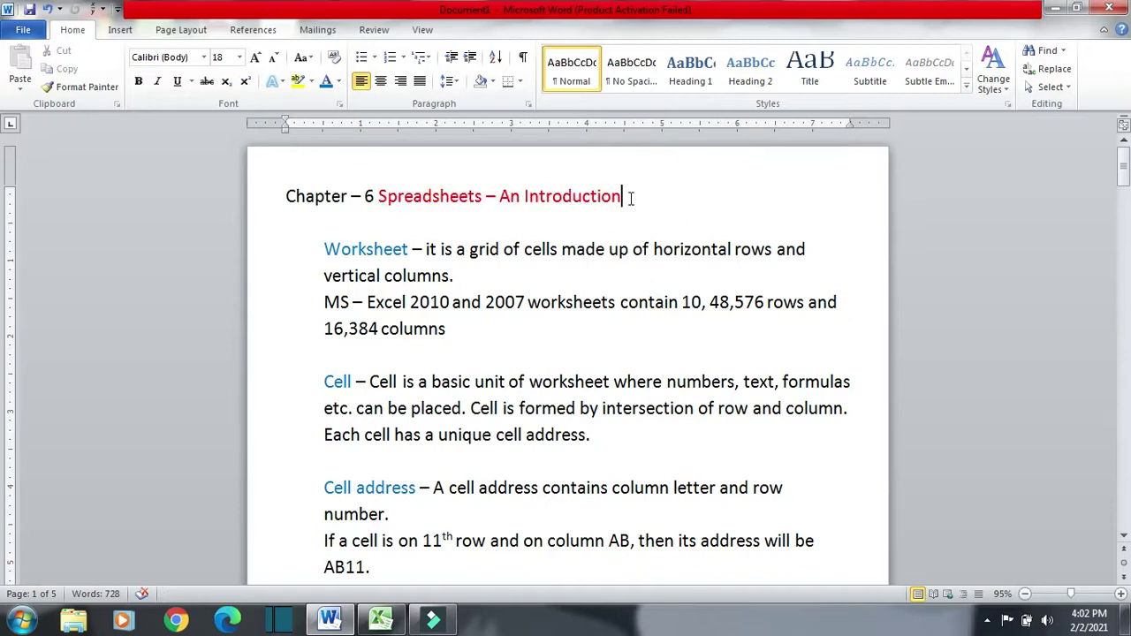
- Glance at the blank Excel workbook and highlight the term "Worksheet" in the Word chapter notes
{"action": "left_click", "coordinate": [380, 619]}
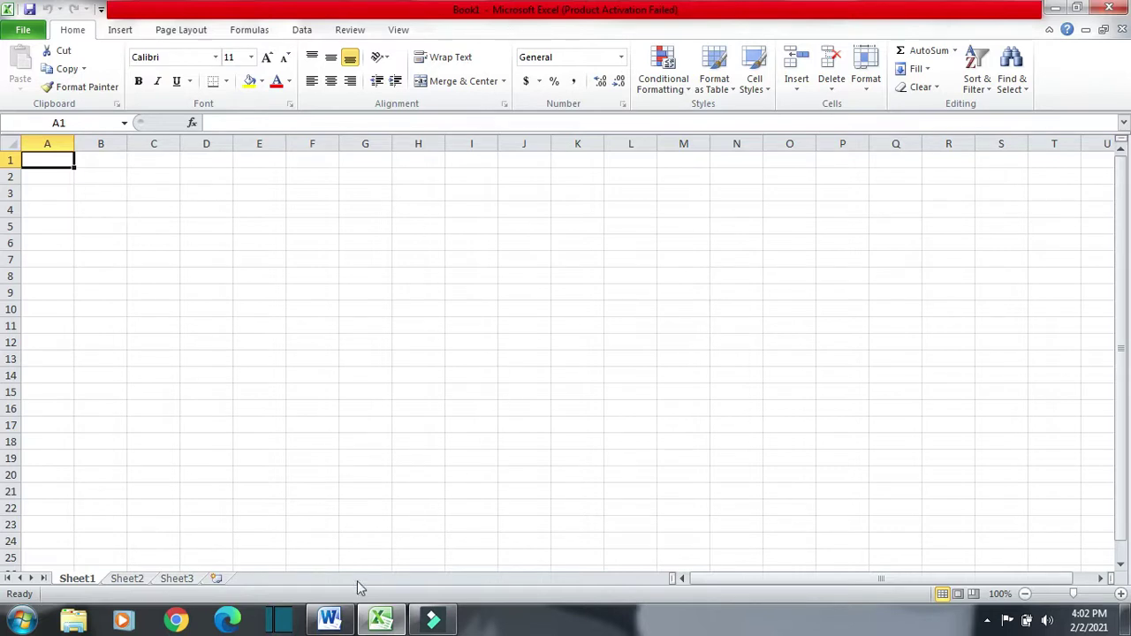
{"action": "left_click", "coordinate": [332, 618]}
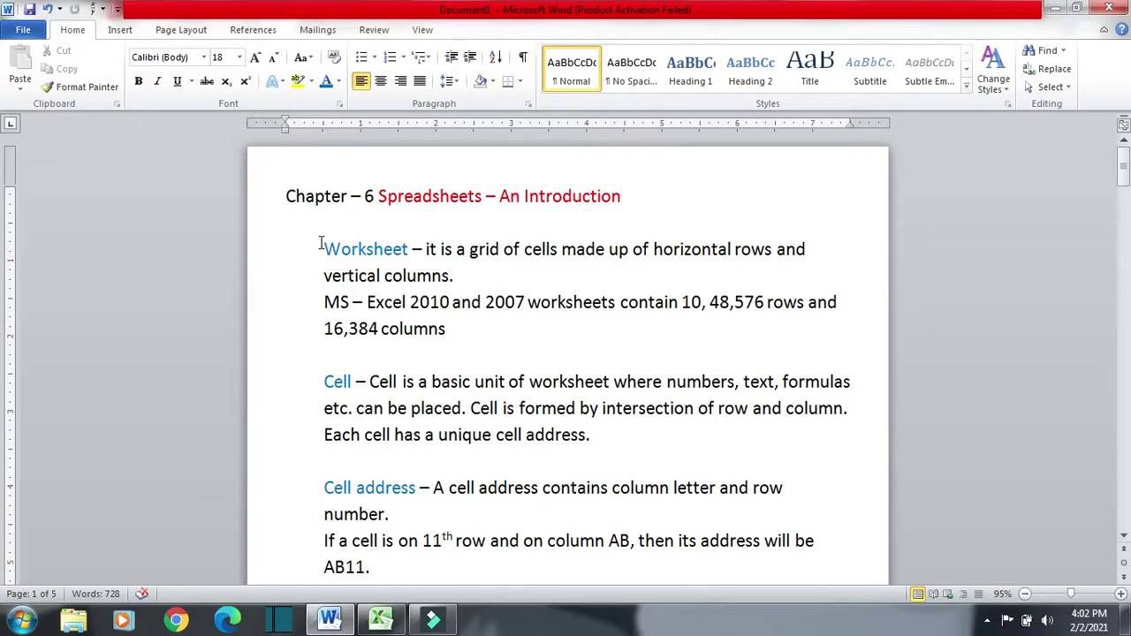
{"action": "left_click_drag", "start_coordinate": [323, 245], "coordinate": [414, 235]}
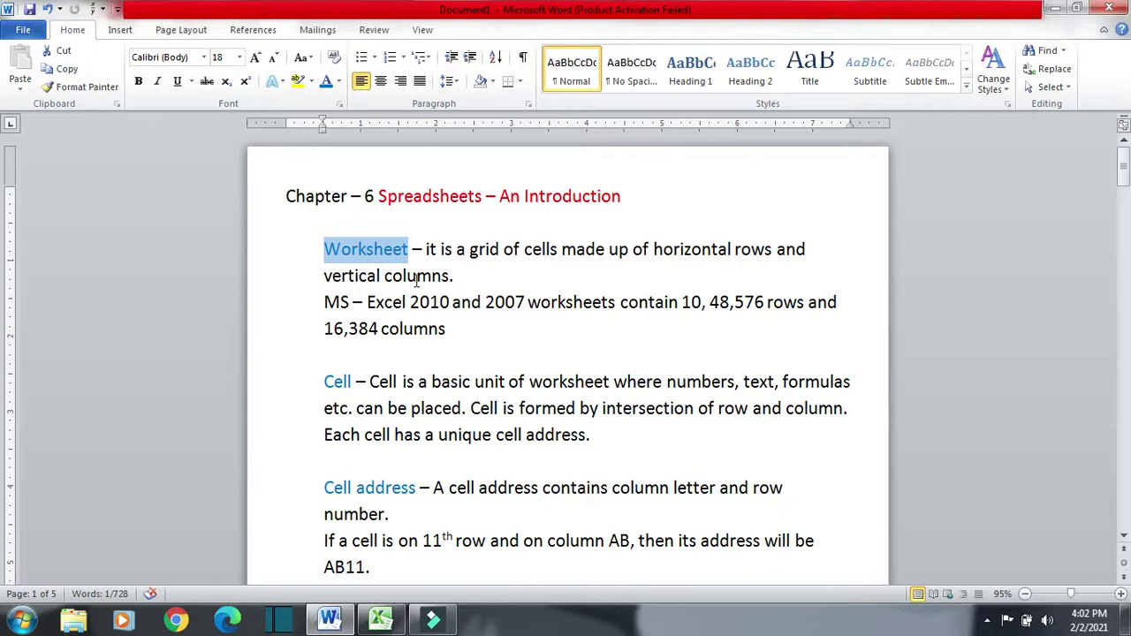
- Switch to Excel, select a few scattered cells on Sheet1, and view Sheet2 and Sheet3 before returning to Sheet1
{"action": "left_click", "coordinate": [382, 618]}
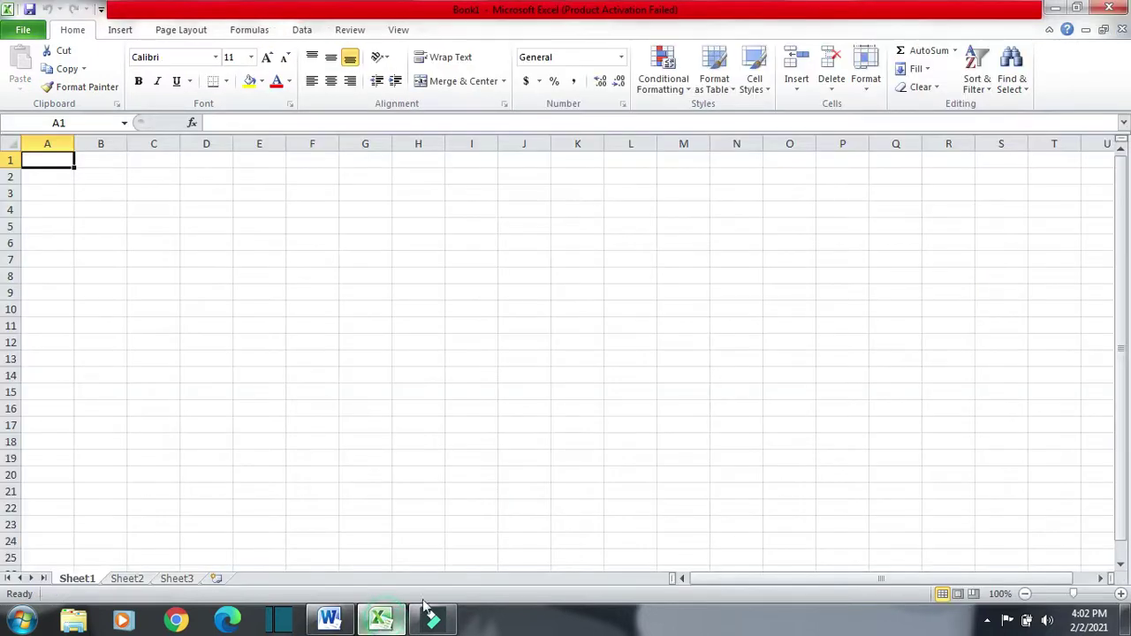
{"action": "left_click", "coordinate": [215, 256]}
{"action": "left_click", "coordinate": [570, 341]}
{"action": "left_click", "coordinate": [372, 398]}
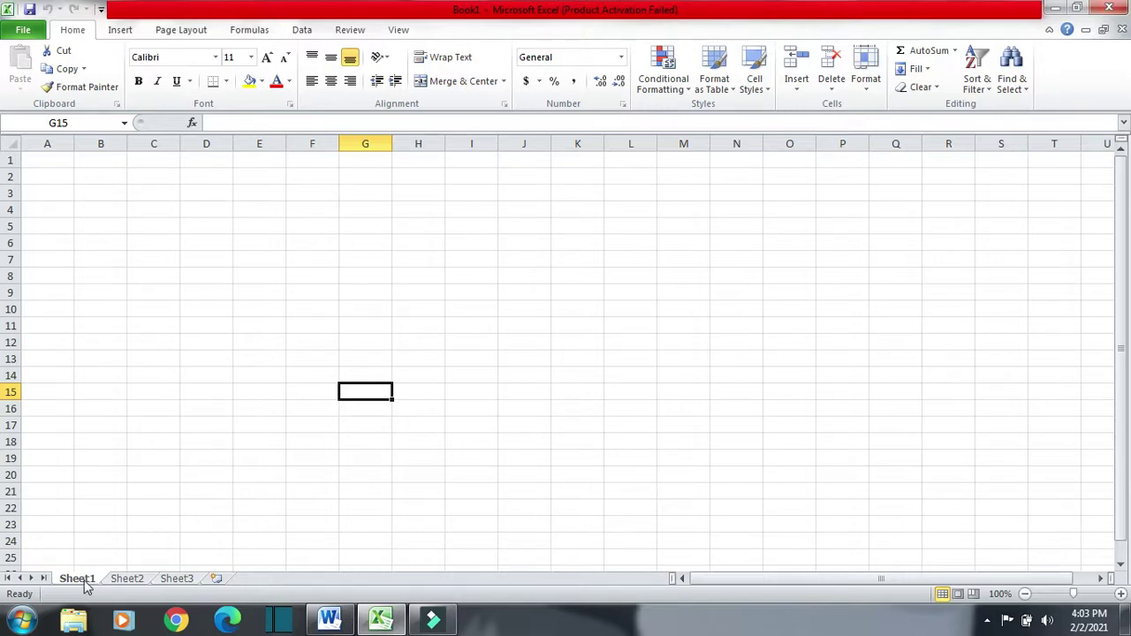
{"action": "left_click", "coordinate": [124, 580]}
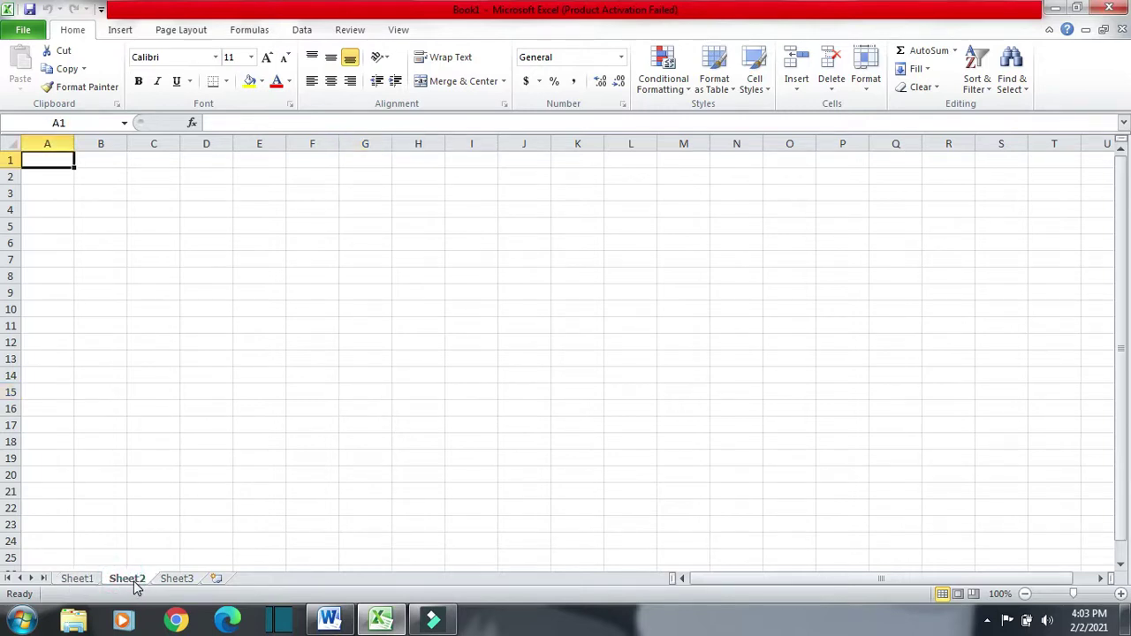
{"action": "left_click", "coordinate": [173, 584]}
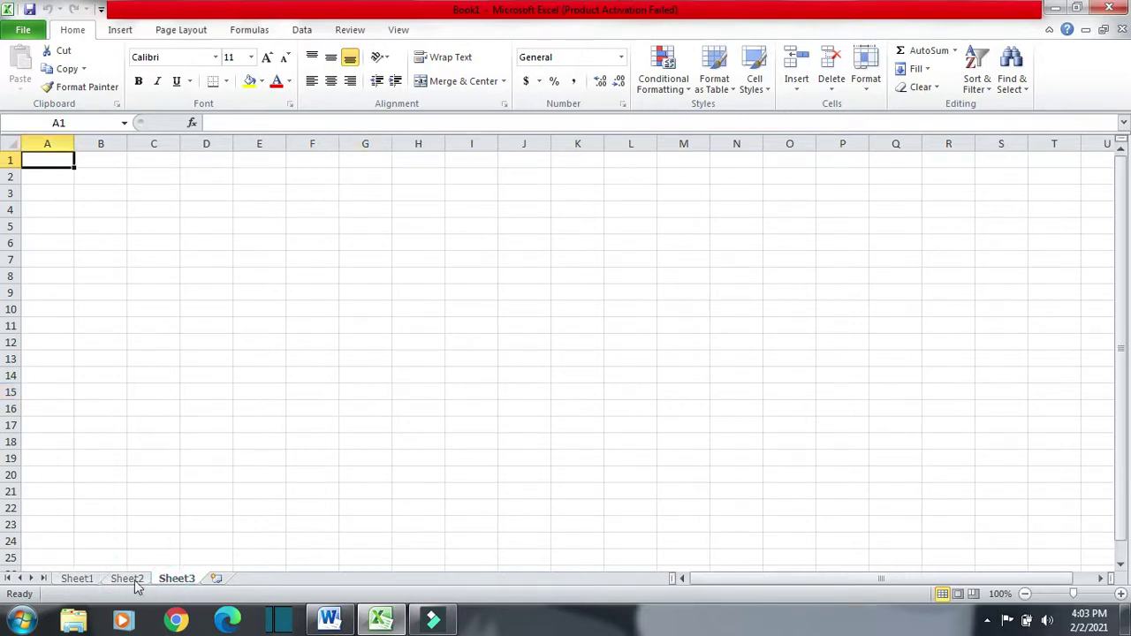
{"action": "left_click", "coordinate": [79, 580]}
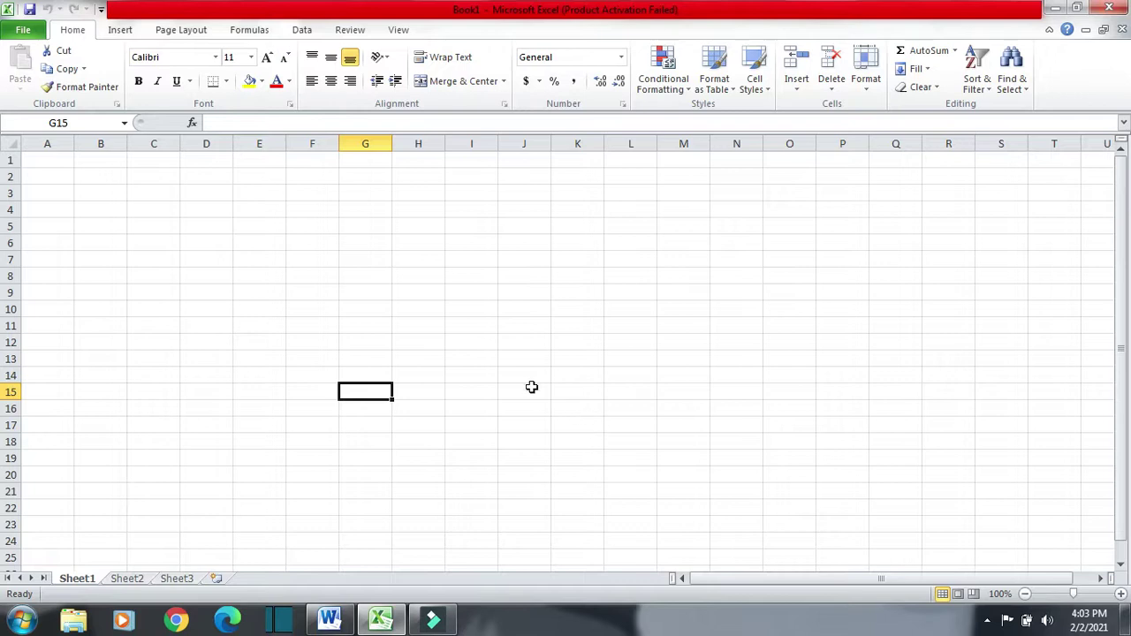
- Select whole columns D through G one at a time, followed by whole rows 1 and 2
{"action": "left_click", "coordinate": [208, 143]}
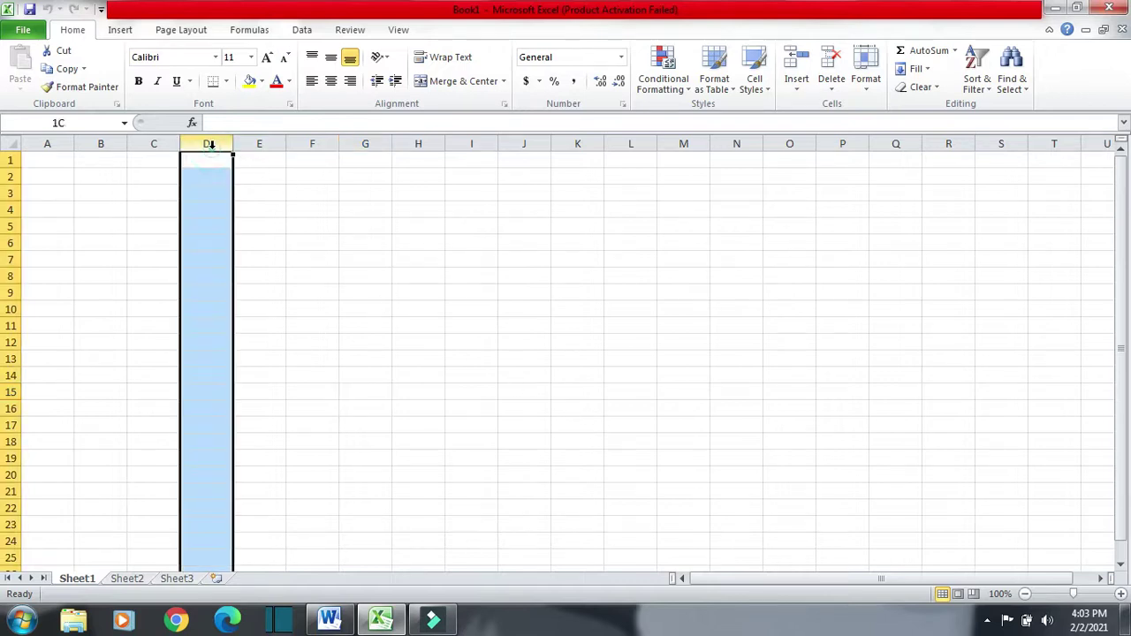
{"action": "left_click", "coordinate": [251, 143]}
{"action": "left_click", "coordinate": [303, 143]}
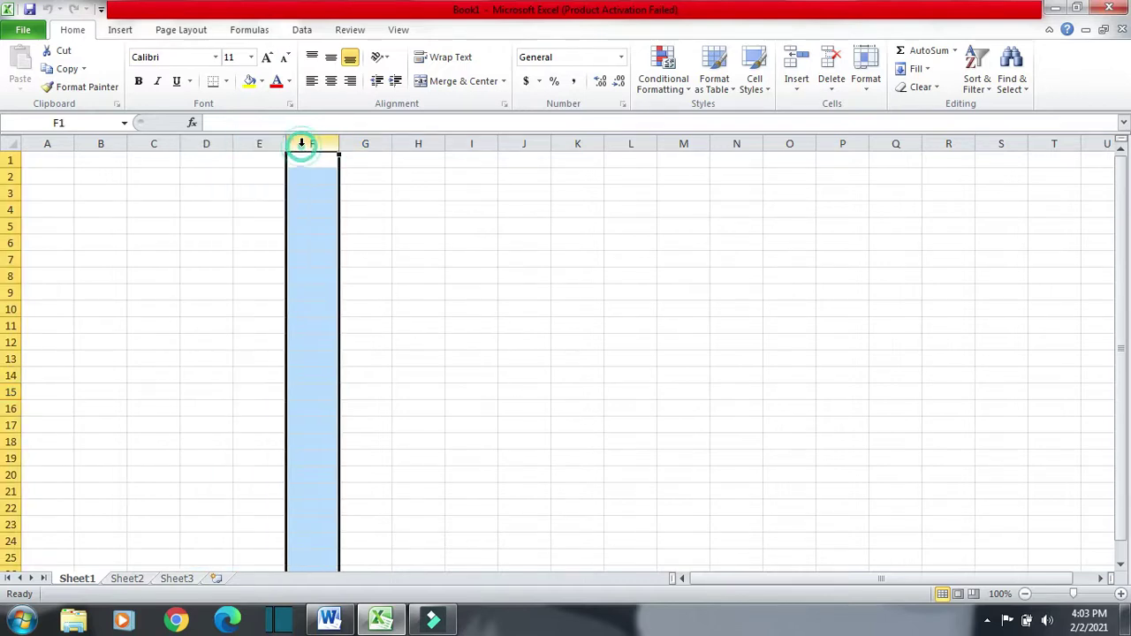
{"action": "left_click", "coordinate": [353, 143]}
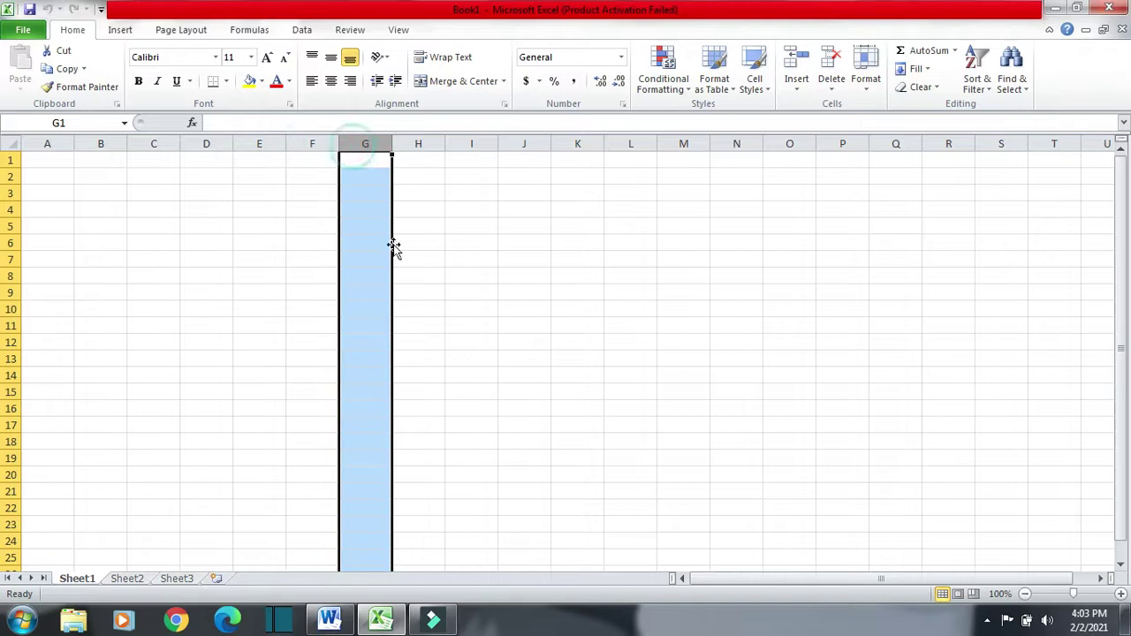
{"action": "left_click", "coordinate": [13, 160]}
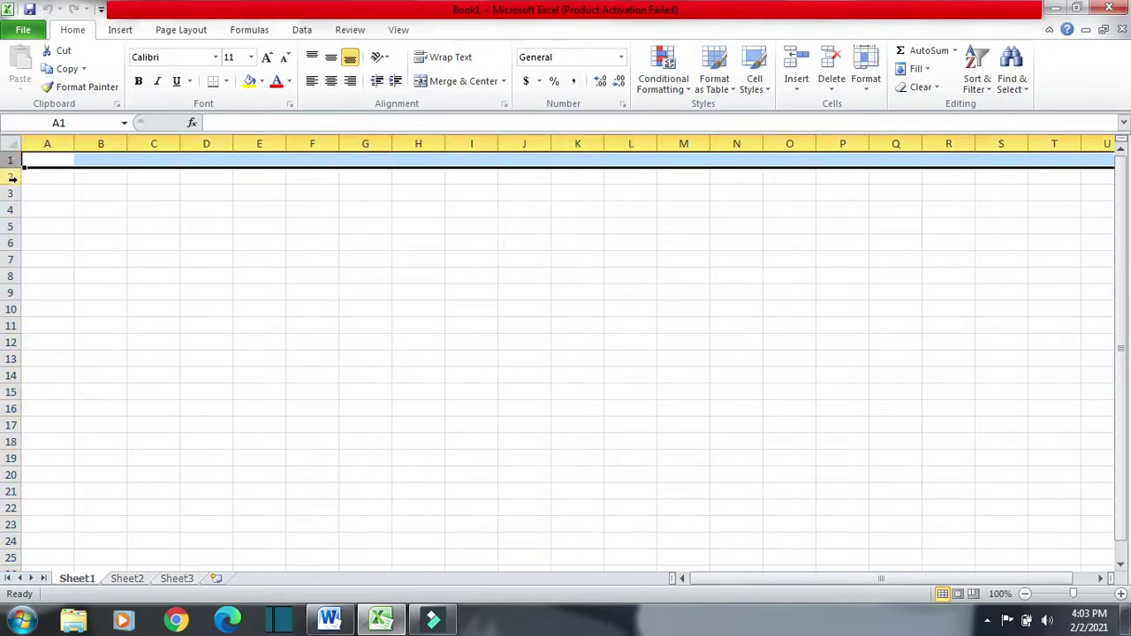
{"action": "left_click", "coordinate": [11, 176]}
- Check the worksheet definition in the Word notes and select whole rows 1 to 3 one at a time in Excel
{"action": "left_click", "coordinate": [328, 618]}
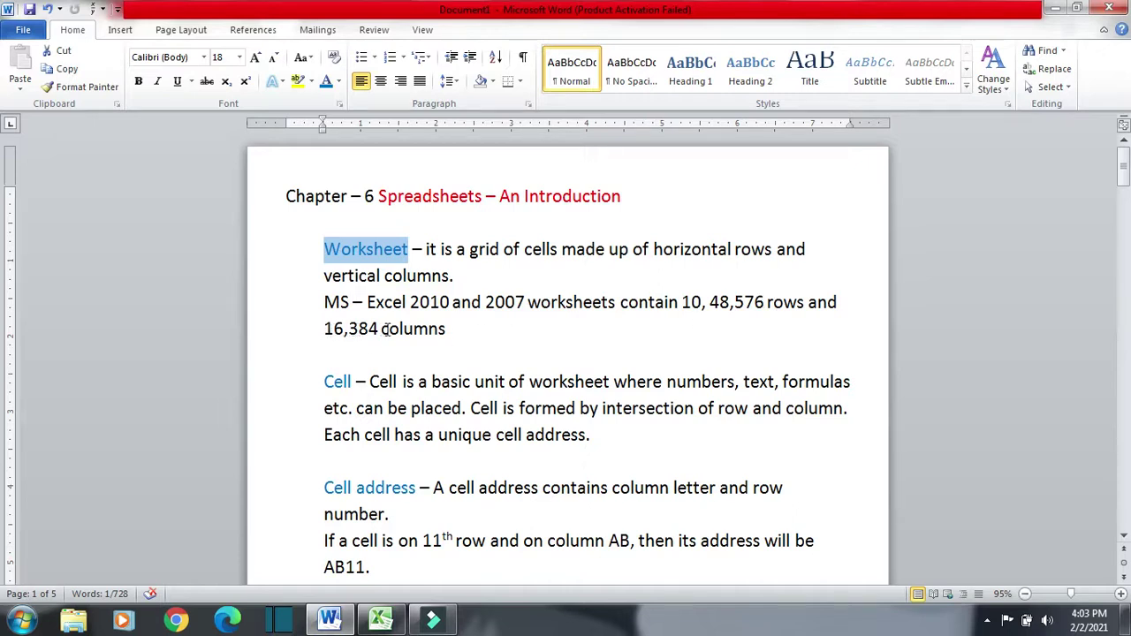
{"action": "left_click", "coordinate": [381, 618]}
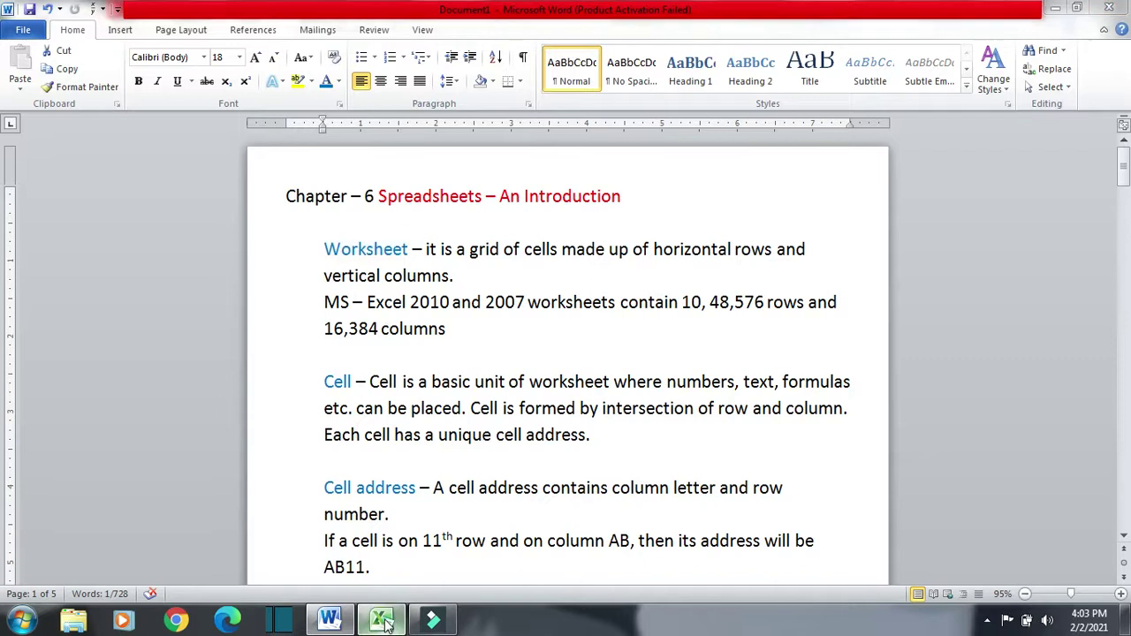
{"action": "left_click", "coordinate": [51, 174]}
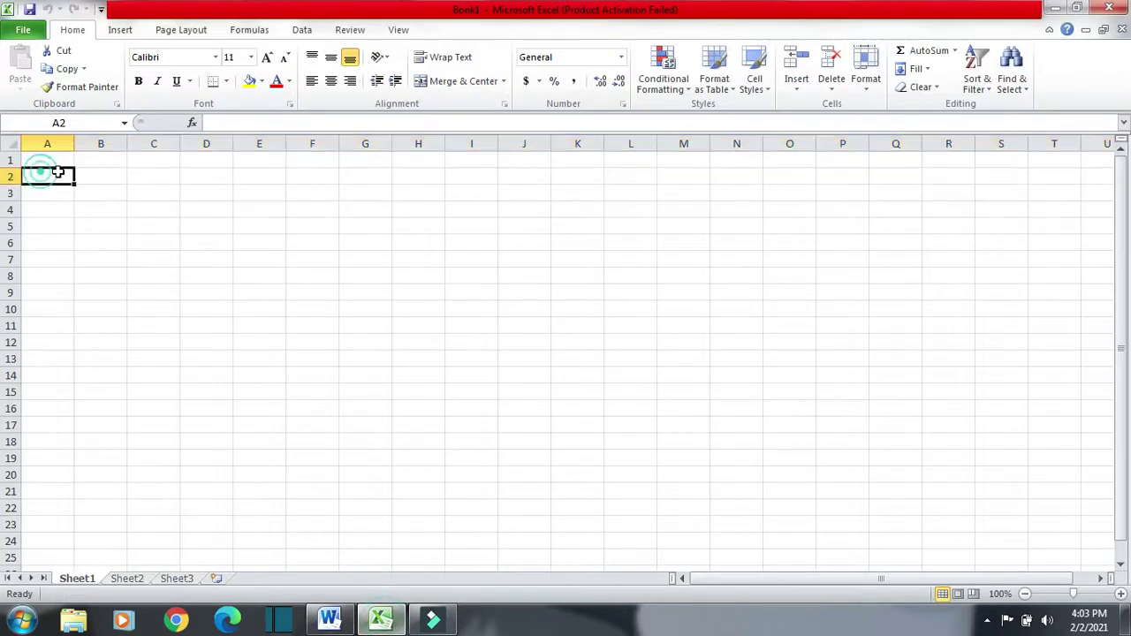
{"action": "left_click", "coordinate": [13, 161]}
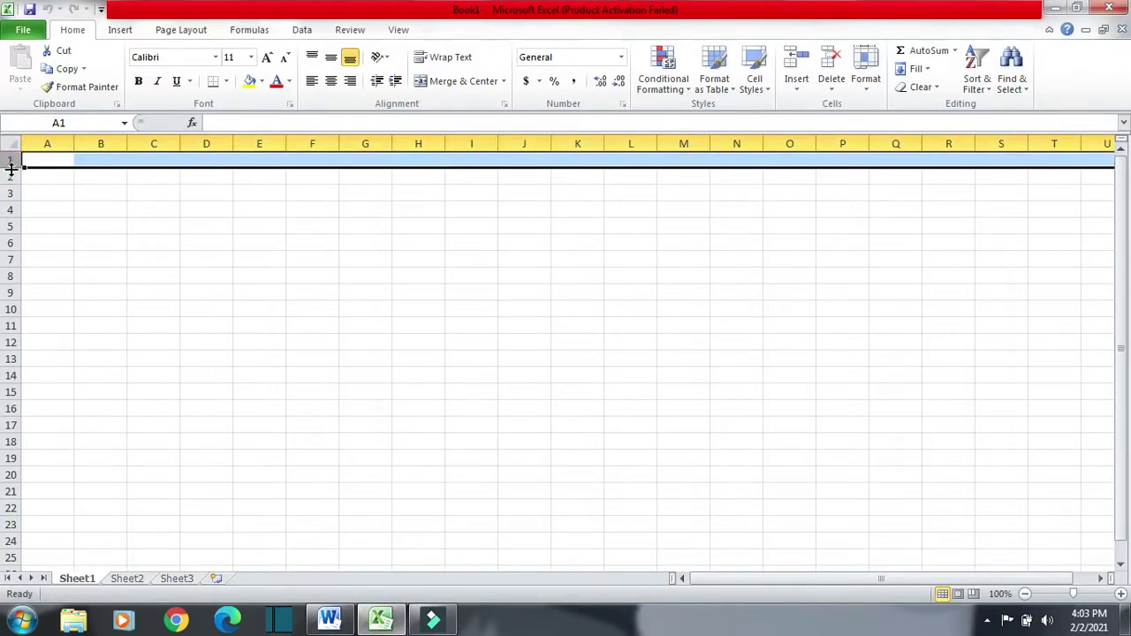
{"action": "left_click", "coordinate": [12, 176]}
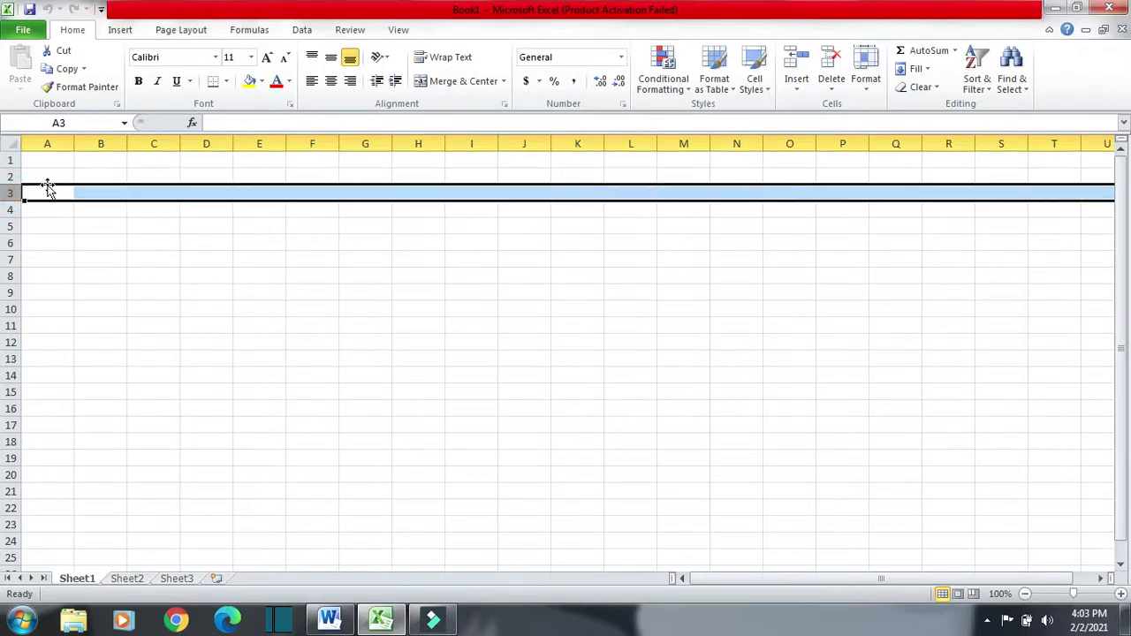
- Jump from cell A3 to the sheet's last row, back to the first row, out to the last column, and return to cell A1
{"action": "left_click", "coordinate": [45, 190]}
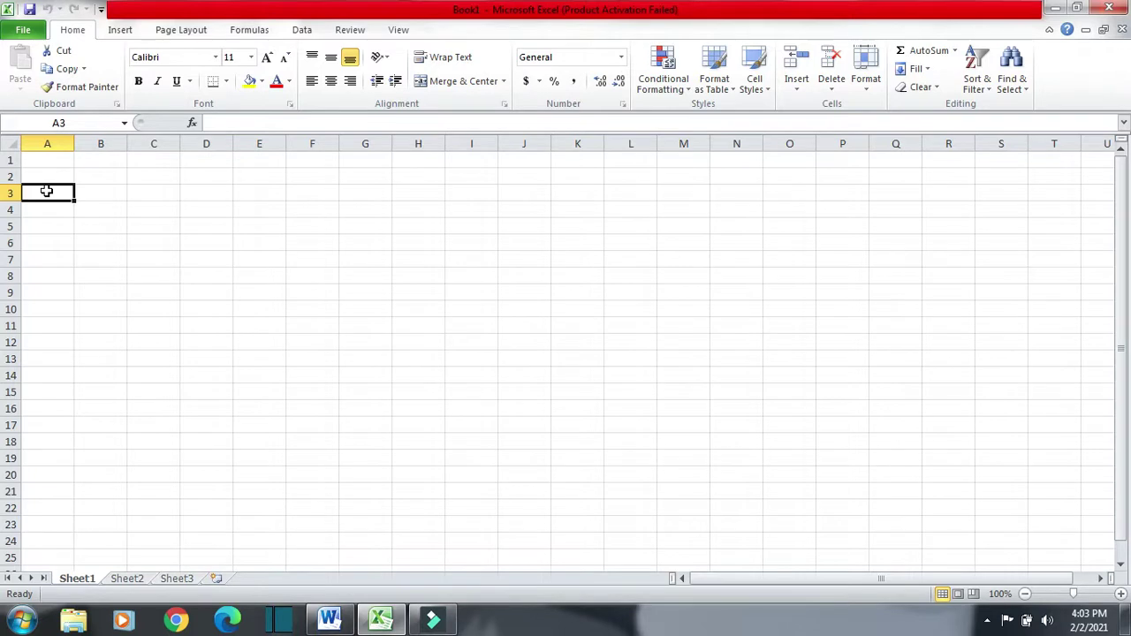
{"action": "key", "text": "ctrl+Down"}
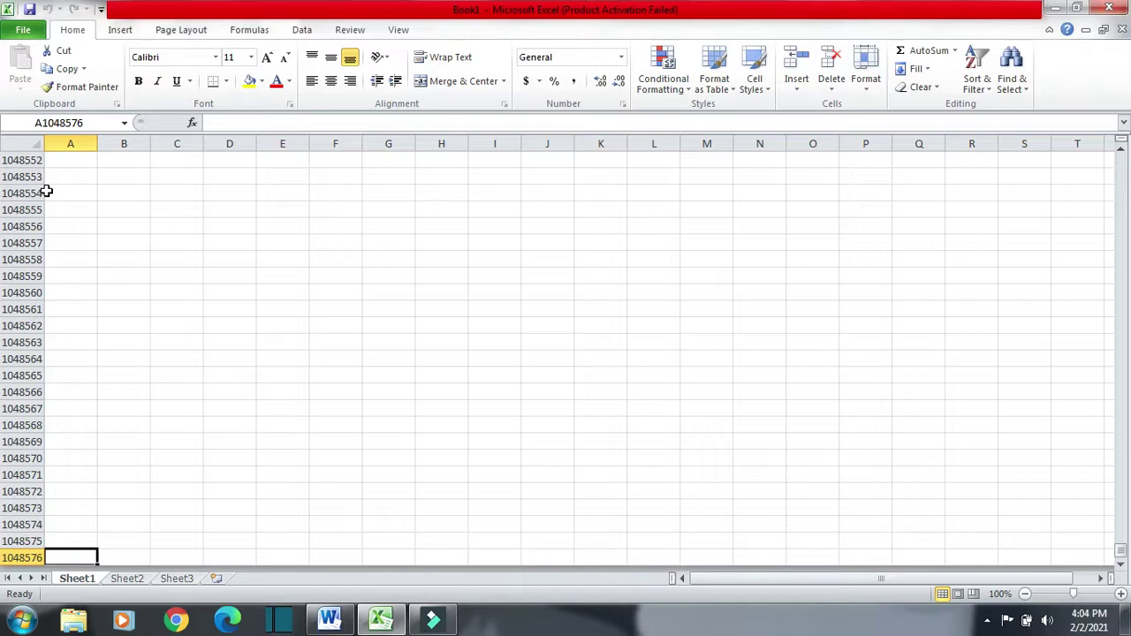
{"action": "key", "text": "ctrl+Up"}
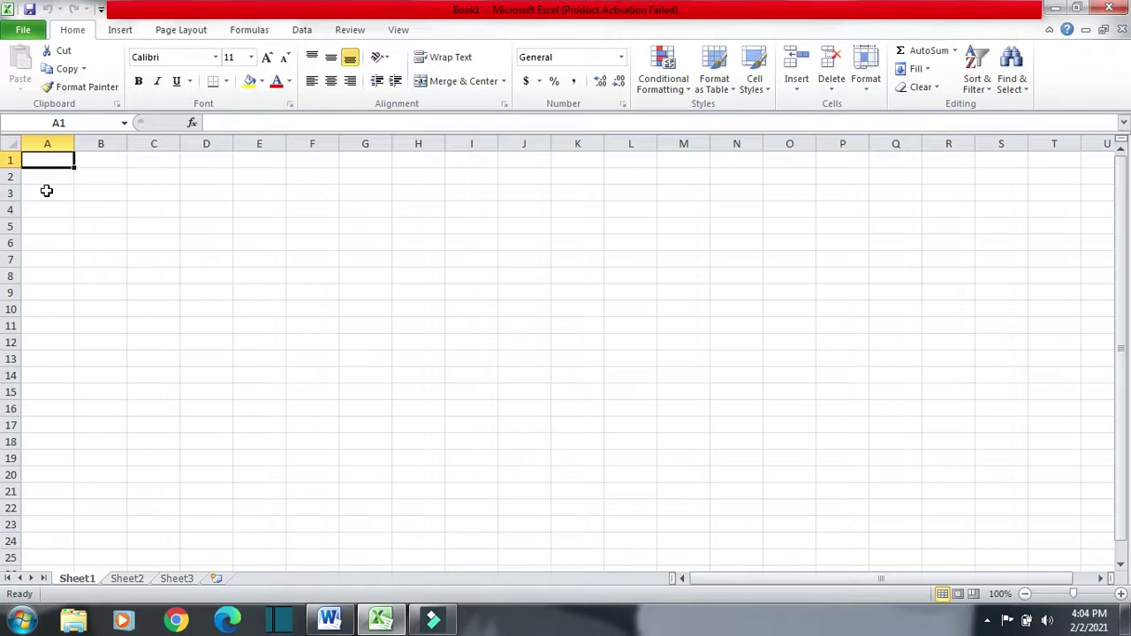
{"action": "key", "text": "ctrl+Right"}
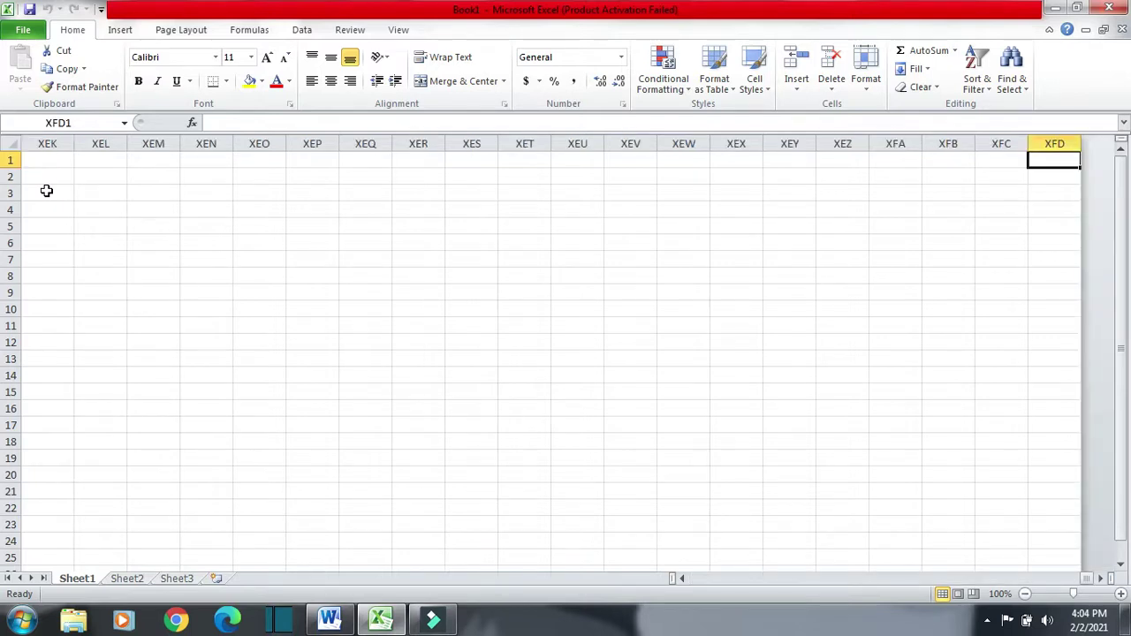
{"action": "key", "text": "ctrl+Home"}
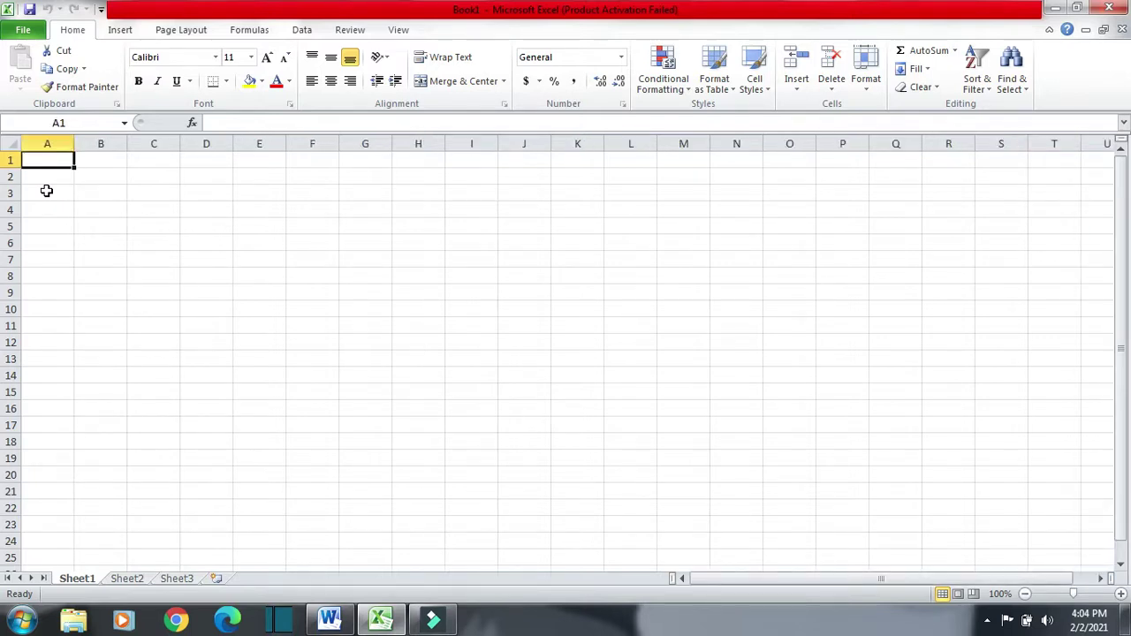
- Highlight the opening words of the Cell definition in Word, select several individual cells in Excel as examples, and return to Word
{"action": "key", "text": "alt+Tab"}
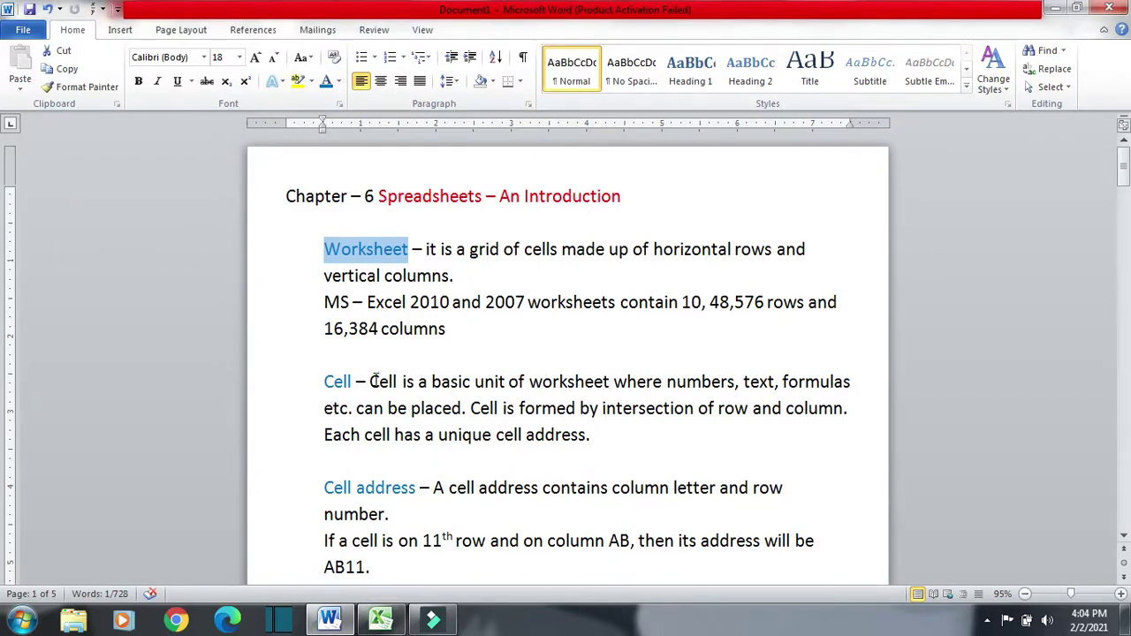
{"action": "left_click_drag", "start_coordinate": [371, 382], "coordinate": [663, 383]}
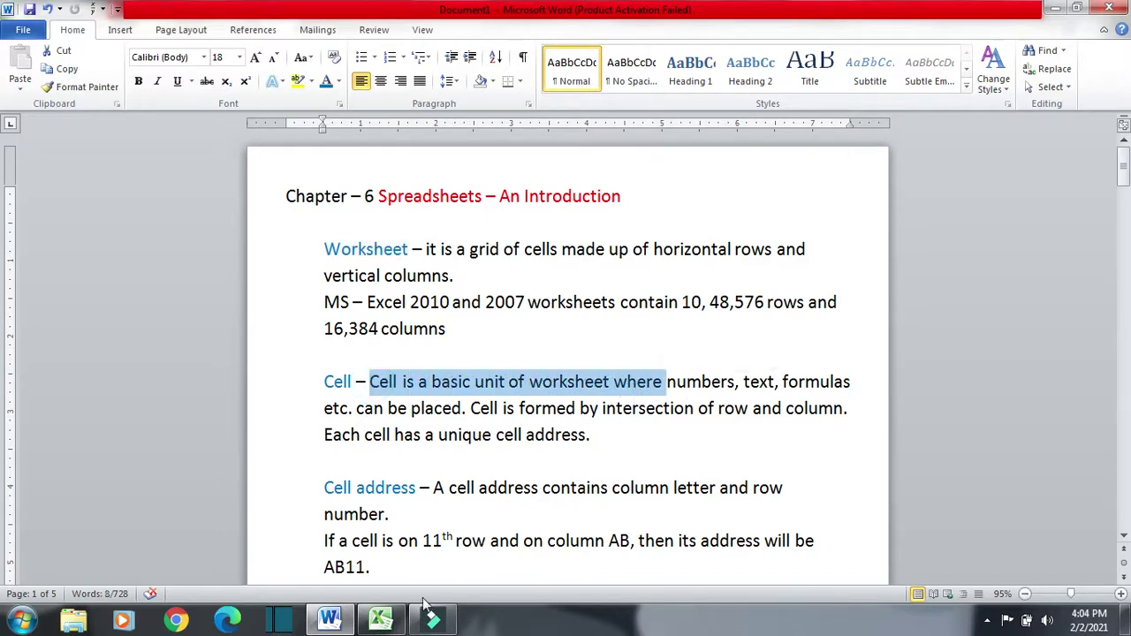
{"action": "left_click", "coordinate": [381, 619]}
{"action": "left_click", "coordinate": [528, 444]}
{"action": "left_click", "coordinate": [449, 295]}
{"action": "left_click", "coordinate": [305, 291]}
{"action": "left_click", "coordinate": [330, 619]}
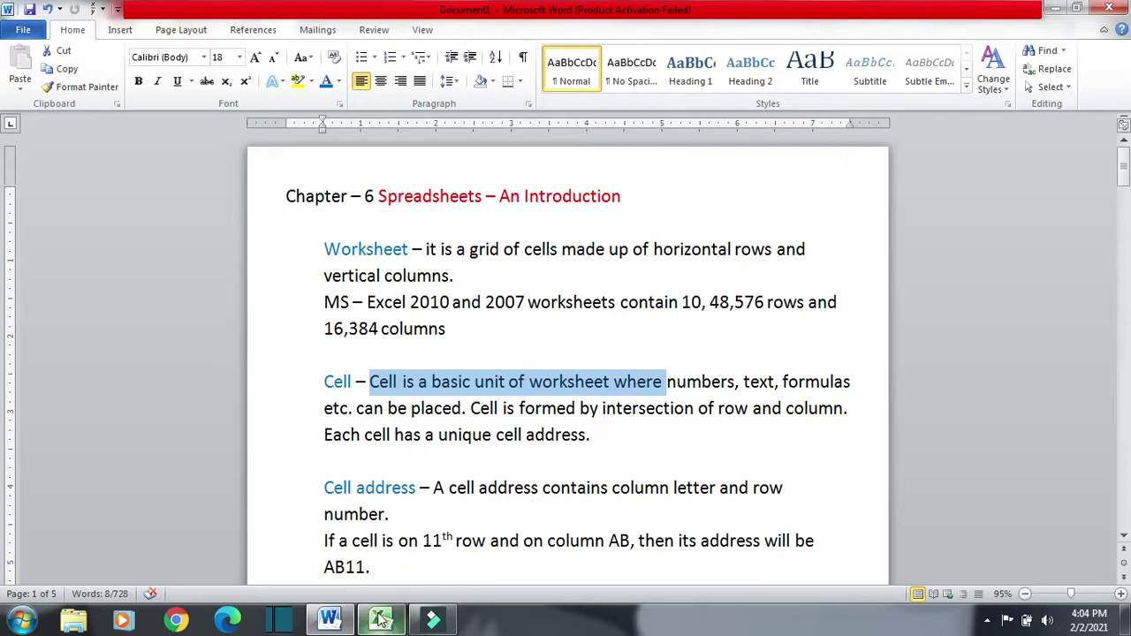
- In Excel, enter the number 45 in cell F4 and the word "text" in cell F5, and select each entry to review it
{"action": "mouse_move", "coordinate": [380, 619]}
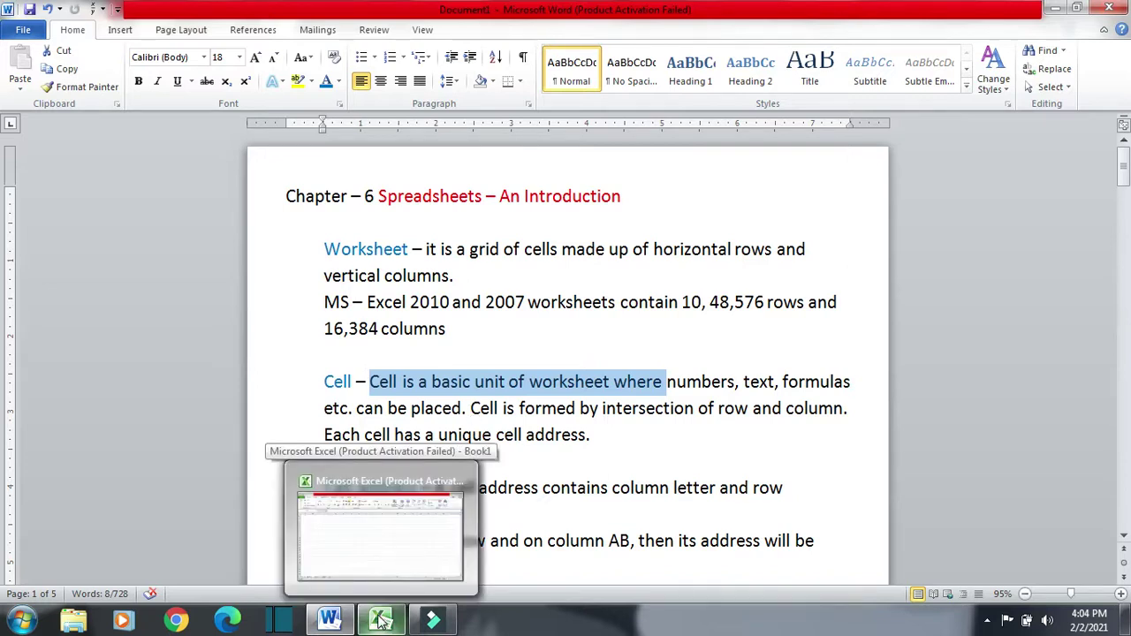
{"action": "left_click", "coordinate": [380, 621]}
{"action": "left_click", "coordinate": [325, 215]}
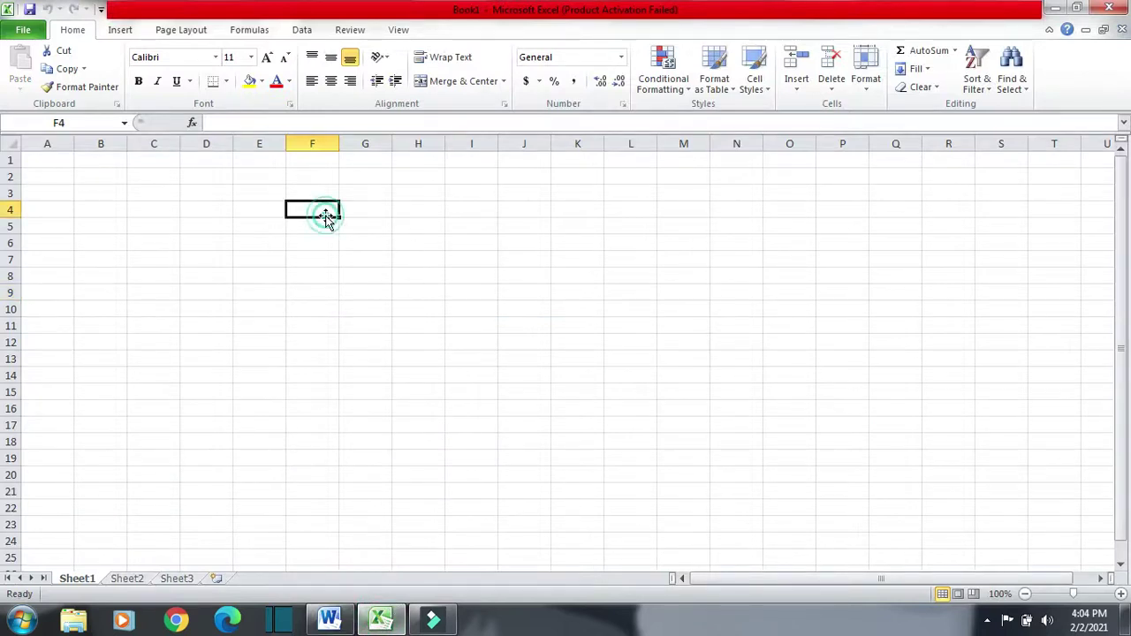
{"action": "type", "text": "45"}
{"action": "key", "text": "Return"}
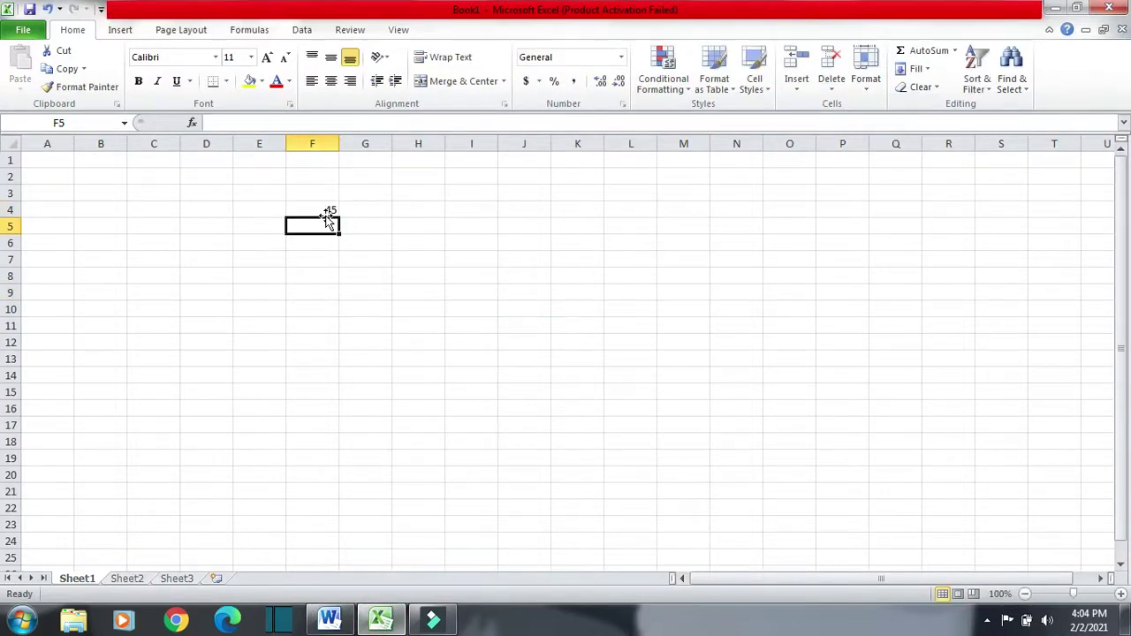
{"action": "type", "text": "text"}
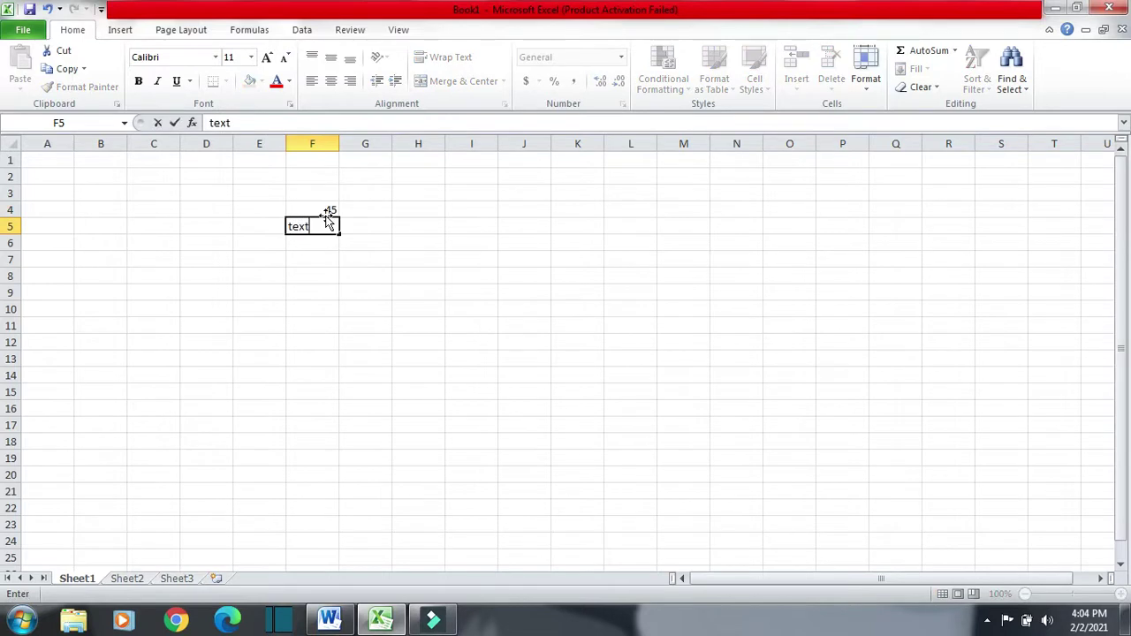
{"action": "key", "text": "Return"}
{"action": "left_click", "coordinate": [327, 212]}
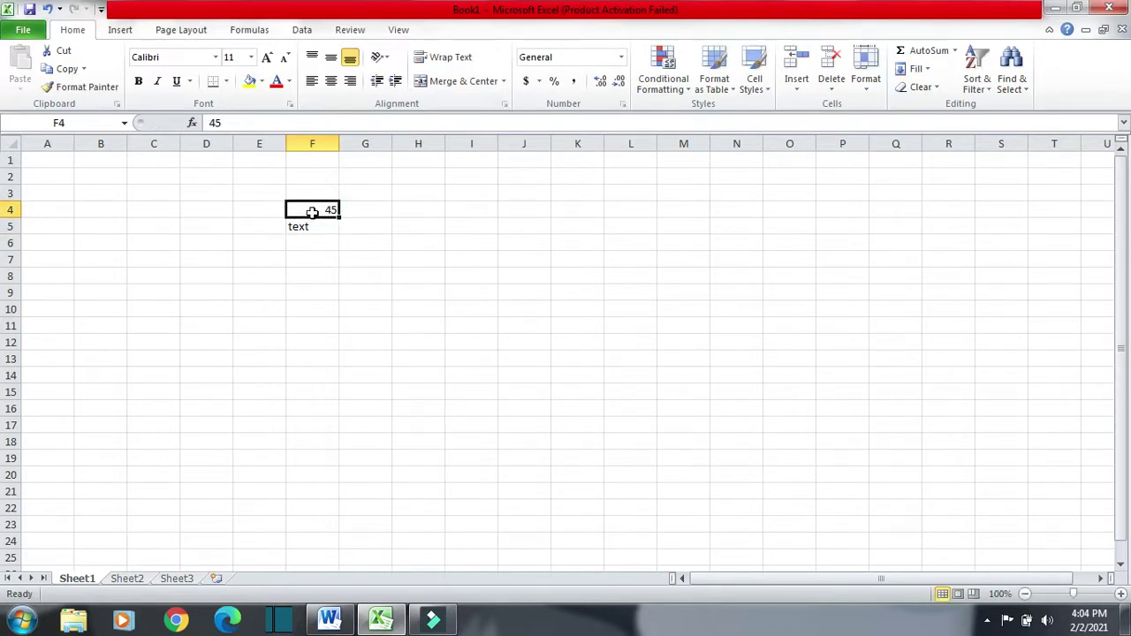
{"action": "left_click", "coordinate": [316, 225]}
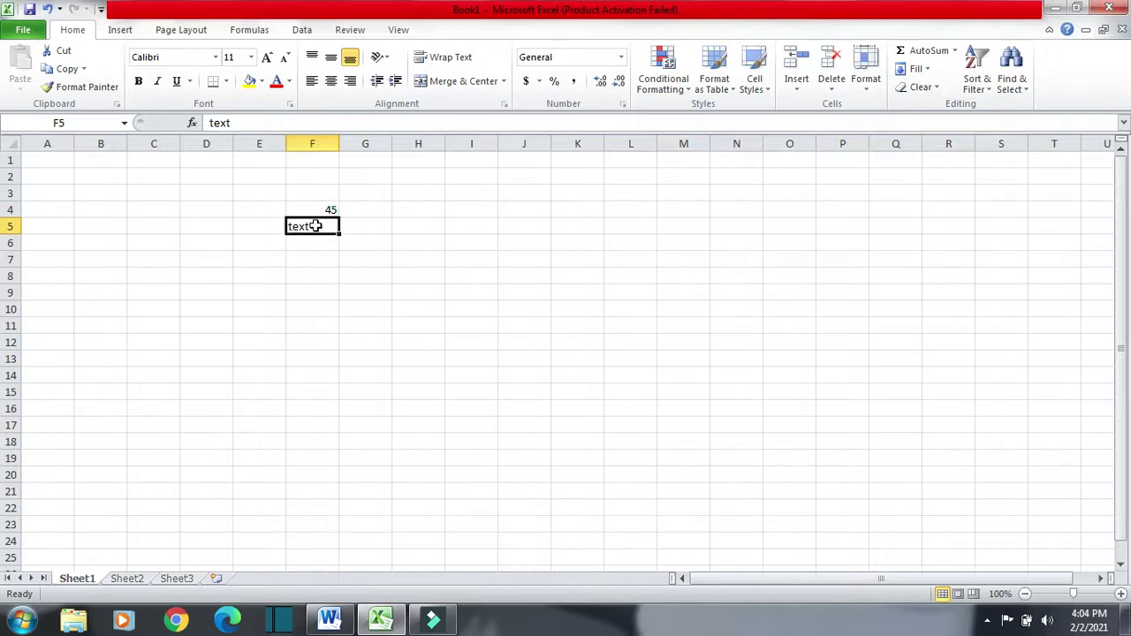
- Enter the formula =b2+c2 in cell F7 and reselect the cell to show its formula
{"action": "left_click", "coordinate": [318, 262]}
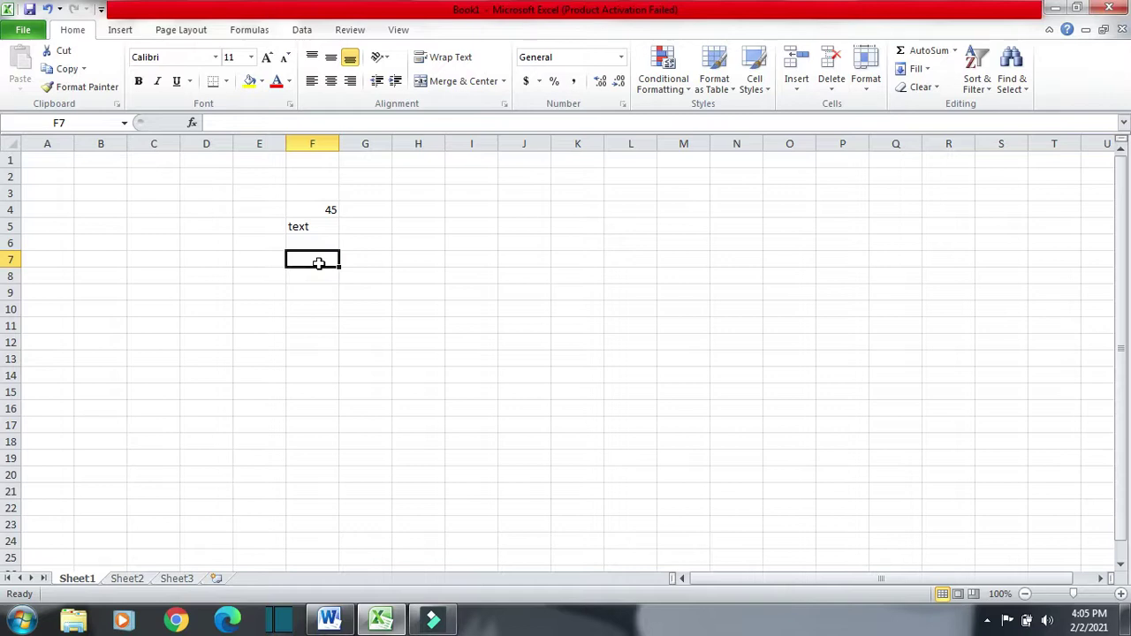
{"action": "type", "text": "=b2"}
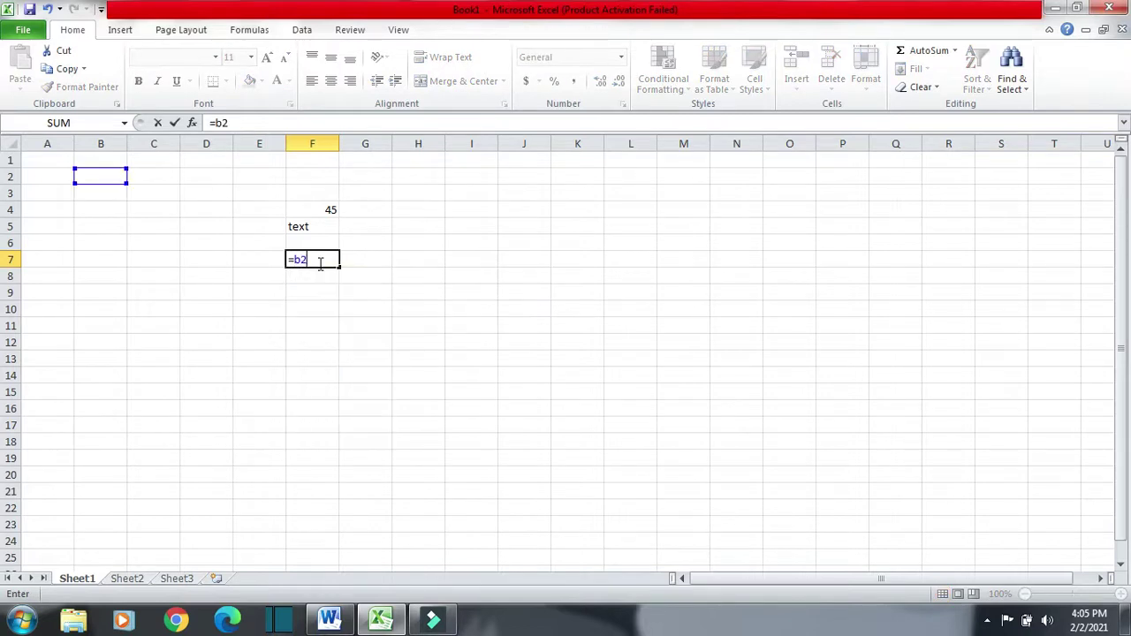
{"action": "type", "text": "+c2"}
{"action": "key", "text": "Return"}
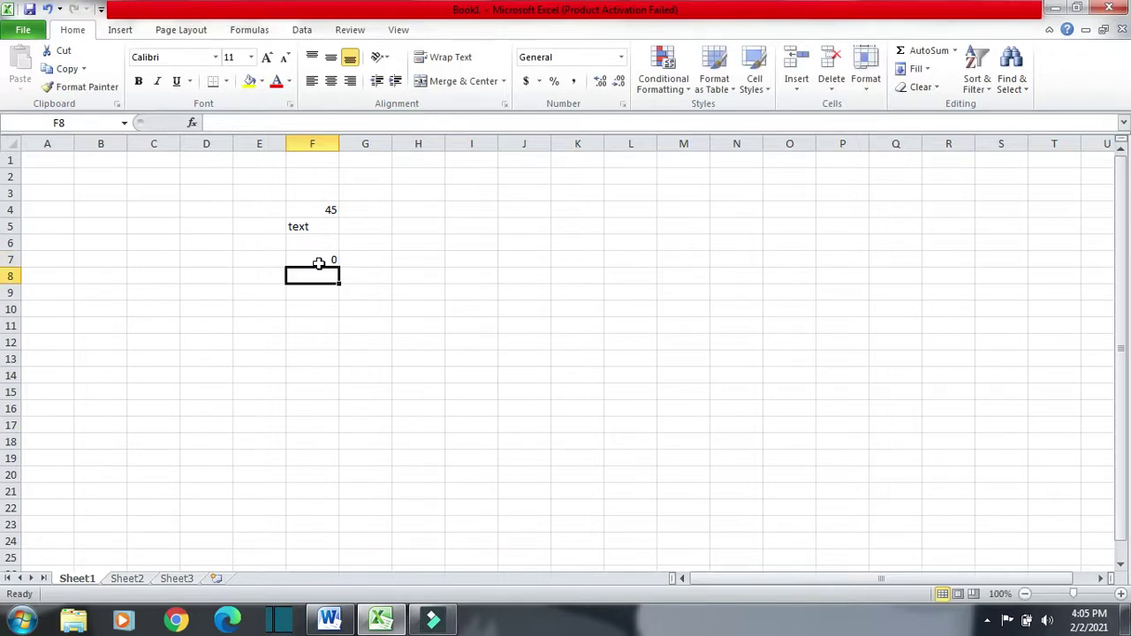
{"action": "left_click", "coordinate": [318, 261]}
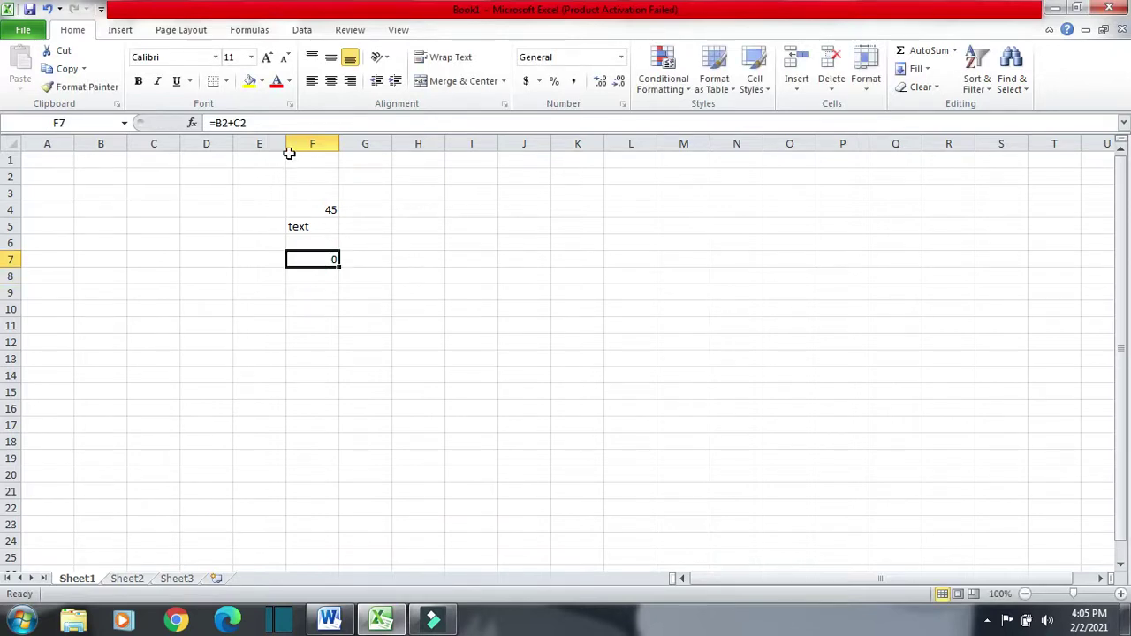
- Highlight the entire formula =B2+C2 of cell F7 for review
{"action": "left_click", "coordinate": [254, 123]}
{"action": "left_click_drag", "start_coordinate": [245, 123], "coordinate": [209, 123]}
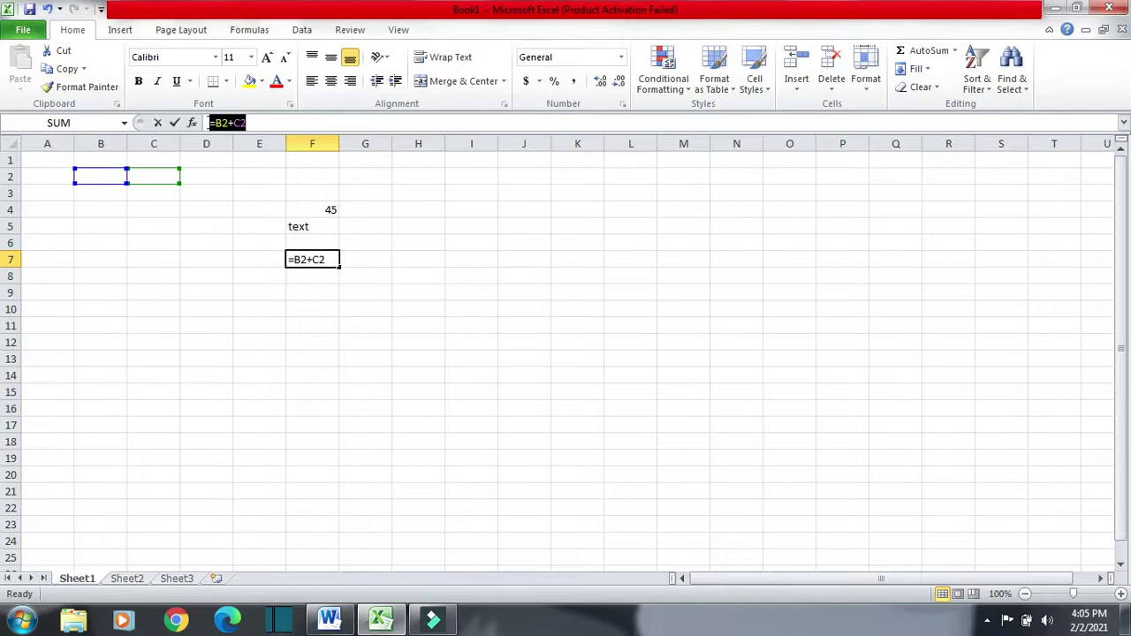
{"action": "left_click", "coordinate": [415, 274]}
{"action": "left_click", "coordinate": [412, 224]}
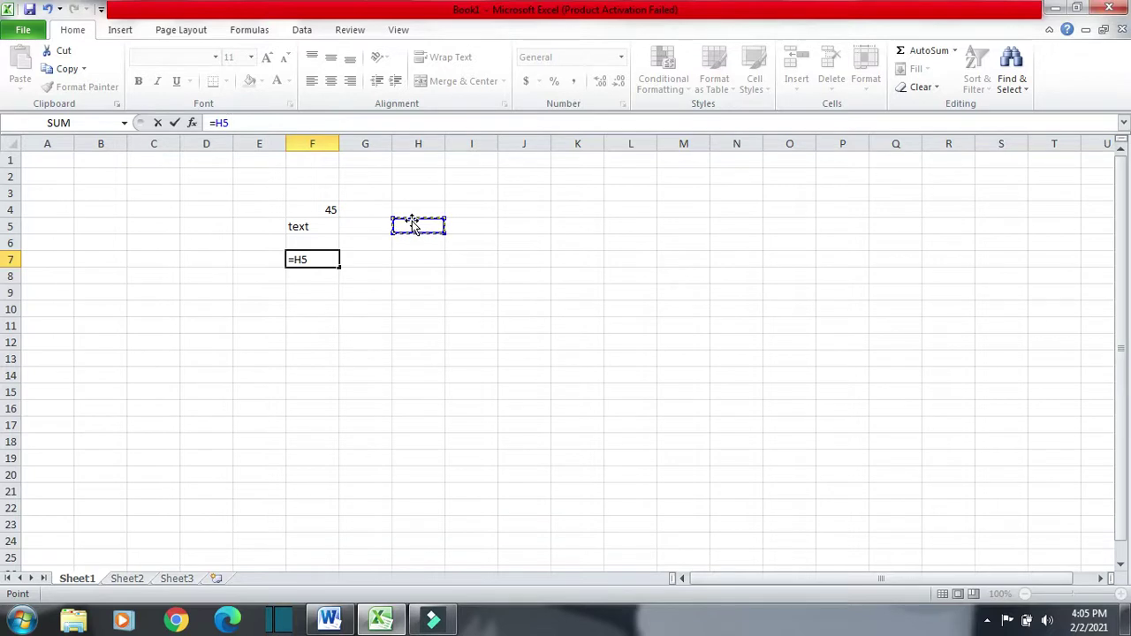
- Highlight the sentence "Cell is formed by intersection of row and column." in Word, and cancel the open edit of cell F7 in Excel
{"action": "key", "text": "alt+Tab"}
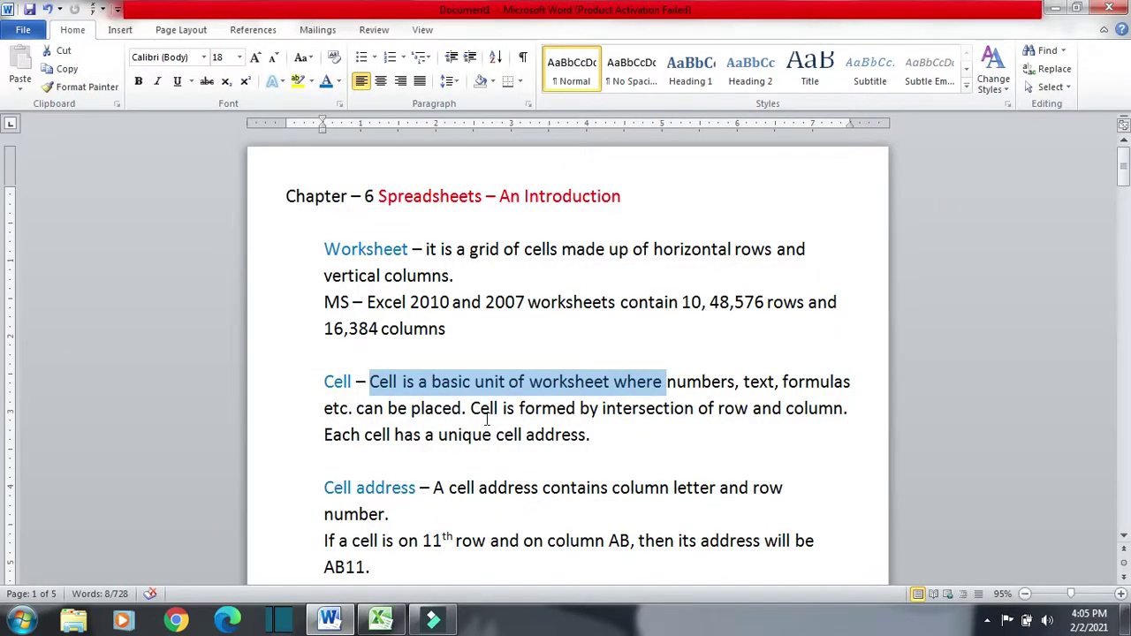
{"action": "left_click_drag", "start_coordinate": [471, 408], "coordinate": [849, 409]}
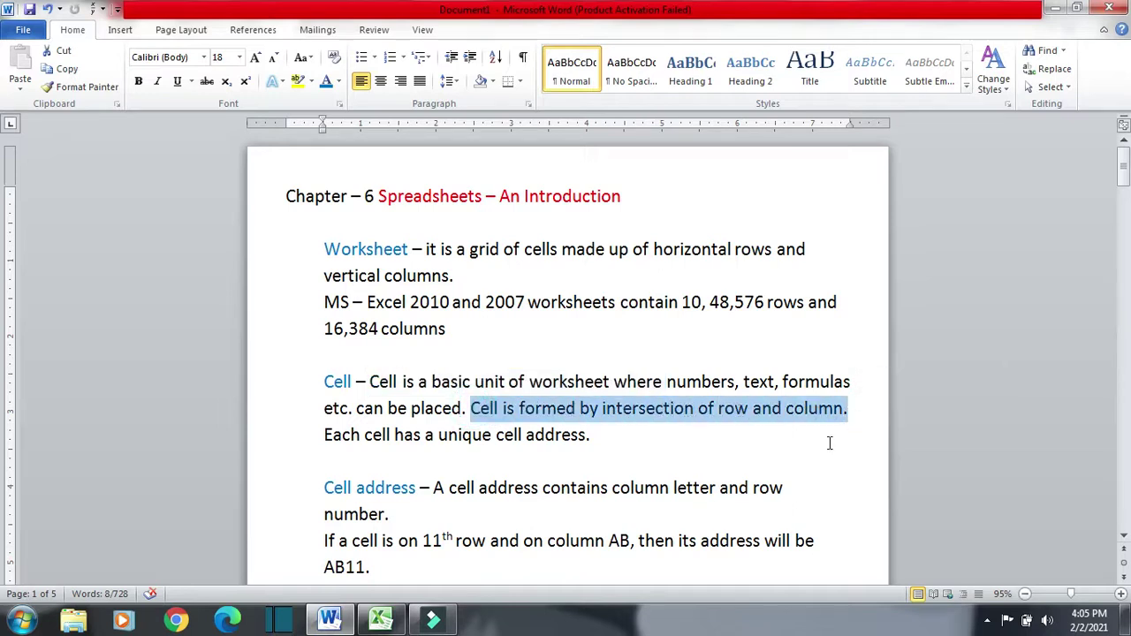
{"action": "left_click", "coordinate": [380, 620]}
{"action": "left_click", "coordinate": [177, 274]}
{"action": "key", "text": "Escape"}
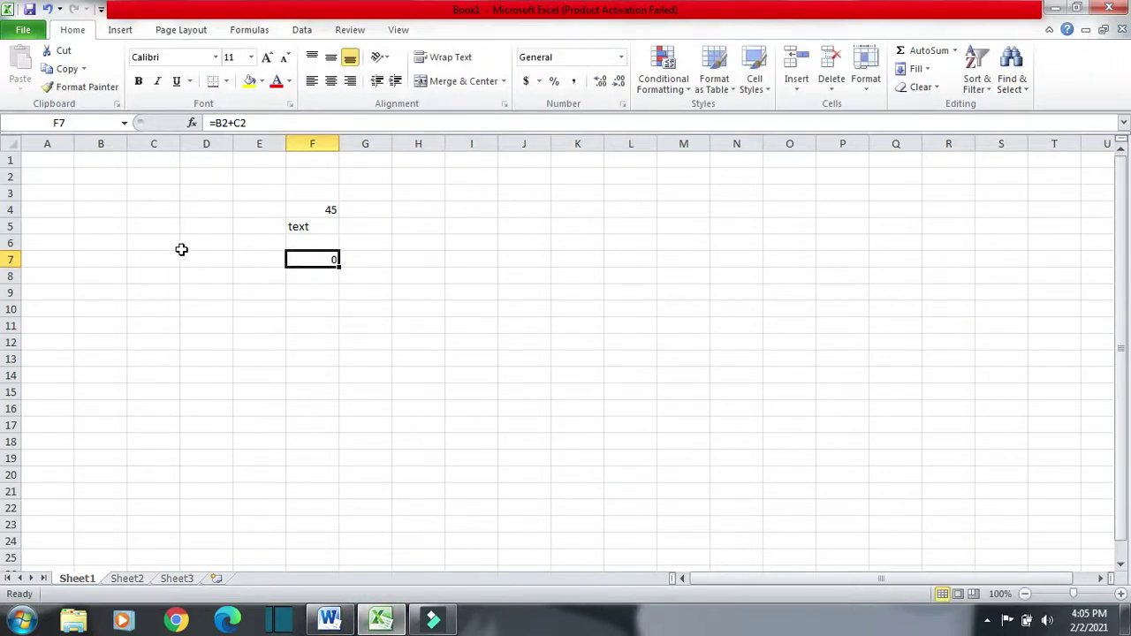
- Select cell C2, its whole column C, and cell C2 again, and highlight the cell's address
{"action": "left_click", "coordinate": [157, 172]}
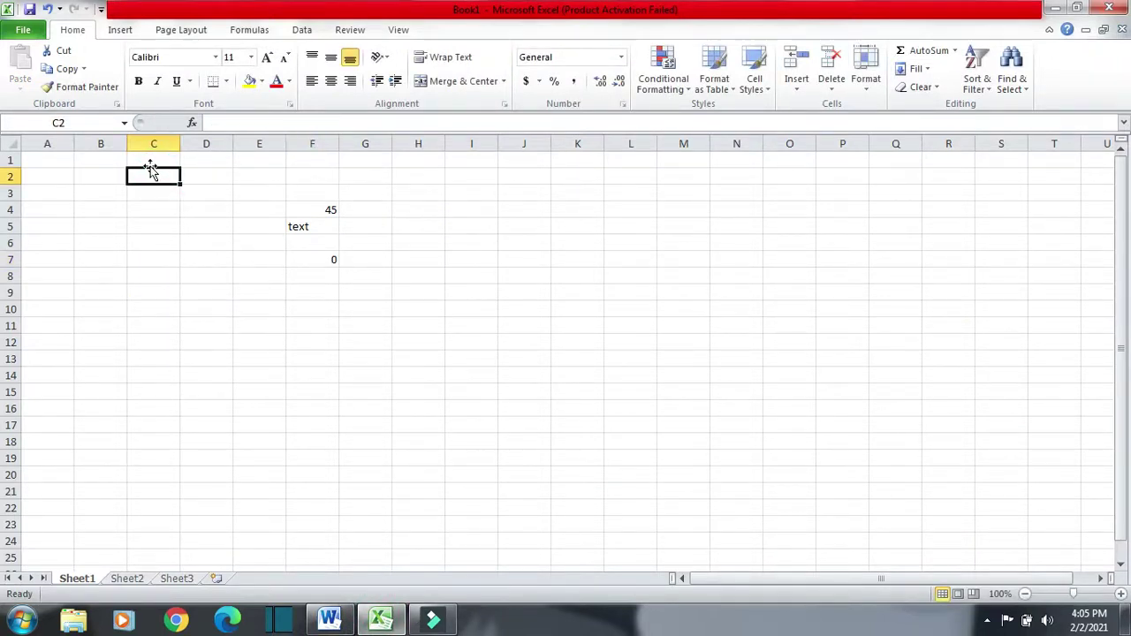
{"action": "left_click", "coordinate": [155, 143]}
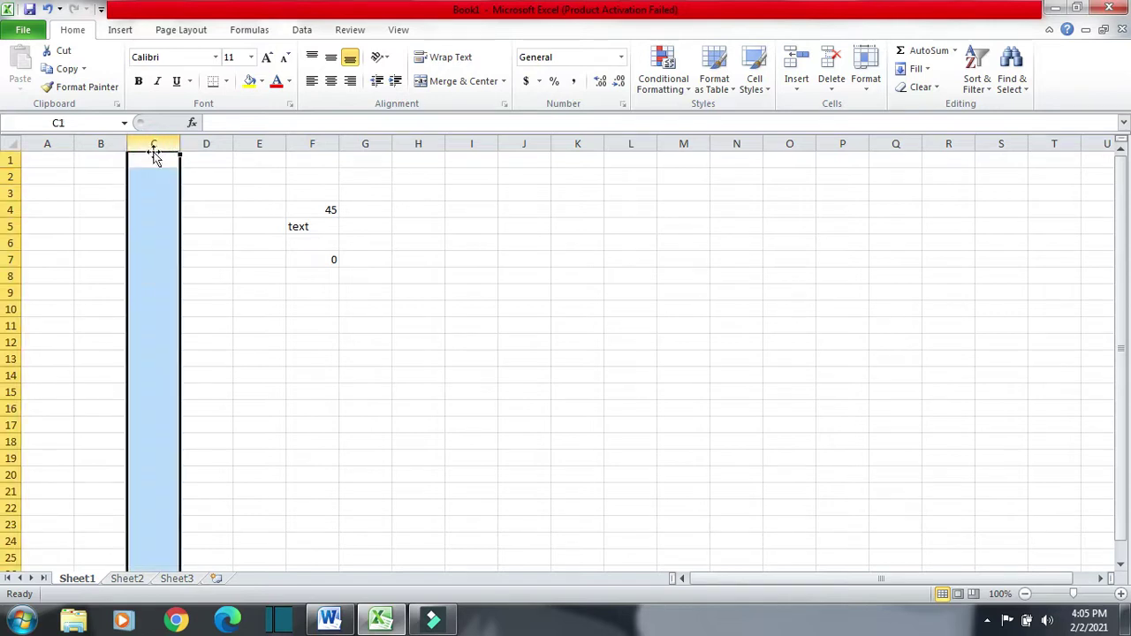
{"action": "left_click", "coordinate": [151, 179]}
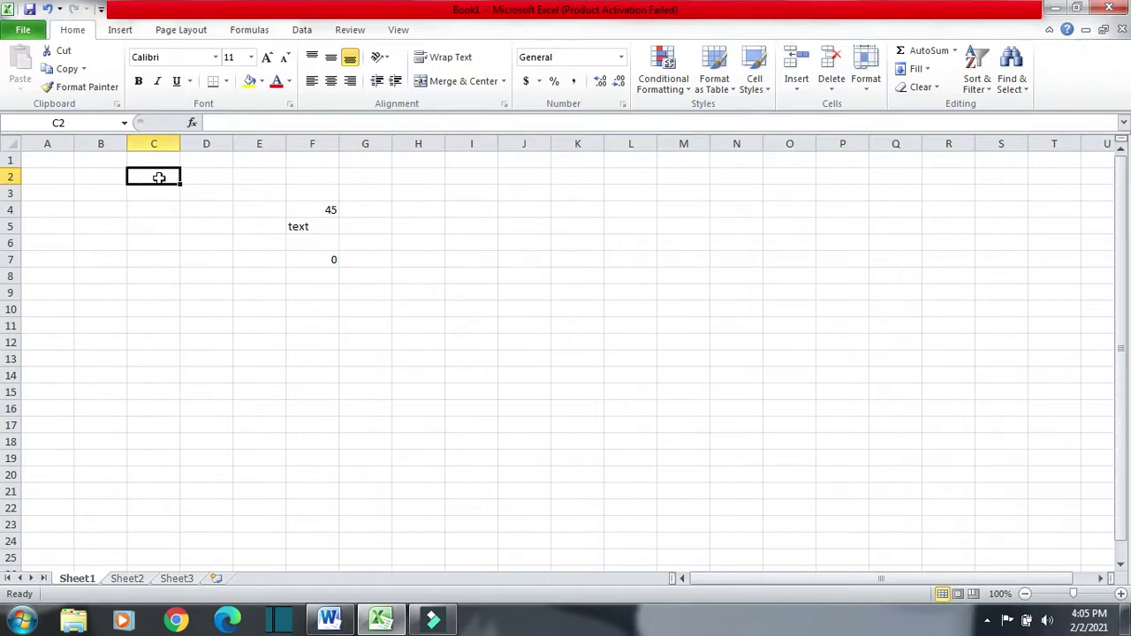
{"action": "left_click", "coordinate": [65, 124]}
- Highlight "Each cell has a unique cell address." in Word, and select cells C8, K3 and E13 in Excel as examples
{"action": "key", "text": "alt+Tab"}
{"action": "left_click_drag", "start_coordinate": [323, 435], "coordinate": [596, 451]}
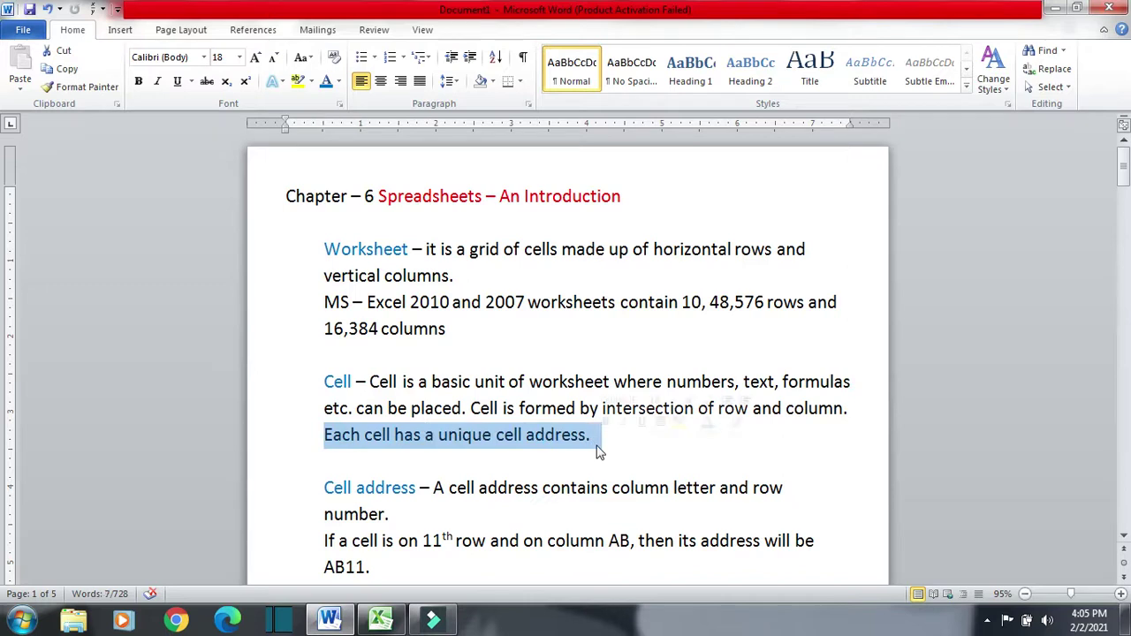
{"action": "key", "text": "alt+Tab"}
{"action": "left_click", "coordinate": [137, 273]}
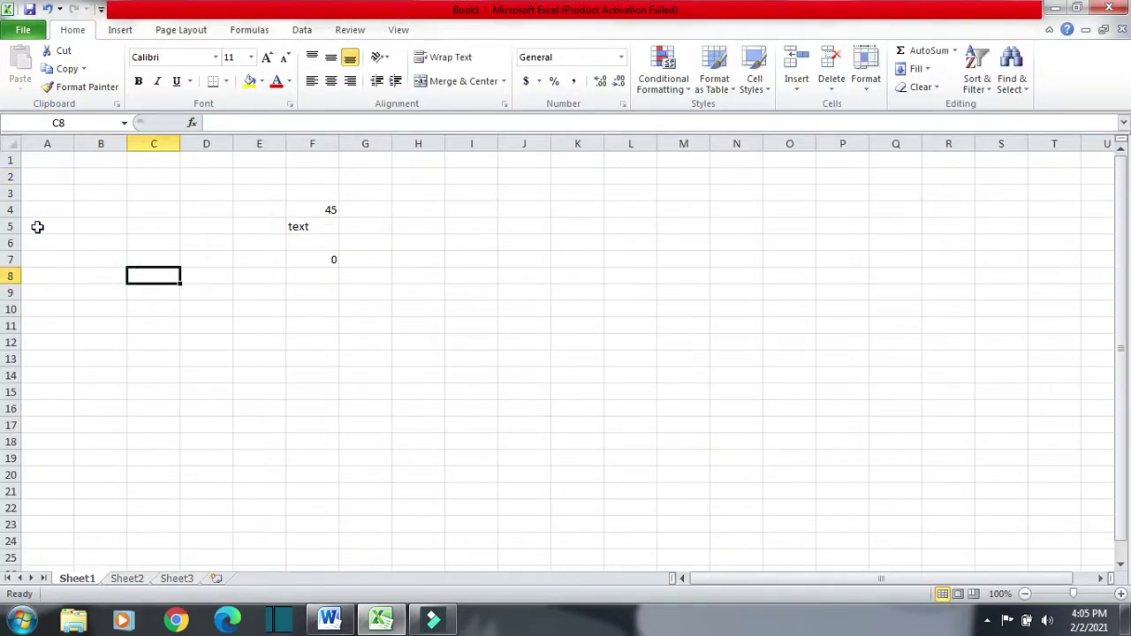
{"action": "left_click", "coordinate": [593, 186]}
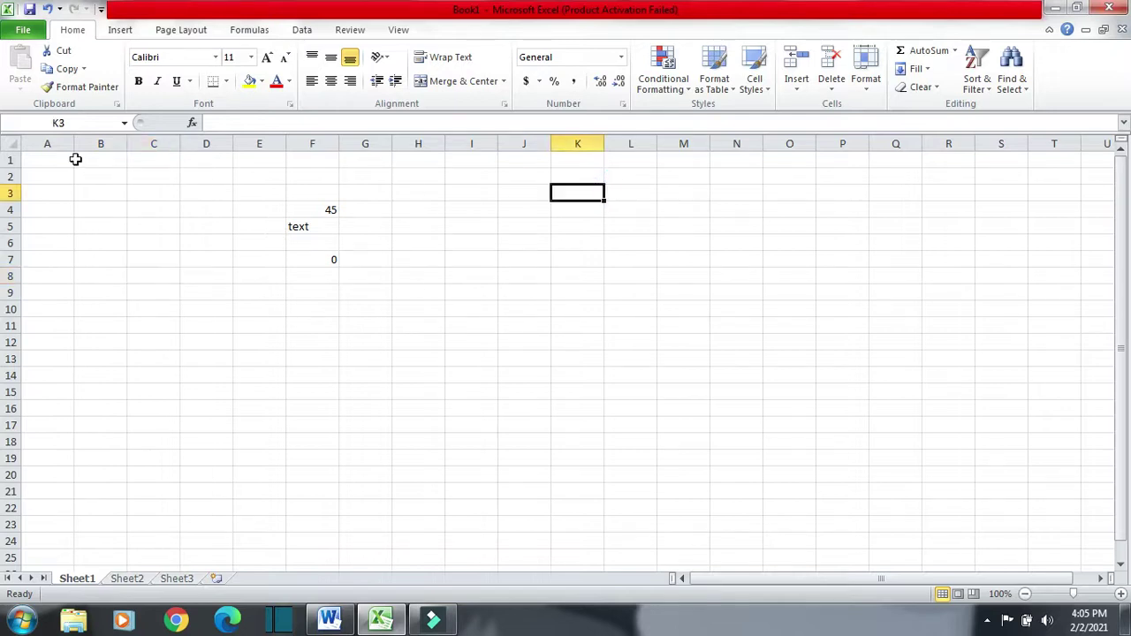
{"action": "left_click", "coordinate": [240, 360]}
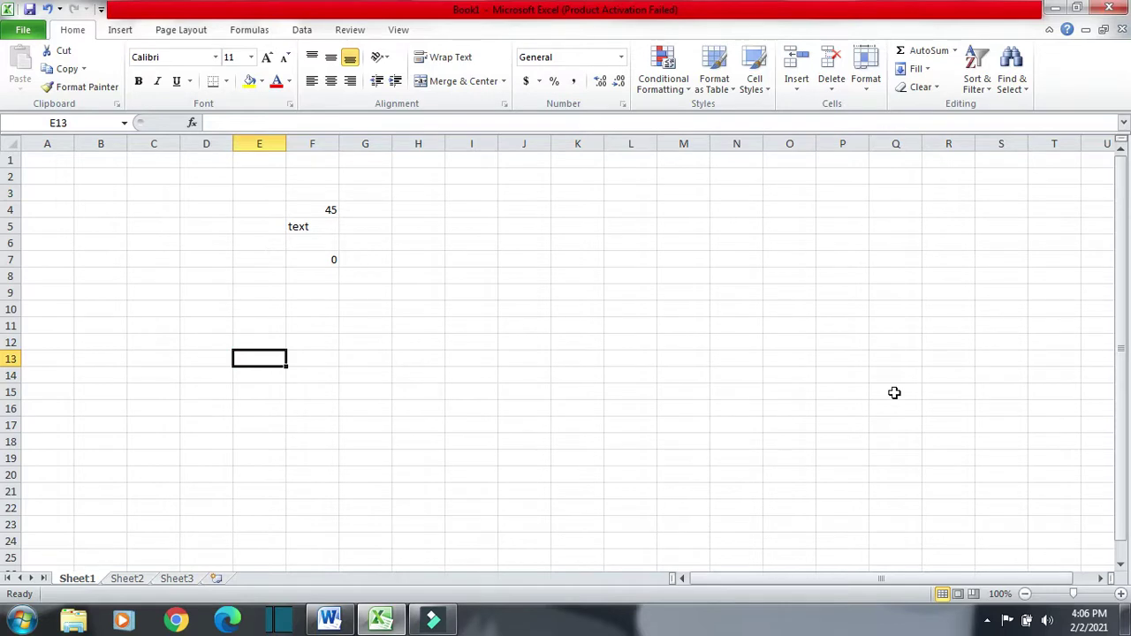
- In Word, highlight the term "Cell address", the 11 in AB11, and the words "column letter" and "number." in its definition
{"action": "key", "text": "alt+Tab"}
{"action": "scroll", "coordinate": [745, 394], "scroll_direction": "down", "scroll_amount": 4}
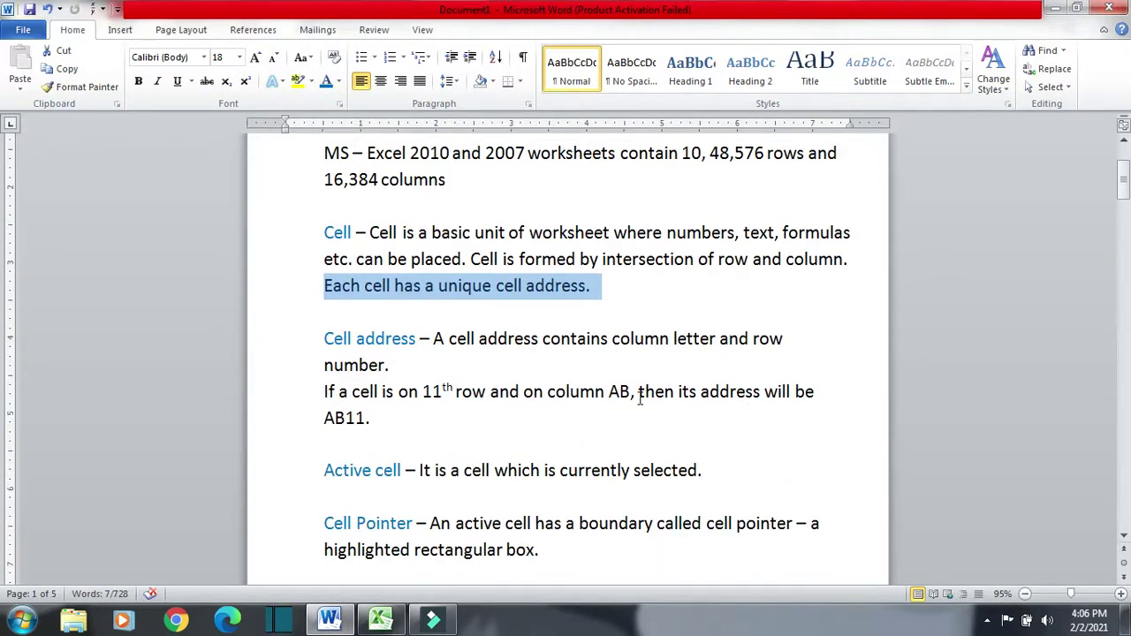
{"action": "left_click_drag", "start_coordinate": [324, 339], "coordinate": [385, 339]}
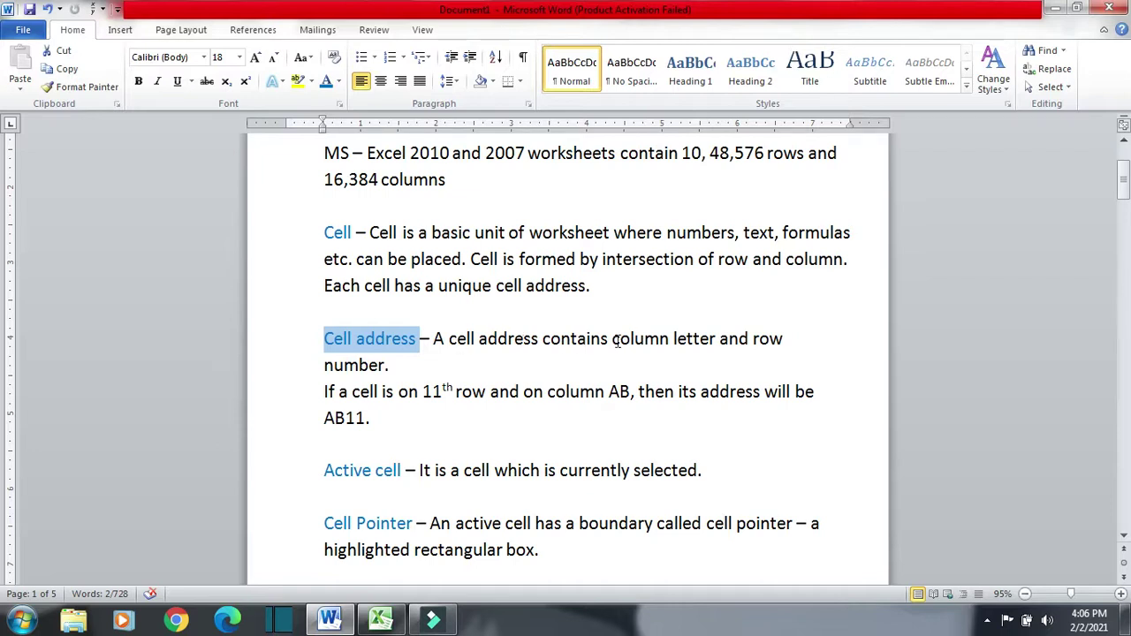
{"action": "left_click_drag", "start_coordinate": [612, 341], "coordinate": [705, 346]}
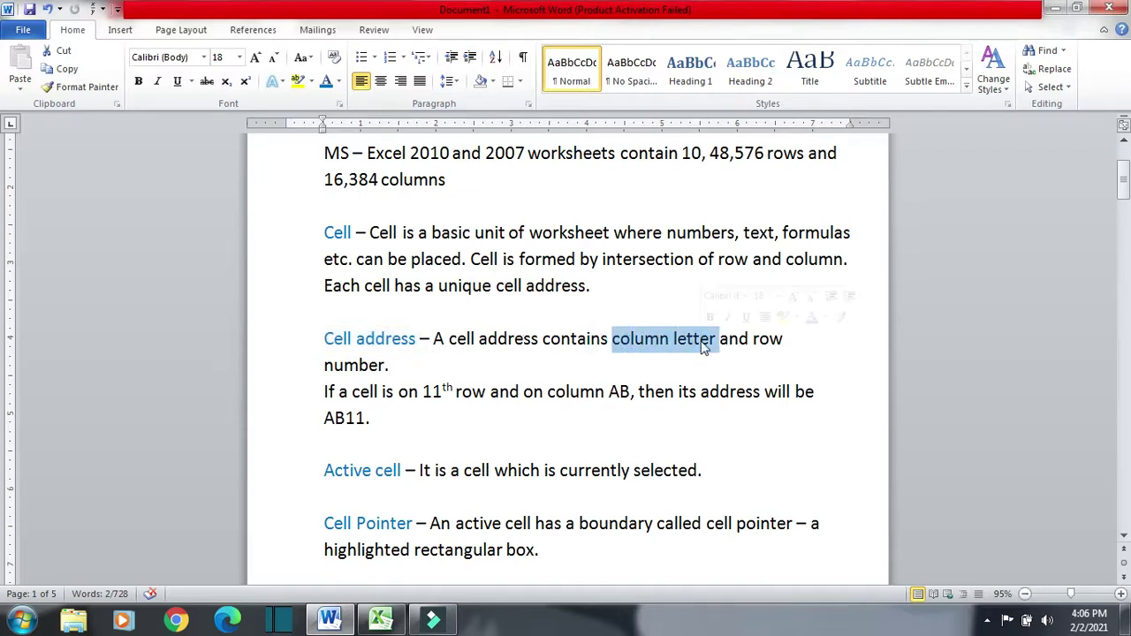
{"action": "double_click", "coordinate": [404, 366]}
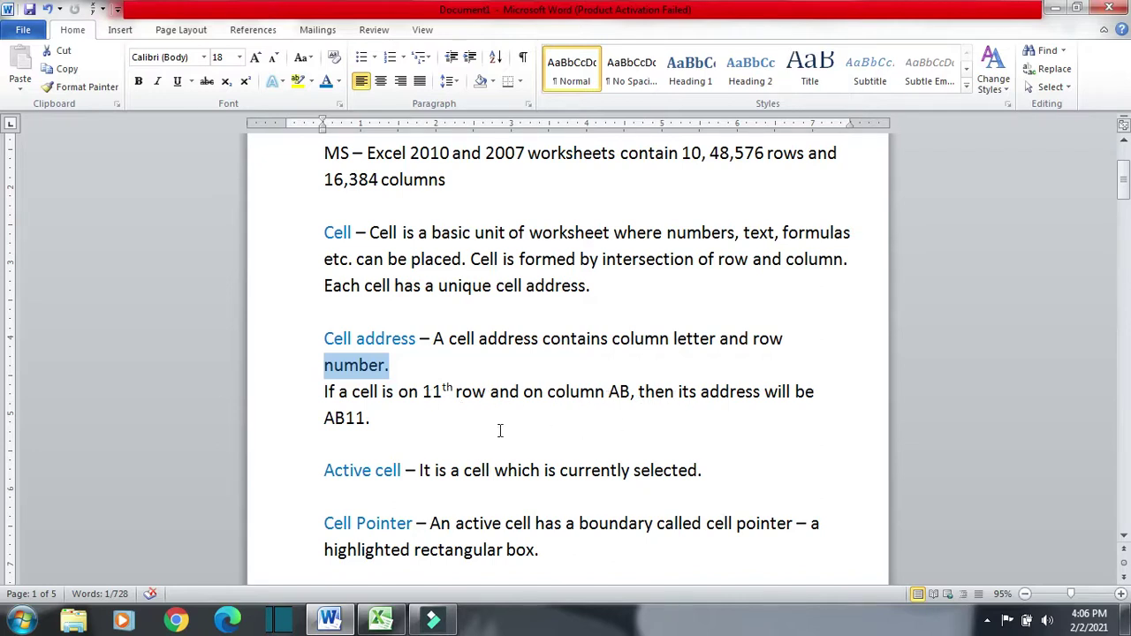
{"action": "mouse_move", "coordinate": [345, 420]}
{"action": "left_mouse_down"}
{"action": "mouse_move", "coordinate": [323, 421]}
{"action": "mouse_move", "coordinate": [346, 422]}
{"action": "left_mouse_up"}
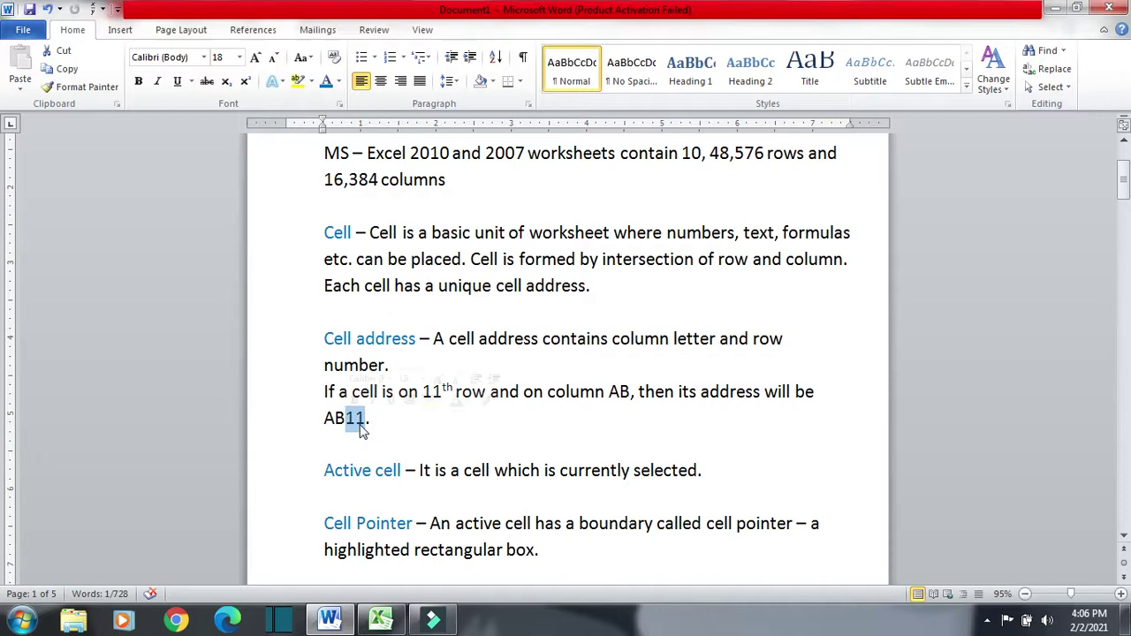
{"action": "left_click", "coordinate": [545, 366]}
{"action": "left_click_drag", "start_coordinate": [613, 337], "coordinate": [716, 337]}
{"action": "left_click_drag", "start_coordinate": [409, 369], "coordinate": [311, 373]}
- Switch to Excel, select cell C5 and highlight its cell address
{"action": "key", "text": "alt+Tab"}
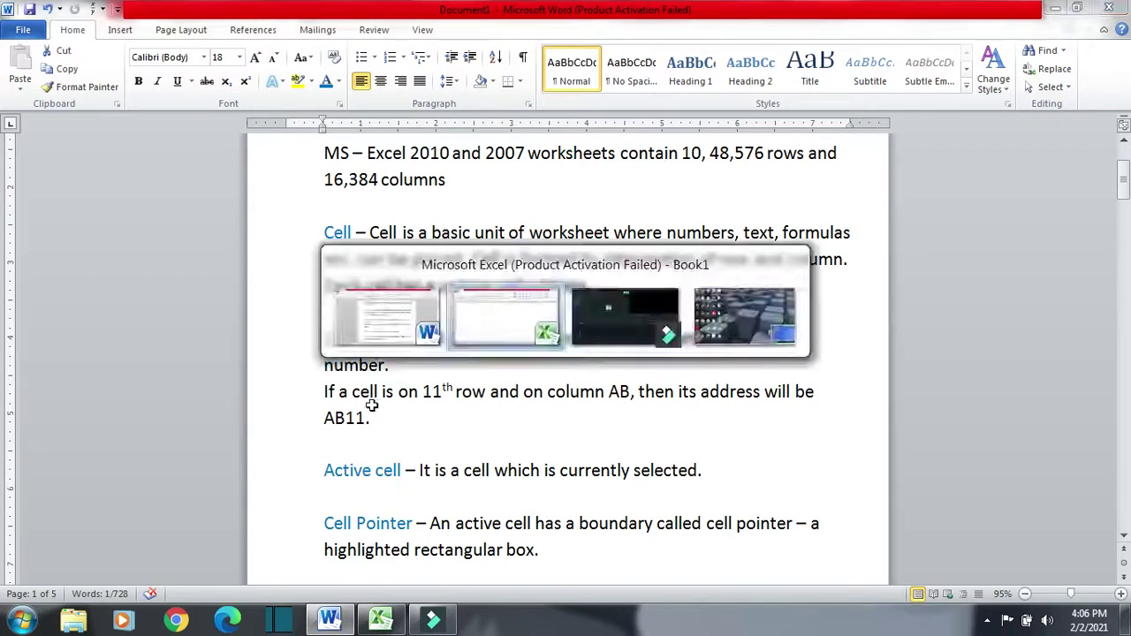
{"action": "left_click", "coordinate": [172, 222]}
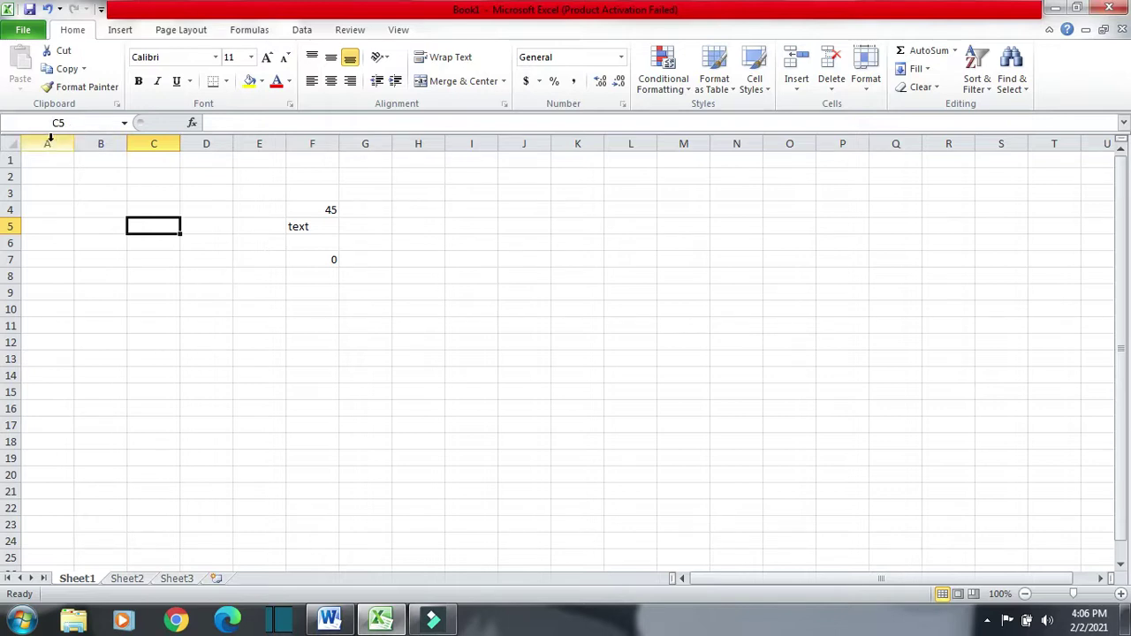
{"action": "left_click", "coordinate": [23, 122]}
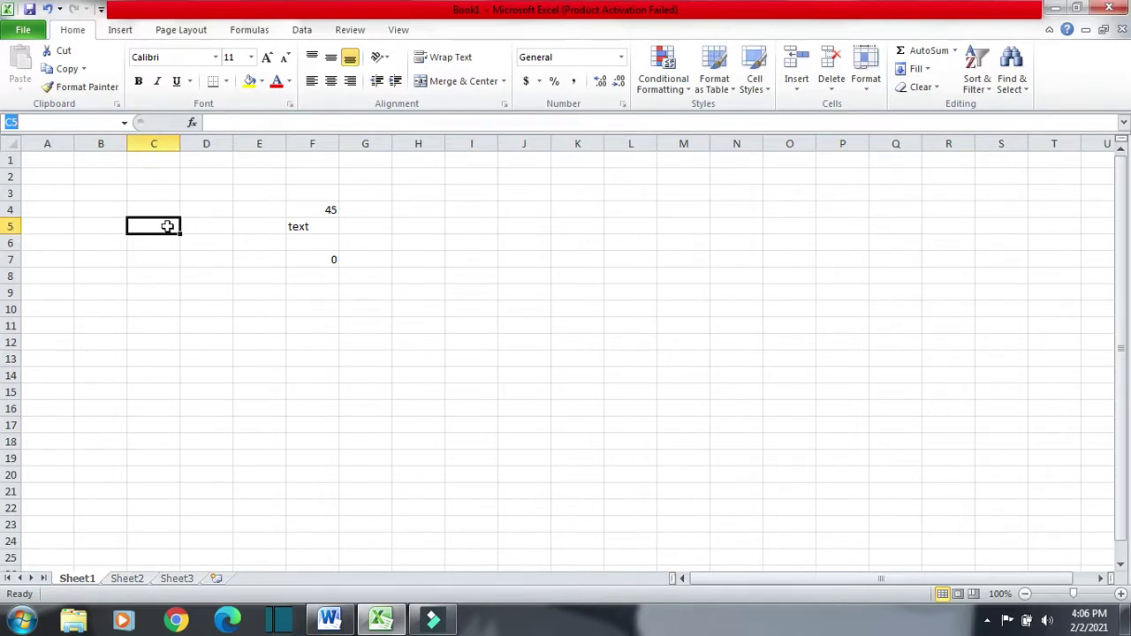
- Switch to the Word notes and highlight the term "Active cell"
{"action": "key", "text": "alt+Tab"}
{"action": "scroll", "coordinate": [350, 372], "scroll_direction": "down", "scroll_amount": 1}
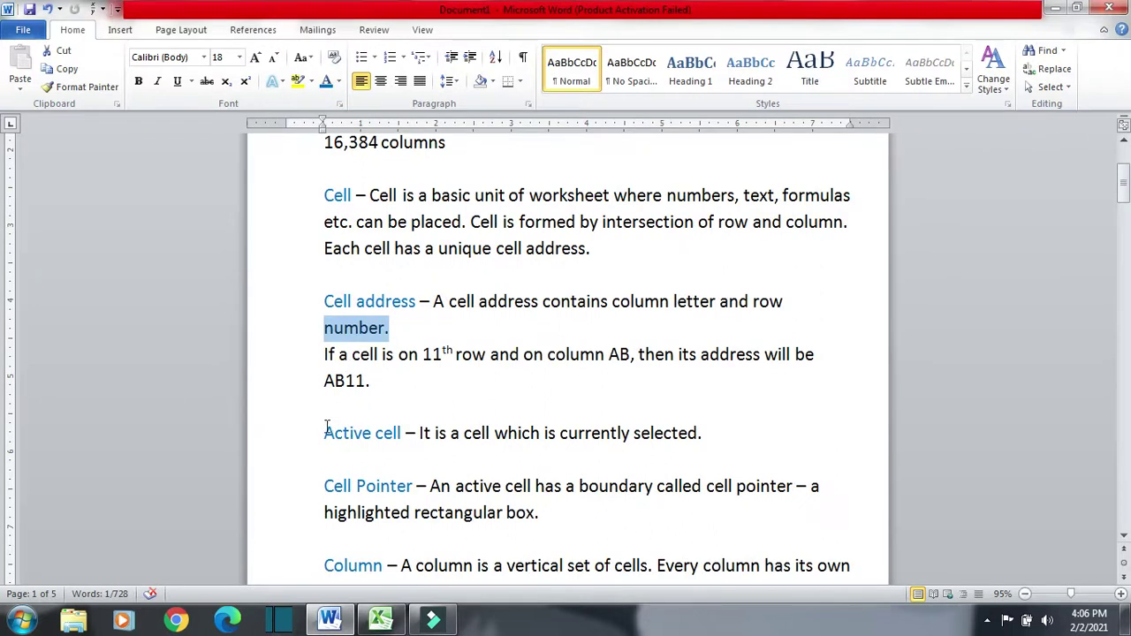
{"action": "left_click_drag", "start_coordinate": [325, 432], "coordinate": [404, 433]}
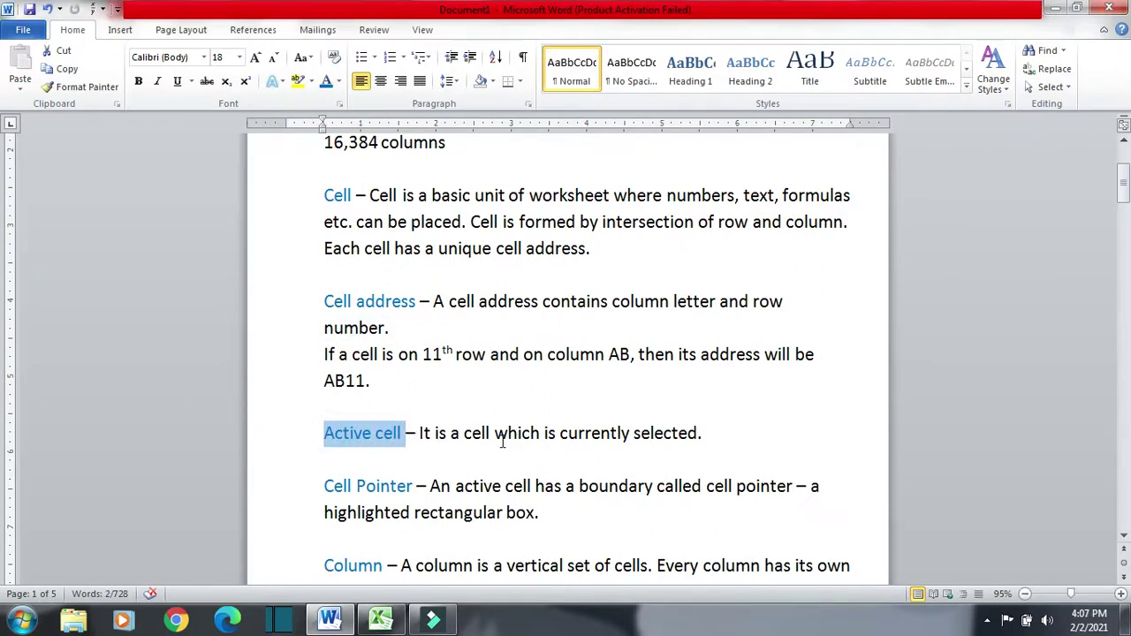
- In Excel, select cell C3 and its address, and select cells B7 and F3 as further examples of an active cell
{"action": "key", "text": "alt+Tab"}
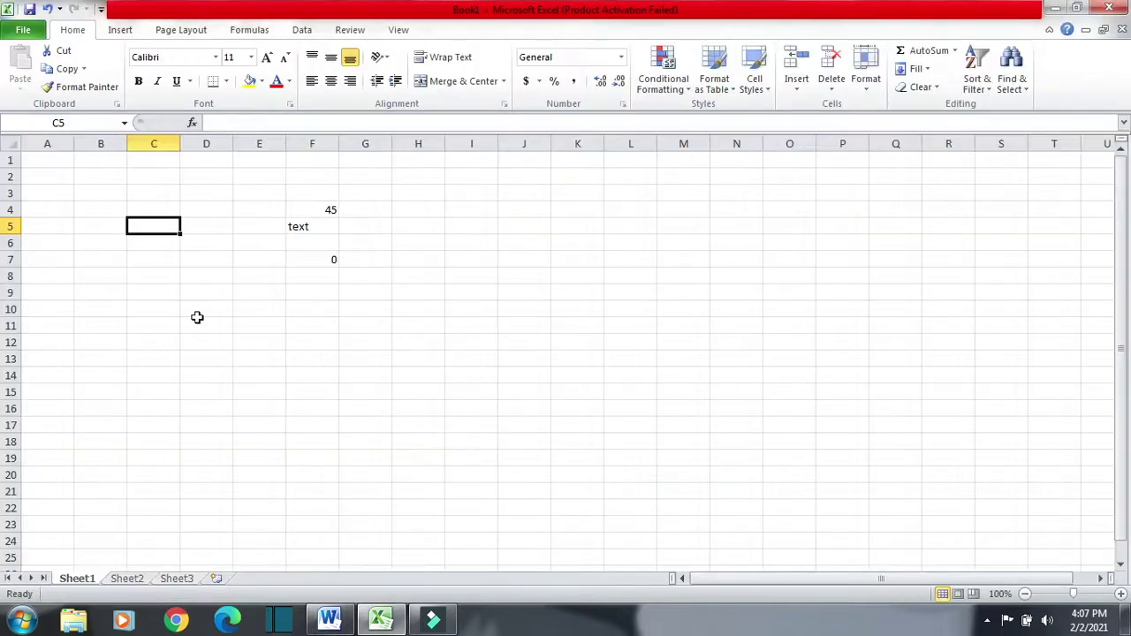
{"action": "left_click", "coordinate": [170, 198]}
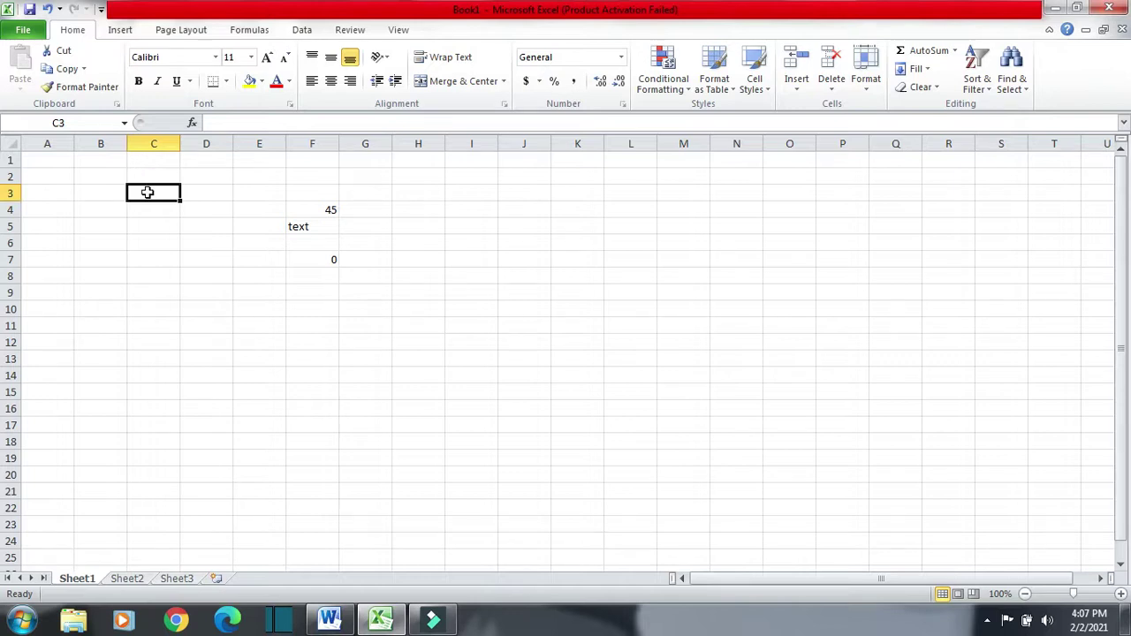
{"action": "left_click", "coordinate": [86, 123]}
{"action": "left_click", "coordinate": [97, 261]}
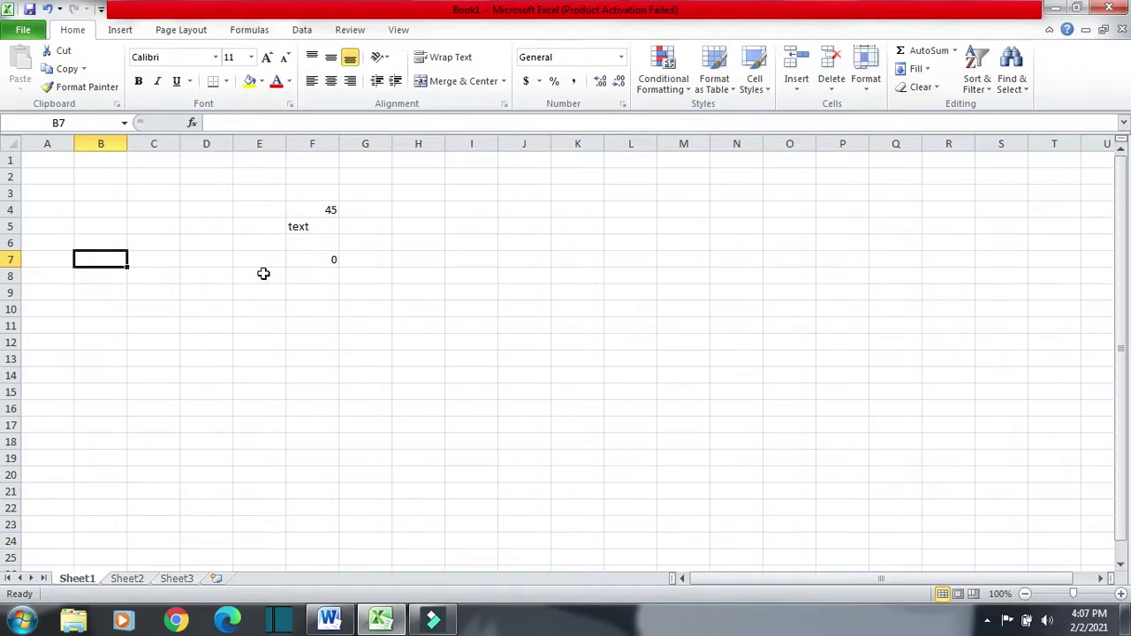
{"action": "left_click", "coordinate": [323, 191]}
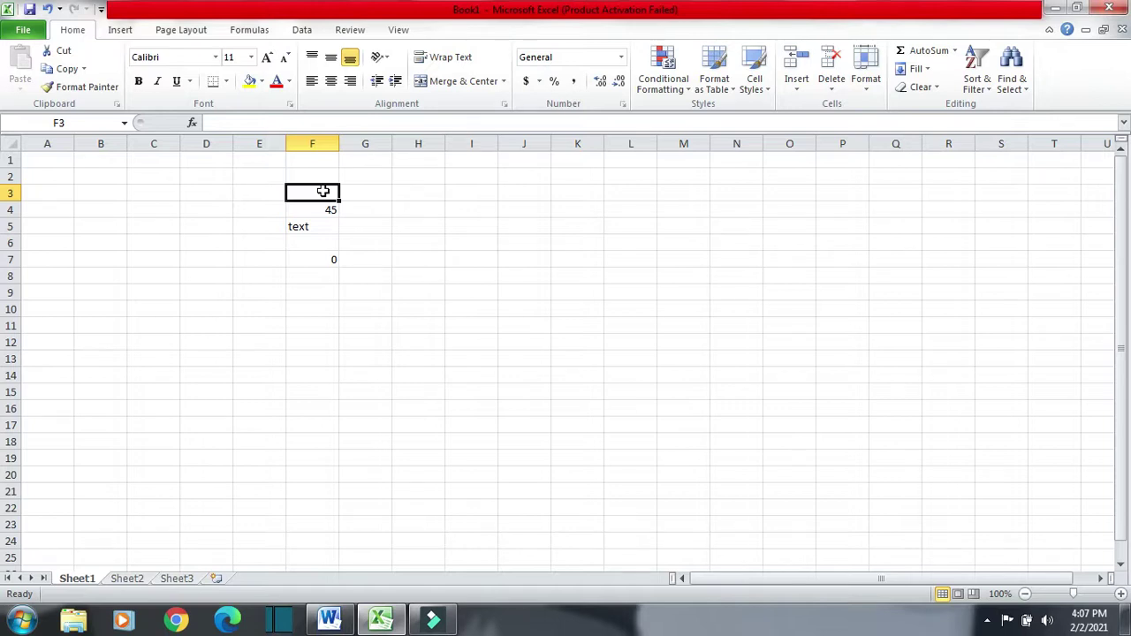
- Highlight the term "Cell Pointer" and both parts of its definition in Word, and examine the boundary of cell F3 in Excel
{"action": "key", "text": "alt+Tab"}
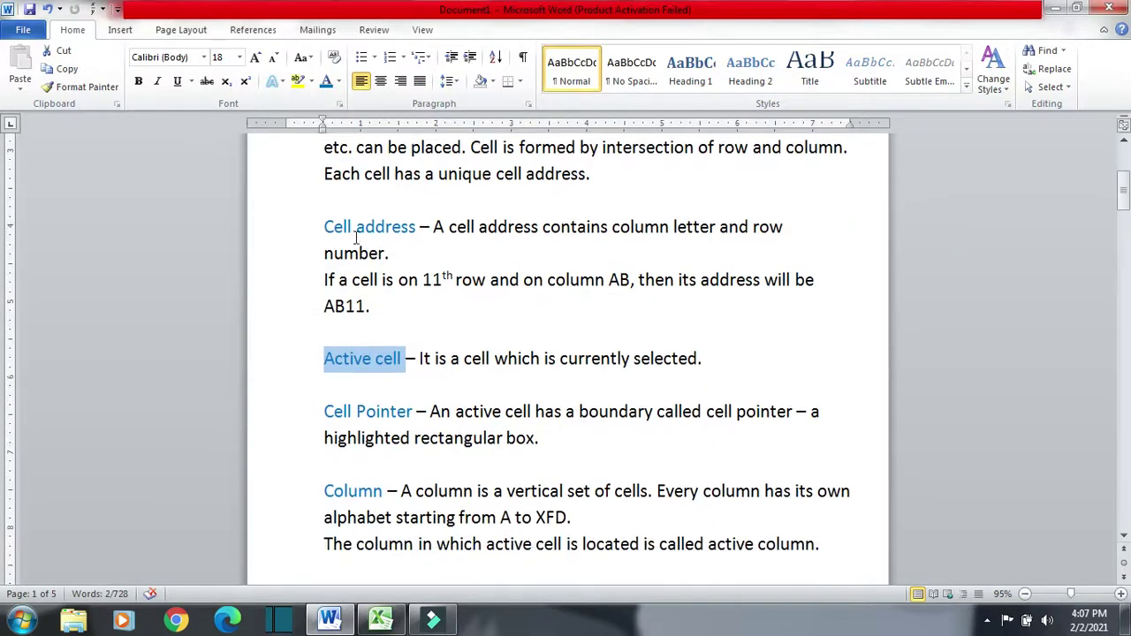
{"action": "left_click_drag", "start_coordinate": [327, 412], "coordinate": [416, 413]}
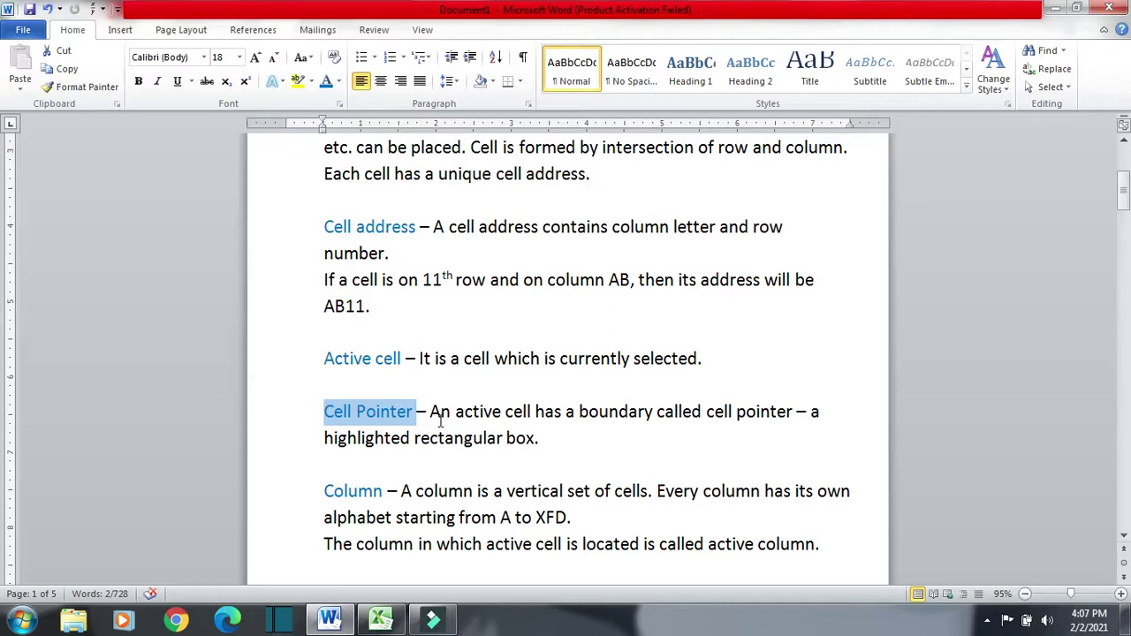
{"action": "left_click_drag", "start_coordinate": [432, 413], "coordinate": [797, 413]}
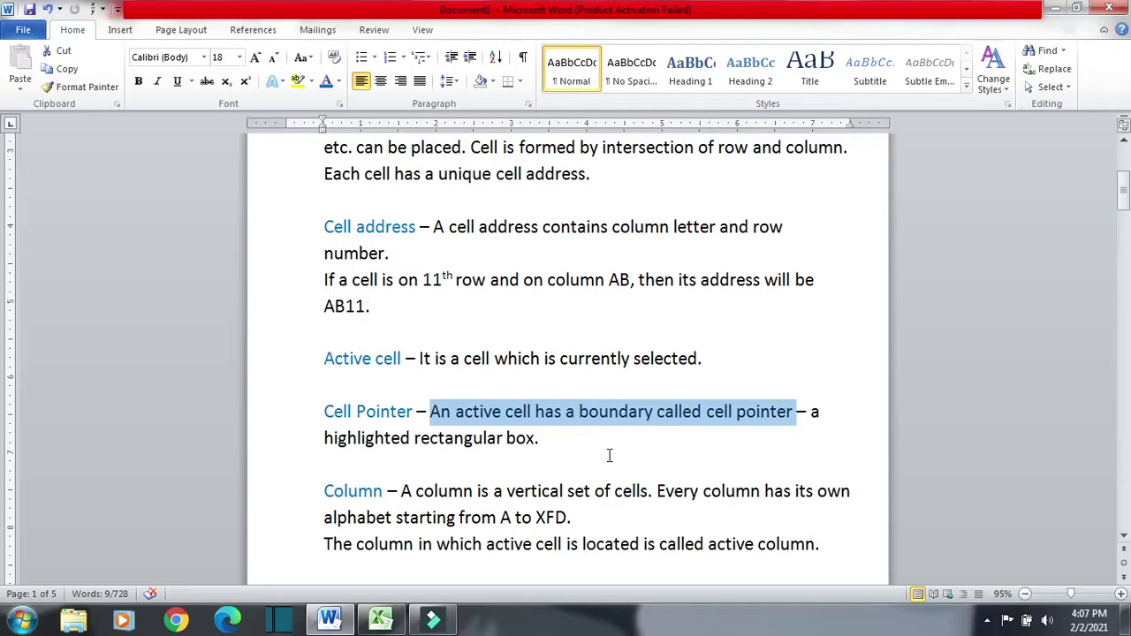
{"action": "left_click_drag", "start_coordinate": [549, 445], "coordinate": [328, 434]}
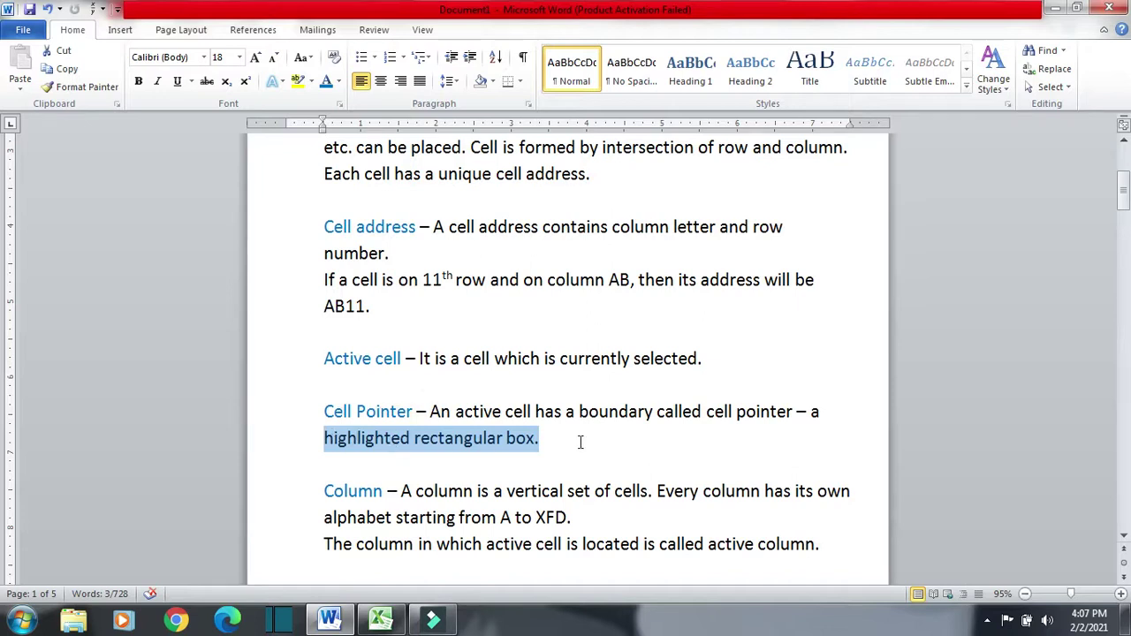
{"action": "key", "text": "alt+Tab"}
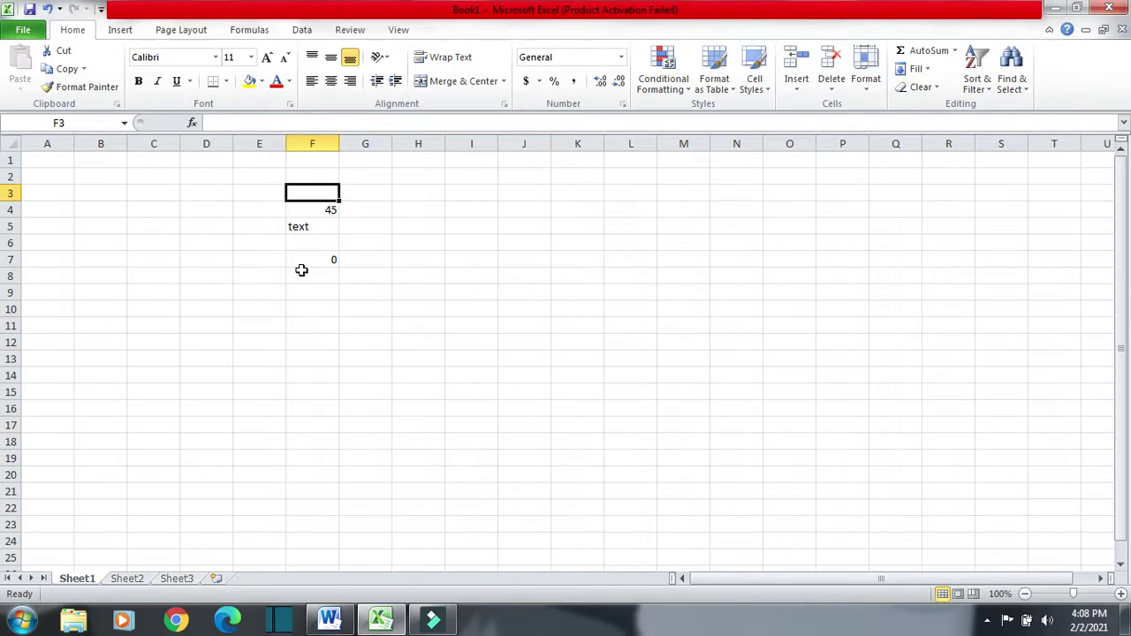
- Return to the Word notes and highlight the term "Column"
{"action": "key", "text": "alt+Tab"}
{"action": "scroll", "coordinate": [639, 377], "scroll_direction": "down", "scroll_amount": 1}
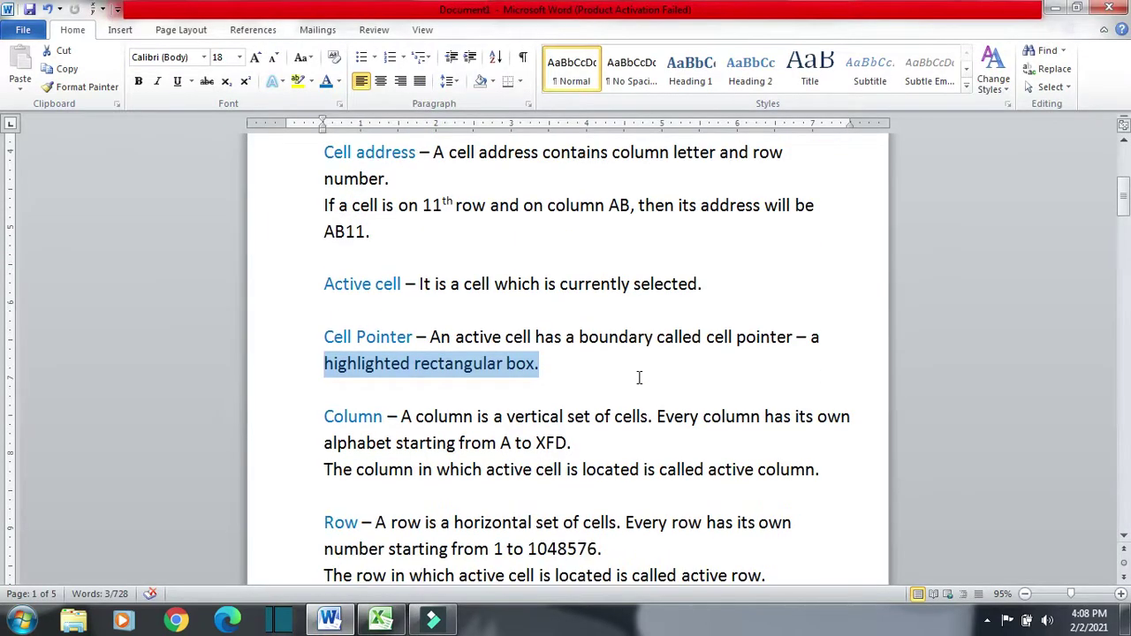
{"action": "left_click_drag", "start_coordinate": [323, 416], "coordinate": [385, 416]}
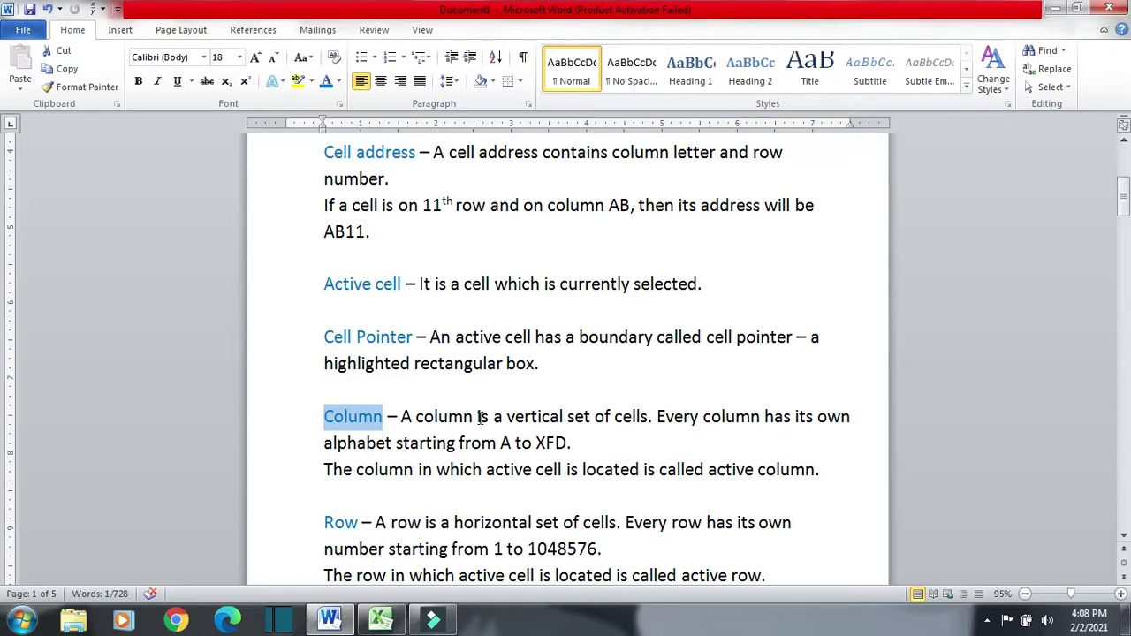
- Switch to Excel and select the whole of column F and column G as examples of columns
{"action": "key", "text": "alt+Tab"}
{"action": "left_click", "coordinate": [314, 144]}
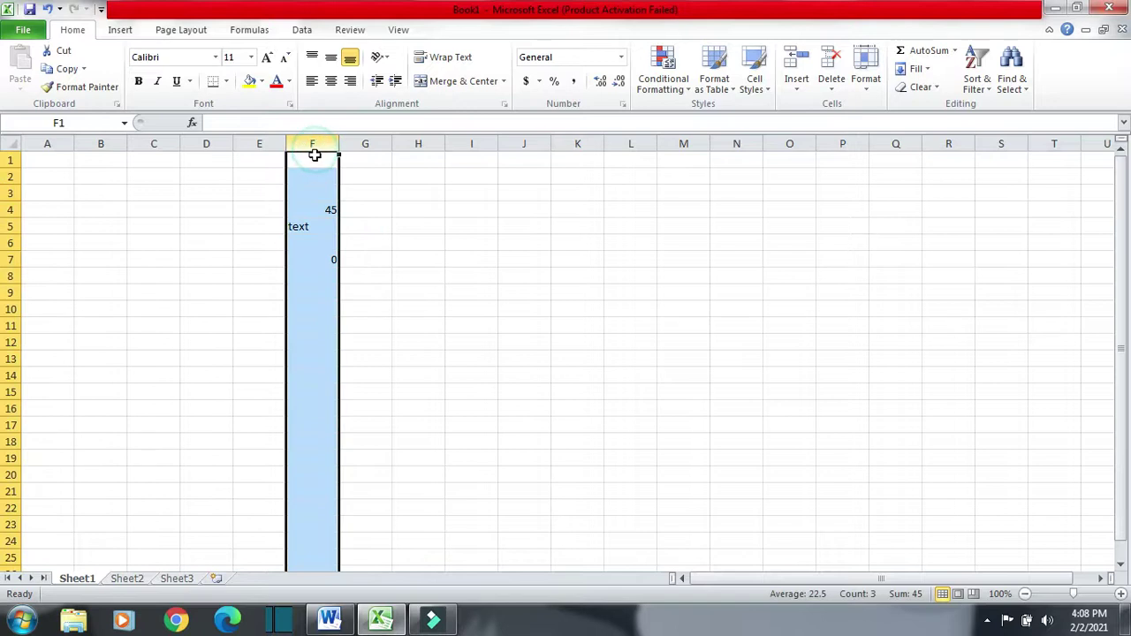
{"action": "left_click", "coordinate": [365, 144]}
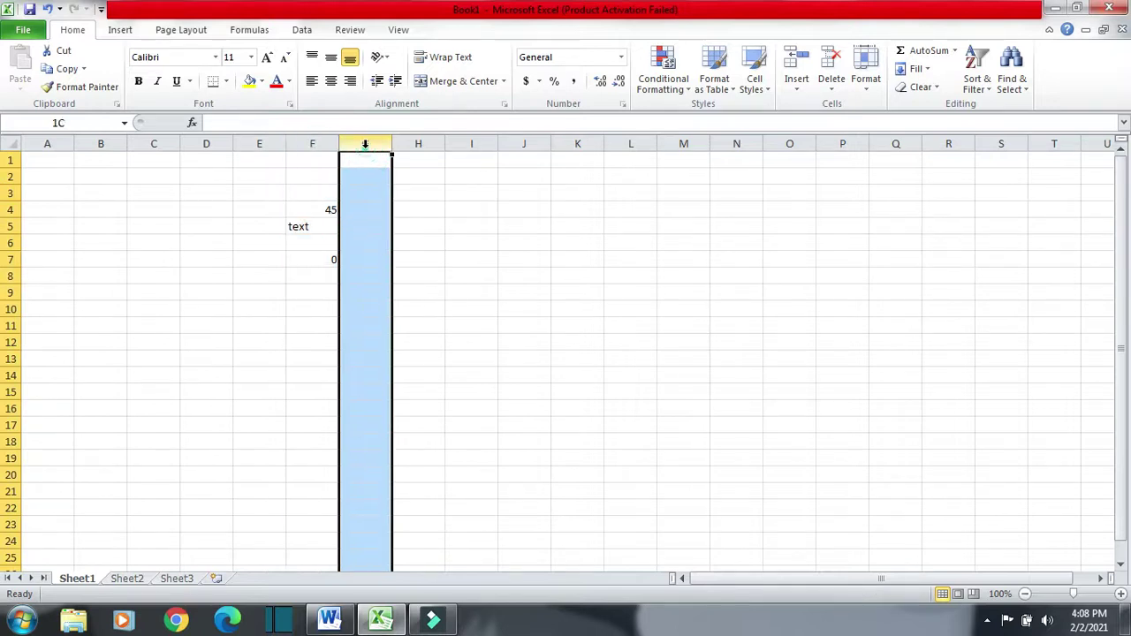
- Select columns H and I in turn as examples, and highlight the own-alphabet wording, "A" and "XFD" in the Word column definition
{"action": "left_click", "coordinate": [413, 144]}
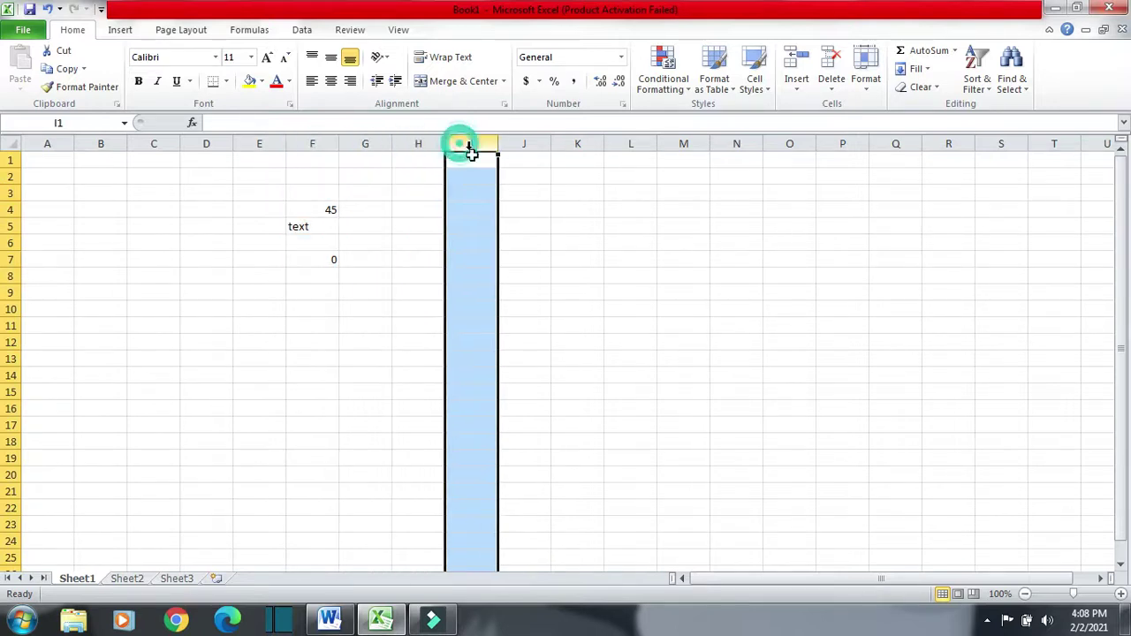
{"action": "key", "text": "alt+Tab"}
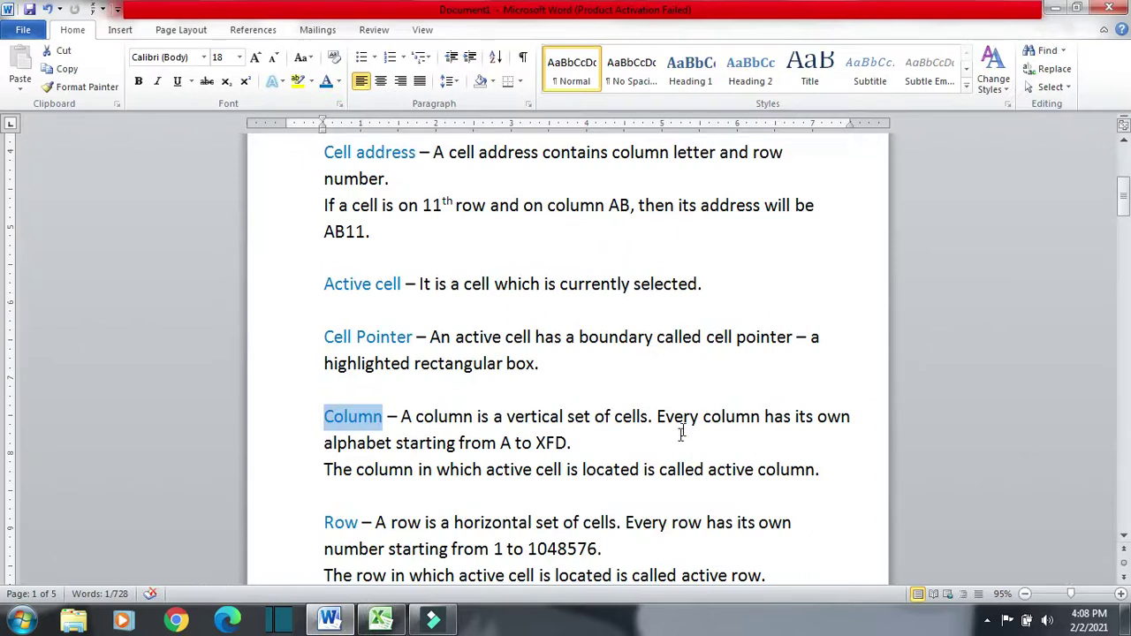
{"action": "left_click_drag", "start_coordinate": [660, 414], "coordinate": [854, 421]}
{"action": "left_click_drag", "start_coordinate": [395, 442], "coordinate": [345, 453]}
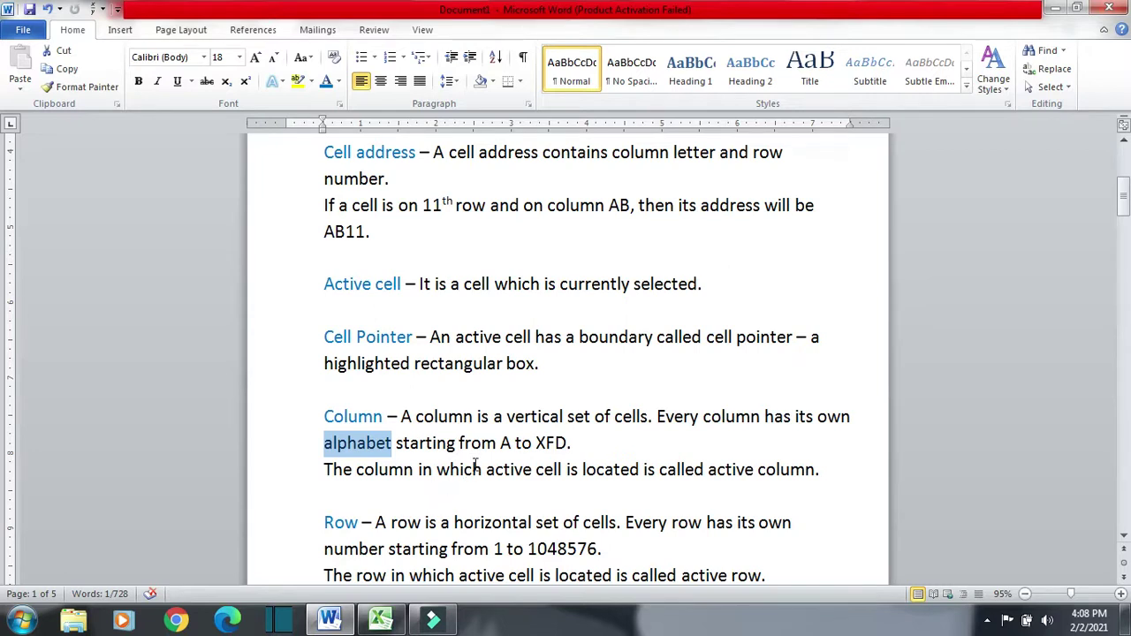
{"action": "left_click_drag", "start_coordinate": [501, 445], "coordinate": [567, 447]}
- Switch to Excel and select columns A, B, C and D one after another to show their letters
{"action": "left_click", "coordinate": [381, 618]}
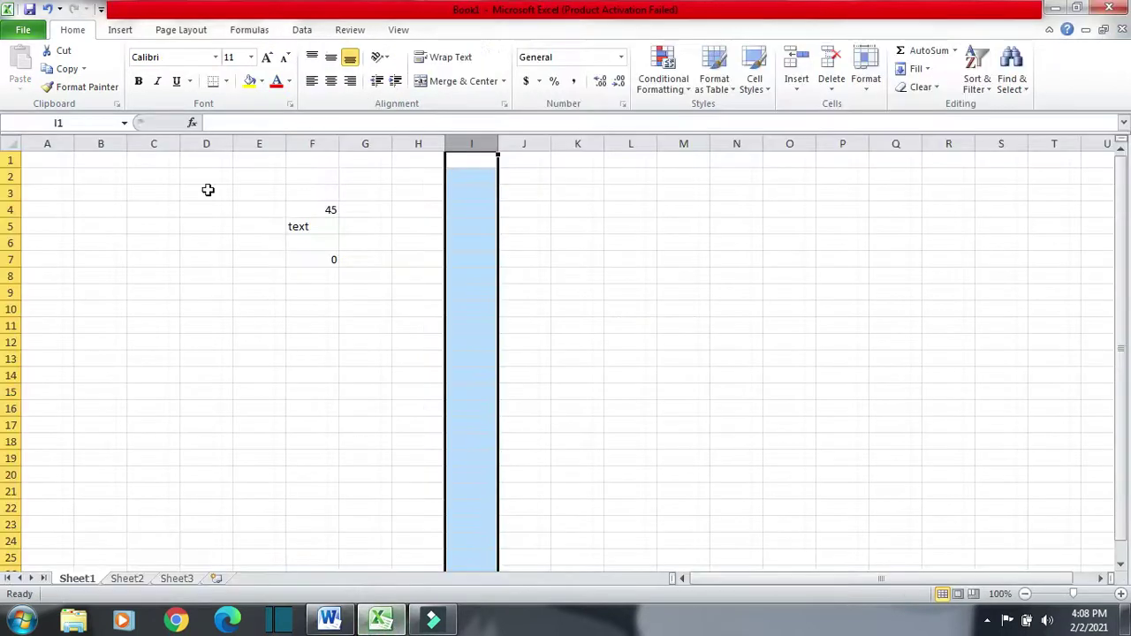
{"action": "left_click", "coordinate": [52, 143]}
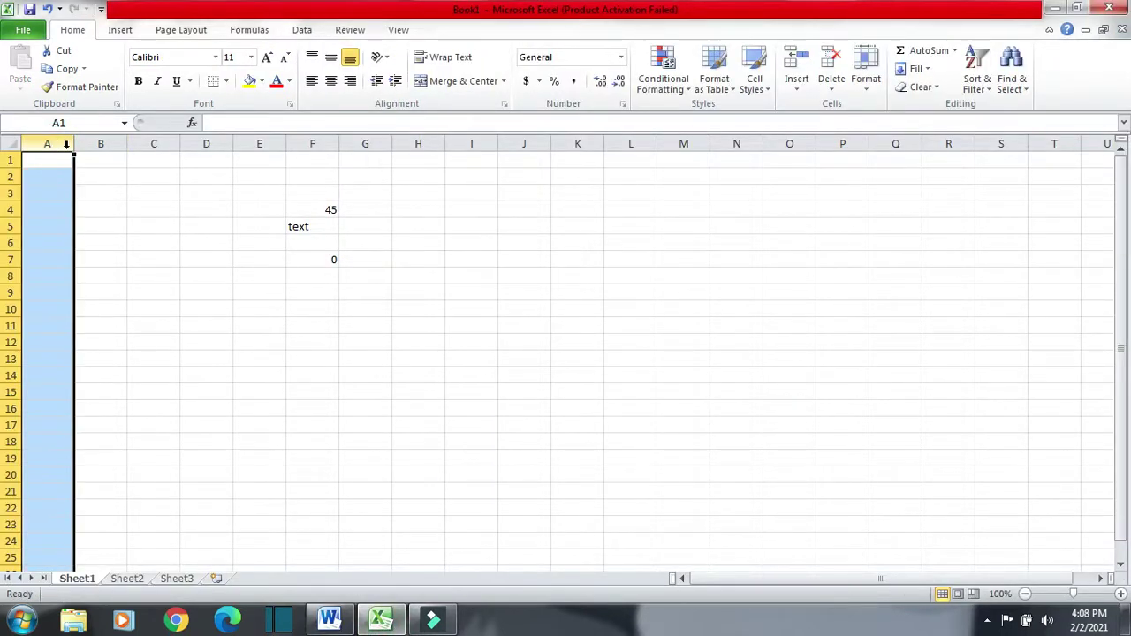
{"action": "left_click", "coordinate": [100, 143]}
{"action": "left_click", "coordinate": [153, 144]}
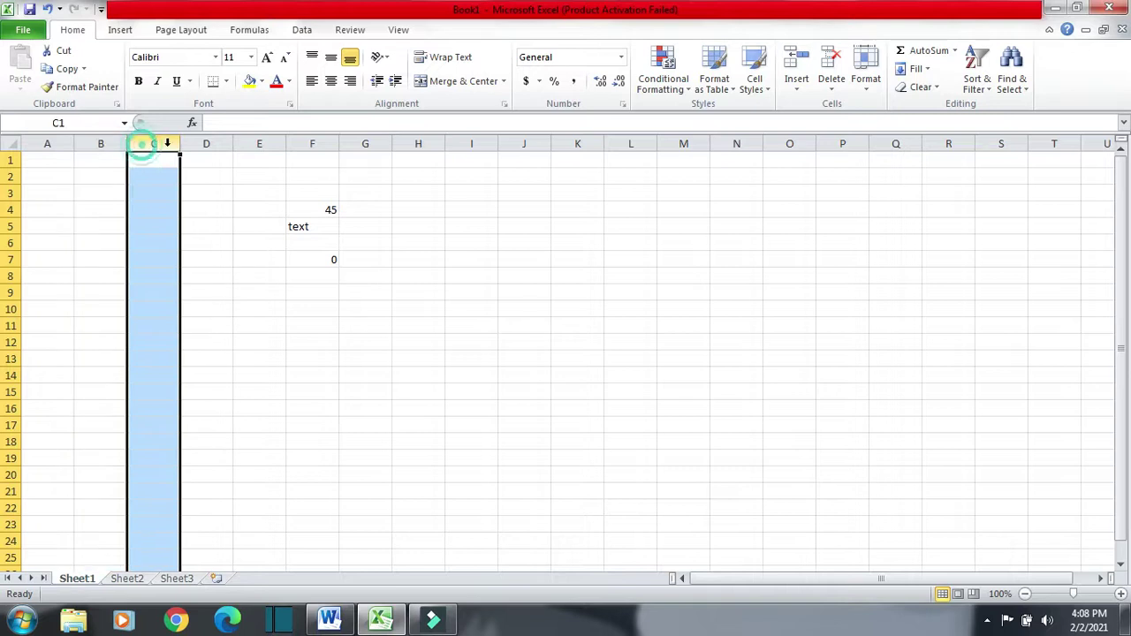
{"action": "left_click", "coordinate": [206, 143]}
- Starting at cell I2, move along row 2 past column Z to AD2, and jump to the last column, XFD
{"action": "left_click", "coordinate": [448, 180]}
{"action": "key", "text": "Right"}
{"action": "key", "text": "Right"}
{"action": "key", "text": "Right"}
{"action": "key", "text": "Right"}
{"action": "key", "text": "Right"}
{"action": "key", "text": "Right"}
{"action": "key", "text": "Right"}
{"action": "key", "text": "Right"}
{"action": "key", "text": "Right"}
{"action": "key", "text": "Right"}
{"action": "key", "text": "Right"}
{"action": "key", "text": "Right"}
{"action": "key", "text": "Right"}
{"action": "key", "text": "Right"}
{"action": "key", "text": "Right"}
{"action": "key", "text": "Right"}
{"action": "key", "text": "Right"}
{"action": "key", "text": "Right"}
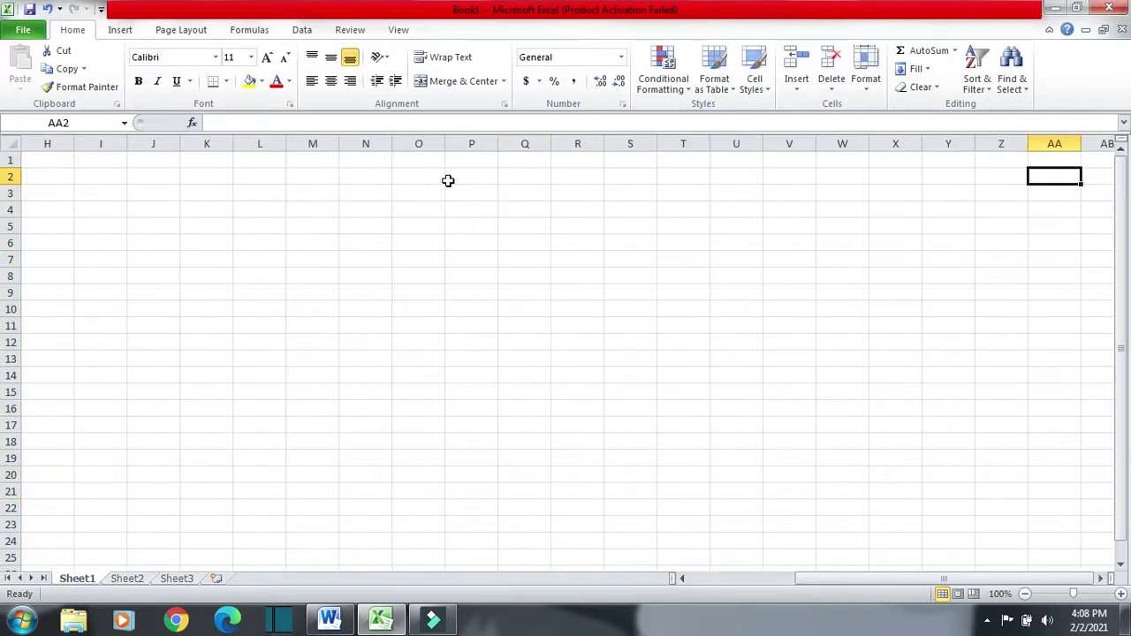
{"action": "key", "text": "Left"}
{"action": "key", "text": "Right"}
{"action": "key", "text": "Right"}
{"action": "key", "text": "Right"}
{"action": "key", "text": "Right"}
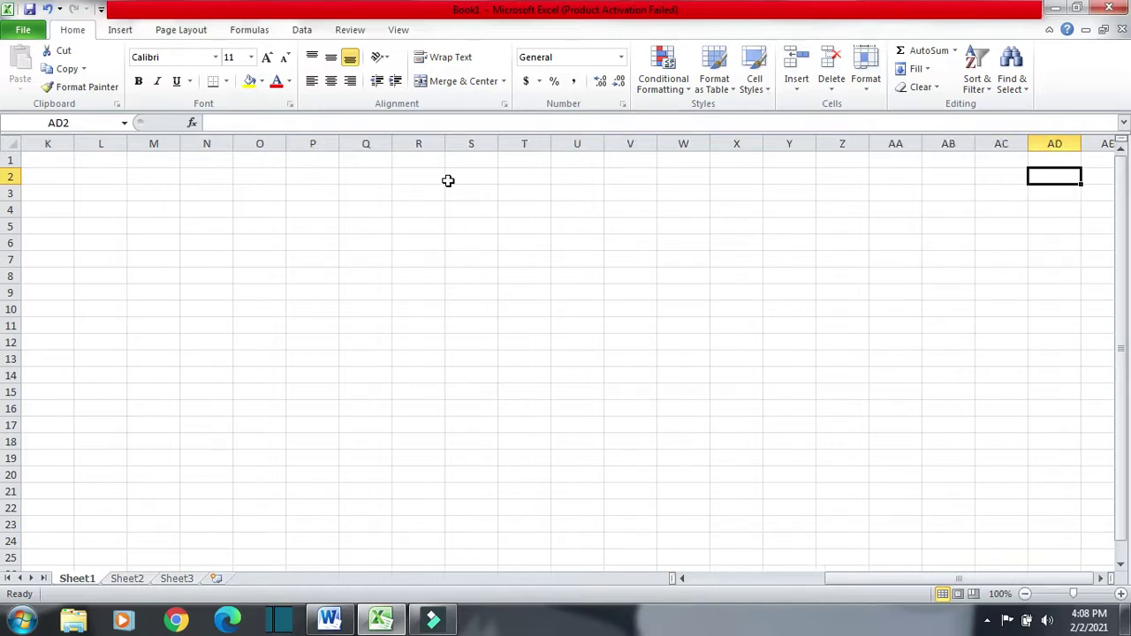
{"action": "key", "text": "ctrl+Right"}
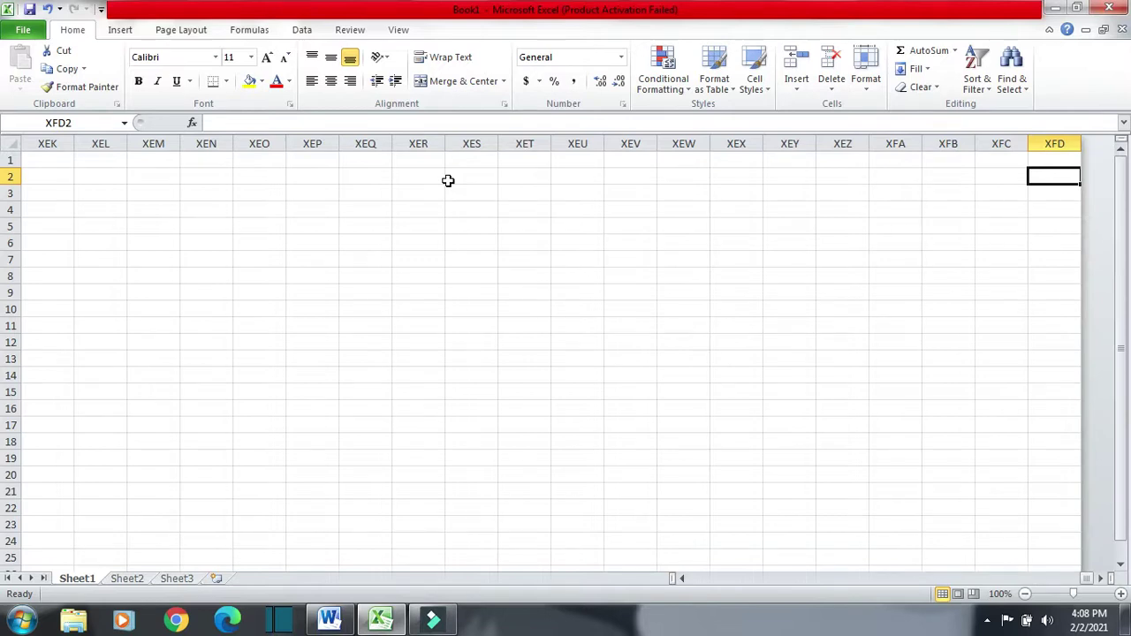
- Return to the start of the sheet and select cell A1, followed by whole columns A to D in turn
{"action": "key", "text": "Home"}
{"action": "left_click", "coordinate": [68, 157]}
{"action": "left_click", "coordinate": [53, 144]}
{"action": "left_click", "coordinate": [106, 144]}
{"action": "left_click", "coordinate": [163, 144]}
{"action": "left_click", "coordinate": [208, 146]}
- Highlight the active column sentence in Word, and select cells B8, D2 and A11 in Excel as examples of active columns
{"action": "key", "text": "alt+Tab"}
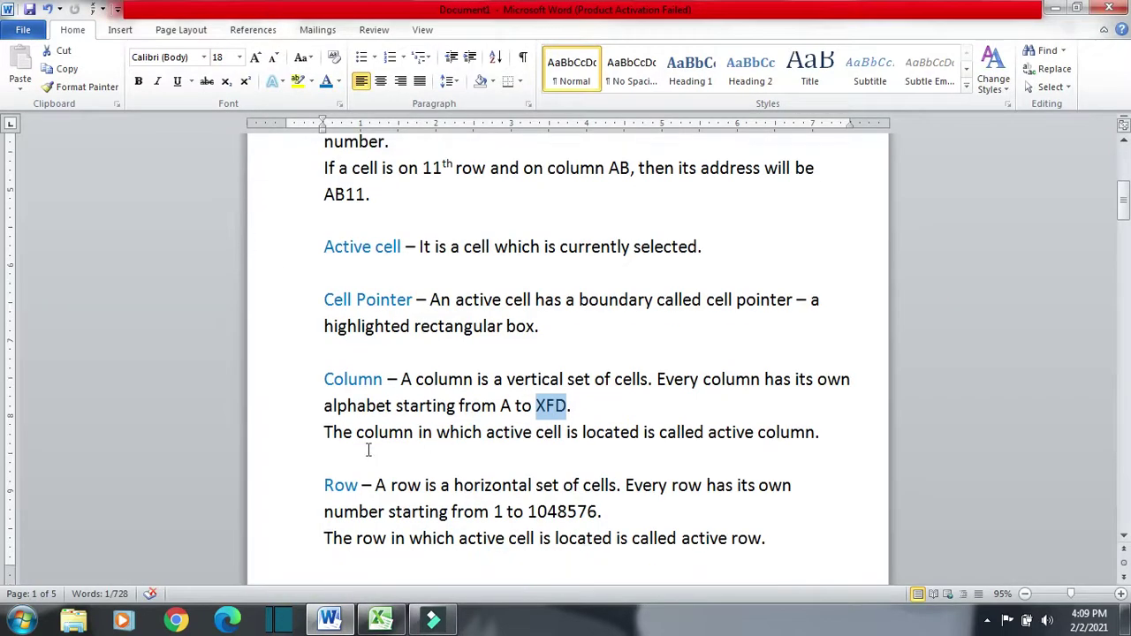
{"action": "left_click_drag", "start_coordinate": [324, 432], "coordinate": [824, 439]}
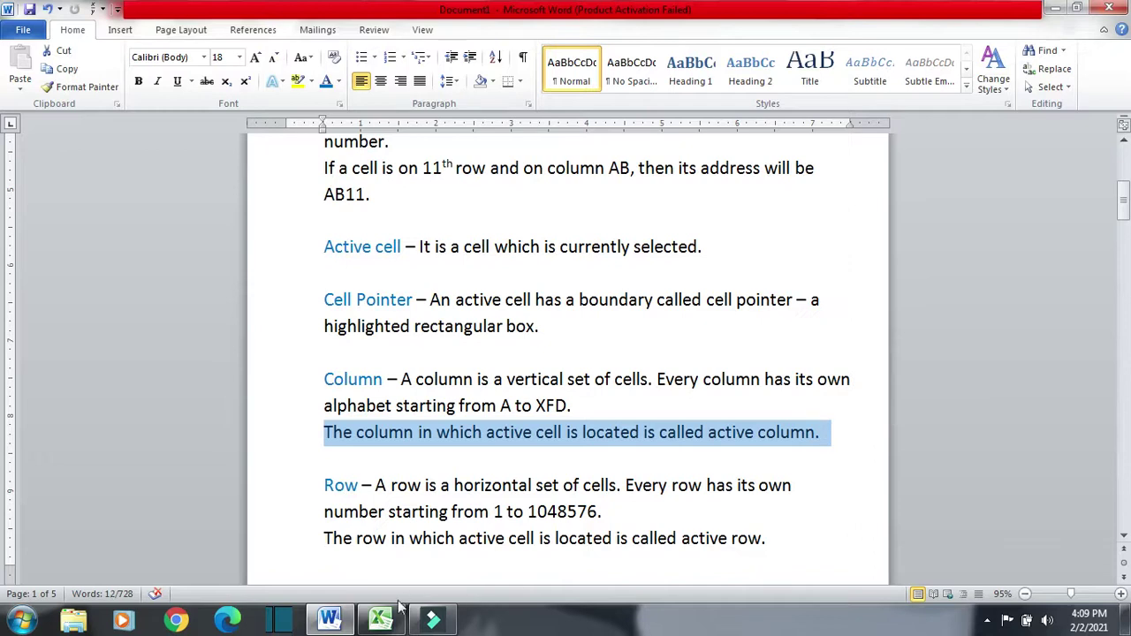
{"action": "left_click", "coordinate": [386, 620]}
{"action": "left_click", "coordinate": [105, 274]}
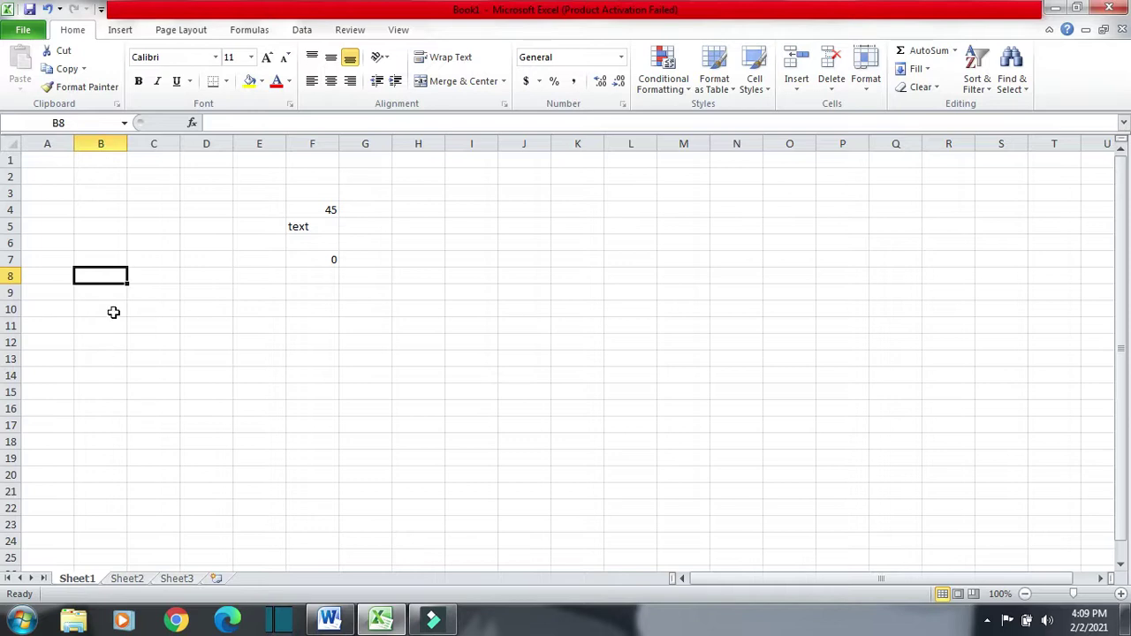
{"action": "left_click", "coordinate": [218, 182]}
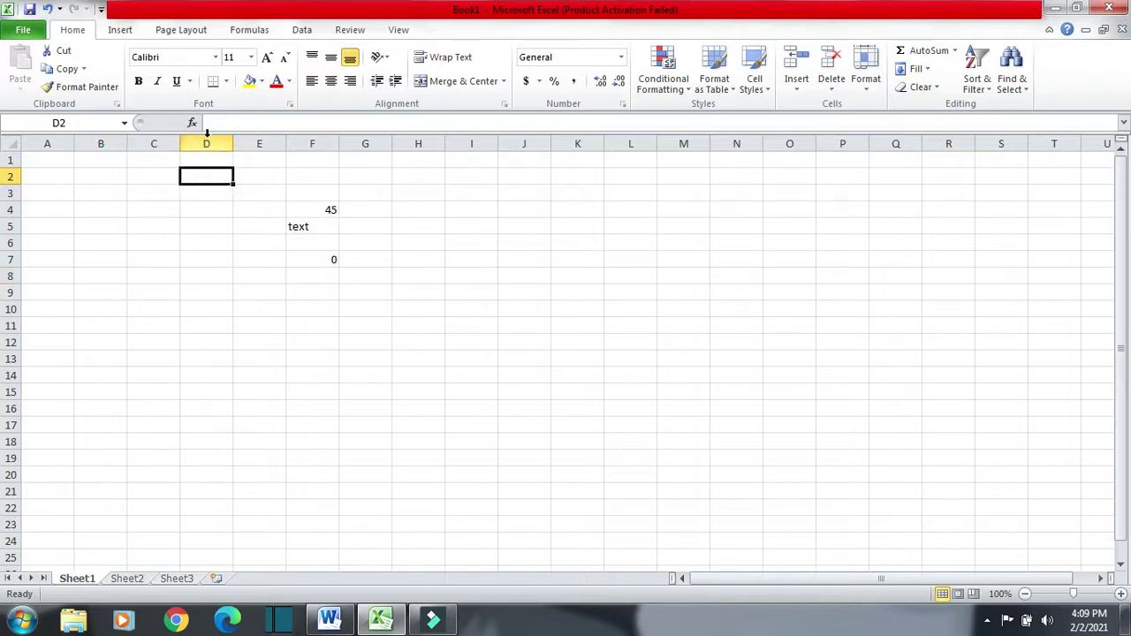
{"action": "left_click", "coordinate": [53, 326]}
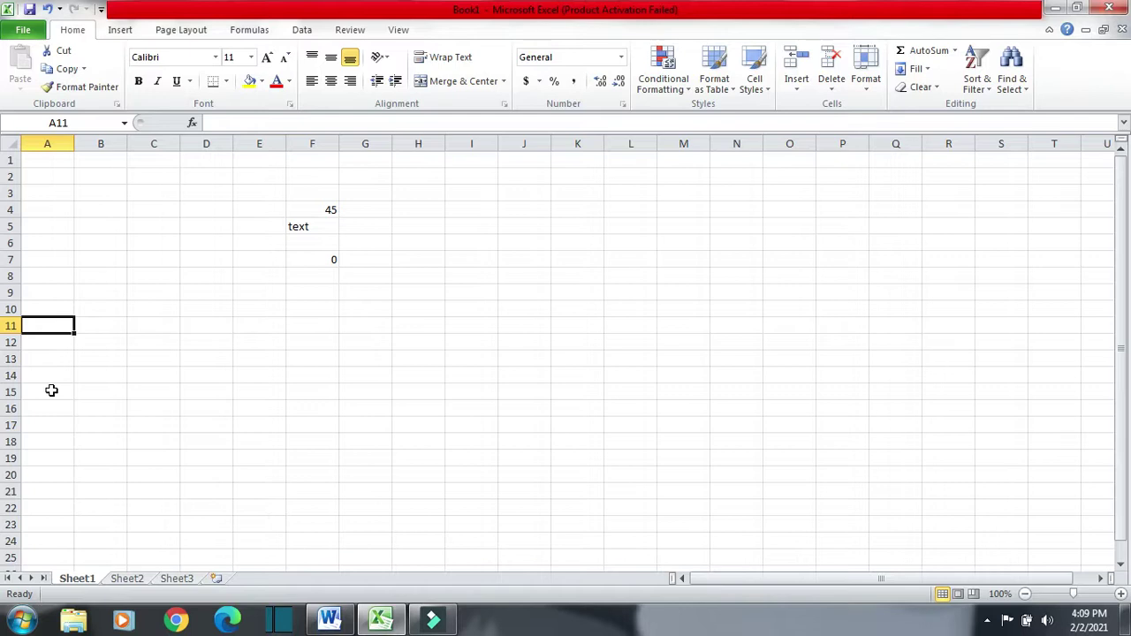
- Return to the Word notes and highlight the term "Row"
{"action": "key", "text": "alt+Tab"}
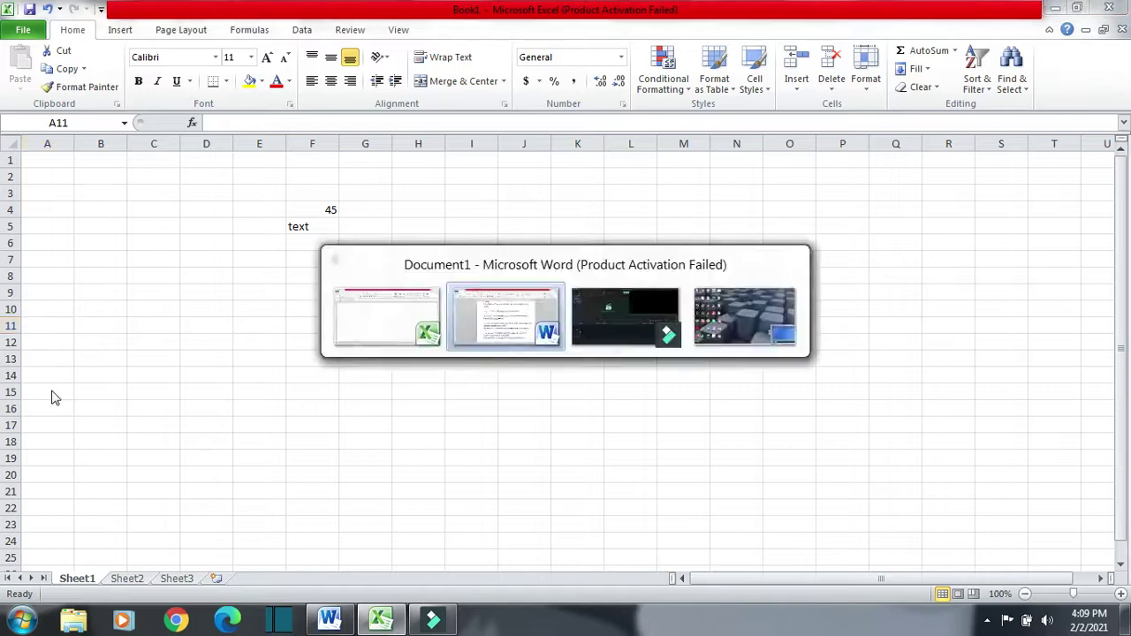
{"action": "scroll", "coordinate": [162, 380], "scroll_direction": "down", "scroll_amount": 1}
{"action": "left_click_drag", "start_coordinate": [323, 414], "coordinate": [364, 419]}
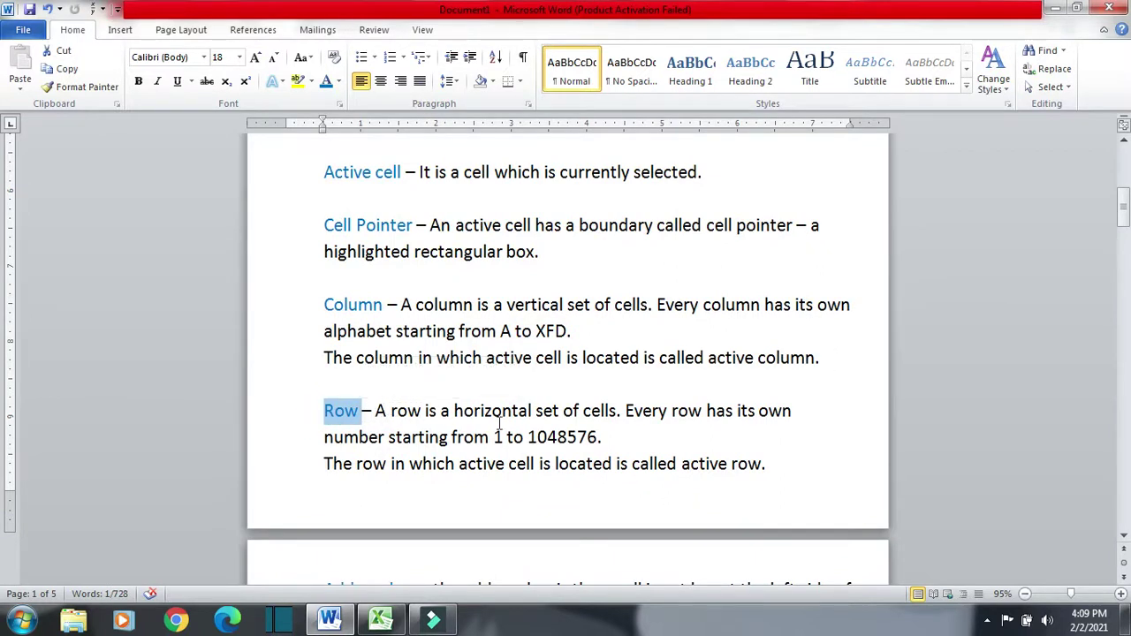
- Switch to Excel and select whole rows 3 to 8 one after another as examples of horizontal sets of cells
{"action": "key", "text": "alt+Tab"}
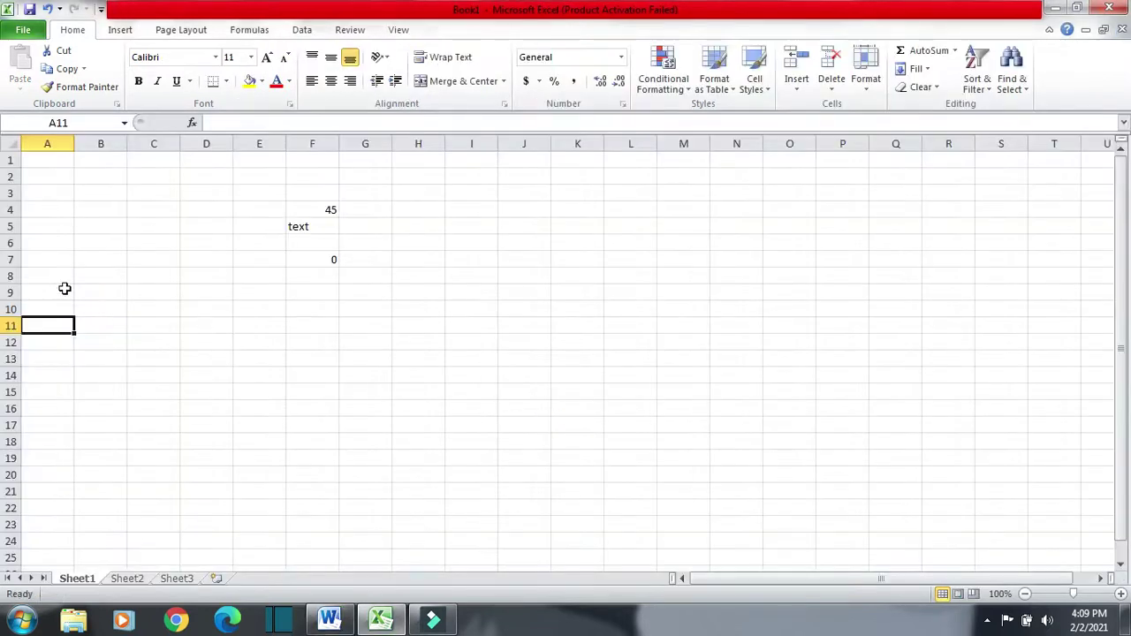
{"action": "left_click", "coordinate": [12, 191]}
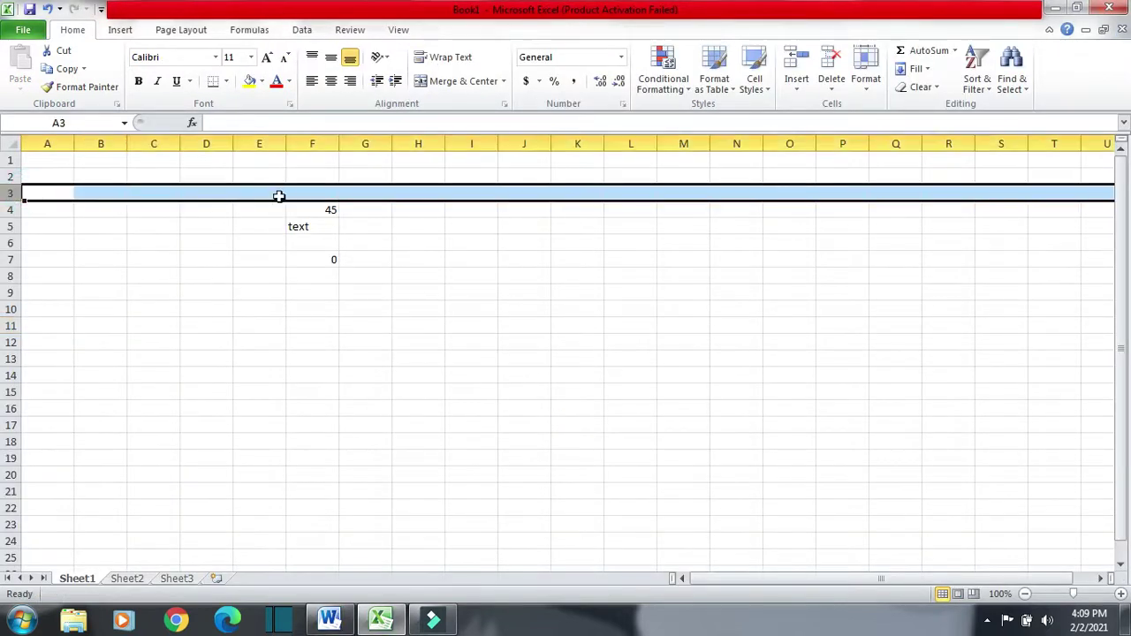
{"action": "left_click", "coordinate": [12, 211]}
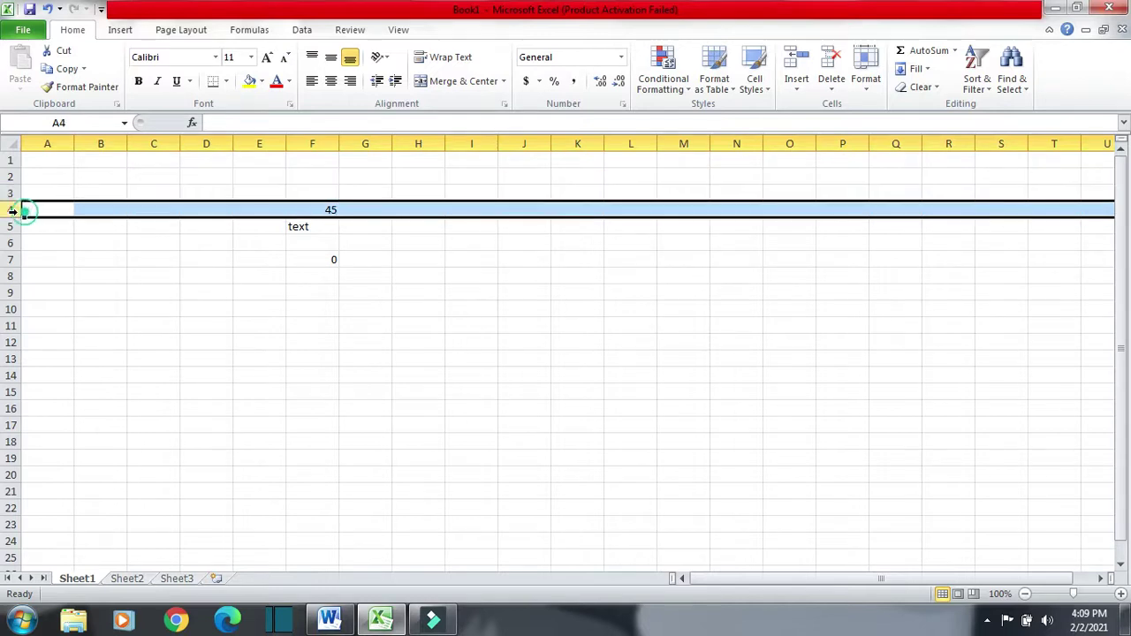
{"action": "left_click", "coordinate": [13, 226]}
{"action": "left_click", "coordinate": [12, 243]}
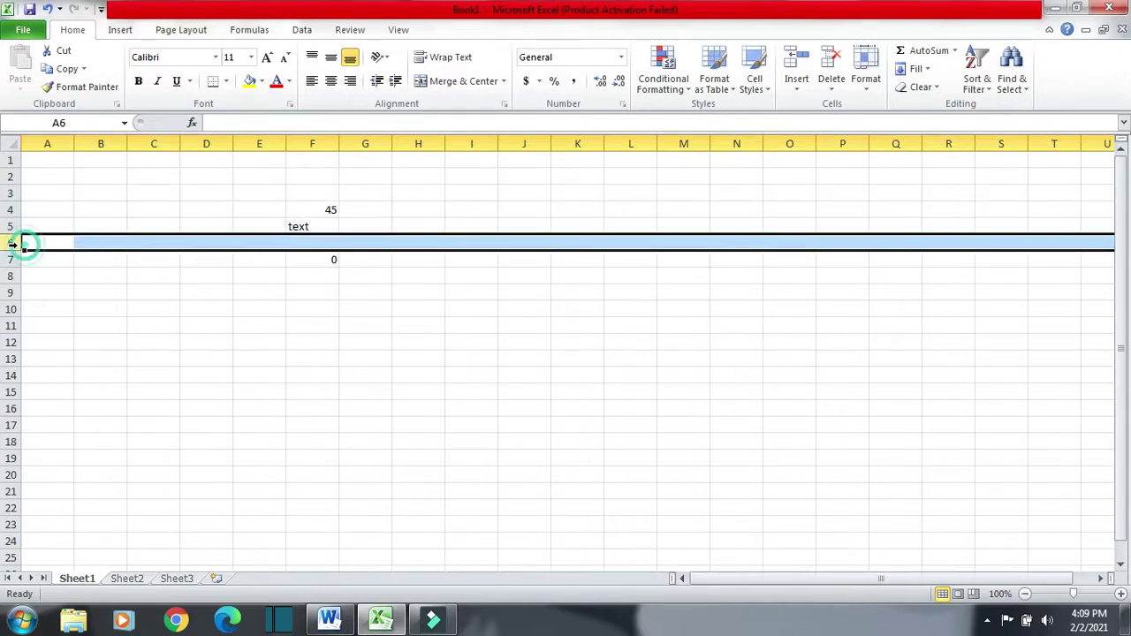
{"action": "left_click", "coordinate": [12, 259]}
{"action": "left_click", "coordinate": [13, 276]}
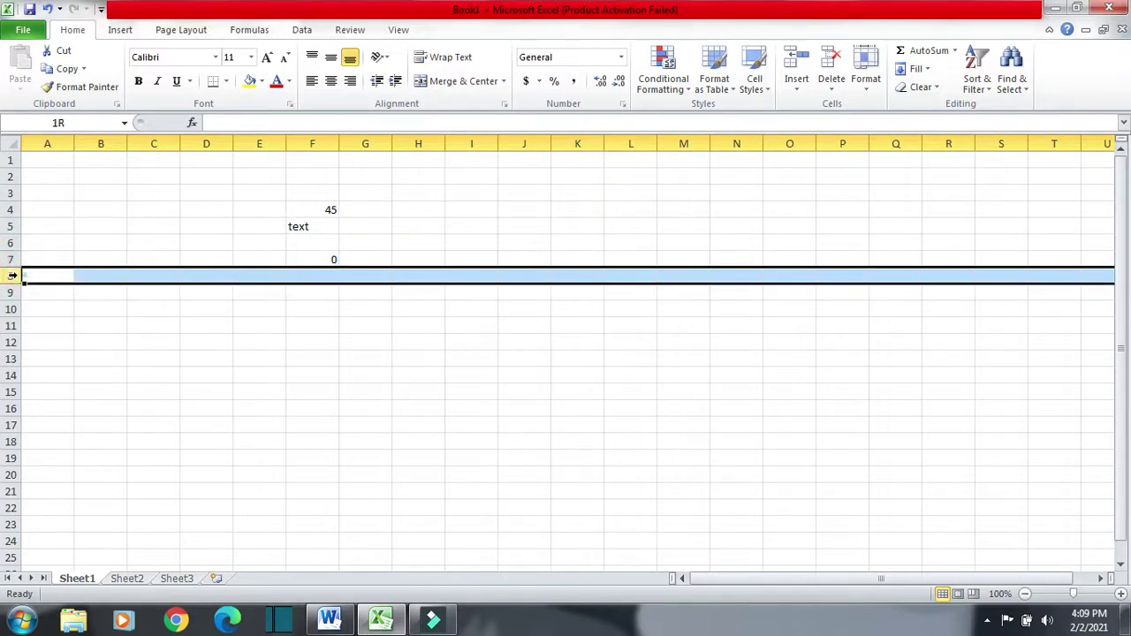
- Select rows 1, 2, 3 and 4 in turn to show how rows are numbered
{"action": "left_click", "coordinate": [13, 161]}
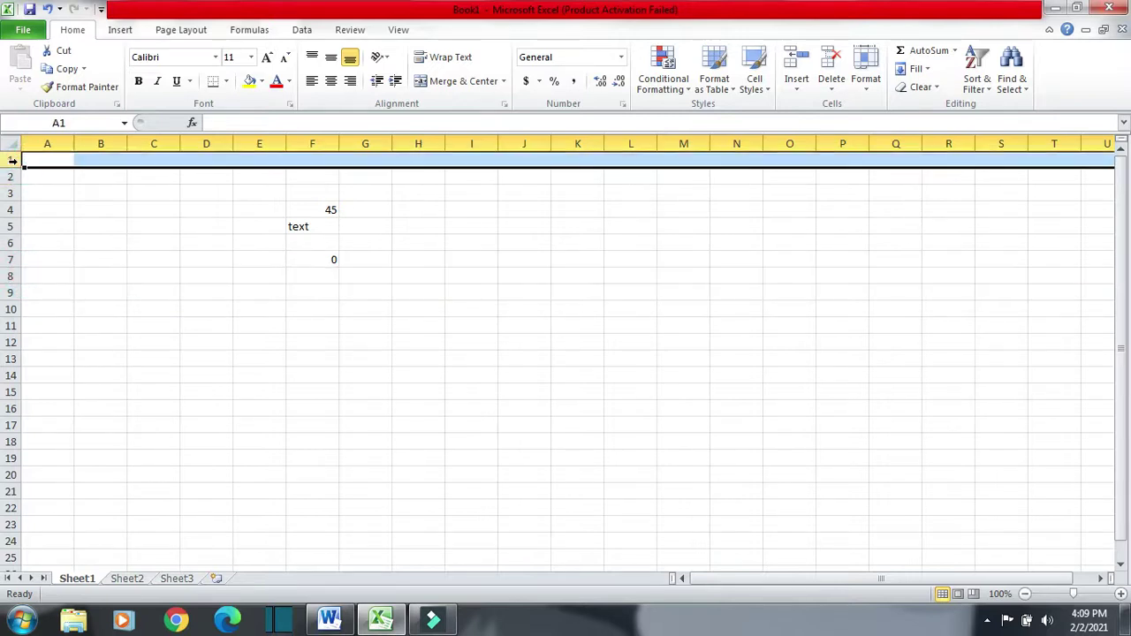
{"action": "left_click", "coordinate": [13, 176]}
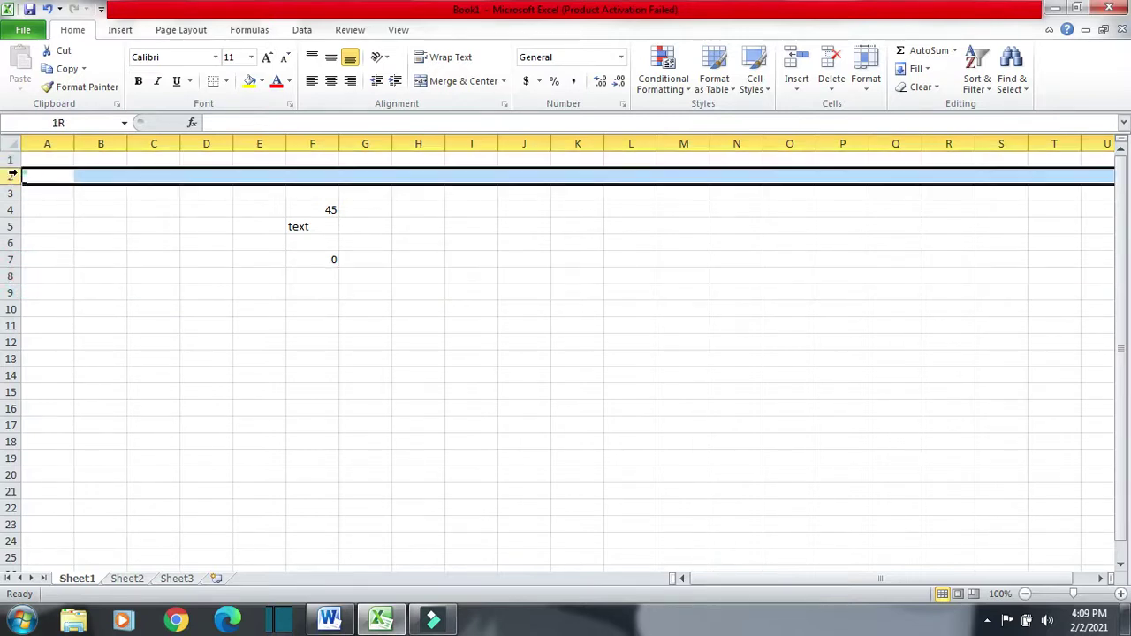
{"action": "left_click", "coordinate": [12, 193]}
{"action": "left_click", "coordinate": [13, 209]}
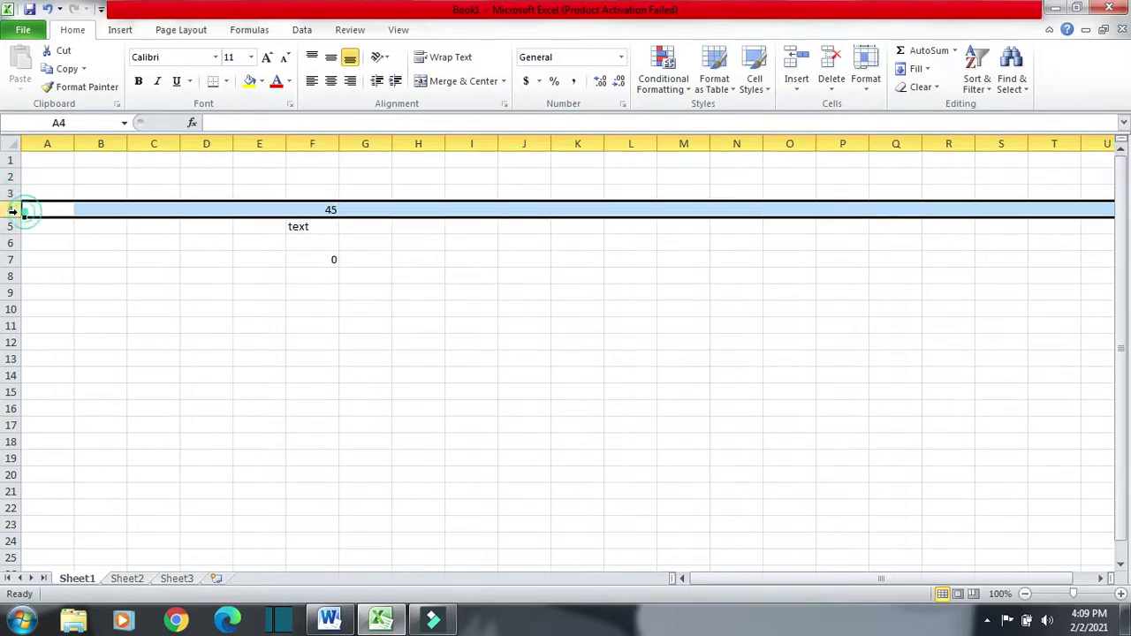
- In the Word row definition, highlight "Every row has its own", the starting number 1 and the last number 1048576
{"action": "key", "text": "alt+Tab"}
{"action": "scroll", "coordinate": [247, 252], "scroll_direction": "down", "scroll_amount": 1}
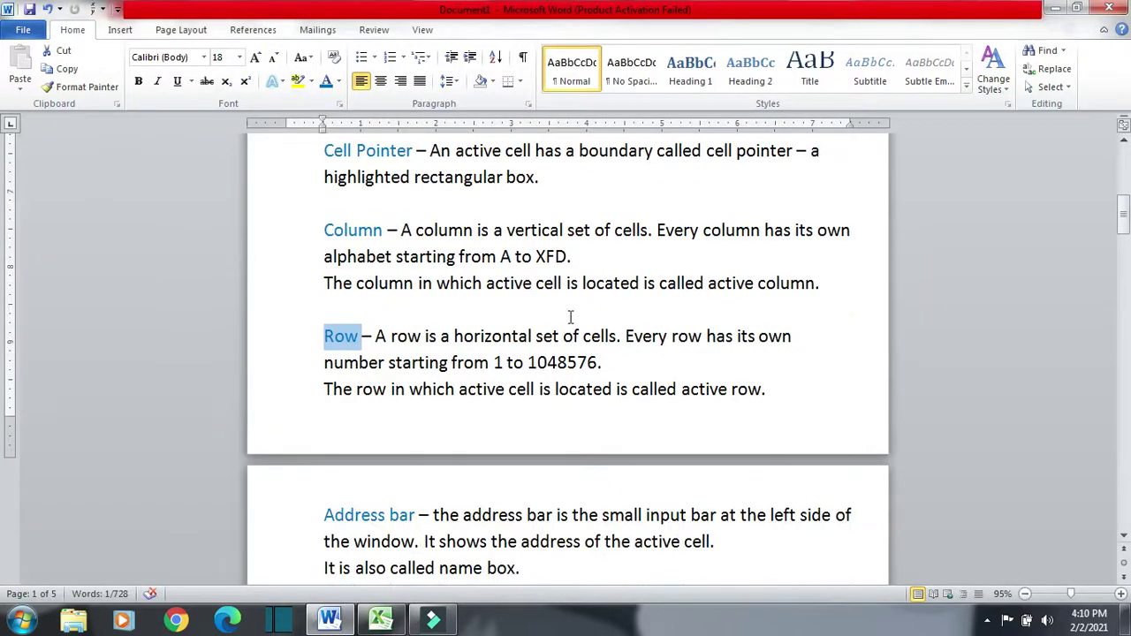
{"action": "left_click_drag", "start_coordinate": [626, 336], "coordinate": [806, 334]}
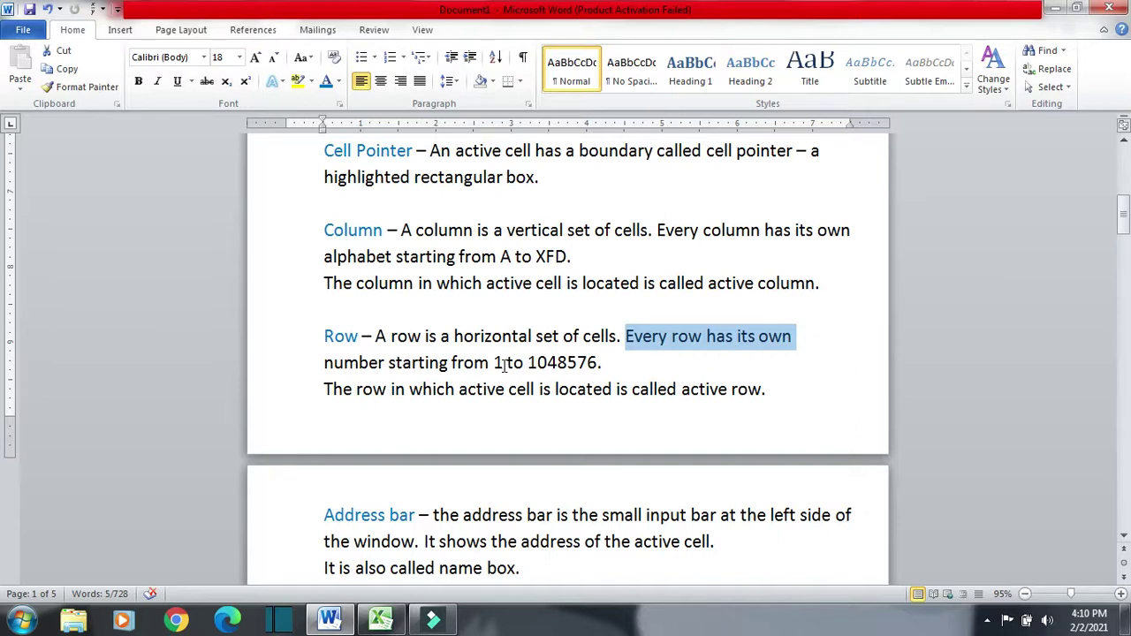
{"action": "left_click_drag", "start_coordinate": [504, 364], "coordinate": [493, 364]}
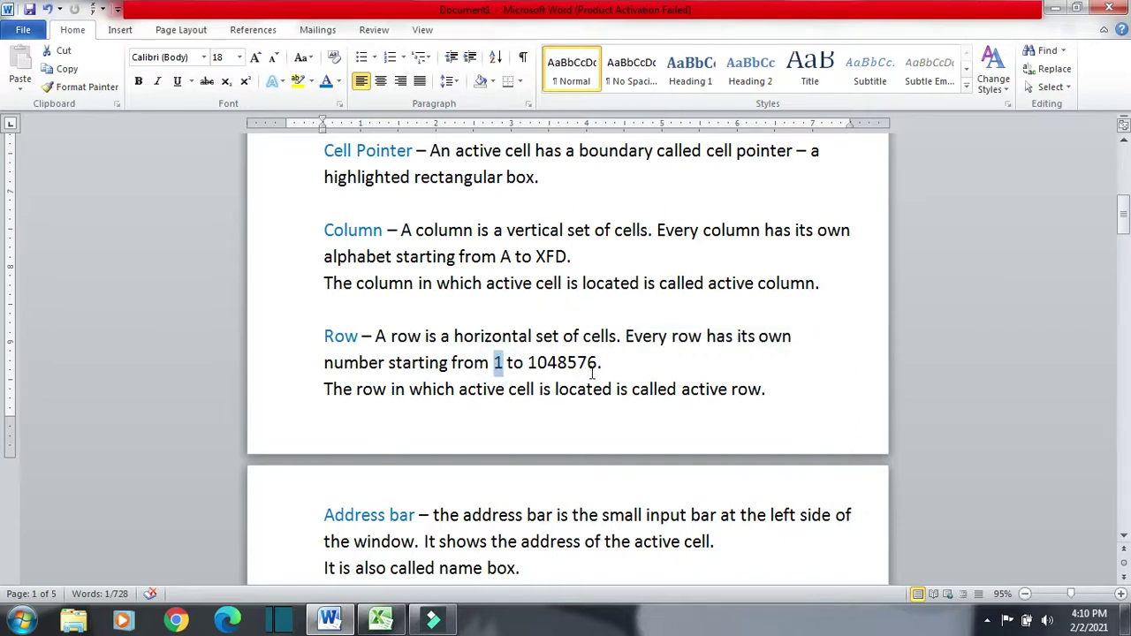
{"action": "left_click_drag", "start_coordinate": [600, 362], "coordinate": [526, 363]}
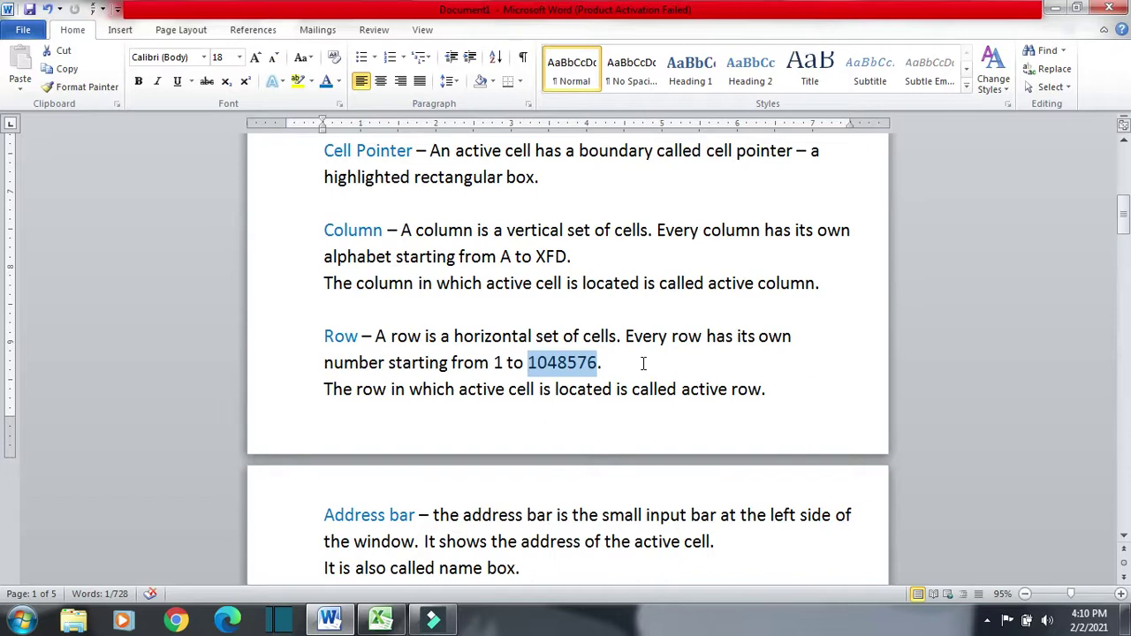
- In Excel, select row 1 and cell A1, and jump down column A to the last row, 1048576
{"action": "key", "text": "alt+Tab"}
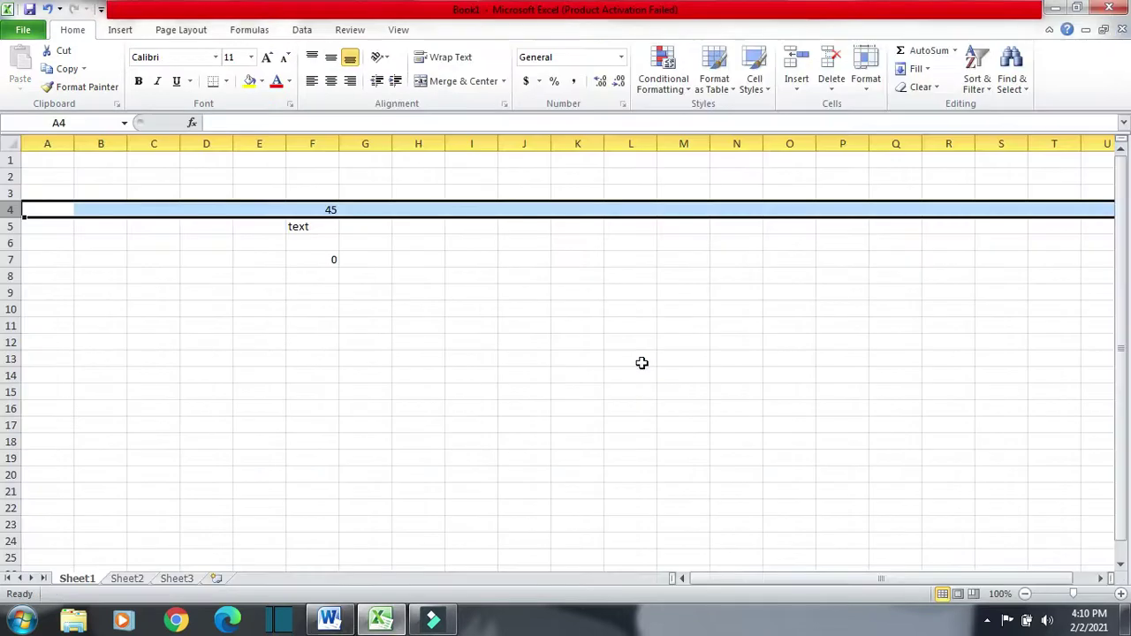
{"action": "left_click", "coordinate": [11, 160]}
{"action": "left_click", "coordinate": [49, 161]}
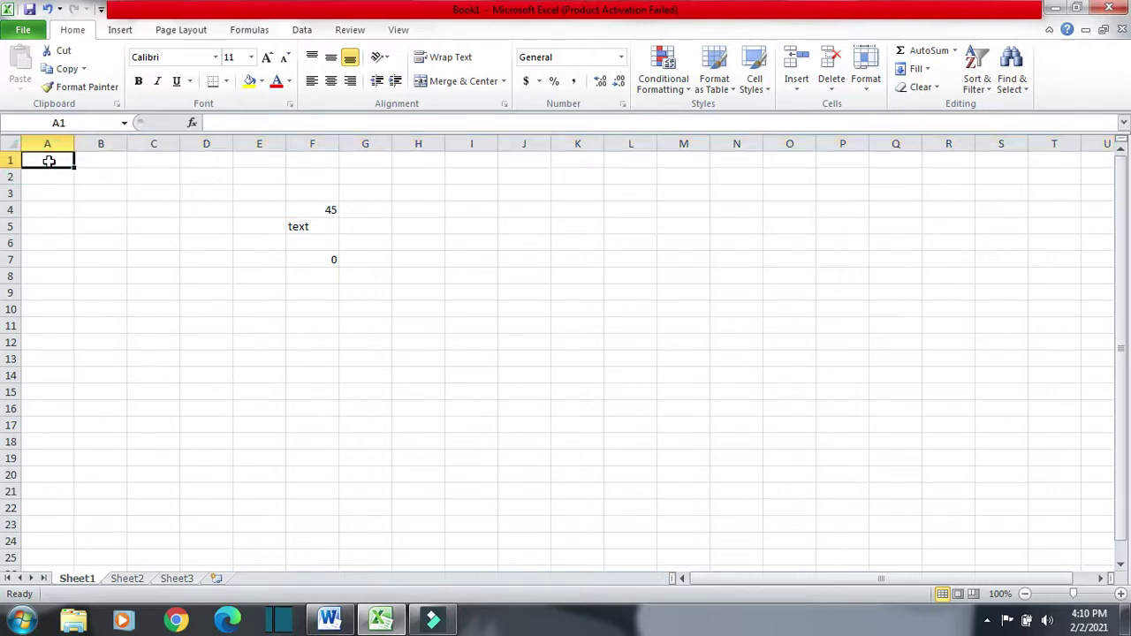
{"action": "key", "text": "ctrl+Down"}
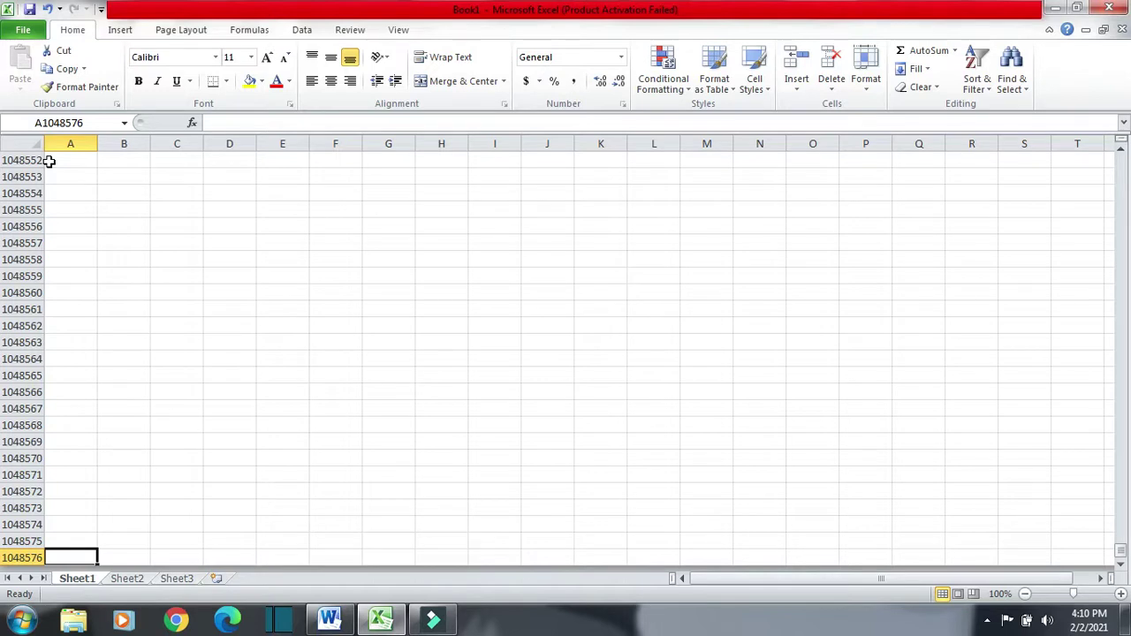
- Highlight the active row sentence in Word, and select cells A1048553 and A6 in Excel as examples of active rows
{"action": "key", "text": "alt+Tab"}
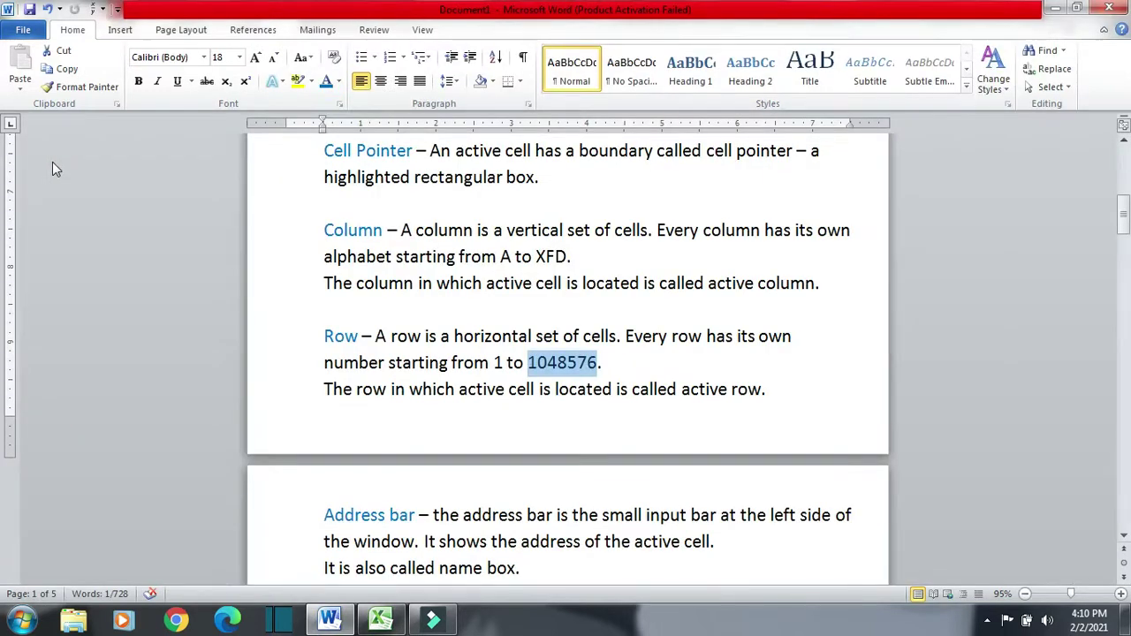
{"action": "left_click_drag", "start_coordinate": [312, 393], "coordinate": [775, 400]}
{"action": "left_click", "coordinate": [381, 619]}
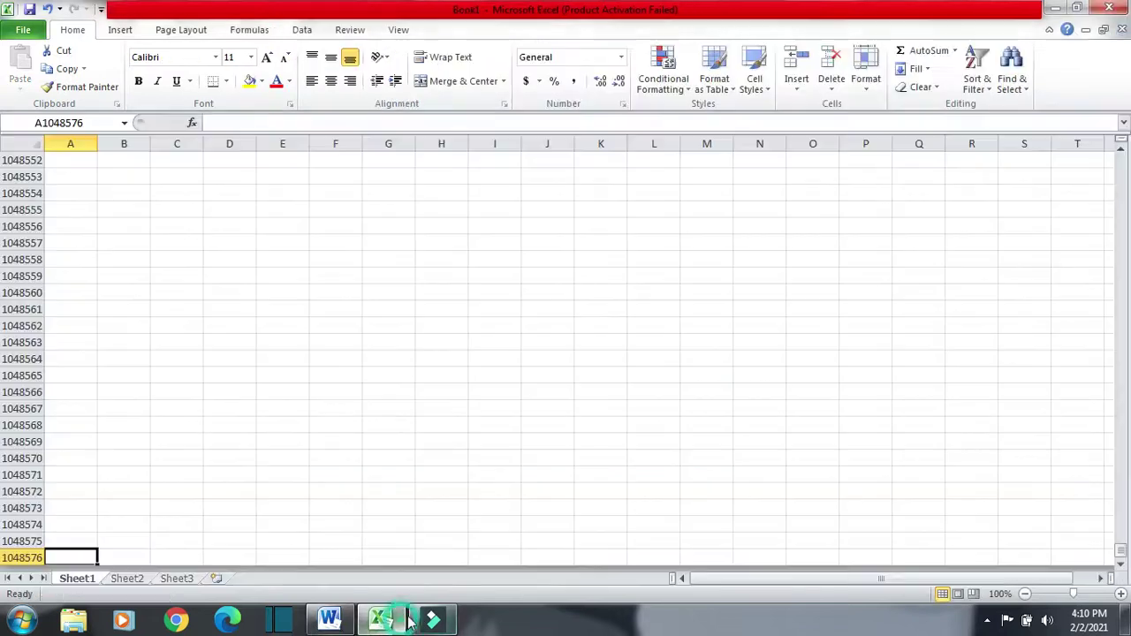
{"action": "left_click", "coordinate": [82, 174]}
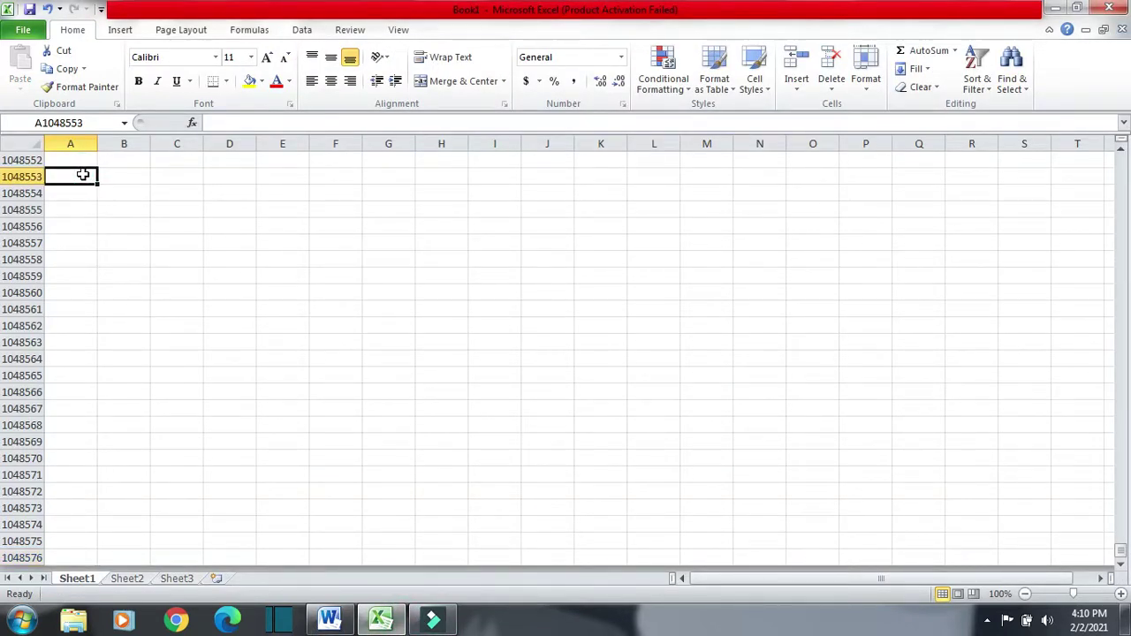
{"action": "key", "text": "ctrl+Home"}
{"action": "left_click", "coordinate": [43, 242]}
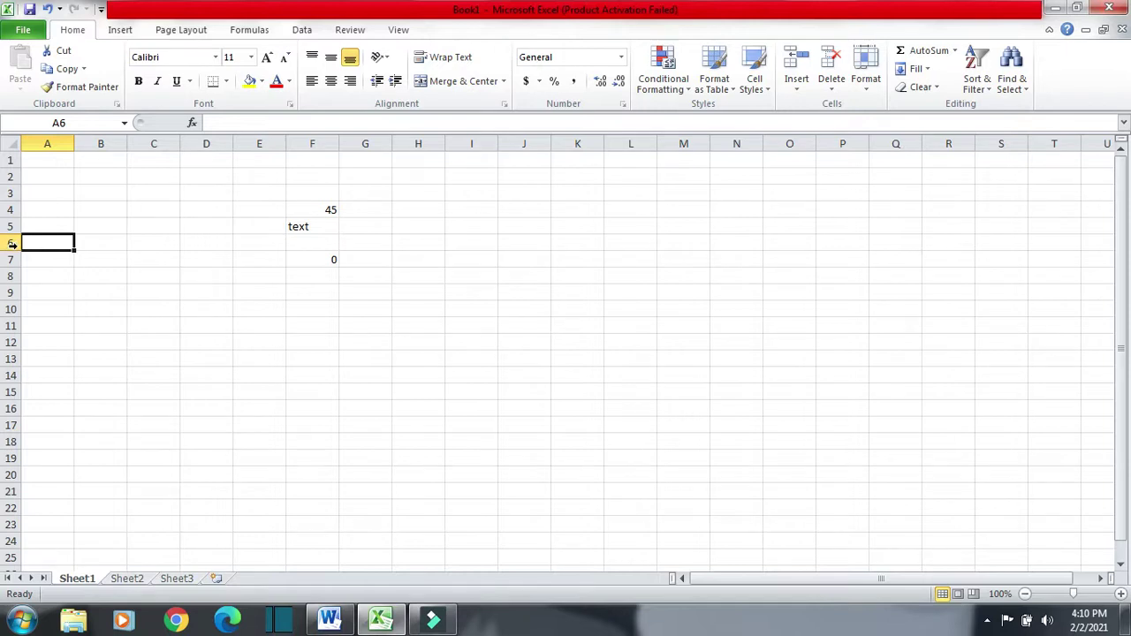
- Select cell C6 as another active row example, and highlight "Address bar" and "at the left side of" in the Word notes
{"action": "left_click", "coordinate": [155, 245]}
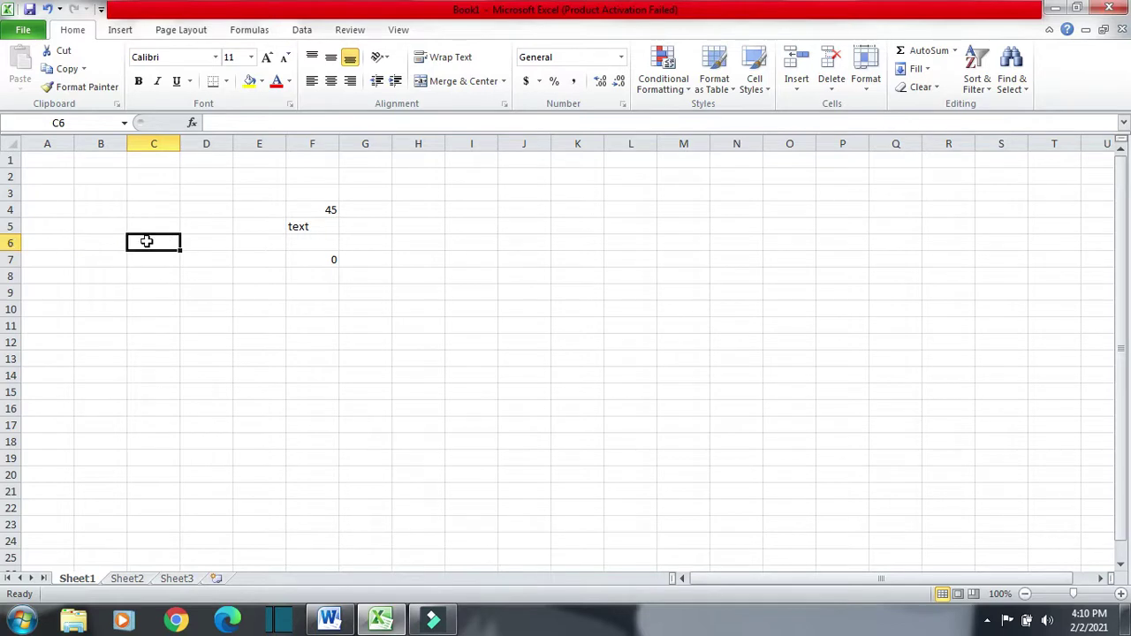
{"action": "key", "text": "alt+Tab"}
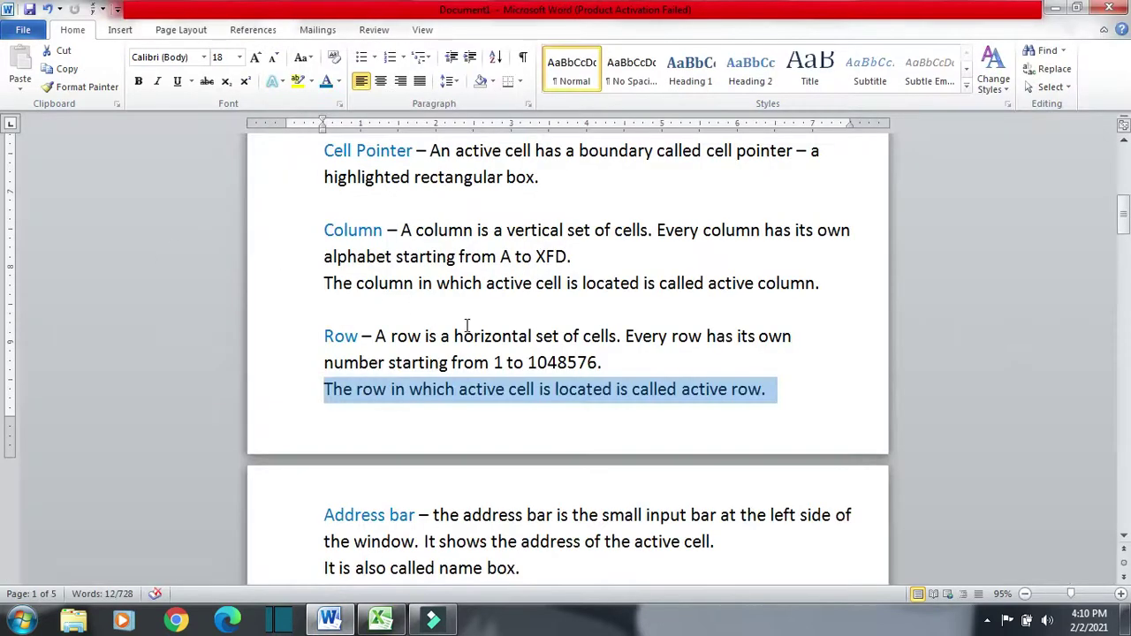
{"action": "scroll", "coordinate": [467, 323], "scroll_direction": "down", "scroll_amount": 3}
{"action": "left_click_drag", "start_coordinate": [324, 365], "coordinate": [433, 368]}
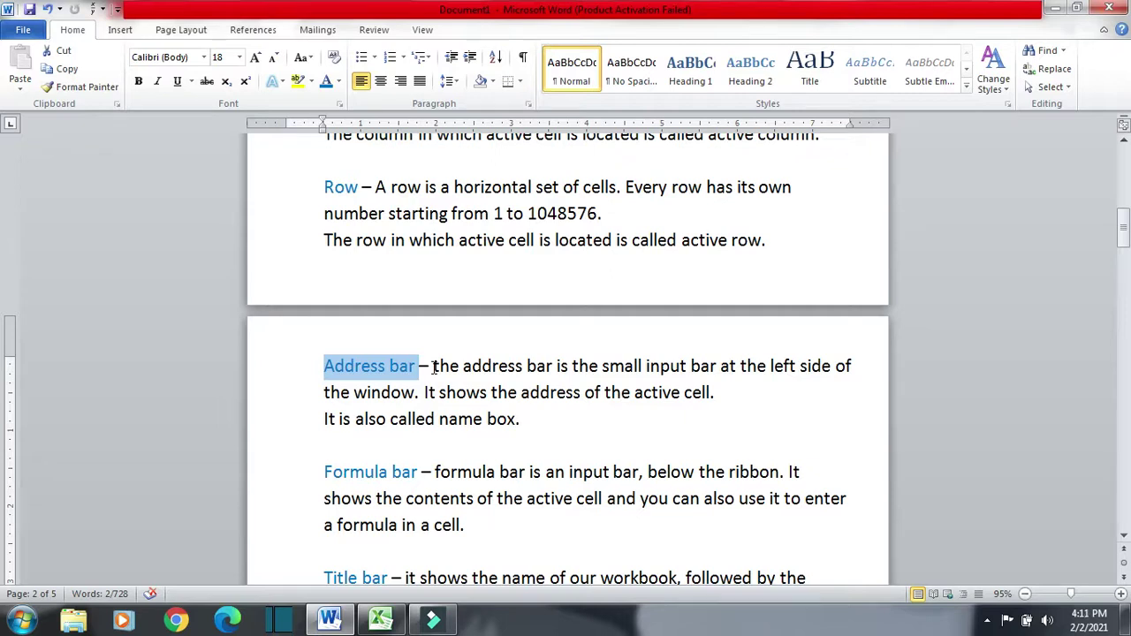
{"action": "left_click_drag", "start_coordinate": [723, 371], "coordinate": [848, 370]}
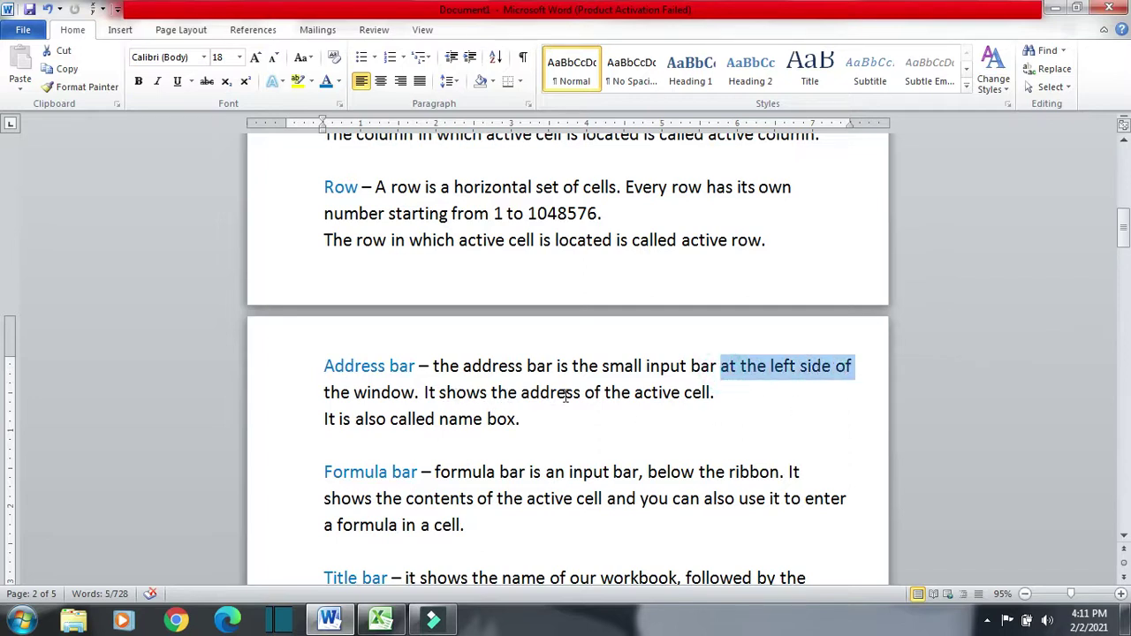
{"action": "left_click", "coordinate": [723, 394]}
- In Excel, select cell C3 to show its address, and go to cell H8 by entering its address in the Name Box
{"action": "key", "text": "alt+Tab"}
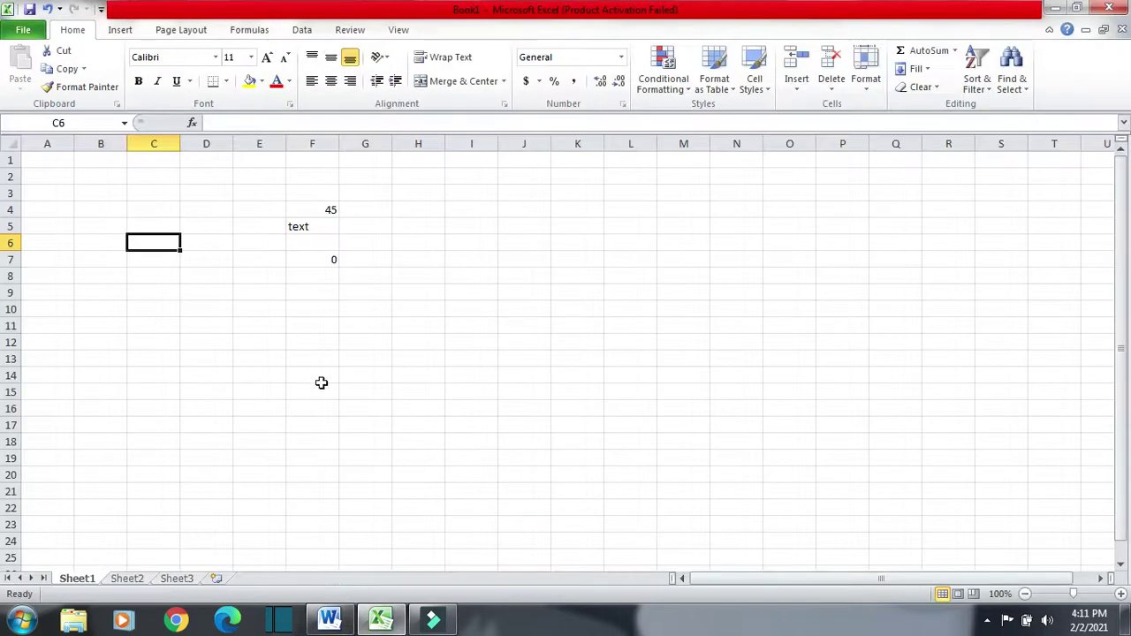
{"action": "left_click", "coordinate": [78, 123]}
{"action": "left_click", "coordinate": [153, 187]}
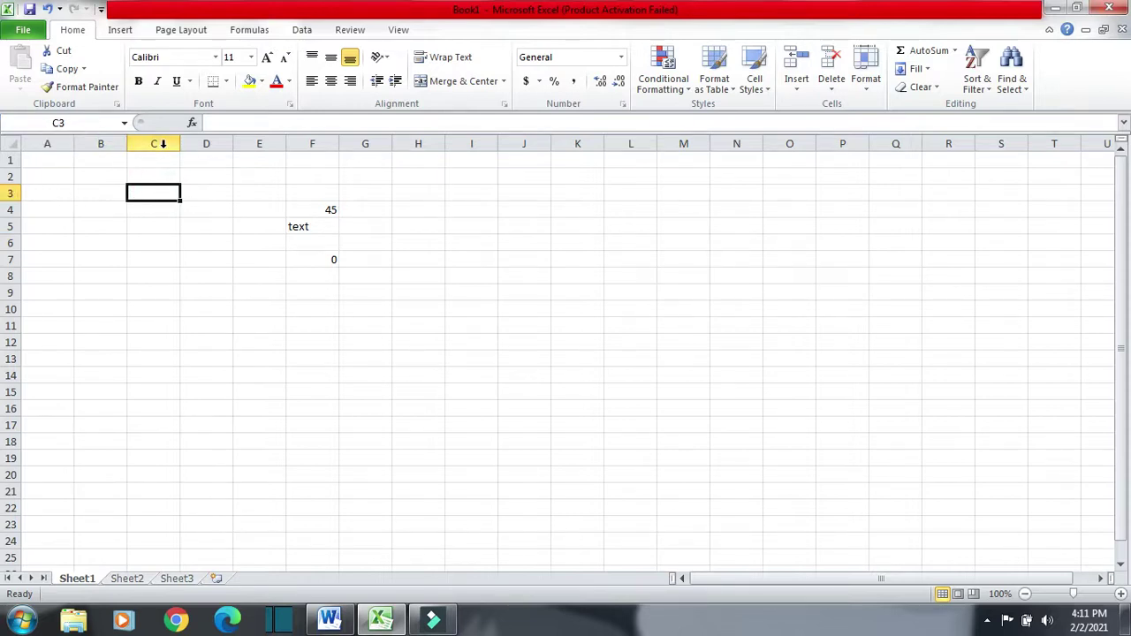
{"action": "left_click", "coordinate": [80, 124]}
{"action": "key", "text": "BackSpace"}
{"action": "key", "text": "Return"}
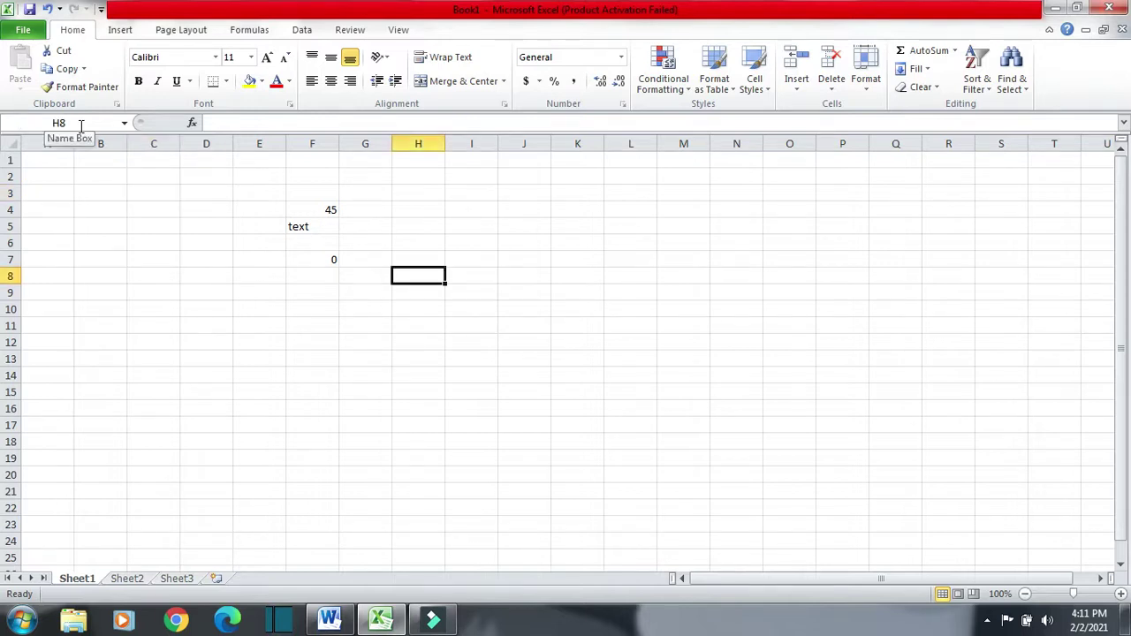
- Highlight "input bar" in the Word address bar definition and compare it with the Name Box in Excel
{"action": "left_click", "coordinate": [329, 618]}
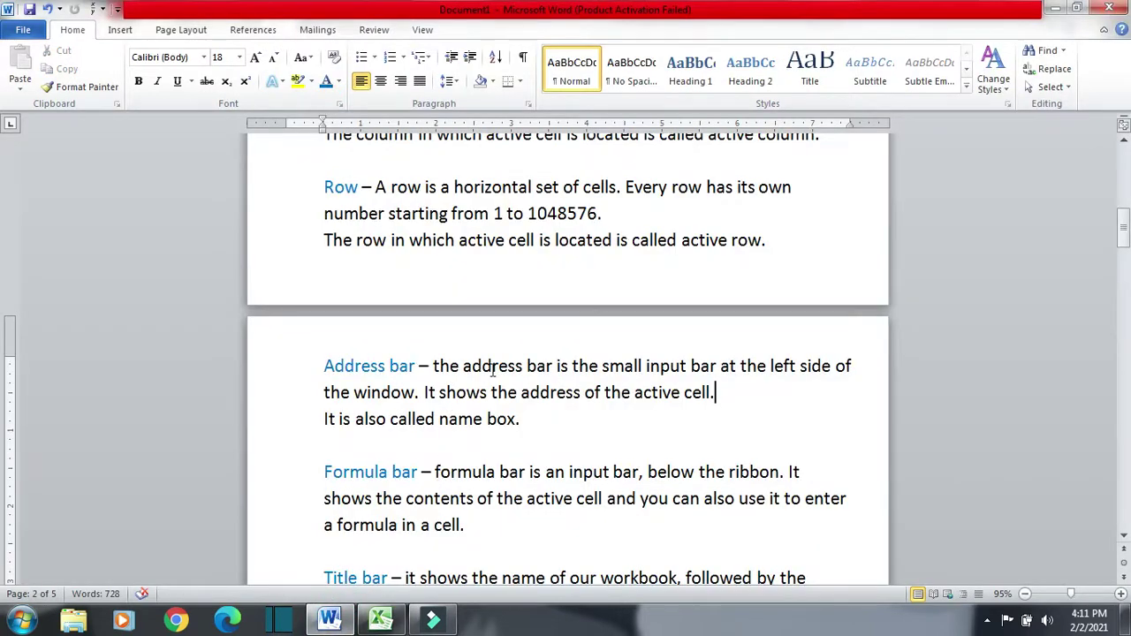
{"action": "left_click", "coordinate": [717, 366]}
{"action": "left_click_drag", "start_coordinate": [717, 366], "coordinate": [646, 366]}
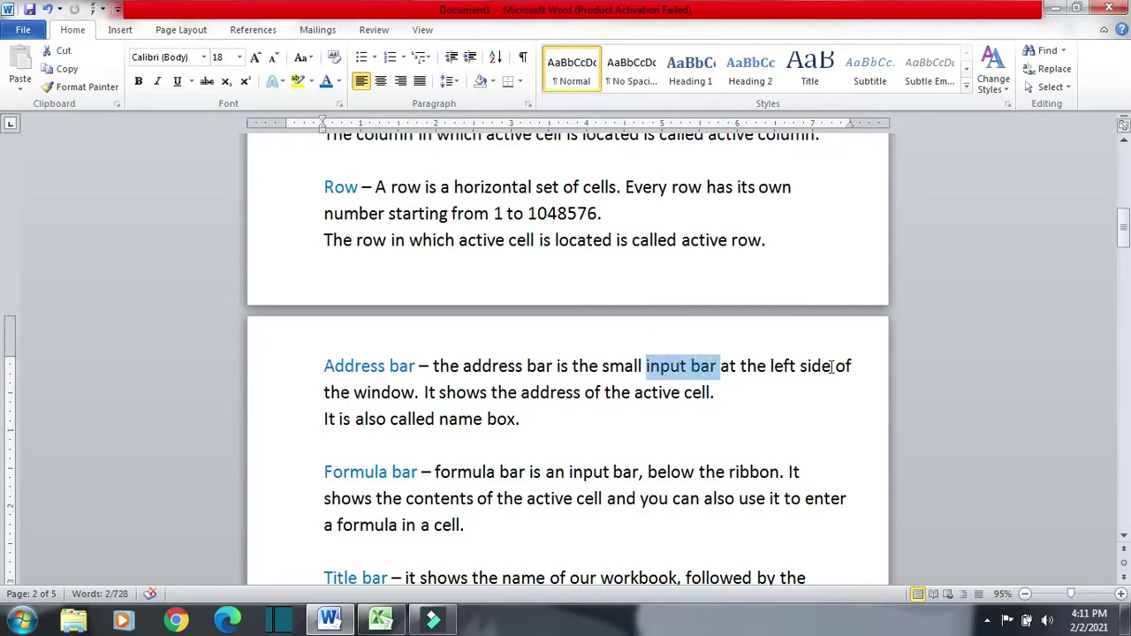
{"action": "left_click", "coordinate": [381, 618]}
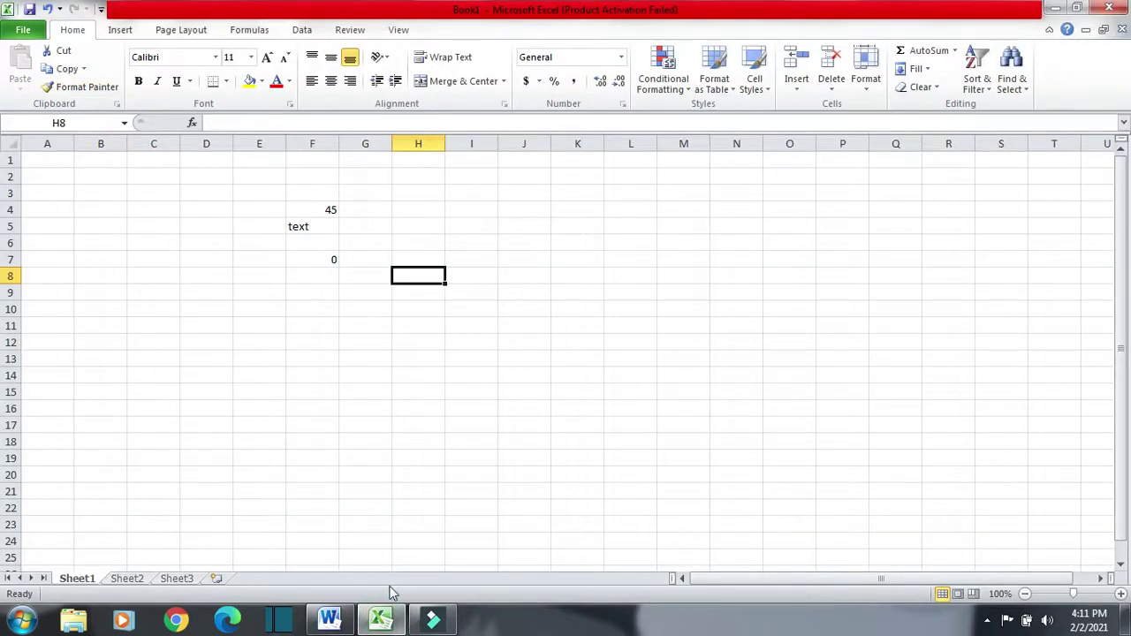
{"action": "left_click", "coordinate": [328, 618]}
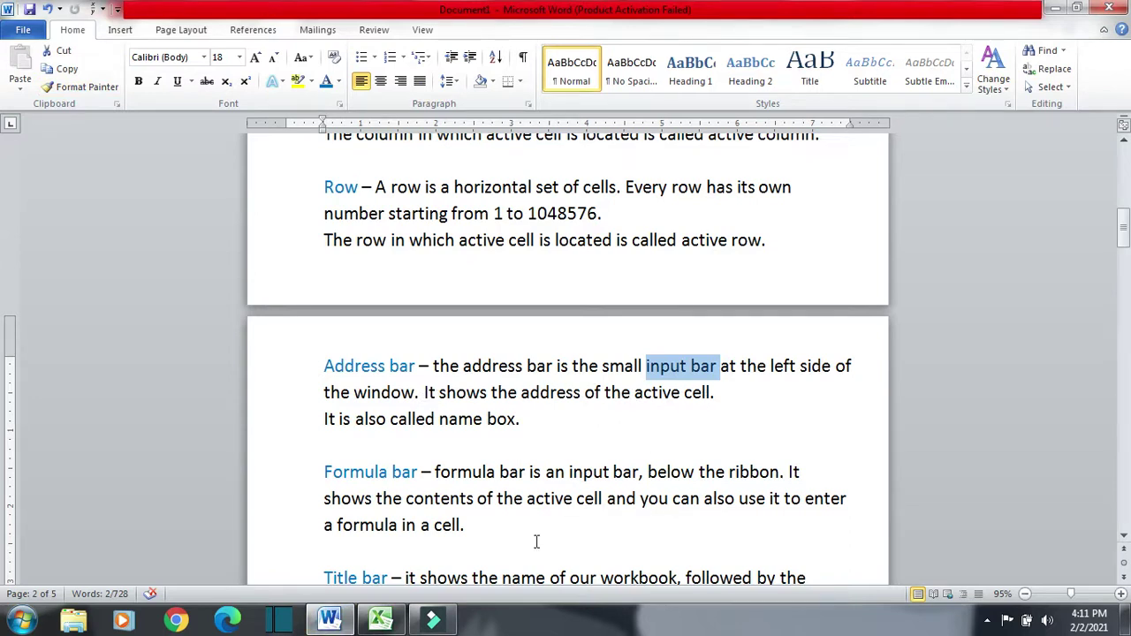
- In Excel, select cell D10 and highlight its address in the Name Box
{"action": "left_click", "coordinate": [381, 619]}
{"action": "left_click", "coordinate": [206, 309]}
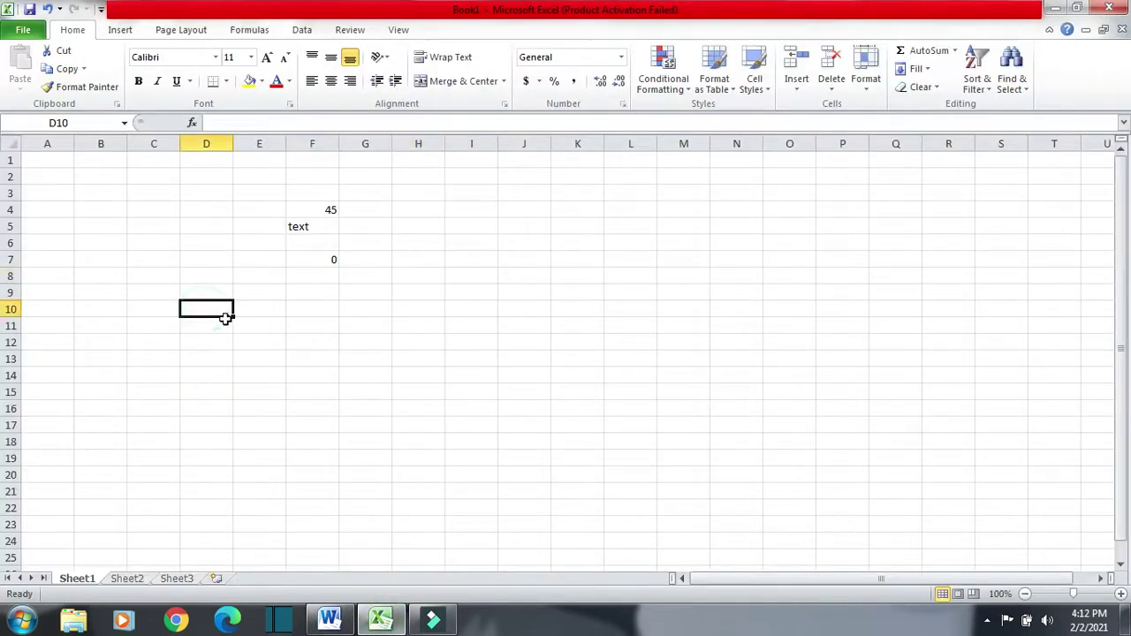
{"action": "left_click", "coordinate": [66, 123]}
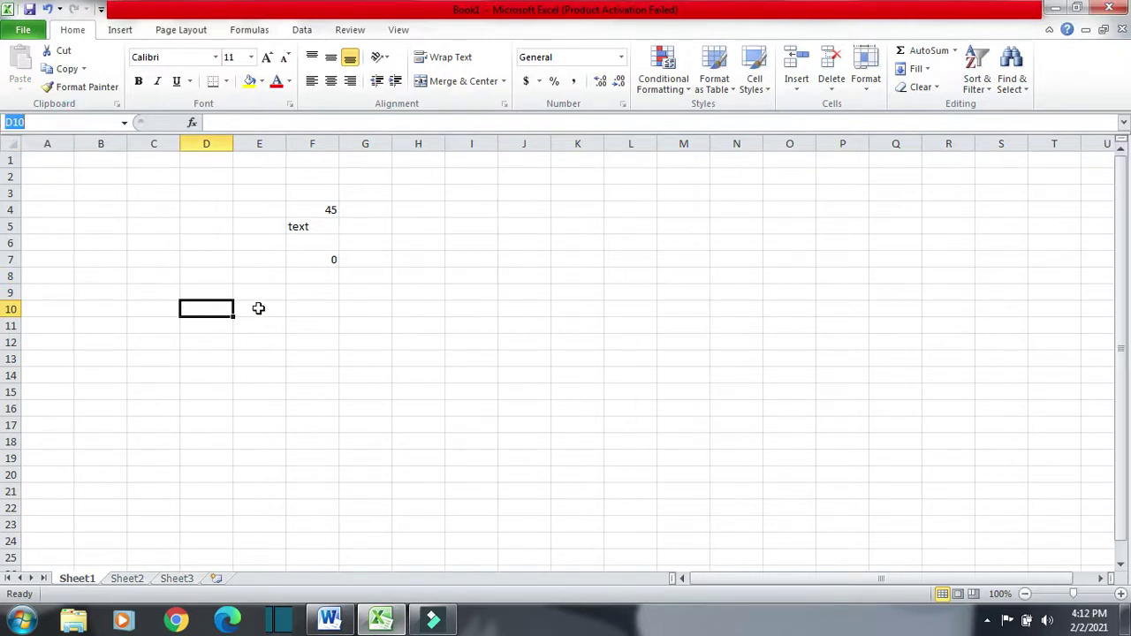
- Highlight "It is also called name box." in the Word notes and point out the Name Box in Excel
{"action": "key", "text": "alt+Tab"}
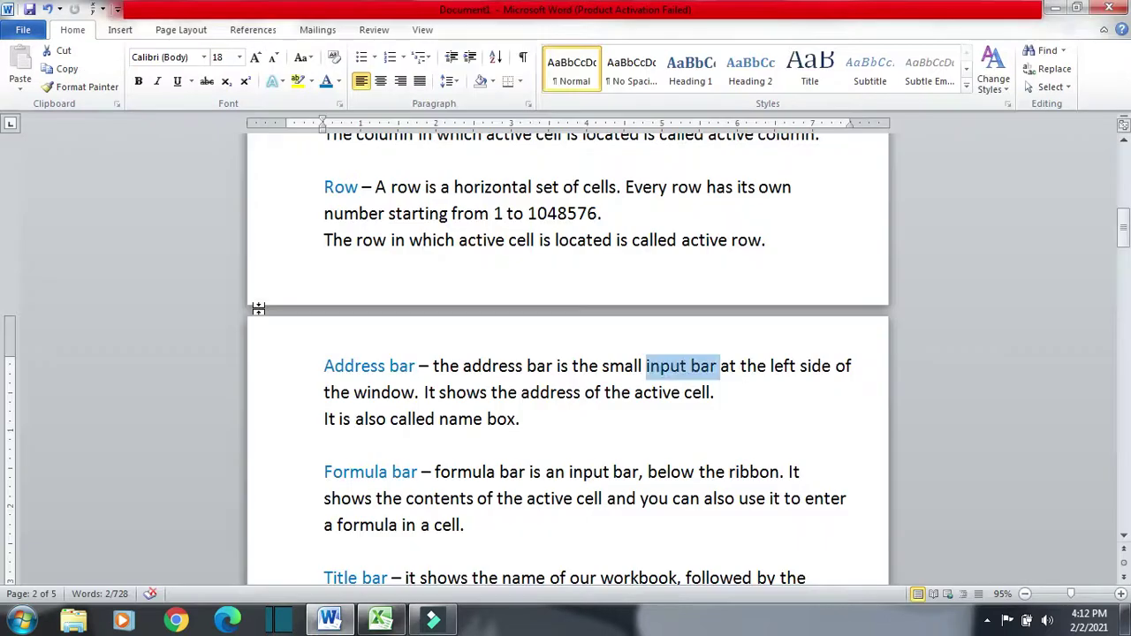
{"action": "left_click_drag", "start_coordinate": [306, 424], "coordinate": [545, 426]}
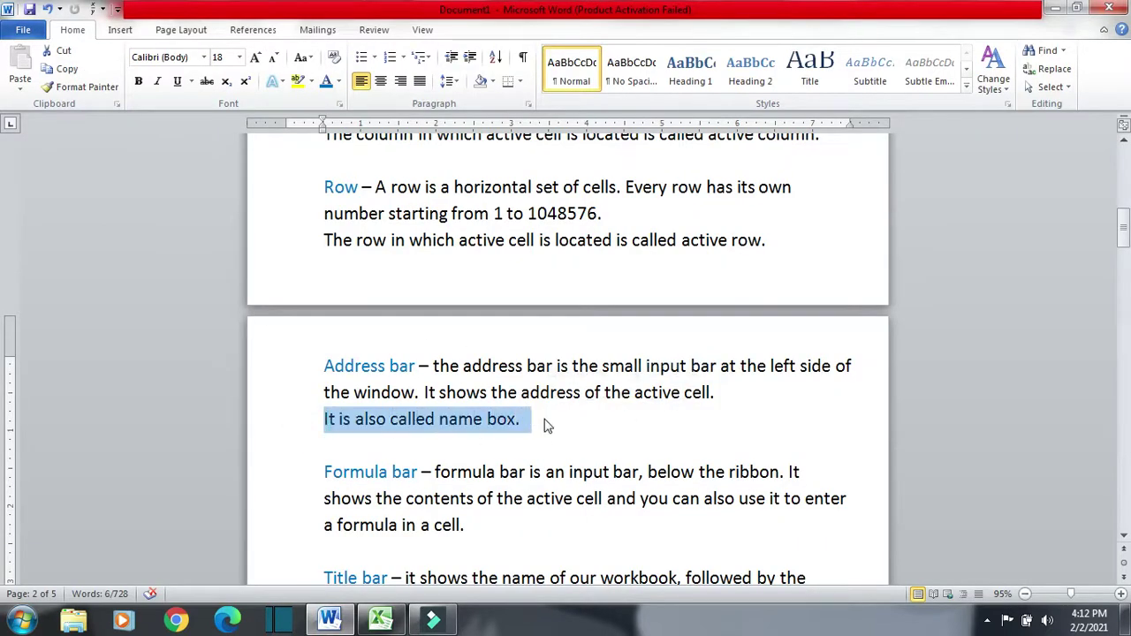
{"action": "key", "text": "alt+Tab"}
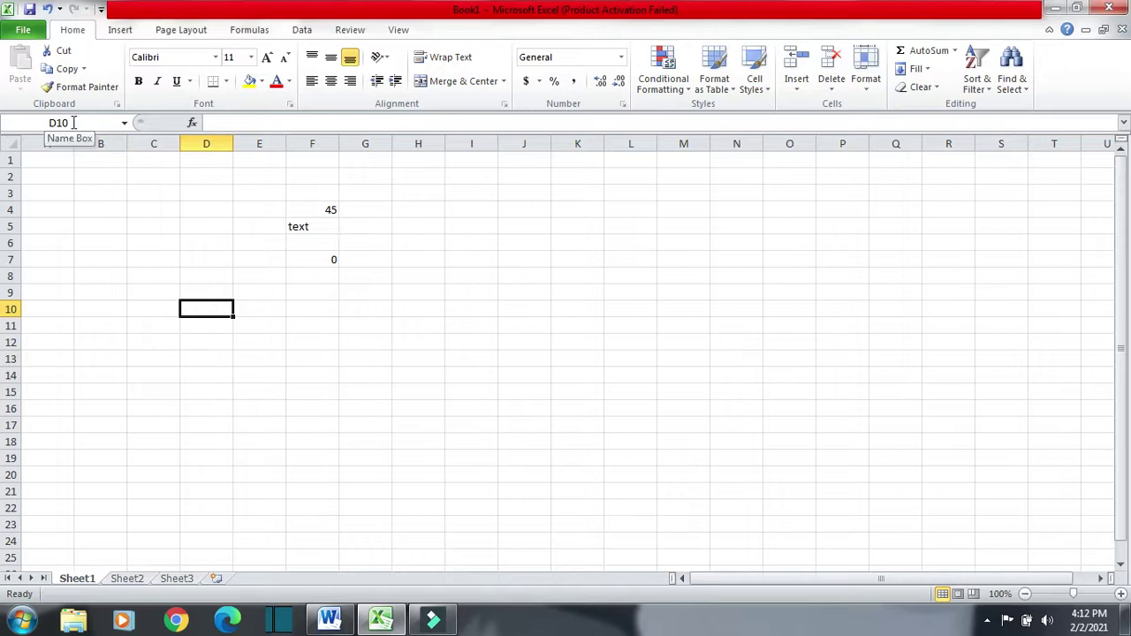
{"action": "key", "text": "alt+Tab"}
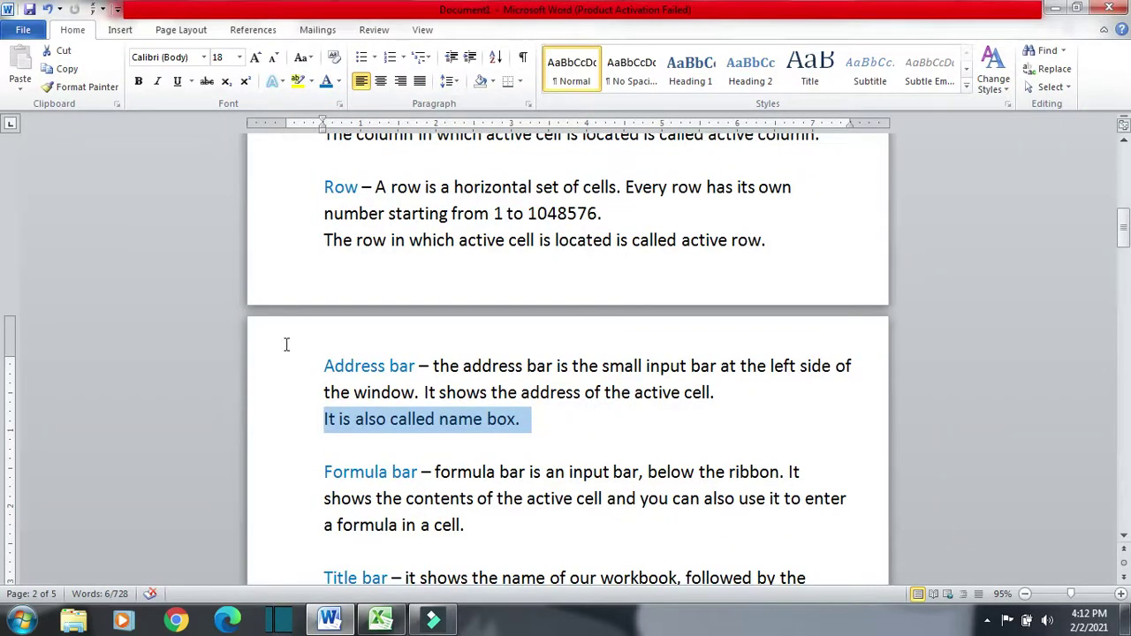
- Highlight the term "Formula bar" in the Word notes and point out the formula bar below the ribbon in Excel
{"action": "scroll", "coordinate": [332, 403], "scroll_direction": "down", "scroll_amount": 1}
{"action": "left_click_drag", "start_coordinate": [324, 397], "coordinate": [422, 408]}
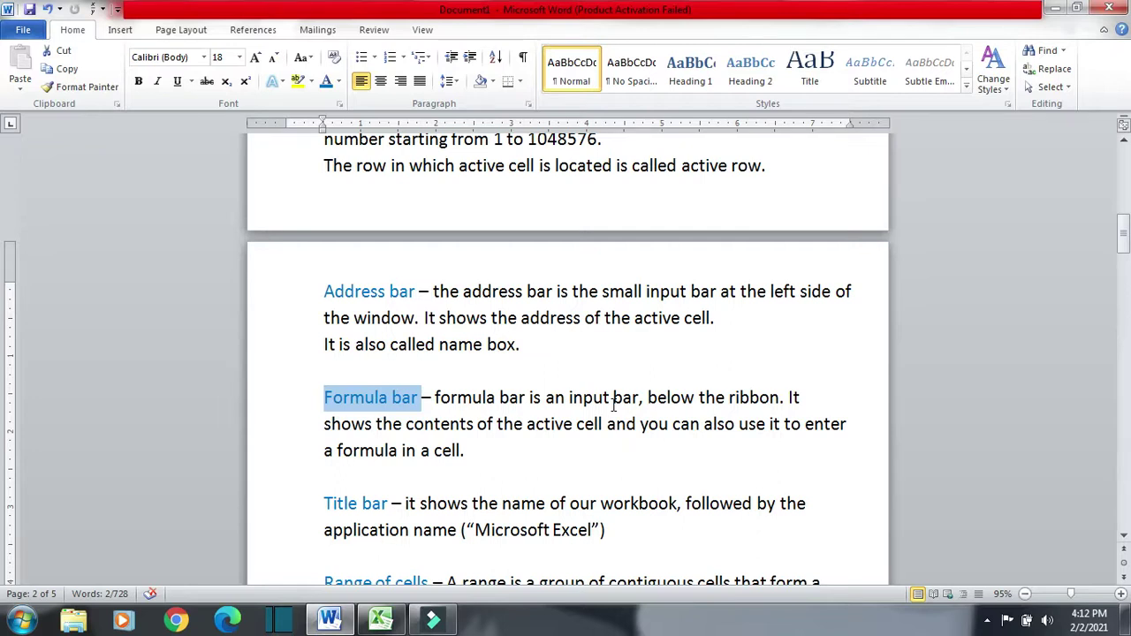
{"action": "key", "text": "alt+Tab"}
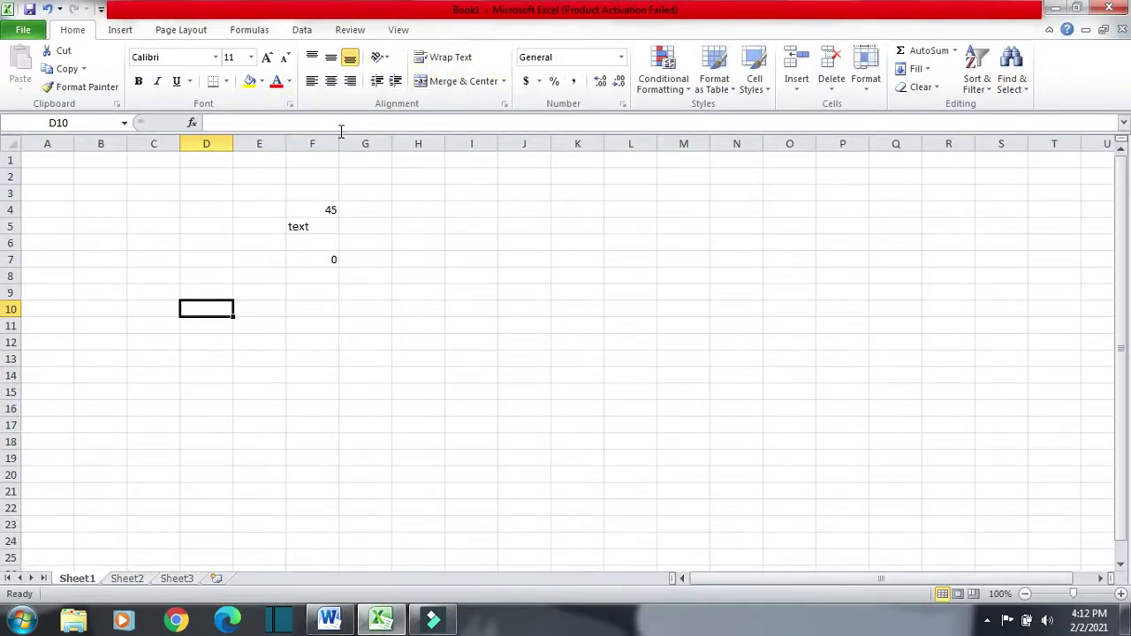
{"action": "key", "text": "alt+Tab"}
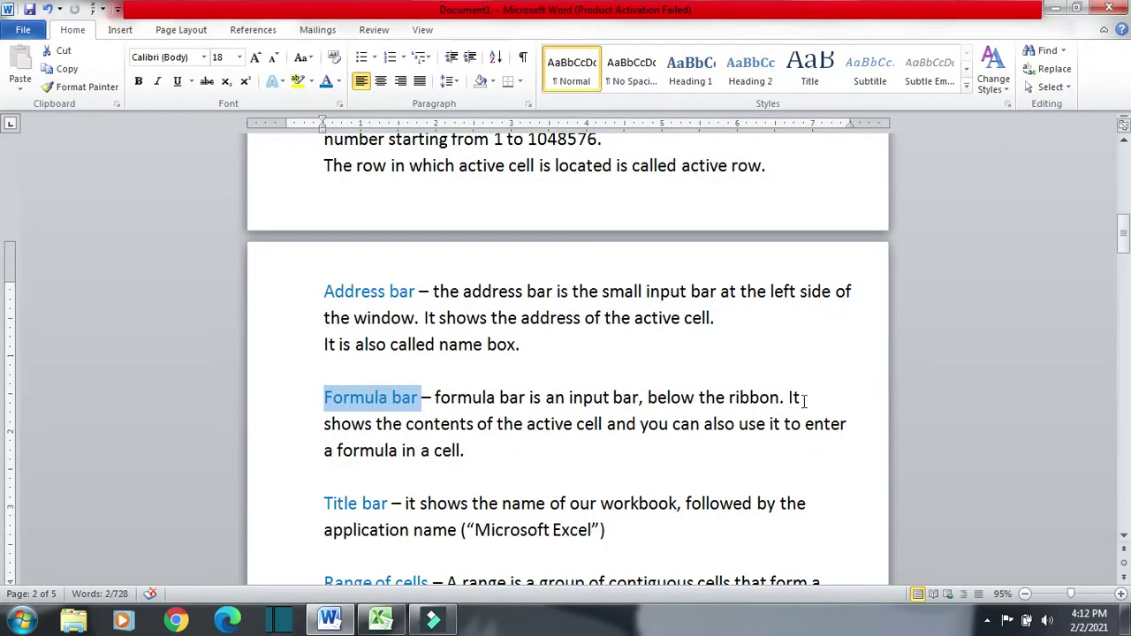
- In Excel, select cells F5, F4 and F7 in turn to show their contents in the formula bar
{"action": "key", "text": "alt+Tab"}
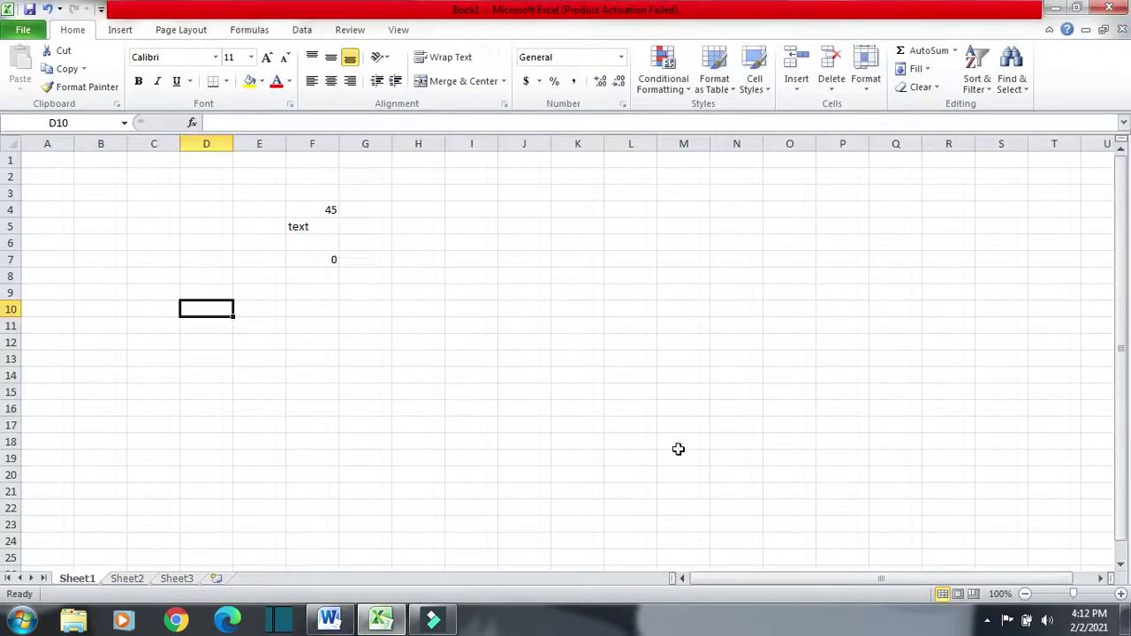
{"action": "left_click", "coordinate": [332, 226]}
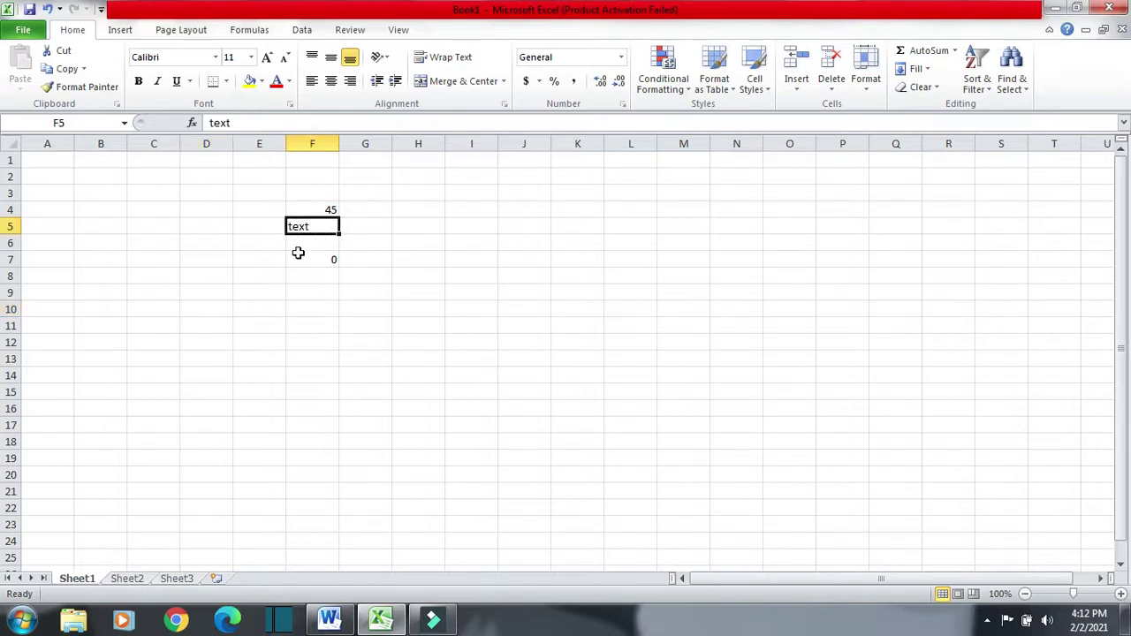
{"action": "double_click", "coordinate": [241, 123]}
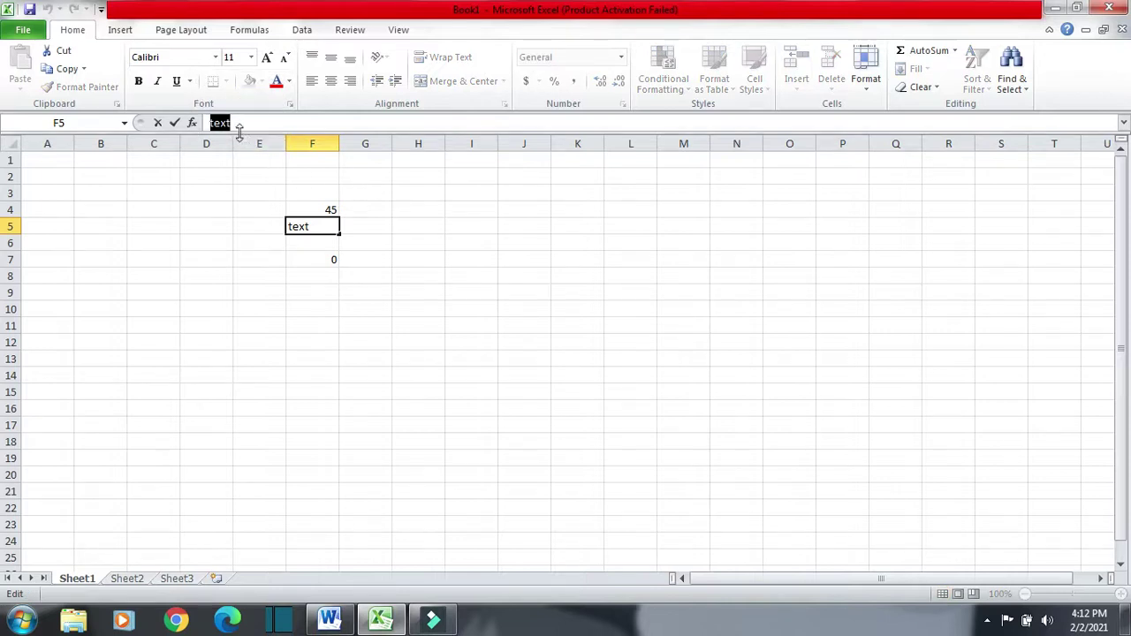
{"action": "left_click", "coordinate": [328, 210]}
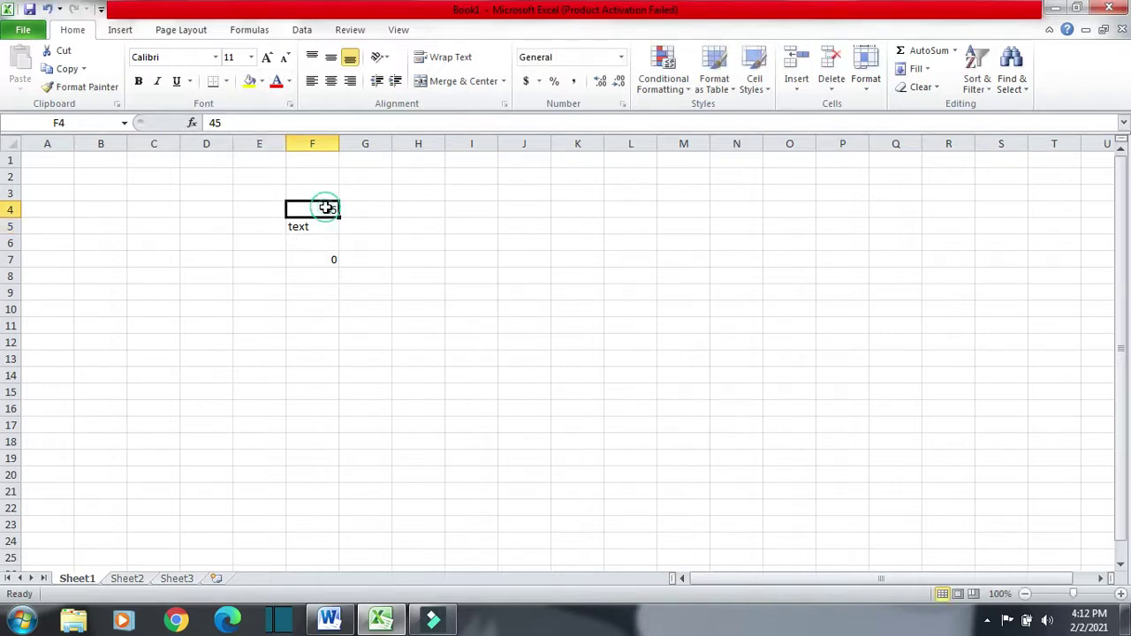
{"action": "left_click", "coordinate": [300, 257]}
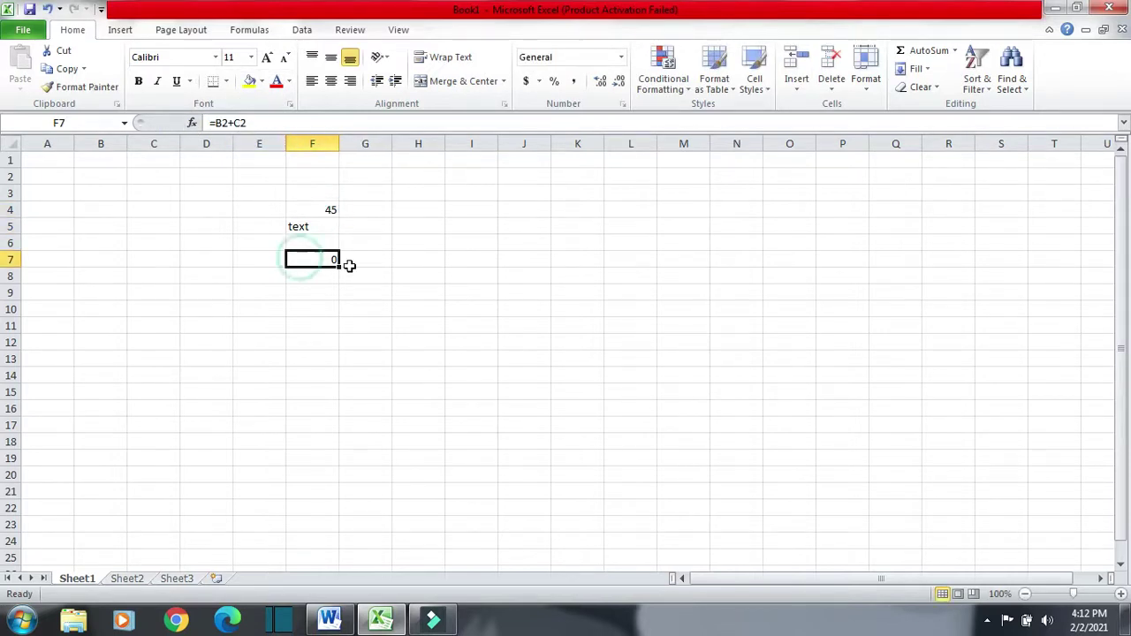
- Replace the formula in cell F7 with =G7 and reselect the cell to show it in the formula bar
{"action": "triple_click", "coordinate": [271, 124]}
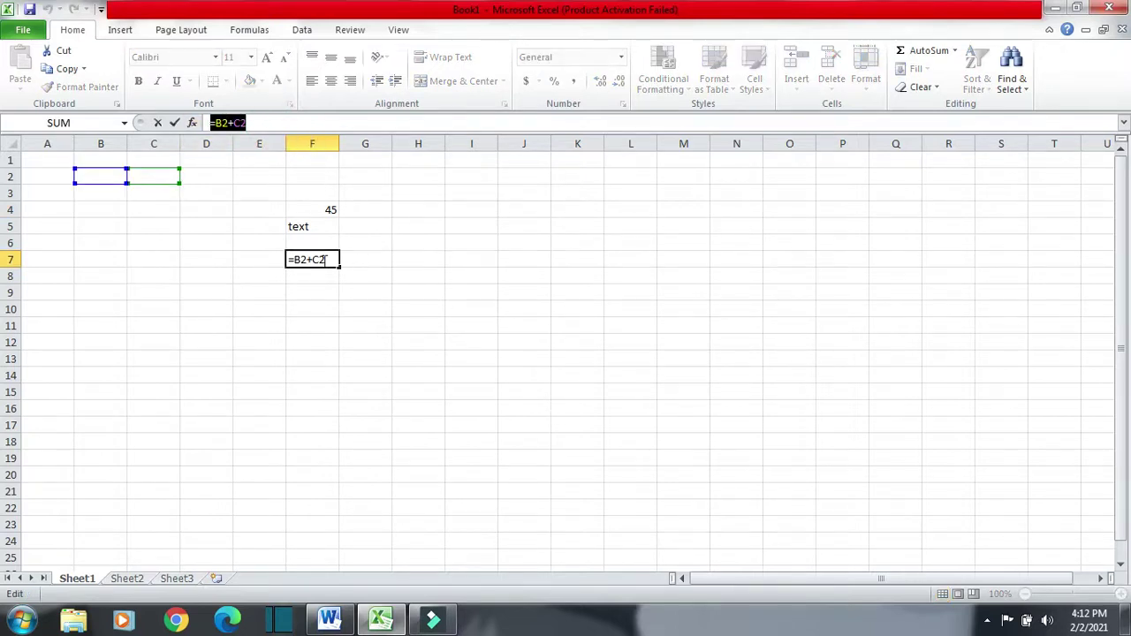
{"action": "type", "text": "="}
{"action": "left_click", "coordinate": [371, 262]}
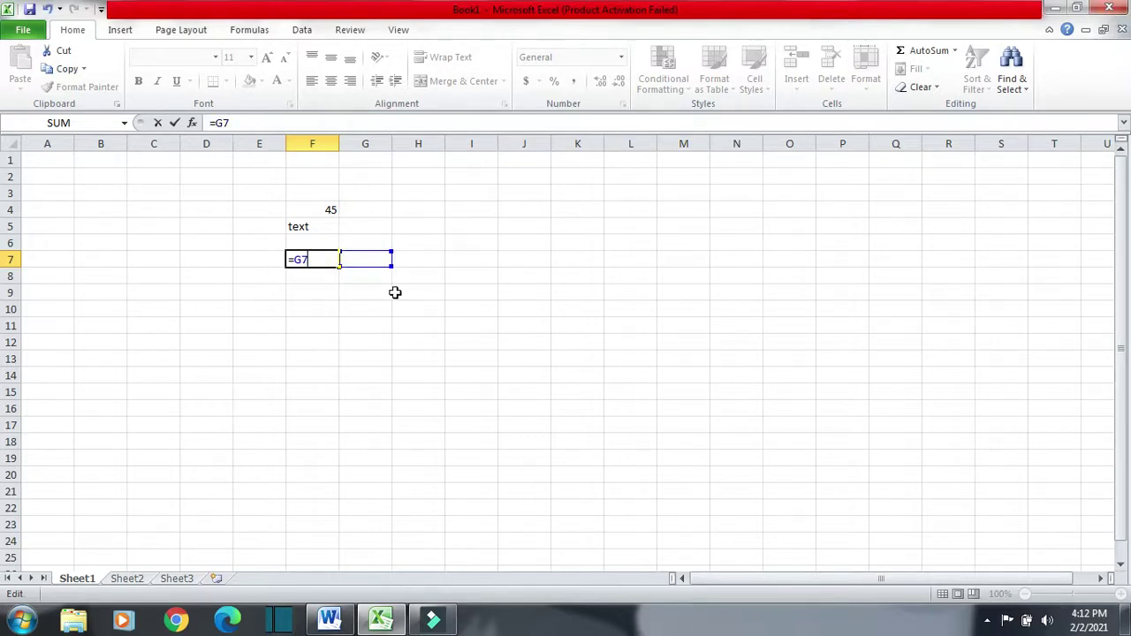
{"action": "key", "text": "Return"}
{"action": "left_click", "coordinate": [337, 325]}
{"action": "left_click", "coordinate": [335, 257]}
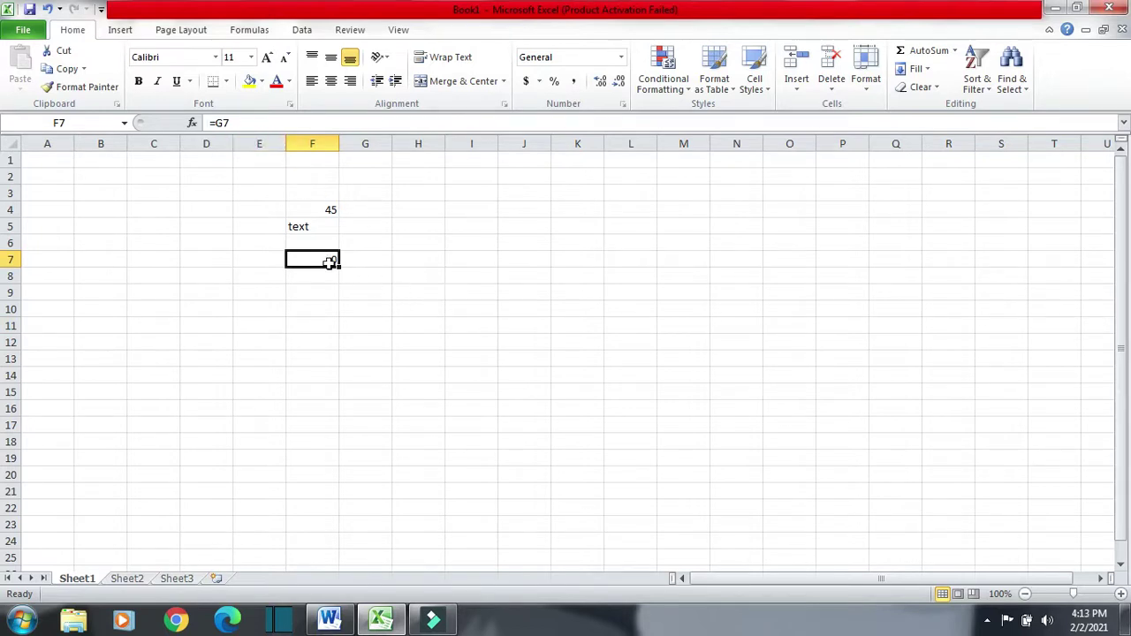
- In the Word formula bar definition, highlight "you can also use it to enter" and "a formula in a cell."
{"action": "key", "text": "alt+Tab"}
{"action": "scroll", "coordinate": [688, 393], "scroll_direction": "down", "scroll_amount": 3}
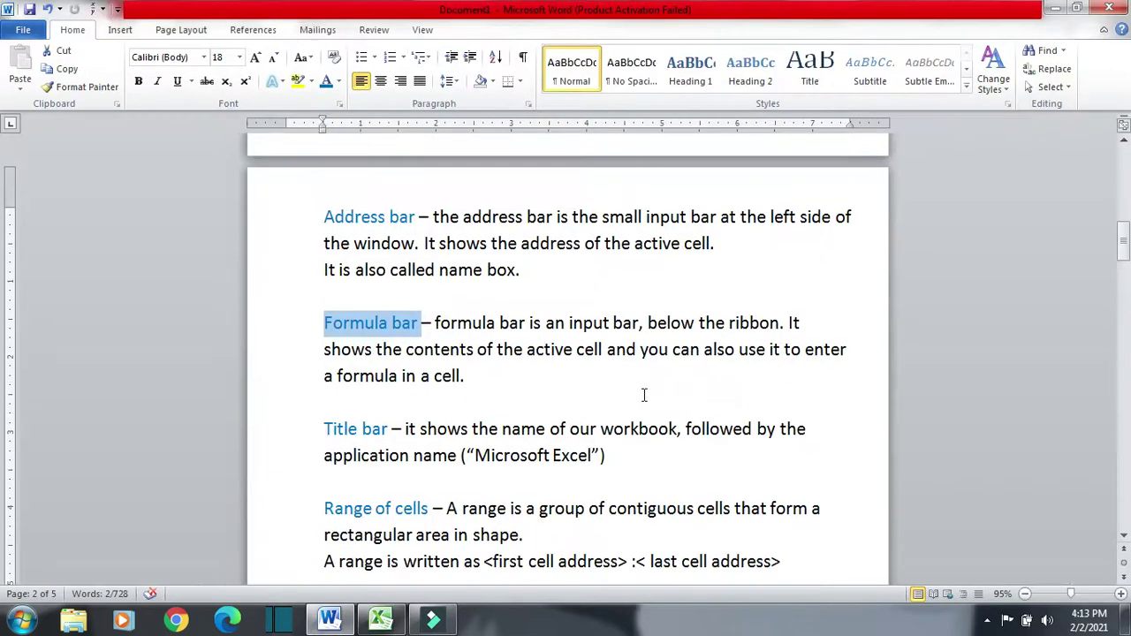
{"action": "left_click_drag", "start_coordinate": [643, 314], "coordinate": [852, 317]}
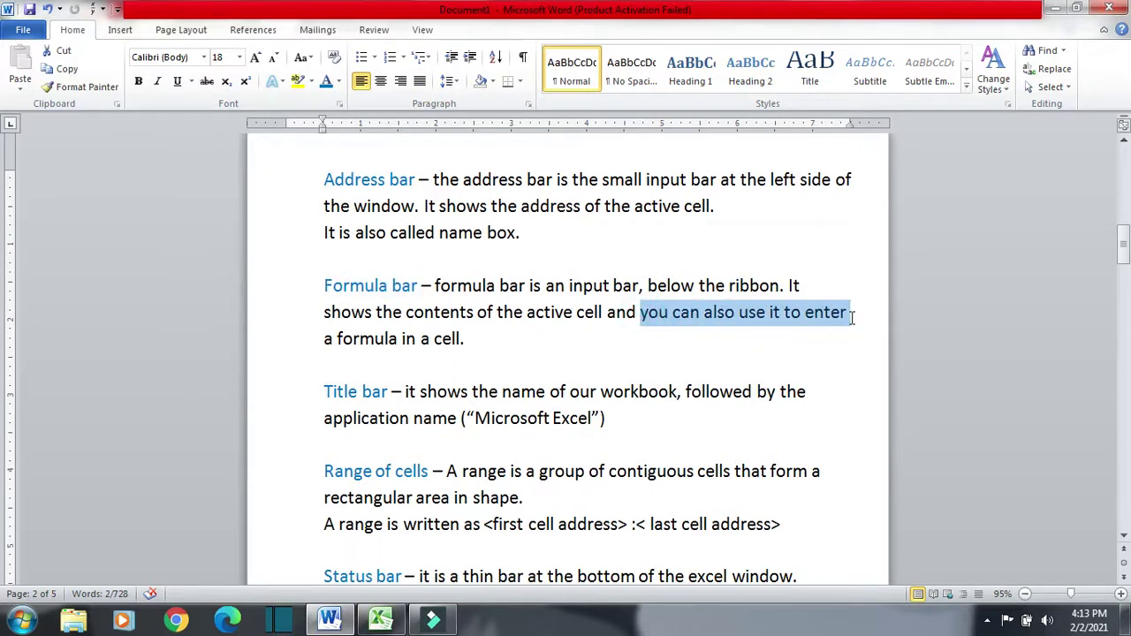
{"action": "left_click_drag", "start_coordinate": [495, 343], "coordinate": [287, 346]}
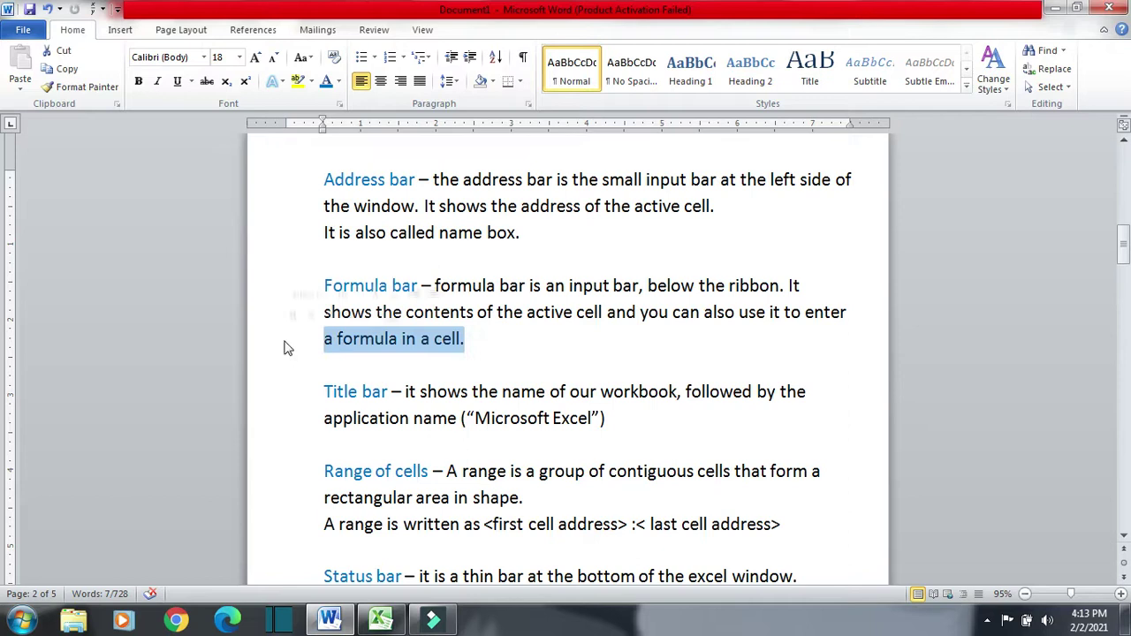
- In Excel, replace the contents of cell F7 with abc through the formula bar, reselect the cell, and return to the Word notes
{"action": "left_click", "coordinate": [410, 576]}
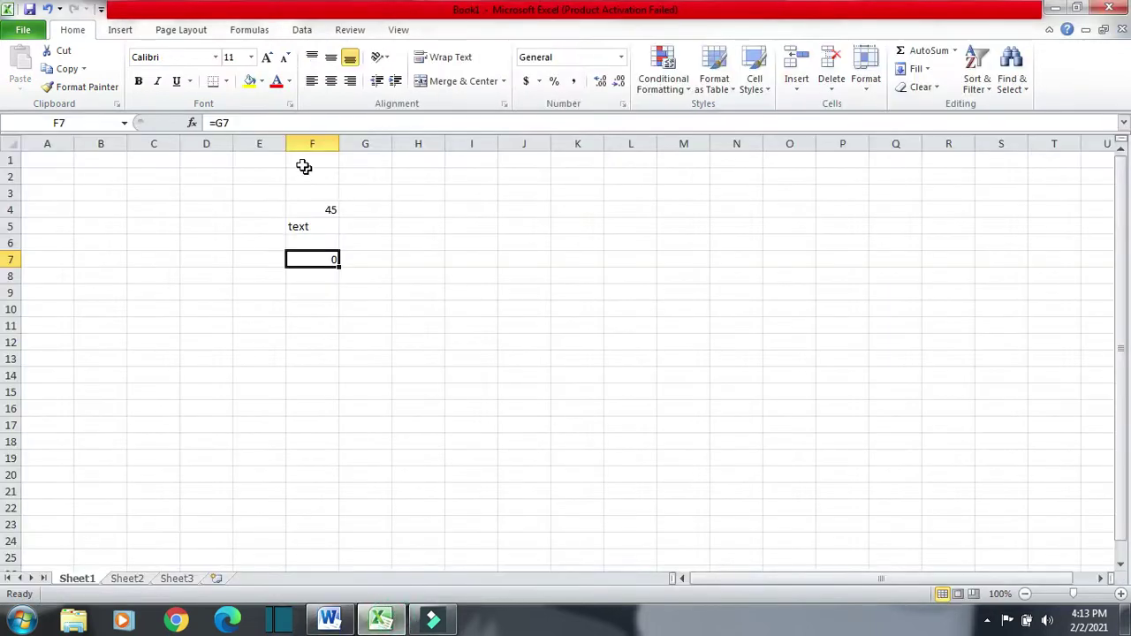
{"action": "left_click", "coordinate": [275, 125]}
{"action": "key", "text": "BackSpace"}
{"action": "key", "text": "BackSpace"}
{"action": "key", "text": "BackSpace"}
{"action": "type", "text": "abc"}
{"action": "key", "text": "Return"}
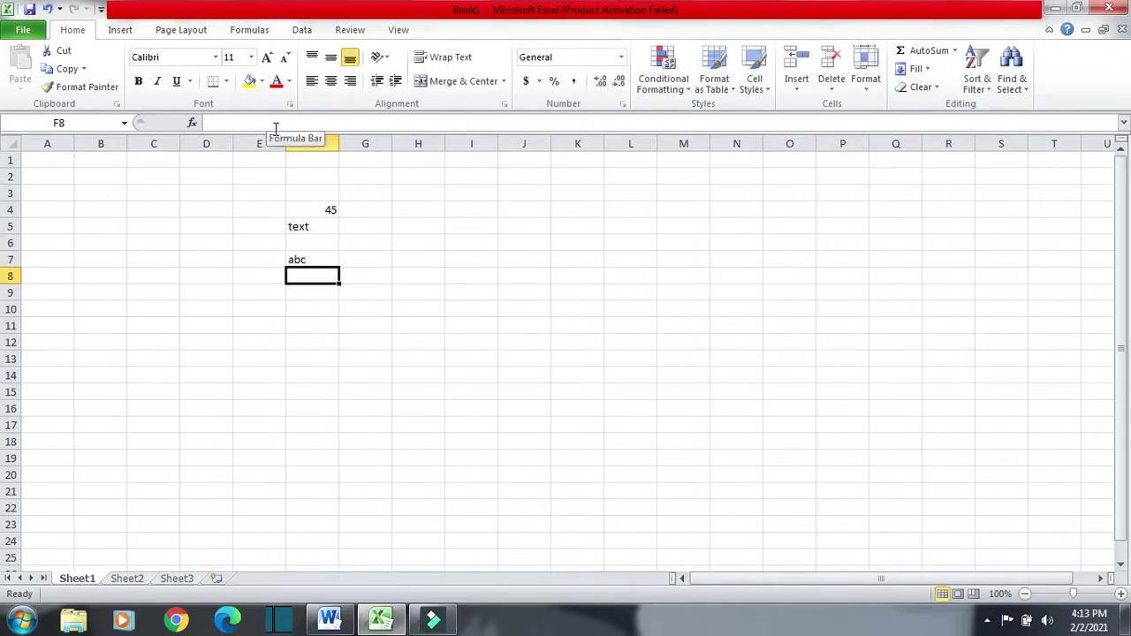
{"action": "left_click", "coordinate": [318, 259]}
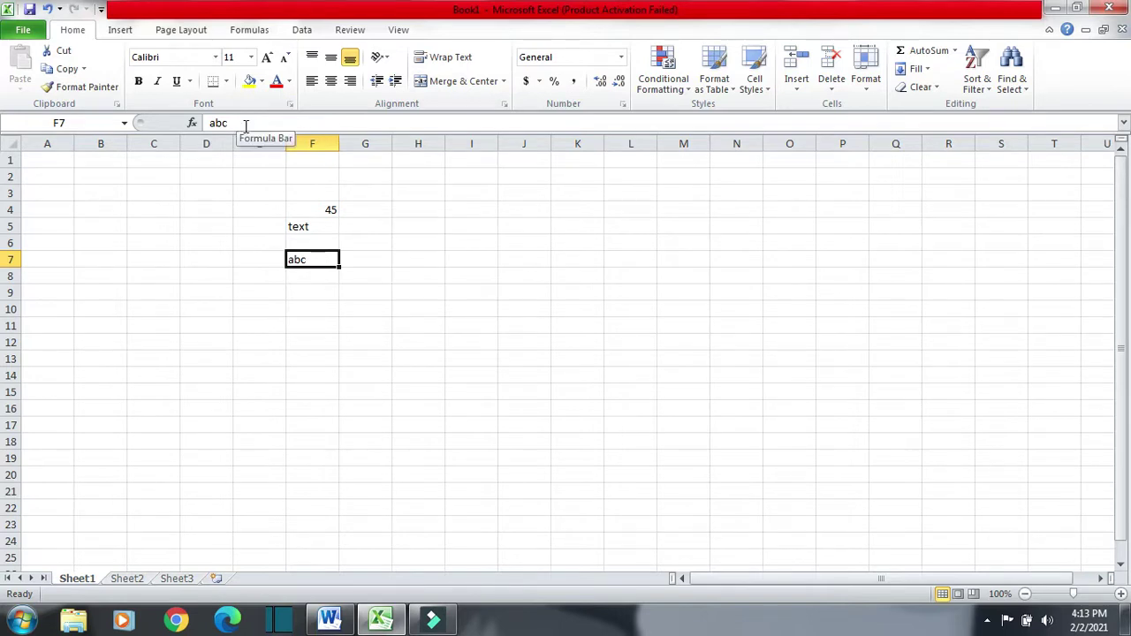
{"action": "key", "text": "alt+Tab"}
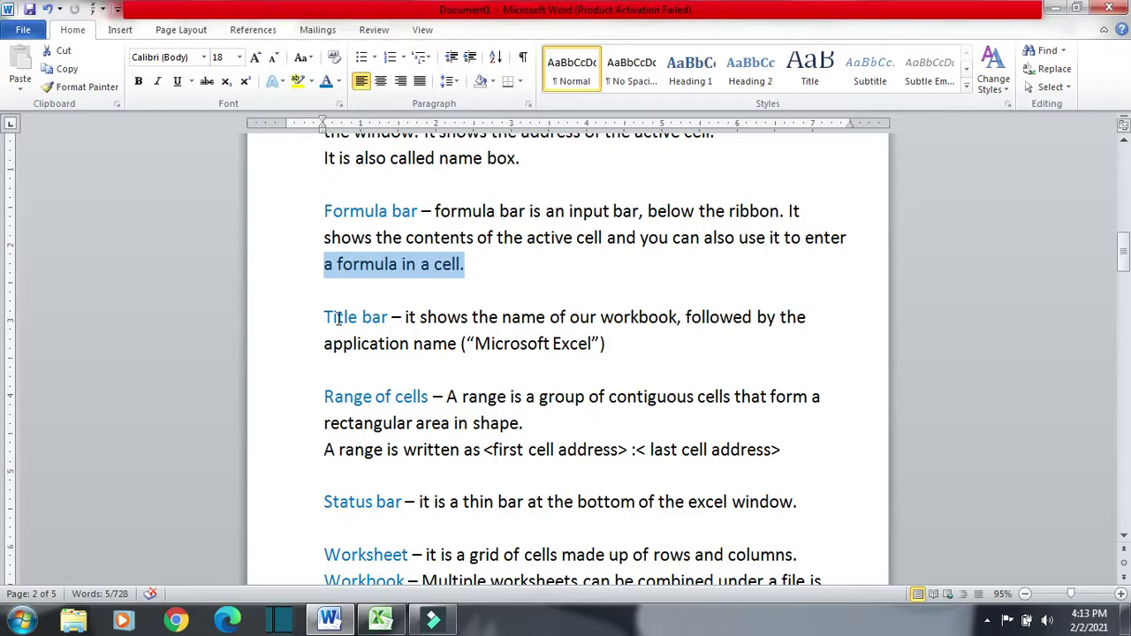
- Highlight the term "Title bar" in the Word notes, and switch among Sheet1, Sheet2 and Sheet3 in Excel, ending on Sheet3
{"action": "left_click_drag", "start_coordinate": [325, 319], "coordinate": [421, 327]}
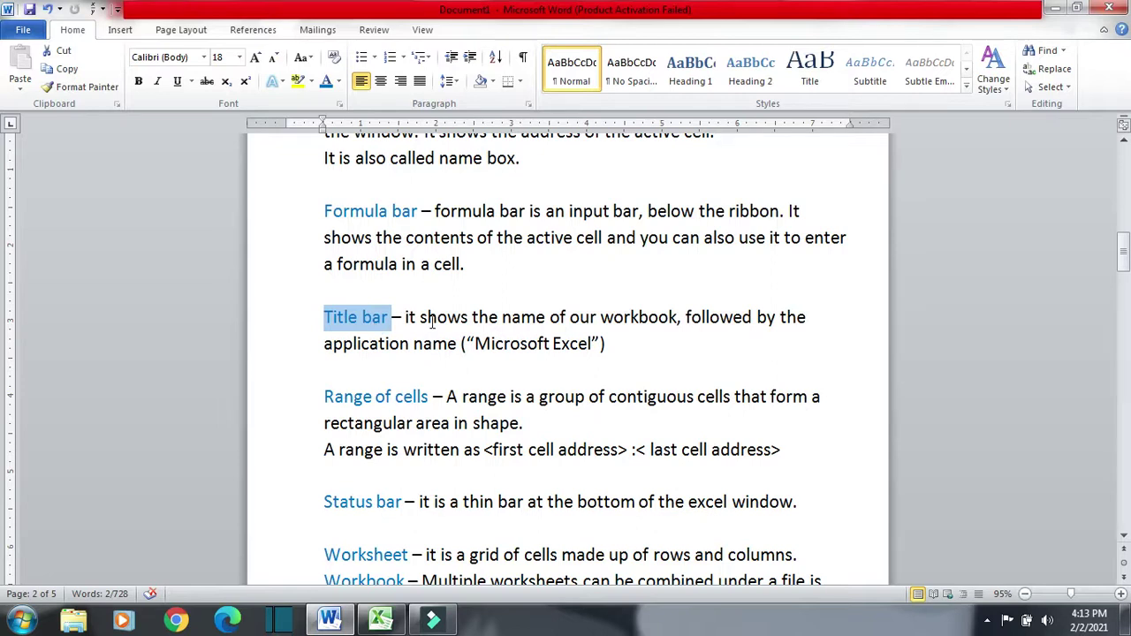
{"action": "left_click", "coordinate": [381, 619]}
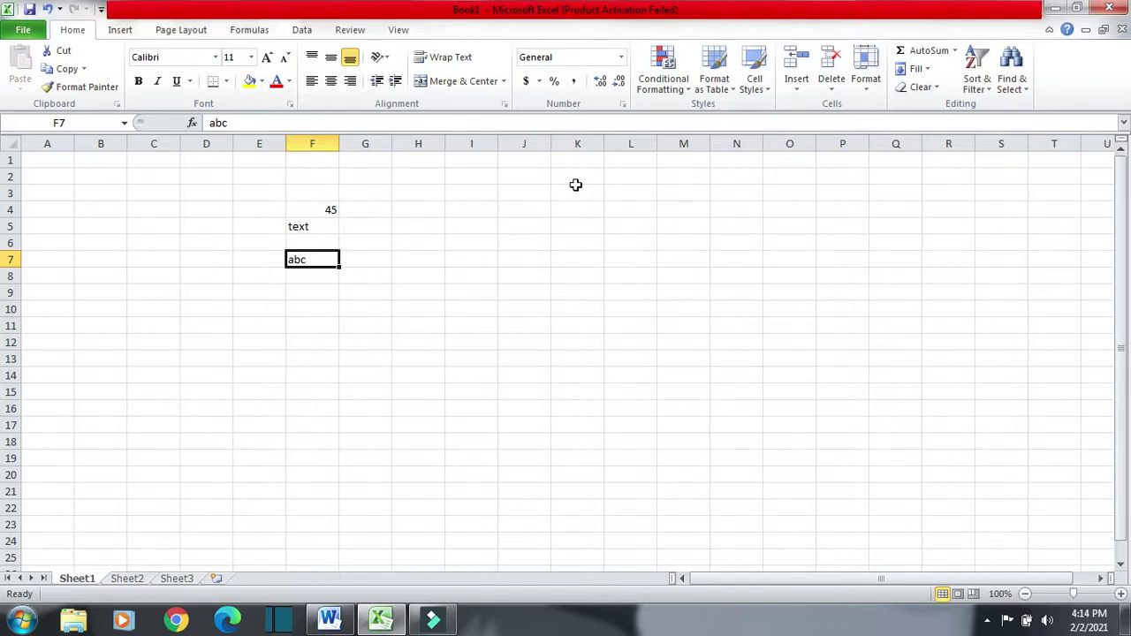
{"action": "left_click", "coordinate": [128, 580]}
{"action": "left_click", "coordinate": [170, 581]}
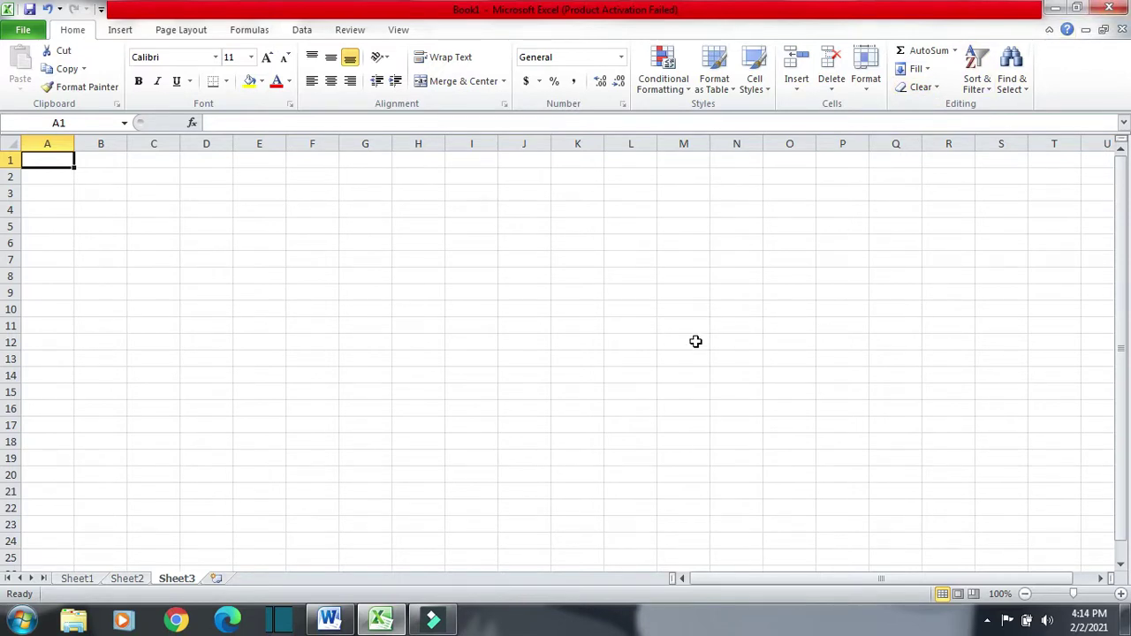
{"action": "left_click", "coordinate": [79, 581]}
{"action": "left_click", "coordinate": [126, 580]}
{"action": "left_click", "coordinate": [174, 579]}
- Highlight "Range of cells" in the Word notes, and select example ranges starting at C4 on Excel's Sheet3, ending with C4:I14
{"action": "left_click", "coordinate": [340, 616]}
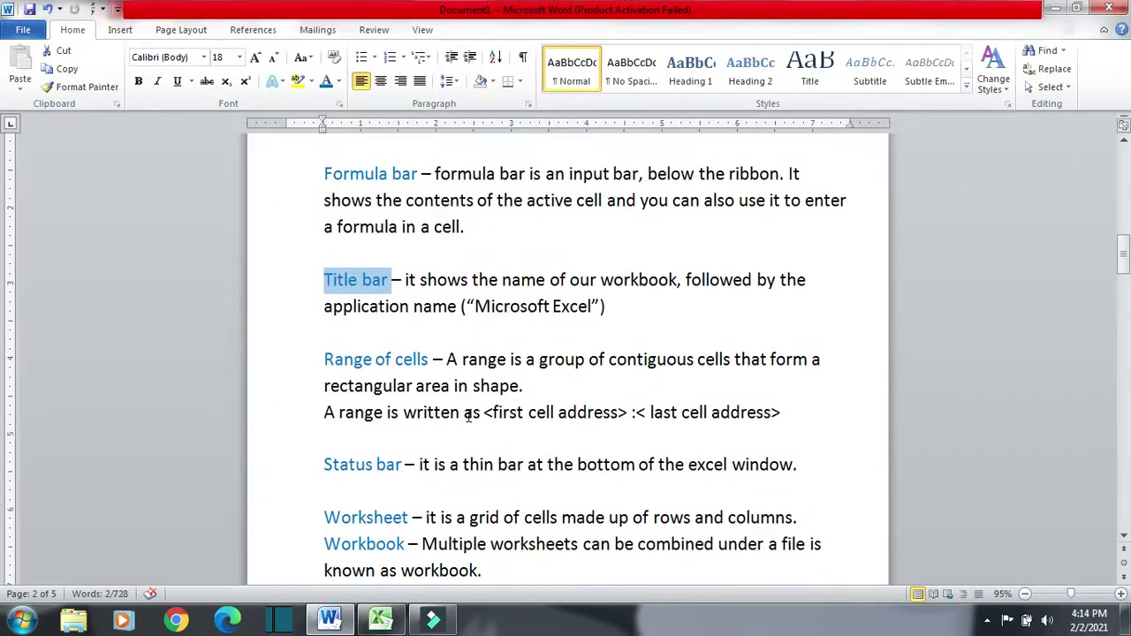
{"action": "left_click_drag", "start_coordinate": [312, 360], "coordinate": [431, 357]}
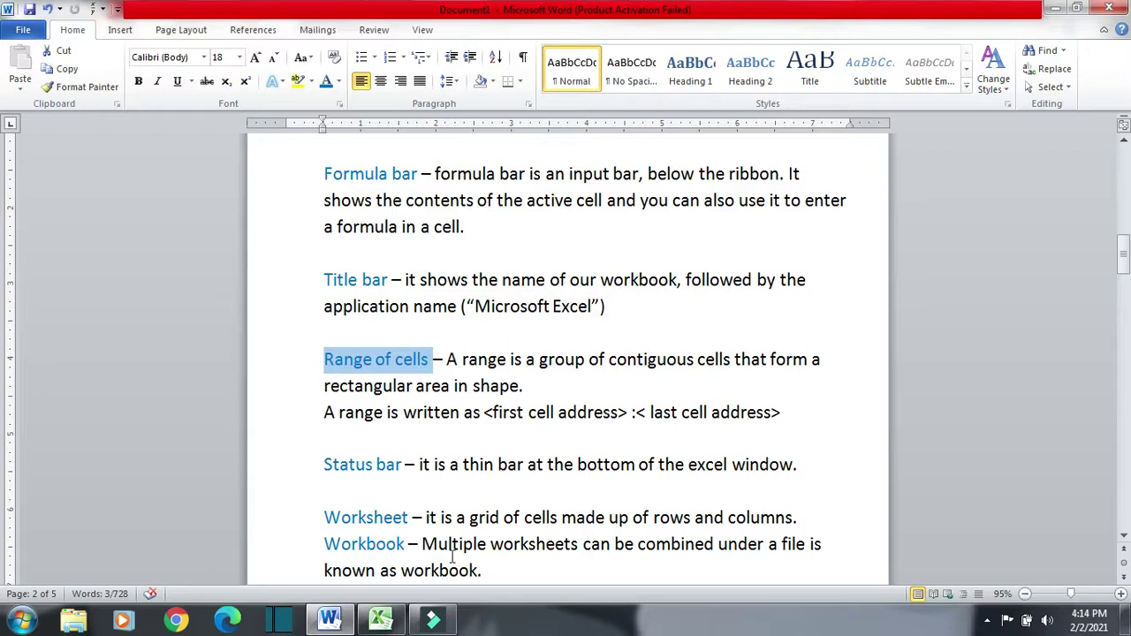
{"action": "left_click", "coordinate": [380, 618]}
{"action": "left_click_drag", "start_coordinate": [152, 214], "coordinate": [393, 340]}
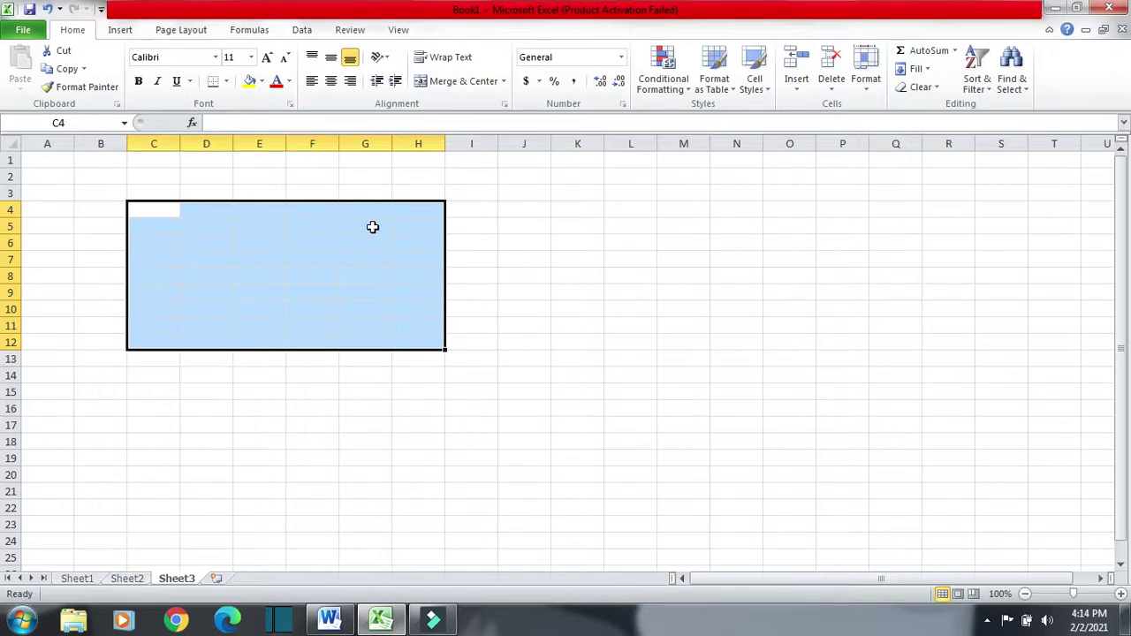
{"action": "left_click_drag", "start_coordinate": [146, 212], "coordinate": [374, 358]}
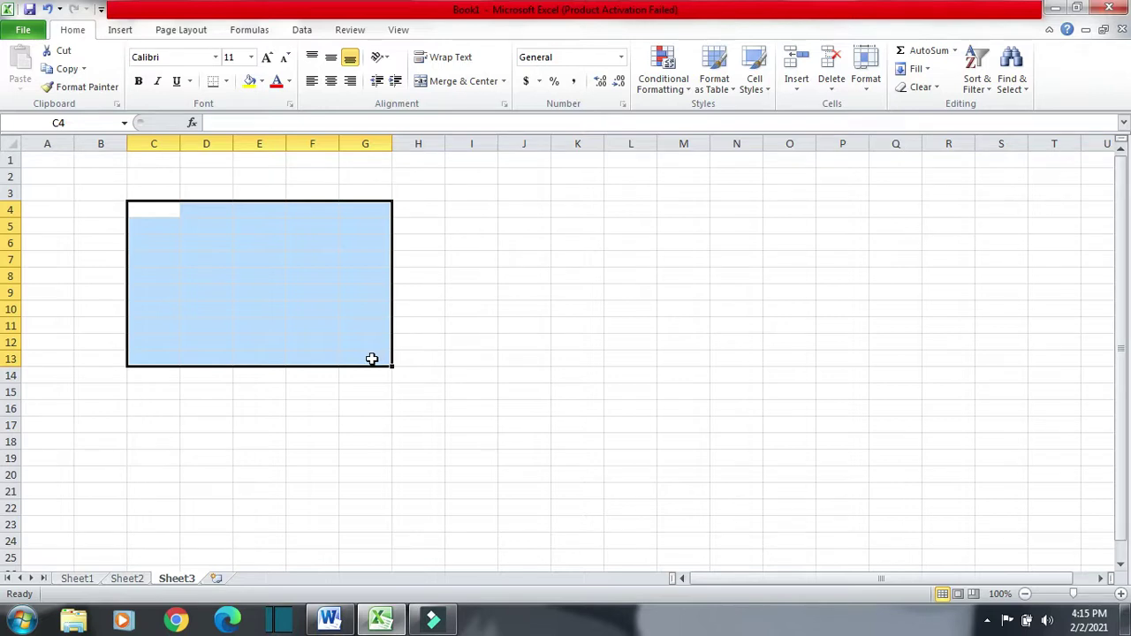
{"action": "left_click", "coordinate": [160, 208]}
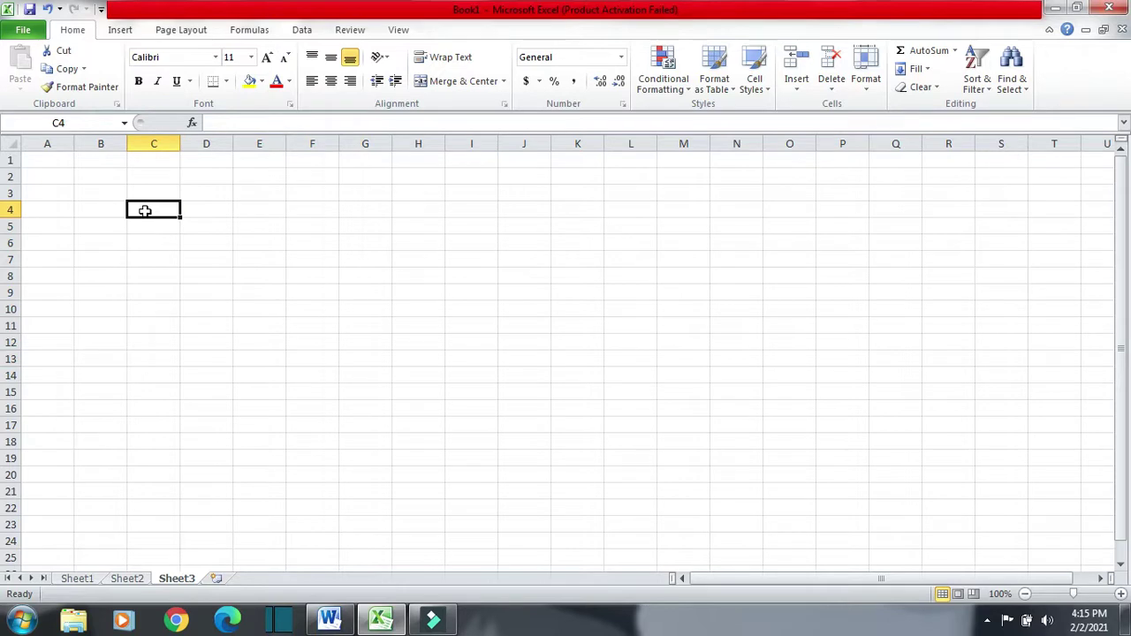
{"action": "left_click_drag", "start_coordinate": [145, 211], "coordinate": [265, 221]}
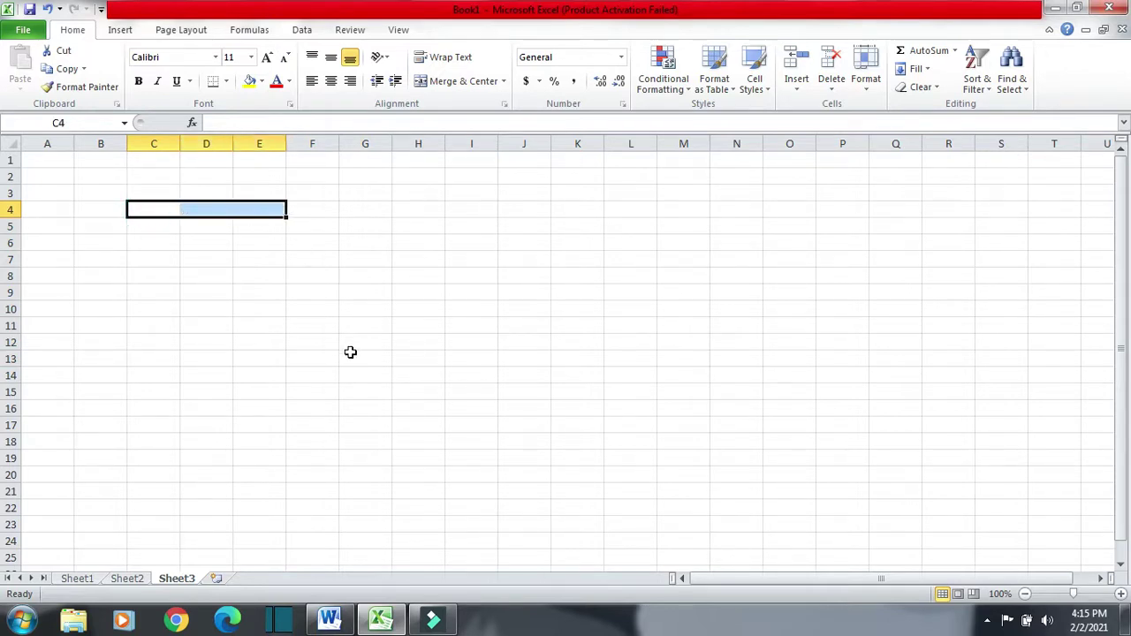
{"action": "left_click_drag", "start_coordinate": [151, 208], "coordinate": [444, 383]}
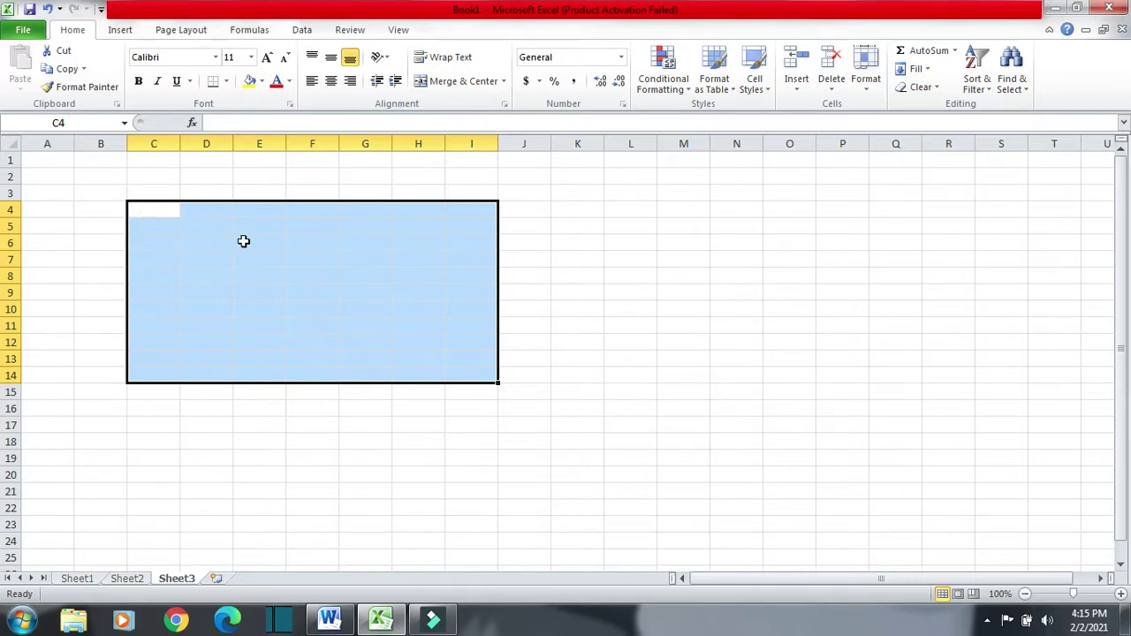
- In the Word range definition, highlight "A range is written as <first cell address>" and ":< last cell address>" in turn
{"action": "key", "text": "alt+Tab"}
{"action": "scroll", "coordinate": [581, 415], "scroll_direction": "down", "scroll_amount": 1}
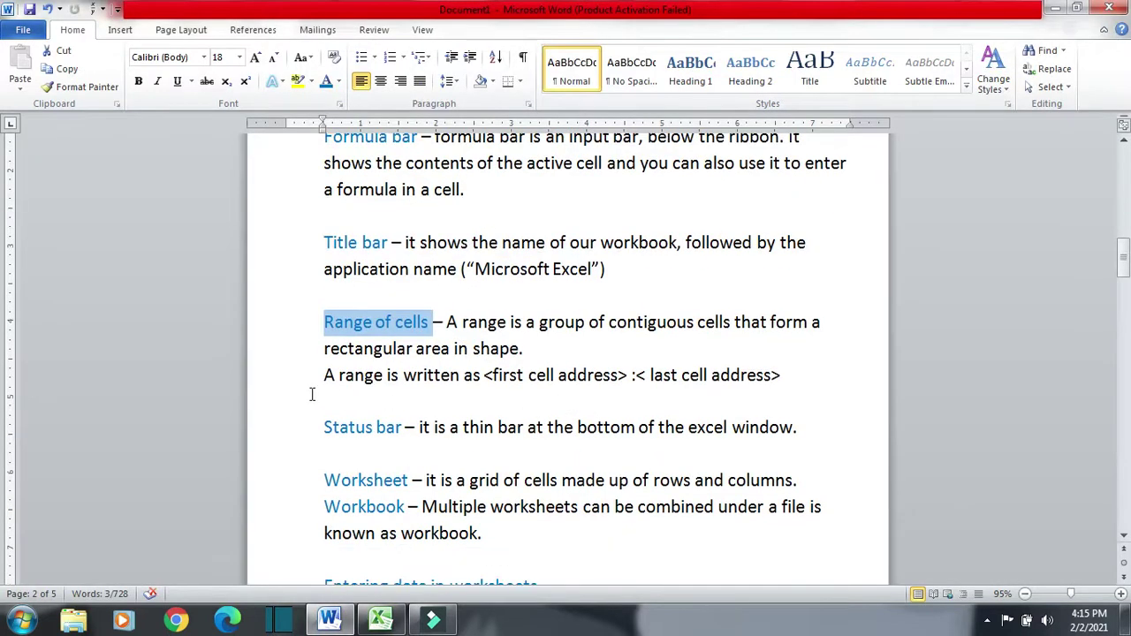
{"action": "left_click_drag", "start_coordinate": [317, 375], "coordinate": [631, 381]}
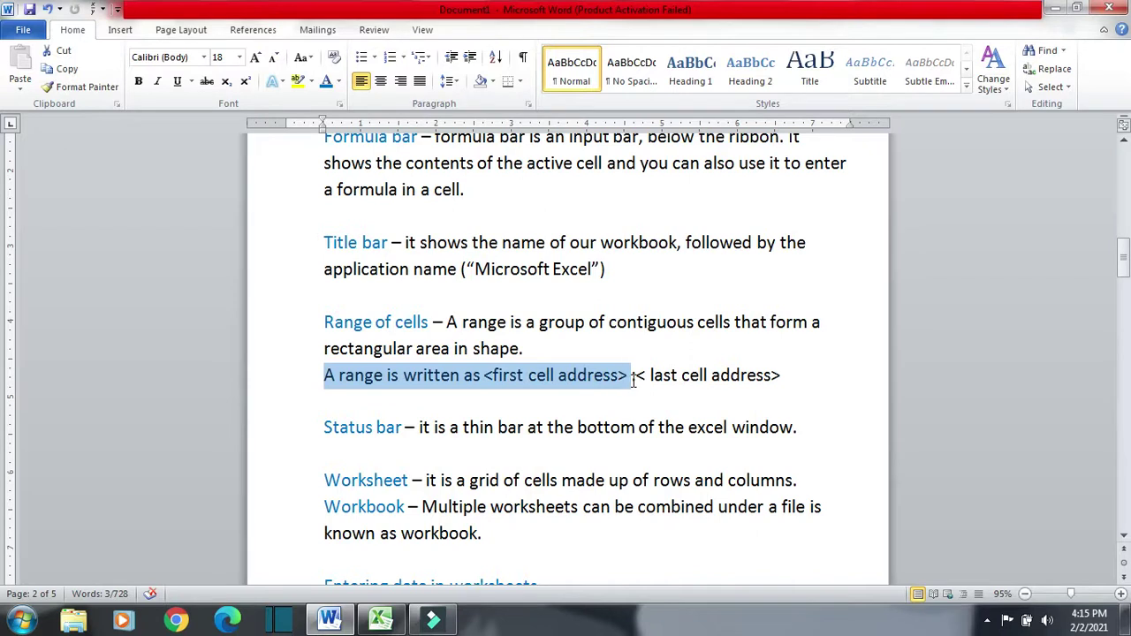
{"action": "left_click_drag", "start_coordinate": [781, 380], "coordinate": [645, 384]}
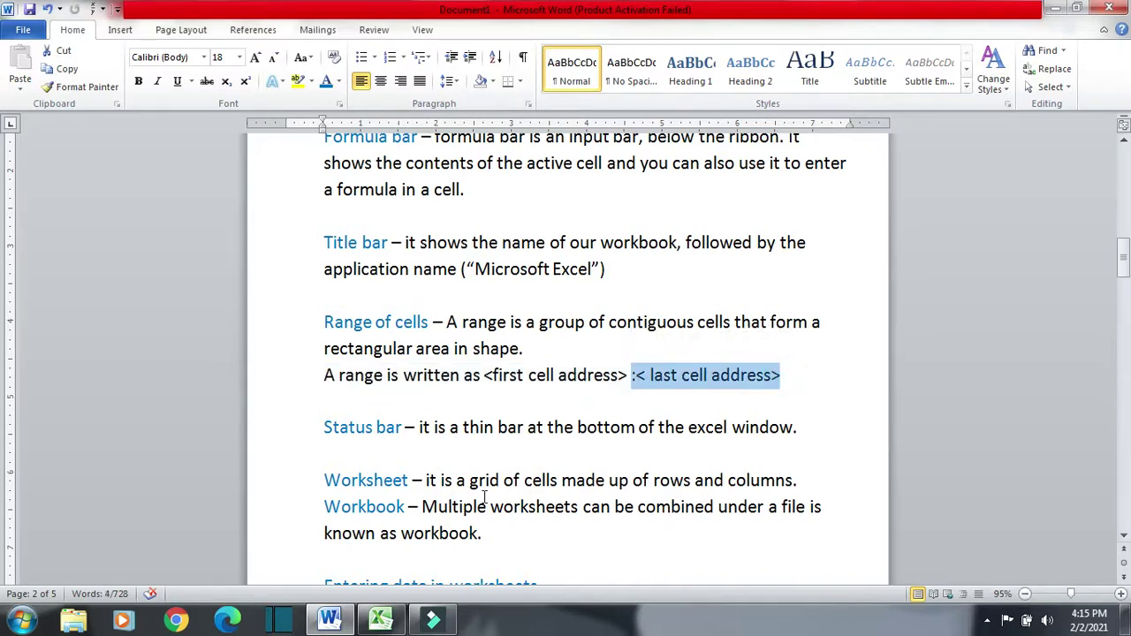
- In Excel, select the range C4:F8 on Sheet3, enter c4:f8 in cell I6 and highlight the entered text
{"action": "left_click", "coordinate": [381, 618]}
{"action": "left_click_drag", "start_coordinate": [168, 215], "coordinate": [292, 280]}
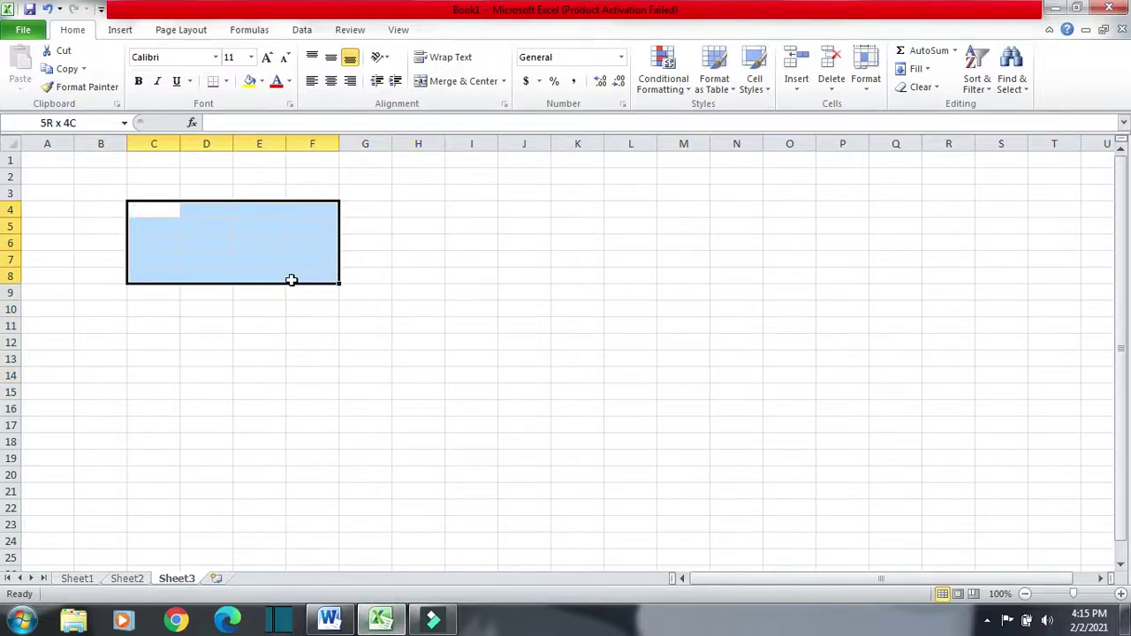
{"action": "left_click_drag", "start_coordinate": [291, 281], "coordinate": [293, 280]}
{"action": "left_click", "coordinate": [487, 244]}
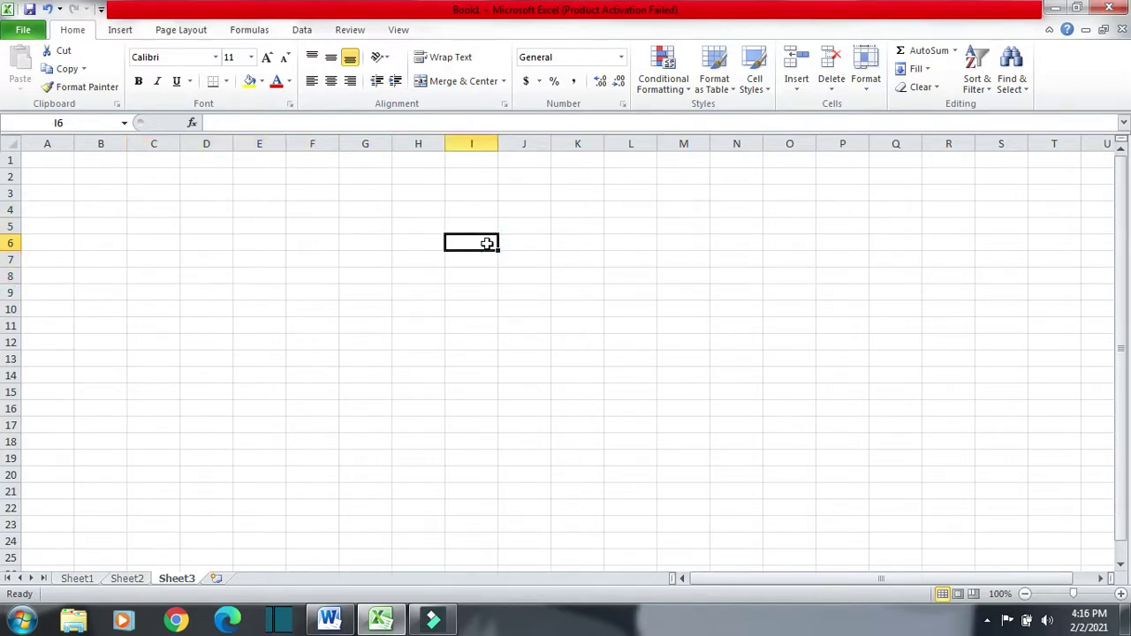
{"action": "type", "text": "c4:f8"}
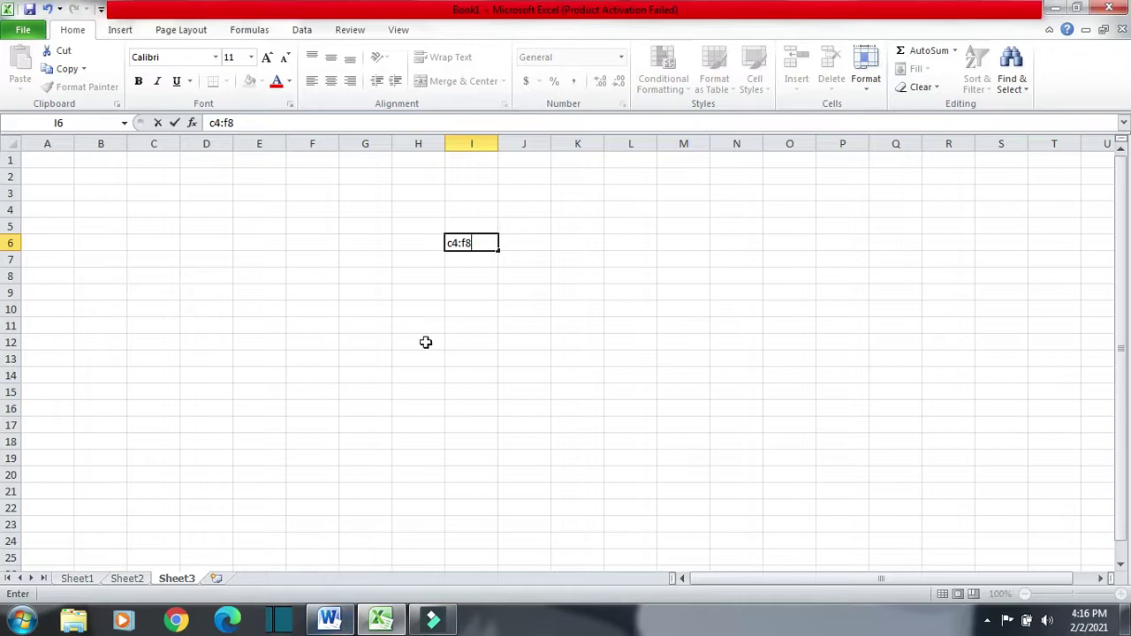
{"action": "left_click", "coordinate": [490, 242]}
{"action": "left_click_drag", "start_coordinate": [490, 242], "coordinate": [407, 235]}
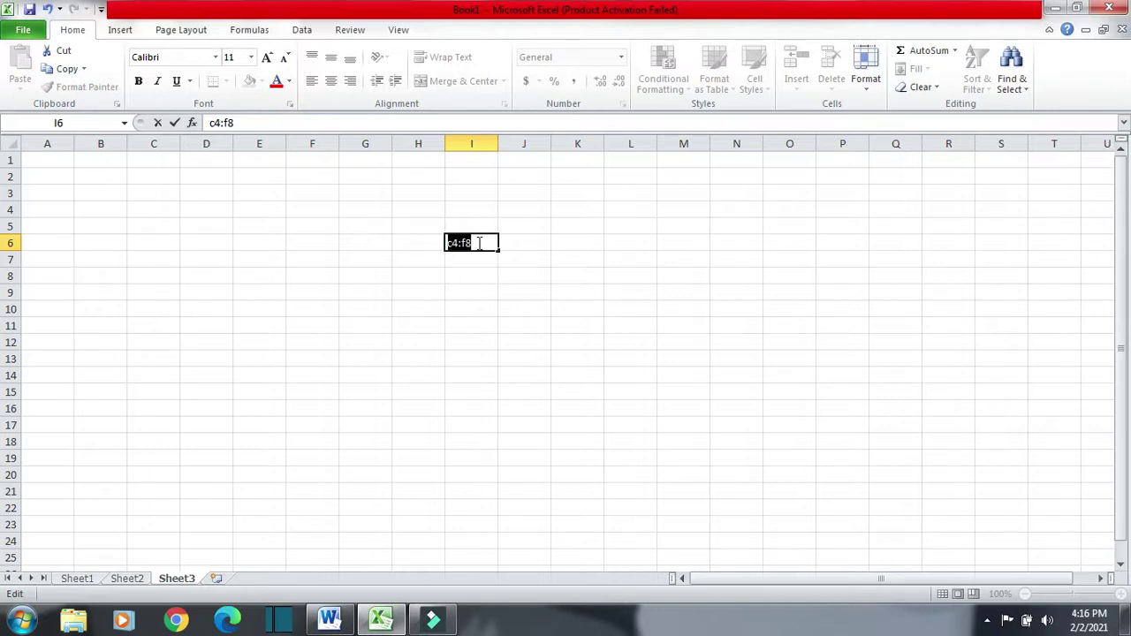
- In the Word notes, highlight "first cell address>" in the range definition, followed by the term "Status bar" and its definition
{"action": "left_click", "coordinate": [329, 618]}
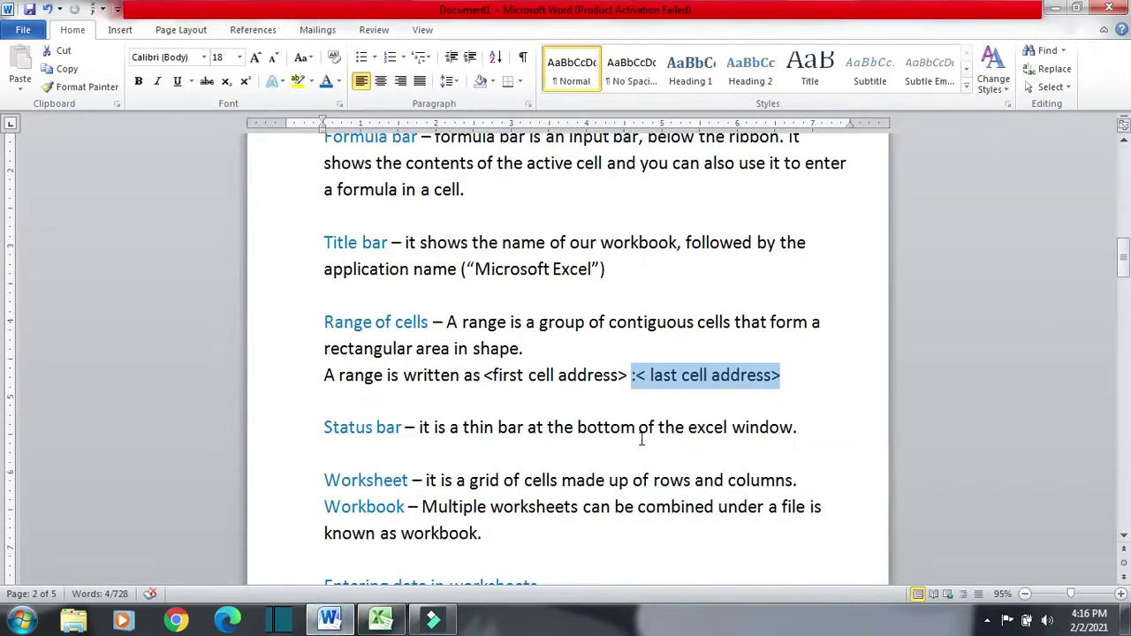
{"action": "left_click_drag", "start_coordinate": [489, 375], "coordinate": [629, 376]}
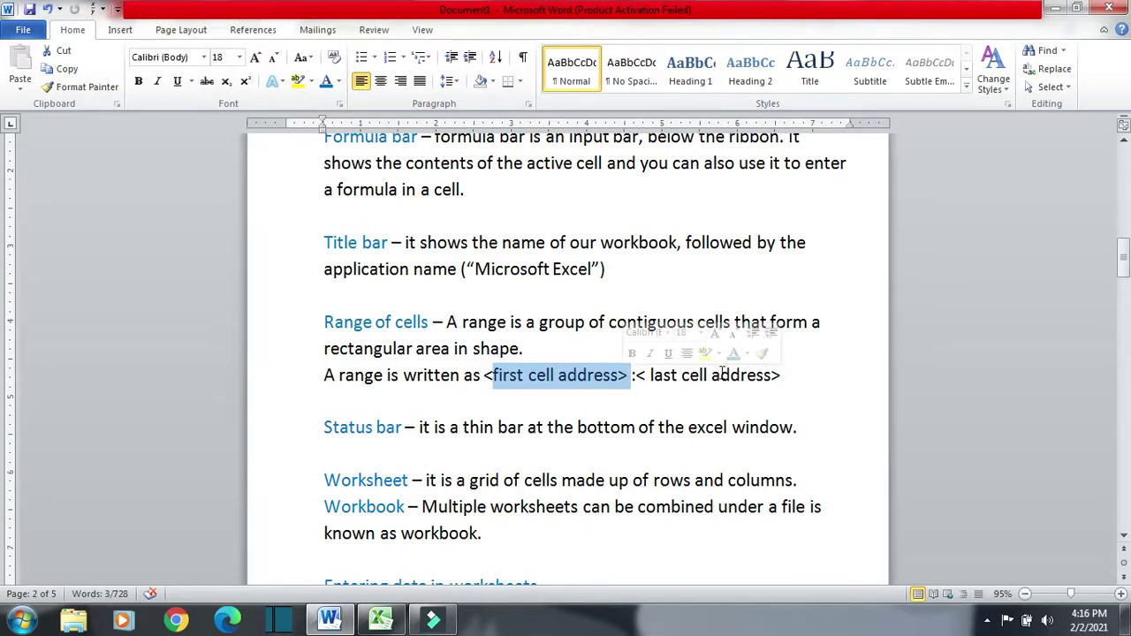
{"action": "left_click", "coordinate": [324, 429]}
{"action": "left_click_drag", "start_coordinate": [323, 428], "coordinate": [407, 428]}
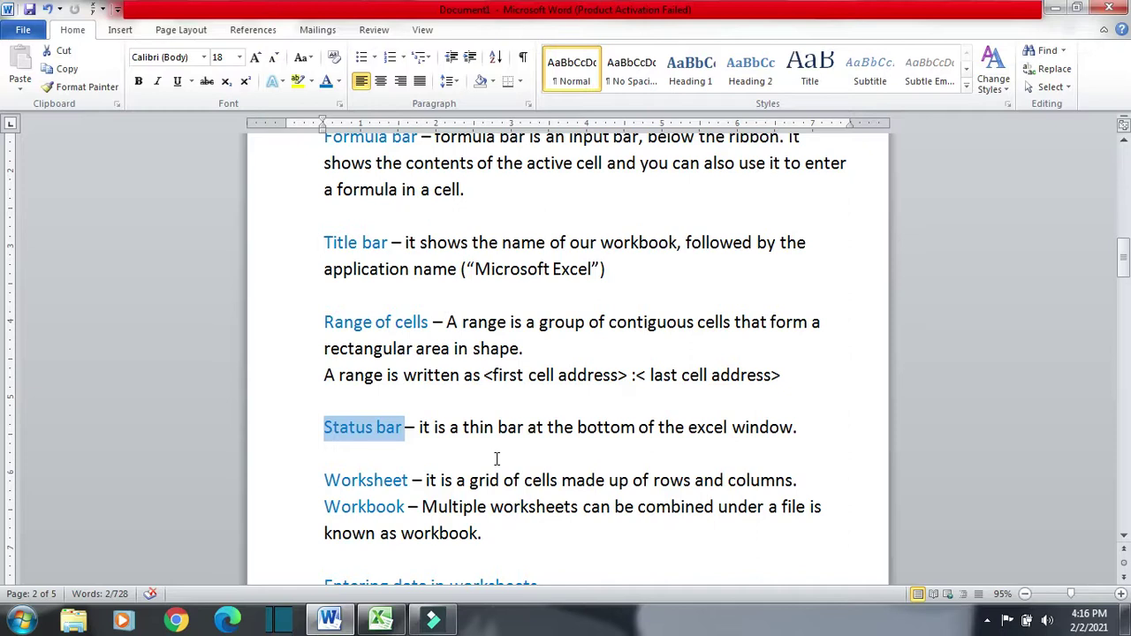
{"action": "left_click_drag", "start_coordinate": [405, 427], "coordinate": [804, 440]}
- In Excel, complete the entry in I6 by selecting cell L12, and zoom Sheet3 in and out, ending at 110%
{"action": "left_click", "coordinate": [389, 622]}
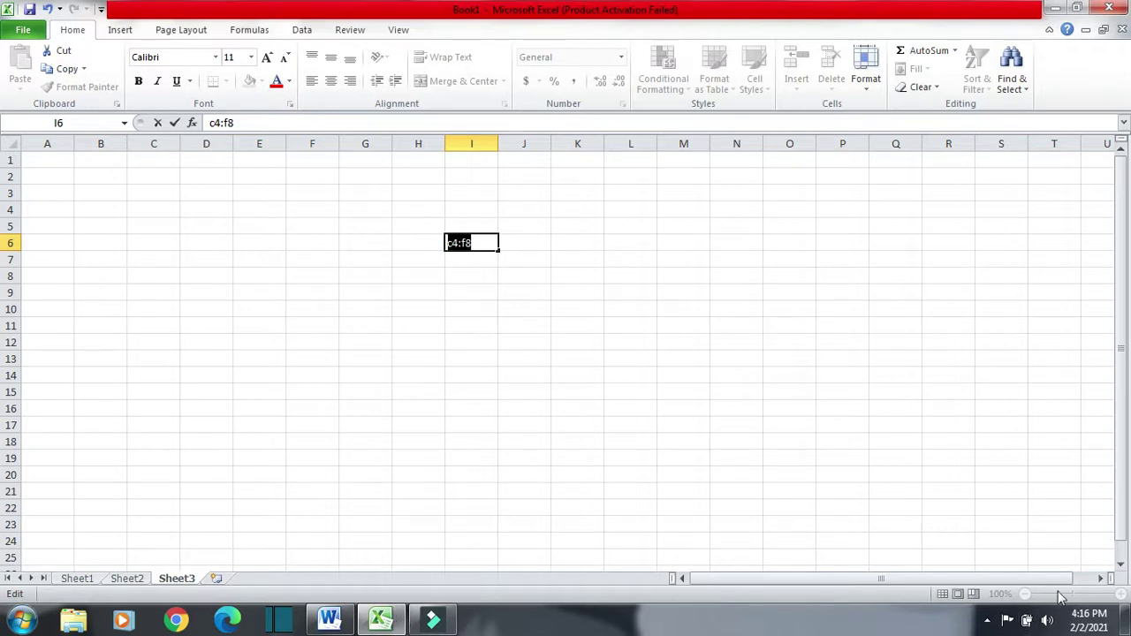
{"action": "left_click", "coordinate": [647, 343]}
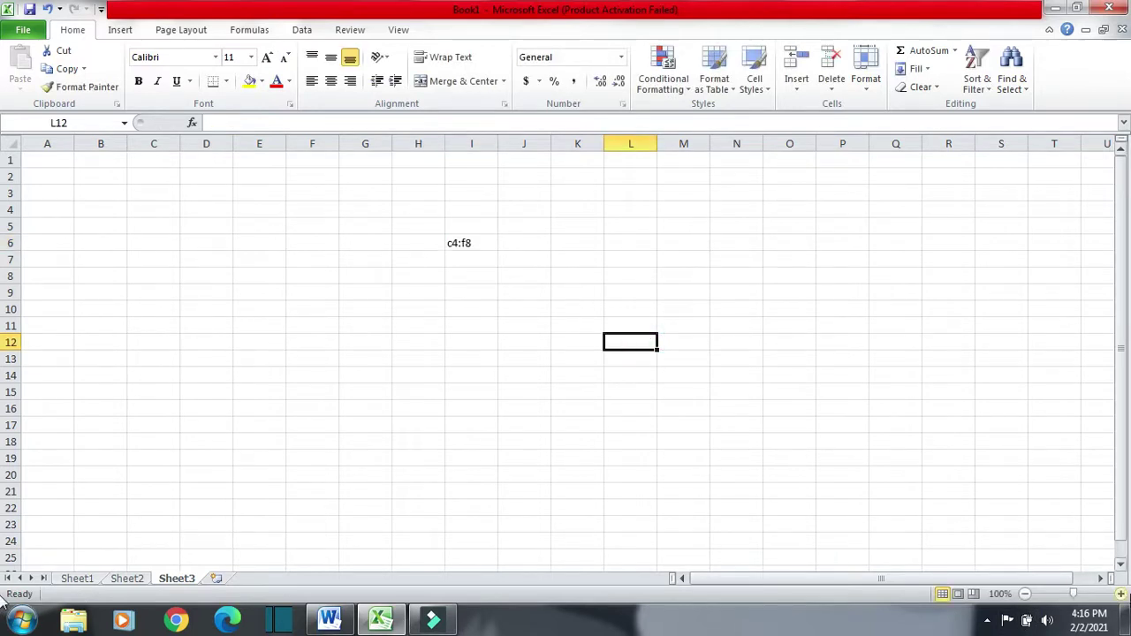
{"action": "left_click", "coordinate": [1120, 594]}
{"action": "left_click", "coordinate": [1121, 594]}
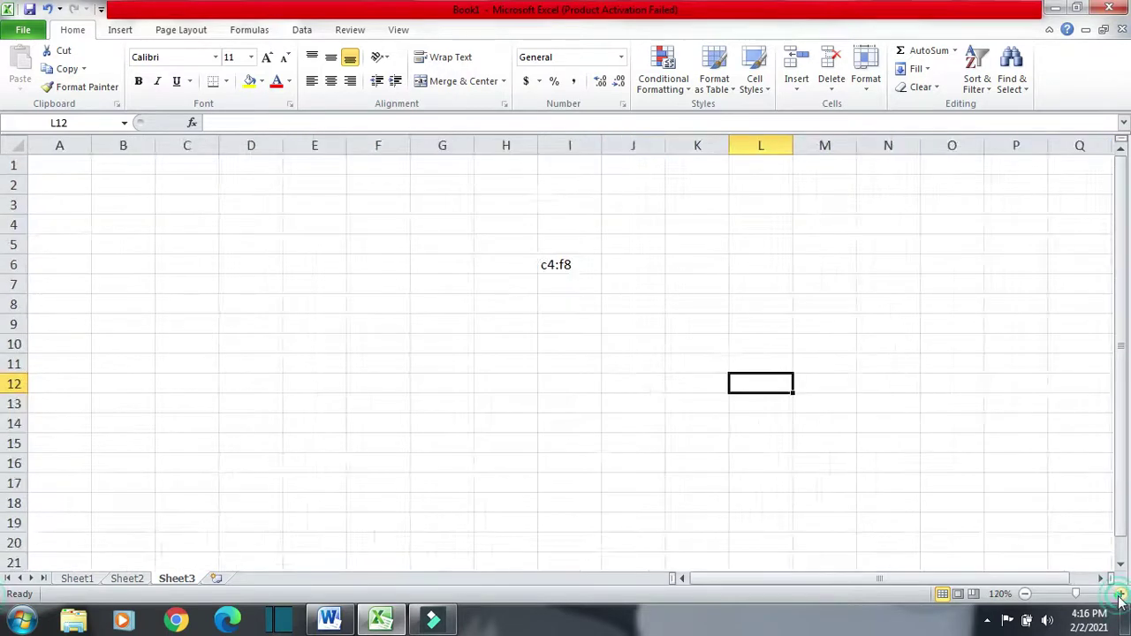
{"action": "left_click", "coordinate": [1121, 594]}
{"action": "left_click", "coordinate": [1026, 594]}
{"action": "left_click", "coordinate": [1025, 594]}
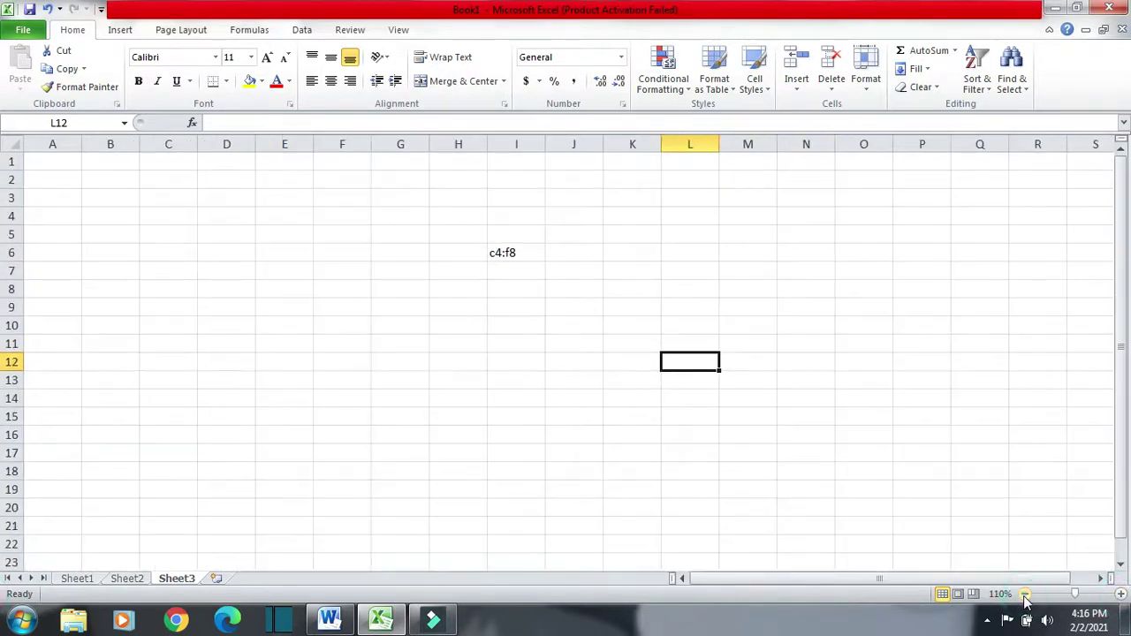
- Show Sheet3 in Page Layout view and Page Break Preview, and return it to Normal view
{"action": "left_click", "coordinate": [959, 594]}
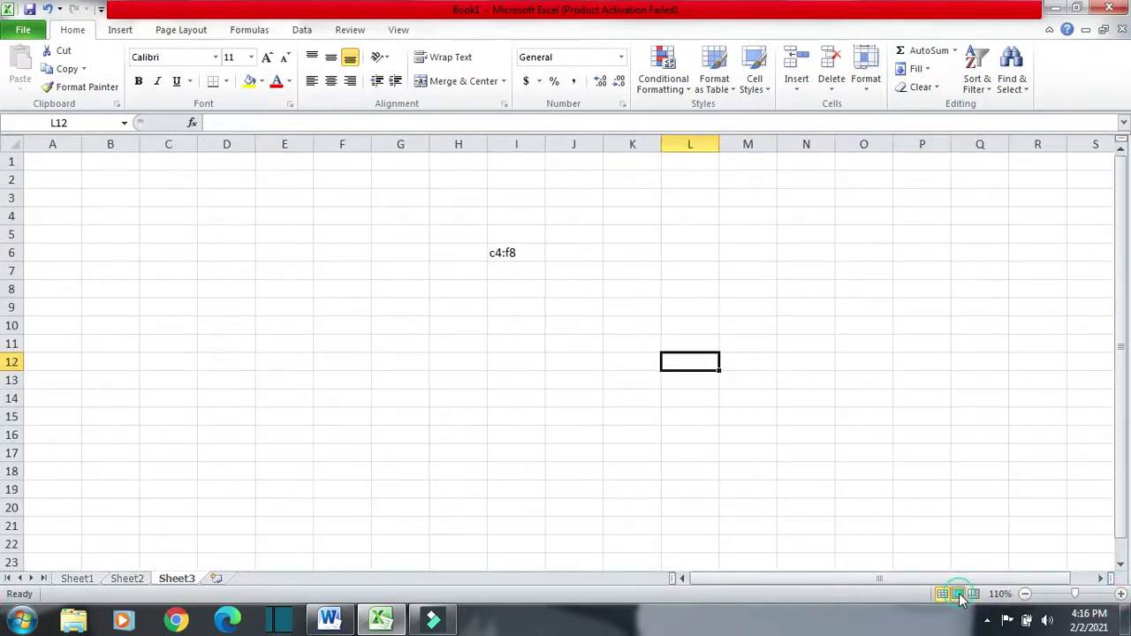
{"action": "left_click", "coordinate": [973, 594]}
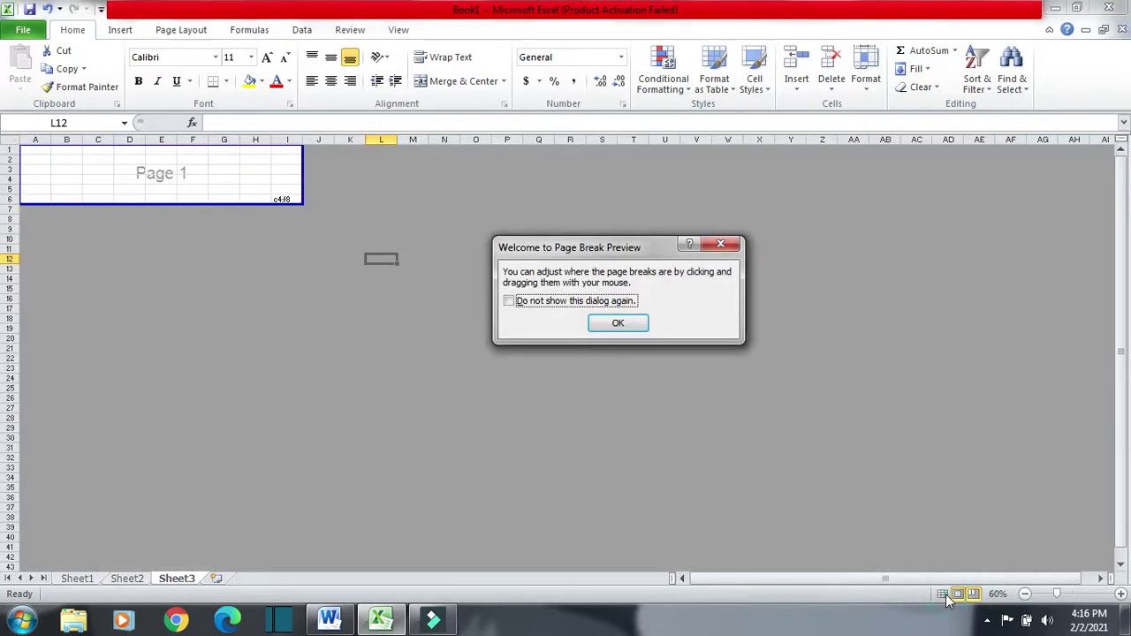
{"action": "left_click", "coordinate": [617, 323]}
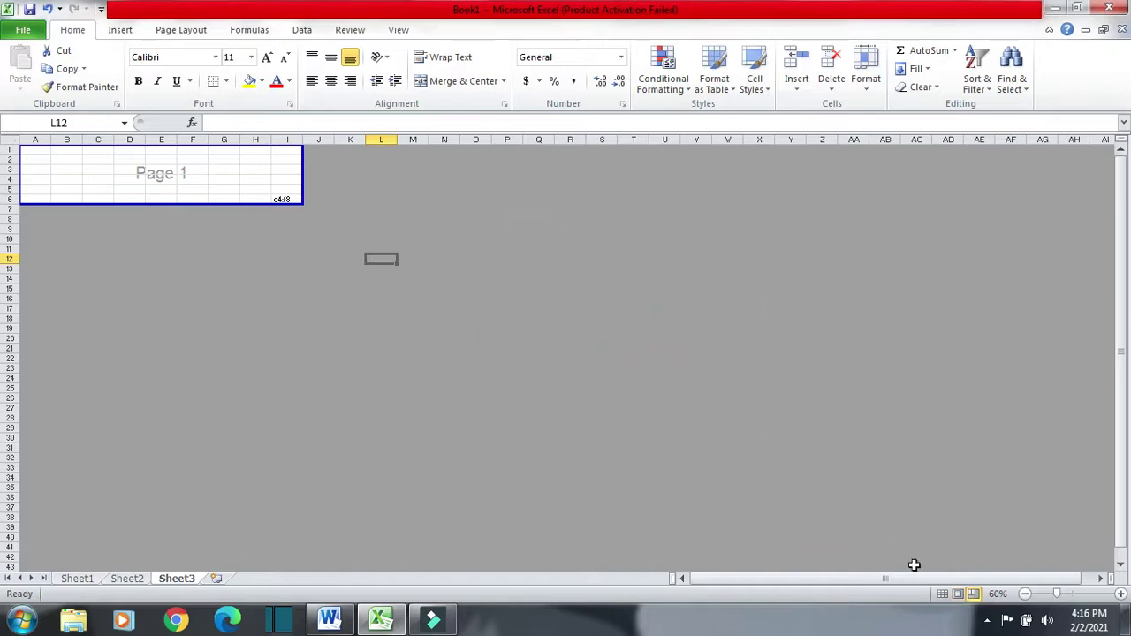
{"action": "left_click", "coordinate": [942, 594]}
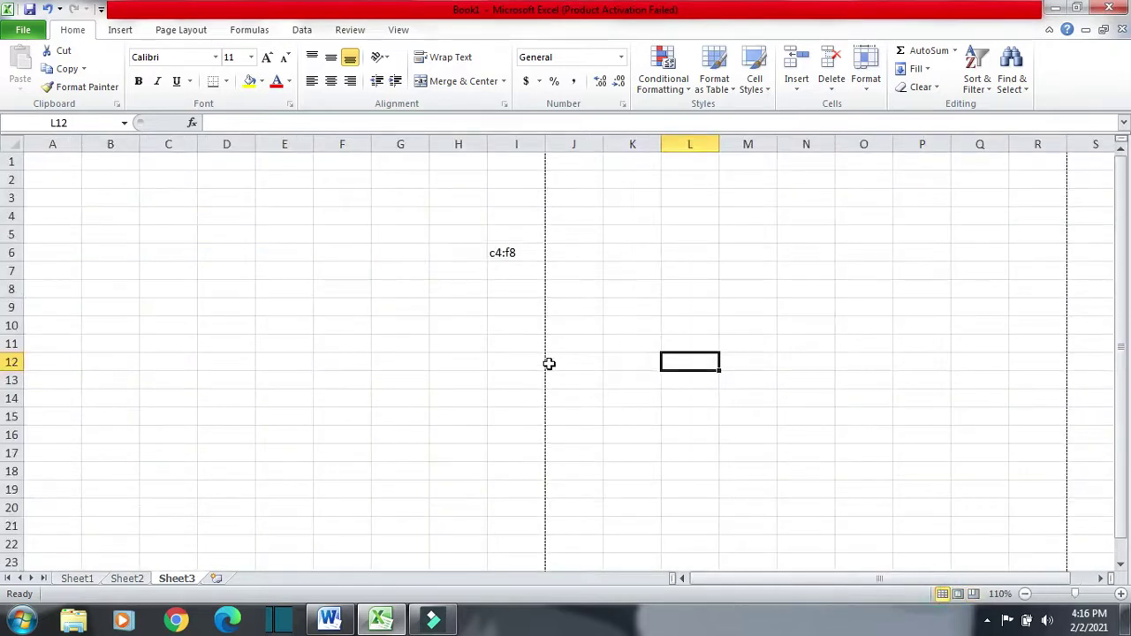
{"action": "scroll", "coordinate": [548, 363], "scroll_direction": "down", "scroll_amount": 1}
- In the Word notes, highlight the Worksheet definition "it is a grid of cells made up of rows and columns."
{"action": "left_click", "coordinate": [329, 621]}
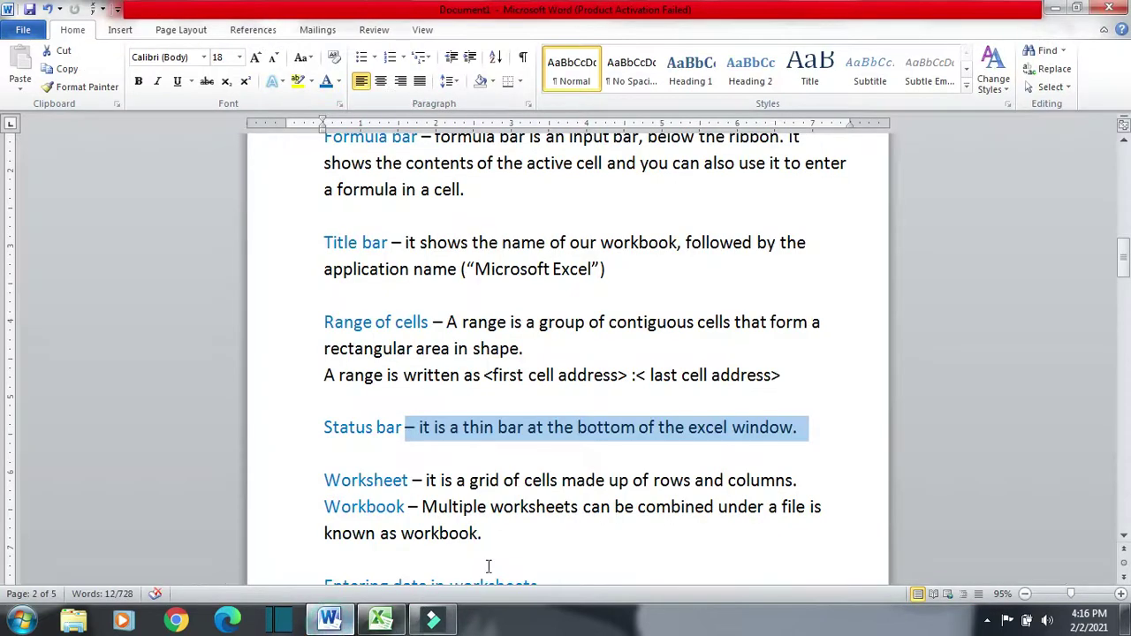
{"action": "left_click", "coordinate": [478, 480]}
{"action": "scroll", "coordinate": [511, 480], "scroll_direction": "down", "scroll_amount": 1}
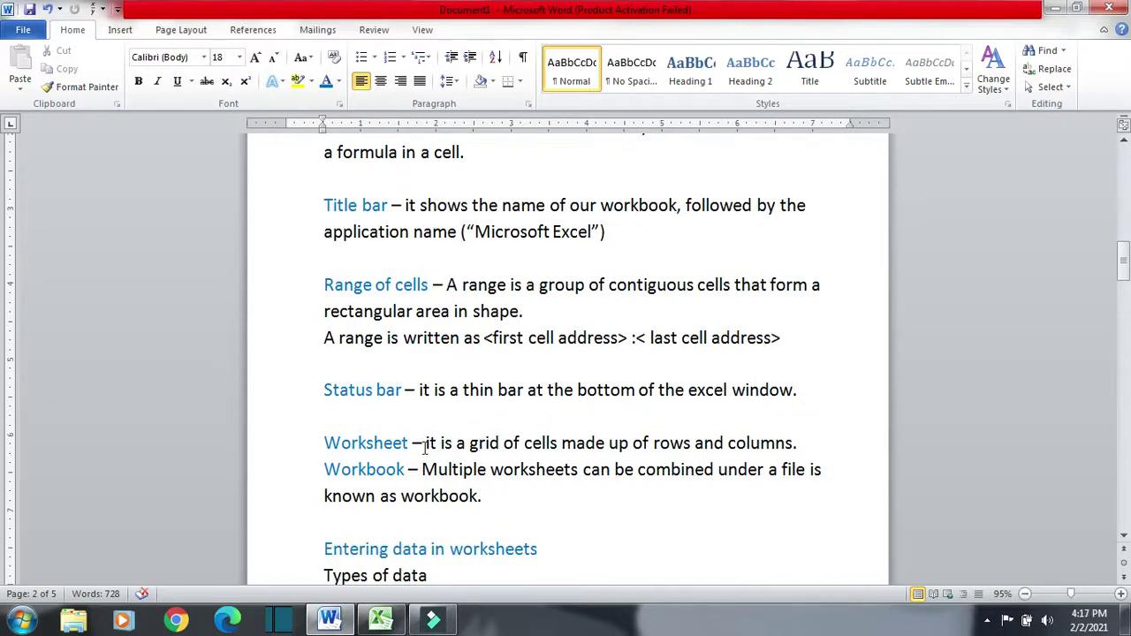
{"action": "left_click_drag", "start_coordinate": [426, 443], "coordinate": [804, 451]}
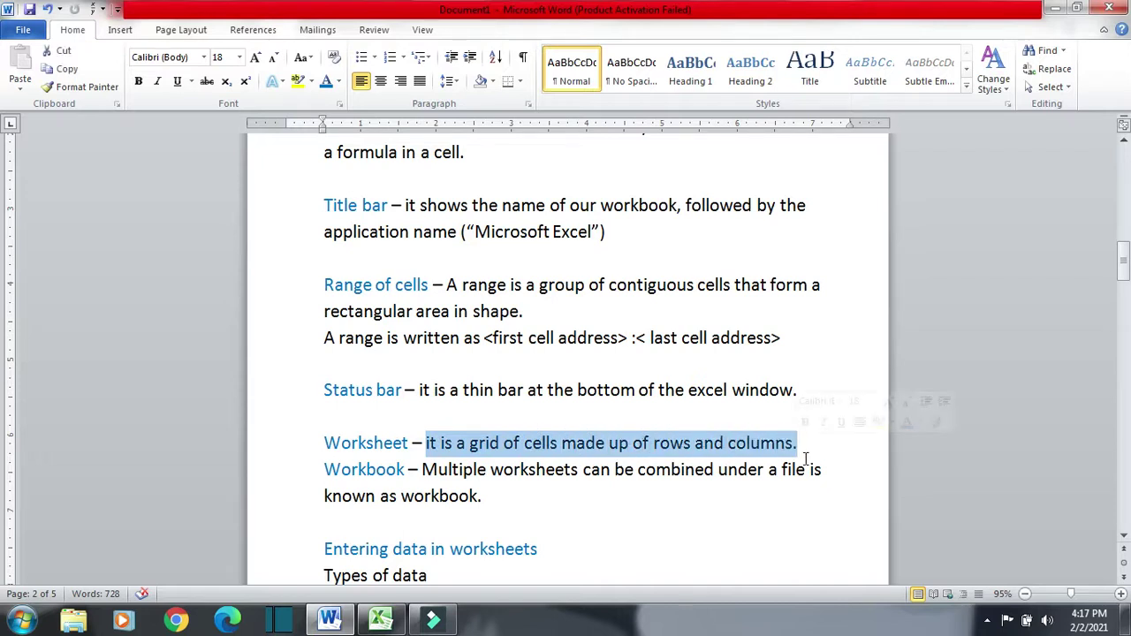
- In Excel, select column F and row 4 on Sheet3 to show the worksheet grid, and open Sheet2
{"action": "left_click", "coordinate": [380, 621]}
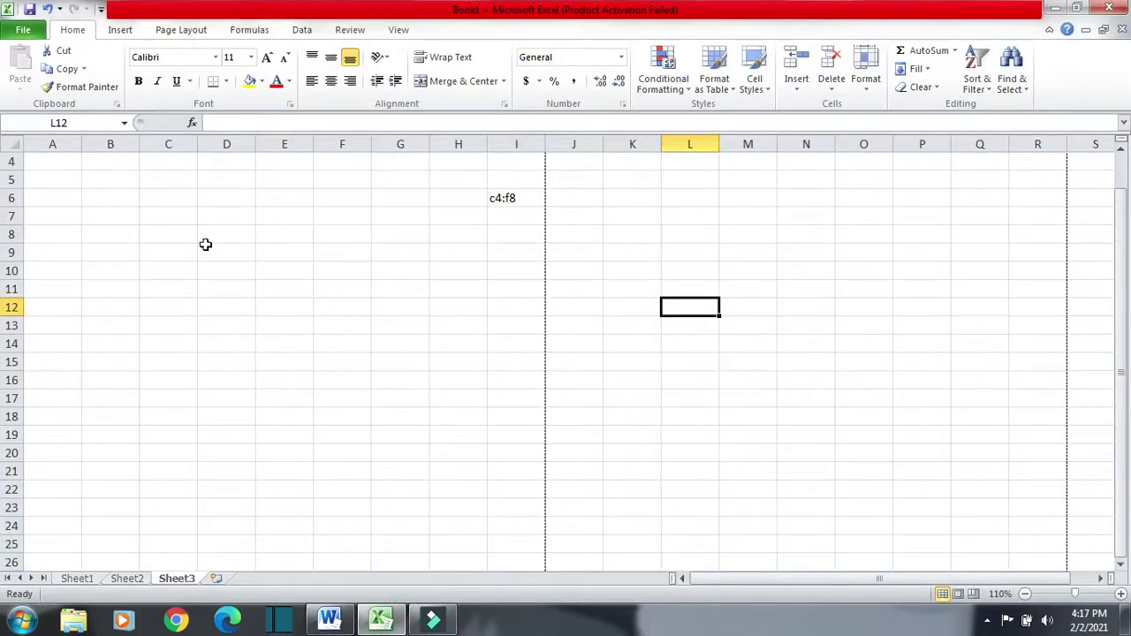
{"action": "left_click", "coordinate": [345, 144]}
{"action": "left_click", "coordinate": [23, 167]}
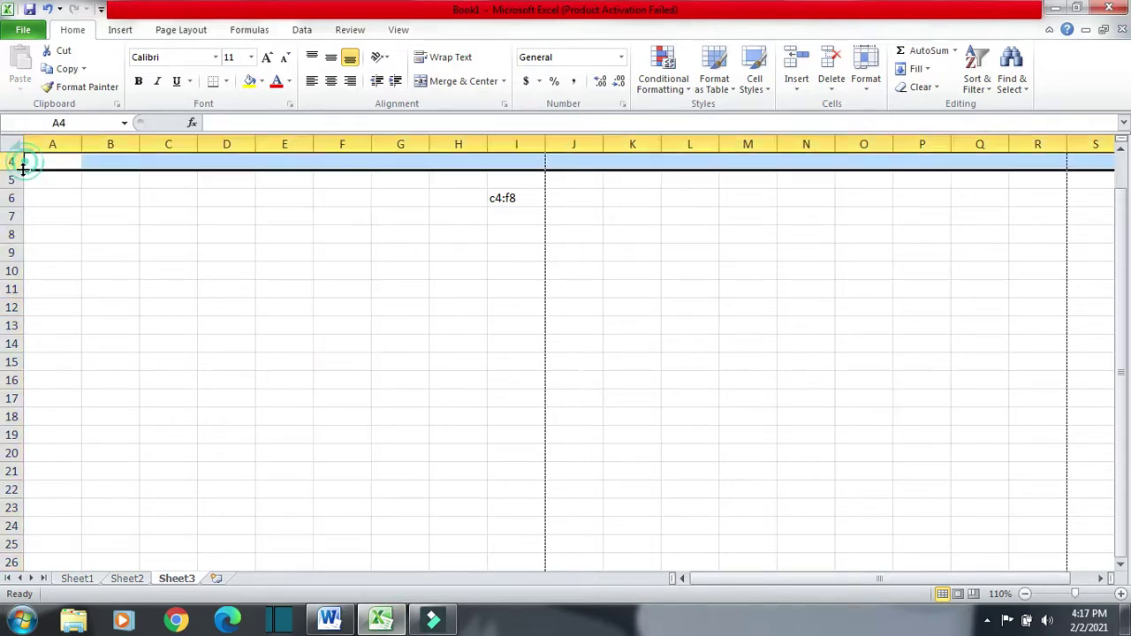
{"action": "scroll", "coordinate": [23, 168], "scroll_direction": "up", "scroll_amount": 1}
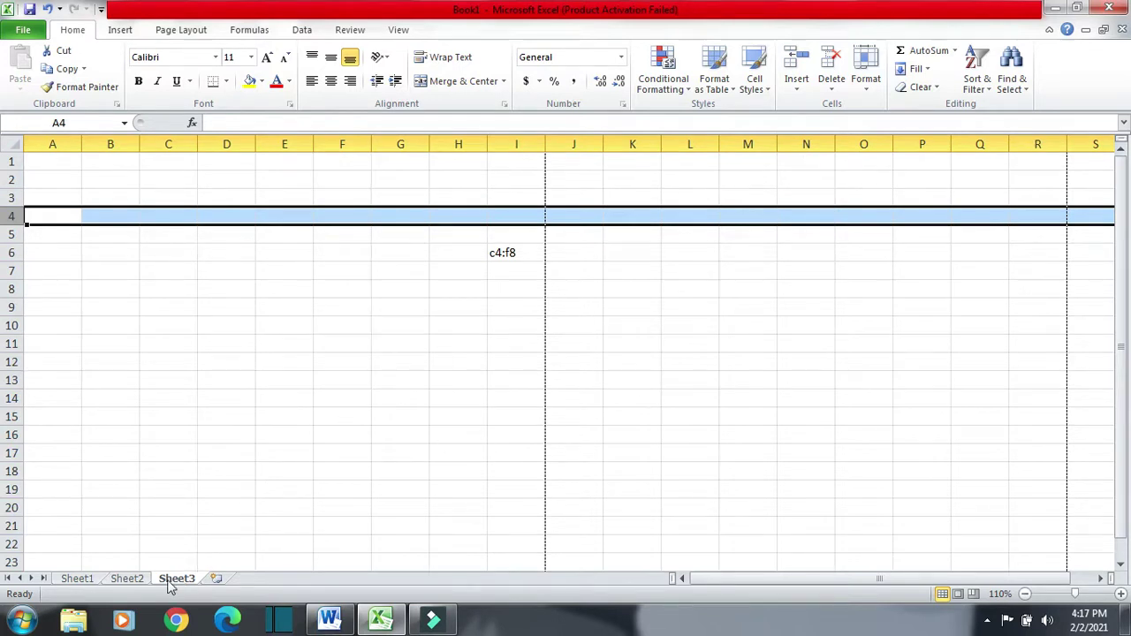
{"action": "left_click", "coordinate": [127, 579]}
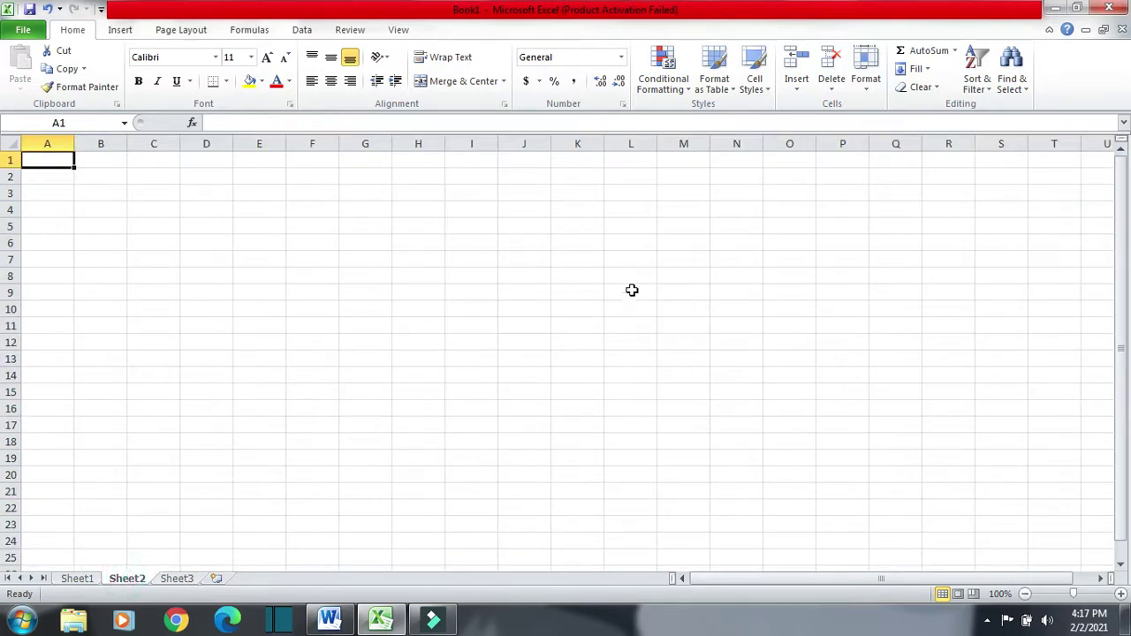
- Open Sheet1, and in the Word notes highlight the Workbook definition "Multiple worksheets can be combined under a file is known as workbook."
{"action": "left_click", "coordinate": [72, 579]}
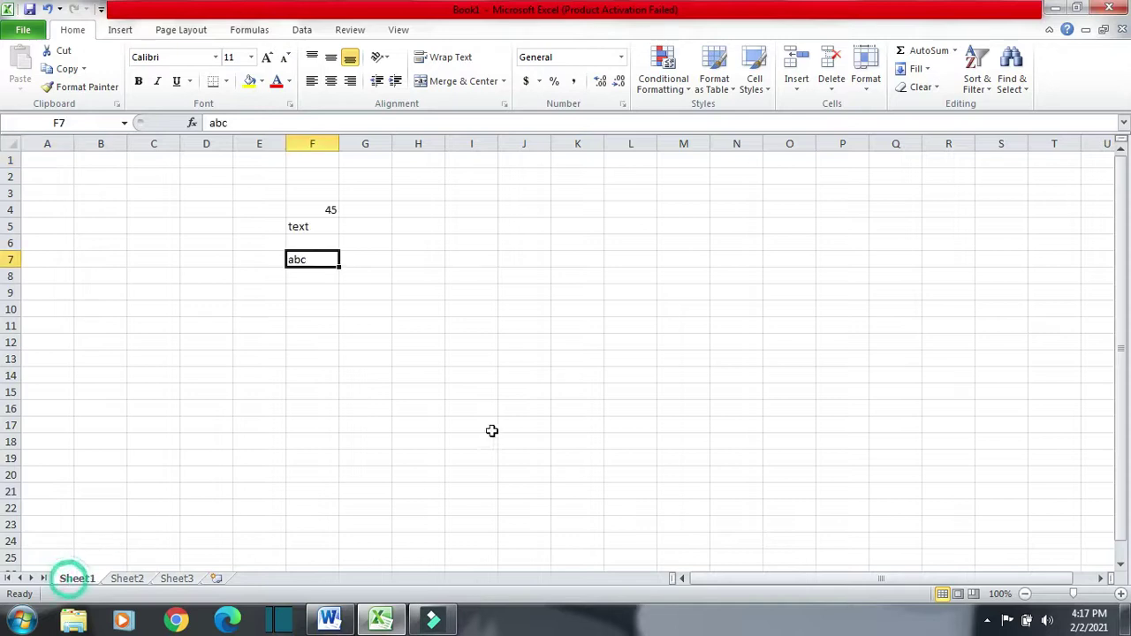
{"action": "left_click", "coordinate": [329, 618]}
{"action": "scroll", "coordinate": [464, 415], "scroll_direction": "down", "scroll_amount": 1}
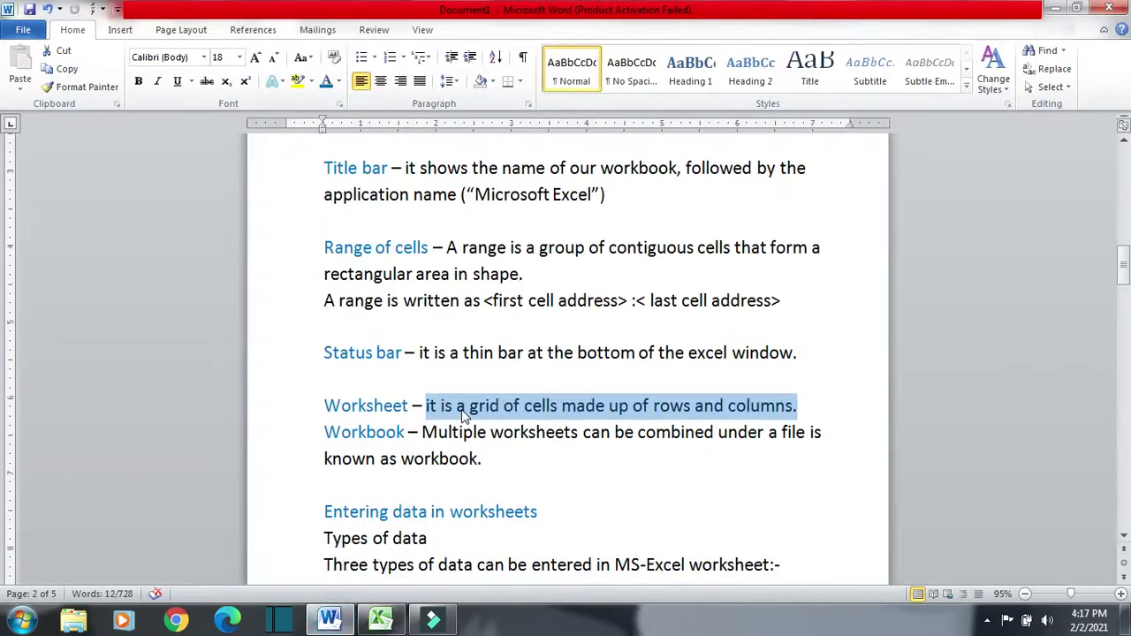
{"action": "left_click_drag", "start_coordinate": [409, 434], "coordinate": [834, 462]}
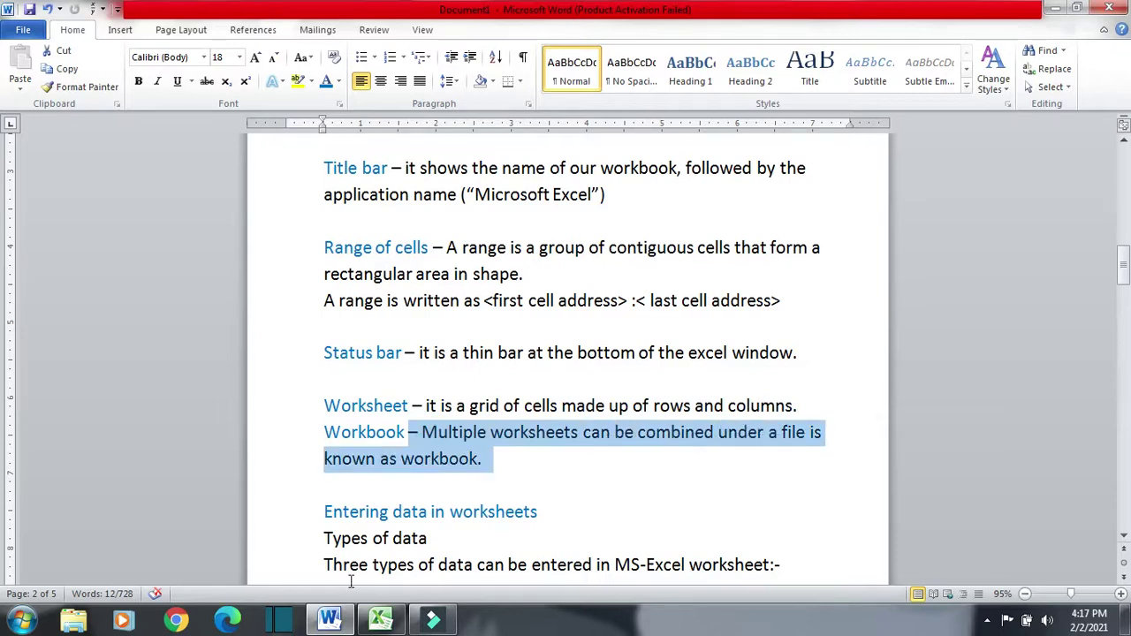
- In Excel, add two new worksheets after Sheet3
{"action": "left_click", "coordinate": [380, 619]}
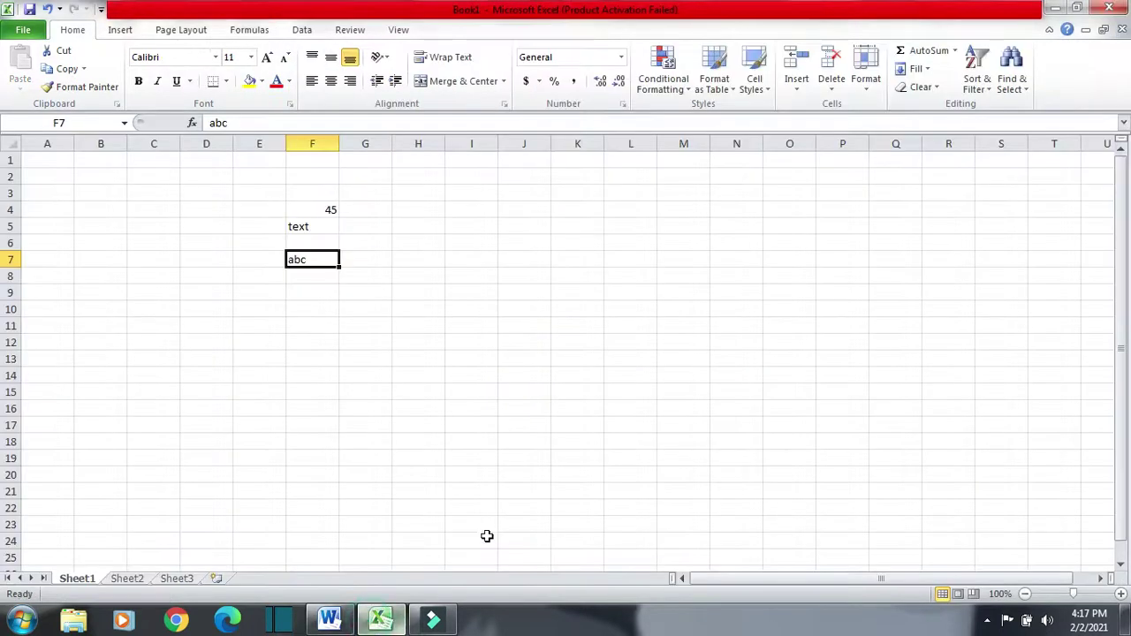
{"action": "left_click", "coordinate": [220, 580]}
{"action": "left_click", "coordinate": [263, 579]}
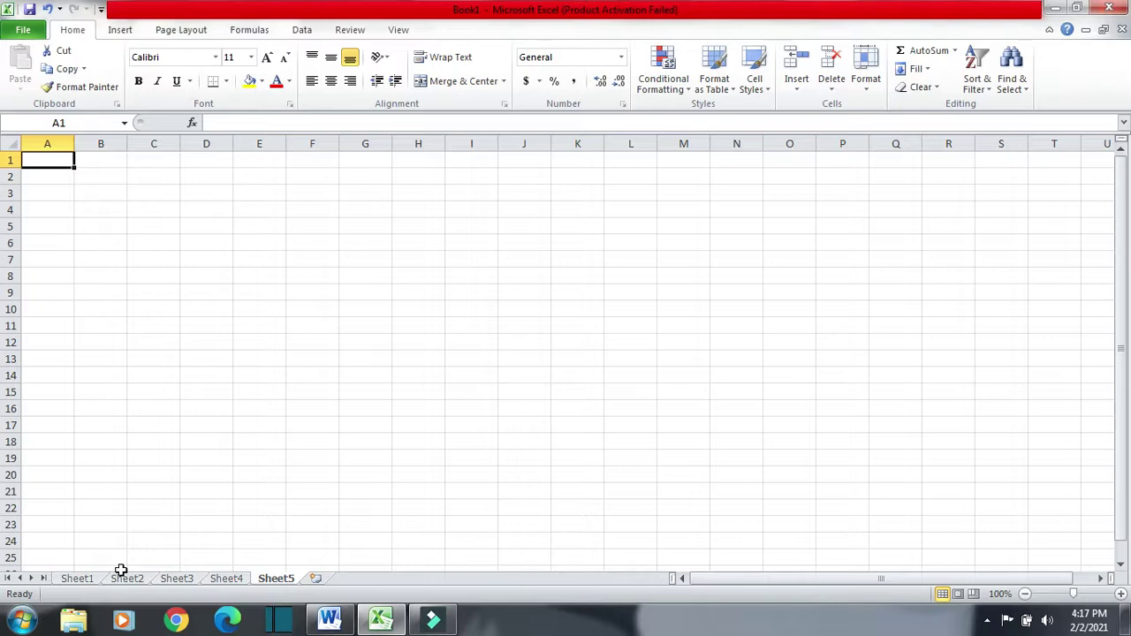
- In the Word notes, highlight "Types of data" and the line "Three types of data can be entered in MS-Excel worksheet:-"
{"action": "left_click", "coordinate": [329, 619]}
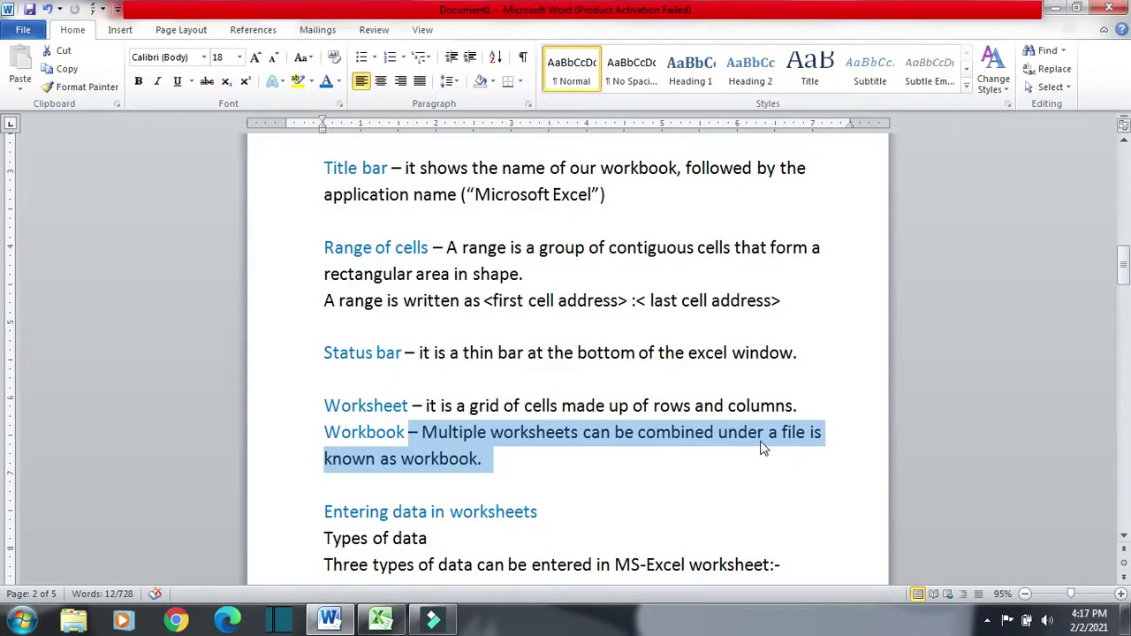
{"action": "left_click", "coordinate": [521, 470]}
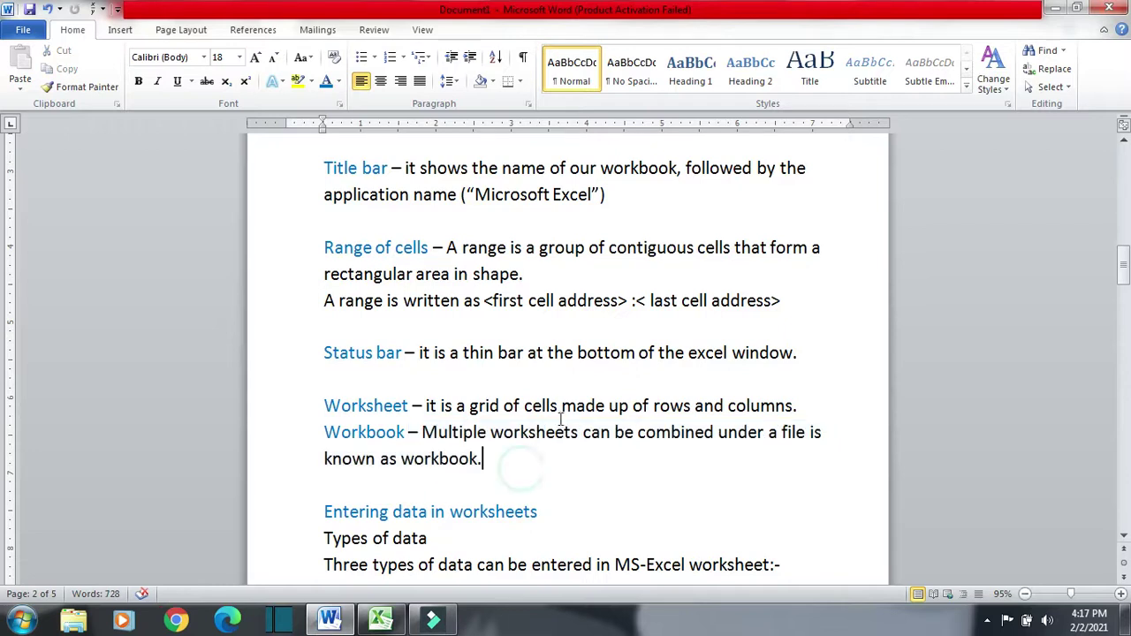
{"action": "scroll", "coordinate": [557, 421], "scroll_direction": "down", "scroll_amount": 2}
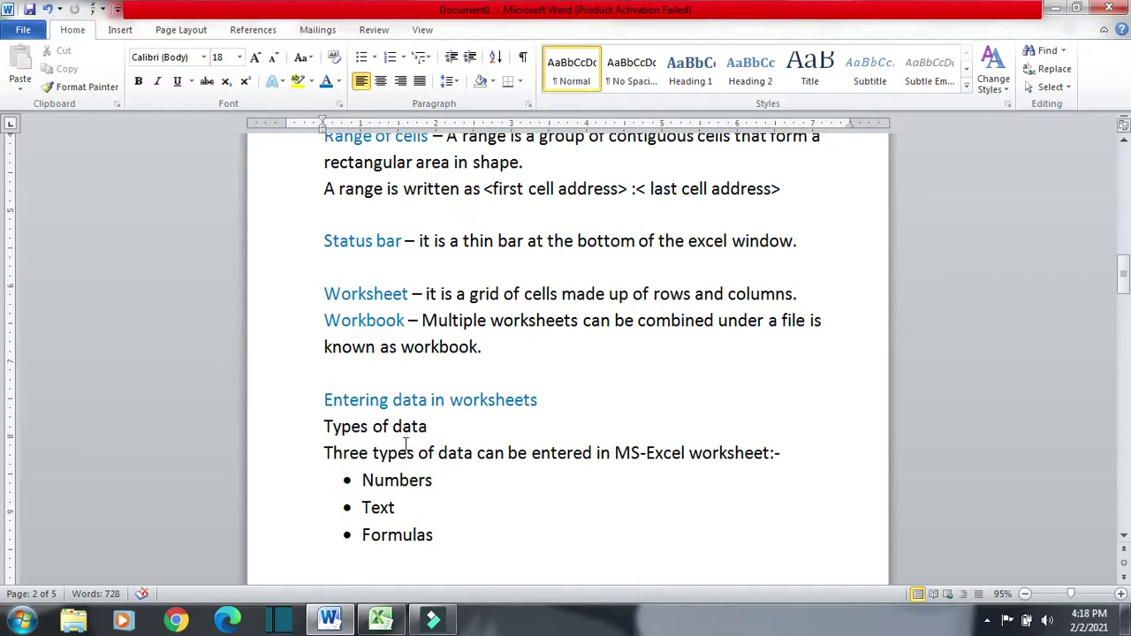
{"action": "left_click_drag", "start_coordinate": [318, 428], "coordinate": [480, 442]}
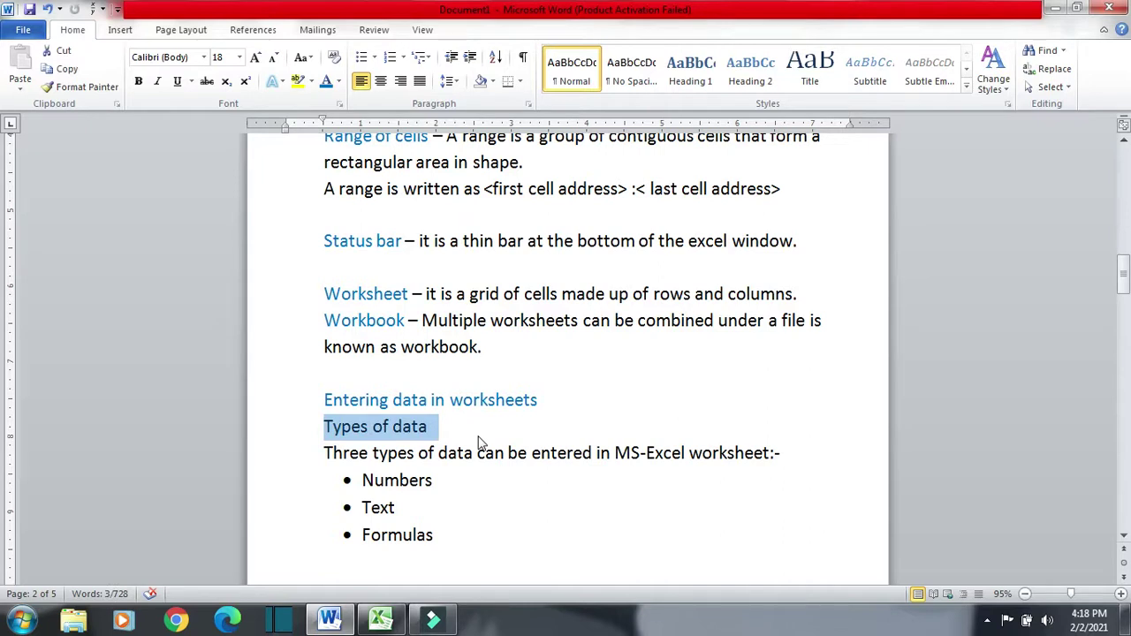
{"action": "left_click_drag", "start_coordinate": [319, 460], "coordinate": [532, 495]}
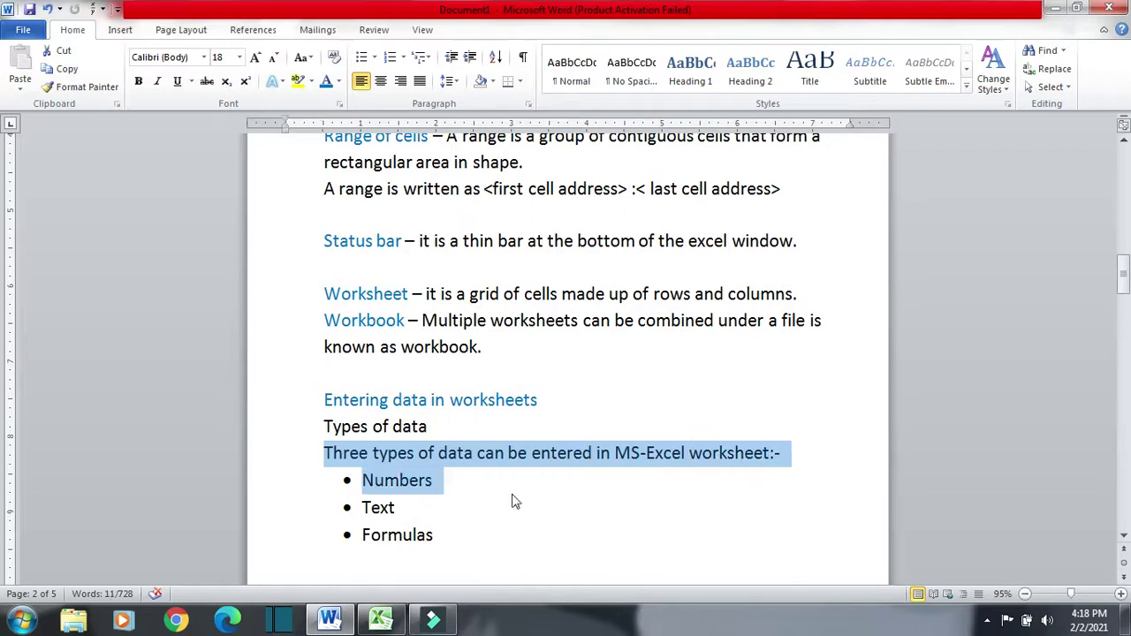
- Highlight the bullets Numbers, Text and Formulas one after another in the list of data types
{"action": "left_click", "coordinate": [449, 487]}
{"action": "left_click_drag", "start_coordinate": [436, 481], "coordinate": [361, 480]}
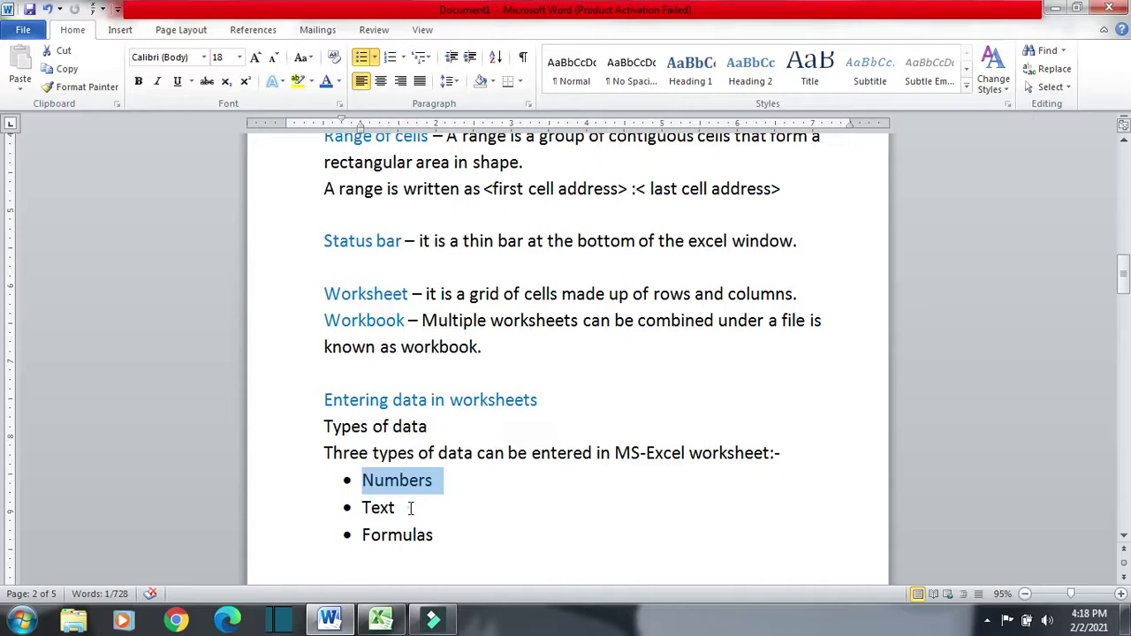
{"action": "left_click_drag", "start_coordinate": [410, 508], "coordinate": [364, 510]}
{"action": "left_click", "coordinate": [454, 535]}
{"action": "left_click_drag", "start_coordinate": [454, 536], "coordinate": [360, 536]}
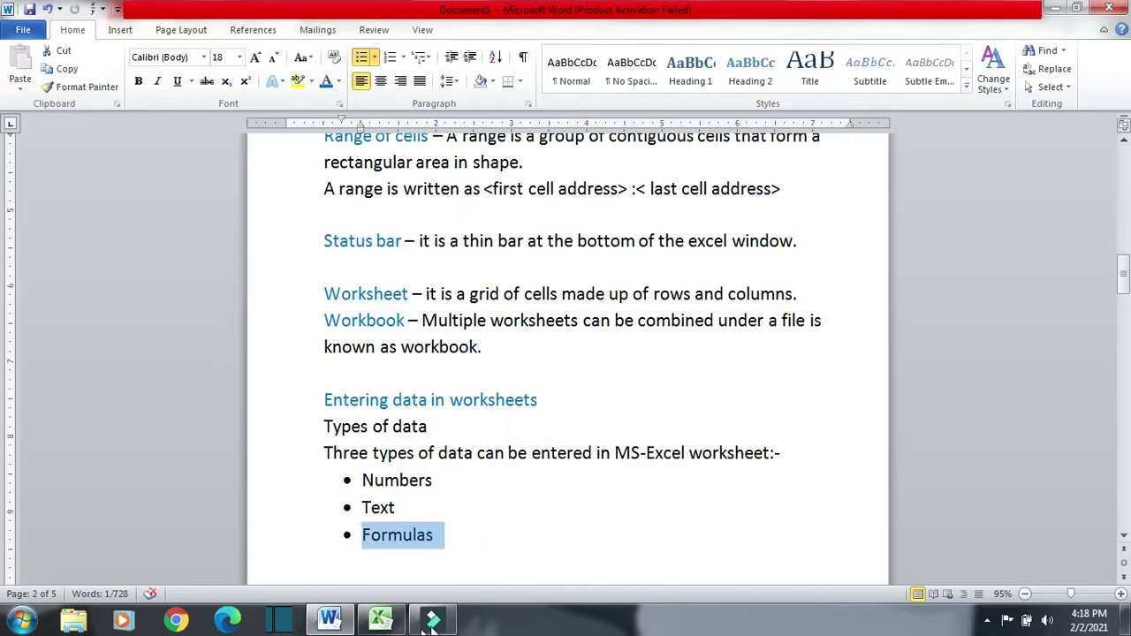
- In Excel, enter the number 25 in E8 and the word "text" in E9 on Sheet5
{"action": "left_click", "coordinate": [381, 621]}
{"action": "left_click", "coordinate": [245, 275]}
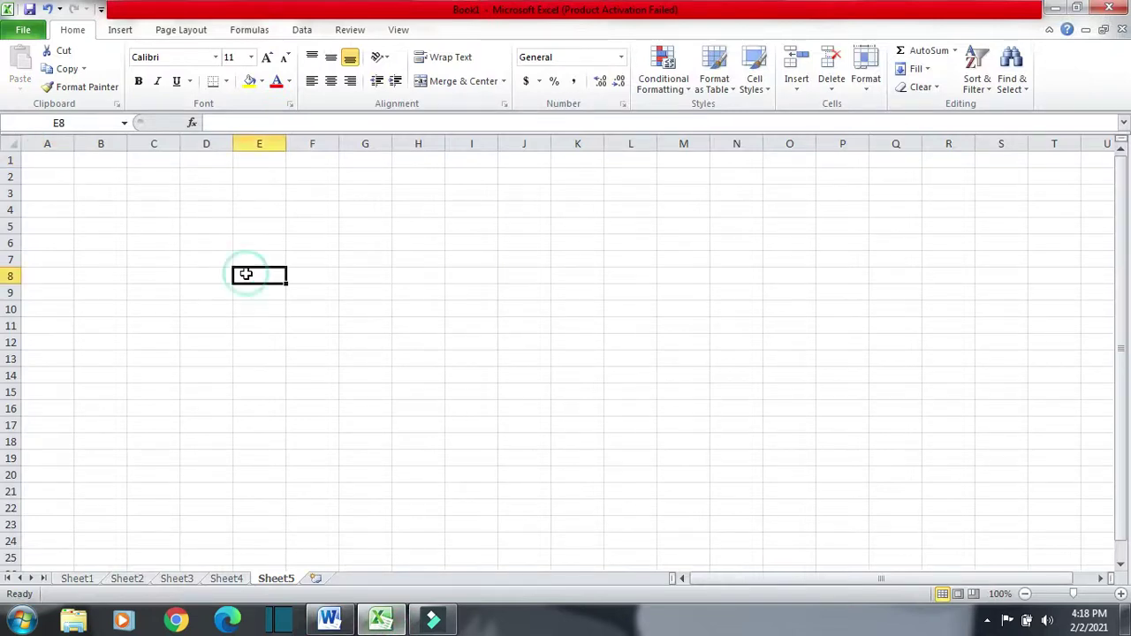
{"action": "type", "text": "25"}
{"action": "key", "text": "Return"}
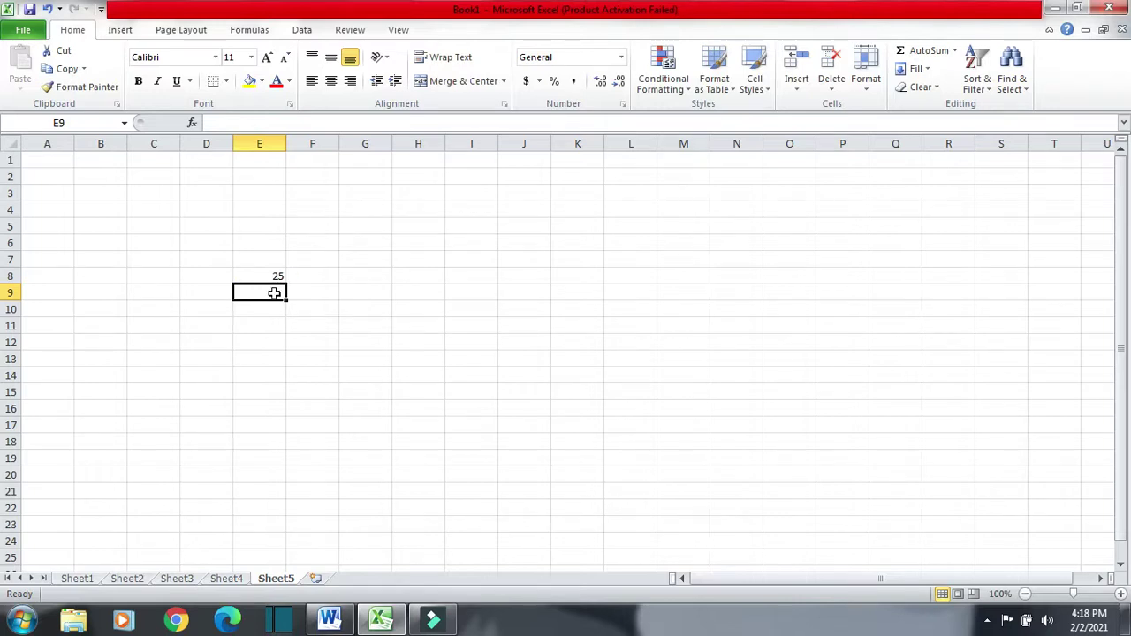
{"action": "type", "text": "text"}
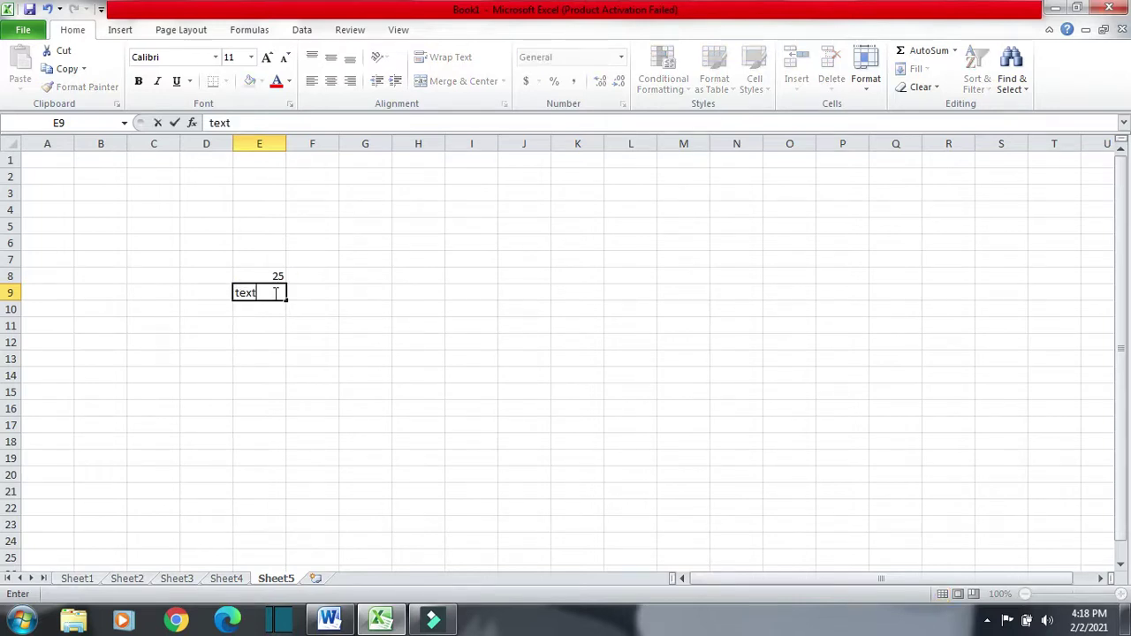
{"action": "key", "text": "Return"}
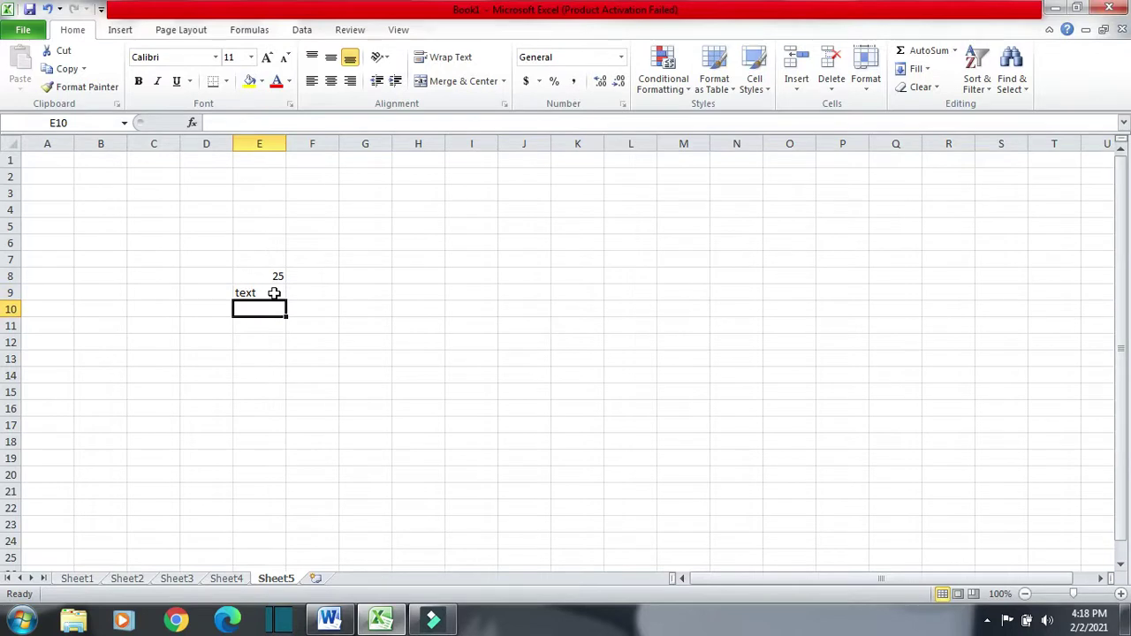
- After checking the Formulas bullet in Word, enter the formula =B3+B4 in cell F12 of Sheet5 in Excel and reselect that cell
{"action": "left_click", "coordinate": [329, 619]}
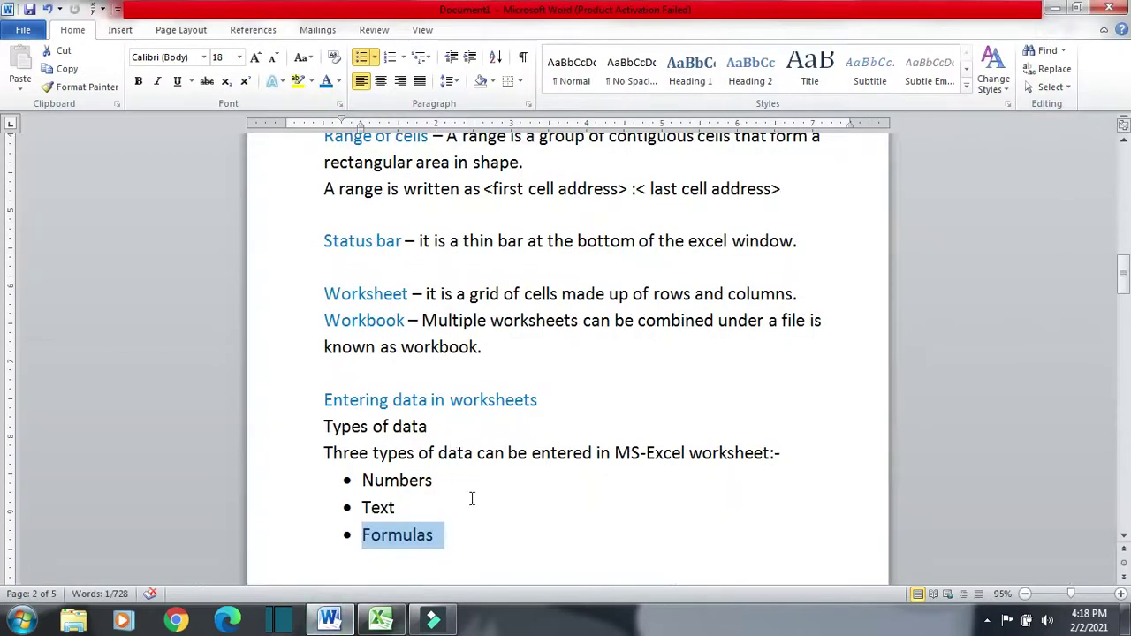
{"action": "left_click", "coordinate": [381, 619]}
{"action": "left_click", "coordinate": [332, 345]}
{"action": "type", "text": "=b3+b4"}
{"action": "key", "text": "Return"}
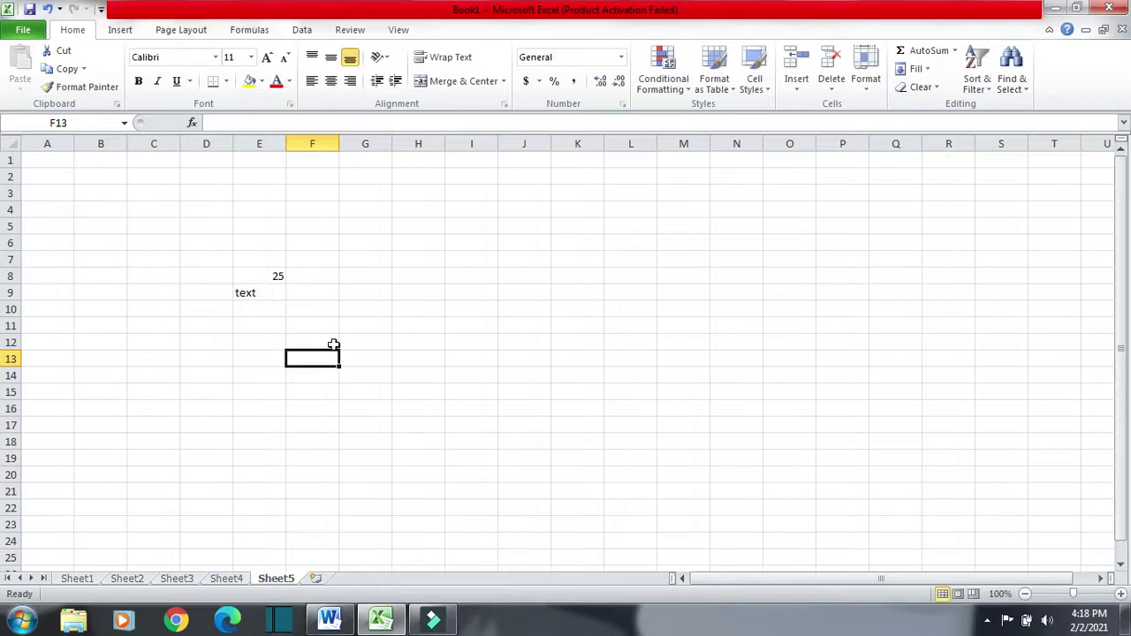
{"action": "left_click", "coordinate": [333, 345]}
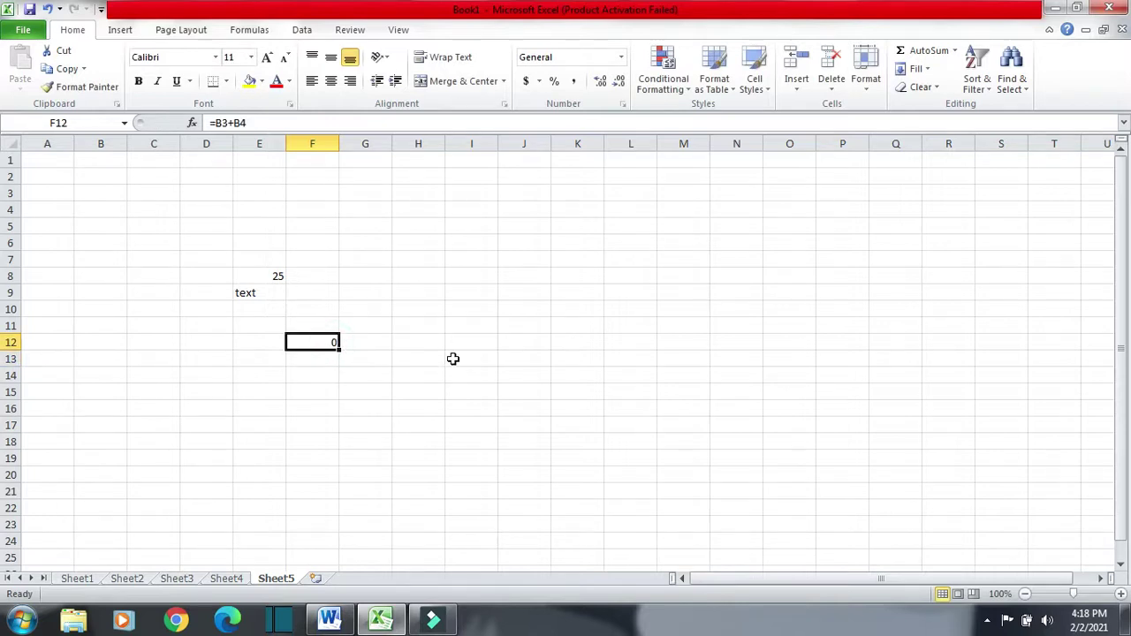
- In the Word notes, highlight the Numbers heading and add a full stop after "These are numeric entries used in calculations"
{"action": "key", "text": "alt+Tab"}
{"action": "scroll", "coordinate": [522, 402], "scroll_direction": "down", "scroll_amount": 2}
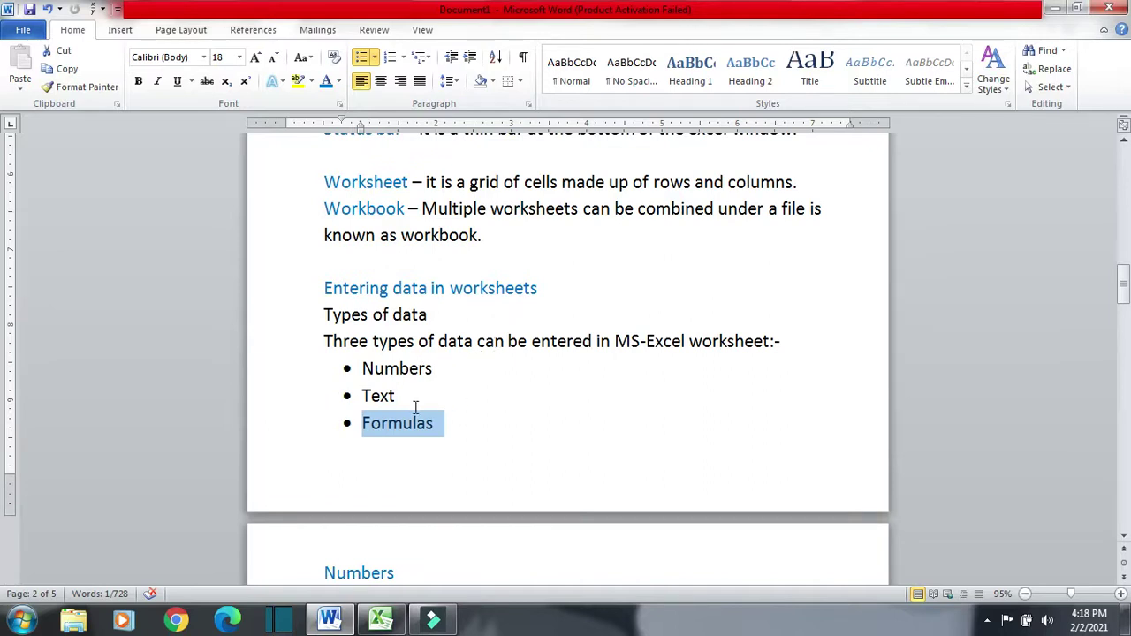
{"action": "scroll", "coordinate": [494, 398], "scroll_direction": "down", "scroll_amount": 3}
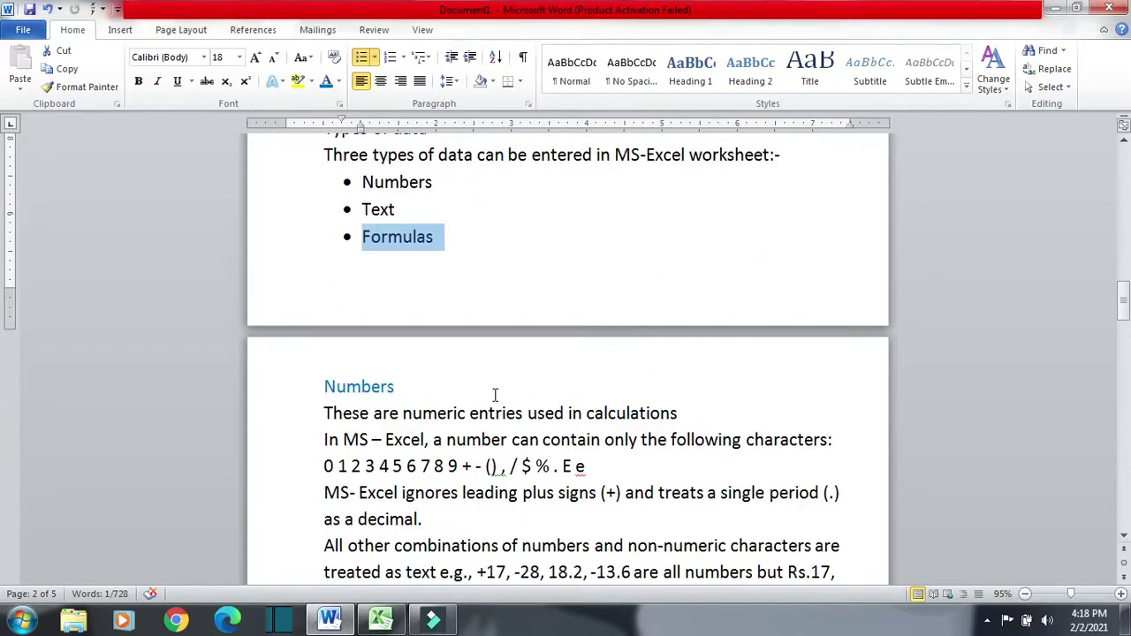
{"action": "left_click_drag", "start_coordinate": [405, 387], "coordinate": [314, 386]}
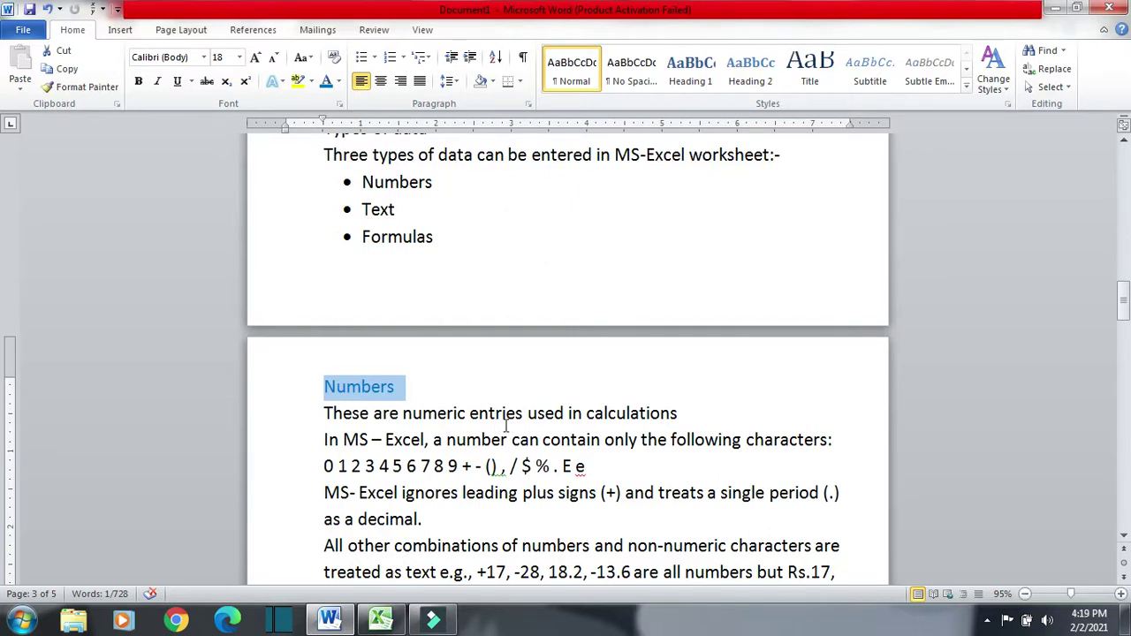
{"action": "left_click", "coordinate": [683, 413]}
{"action": "type", "text": "."}
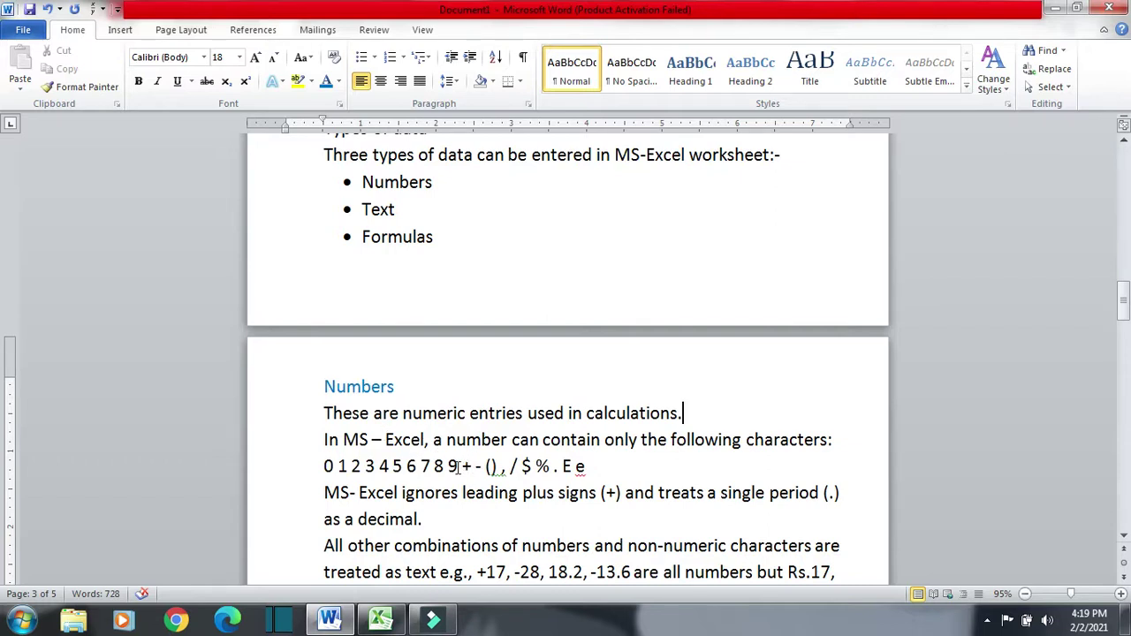
- In Excel, enter 25, +25 and -23 in cells H11 to H13 of Sheet5, and select these cells to show the number entries
{"action": "left_click", "coordinate": [394, 617]}
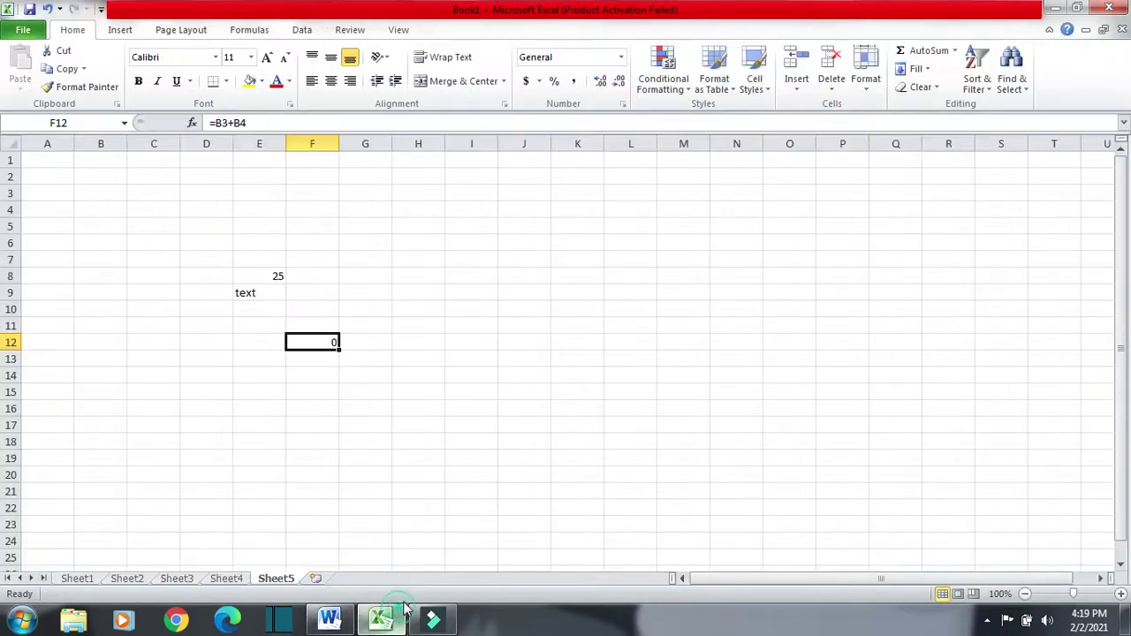
{"action": "left_click", "coordinate": [412, 325]}
{"action": "type", "text": "25"}
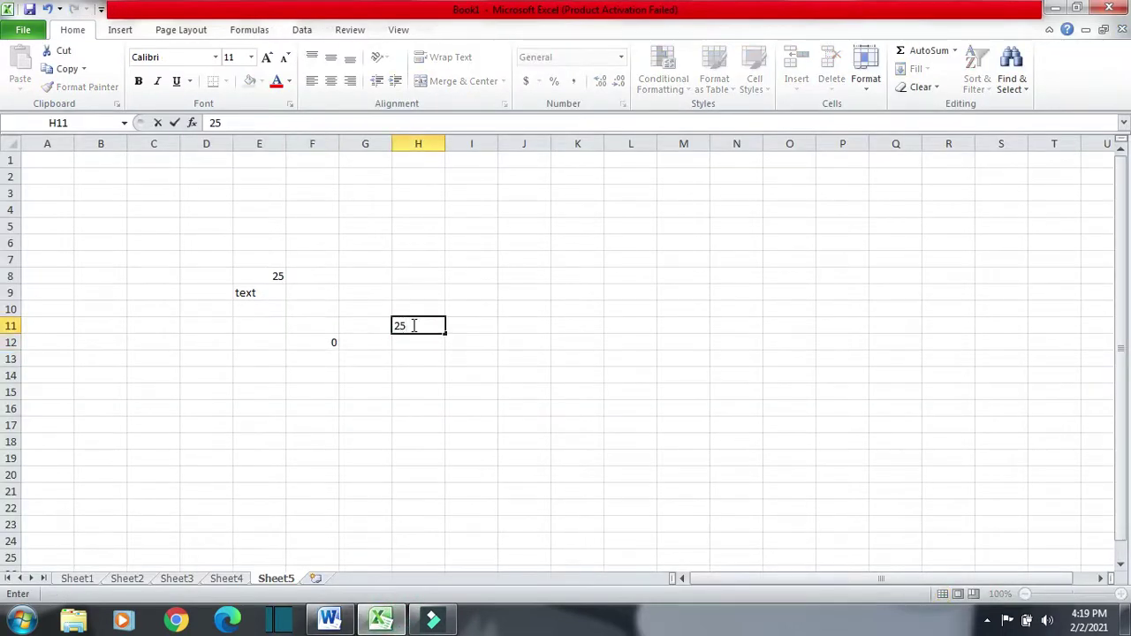
{"action": "key", "text": "Return"}
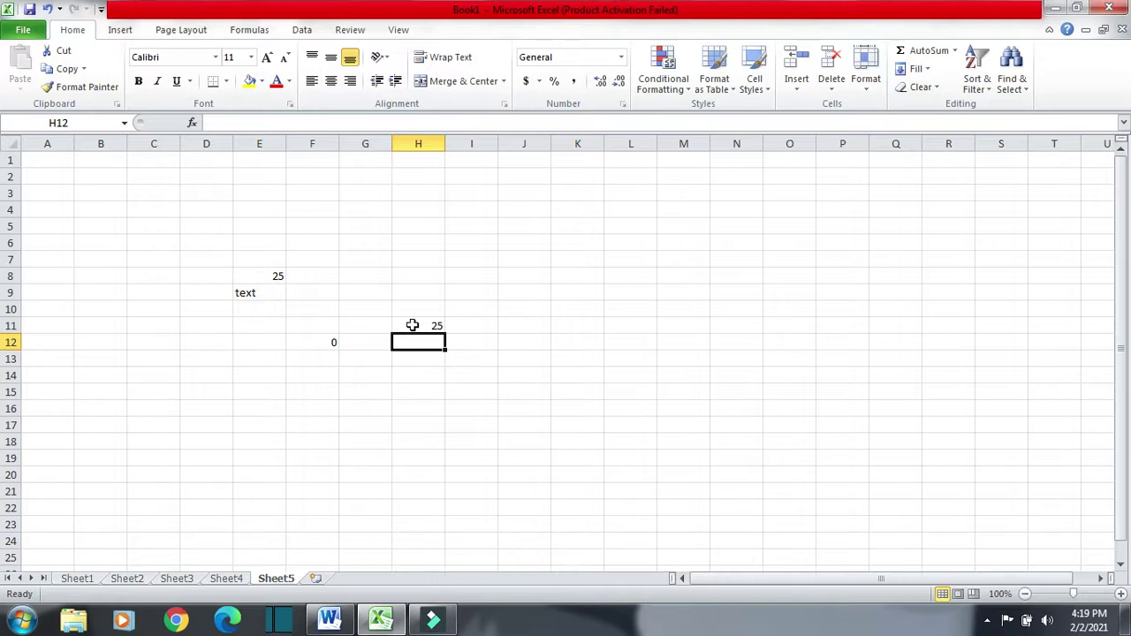
{"action": "type", "text": "+25"}
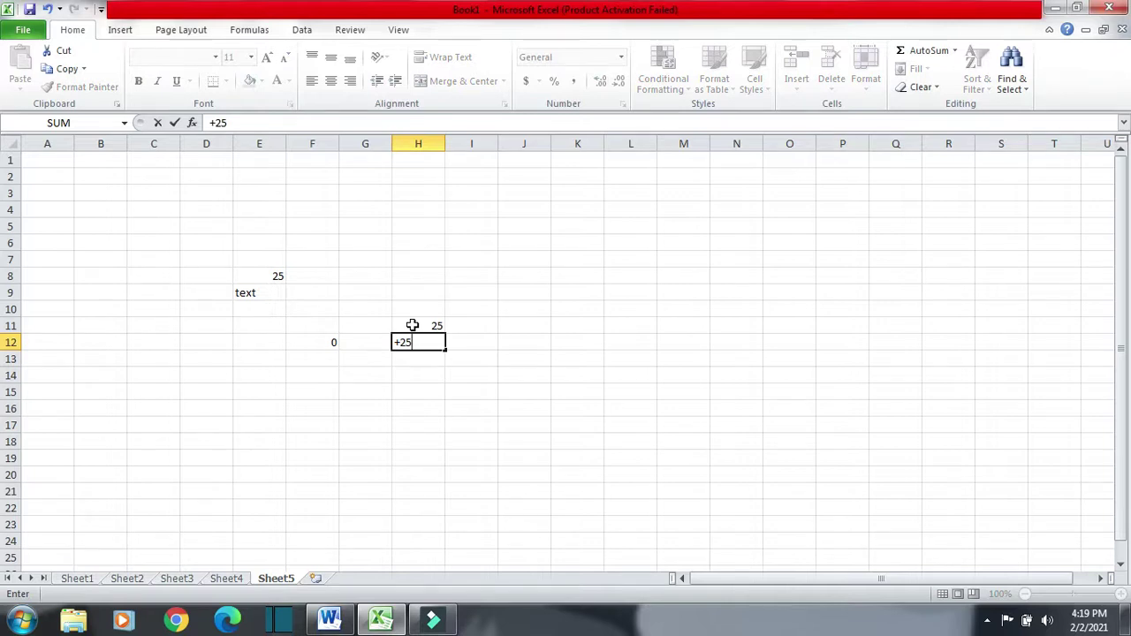
{"action": "key", "text": "Return"}
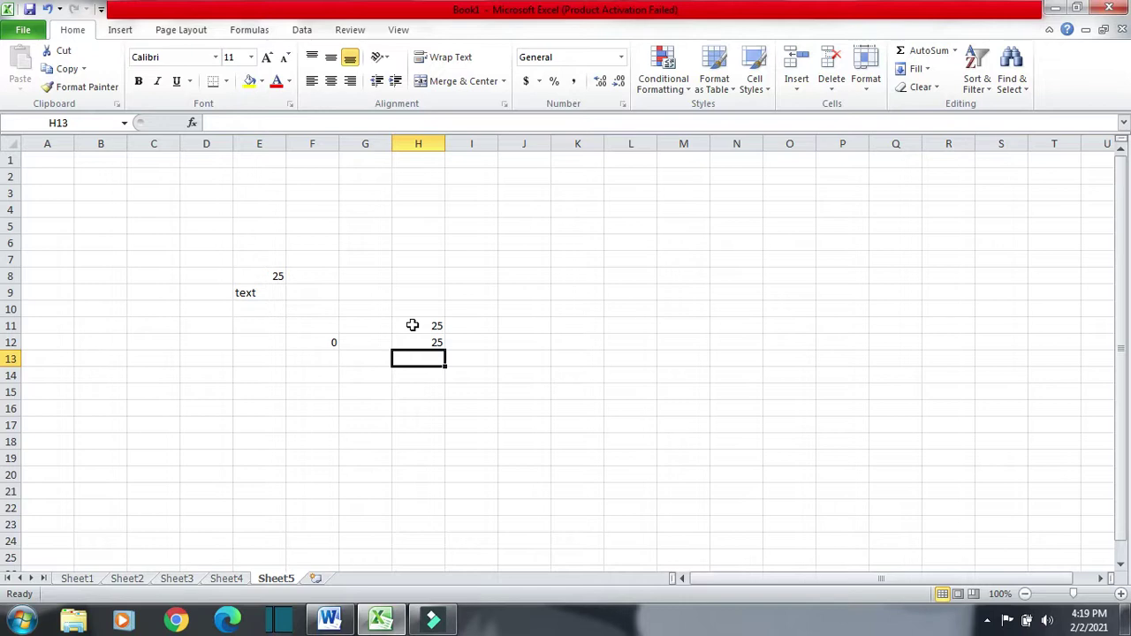
{"action": "type", "text": "-23"}
{"action": "key", "text": "Return"}
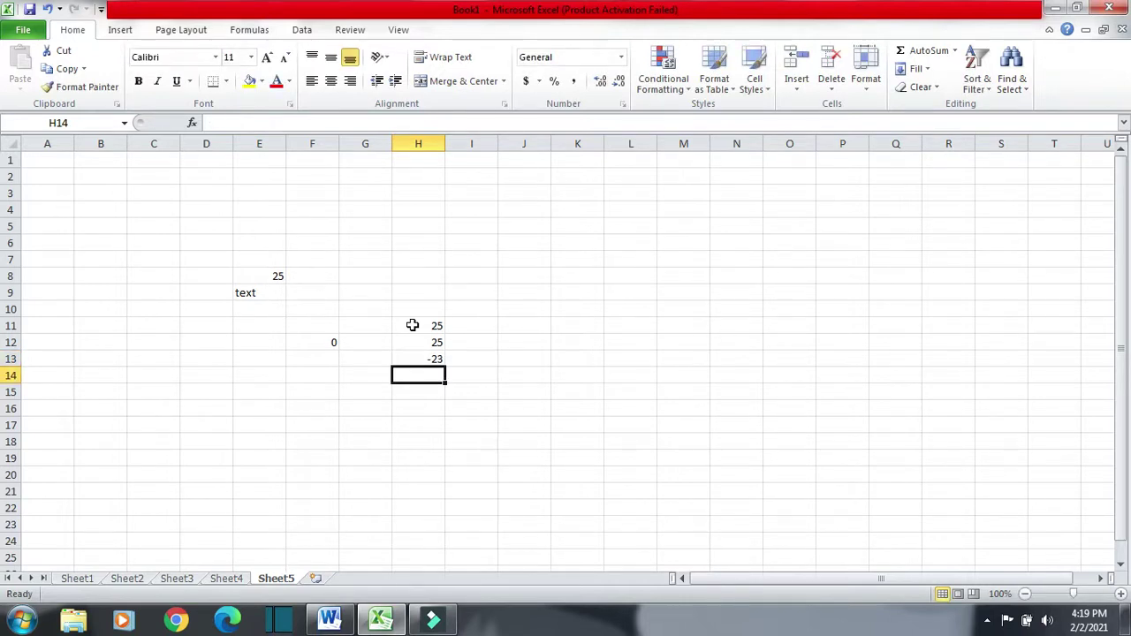
{"action": "left_click_drag", "start_coordinate": [412, 326], "coordinate": [418, 358]}
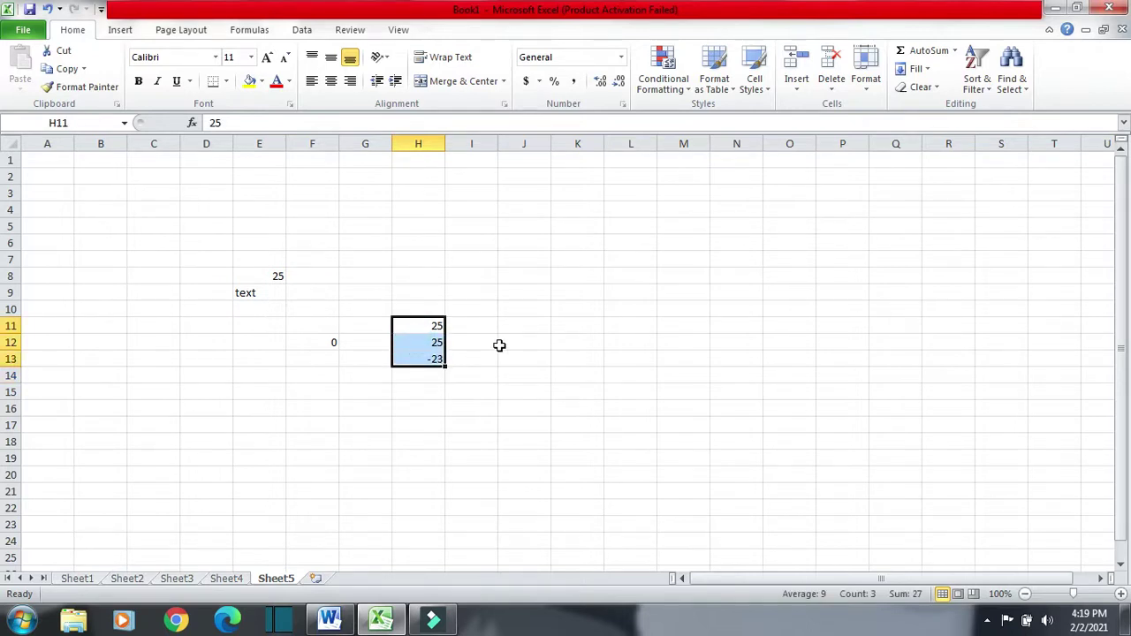
{"action": "left_click", "coordinate": [434, 357]}
- In the Word notes, highlight the comma and the % sign in the list of characters allowed in numbers
{"action": "key", "text": "alt+Tab"}
{"action": "scroll", "coordinate": [574, 359], "scroll_direction": "down", "scroll_amount": 1}
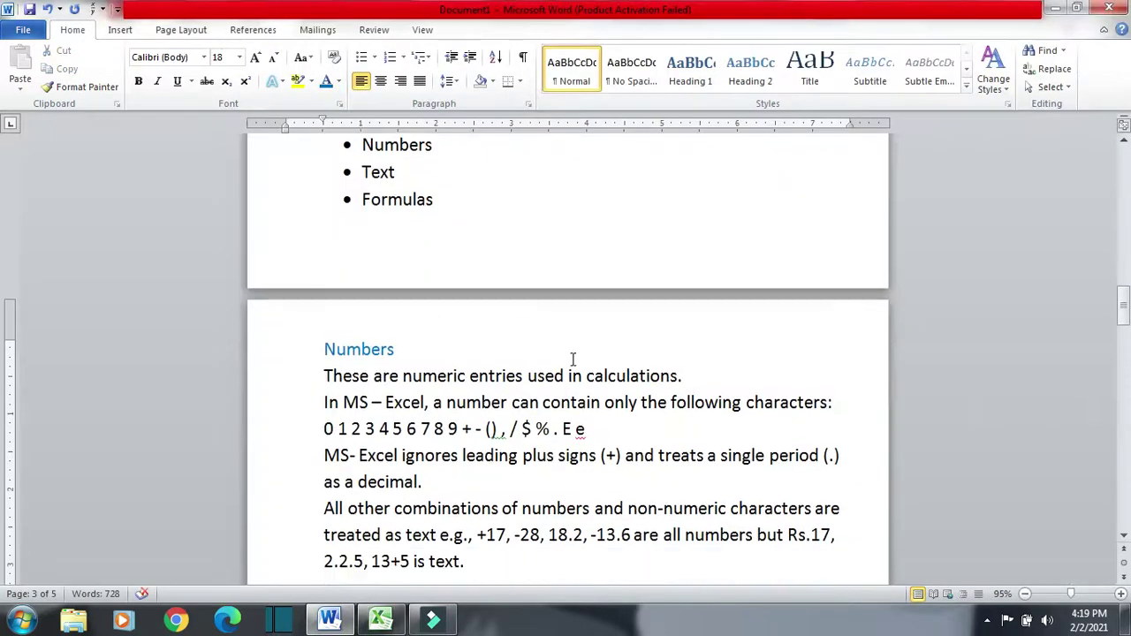
{"action": "left_click_drag", "start_coordinate": [478, 430], "coordinate": [509, 432]}
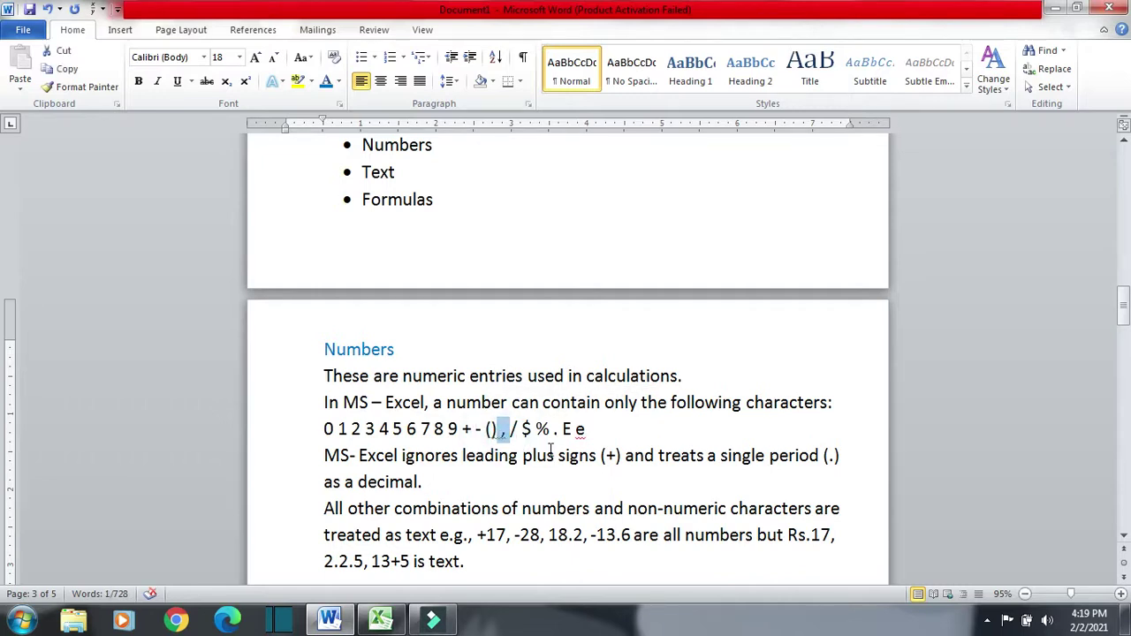
{"action": "left_click_drag", "start_coordinate": [562, 431], "coordinate": [535, 431]}
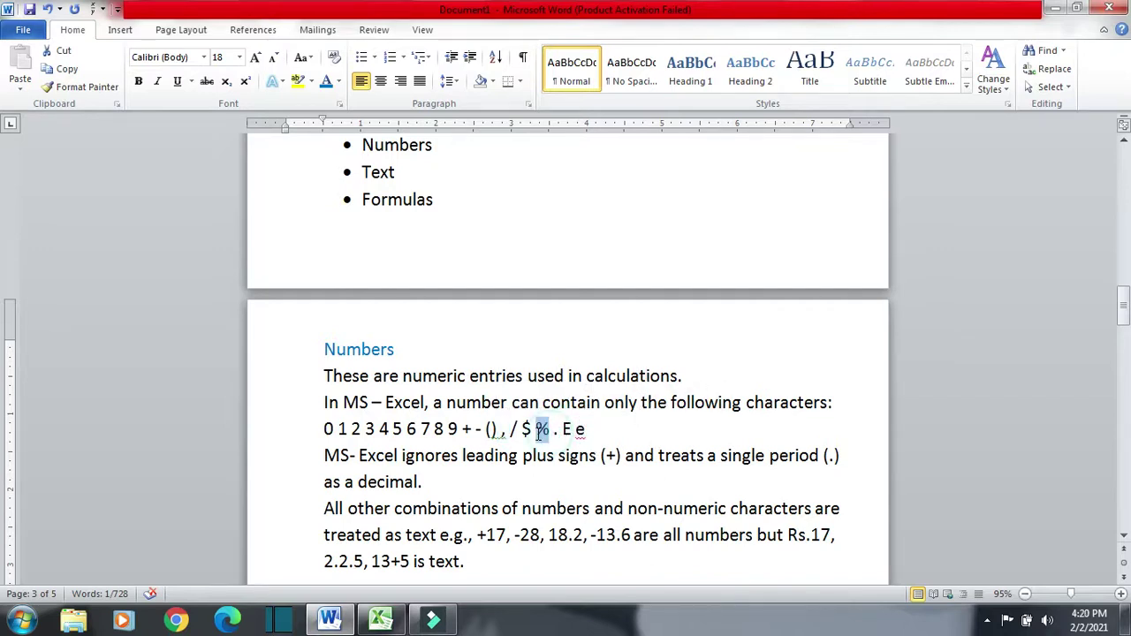
- In Excel, enter 25% in cell K12 of Sheet5 and reselect the cell
{"action": "left_click", "coordinate": [381, 619]}
{"action": "left_click", "coordinate": [563, 342]}
{"action": "type", "text": "25"}
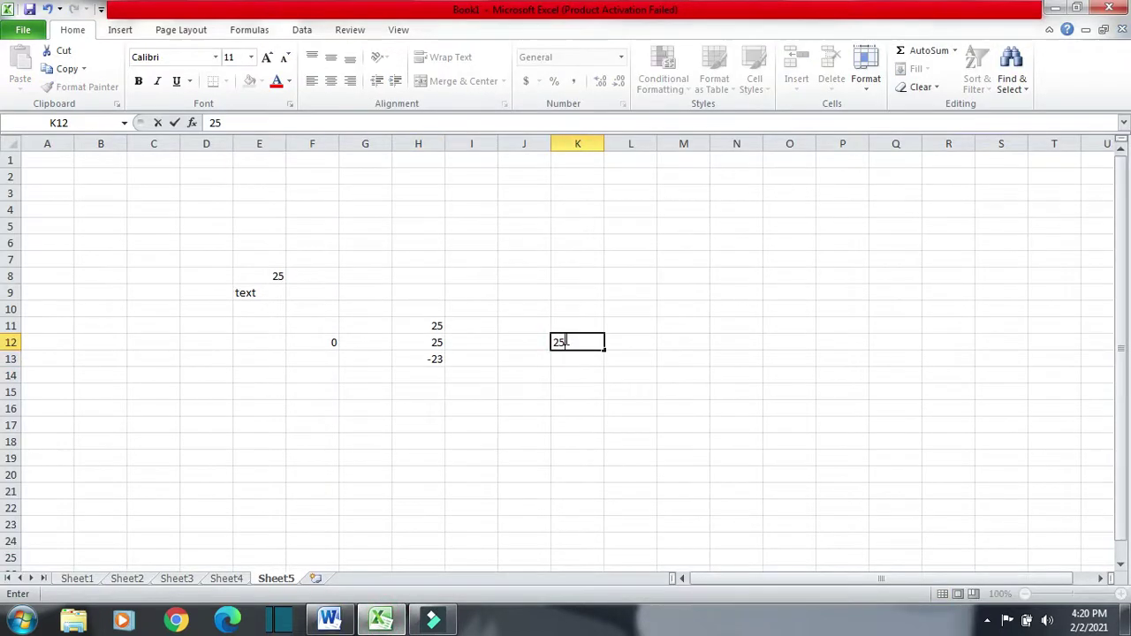
{"action": "type", "text": "%"}
{"action": "left_click", "coordinate": [639, 344]}
{"action": "left_click", "coordinate": [585, 342]}
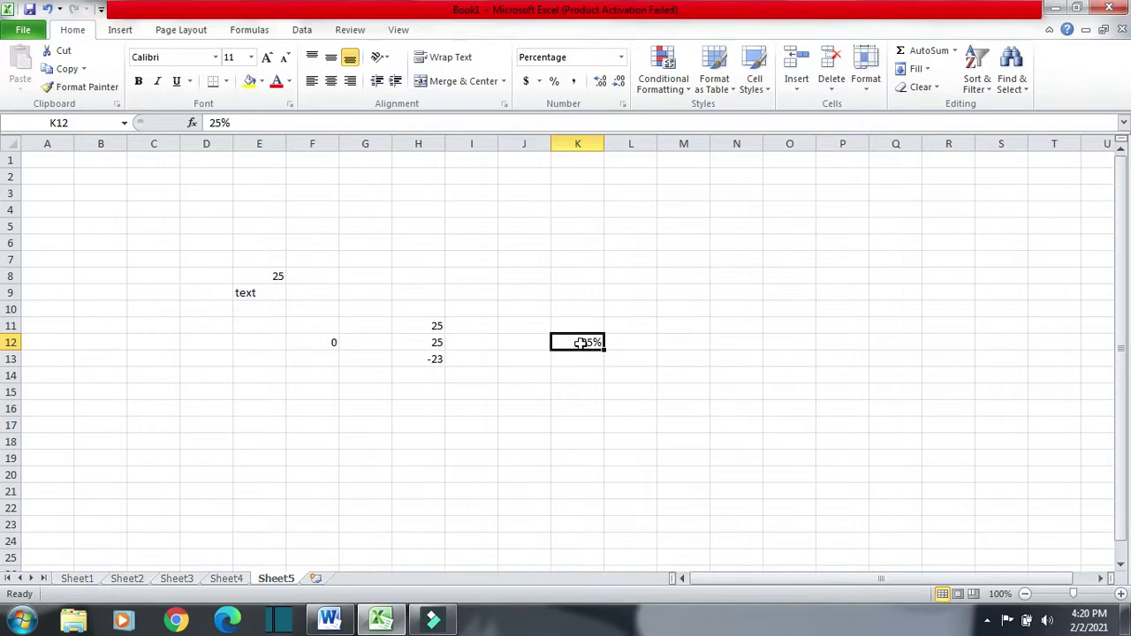
- Switch to the Word notes and highlight "MS- Excel ignores leading plus signs (+)" in the Numbers section
{"action": "key", "text": "alt+Tab"}
{"action": "scroll", "coordinate": [675, 363], "scroll_direction": "down", "scroll_amount": 1}
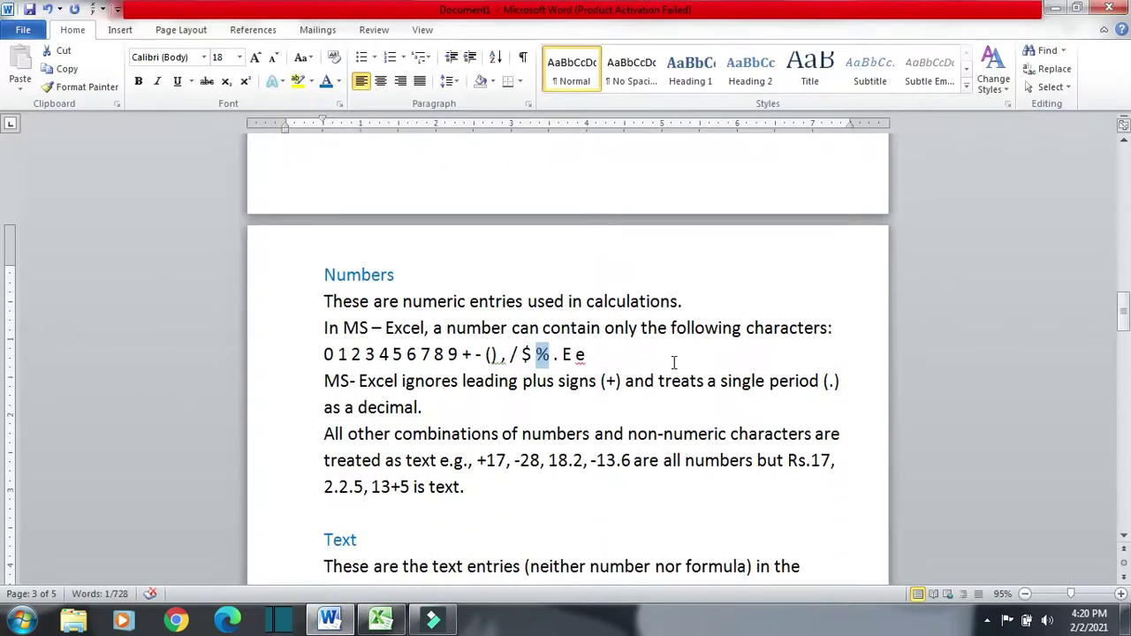
{"action": "left_click_drag", "start_coordinate": [323, 381], "coordinate": [624, 381]}
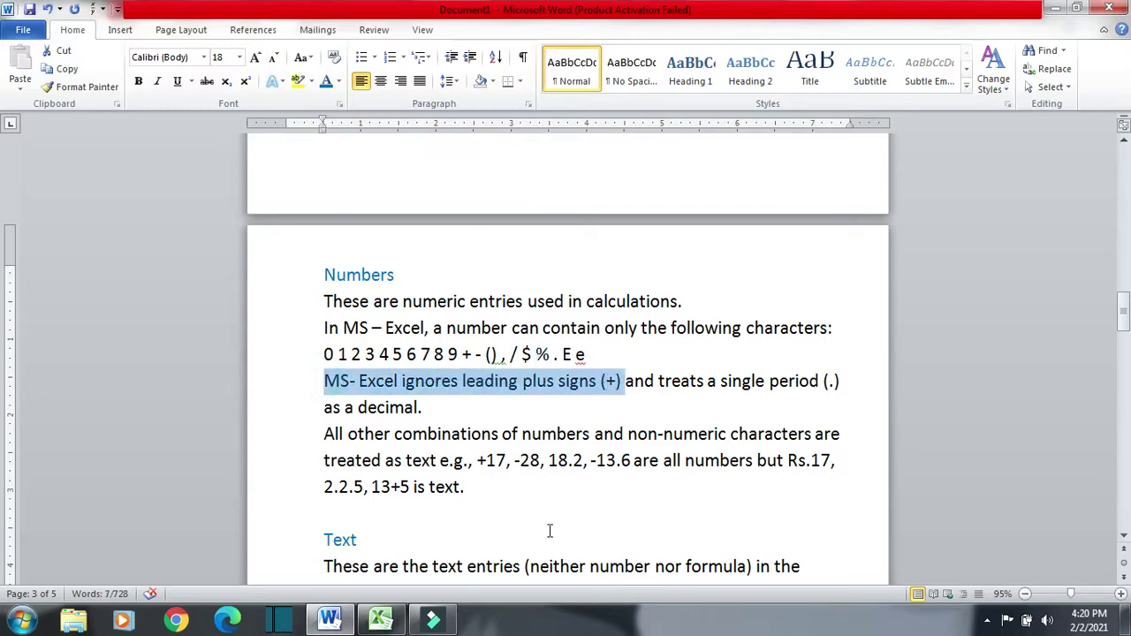
- In Excel, enter +36 in cell H16 of Sheet5 and inspect the cell's content in the formula bar
{"action": "left_click", "coordinate": [382, 619]}
{"action": "left_click", "coordinate": [398, 407]}
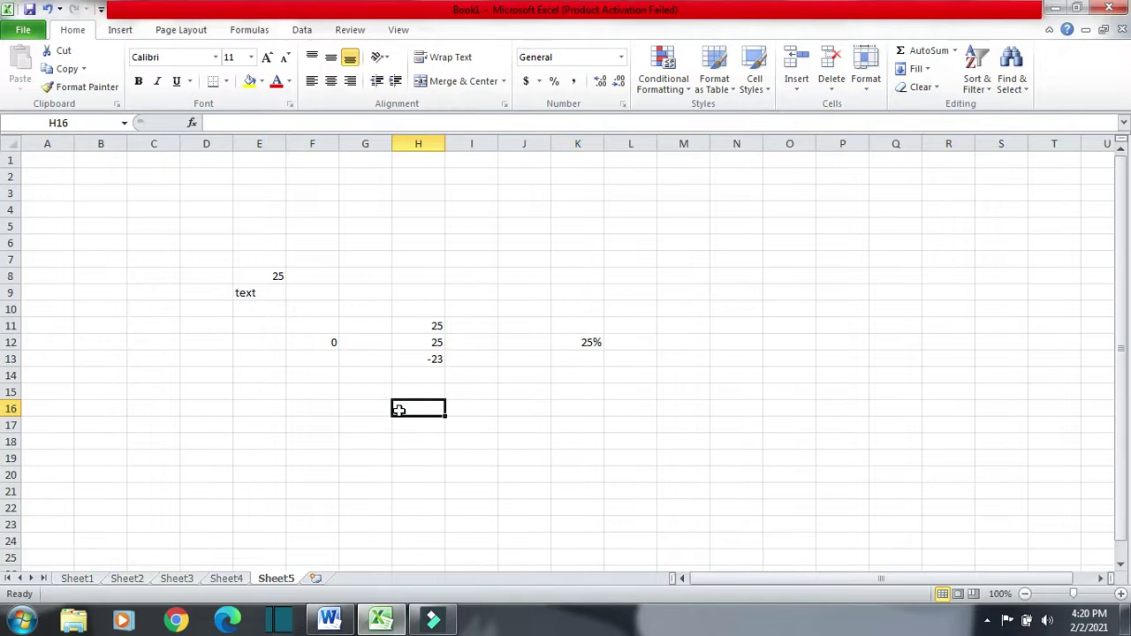
{"action": "type", "text": "+36"}
{"action": "key", "text": "Return"}
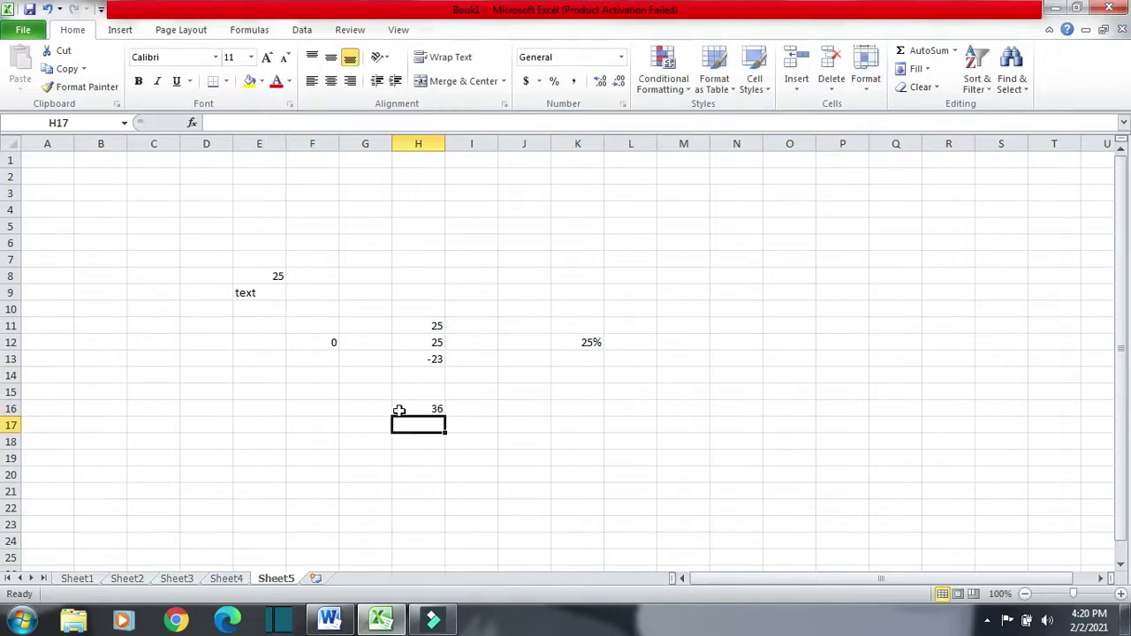
{"action": "left_click", "coordinate": [423, 409]}
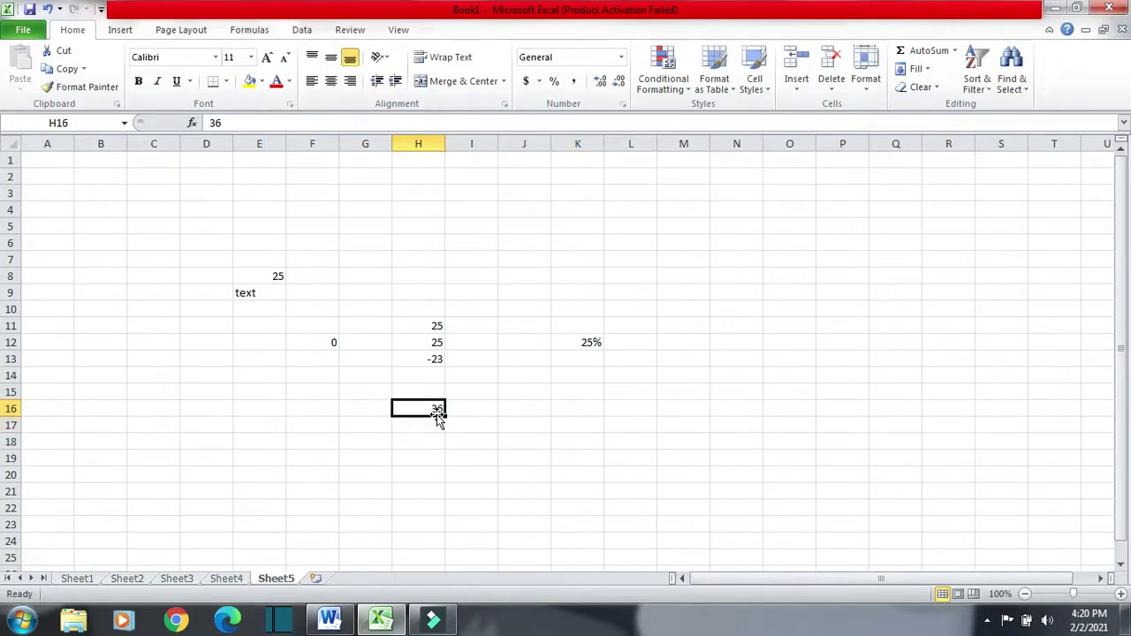
{"action": "double_click", "coordinate": [212, 123]}
{"action": "left_click", "coordinate": [423, 260]}
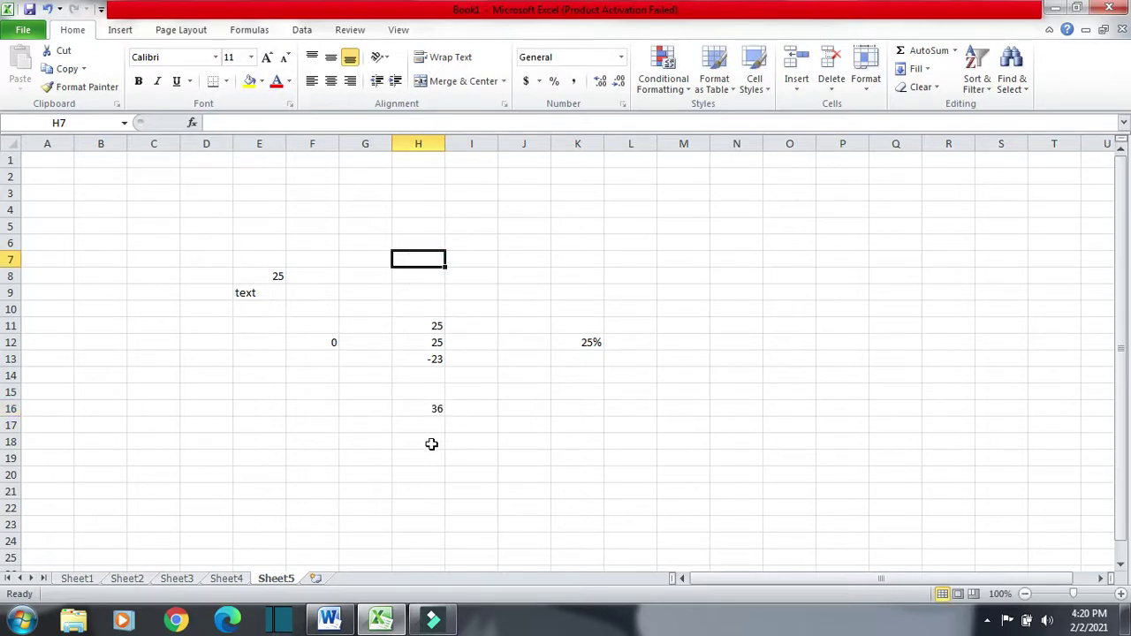
- Enter -25 in cell H17 as an example of a negative number
{"action": "left_click", "coordinate": [428, 428]}
{"action": "type", "text": "-25"}
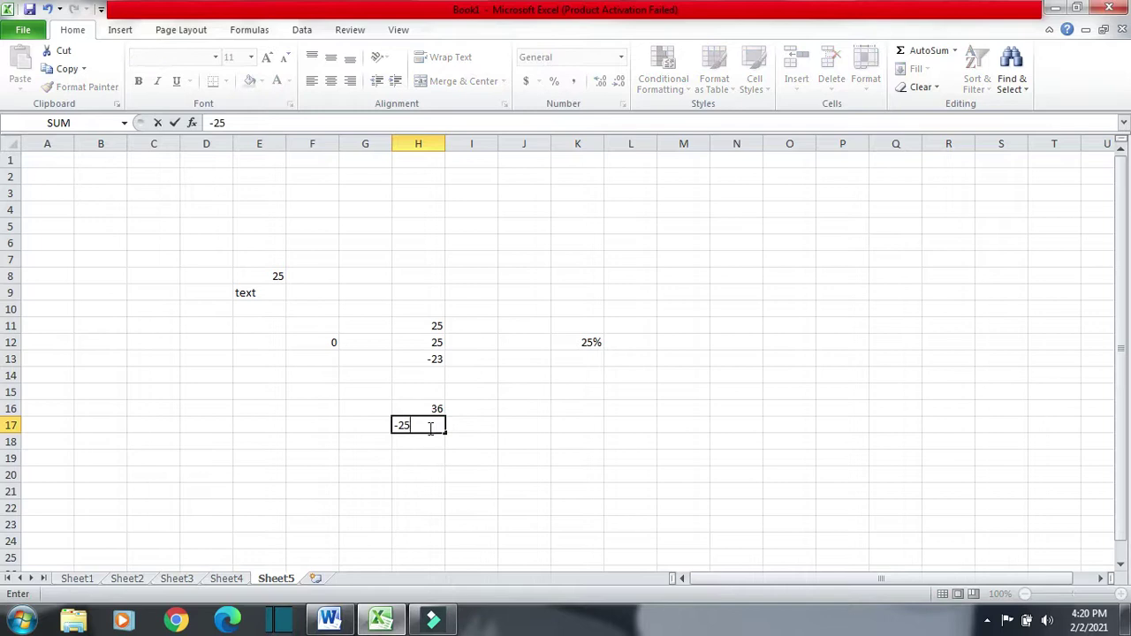
{"action": "key", "text": "Return"}
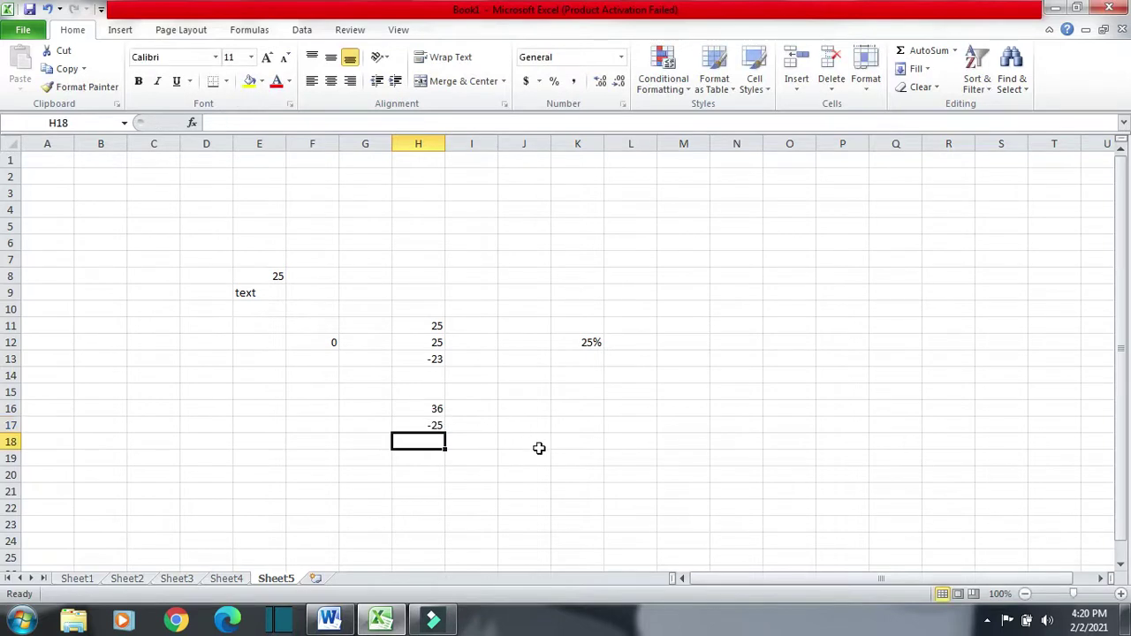
- Highlight "treats a single period (.)" in the Word notes, and enter 25.25 in cell H6 of the Excel sheet
{"action": "key", "text": "alt+Tab"}
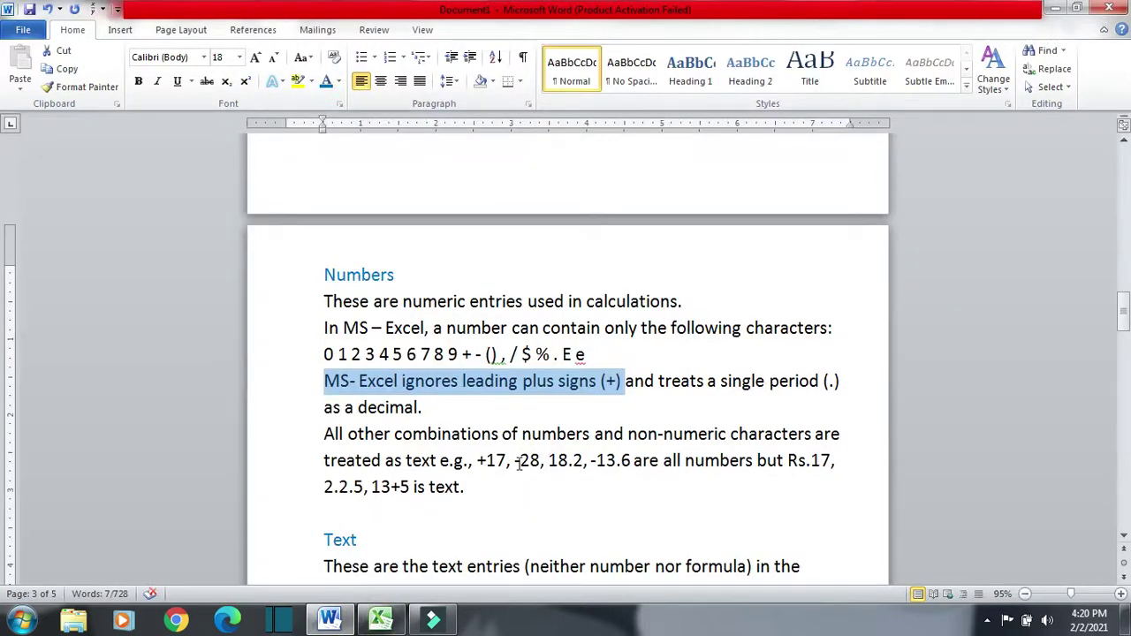
{"action": "left_click_drag", "start_coordinate": [659, 382], "coordinate": [858, 393]}
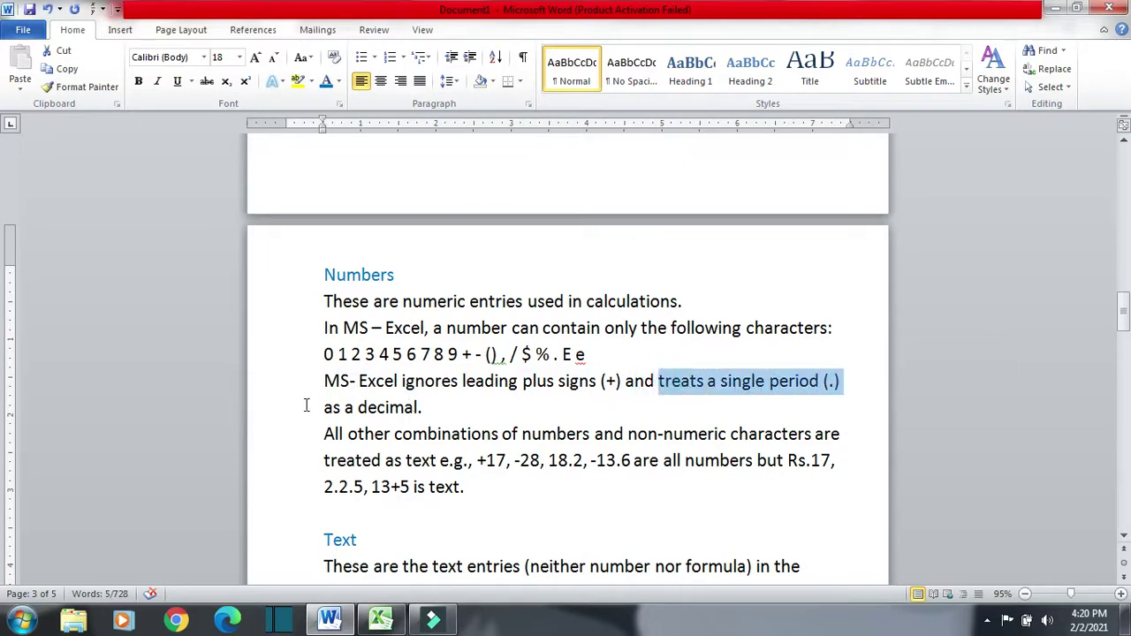
{"action": "left_click", "coordinate": [381, 619]}
{"action": "left_click", "coordinate": [427, 239]}
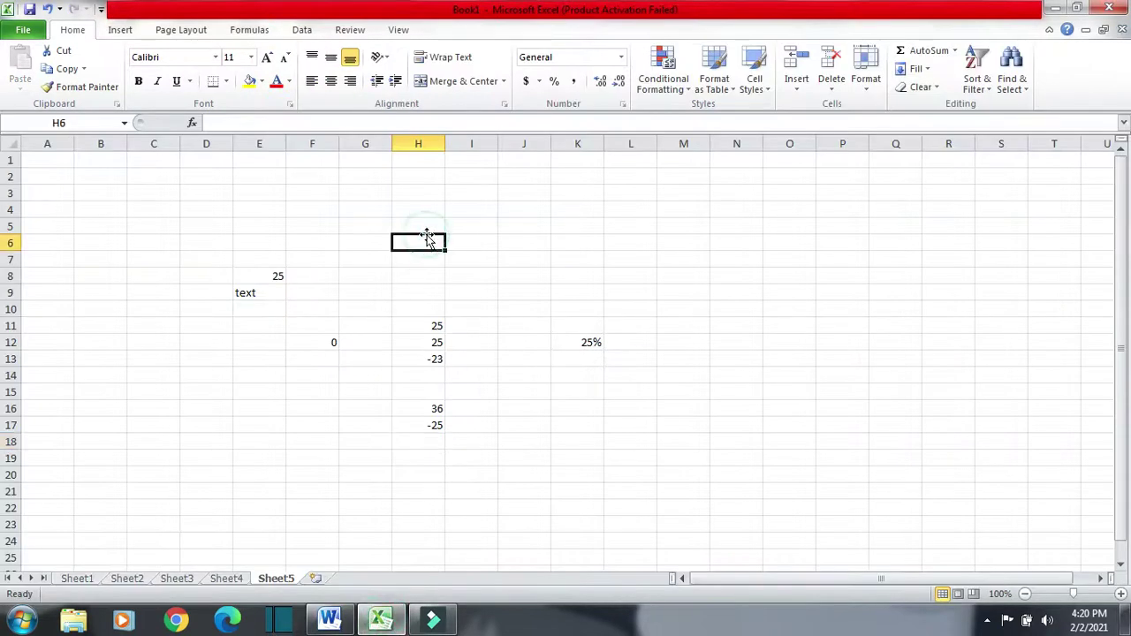
{"action": "type", "text": "25"}
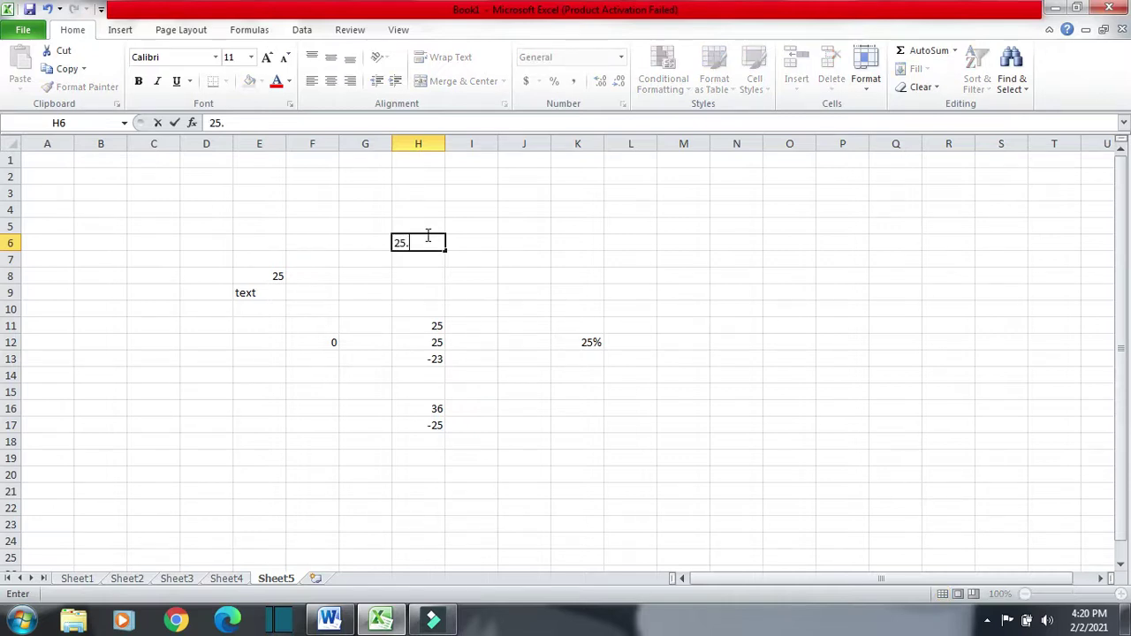
{"action": "type", "text": ".25"}
{"action": "key", "text": "Return"}
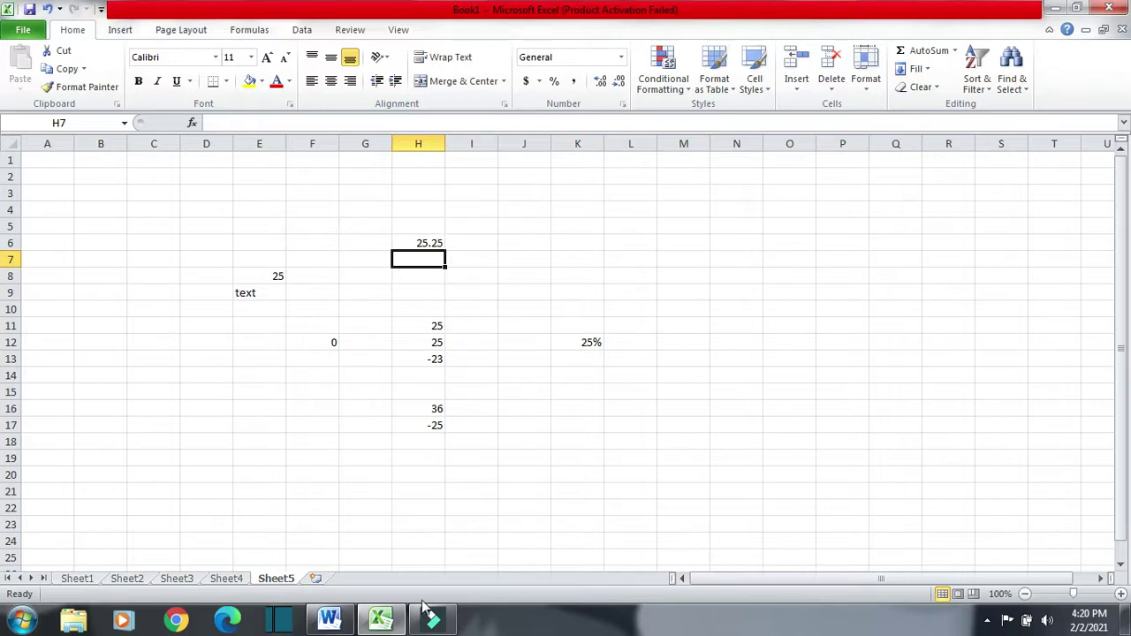
- In the Word notes, go through the paragraph on other character combinations, highlighting the examples +17 and 18.2
{"action": "left_click", "coordinate": [328, 619]}
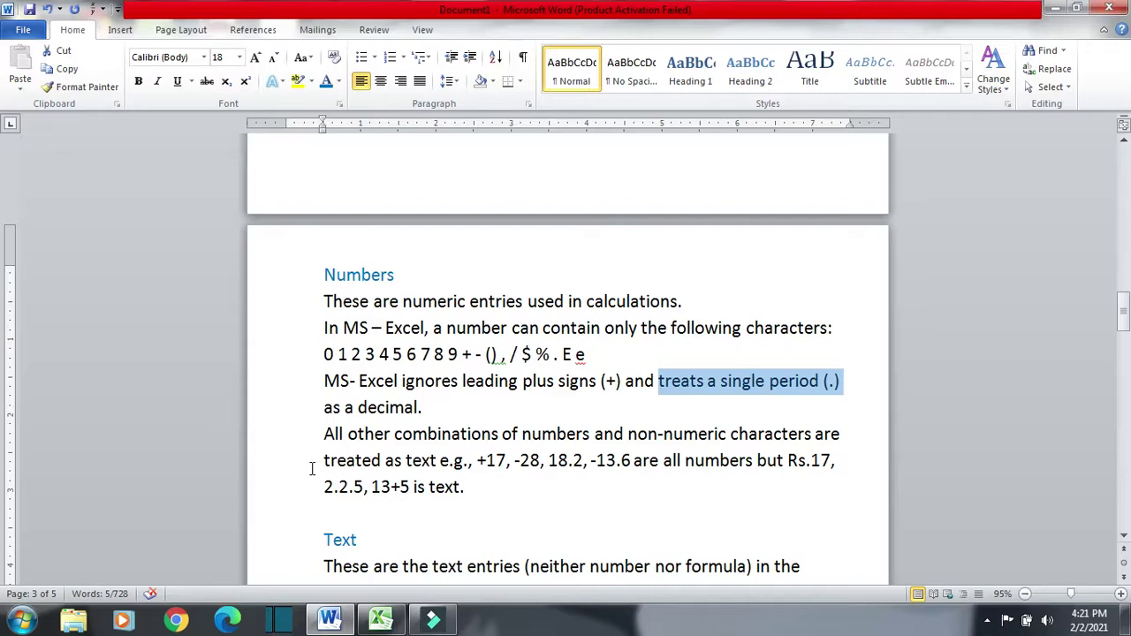
{"action": "left_click", "coordinate": [318, 433]}
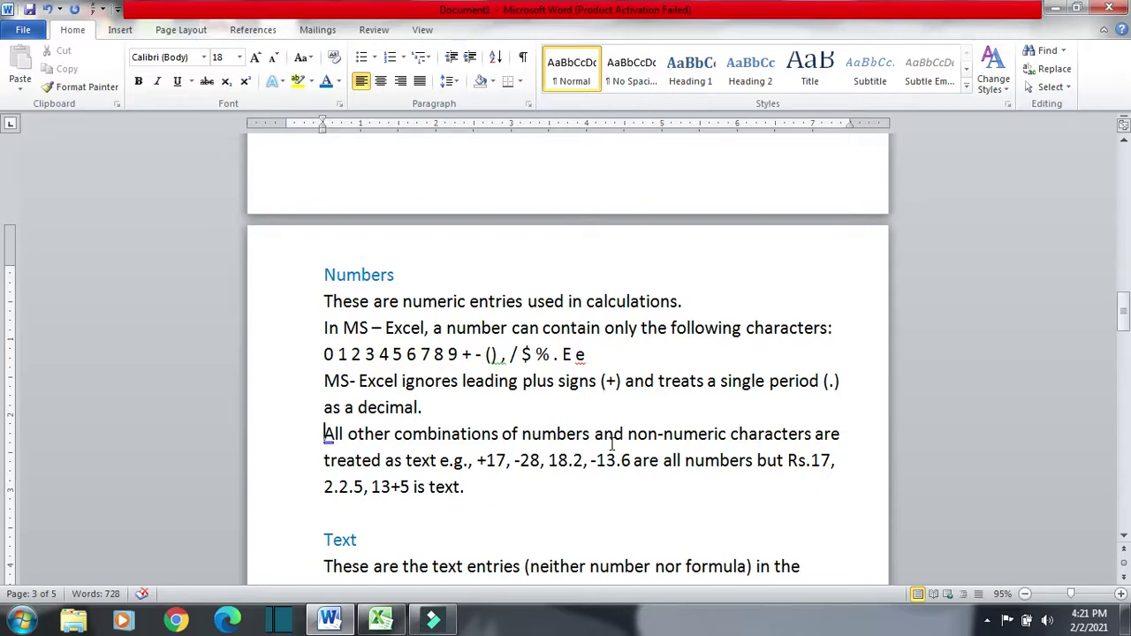
{"action": "left_click", "coordinate": [505, 461]}
{"action": "left_click_drag", "start_coordinate": [506, 461], "coordinate": [463, 461]}
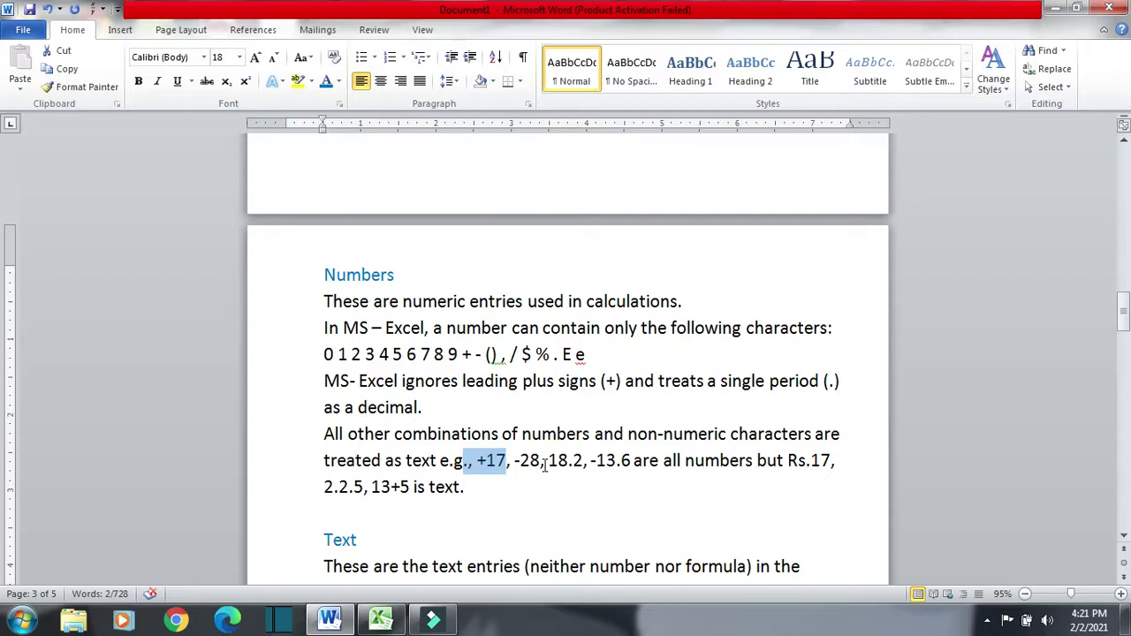
{"action": "left_click_drag", "start_coordinate": [548, 461], "coordinate": [585, 460]}
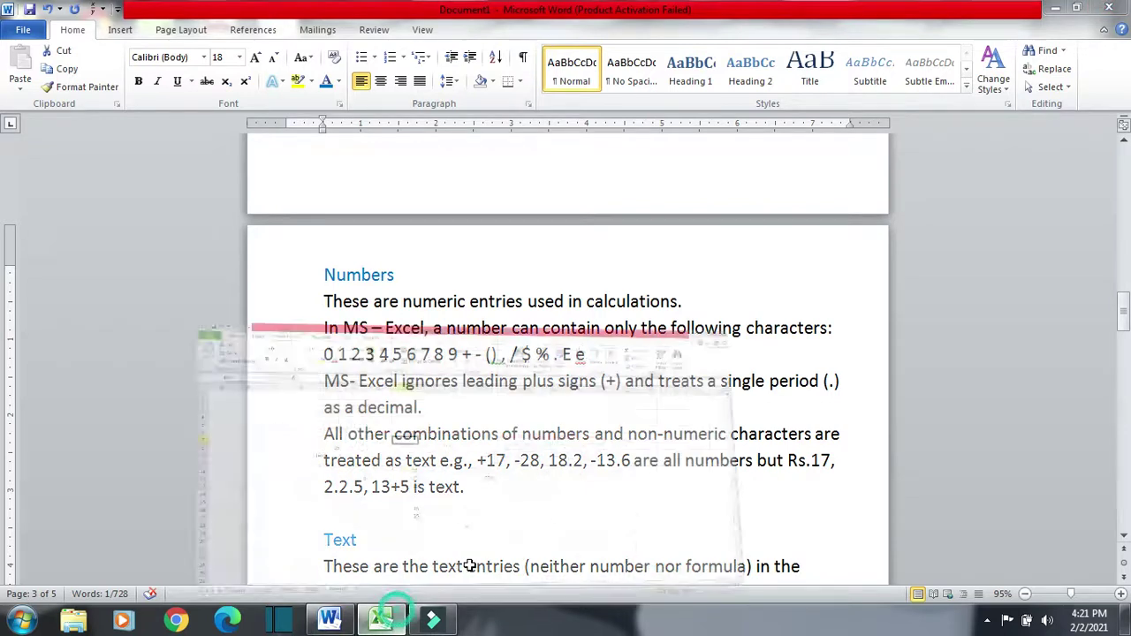
- In Excel, enter Rs.25 in cell E13 of Sheet5 as a text example
{"action": "left_click", "coordinate": [381, 619]}
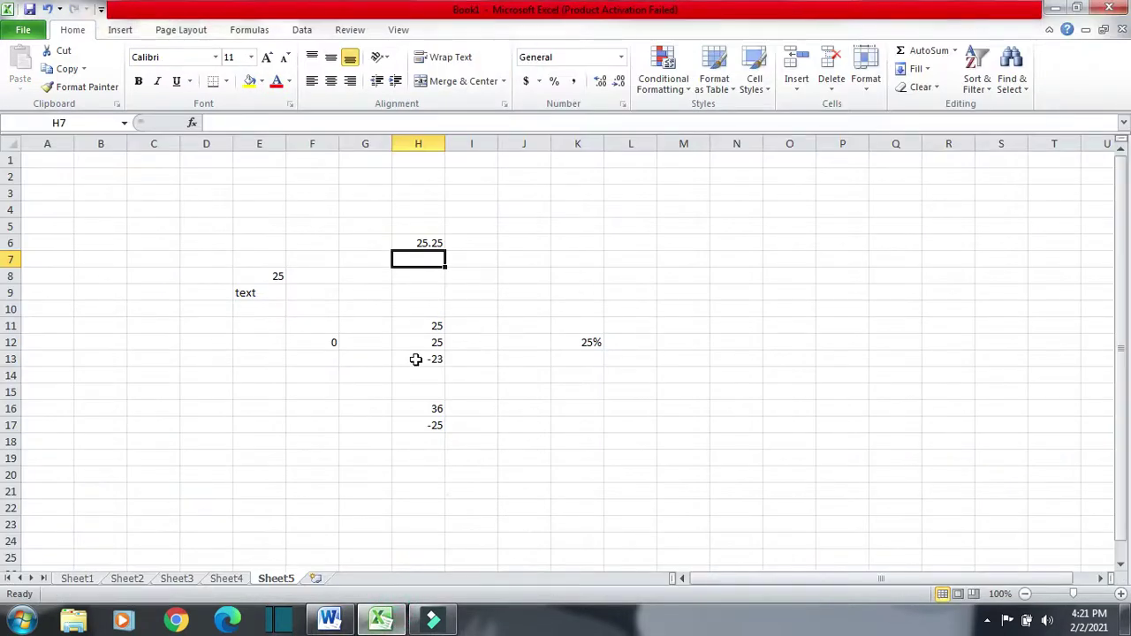
{"action": "left_click", "coordinate": [257, 362]}
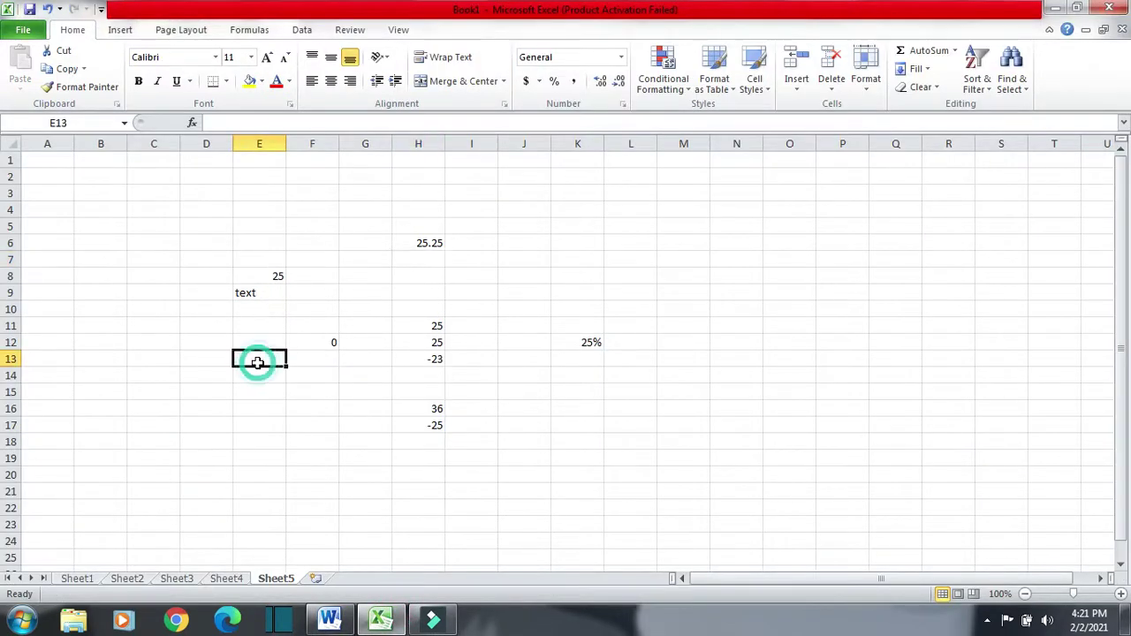
{"action": "type", "text": "Rs"}
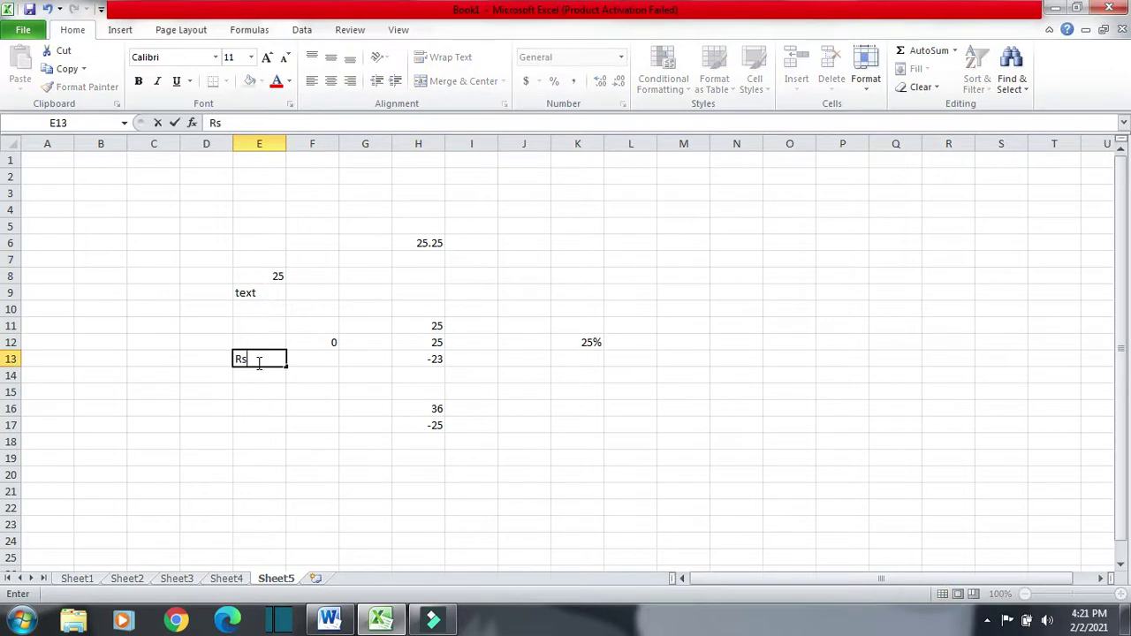
{"action": "type", "text": ".25"}
{"action": "key", "text": "Return"}
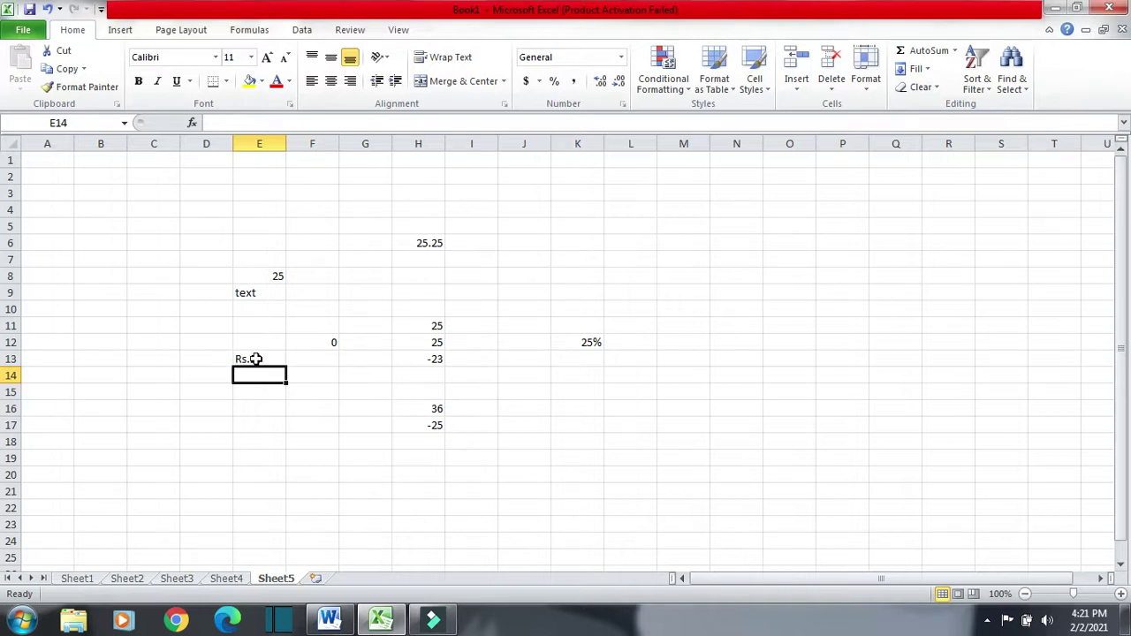
- Check the next text example in the Word notes and enter 2.2.5 in cell K8 of the Excel sheet
{"action": "key", "text": "alt+Tab"}
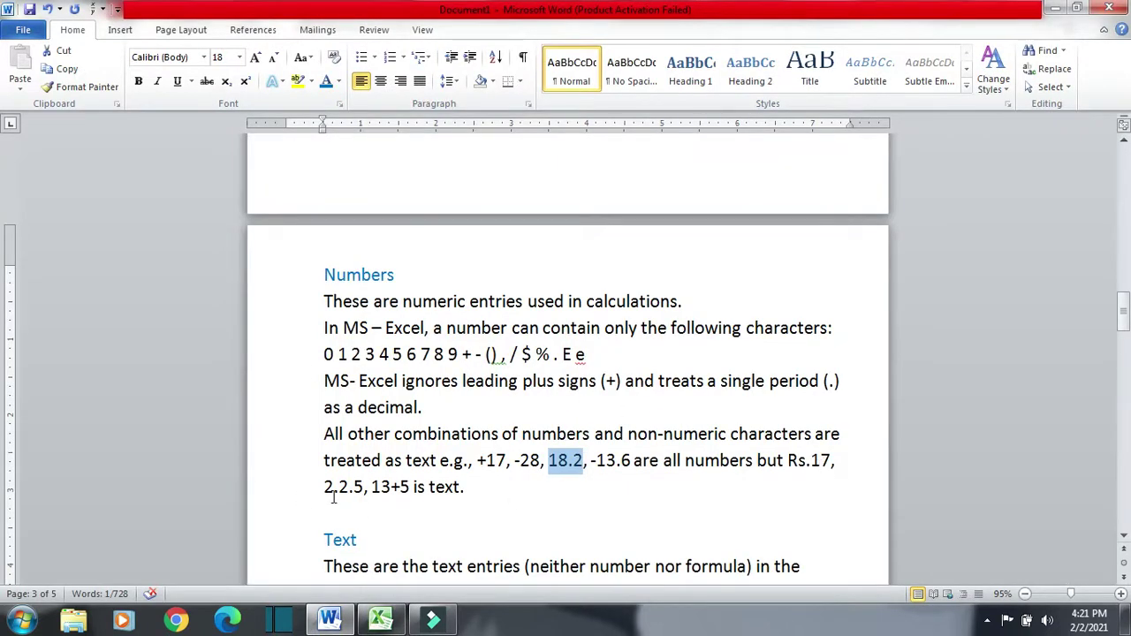
{"action": "key", "text": "alt+Tab"}
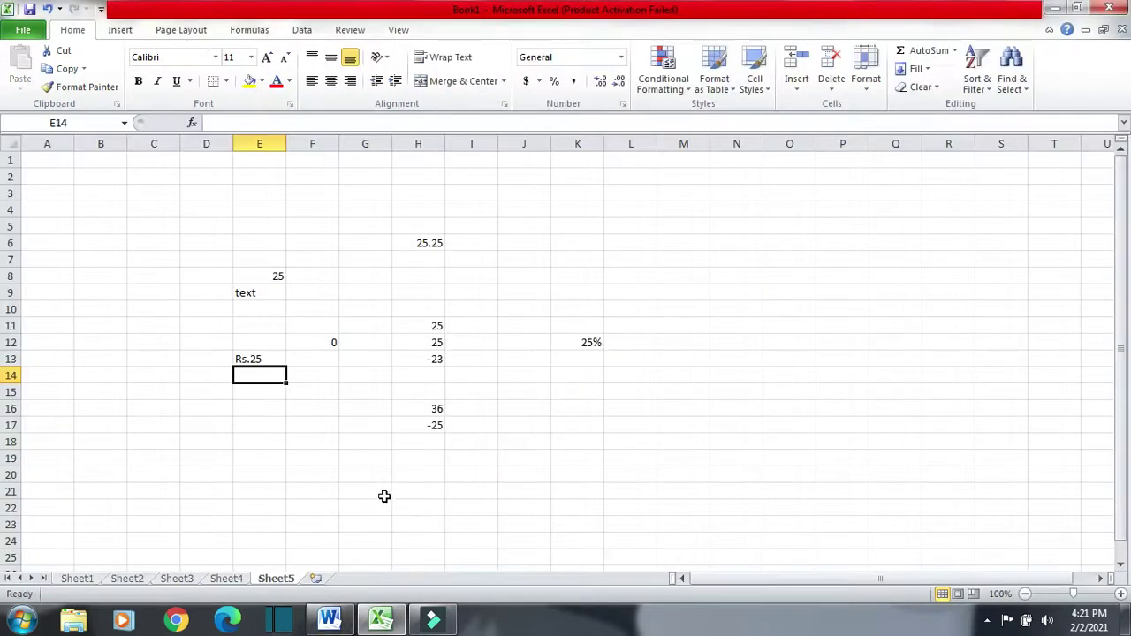
{"action": "left_click", "coordinate": [597, 277]}
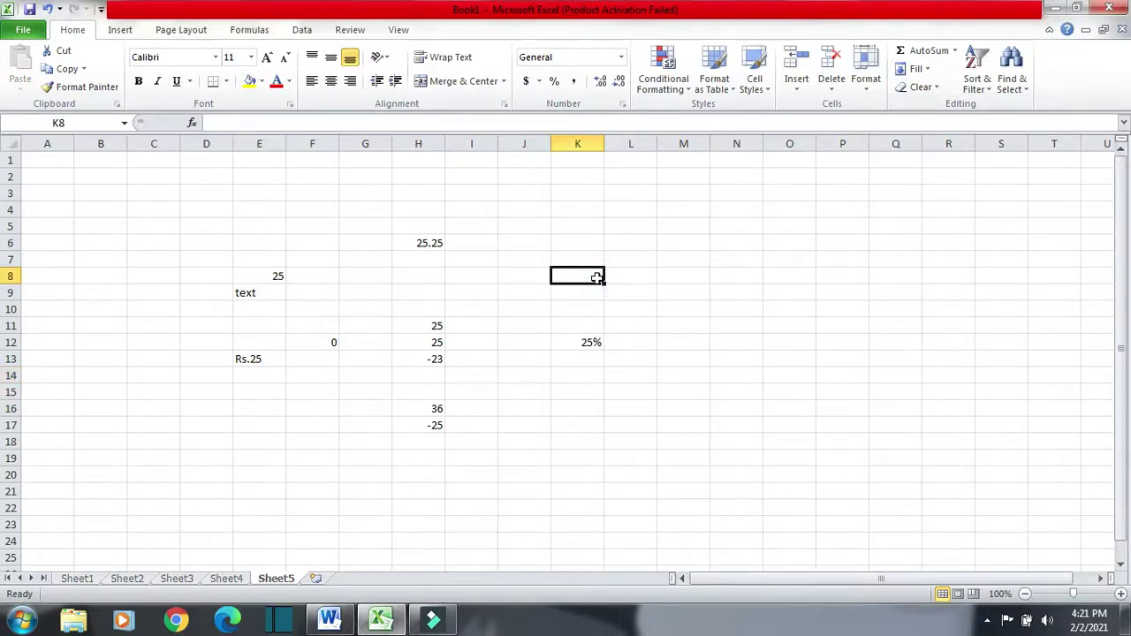
{"action": "type", "text": "2.2.5"}
{"action": "key", "text": "Return"}
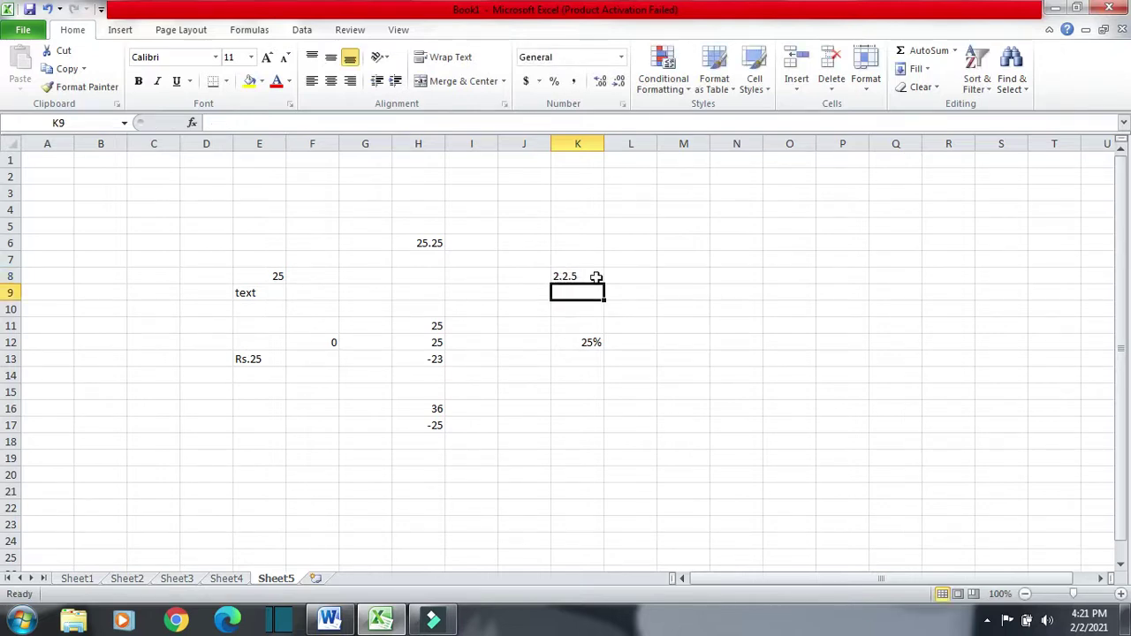
- Highlight 13+5 in the Word notes, enter 13+5 in cell K6 of the Excel sheet and reselect that cell
{"action": "key", "text": "alt+Tab"}
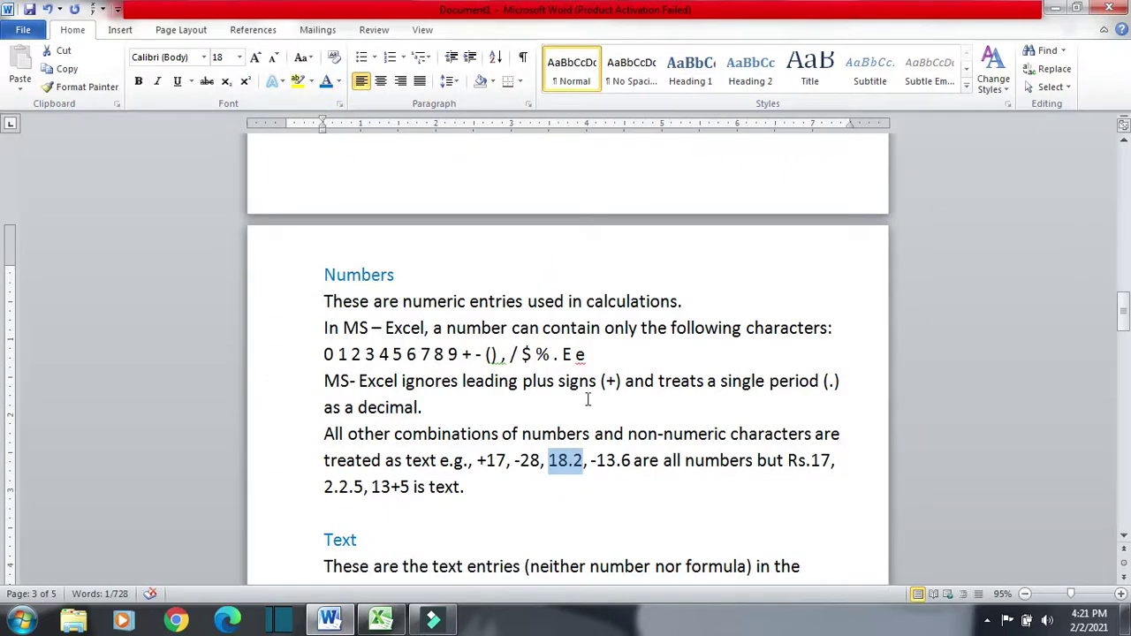
{"action": "left_click_drag", "start_coordinate": [412, 487], "coordinate": [372, 486]}
{"action": "key", "text": "alt+Tab"}
{"action": "left_click", "coordinate": [583, 242]}
{"action": "type", "text": "13+5"}
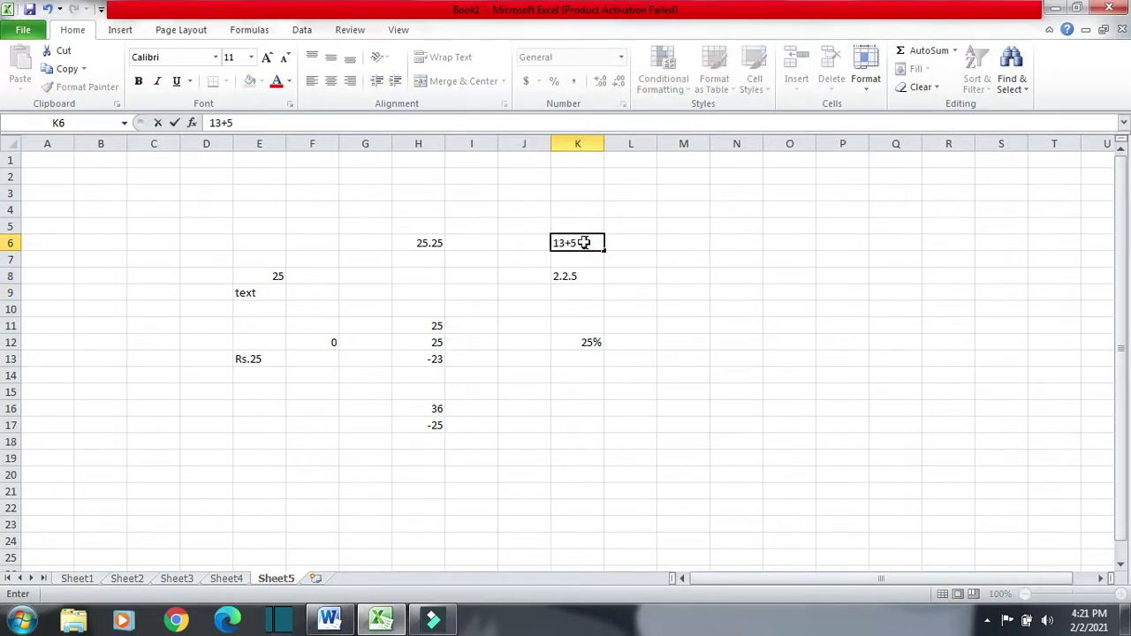
{"action": "key", "text": "Return"}
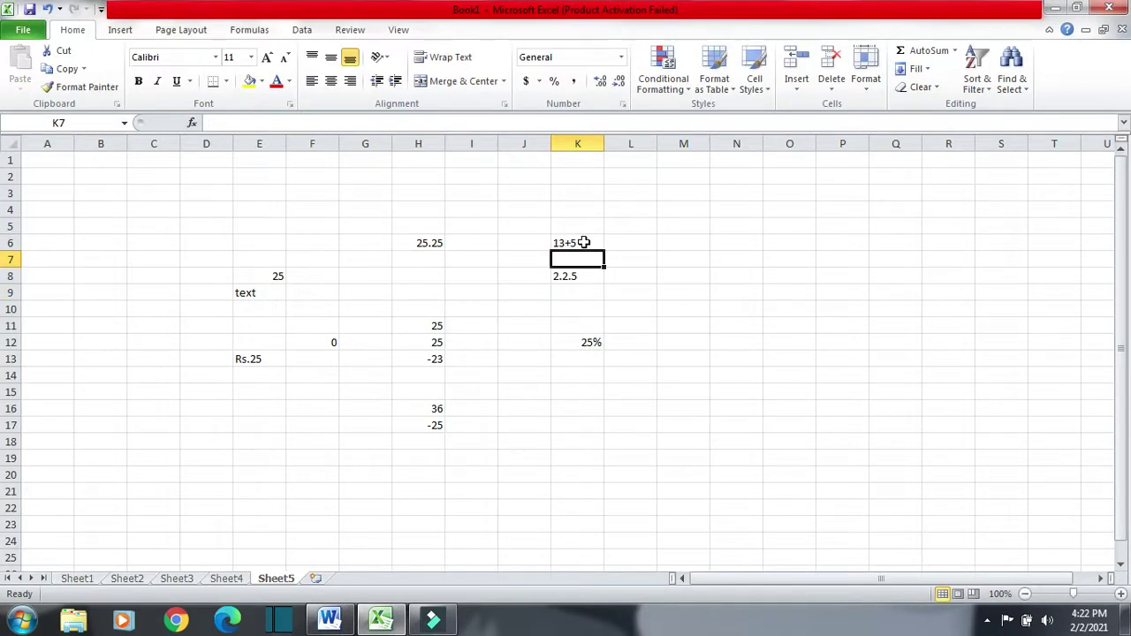
{"action": "left_click", "coordinate": [583, 242]}
- In the Word notes, review the Text section, highlighting its heading and the word "formula" in its definition
{"action": "key", "text": "alt+Tab"}
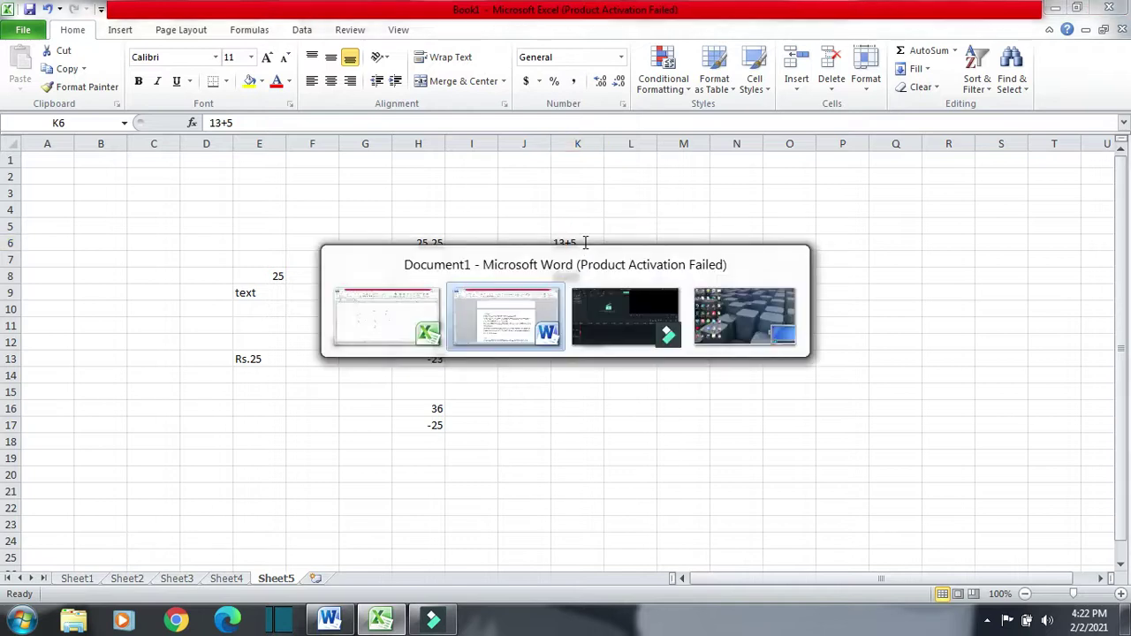
{"action": "scroll", "coordinate": [639, 269], "scroll_direction": "down", "scroll_amount": 1}
{"action": "left_click", "coordinate": [552, 411]}
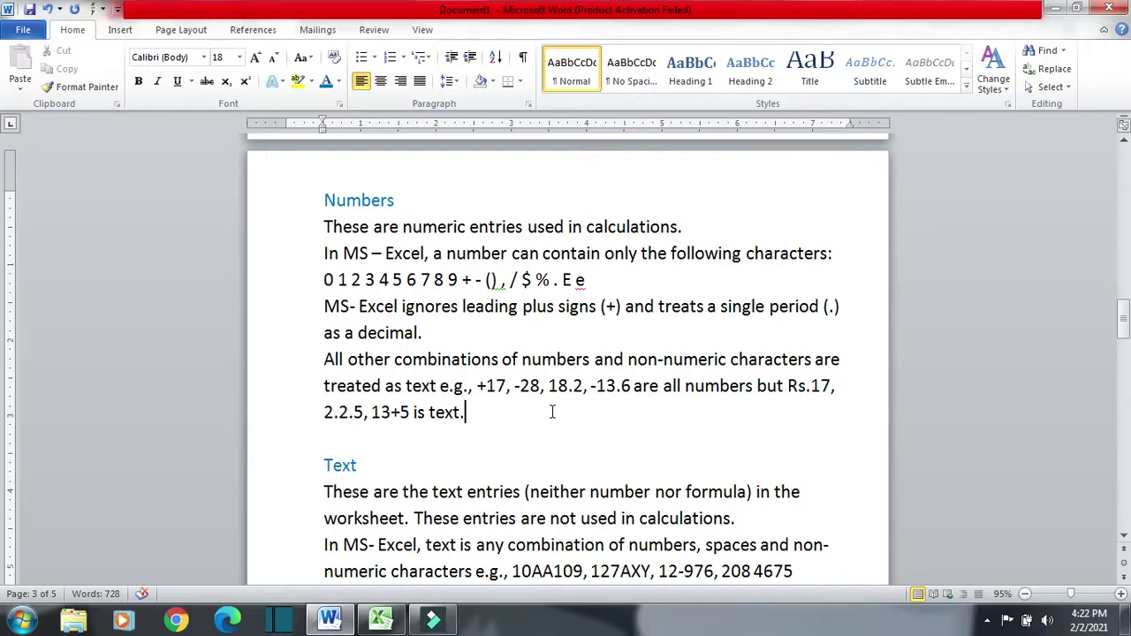
{"action": "scroll", "coordinate": [551, 411], "scroll_direction": "down", "scroll_amount": 1}
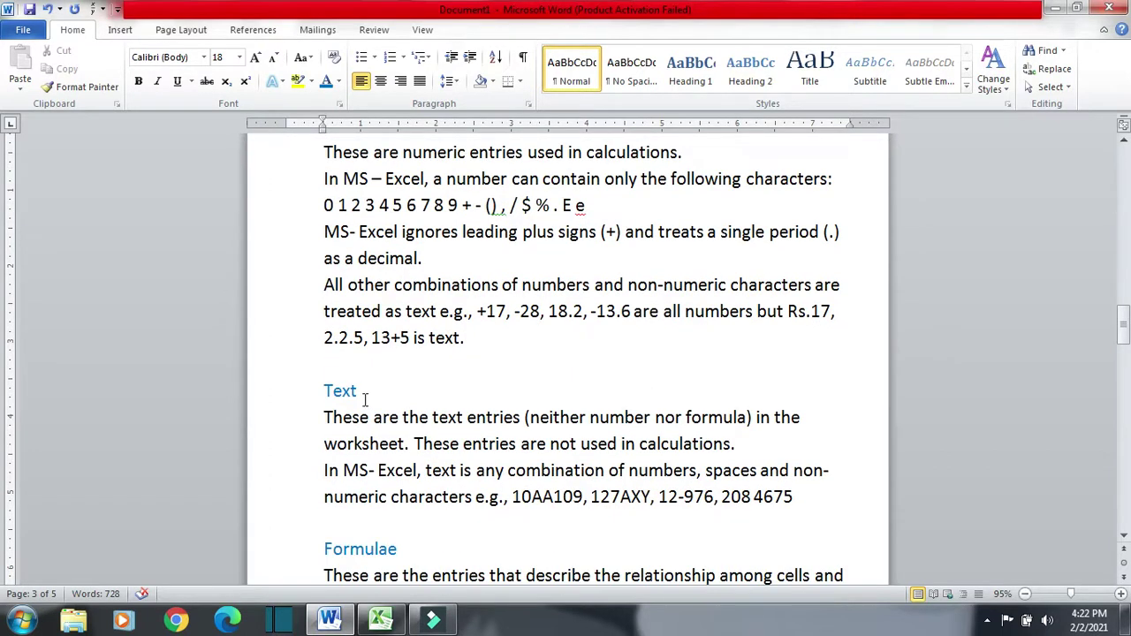
{"action": "left_click_drag", "start_coordinate": [324, 391], "coordinate": [371, 396]}
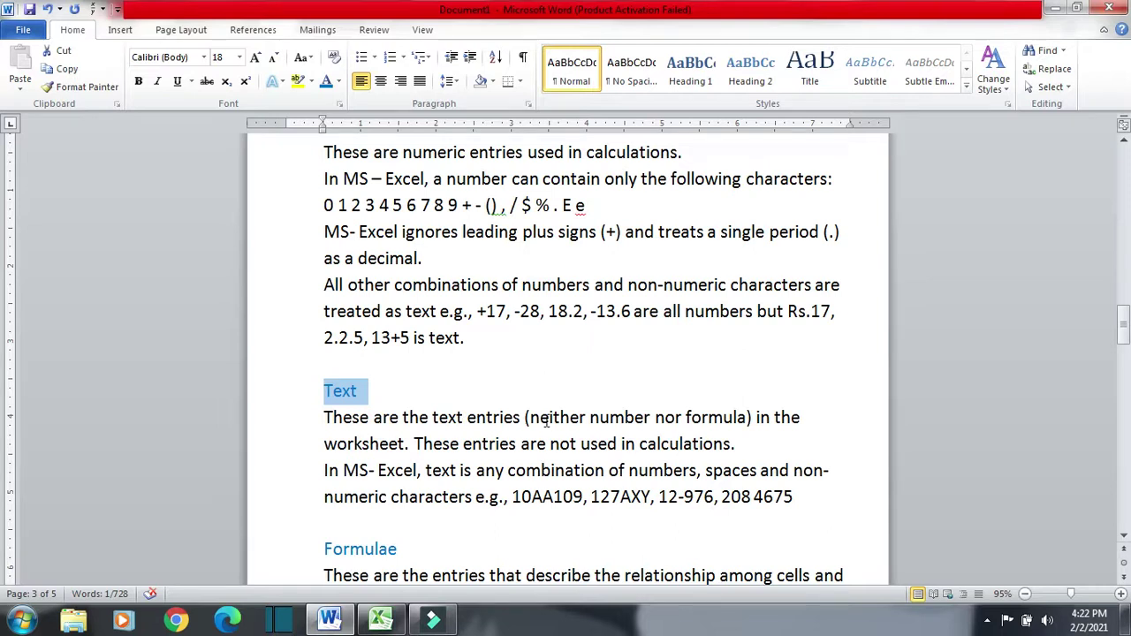
{"action": "left_click_drag", "start_coordinate": [589, 417], "coordinate": [754, 421]}
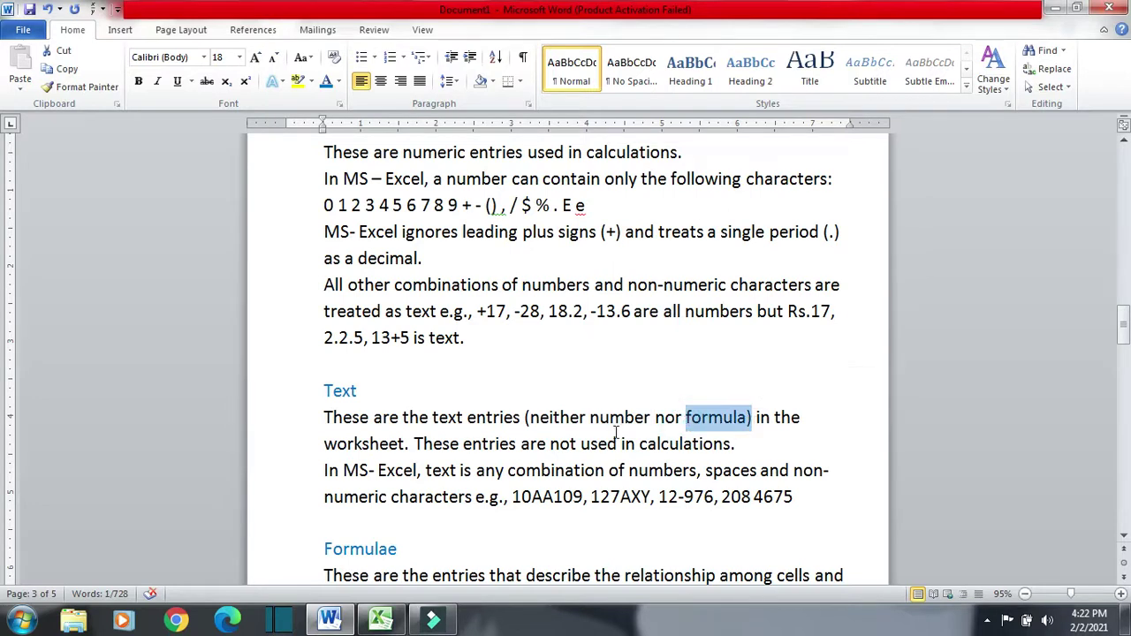
{"action": "left_click", "coordinate": [369, 387]}
{"action": "left_click_drag", "start_coordinate": [326, 390], "coordinate": [315, 397]}
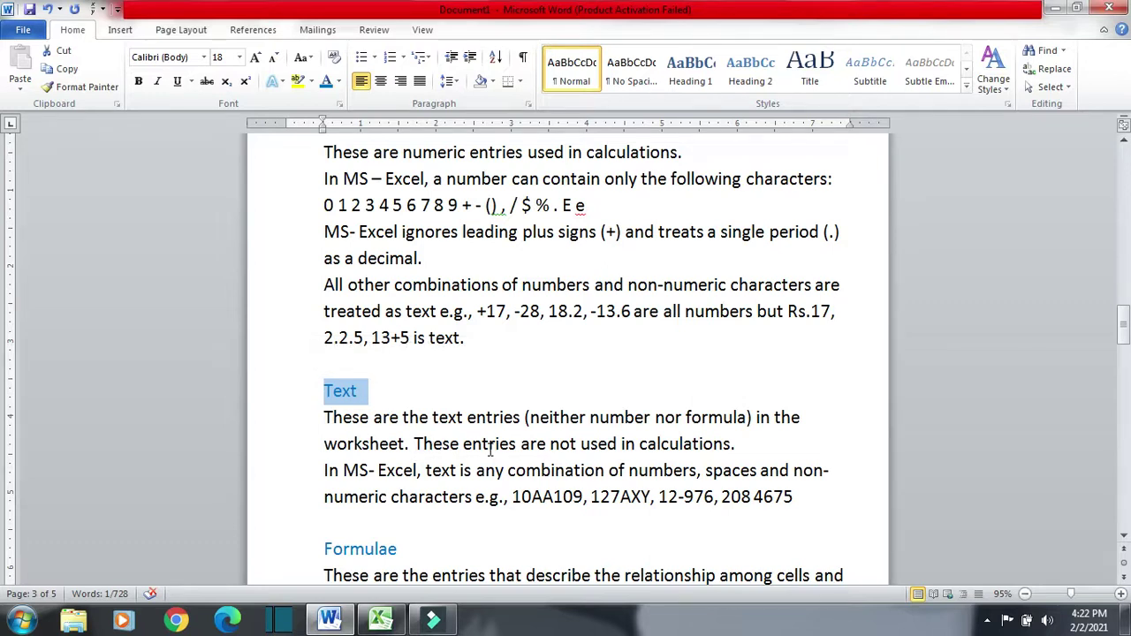
{"action": "scroll", "coordinate": [433, 371], "scroll_direction": "up", "scroll_amount": 1}
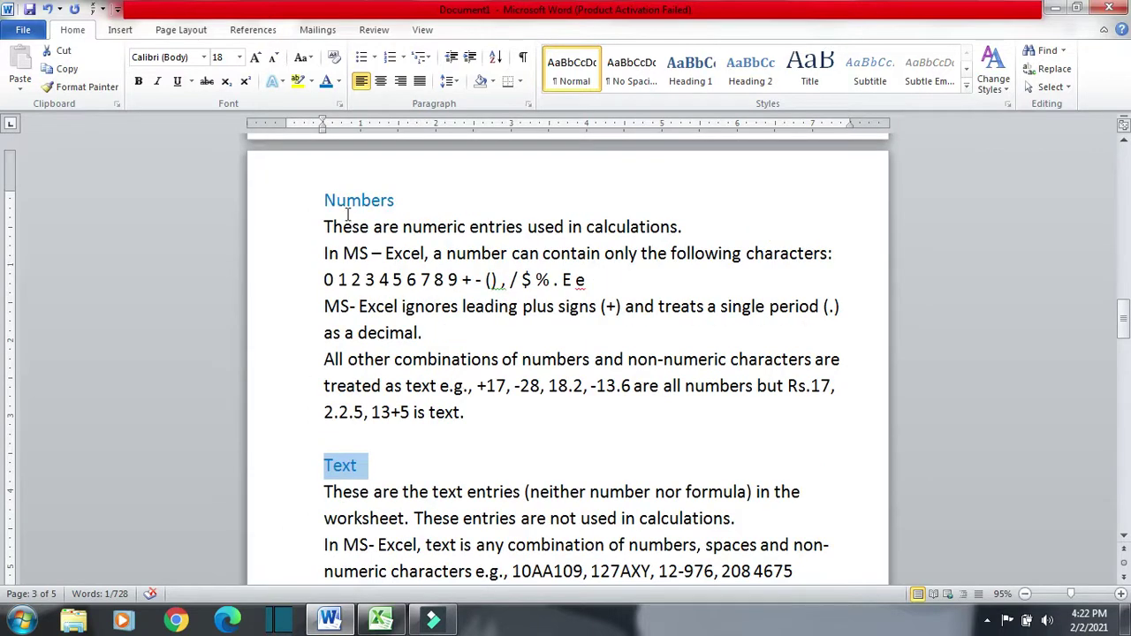
- Review the Text section's definition in the Word notes, highlighting "In MS- Excel", "spaces", "non-" and "is any combination of numbers"
{"action": "scroll", "coordinate": [437, 335], "scroll_direction": "down", "scroll_amount": 2}
{"action": "scroll", "coordinate": [439, 349], "scroll_direction": "down", "scroll_amount": 1}
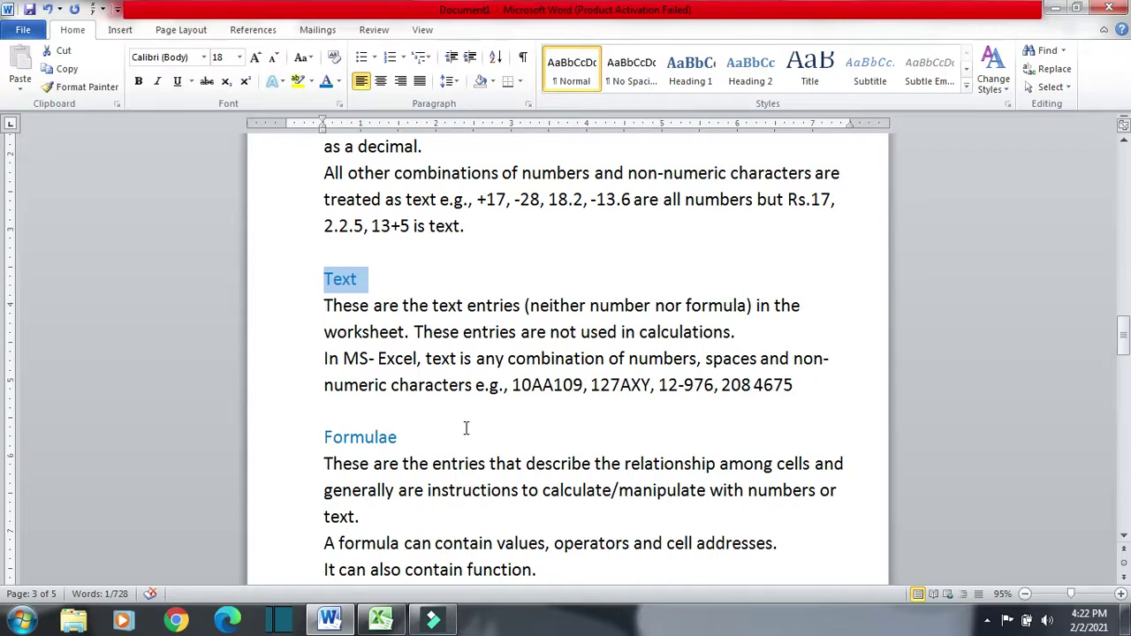
{"action": "scroll", "coordinate": [387, 377], "scroll_direction": "up", "scroll_amount": 1}
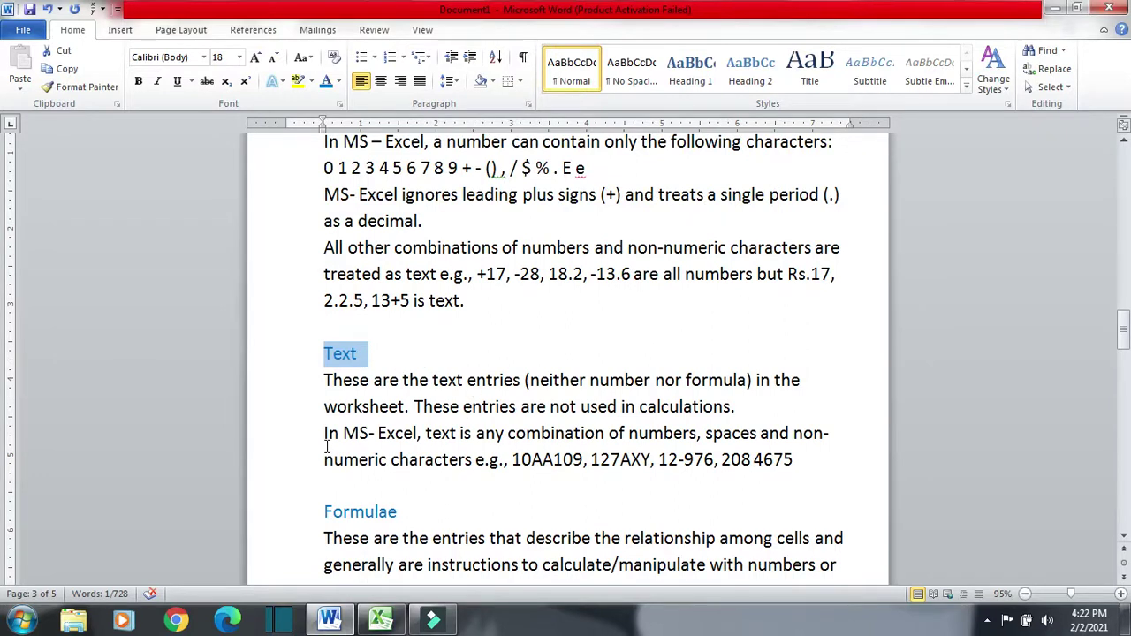
{"action": "left_click_drag", "start_coordinate": [318, 434], "coordinate": [416, 434]}
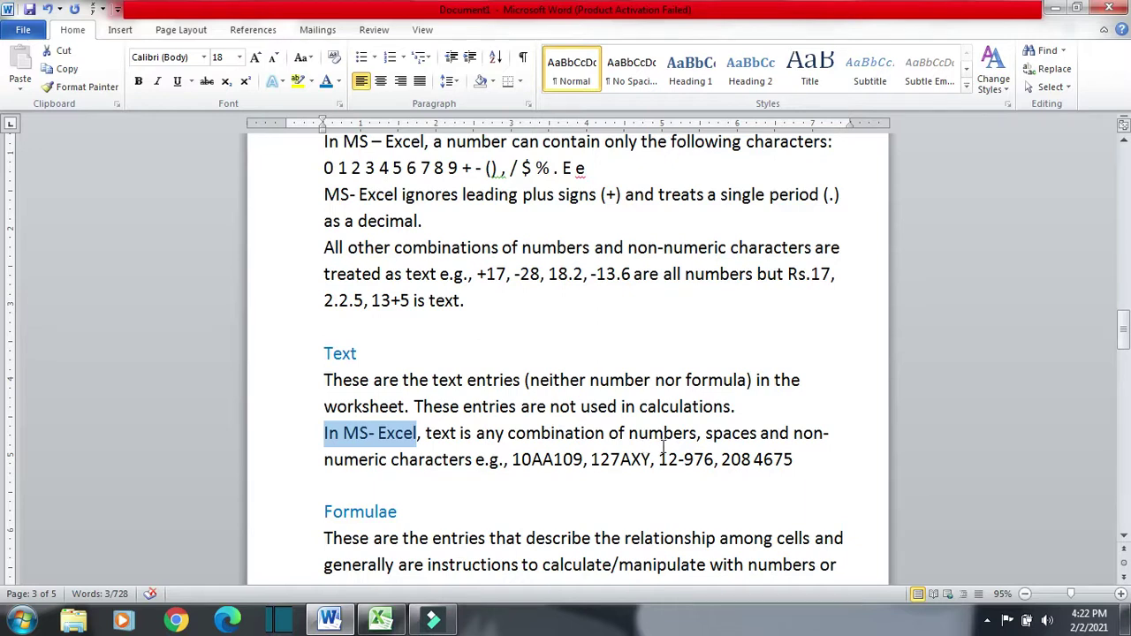
{"action": "left_click", "coordinate": [708, 434]}
{"action": "left_click_drag", "start_coordinate": [708, 434], "coordinate": [764, 436]}
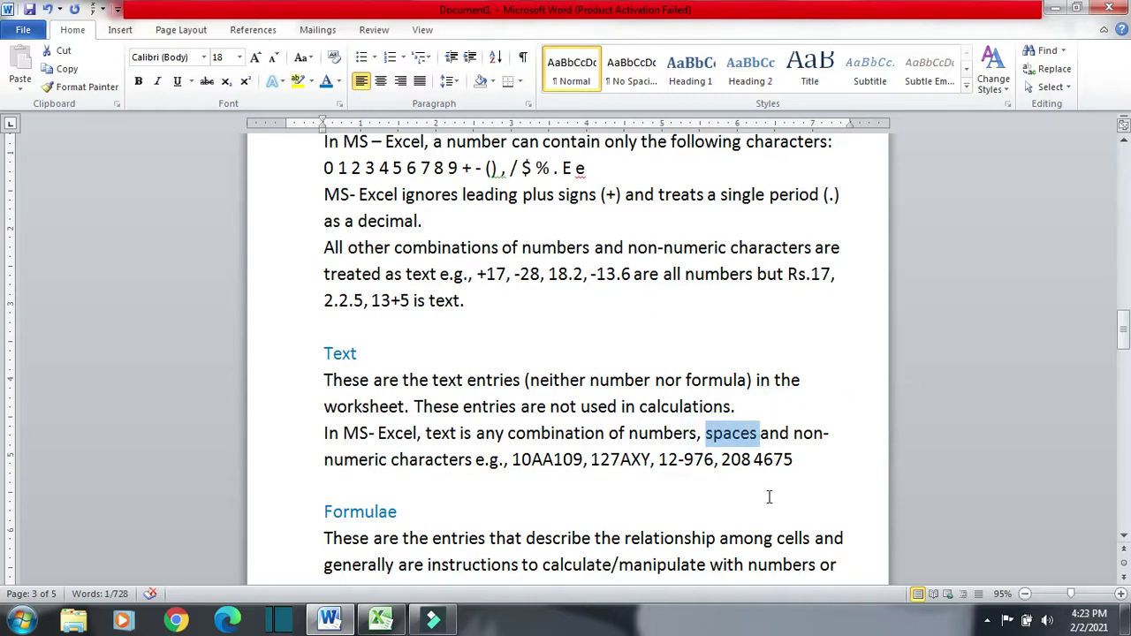
{"action": "left_click_drag", "start_coordinate": [792, 435], "coordinate": [834, 434]}
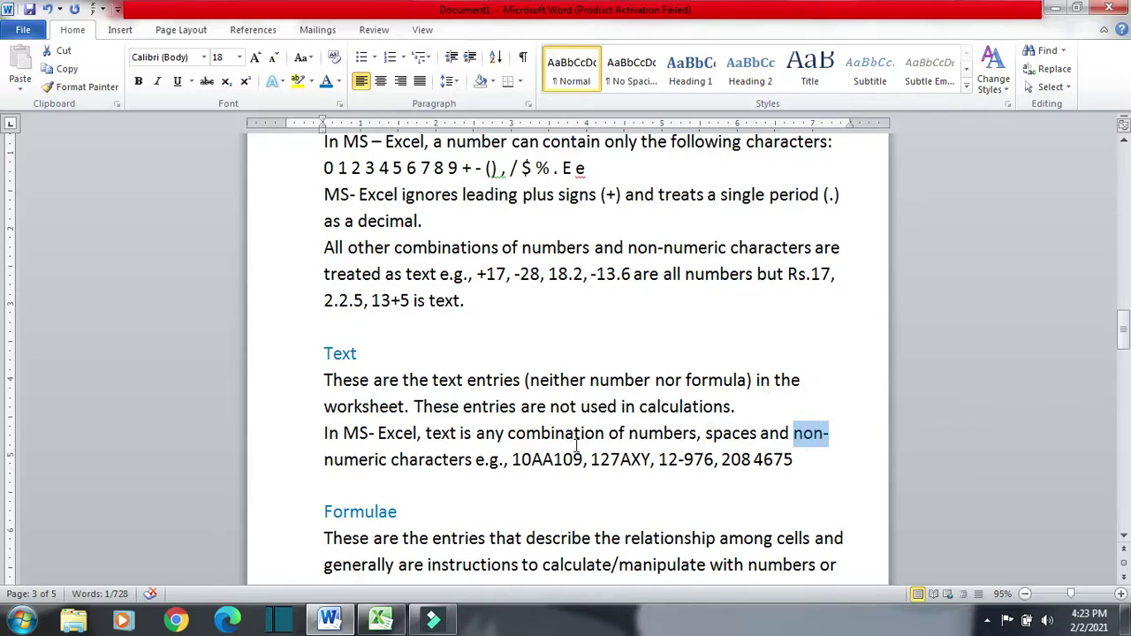
{"action": "left_click_drag", "start_coordinate": [699, 436], "coordinate": [470, 439]}
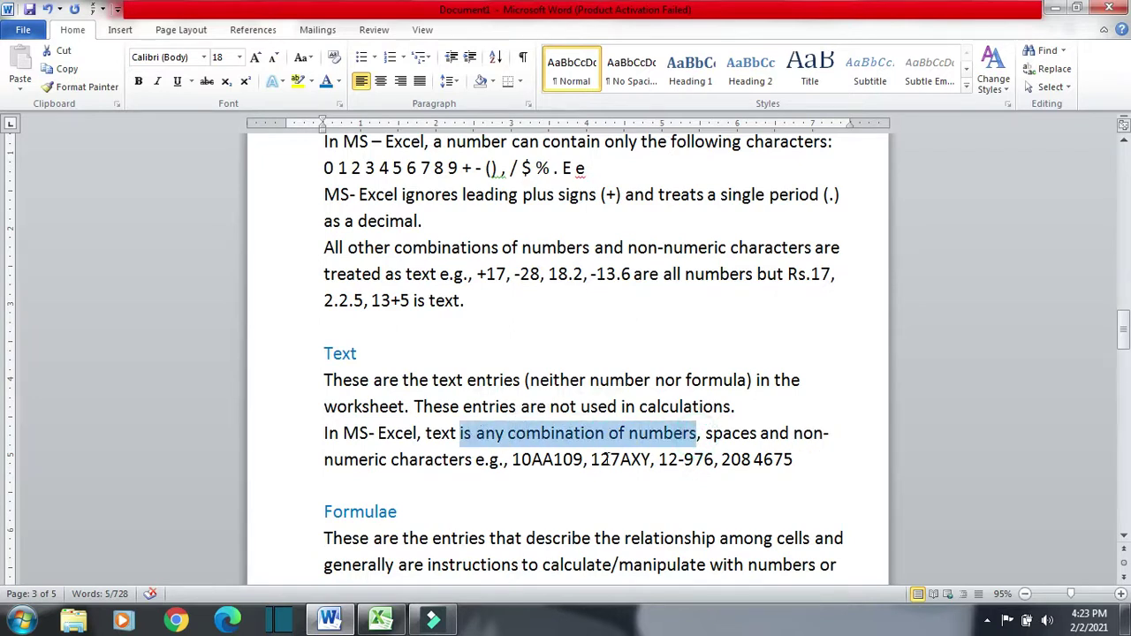
- Switch to Excel, enter 25 in cell J16 and 25abc in cell J17, and reselect J17
{"action": "key", "text": "alt+Tab"}
{"action": "left_click", "coordinate": [501, 406]}
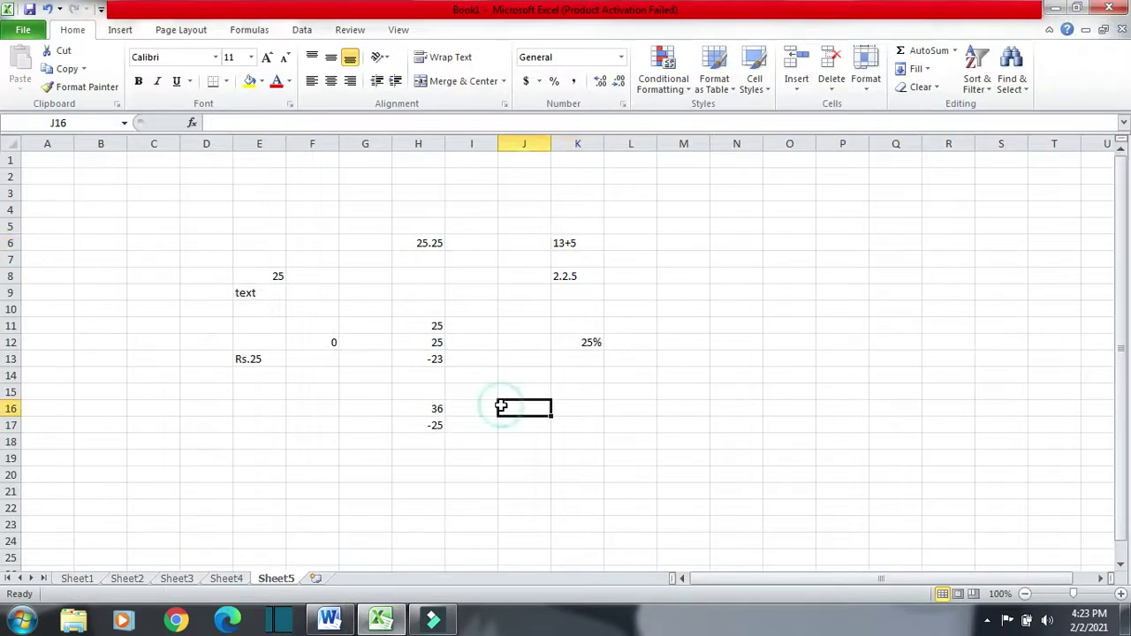
{"action": "type", "text": "25"}
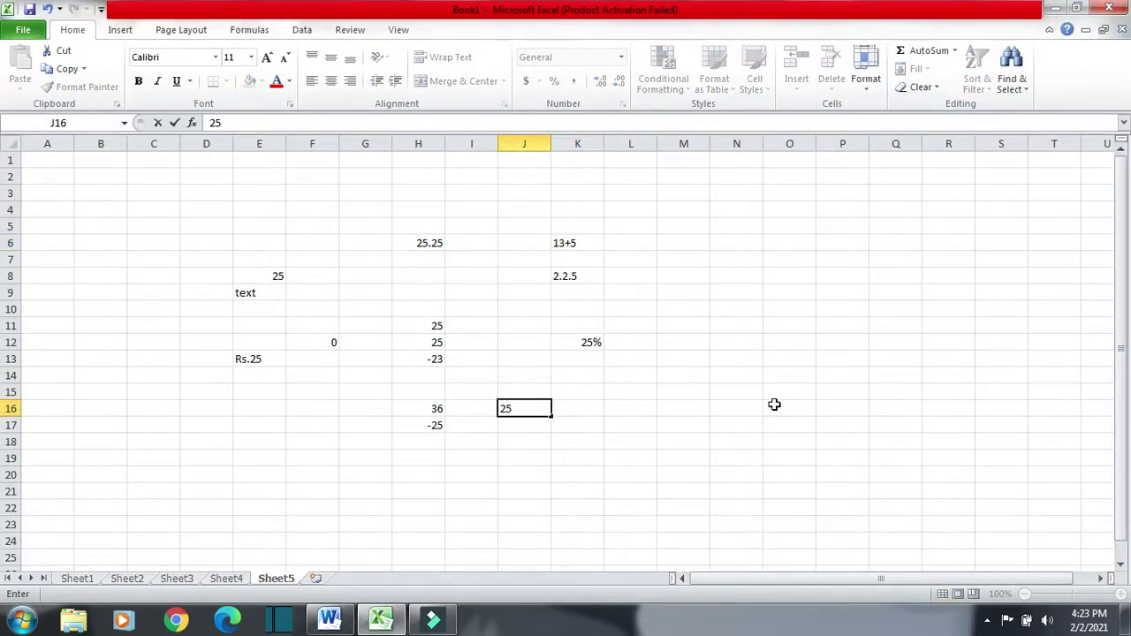
{"action": "key", "text": "Return"}
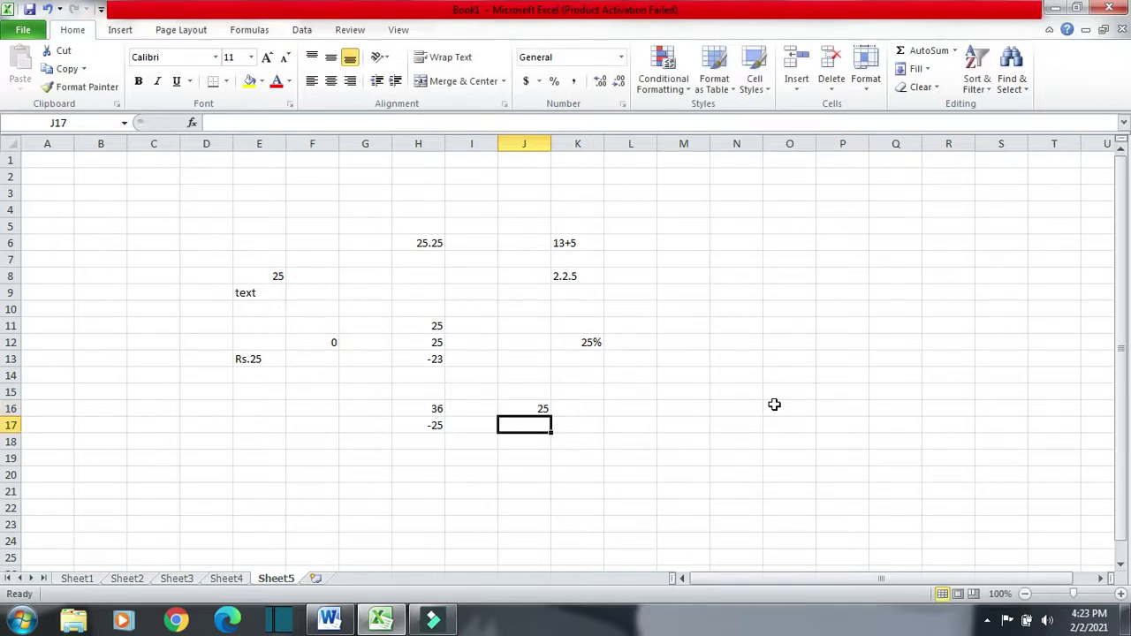
{"action": "type", "text": "25"}
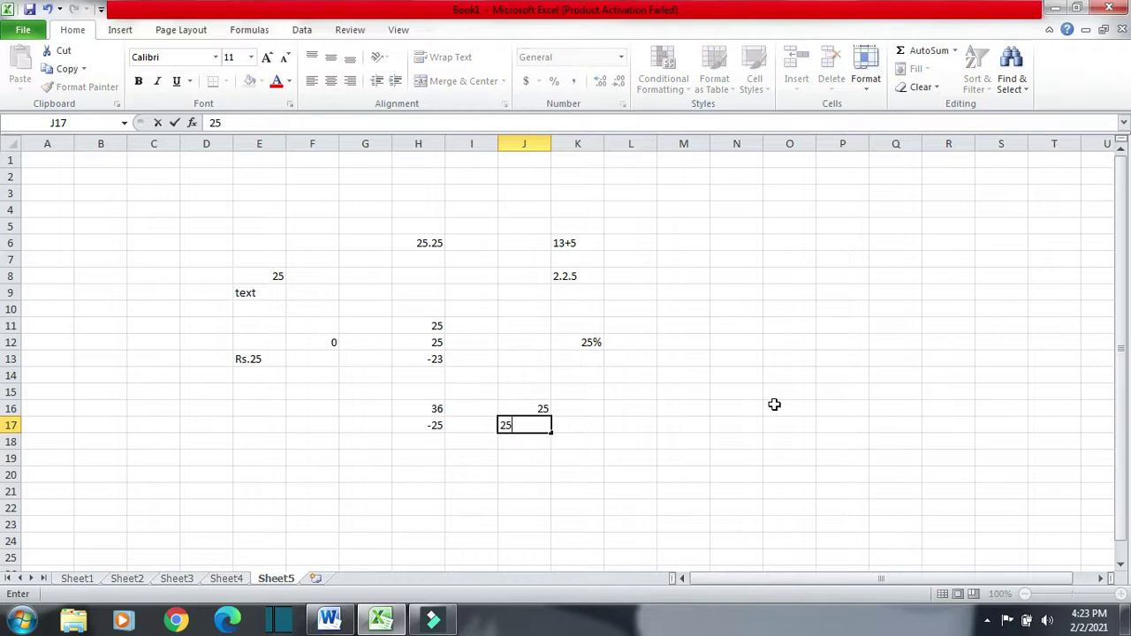
{"action": "type", "text": "abc"}
{"action": "key", "text": "Return"}
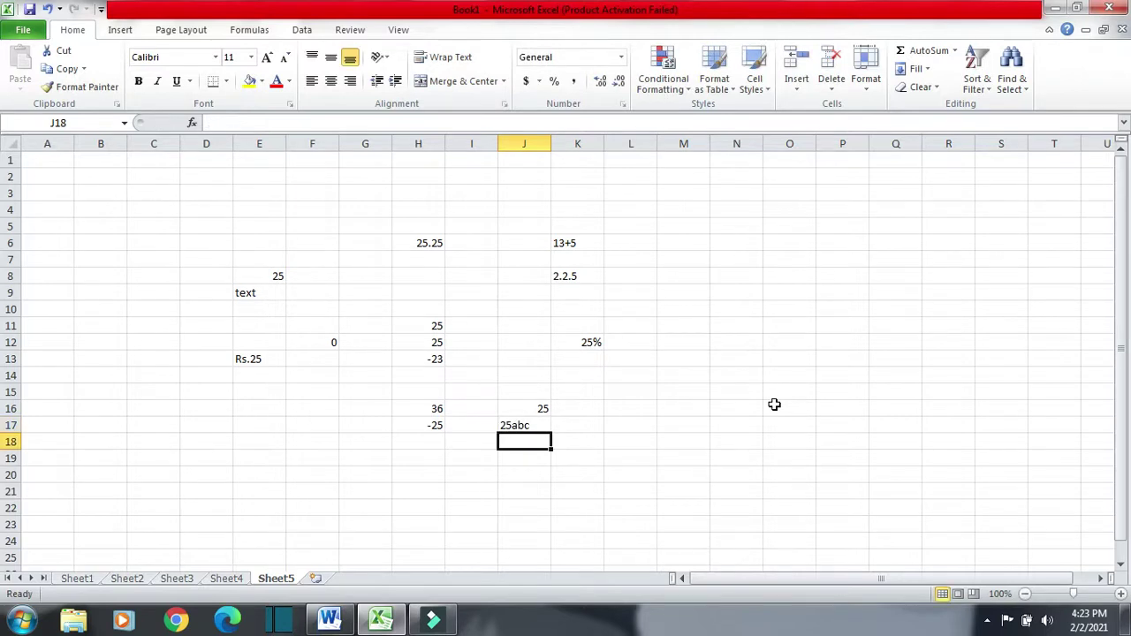
{"action": "left_click", "coordinate": [517, 425]}
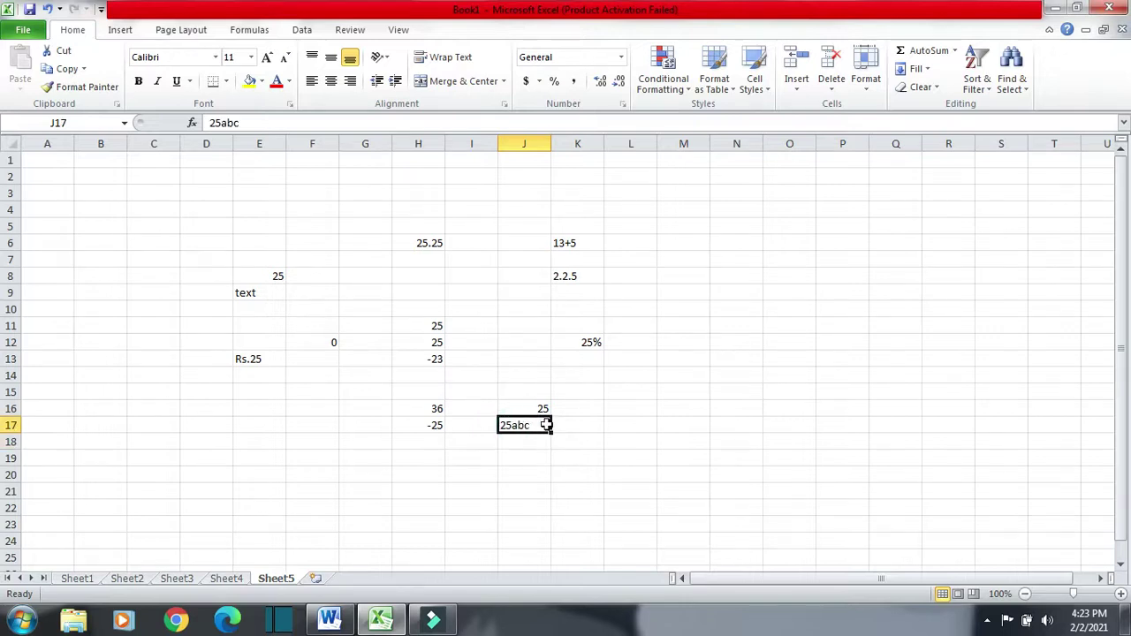
- Highlight "spaces" in the Word notes' text definition and enter 25 234 in cell N8 of the Excel sheet
{"action": "key", "text": "alt+Tab"}
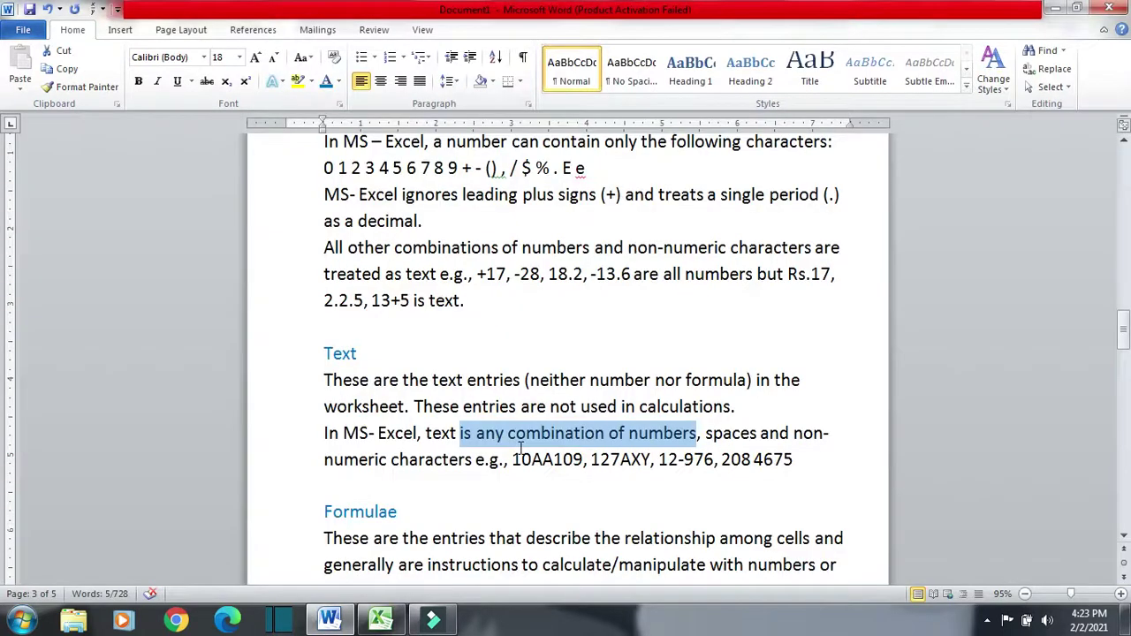
{"action": "scroll", "coordinate": [628, 458], "scroll_direction": "down", "scroll_amount": 1}
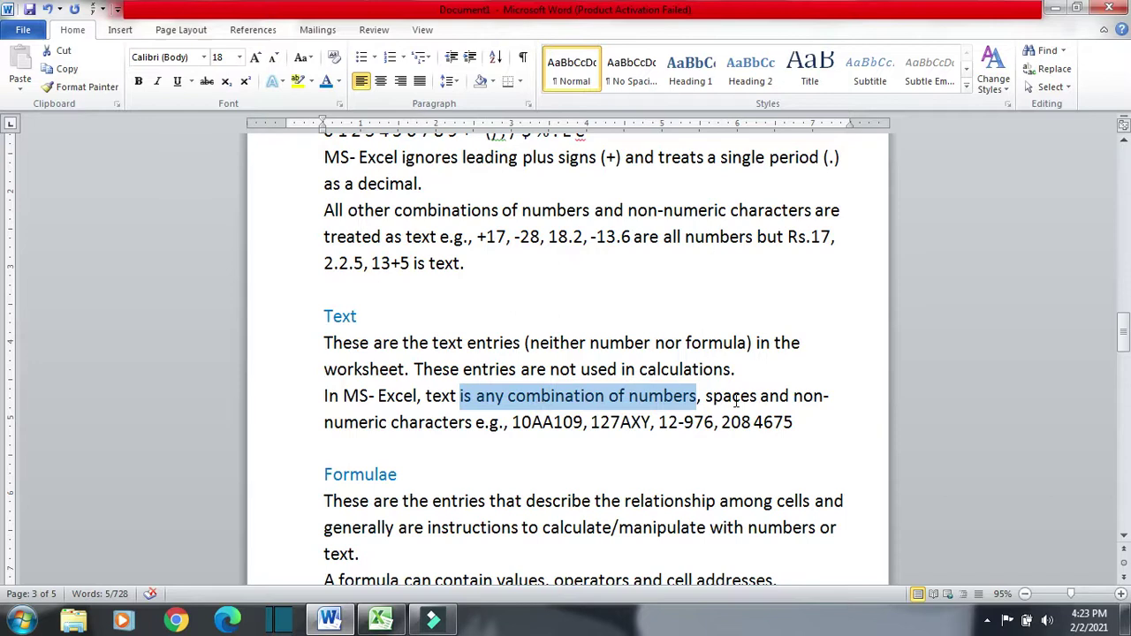
{"action": "left_click_drag", "start_coordinate": [755, 396], "coordinate": [702, 398]}
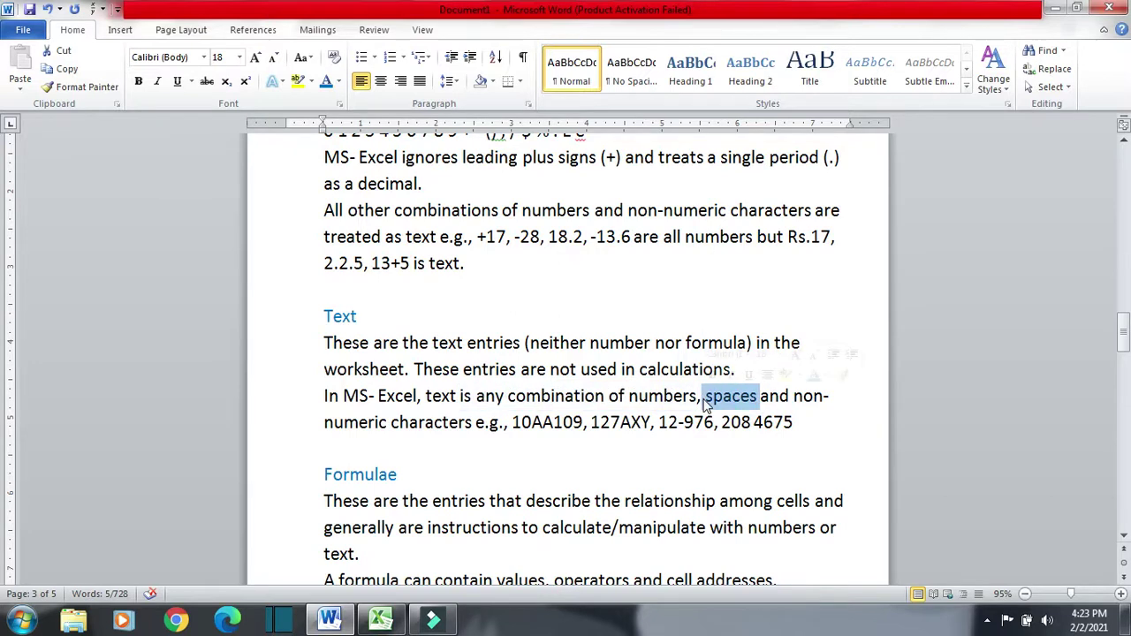
{"action": "key", "text": "alt+Tab"}
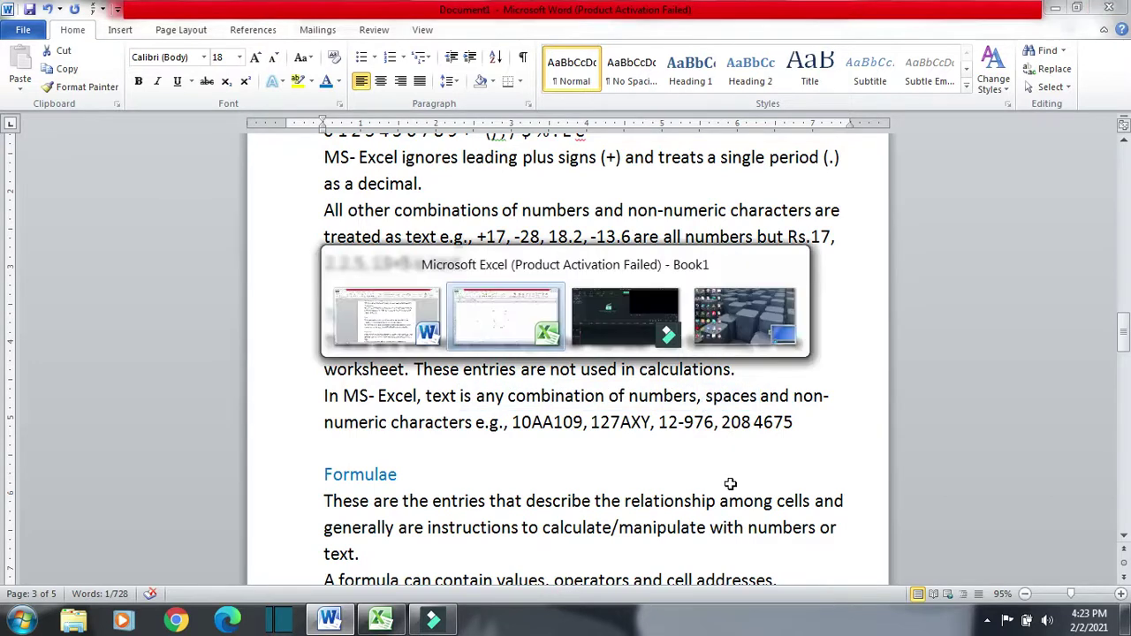
{"action": "left_click", "coordinate": [725, 274]}
{"action": "type", "text": "25"}
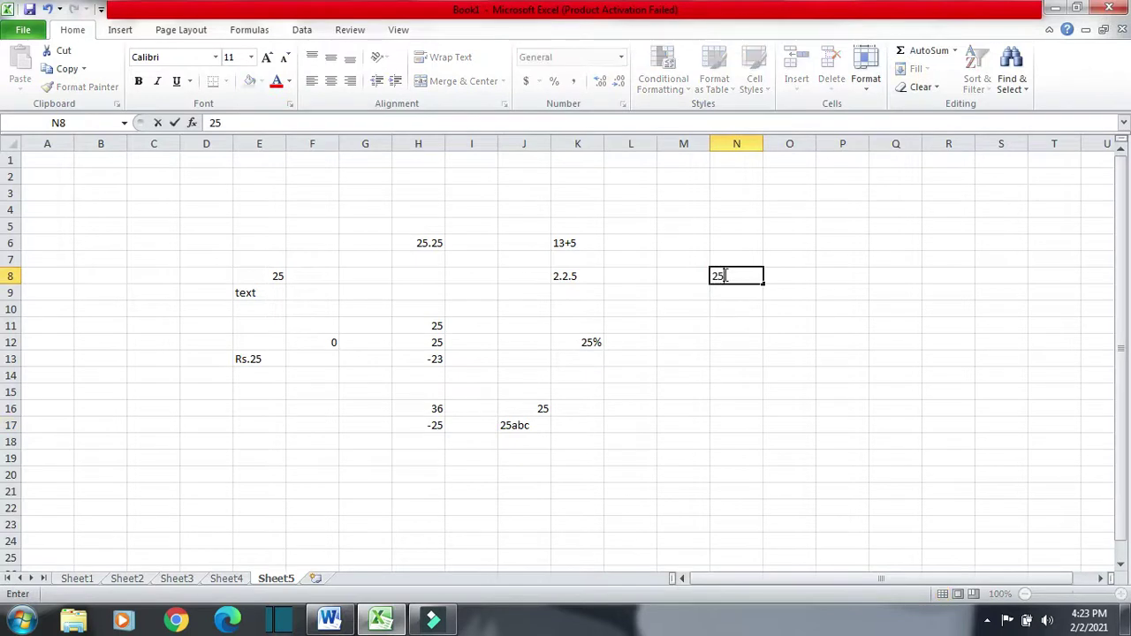
{"action": "type", "text": ":34"}
{"action": "key", "text": "Return"}
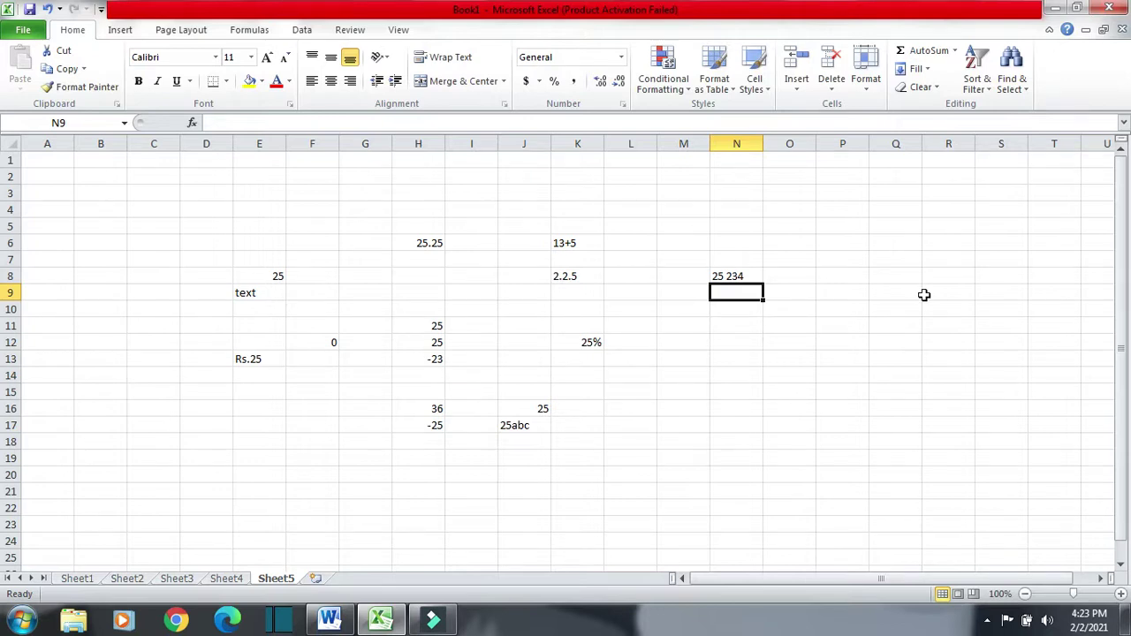
- Return to the Word notes and check the text examples, highlighting part of 12-976
{"action": "key", "text": "alt+Tab"}
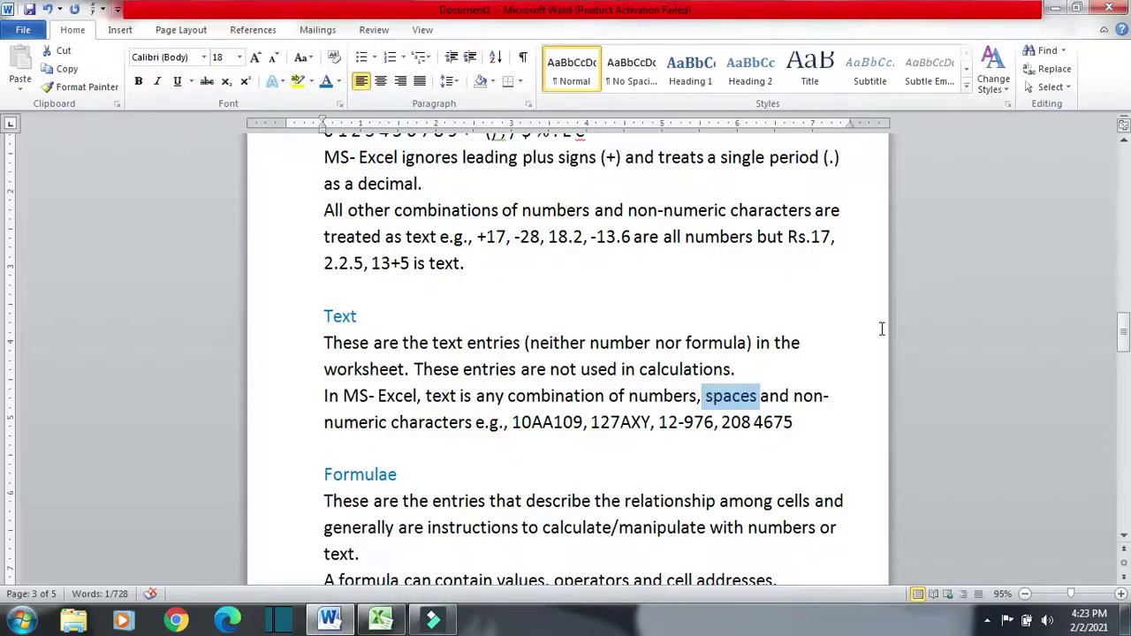
{"action": "scroll", "coordinate": [895, 322], "scroll_direction": "down", "scroll_amount": 1}
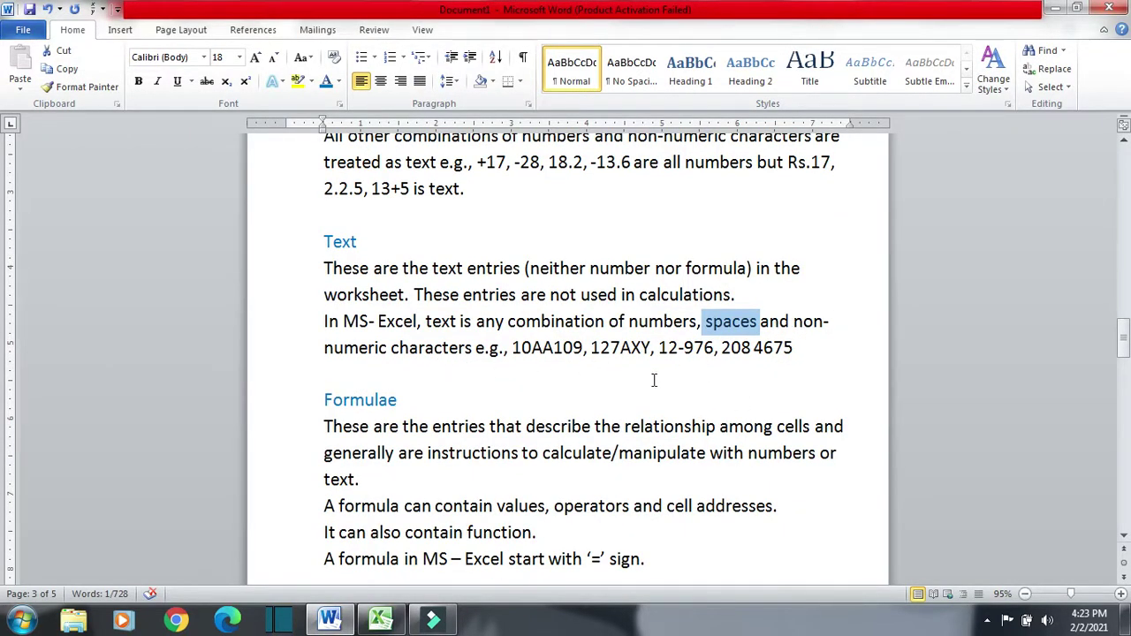
{"action": "left_click_drag", "start_coordinate": [659, 348], "coordinate": [683, 348]}
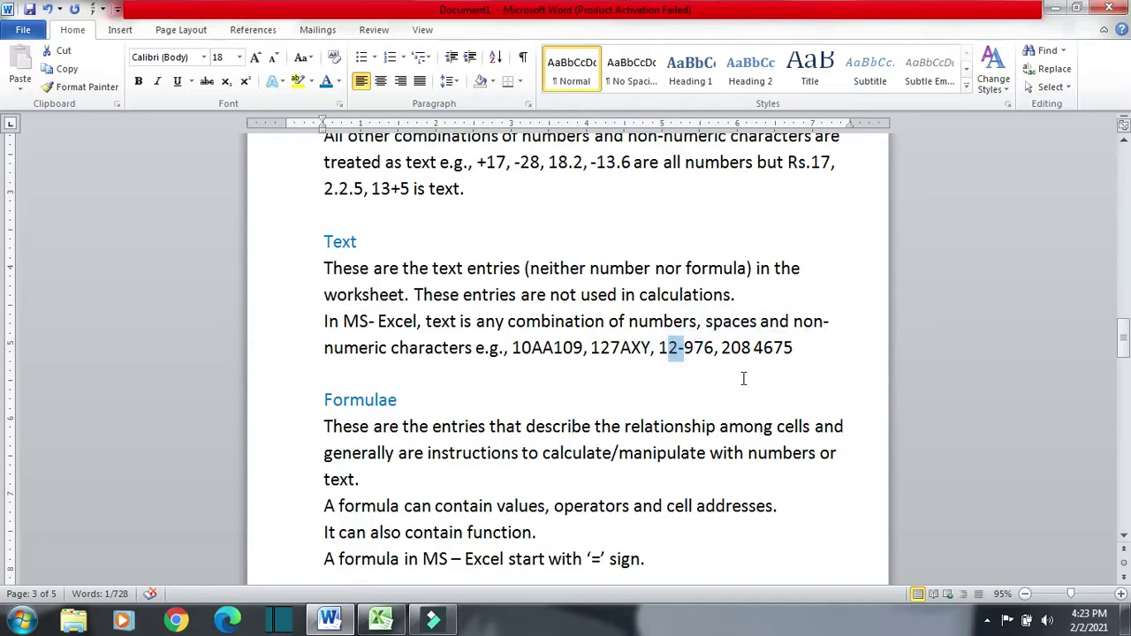
{"action": "left_click", "coordinate": [524, 399]}
- Highlight the first line of the Formulae definition in Word and fill in =b2+b3 in cell B3 of the Excel sheet
{"action": "scroll", "coordinate": [531, 399], "scroll_direction": "down", "scroll_amount": 1}
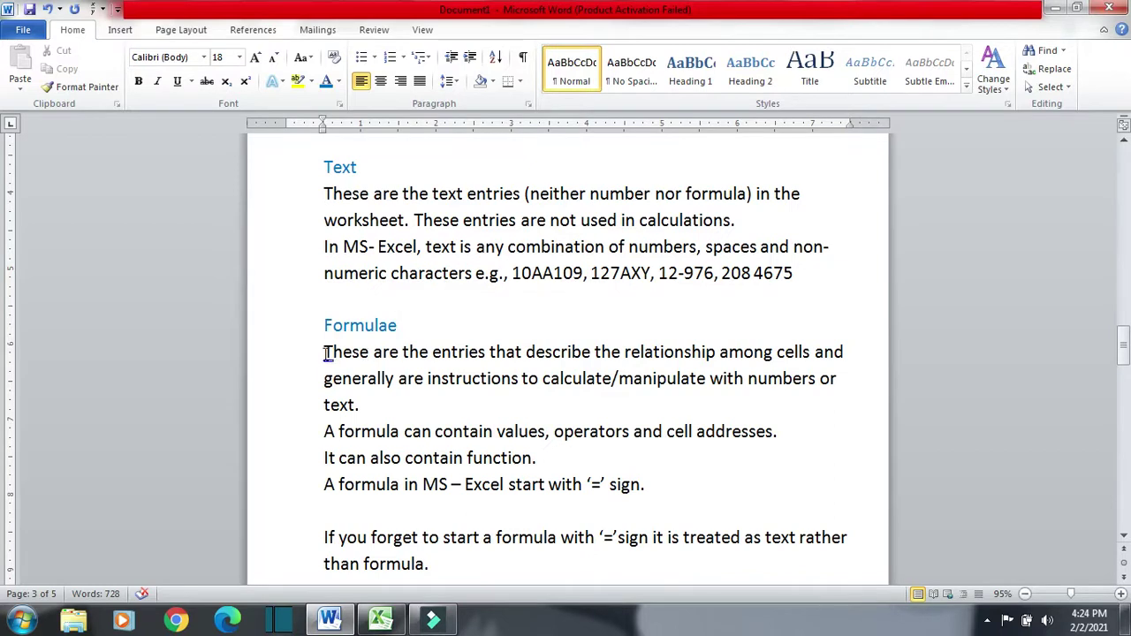
{"action": "left_click_drag", "start_coordinate": [325, 354], "coordinate": [799, 356]}
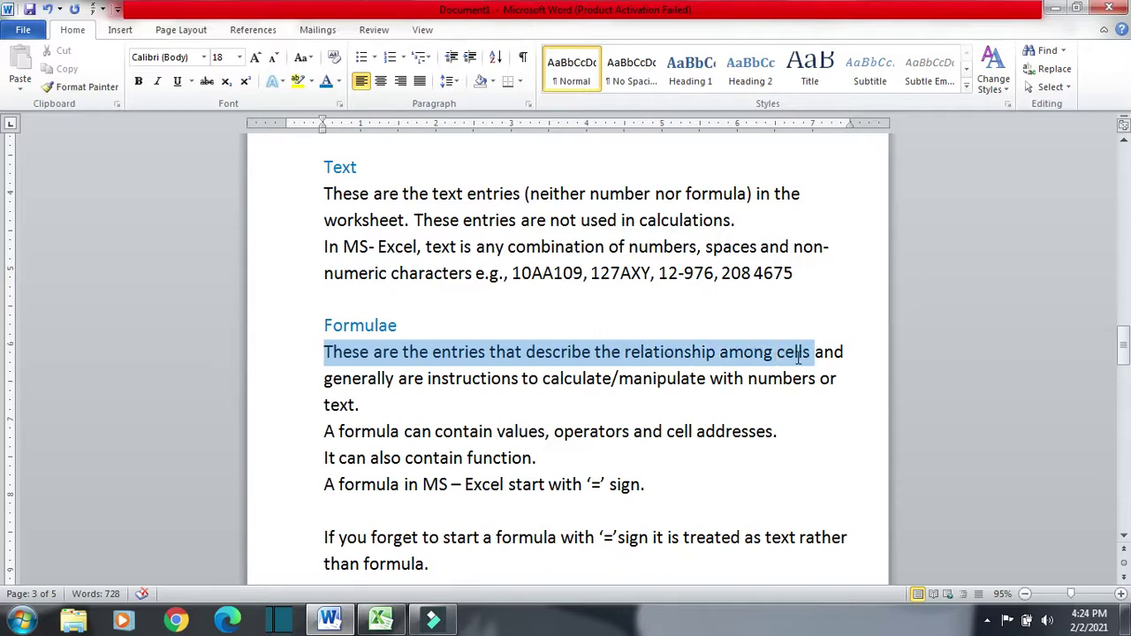
{"action": "left_click", "coordinate": [381, 619]}
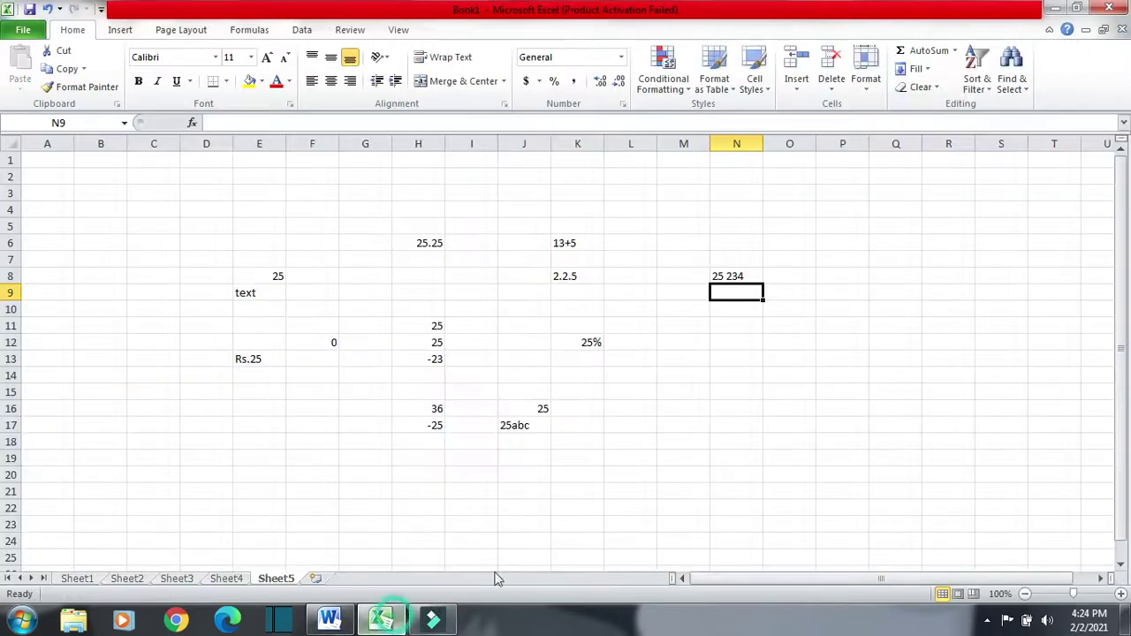
{"action": "left_click", "coordinate": [80, 197]}
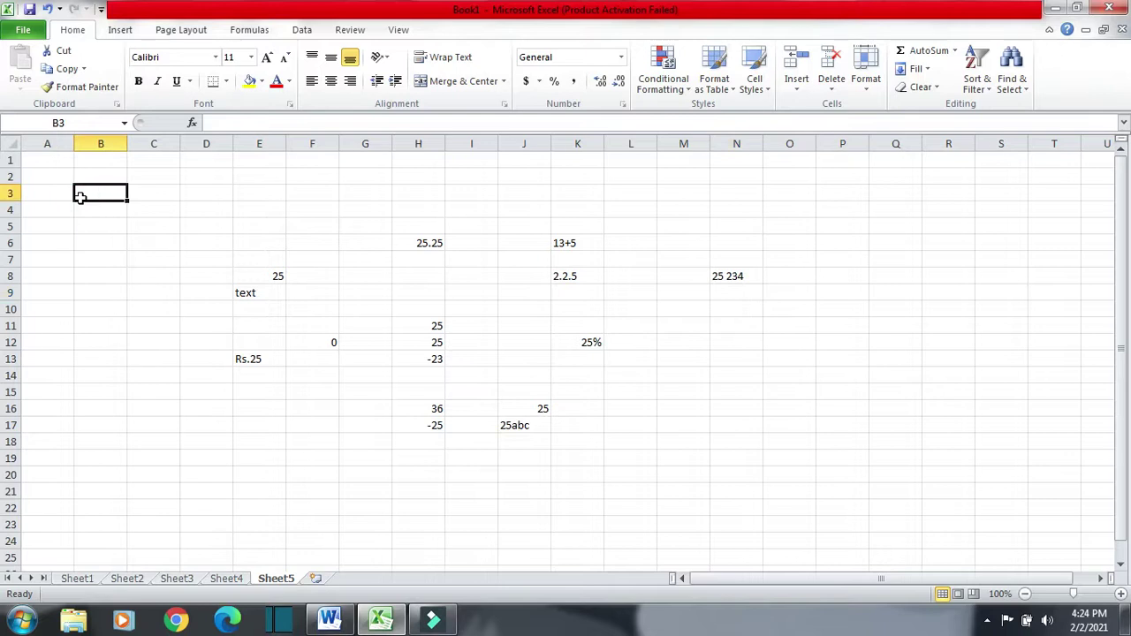
{"action": "type", "text": "=b2"}
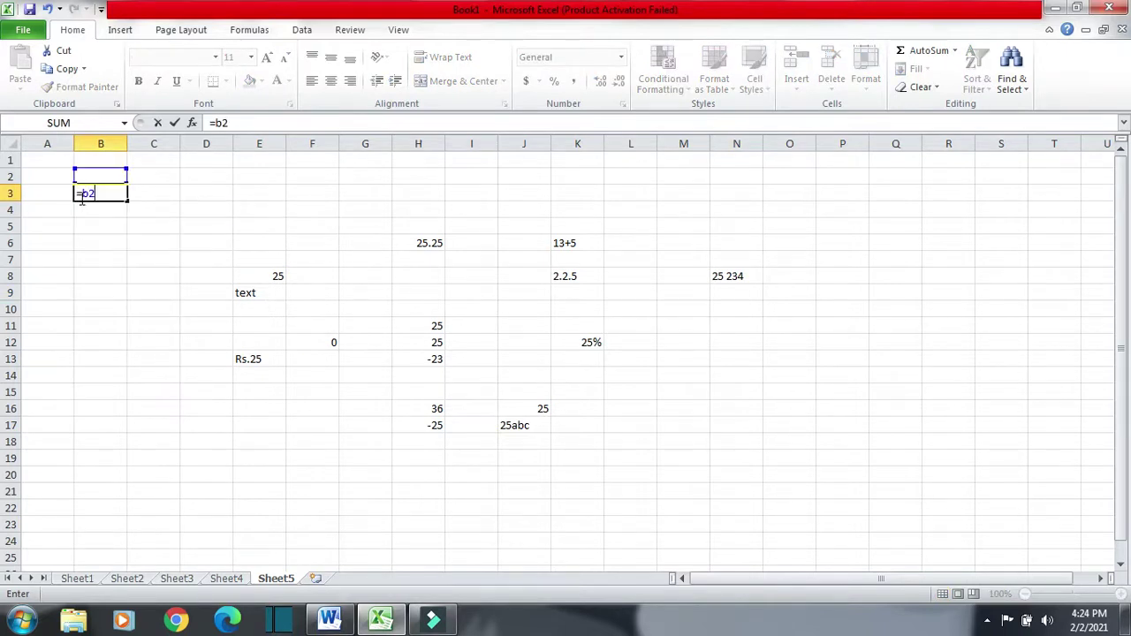
{"action": "type", "text": "+b3"}
- Highlight "instructions to" in the Word Formulae section and enter =2+3 in cell C6 of the Excel sheet, dismissing the circular reference warning
{"action": "key", "text": "alt+Tab"}
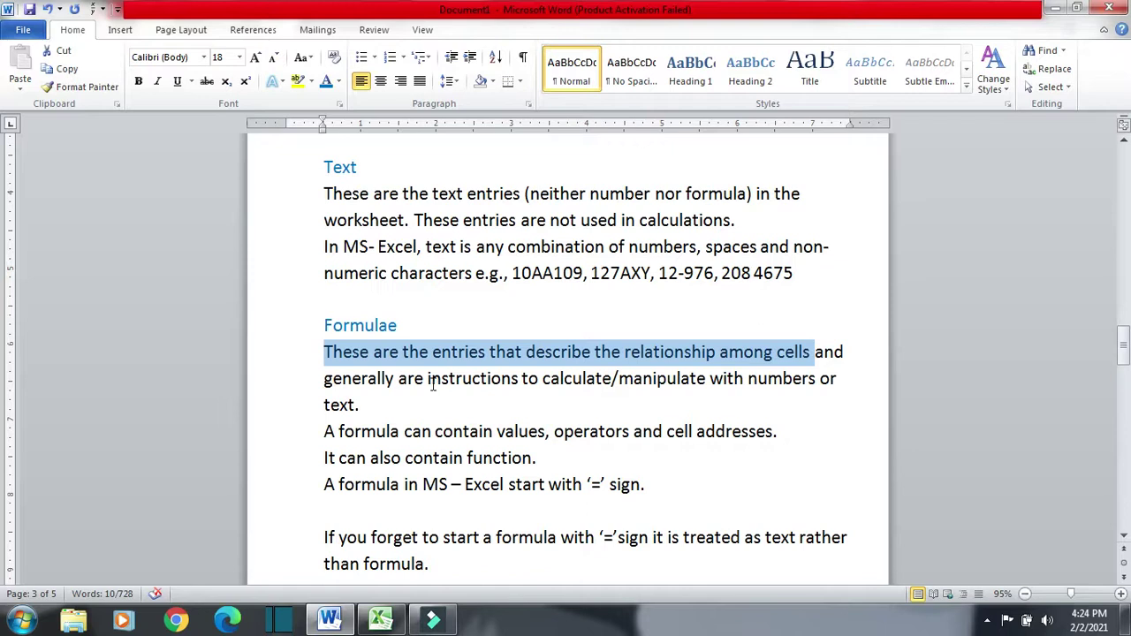
{"action": "left_click_drag", "start_coordinate": [431, 382], "coordinate": [544, 384]}
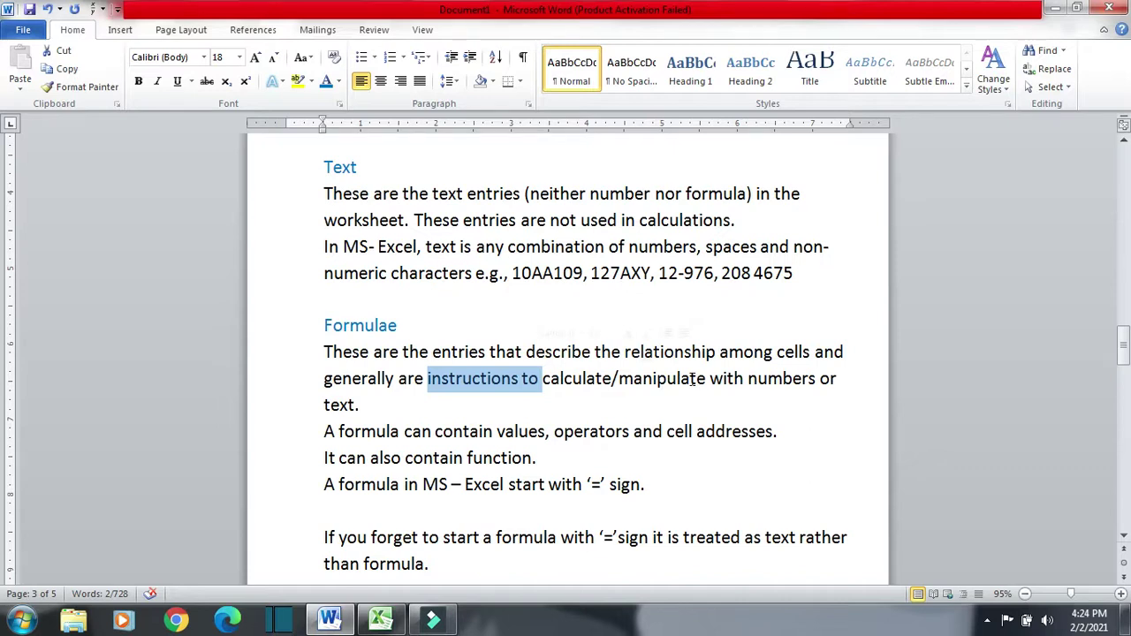
{"action": "key", "text": "alt+Tab"}
{"action": "left_click", "coordinate": [175, 246]}
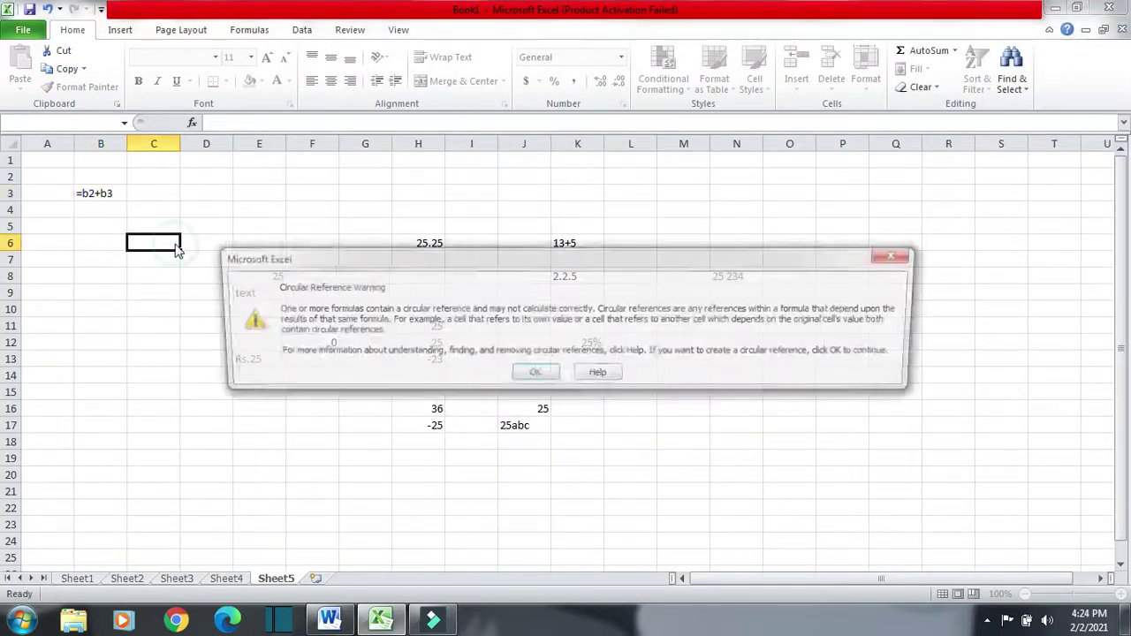
{"action": "left_click", "coordinate": [552, 376]}
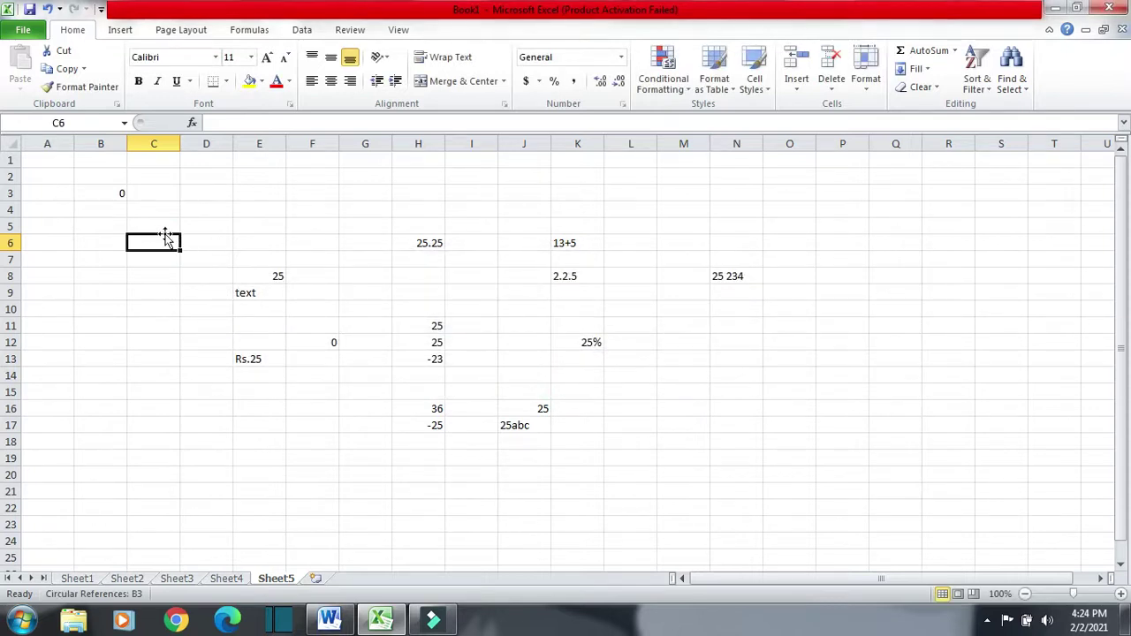
{"action": "type", "text": "=2+3"}
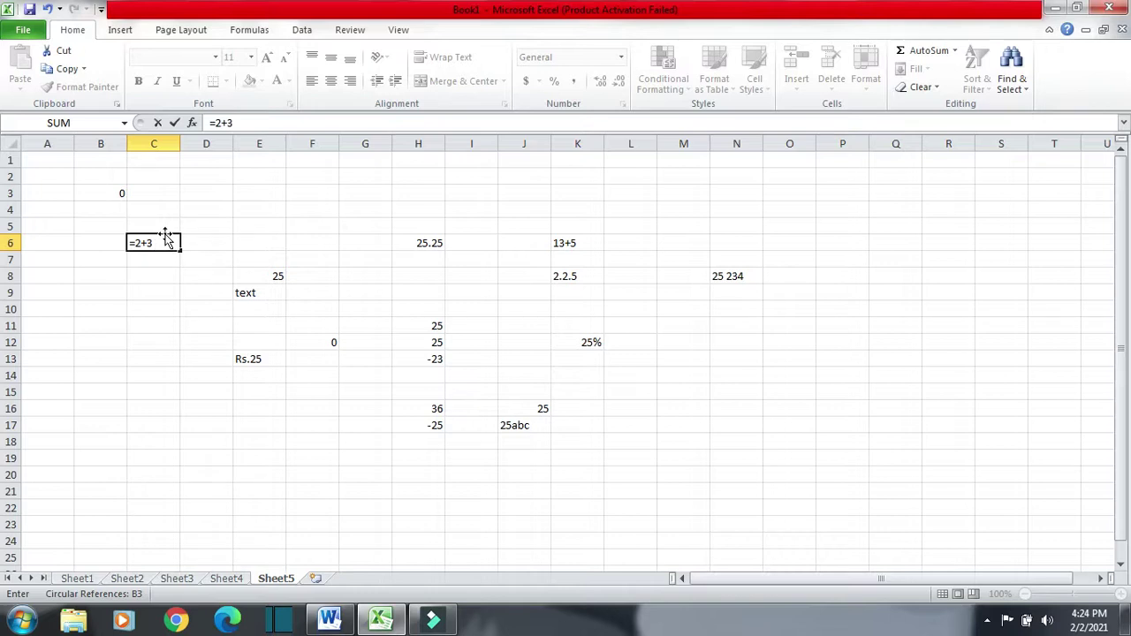
{"action": "key", "text": "Return"}
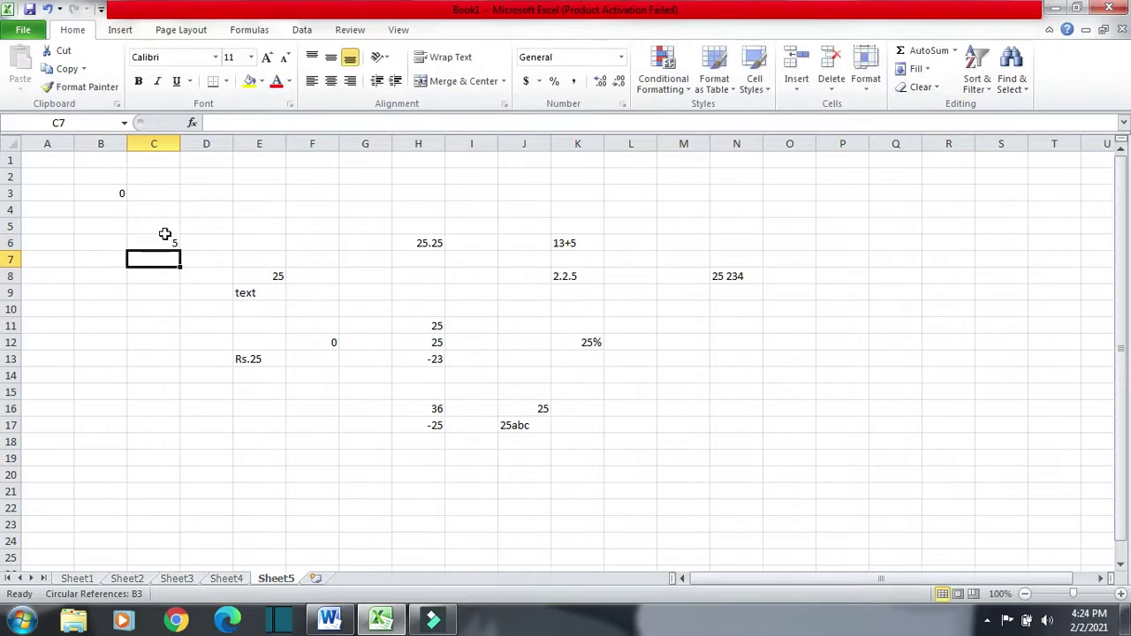
- Return to the Word notes and highlight "values" in the sentence on what a formula can contain
{"action": "key", "text": "alt+Tab"}
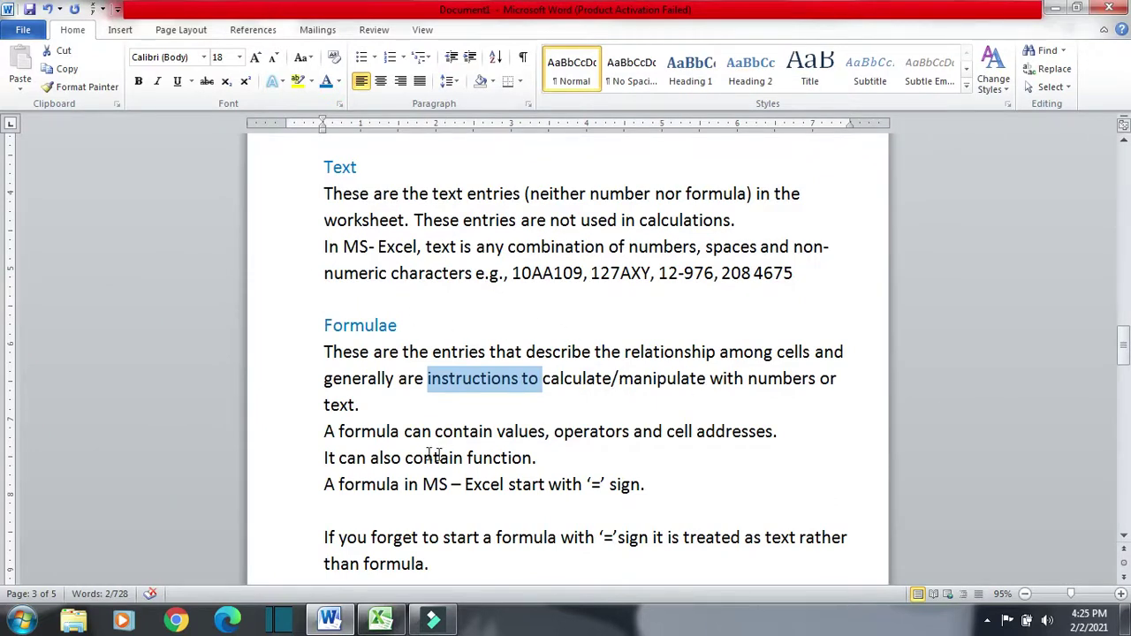
{"action": "left_click", "coordinate": [402, 410]}
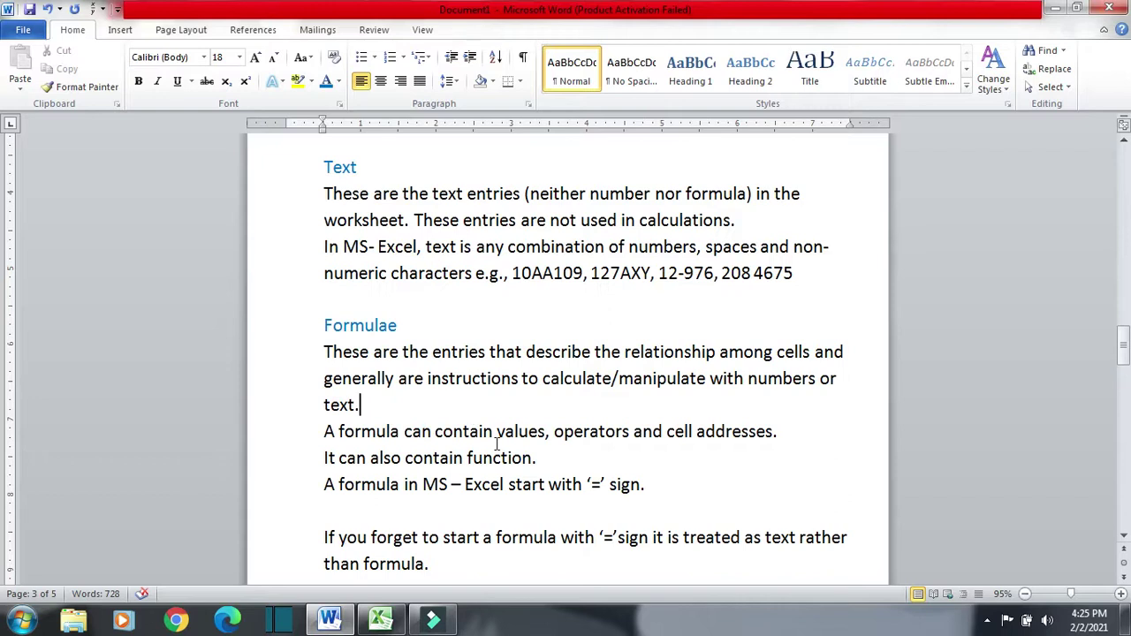
{"action": "left_click_drag", "start_coordinate": [498, 435], "coordinate": [546, 439]}
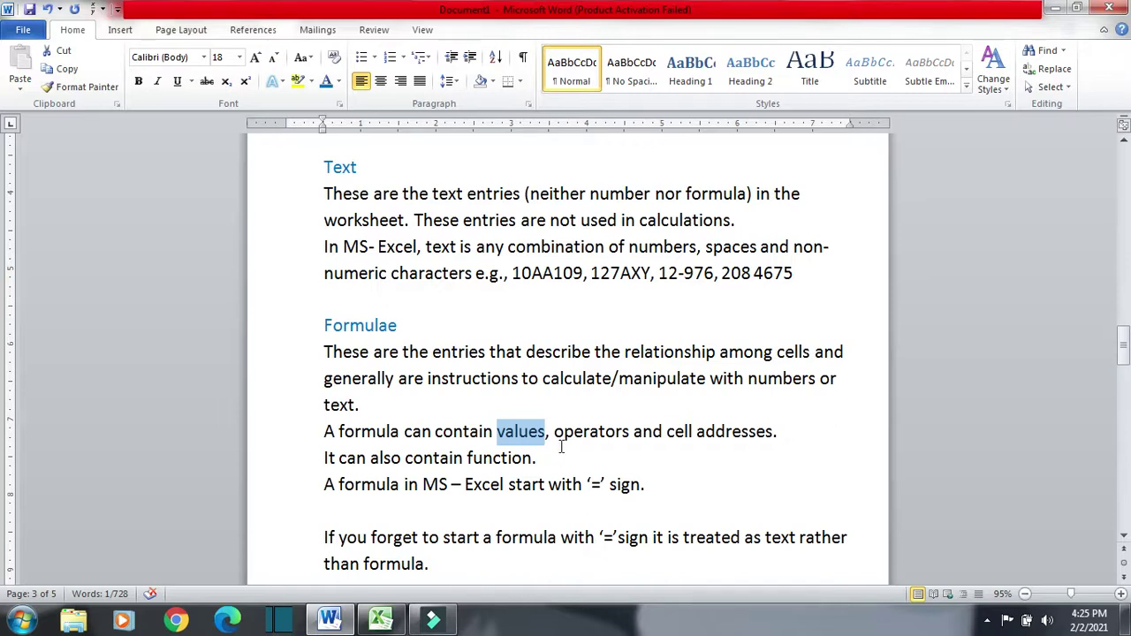
- Highlight in turn "operators", "cell addresses" and "values" in the Word sentence on what a formula can contain, ending on "cell addresses"
{"action": "left_click_drag", "start_coordinate": [558, 434], "coordinate": [629, 434]}
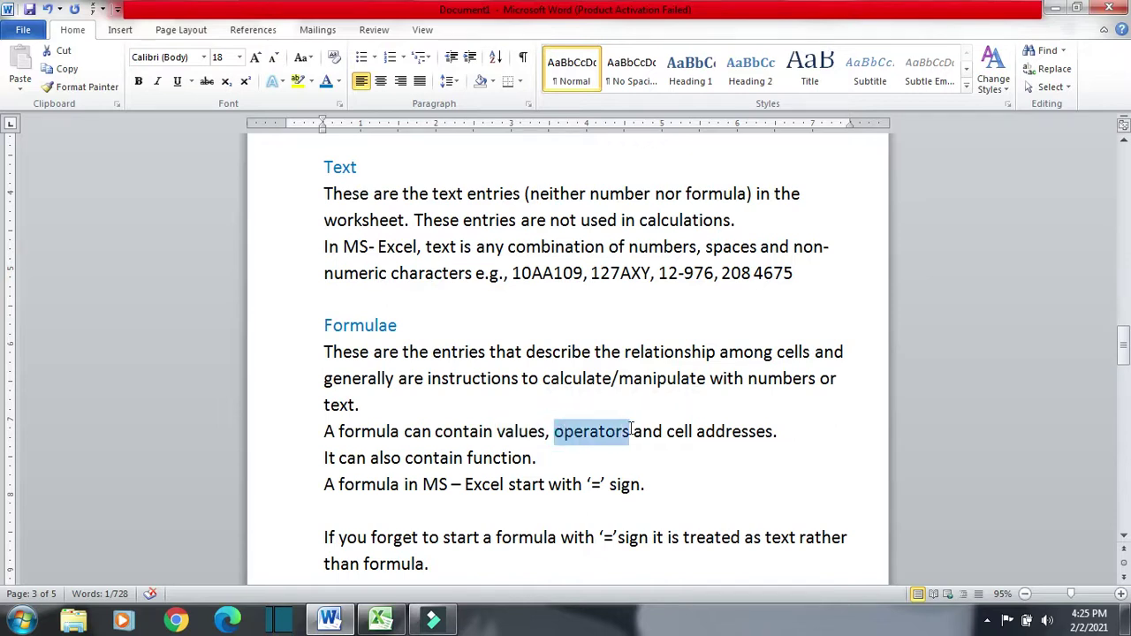
{"action": "left_click_drag", "start_coordinate": [800, 434], "coordinate": [672, 434]}
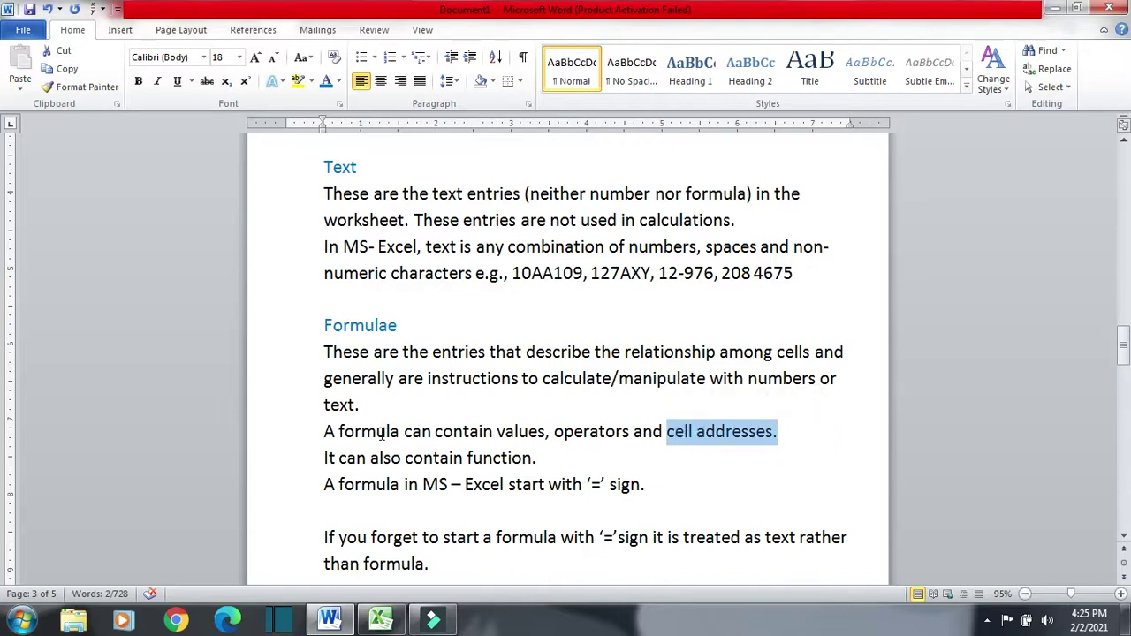
{"action": "left_click_drag", "start_coordinate": [551, 433], "coordinate": [511, 433]}
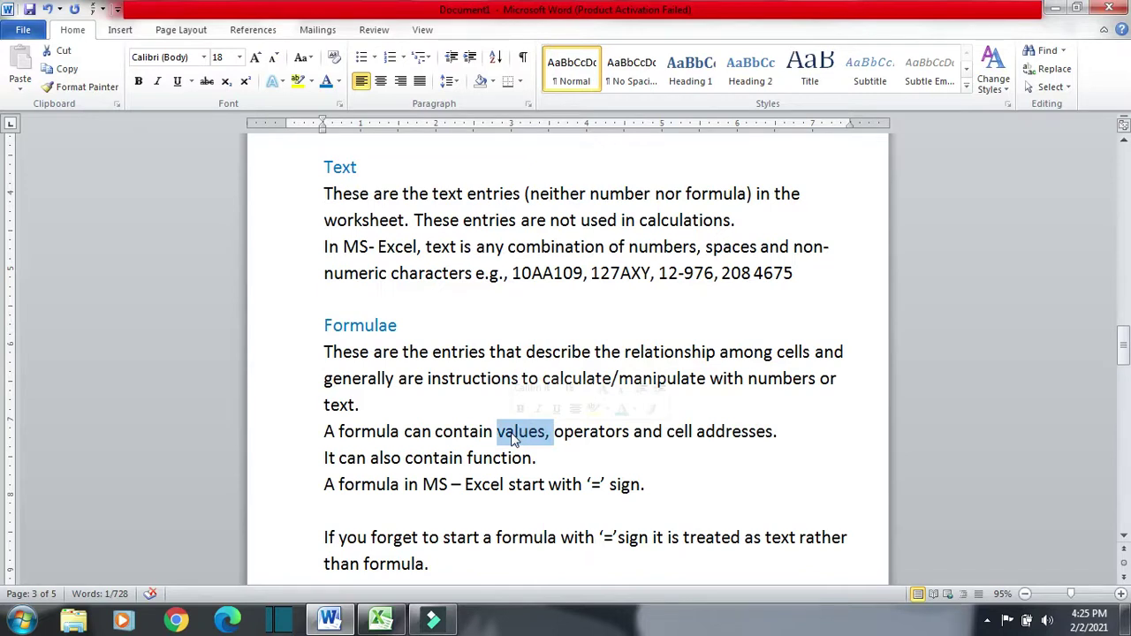
{"action": "left_click_drag", "start_coordinate": [555, 433], "coordinate": [631, 433]}
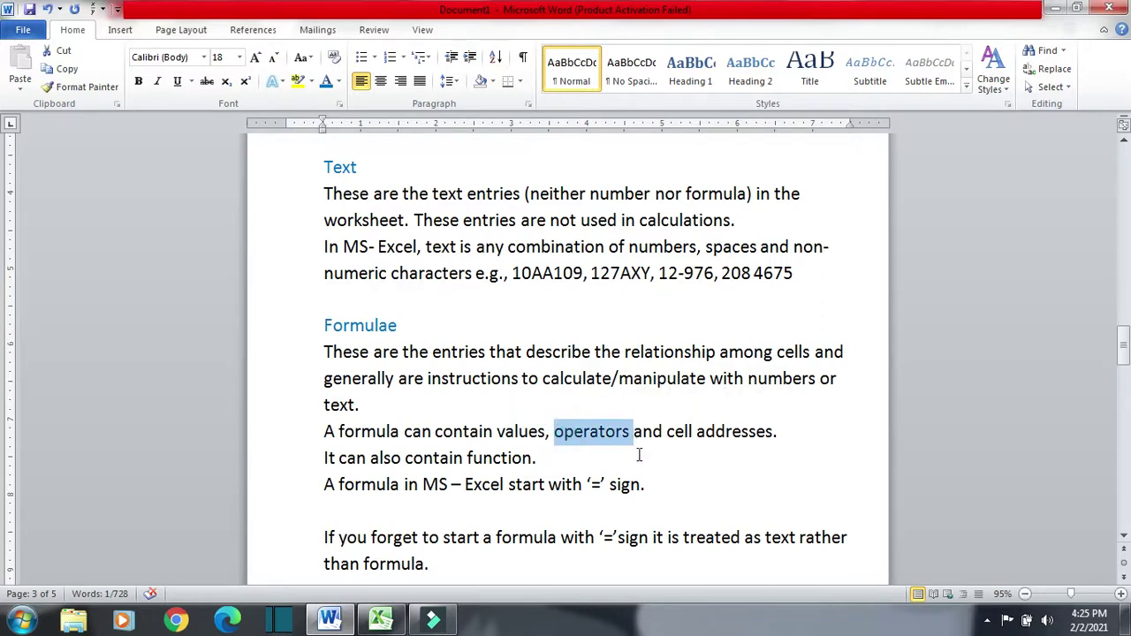
{"action": "left_click_drag", "start_coordinate": [783, 433], "coordinate": [687, 431]}
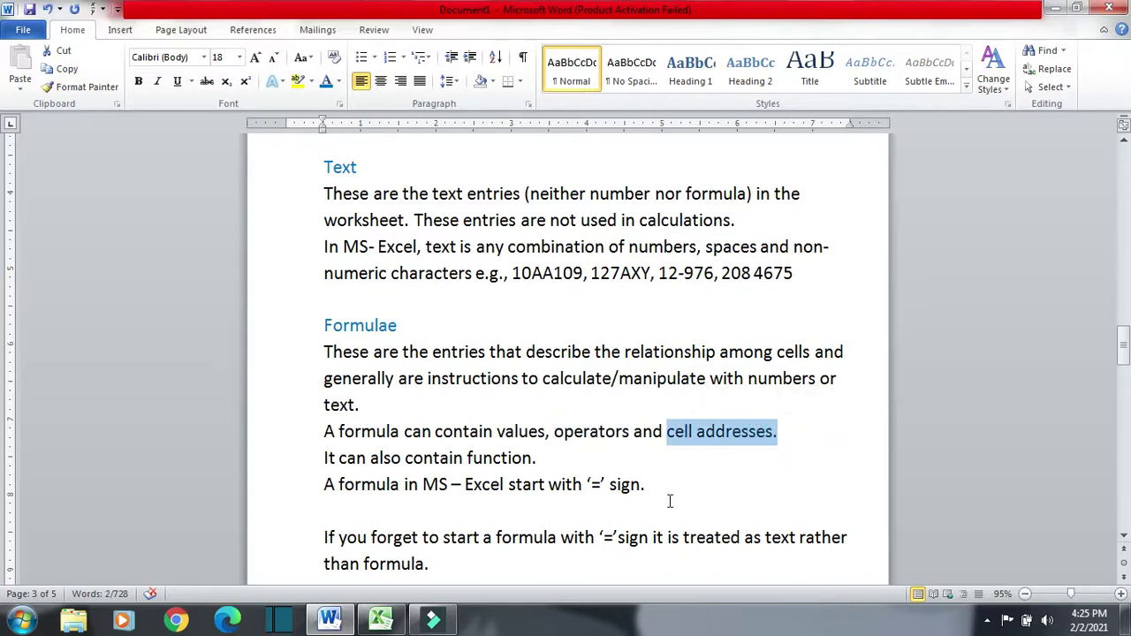
- Switch to the Excel sheet, enter the formula =C4*C7 in cell C17 and reselect that cell to show its formula
{"action": "key", "text": "alt+Tab"}
{"action": "left_click", "coordinate": [177, 428]}
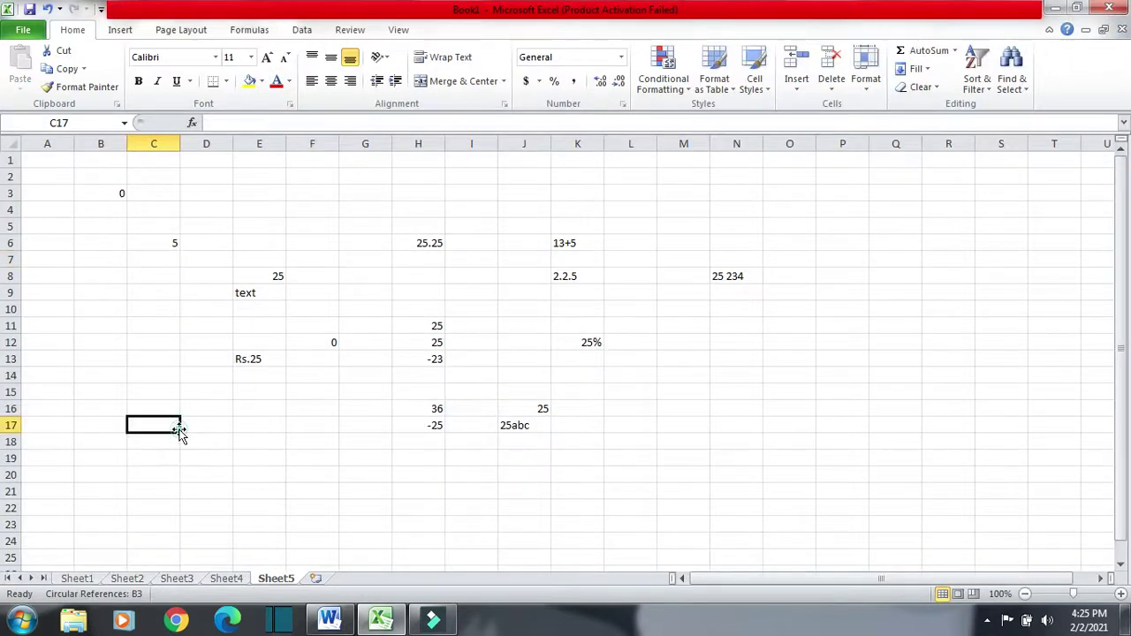
{"action": "type", "text": "="}
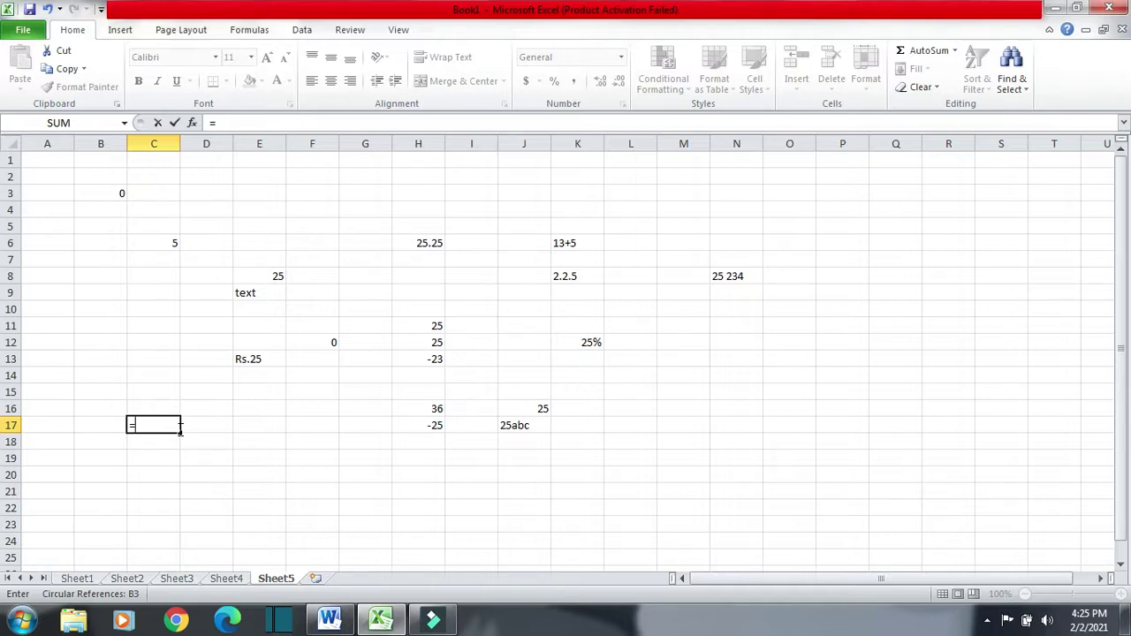
{"action": "left_click", "coordinate": [168, 207]}
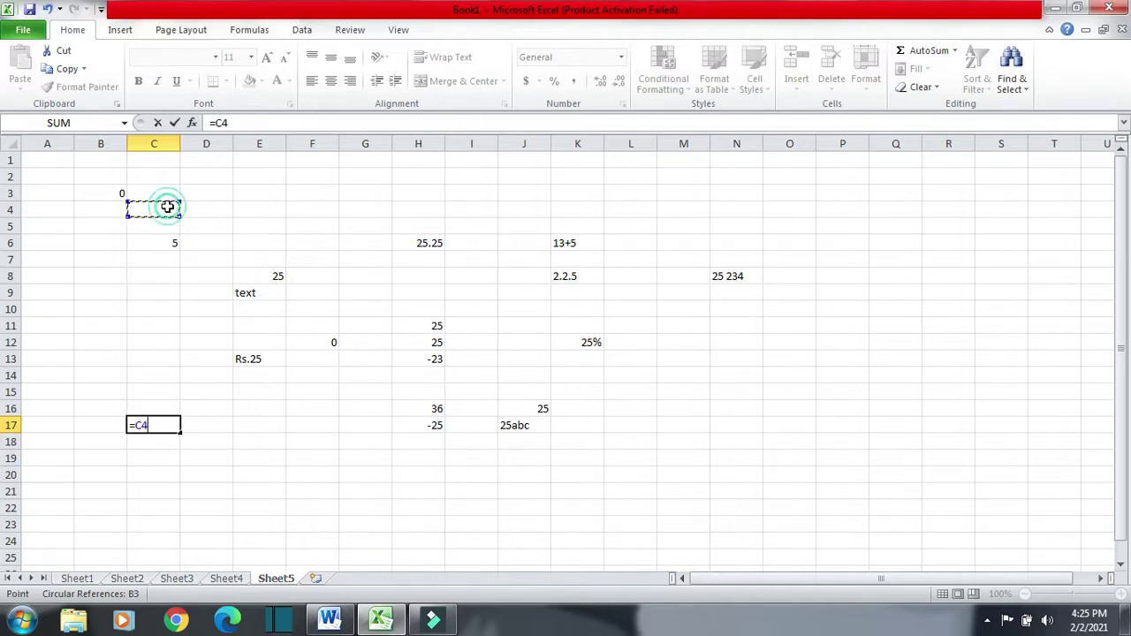
{"action": "type", "text": "+"}
{"action": "type", "text": "/"}
{"action": "key", "text": "BackSpace"}
{"action": "type", "text": "*c"}
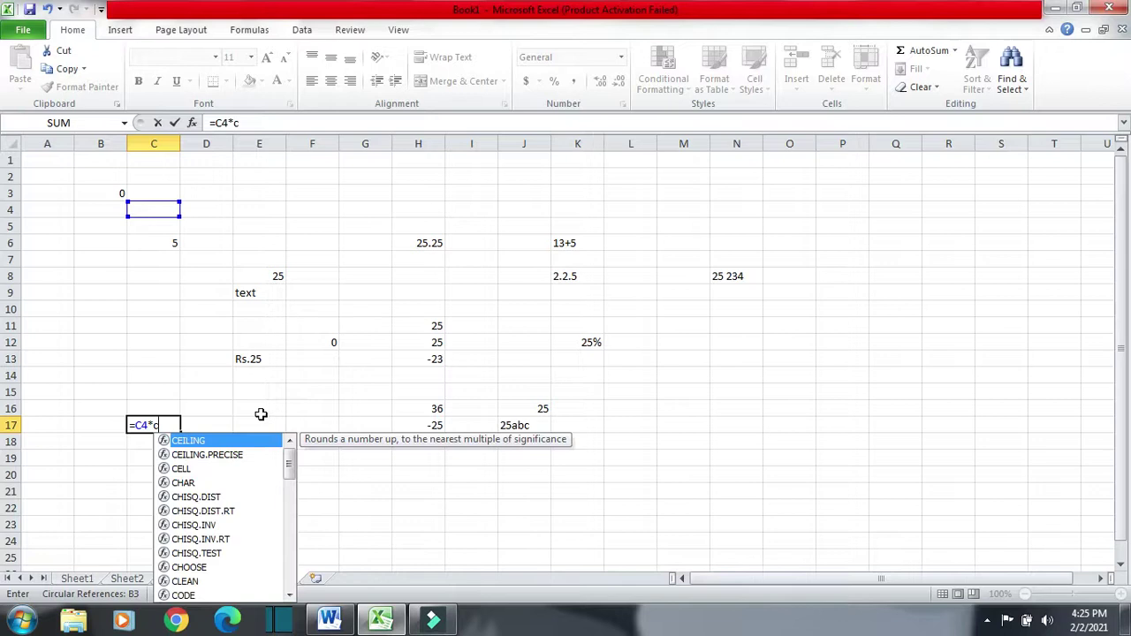
{"action": "type", "text": "7"}
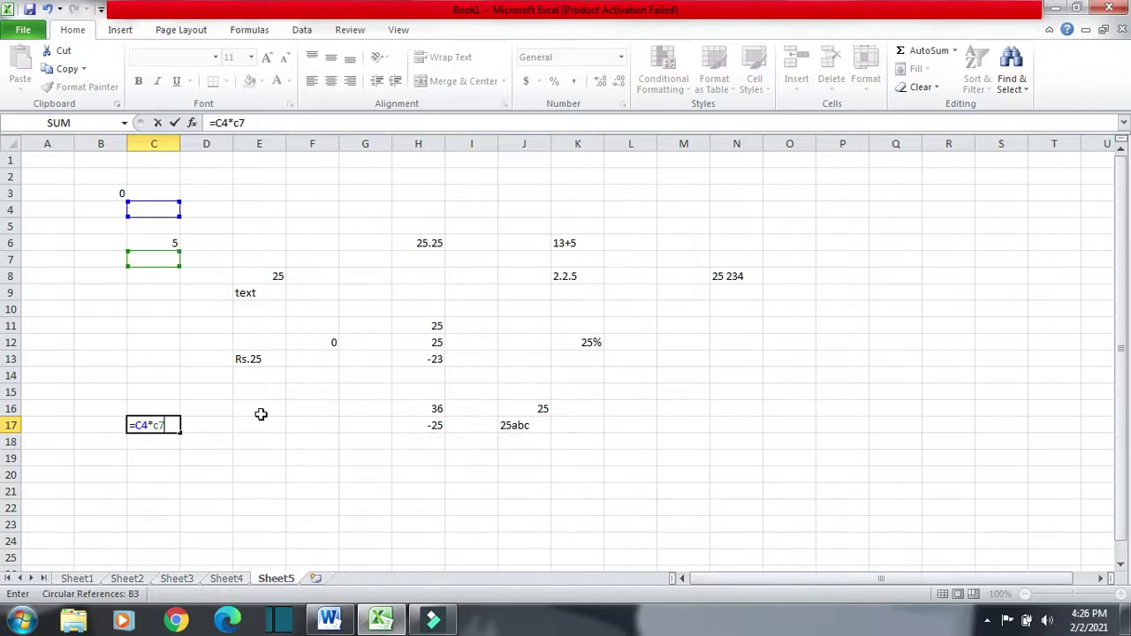
{"action": "key", "text": "Return"}
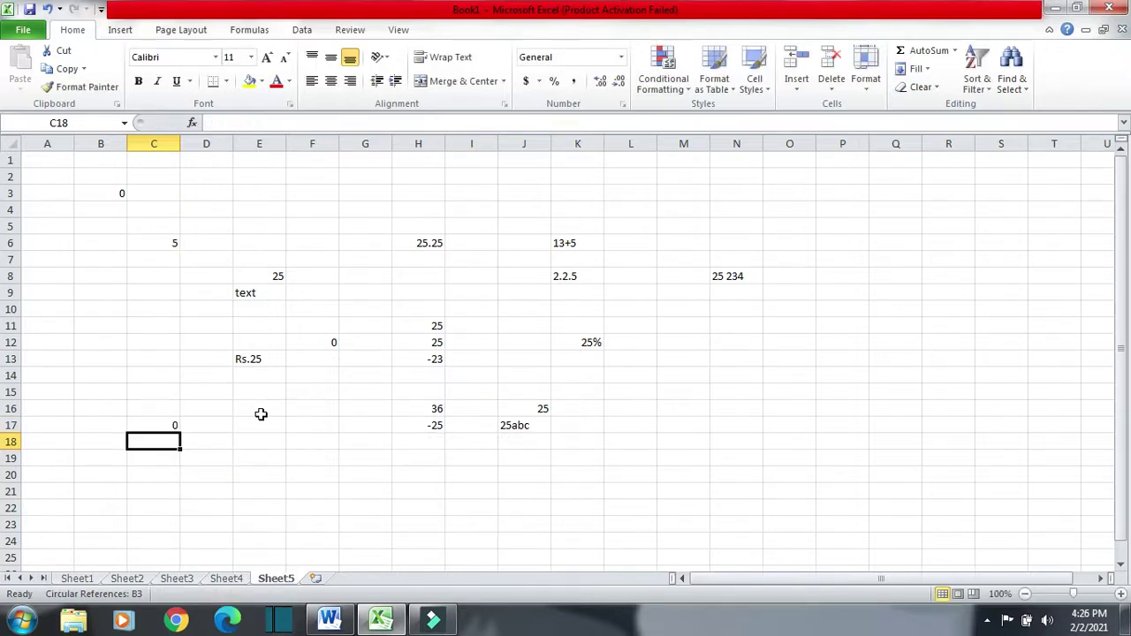
{"action": "left_click", "coordinate": [159, 424]}
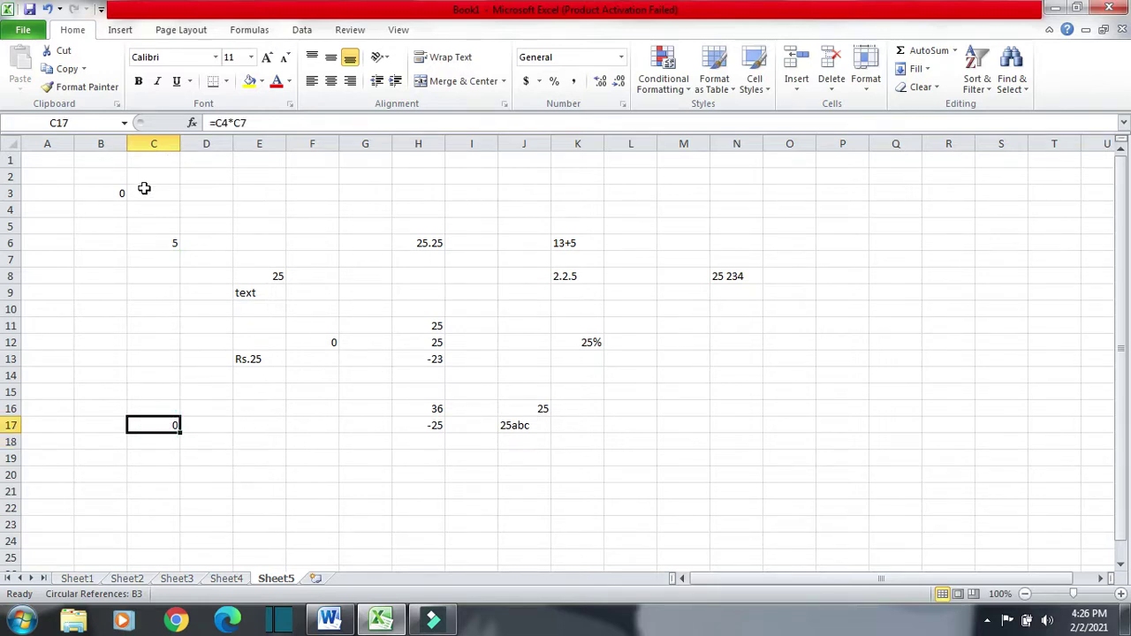
- Return to the Word notes and highlight the line "It can also contain function."
{"action": "key", "text": "alt+Tab"}
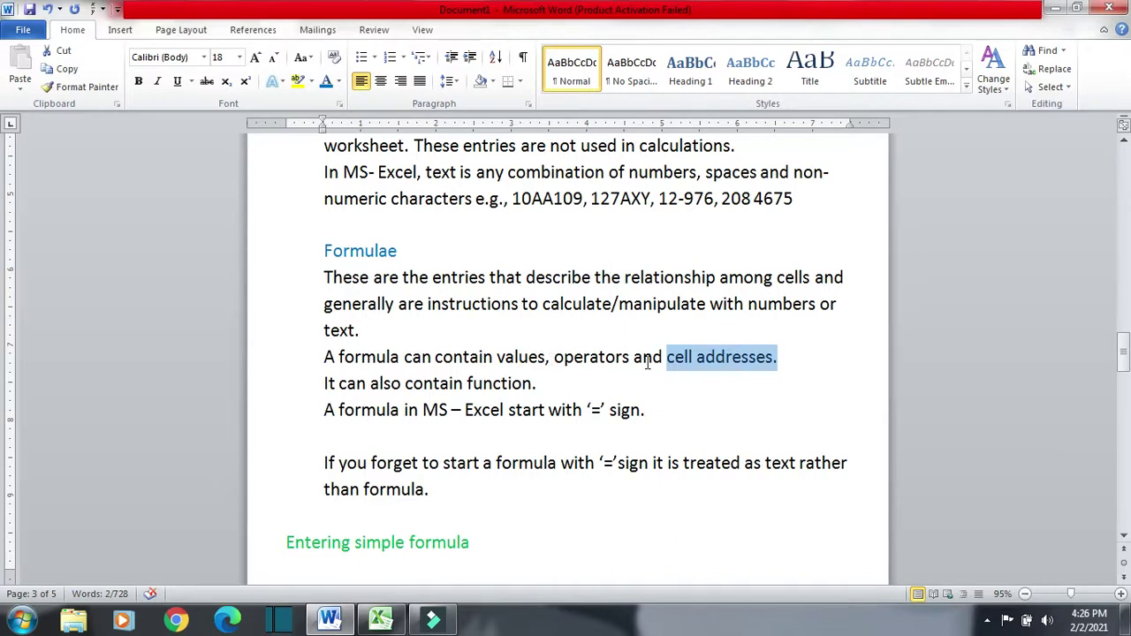
{"action": "left_click", "coordinate": [801, 357]}
{"action": "left_click_drag", "start_coordinate": [324, 384], "coordinate": [539, 389]}
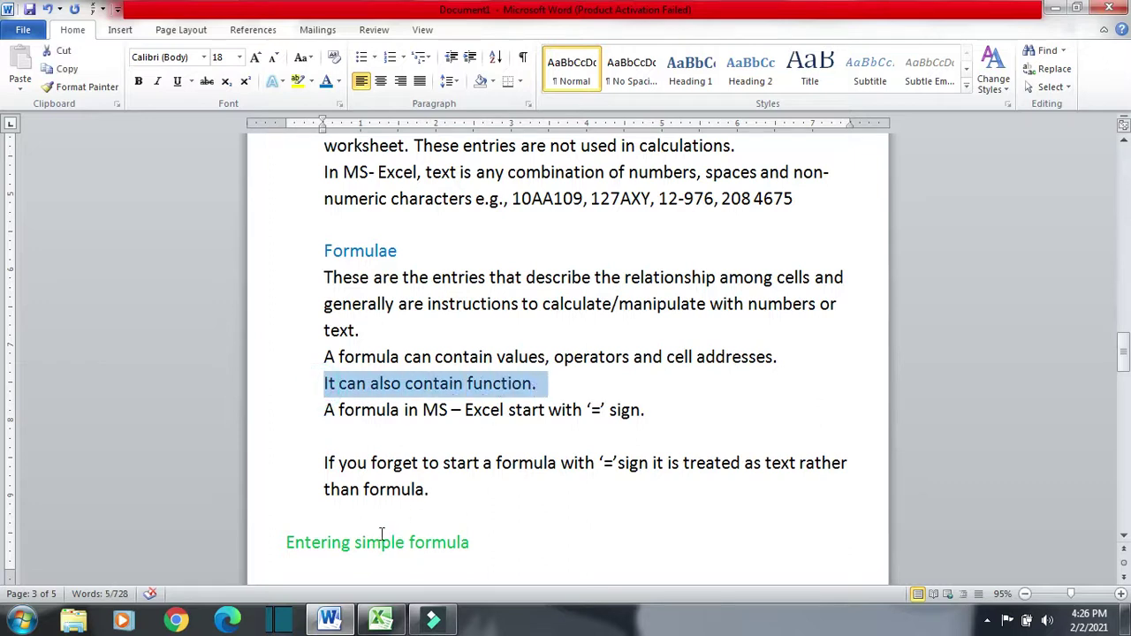
- Switch to the Excel sheet and begin a SUM function formula in cell B7 with =sum(
{"action": "left_click", "coordinate": [381, 619]}
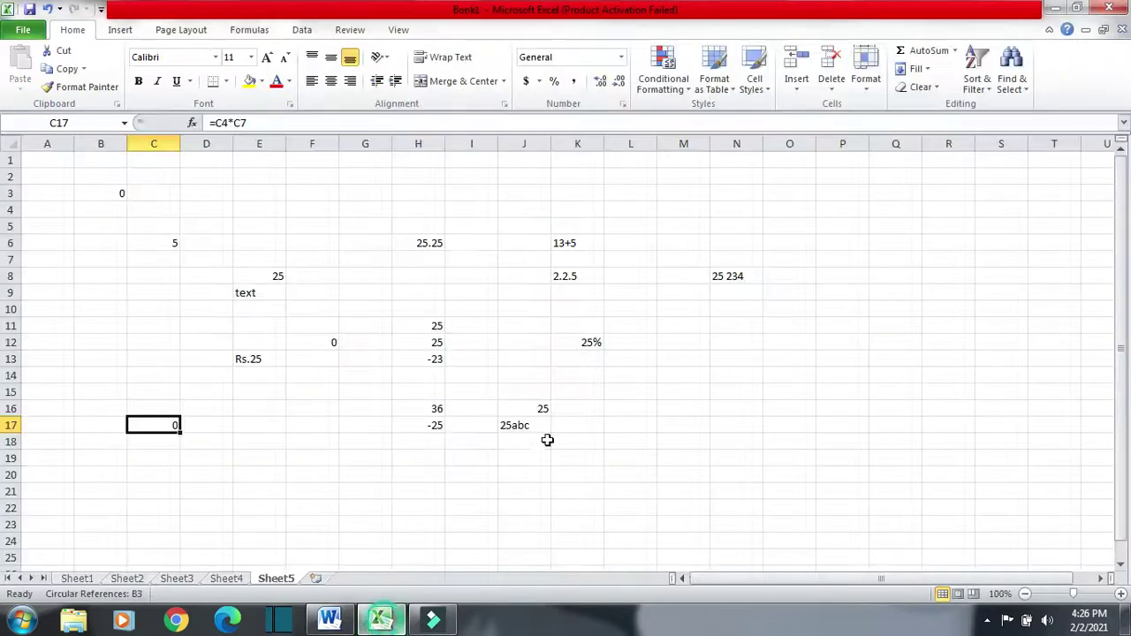
{"action": "left_click", "coordinate": [124, 258]}
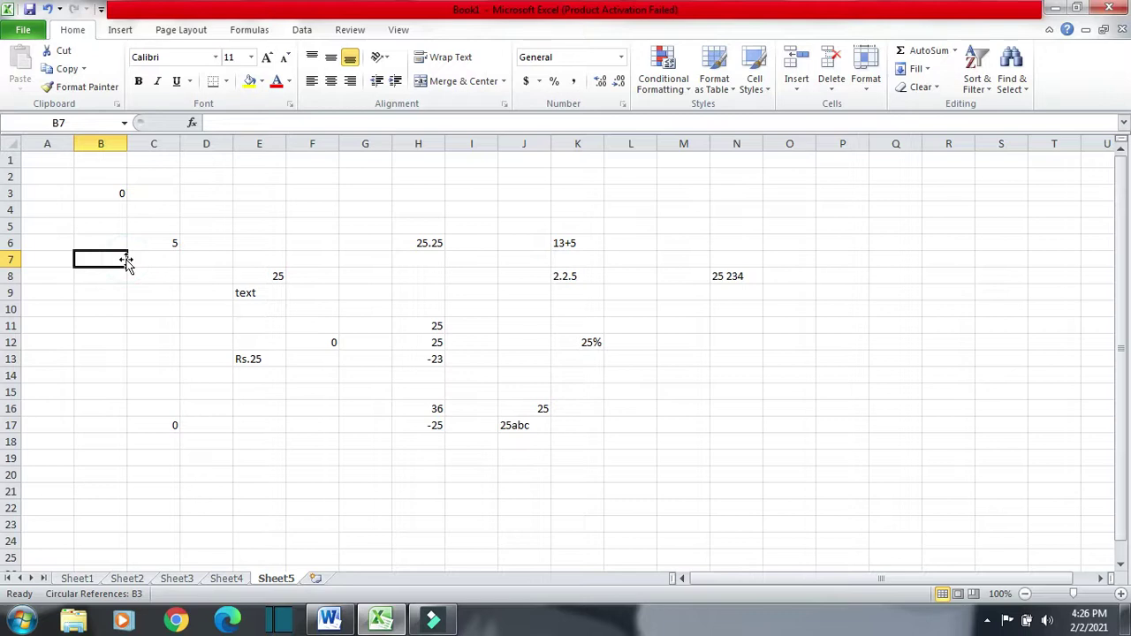
{"action": "type", "text": "="}
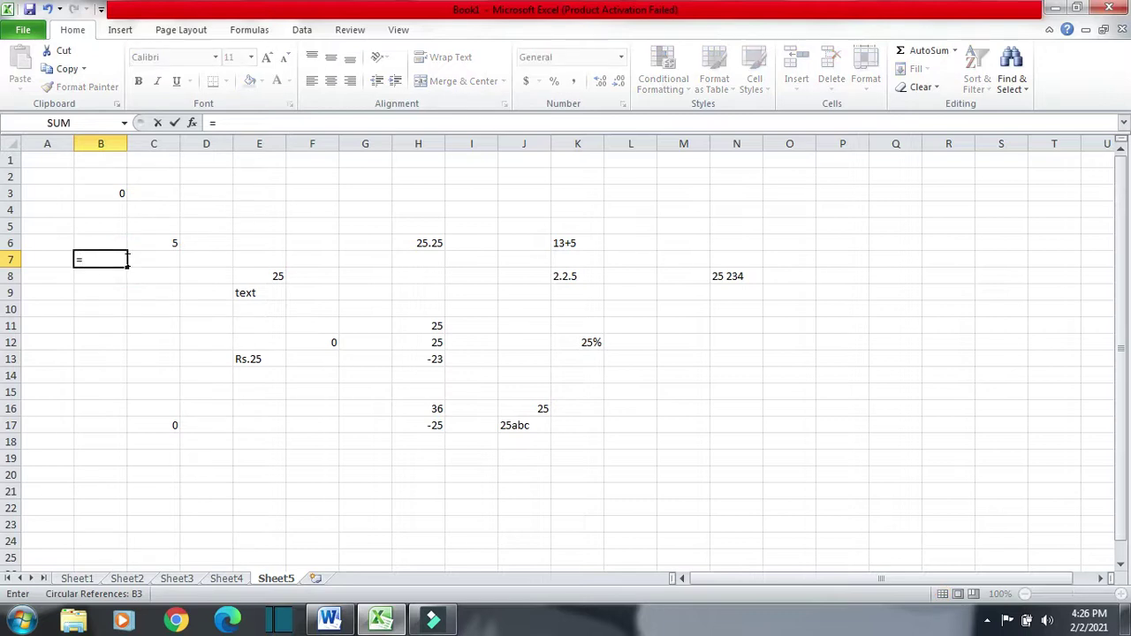
{"action": "type", "text": "sum"}
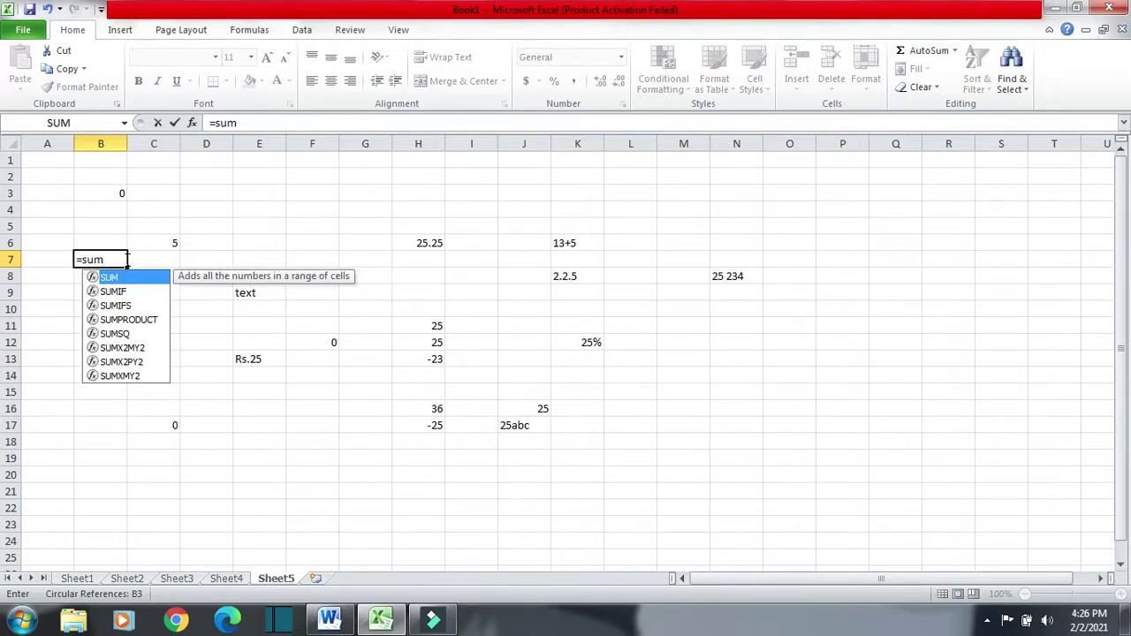
{"action": "type", "text": "("}
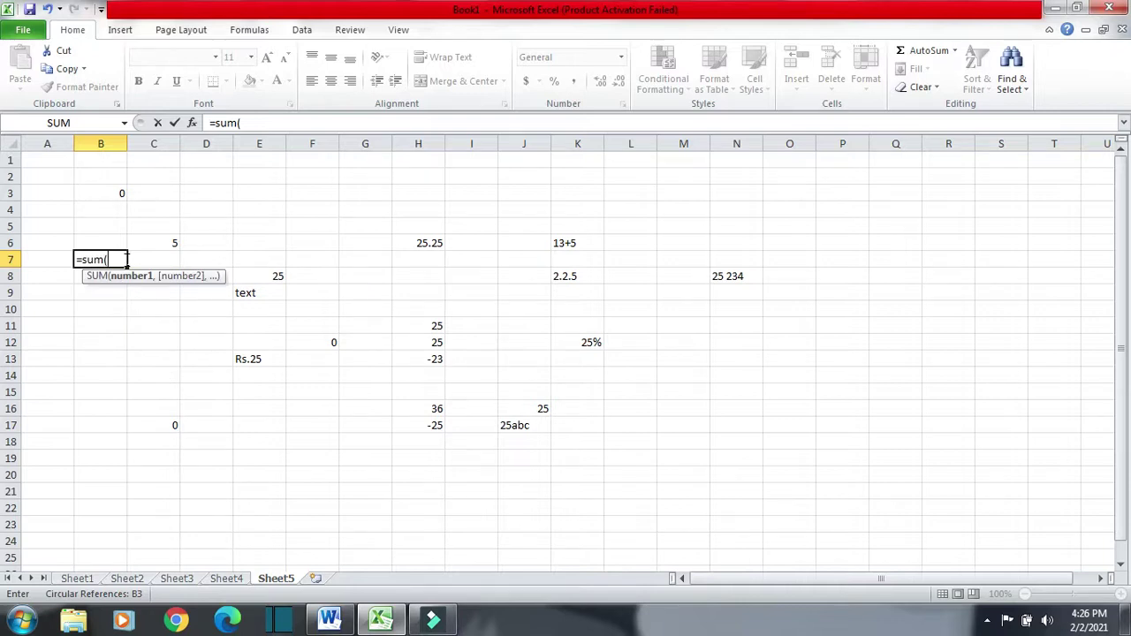
- Complete the SUM formula in B7 so that it adds the range B3:B5
{"action": "left_click_drag", "start_coordinate": [101, 192], "coordinate": [107, 231]}
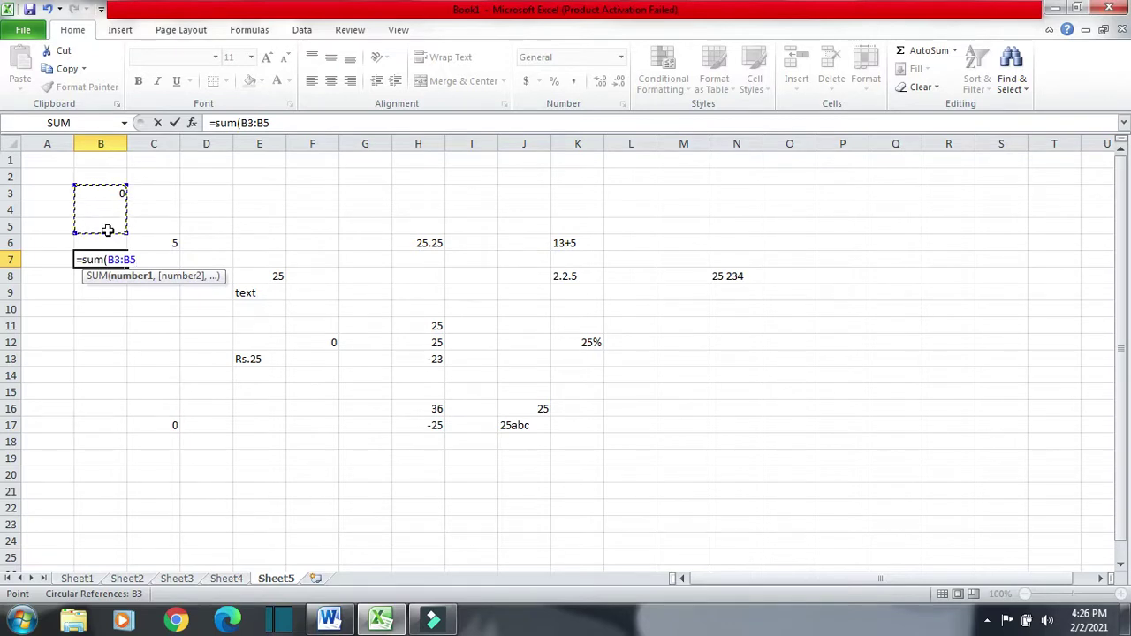
{"action": "type", "text": ")"}
{"action": "key", "text": "Return"}
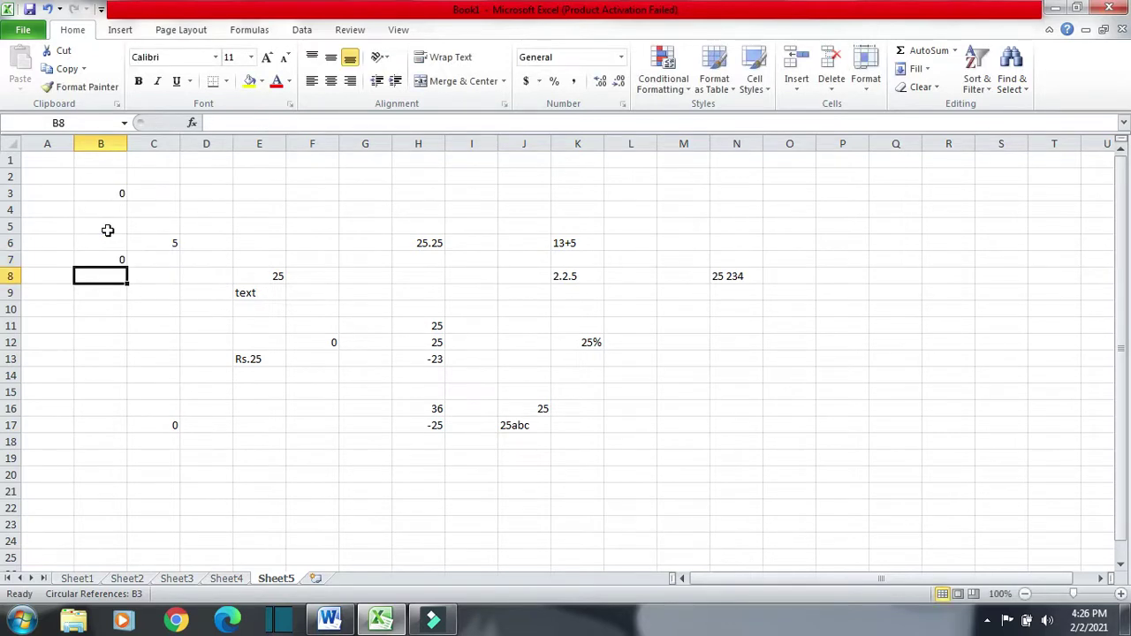
- Enter 25 in B4 and 36 in B5, and select the SUM cell B7
{"action": "left_click", "coordinate": [109, 209]}
{"action": "type", "text": "25"}
{"action": "key", "text": "Return"}
{"action": "type", "text": "36"}
{"action": "key", "text": "Return"}
{"action": "left_click", "coordinate": [113, 258]}
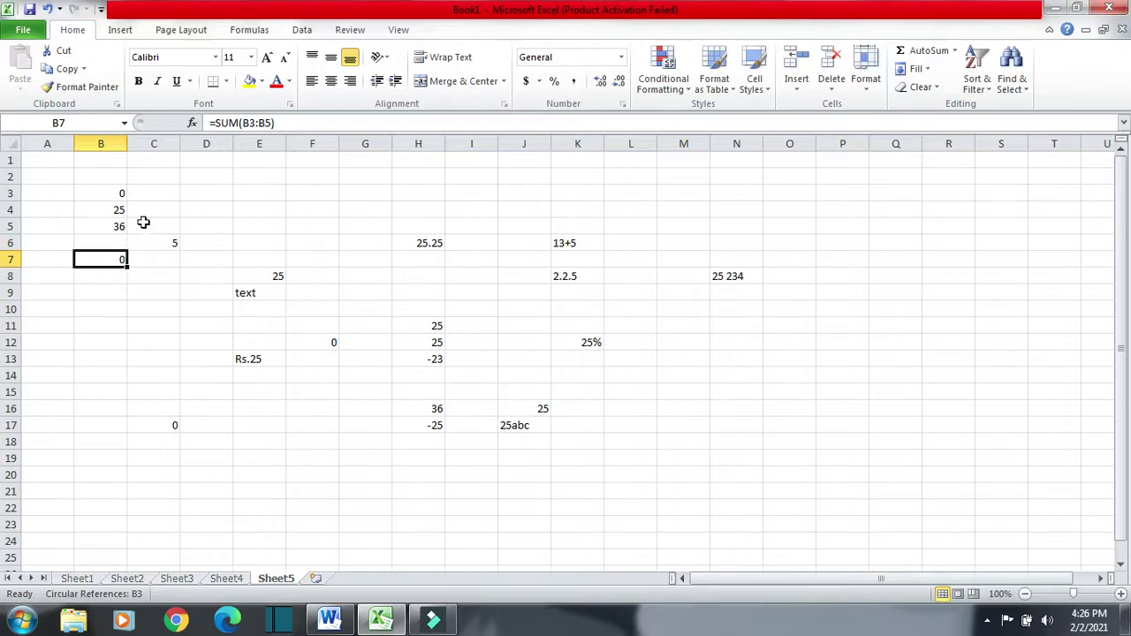
- Inspect the SUM formula in B7 and the cell range B3:B5 that it refers to
{"action": "left_click", "coordinate": [289, 123]}
{"action": "left_click_drag", "start_coordinate": [262, 123], "coordinate": [217, 171]}
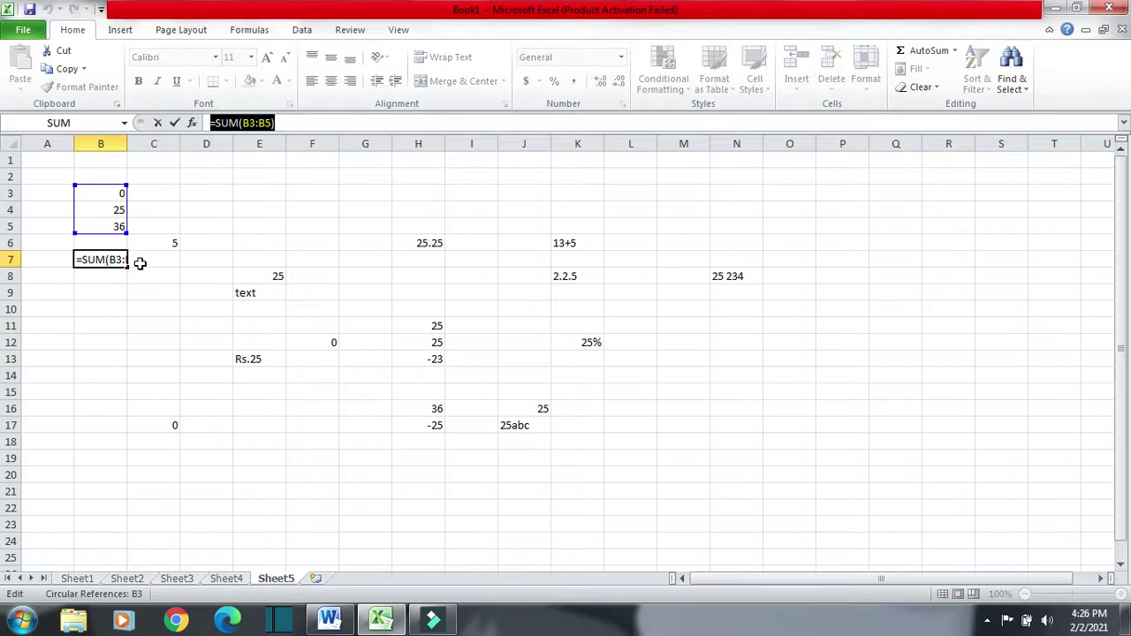
{"action": "left_click", "coordinate": [300, 122]}
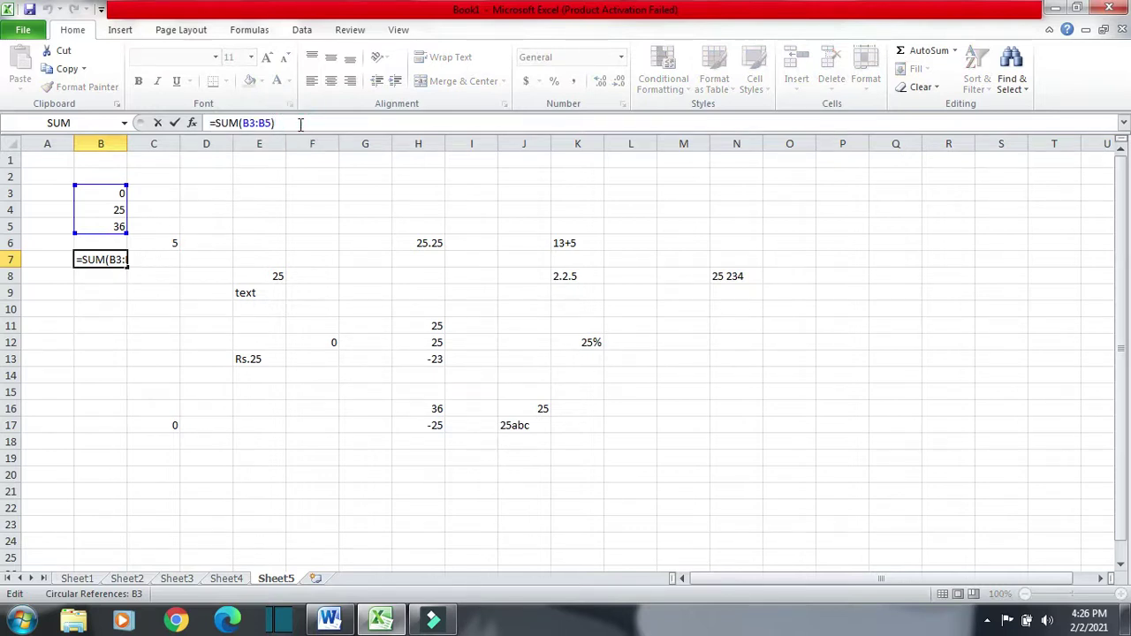
{"action": "key", "text": "Return"}
{"action": "left_click", "coordinate": [106, 210]}
{"action": "left_click_drag", "start_coordinate": [106, 192], "coordinate": [106, 228]}
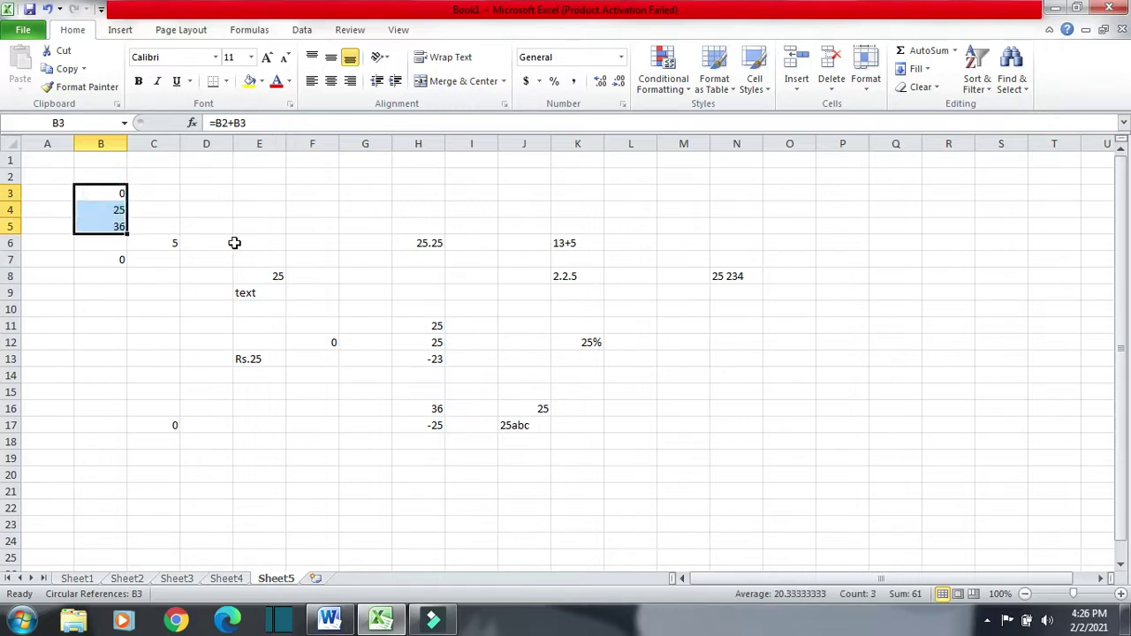
- Clear the contents of all filled cells in the range B3:N20
{"action": "left_click", "coordinate": [137, 358]}
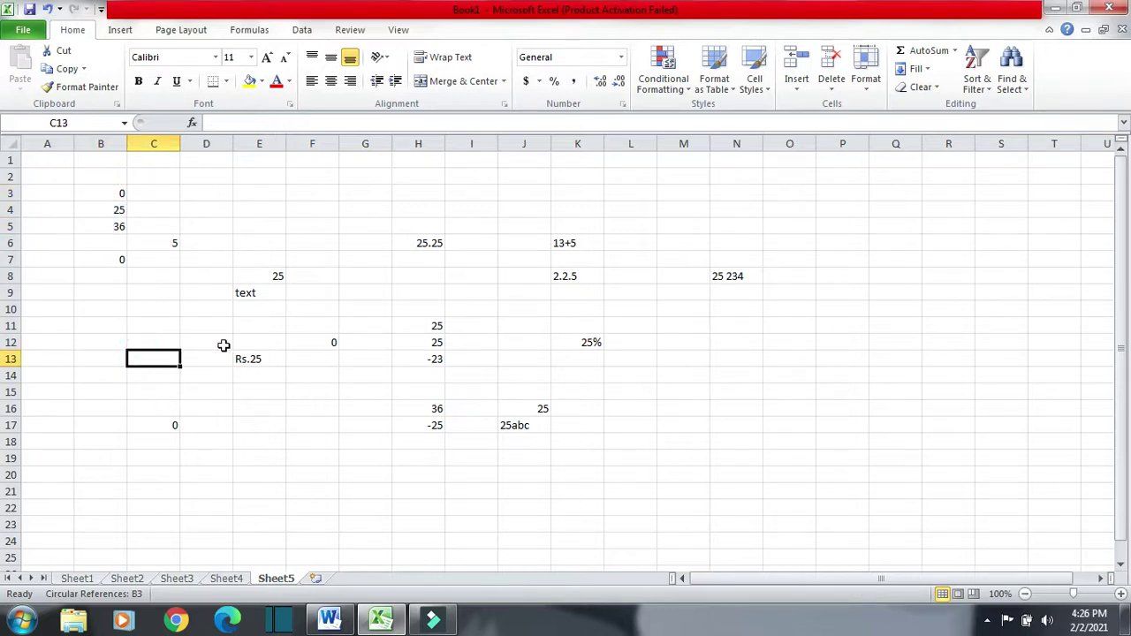
{"action": "left_click_drag", "start_coordinate": [744, 477], "coordinate": [77, 188]}
{"action": "key", "text": "Delete"}
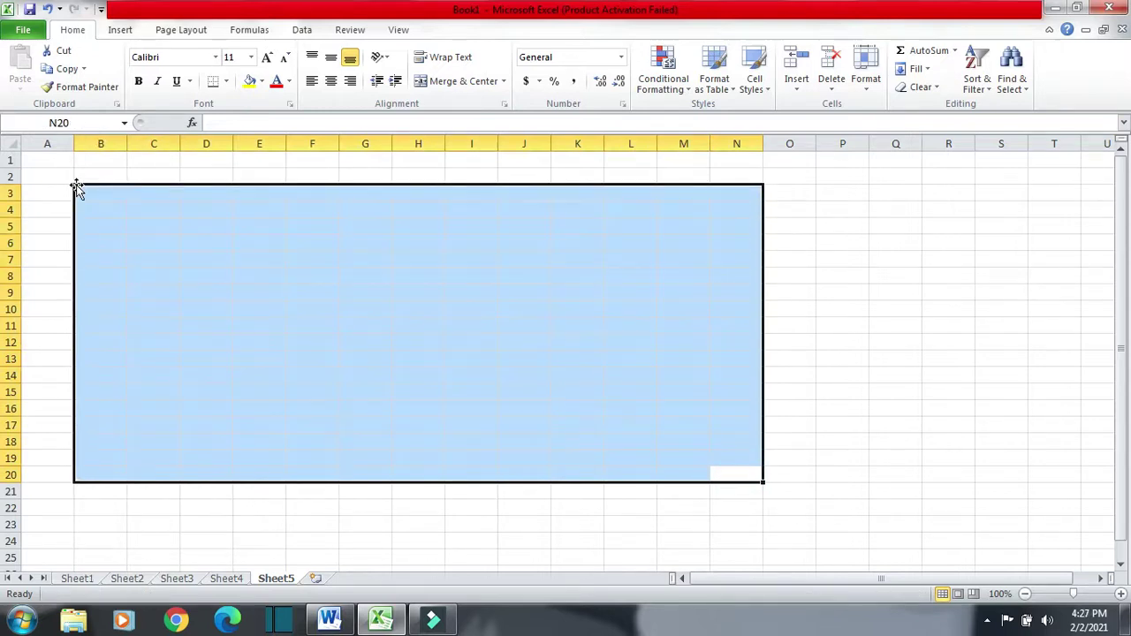
- Enter 45 in cell D4 and 56 in cell D5
{"action": "left_click", "coordinate": [186, 210]}
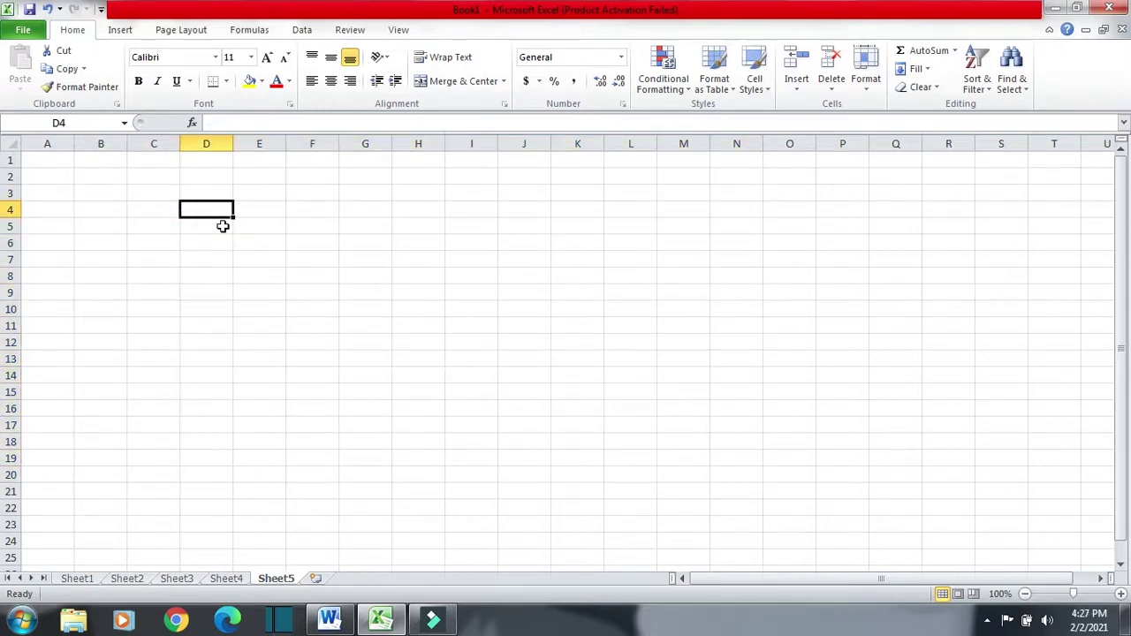
{"action": "type", "text": "45"}
{"action": "key", "text": "Return"}
{"action": "type", "text": "56"}
{"action": "key", "text": "Return"}
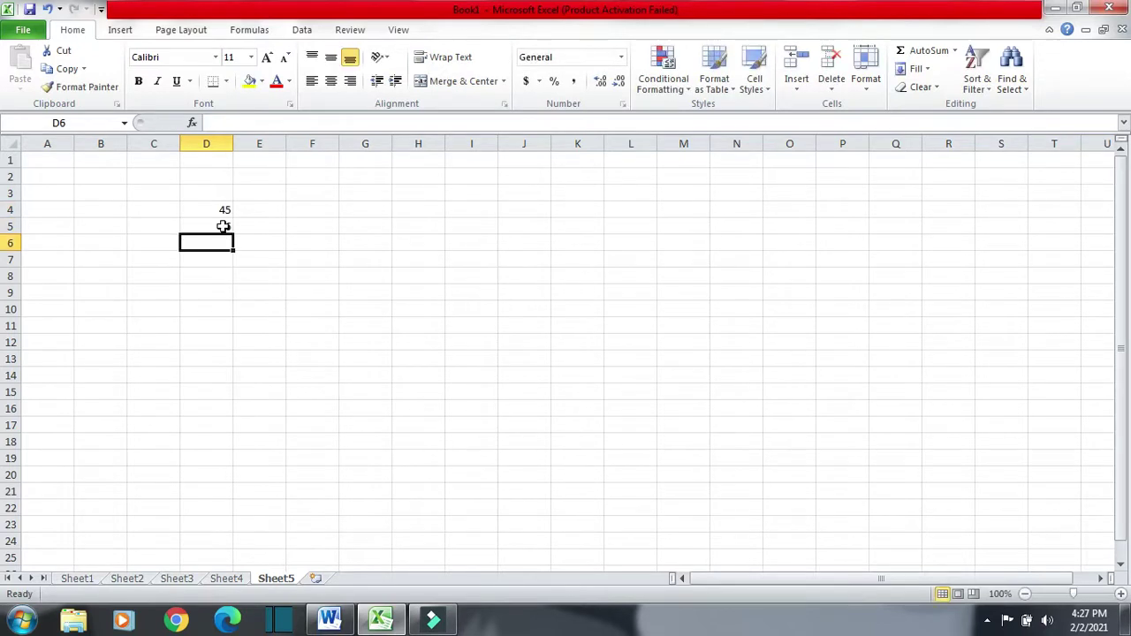
- Add the formula =SUM(D4:D5) in D6 and highlight its full text for review
{"action": "type", "text": "=sum"}
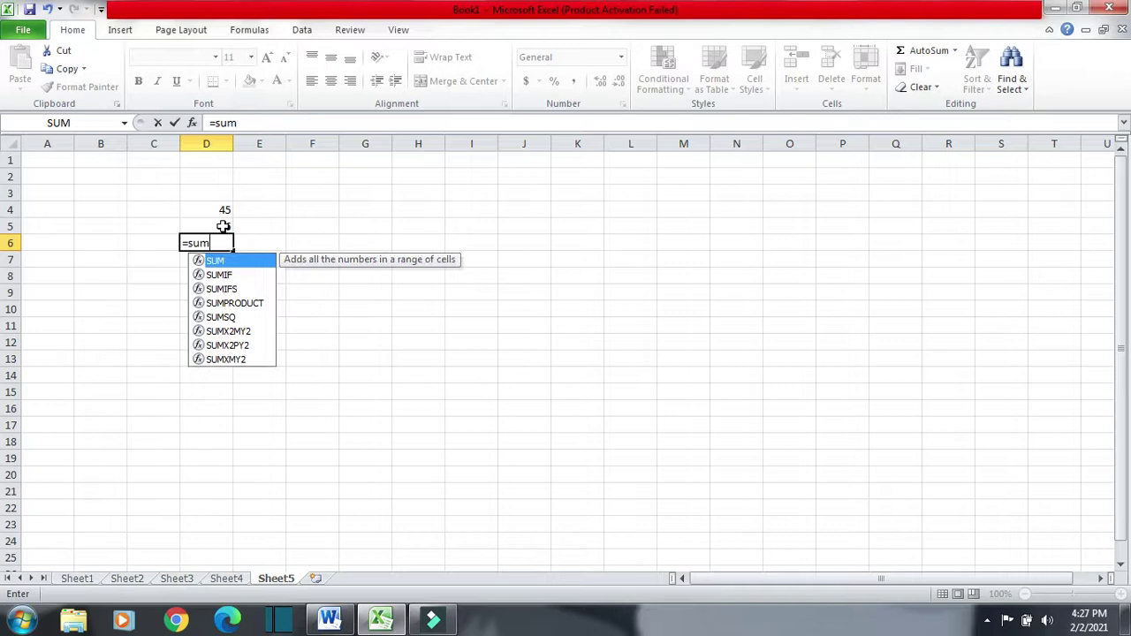
{"action": "type", "text": "("}
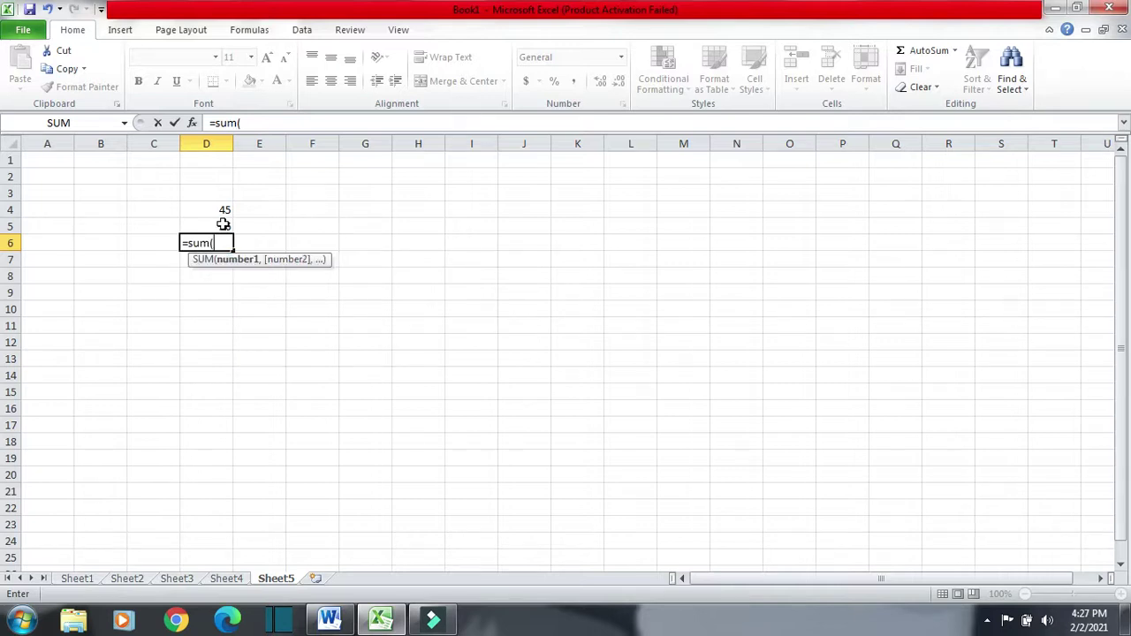
{"action": "left_click_drag", "start_coordinate": [221, 209], "coordinate": [213, 224]}
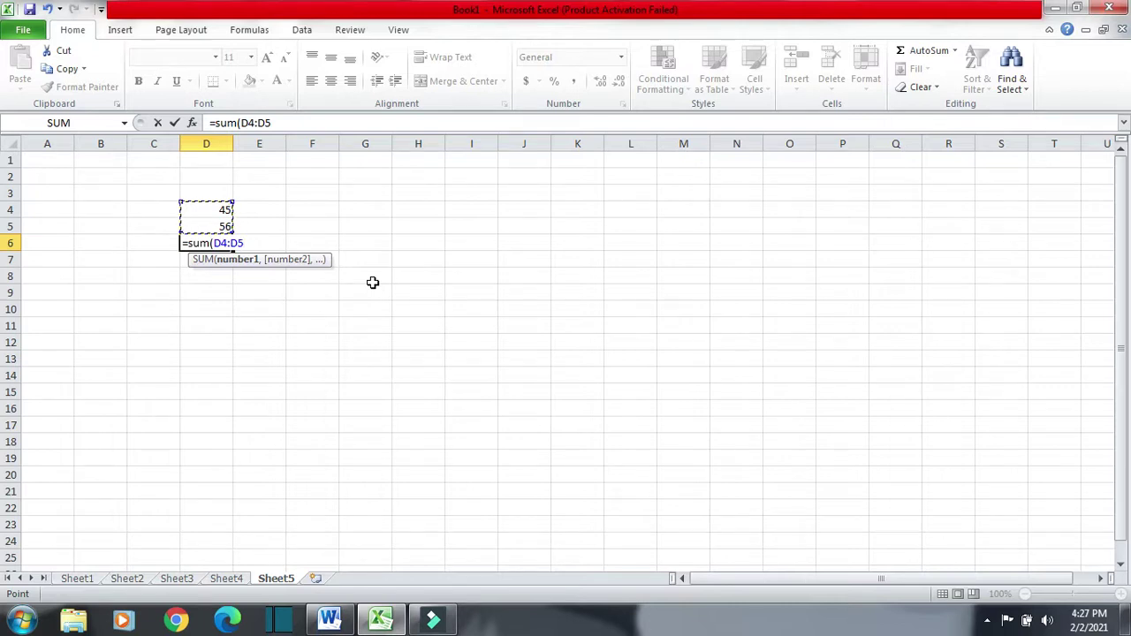
{"action": "type", "text": ")"}
{"action": "key", "text": "Return"}
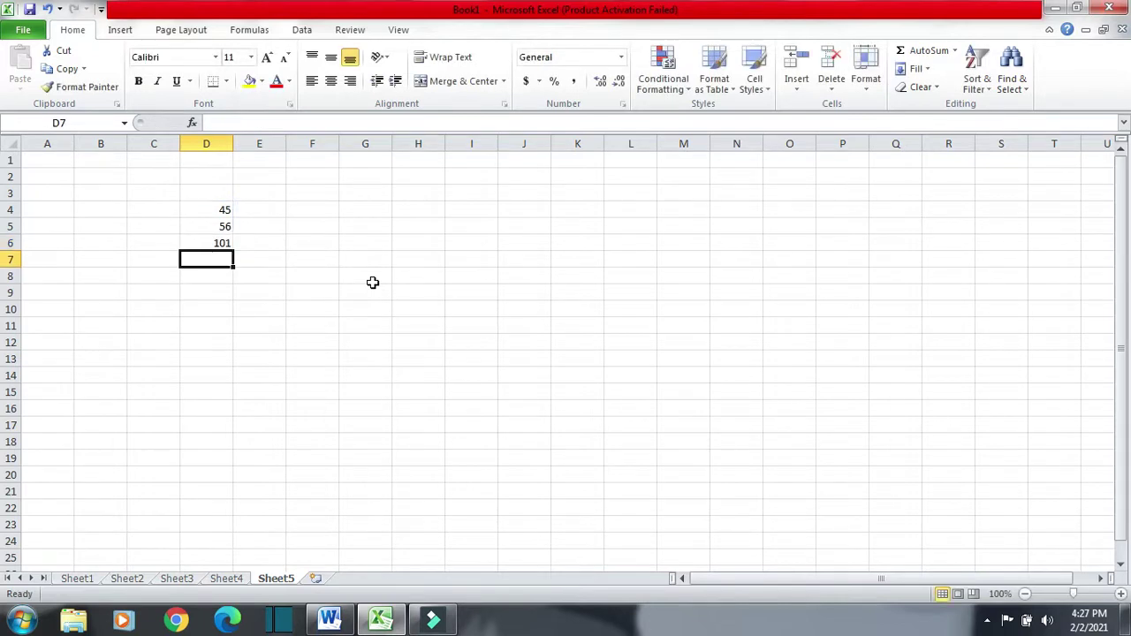
{"action": "left_click", "coordinate": [222, 241]}
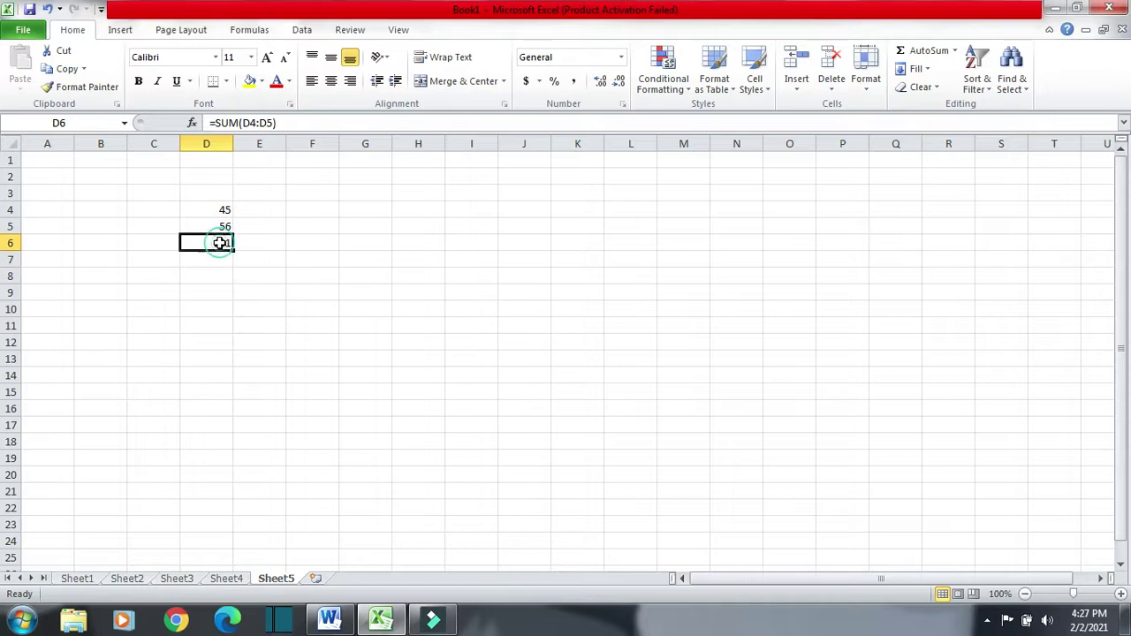
{"action": "left_click_drag", "start_coordinate": [287, 123], "coordinate": [195, 122]}
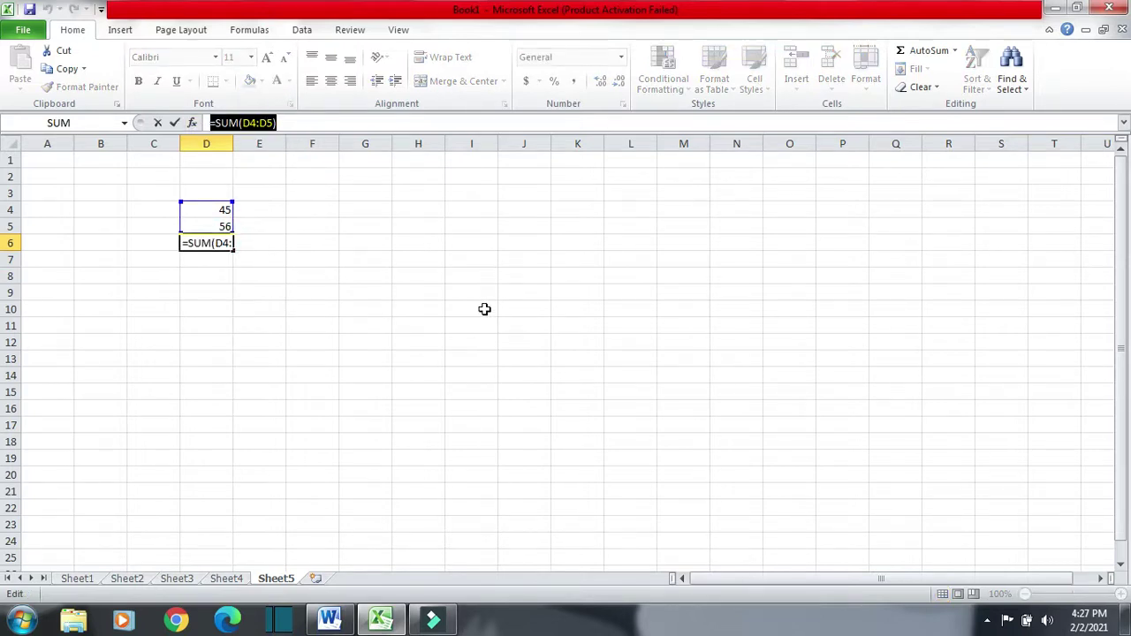
- Switch to the Word notes and highlight the sentence "A formula in MS – Excel start with '=' sign."
{"action": "key", "text": "alt+Tab"}
{"action": "scroll", "coordinate": [544, 359], "scroll_direction": "down", "scroll_amount": 1}
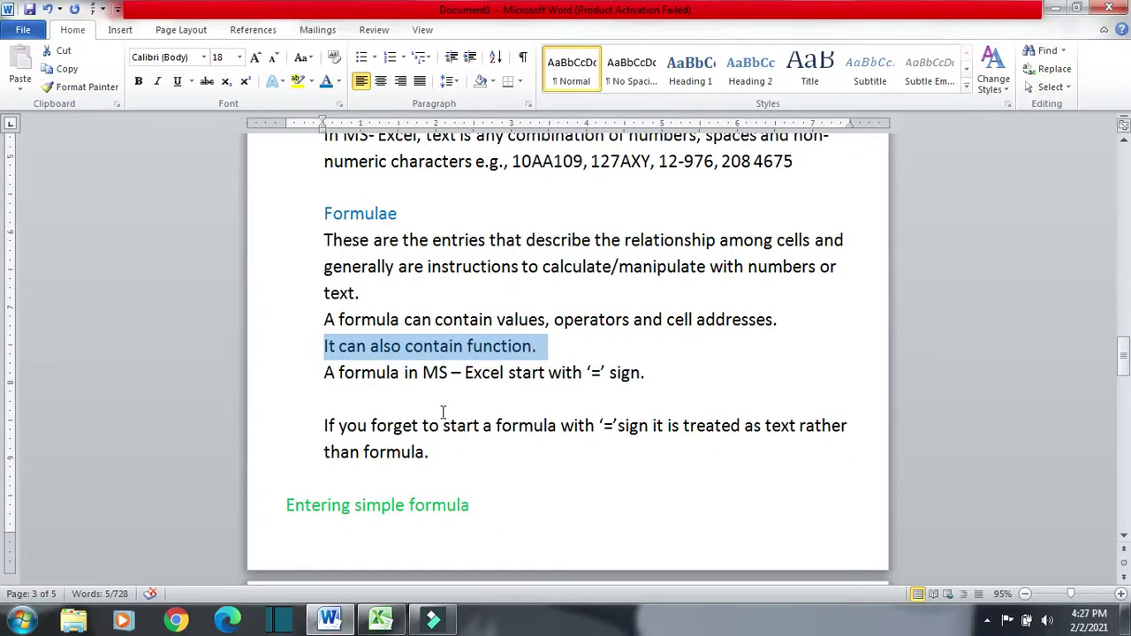
{"action": "left_click_drag", "start_coordinate": [319, 376], "coordinate": [678, 387]}
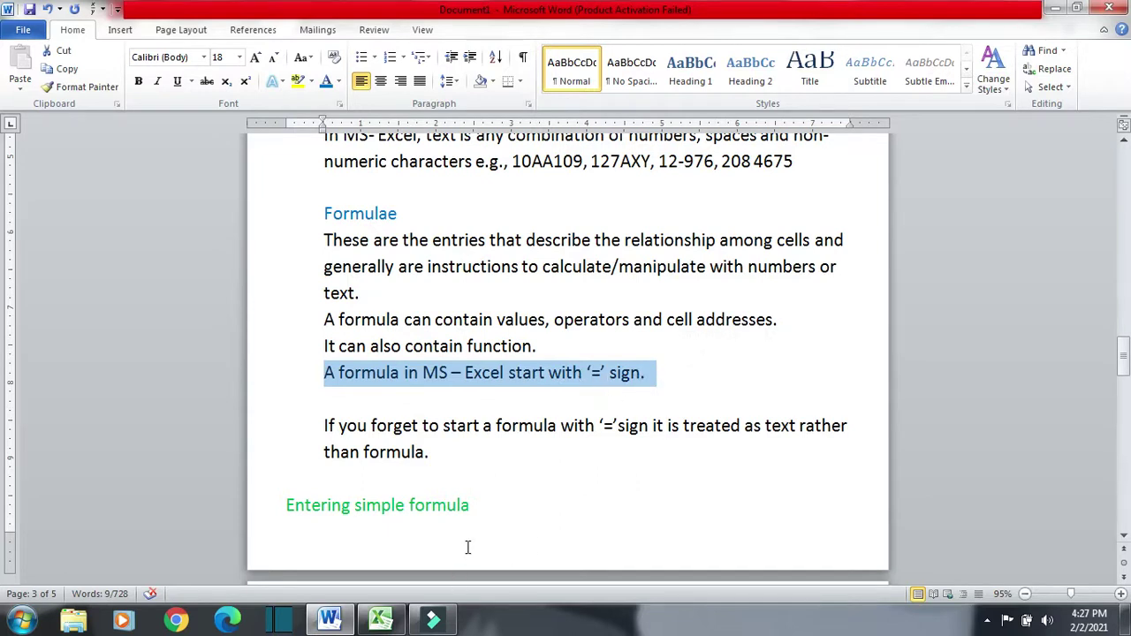
- Return to the Excel workbook, revert the accidental edits to D6 and commit its SUM formula
{"action": "left_click", "coordinate": [381, 619]}
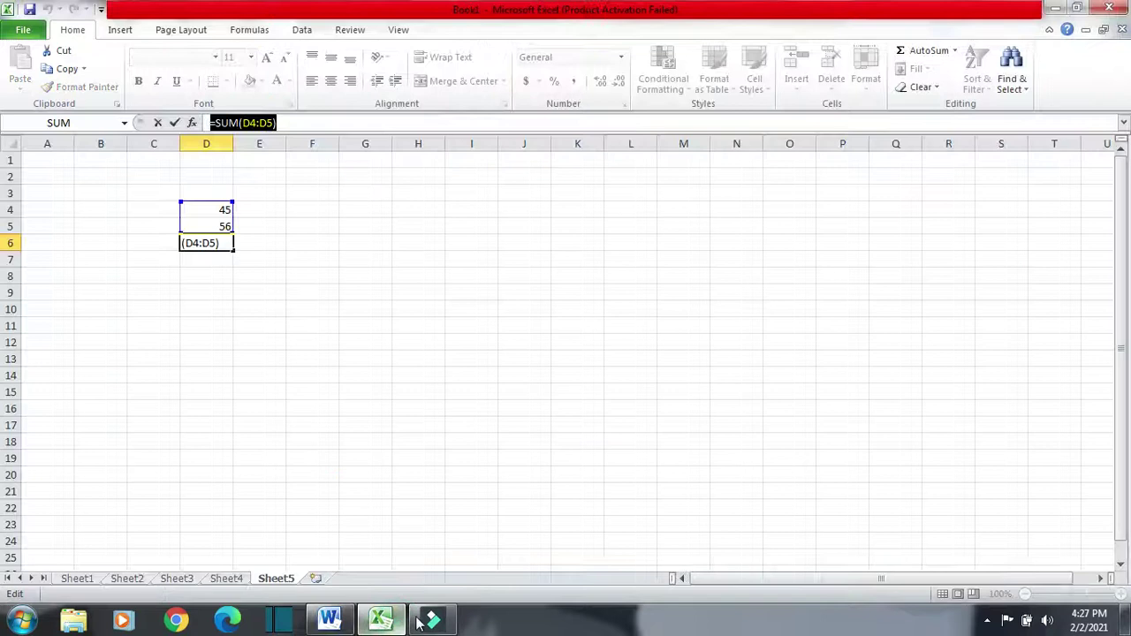
{"action": "left_click", "coordinate": [218, 292]}
{"action": "key", "text": "ctrl+z"}
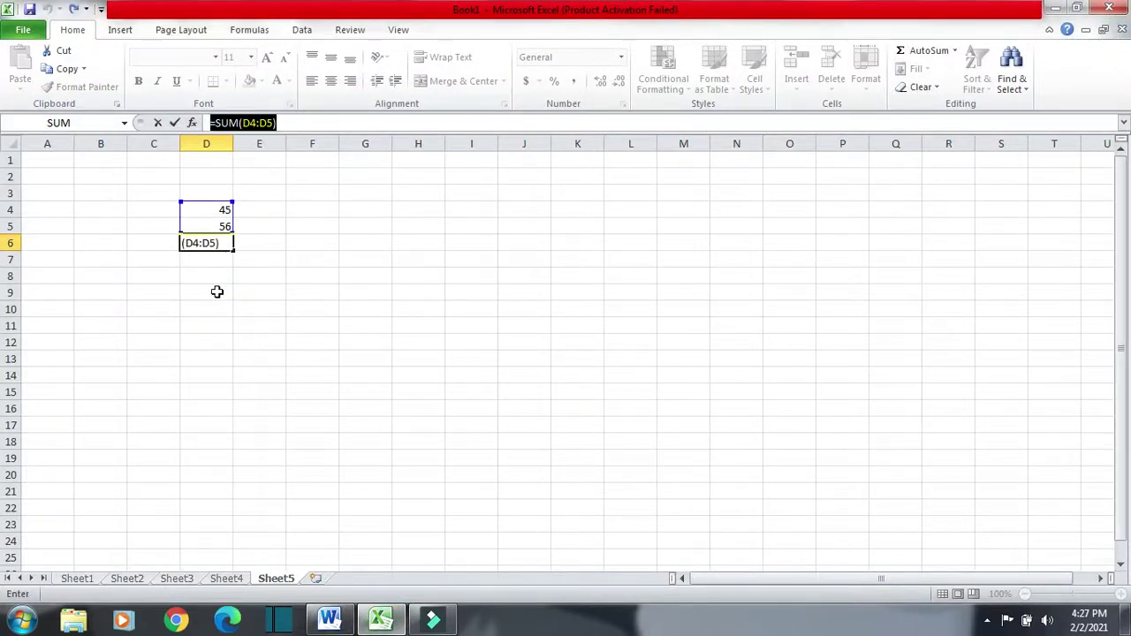
{"action": "left_click", "coordinate": [392, 286]}
{"action": "key", "text": "ctrl+z"}
{"action": "key", "text": "ctrl+Return"}
- Enter the cell-reference formula =B3+B4 in D14 and reselect the cell to check it
{"action": "left_click", "coordinate": [199, 375]}
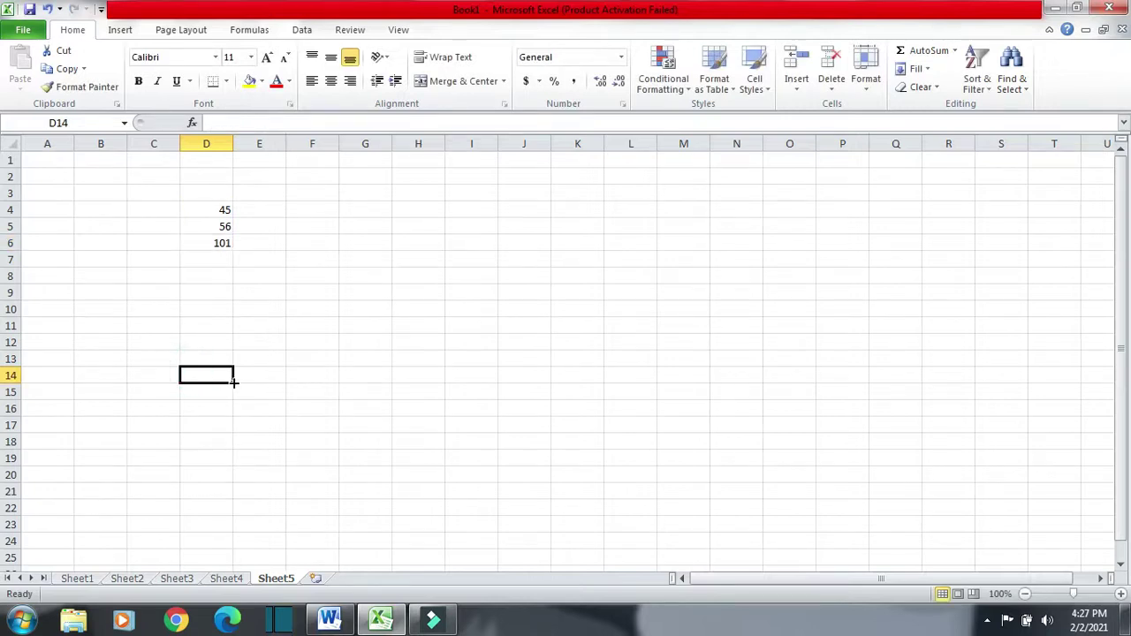
{"action": "type", "text": "="}
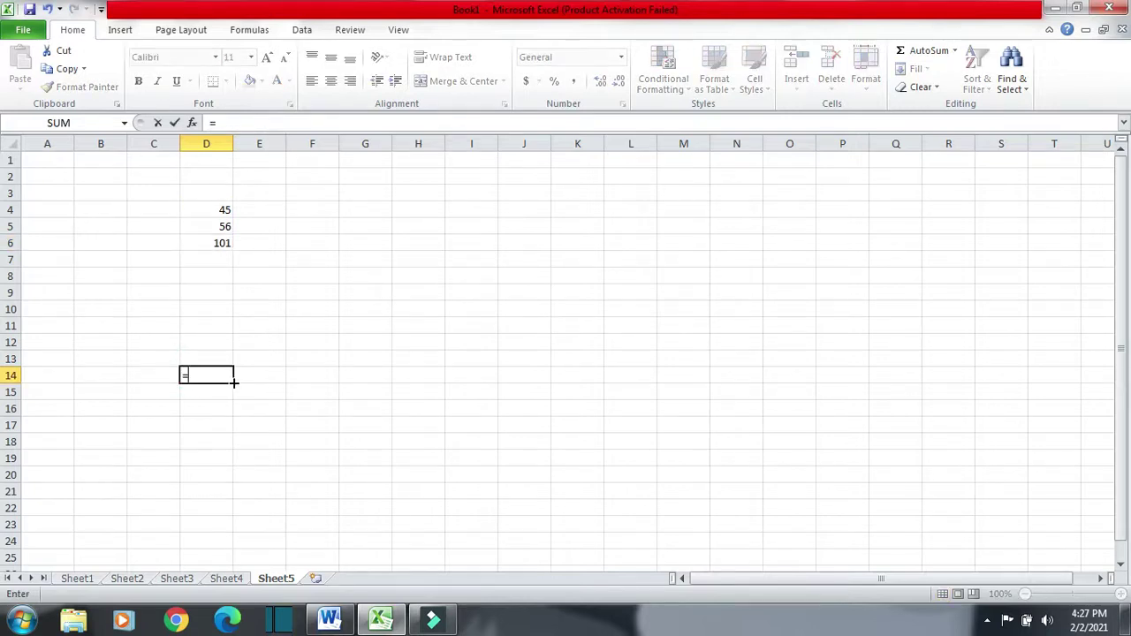
{"action": "type", "text": "b"}
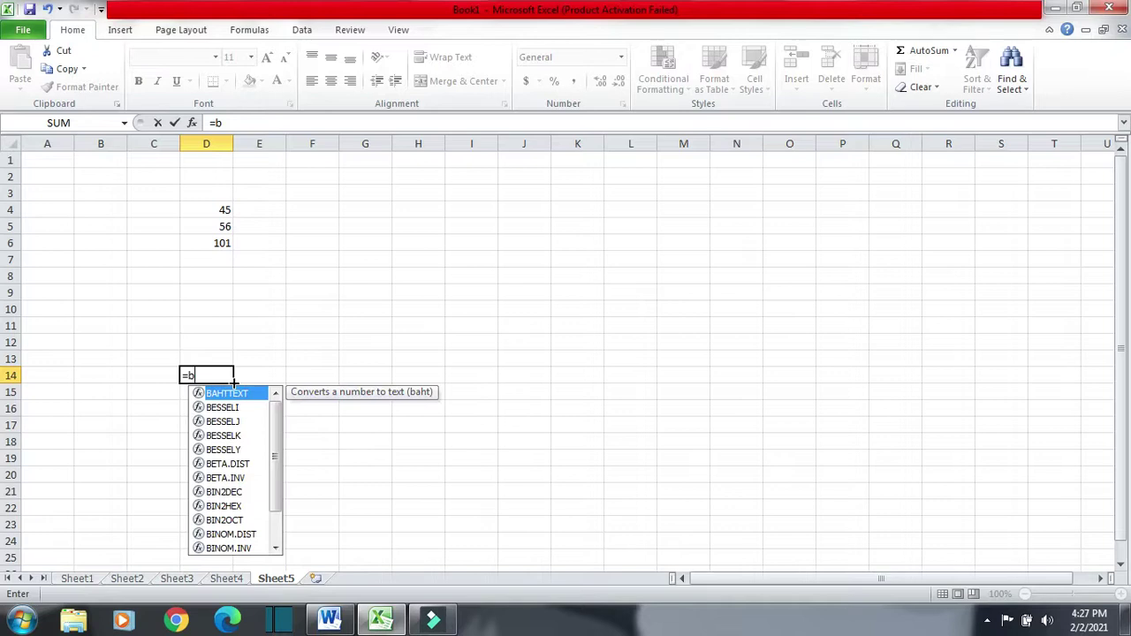
{"action": "type", "text": "3"}
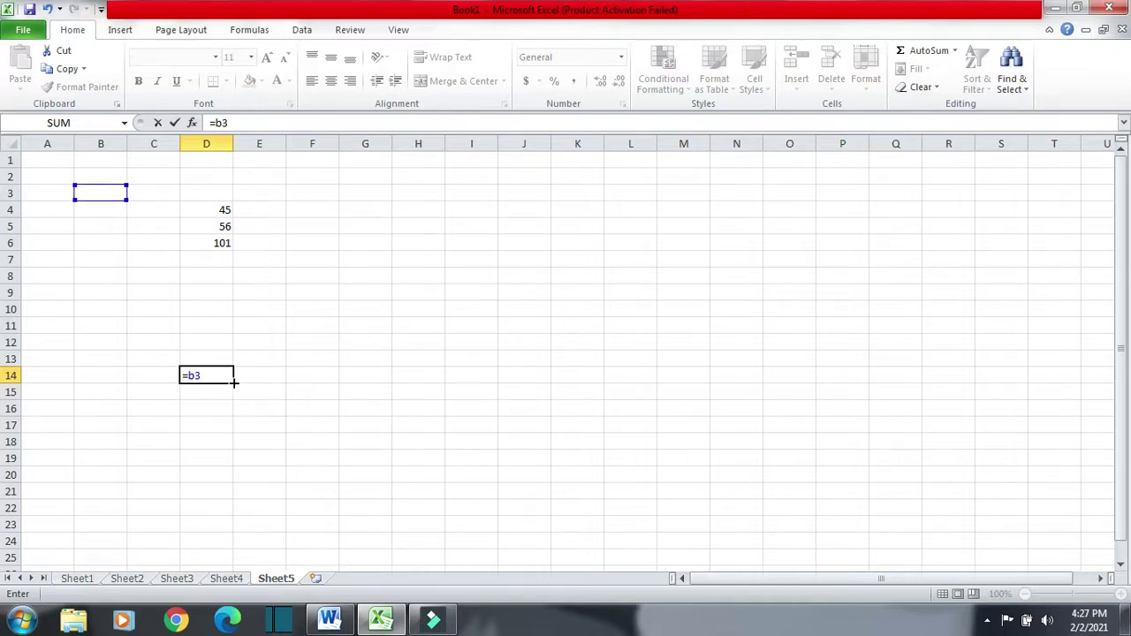
{"action": "type", "text": "+b4"}
{"action": "key", "text": "Return"}
{"action": "left_click", "coordinate": [223, 376]}
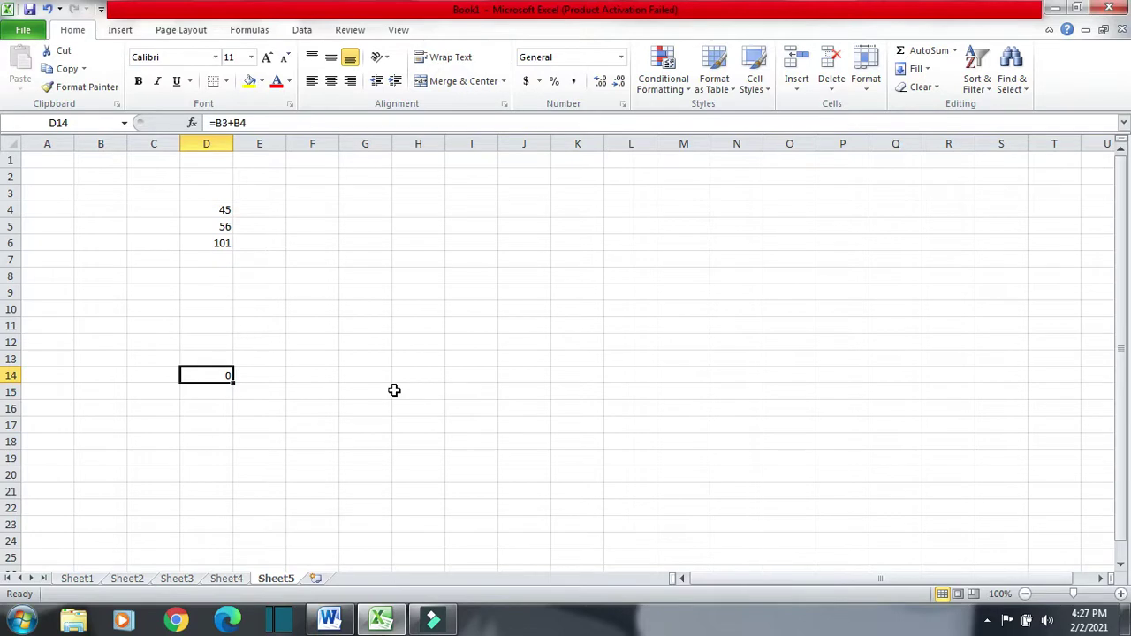
- Enter b3+b4 without an equals sign in D12 and reselect the cell to check it
{"action": "left_click", "coordinate": [222, 343]}
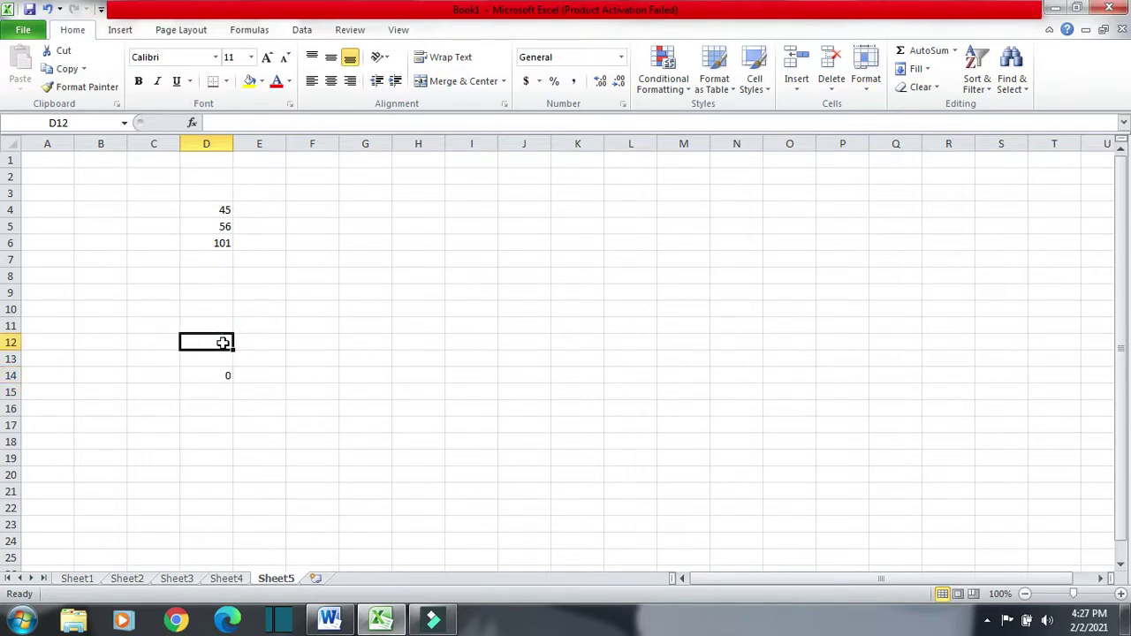
{"action": "type", "text": "="}
{"action": "key", "text": "BackSpace"}
{"action": "type", "text": "b3"}
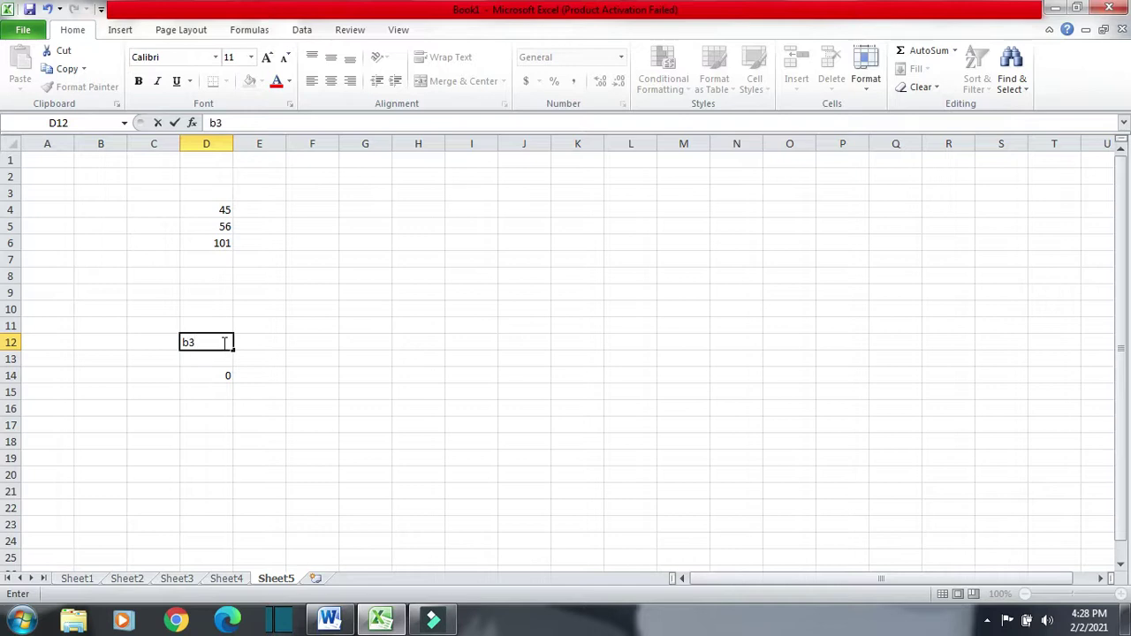
{"action": "type", "text": "+b4"}
{"action": "key", "text": "Return"}
{"action": "left_click", "coordinate": [222, 343]}
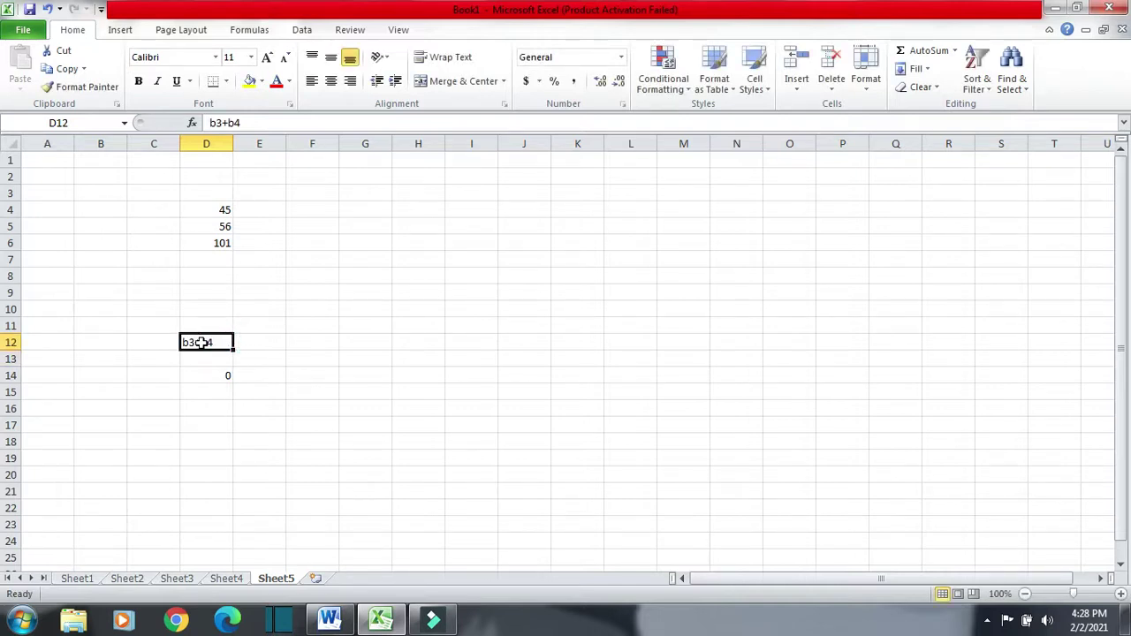
- Enter the constant formula =3+4 in D9 and reselect the cell to check it
{"action": "left_click", "coordinate": [209, 297]}
{"action": "type", "text": "=3+4"}
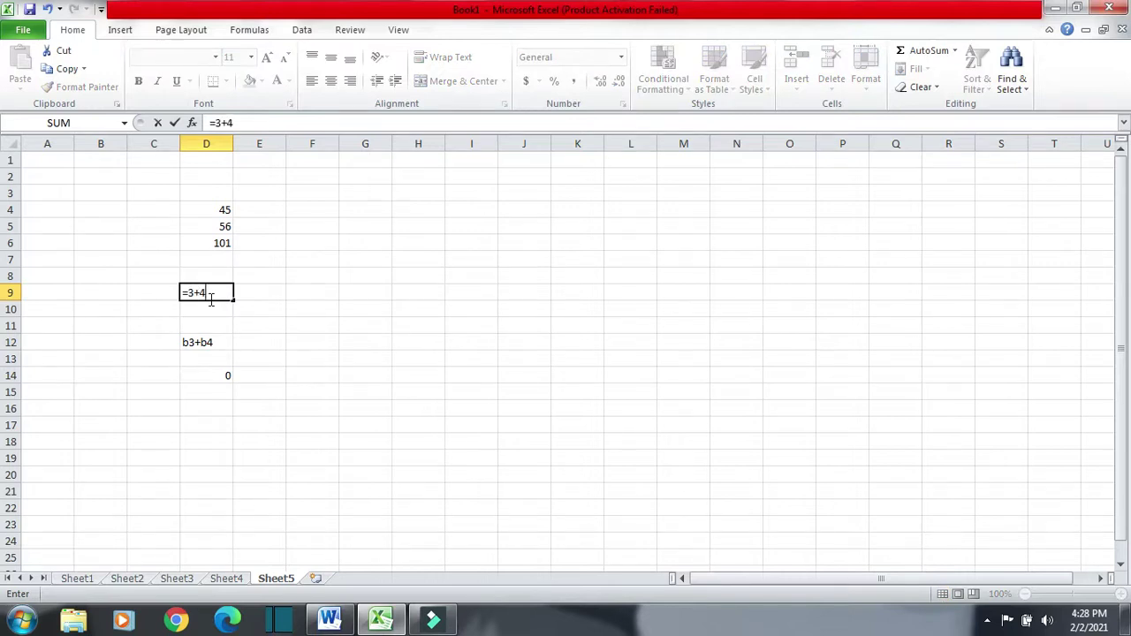
{"action": "key", "text": "Return"}
{"action": "left_click", "coordinate": [212, 291]}
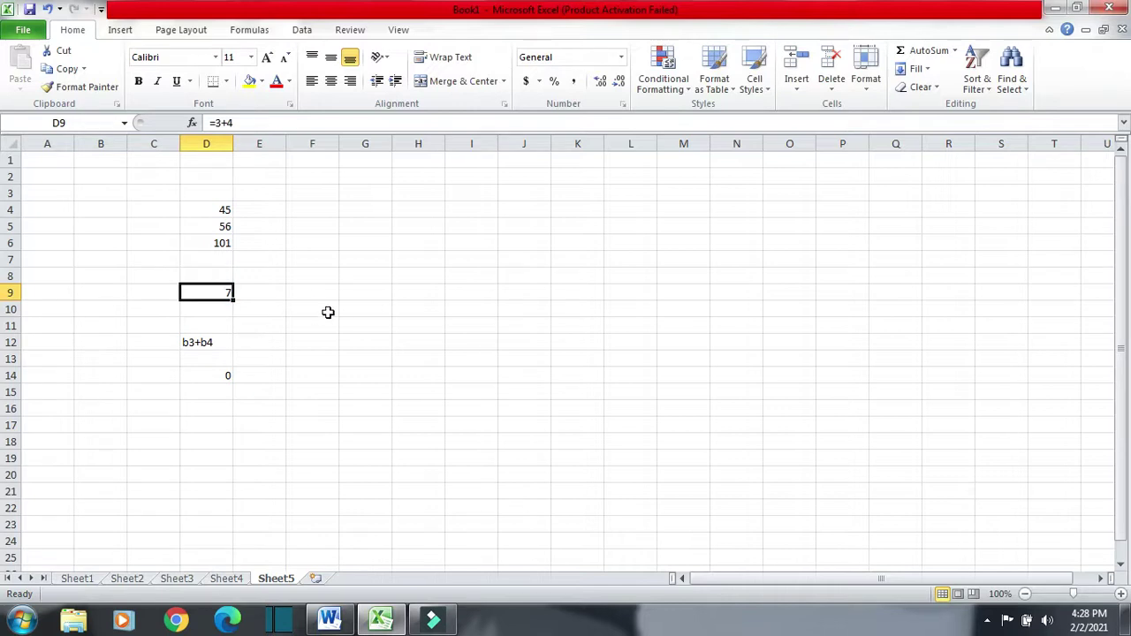
- Enter 3+4 without an equals sign in C19 and reselect the cell
{"action": "left_click", "coordinate": [139, 451]}
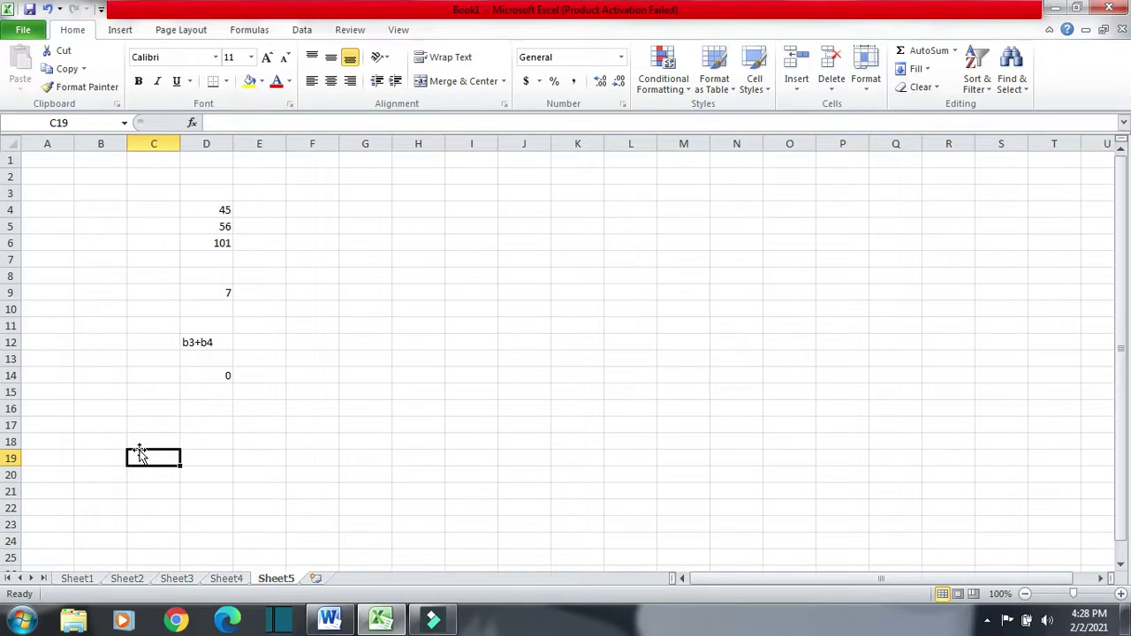
{"action": "type", "text": "3+4"}
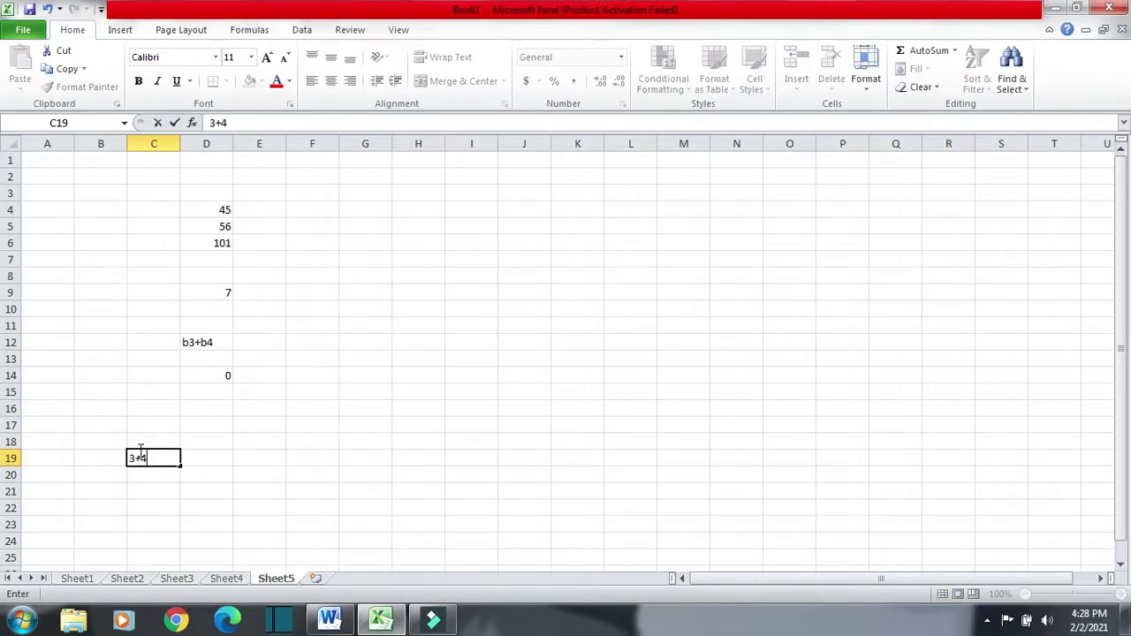
{"action": "key", "text": "Return"}
{"action": "left_click", "coordinate": [139, 452]}
- Switch to the Word notes and highlight the heading "Entering simple formula"
{"action": "key", "text": "alt+Tab"}
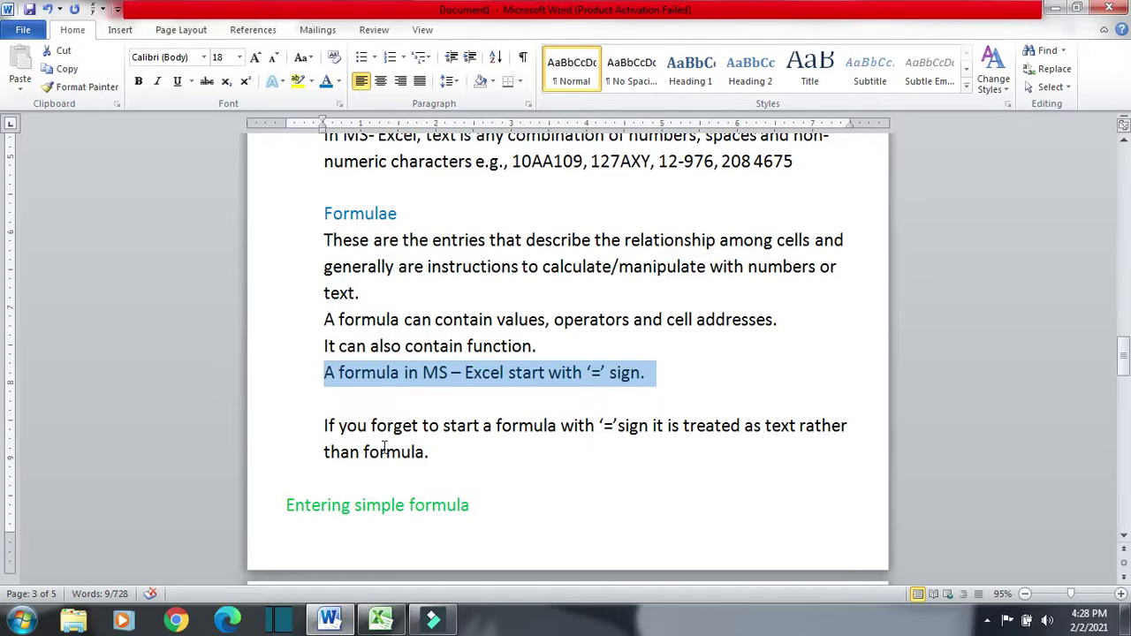
{"action": "scroll", "coordinate": [518, 448], "scroll_direction": "down", "scroll_amount": 2}
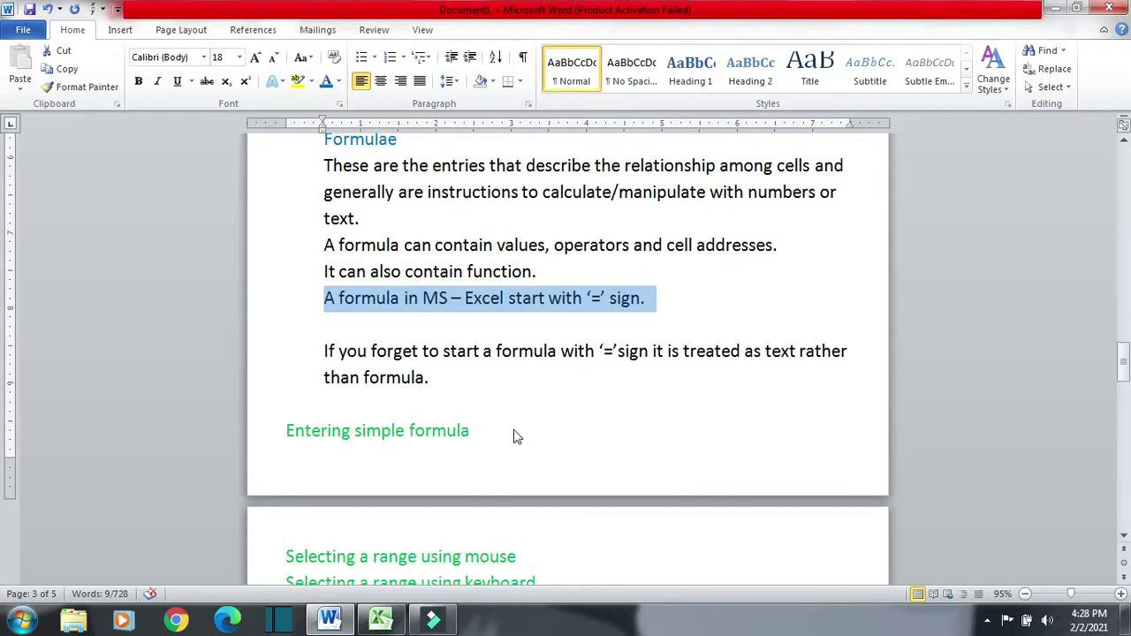
{"action": "left_click", "coordinate": [502, 435]}
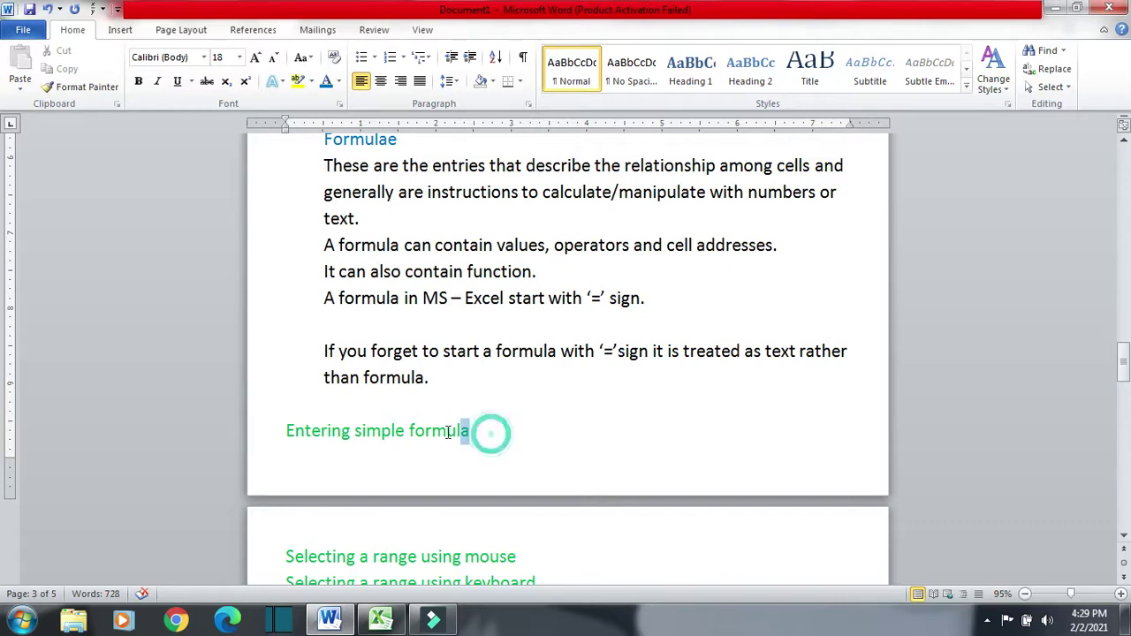
{"action": "left_click_drag", "start_coordinate": [487, 432], "coordinate": [286, 432]}
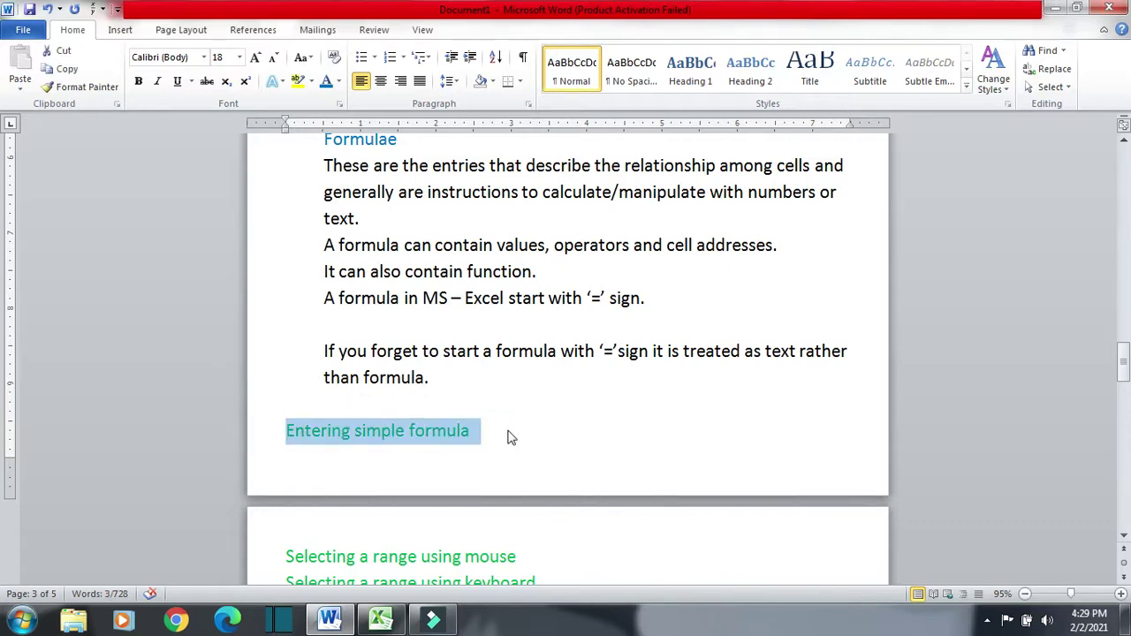
- Switch back to Excel and enter the titles ABC Stores in B1 and Bill in B2 of Sheet2
{"action": "left_click", "coordinate": [381, 619]}
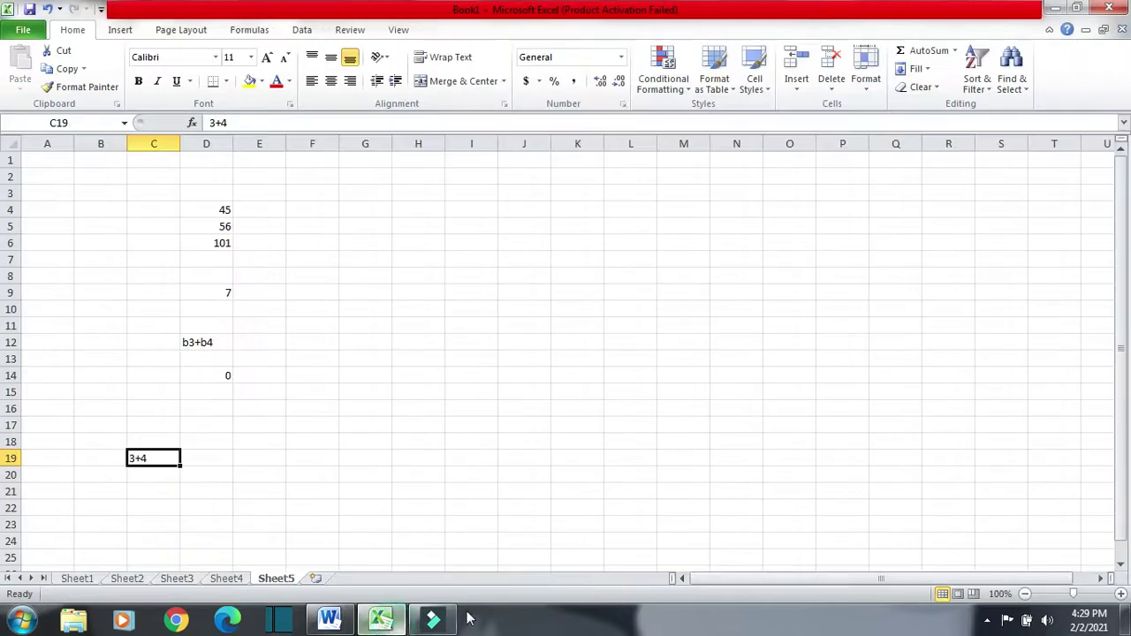
{"action": "left_click", "coordinate": [91, 582]}
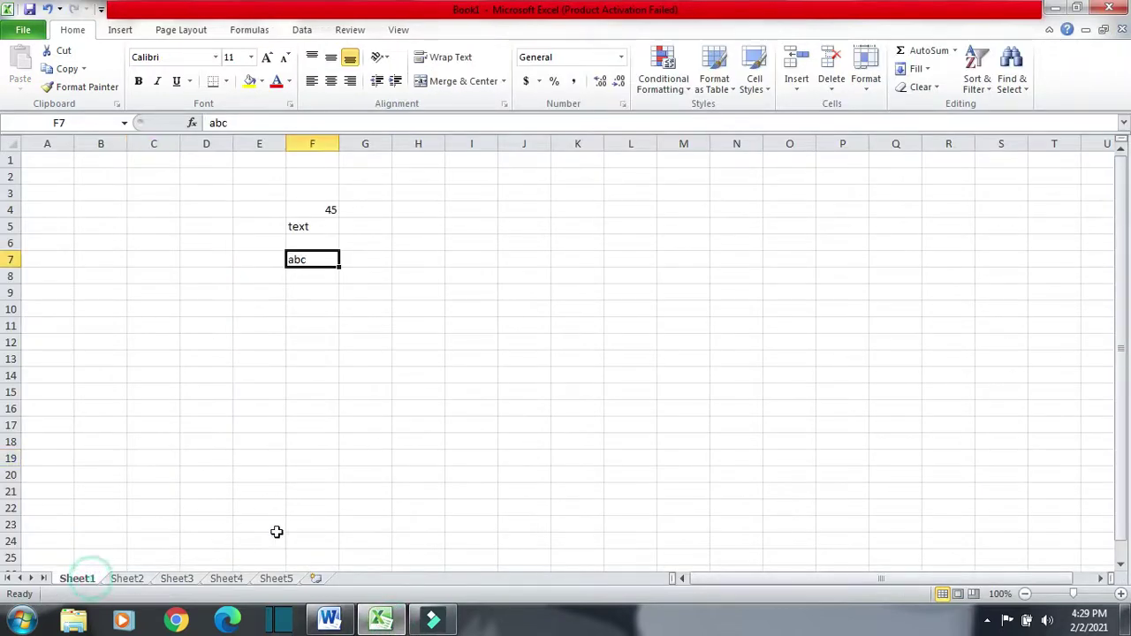
{"action": "left_click", "coordinate": [125, 579]}
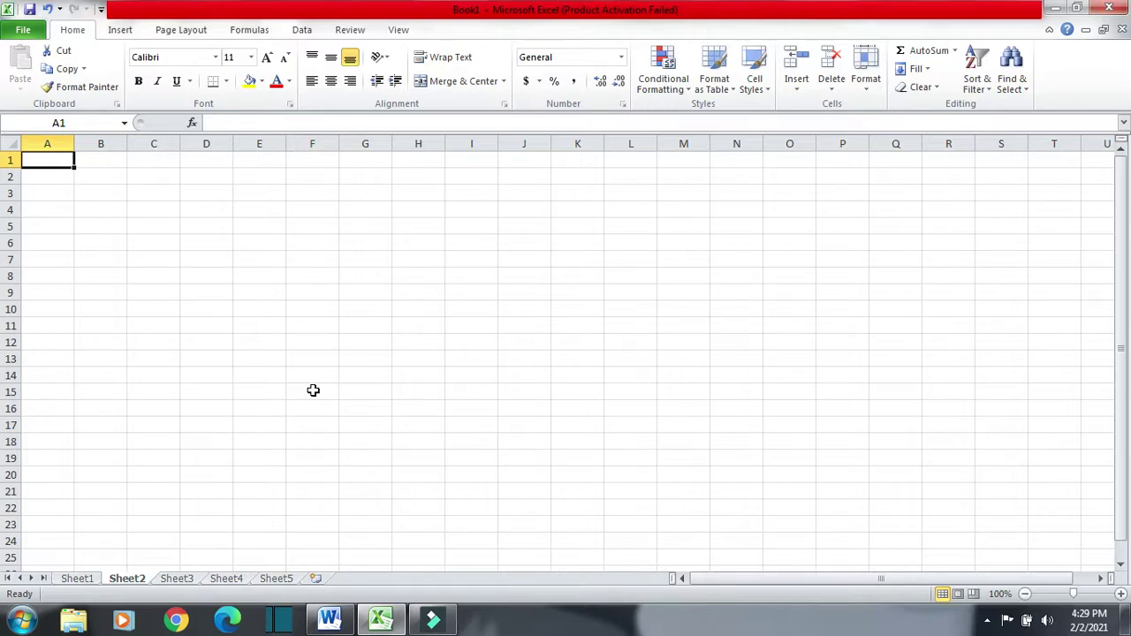
{"action": "key", "text": "Right"}
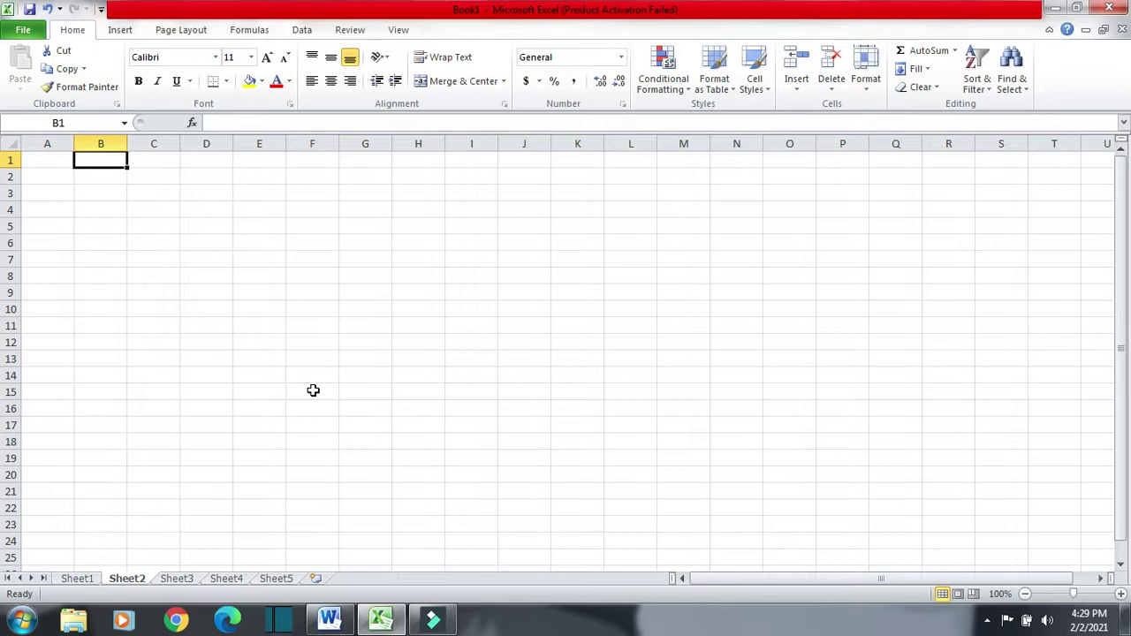
{"action": "type", "text": "ABC "}
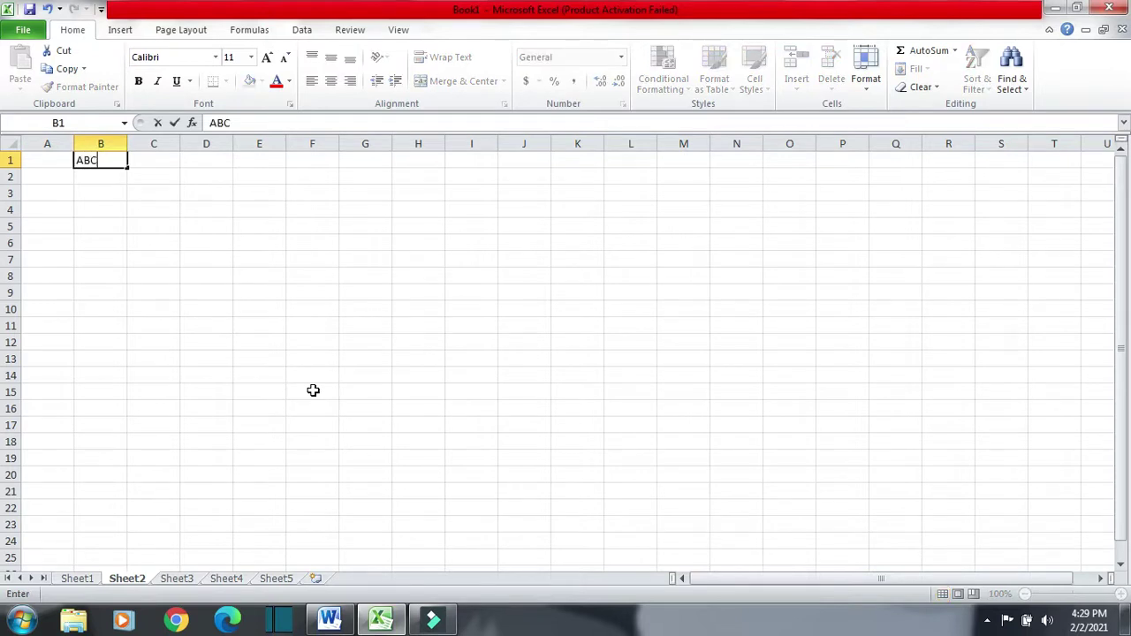
{"action": "type", "text": "Stores"}
{"action": "key", "text": "Return"}
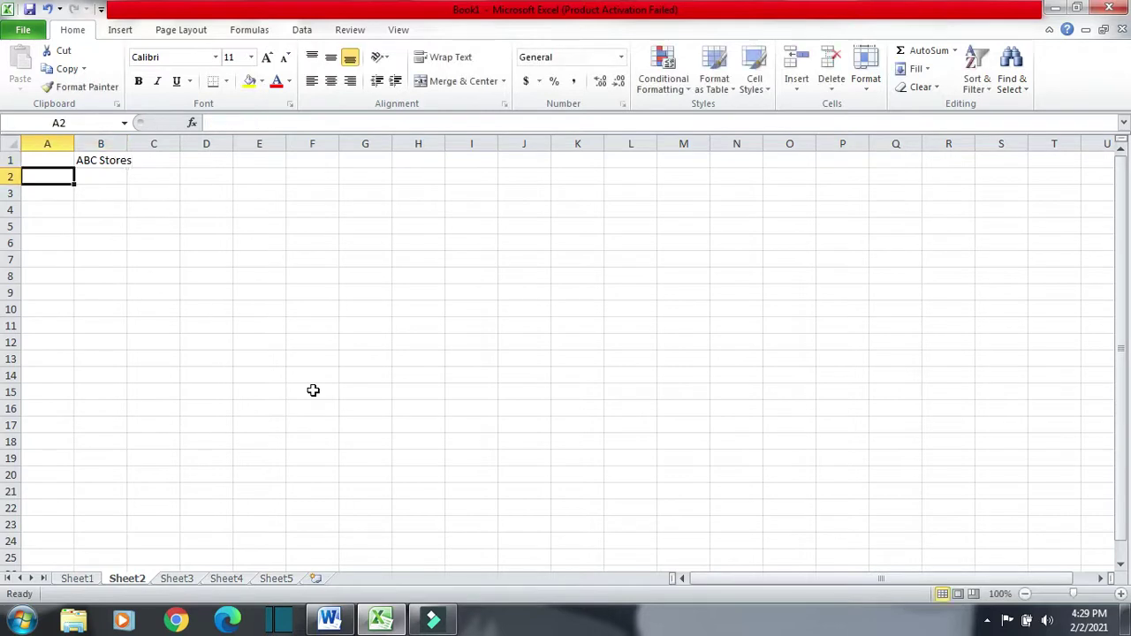
{"action": "key", "text": "Right"}
{"action": "type", "text": "Bill"}
{"action": "key", "text": "Return"}
- Enter the bill labels No. in A4 and Dated in C4
{"action": "key", "text": "Return"}
{"action": "type", "text": "No"}
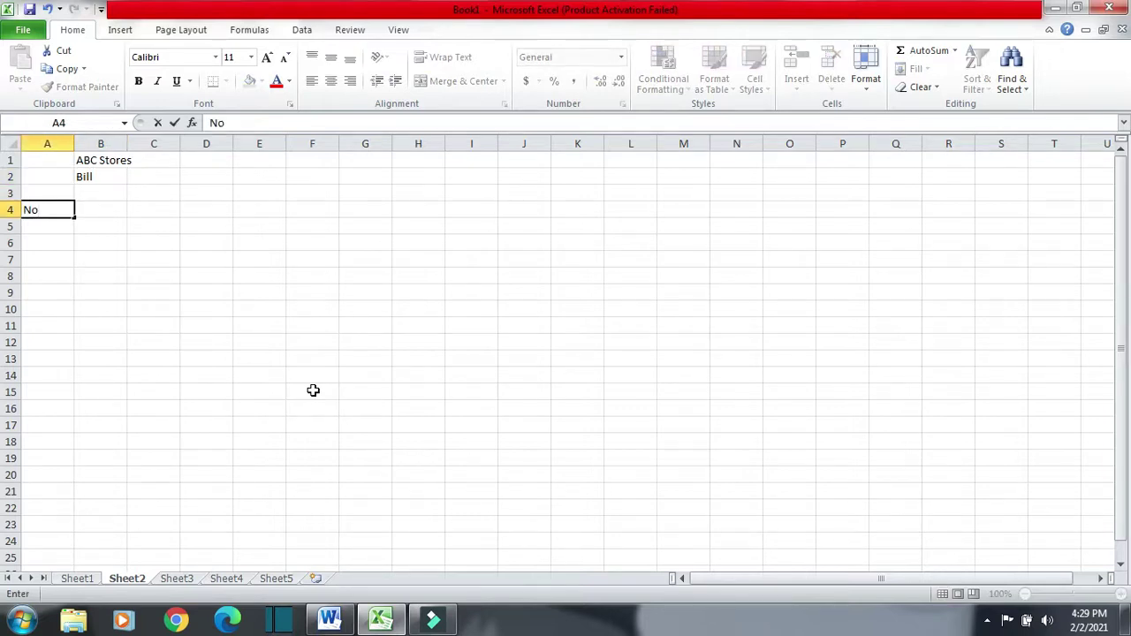
{"action": "type", "text": "."}
{"action": "key", "text": "Tab"}
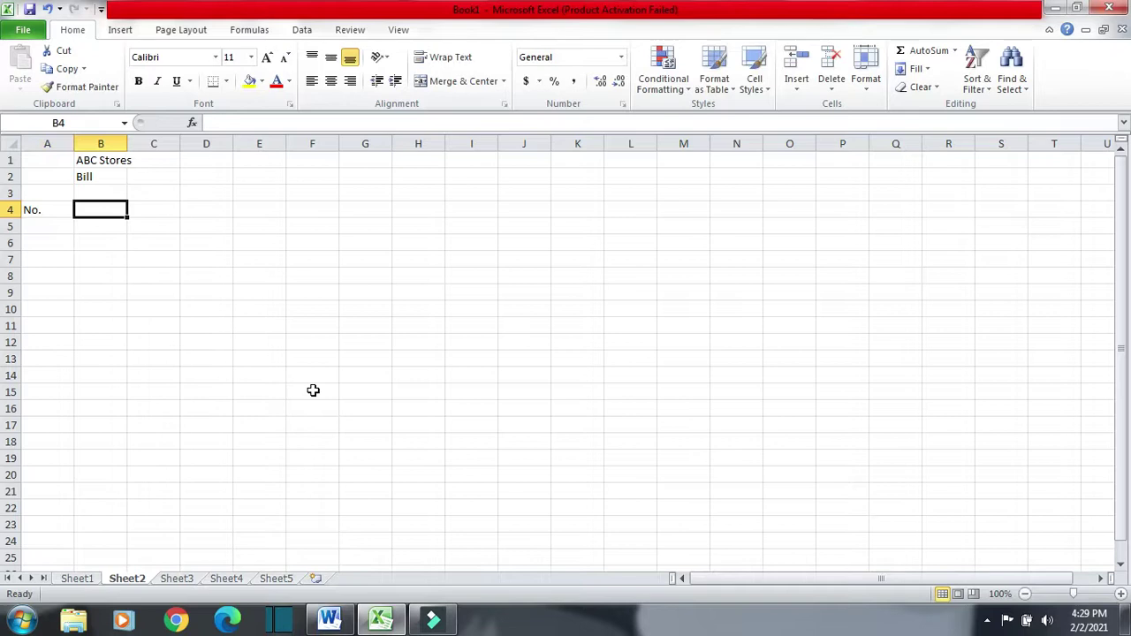
{"action": "key", "text": "Tab"}
{"action": "type", "text": "Dated"}
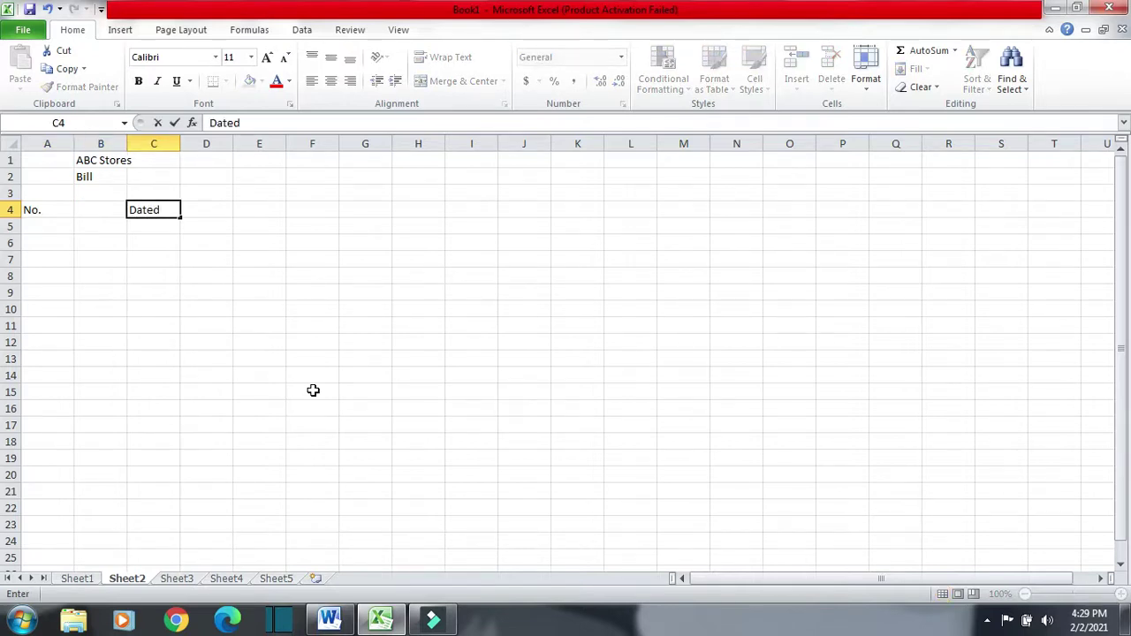
{"action": "key", "text": "Return"}
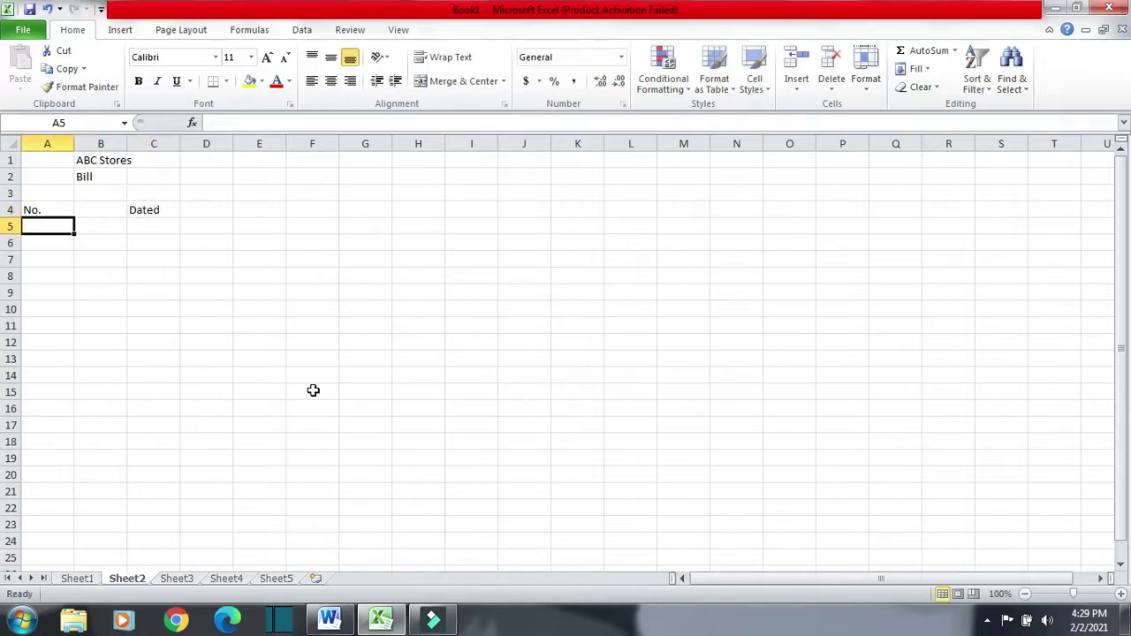
- Enter the column headings S.No., Item, Price, Quantity and Value across A6 to E6
{"action": "key", "text": "Return"}
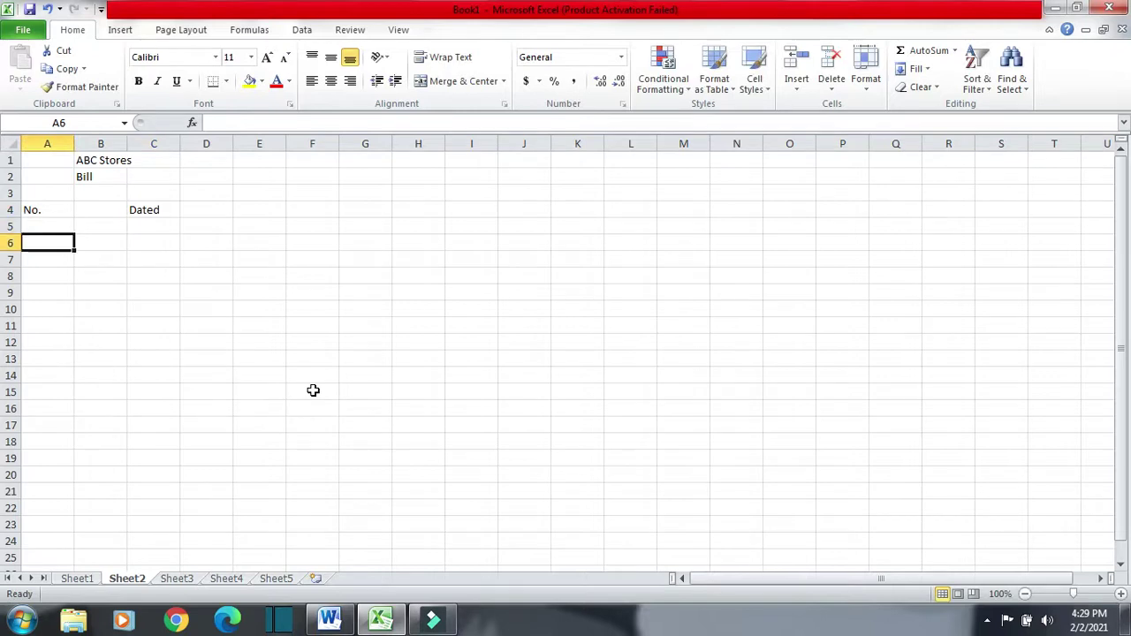
{"action": "type", "text": "S.No"}
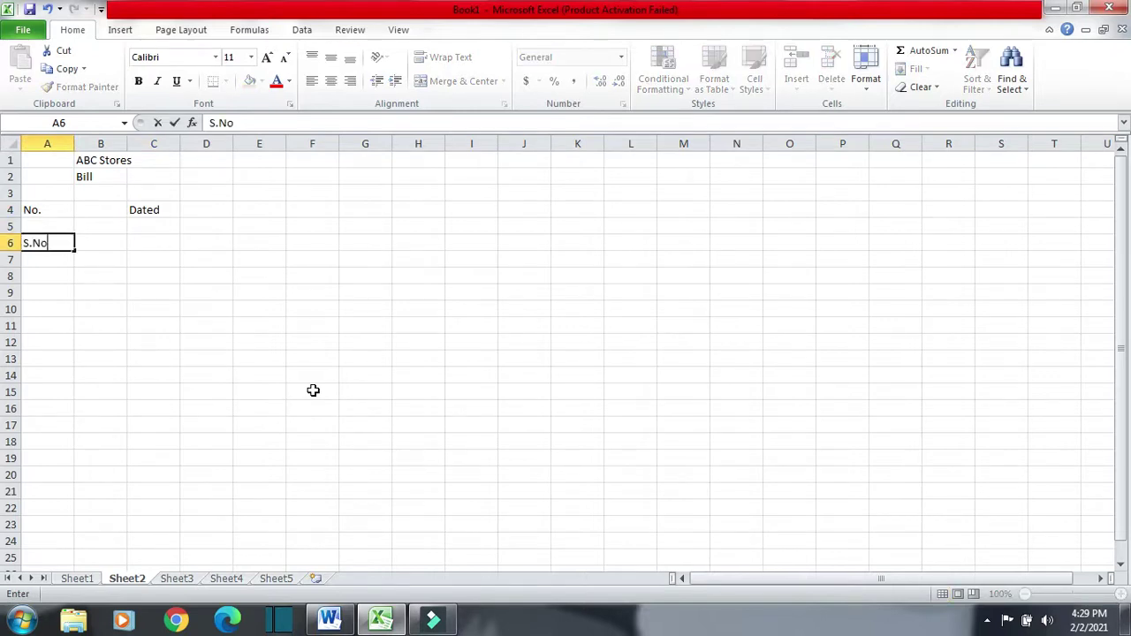
{"action": "type", "text": "."}
{"action": "key", "text": "Tab"}
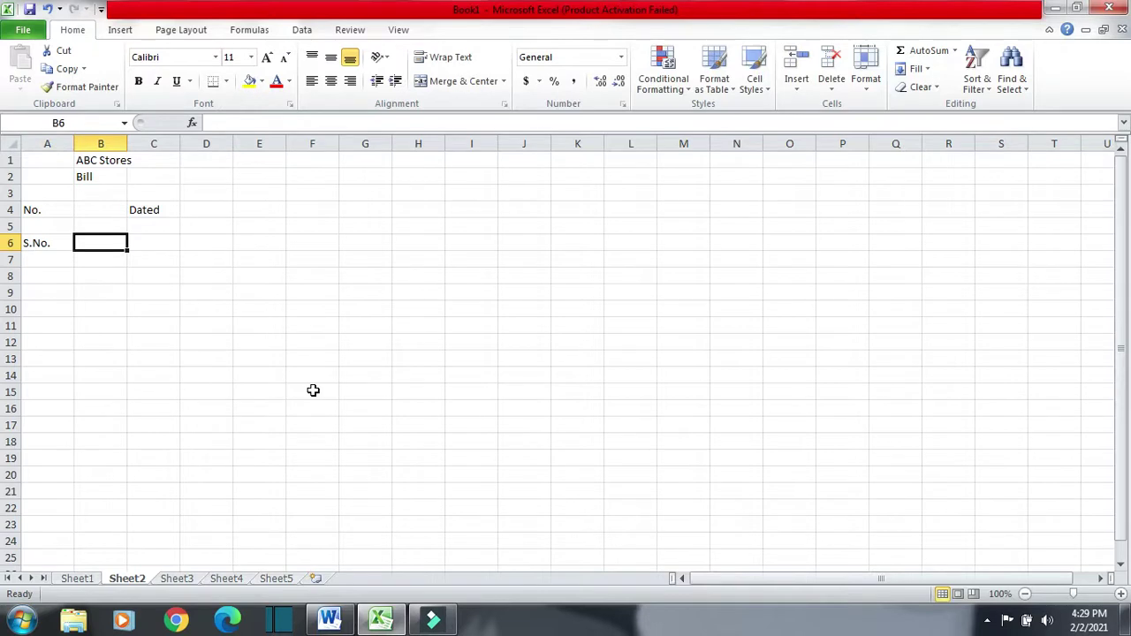
{"action": "type", "text": "Item"}
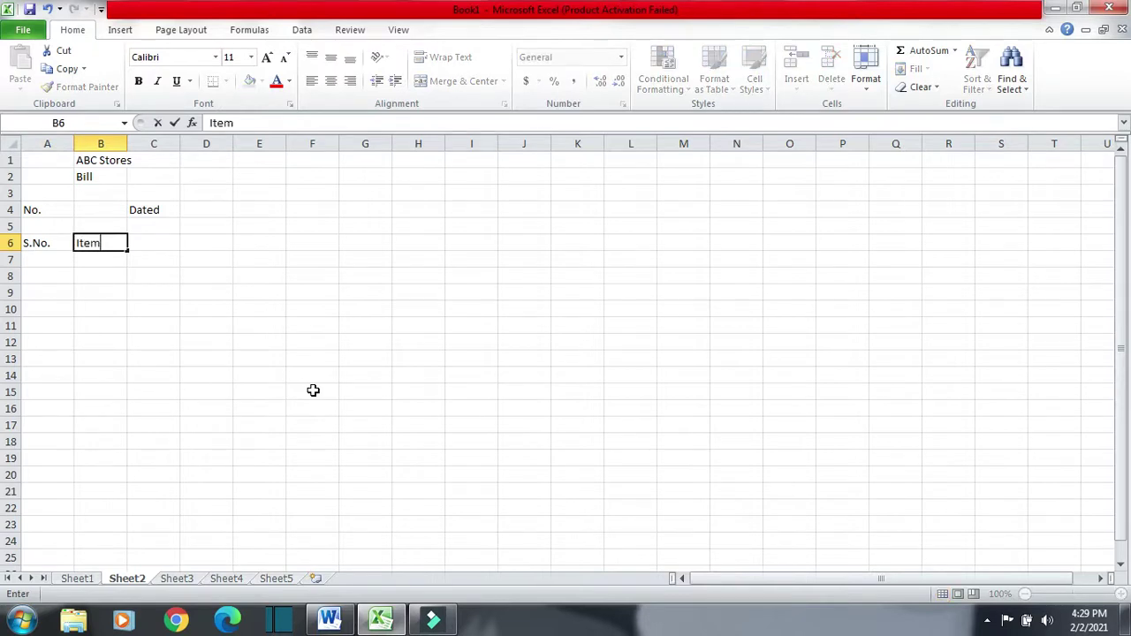
{"action": "key", "text": "Tab"}
{"action": "type", "text": "Price"}
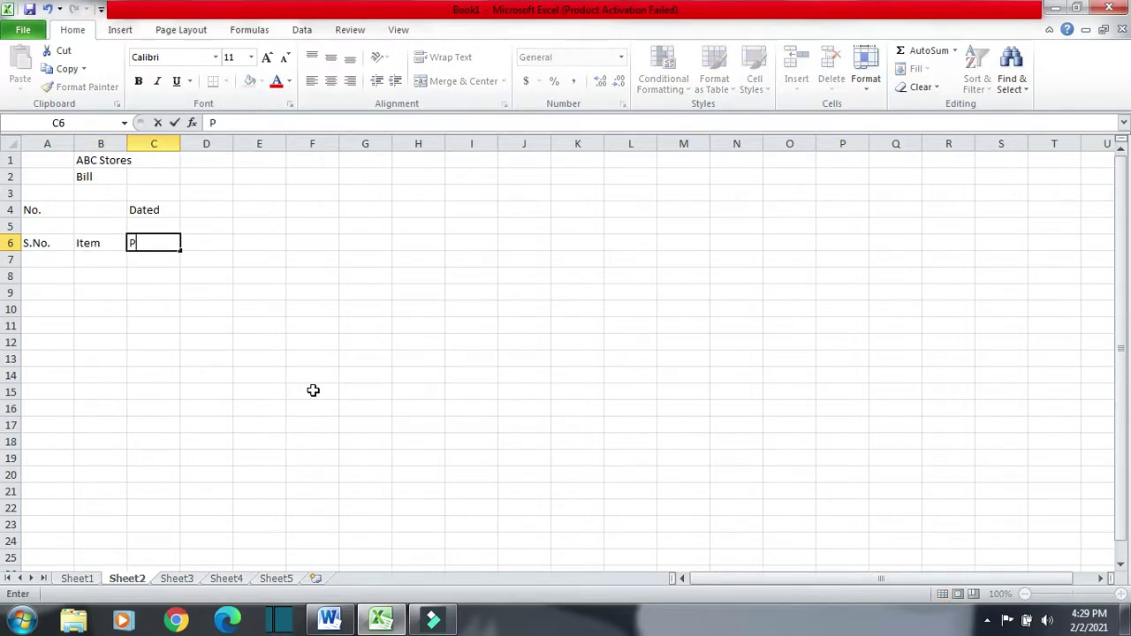
{"action": "key", "text": "Tab"}
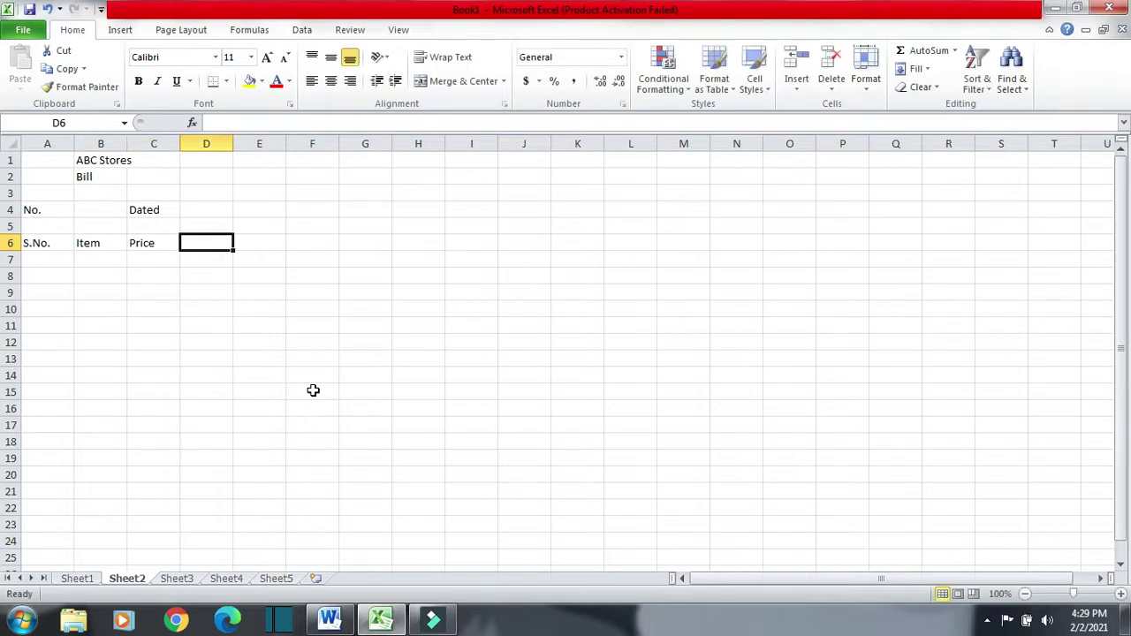
{"action": "type", "text": "Qun"}
{"action": "key", "text": "BackSpace"}
{"action": "type", "text": "antity"}
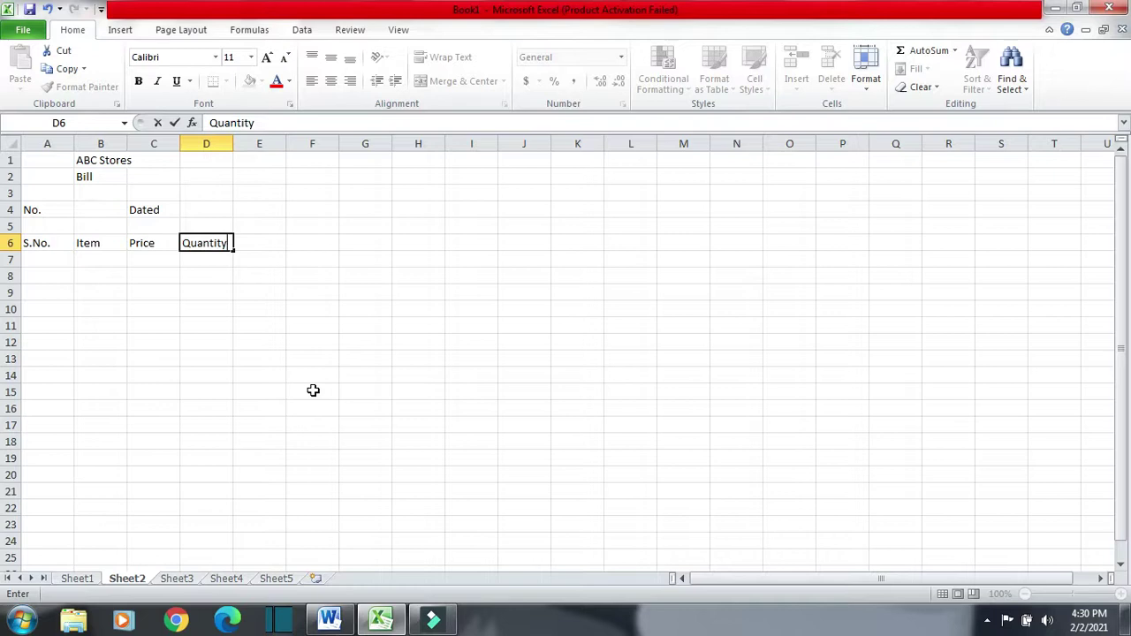
{"action": "key", "text": "Tab"}
{"action": "type", "text": "Value"}
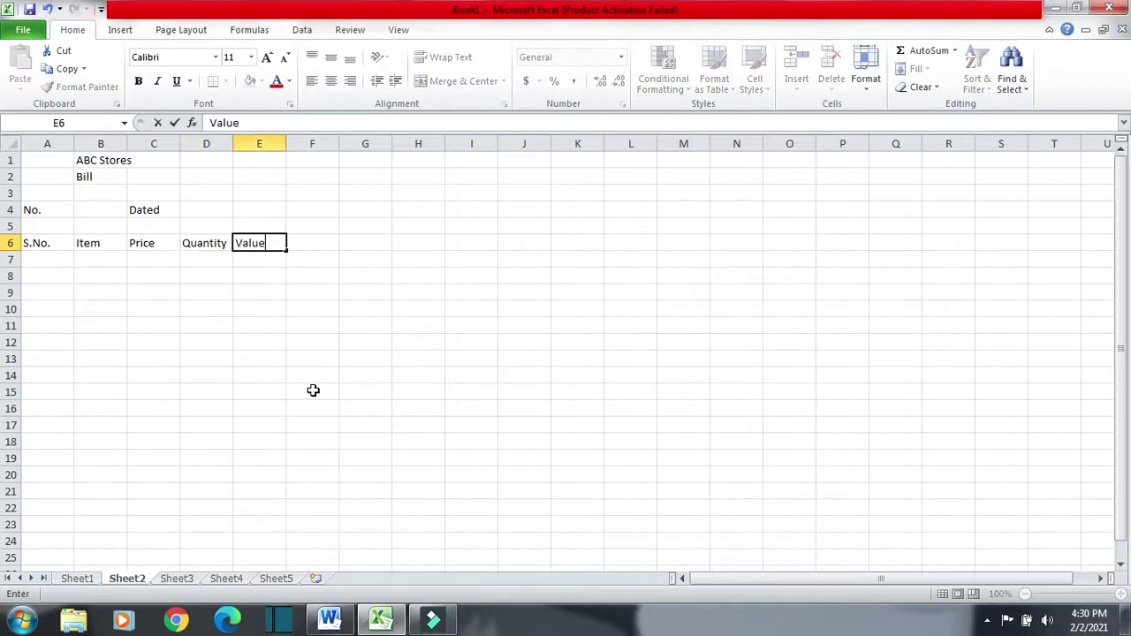
{"action": "key", "text": "Return"}
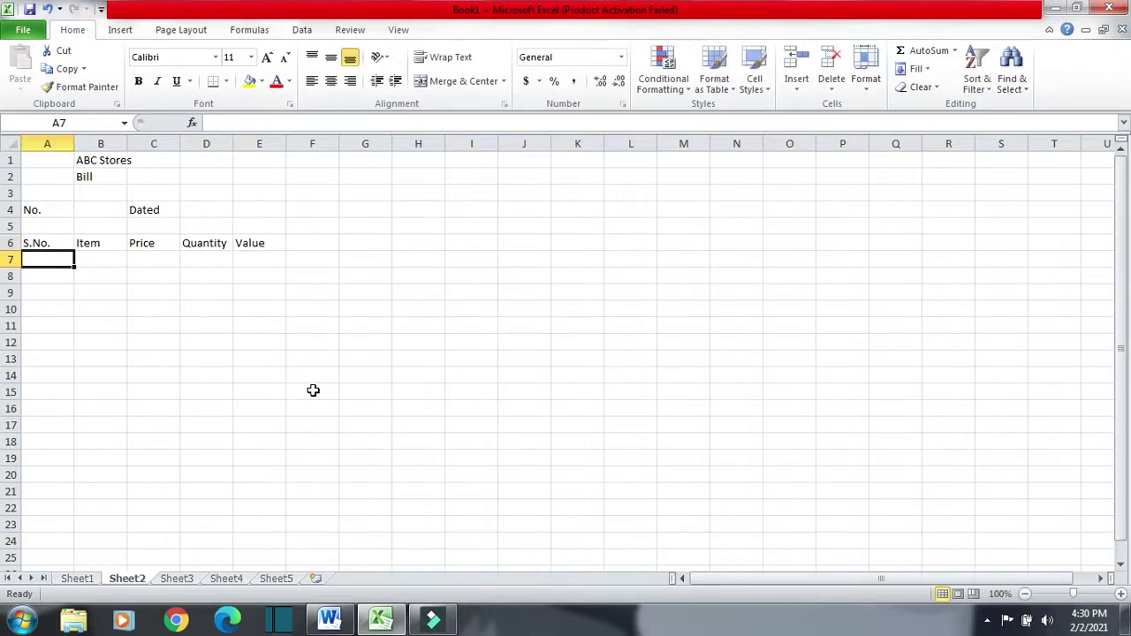
- Enter the serial numbers 1, 2 and 3 in A7 to A9
{"action": "type", "text": "1"}
{"action": "key", "text": "Return"}
{"action": "type", "text": "2"}
{"action": "key", "text": "Return"}
{"action": "type", "text": "3"}
{"action": "key", "text": "Return"}
- Enter the item names X, Y and Z in B7 to B9
{"action": "key", "text": "Up"}
{"action": "key", "text": "Up"}
{"action": "key", "text": "Up"}
{"action": "key", "text": "Right"}
{"action": "type", "text": "X"}
{"action": "key", "text": "Return"}
{"action": "type", "text": "Y"}
{"action": "key", "text": "Return"}
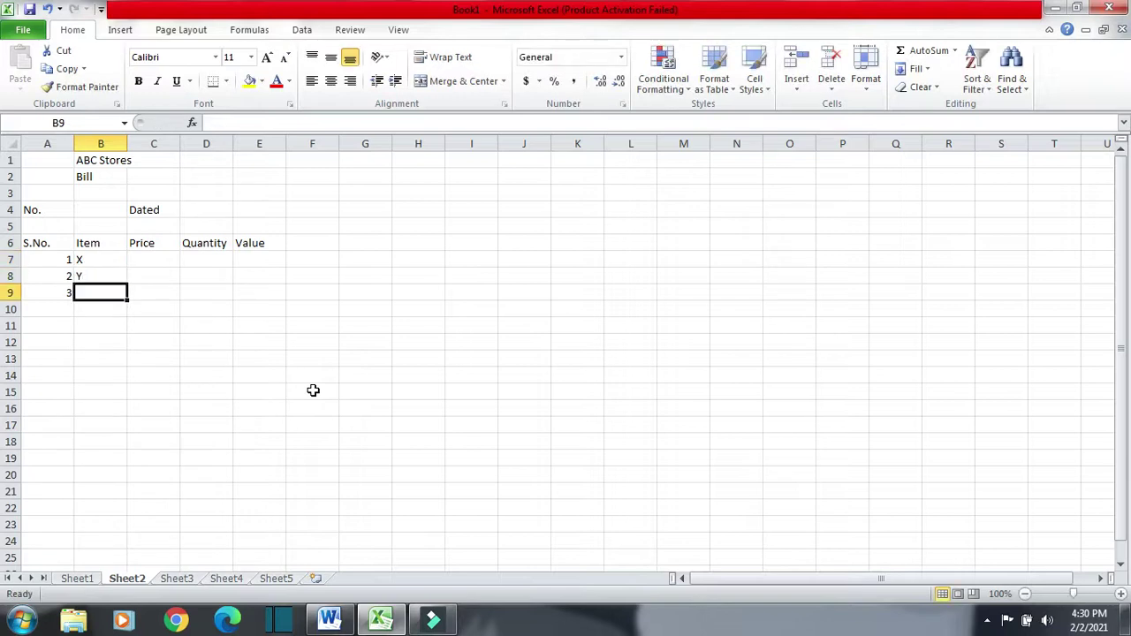
{"action": "type", "text": "Z"}
{"action": "key", "text": "Return"}
- Enter the prices 200, 150 and 300 in C7 to C9
{"action": "key", "text": "Up"}
{"action": "key", "text": "Up"}
{"action": "key", "text": "Up"}
{"action": "key", "text": "Right"}
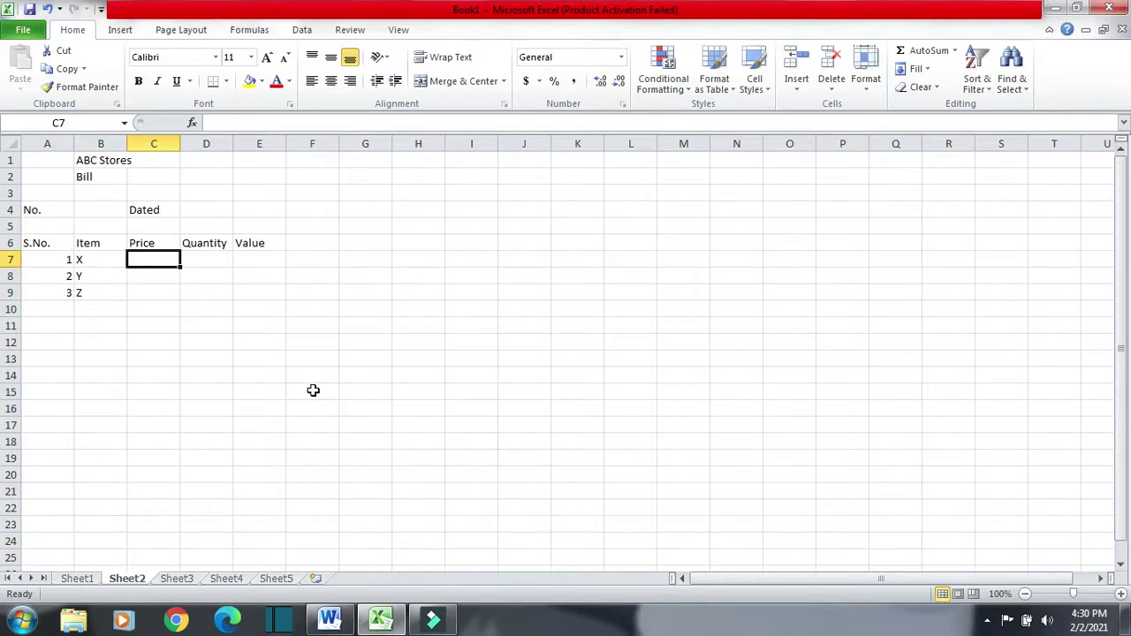
{"action": "type", "text": "200"}
{"action": "key", "text": "Return"}
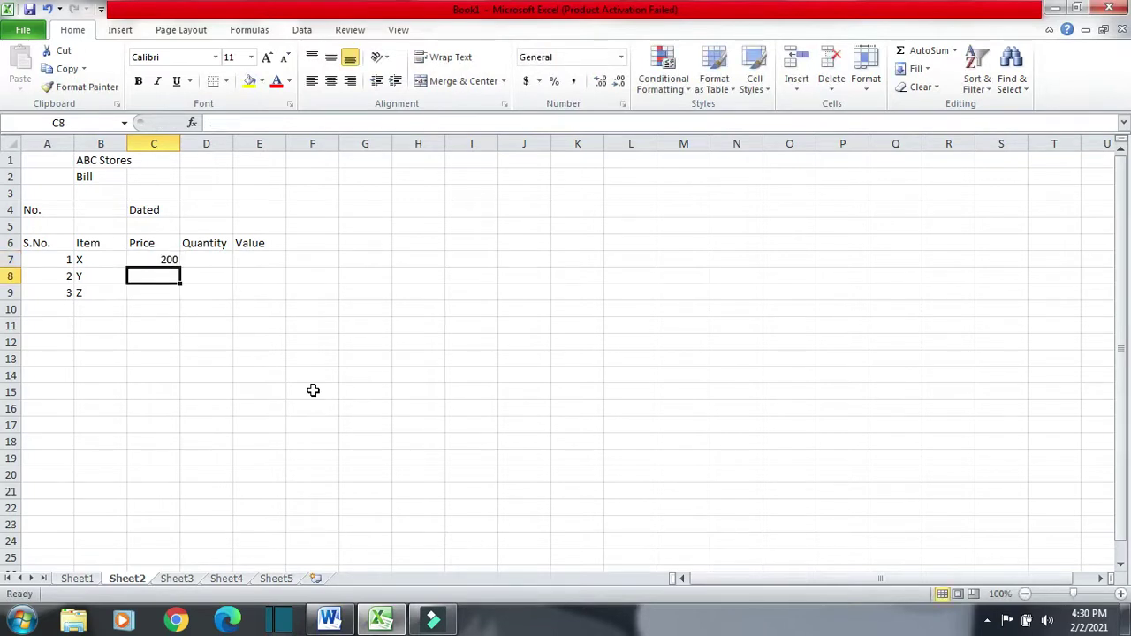
{"action": "type", "text": "150"}
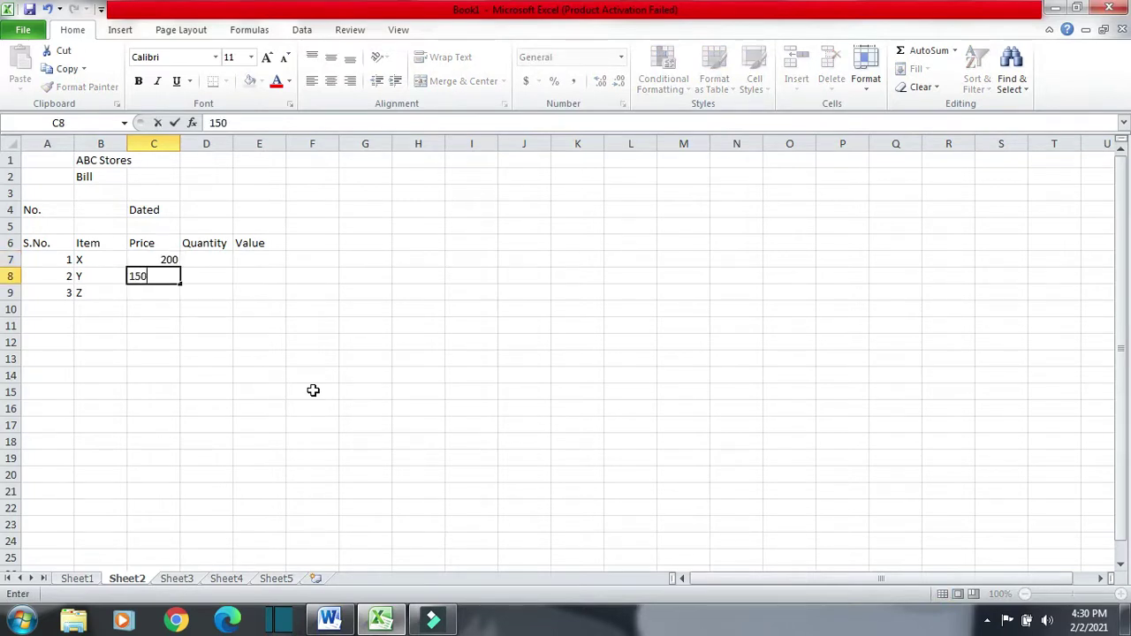
{"action": "key", "text": "Return"}
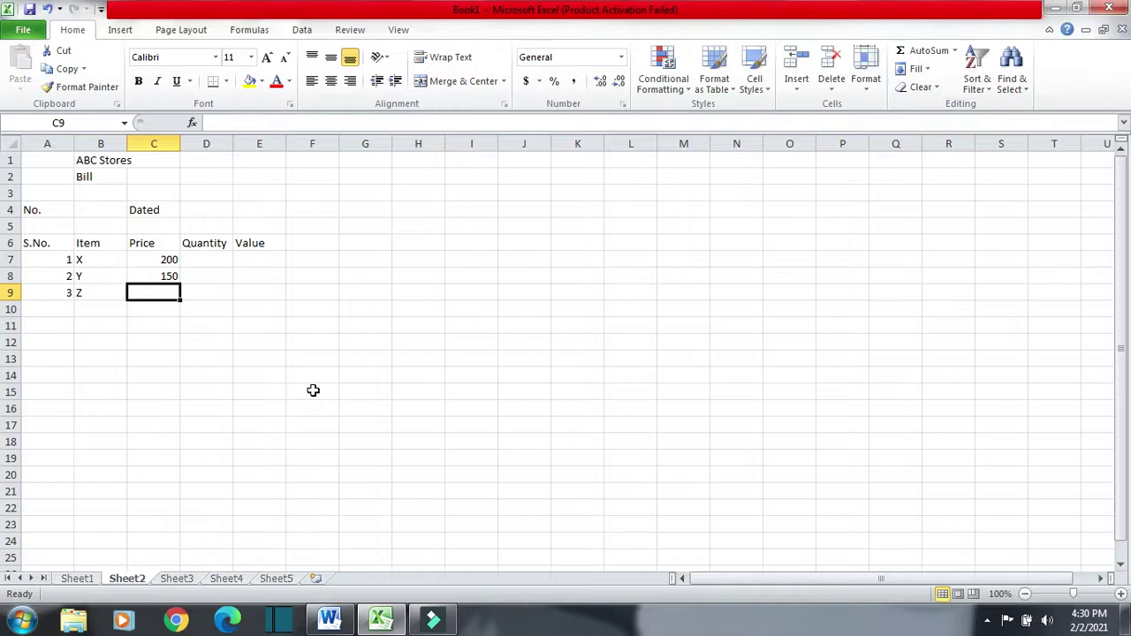
{"action": "type", "text": "300"}
{"action": "key", "text": "Return"}
- Enter the quantities 7, 5 and 10 in D7 to D9
{"action": "key", "text": "Up"}
{"action": "key", "text": "Up"}
{"action": "key", "text": "Up"}
{"action": "key", "text": "Right"}
{"action": "type", "text": "7"}
{"action": "key", "text": "Return"}
{"action": "type", "text": "5"}
{"action": "key", "text": "Return"}
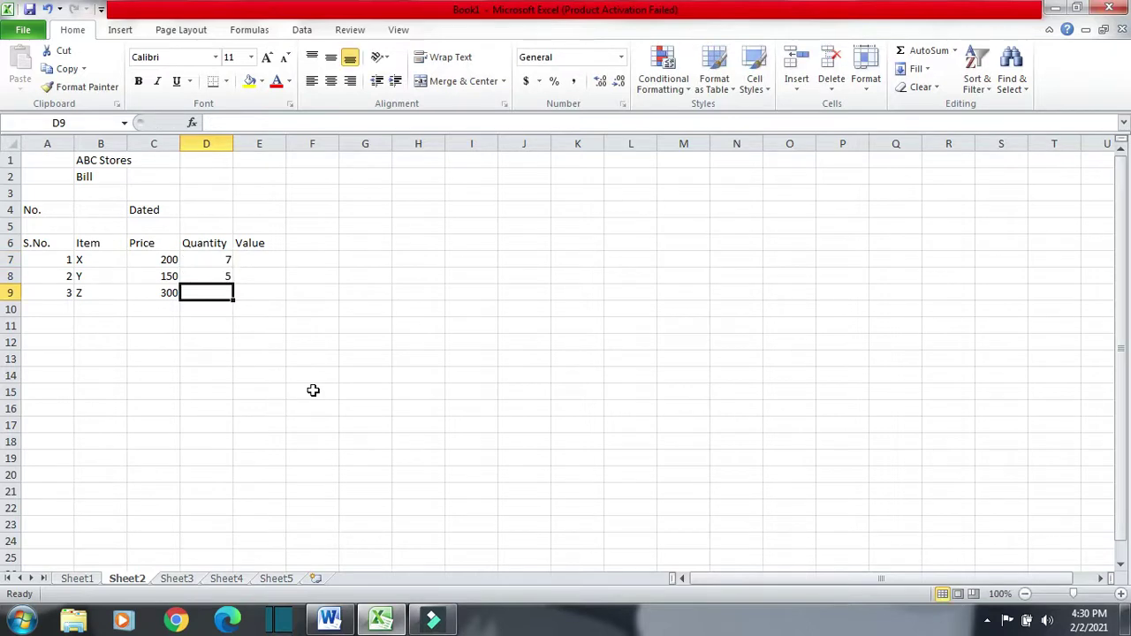
{"action": "type", "text": "10"}
{"action": "key", "text": "Return"}
- Calculate the value of item X in E7 with the constant formula =200*7
{"action": "key", "text": "Up"}
{"action": "key", "text": "Up"}
{"action": "key", "text": "Up"}
{"action": "key", "text": "Right"}
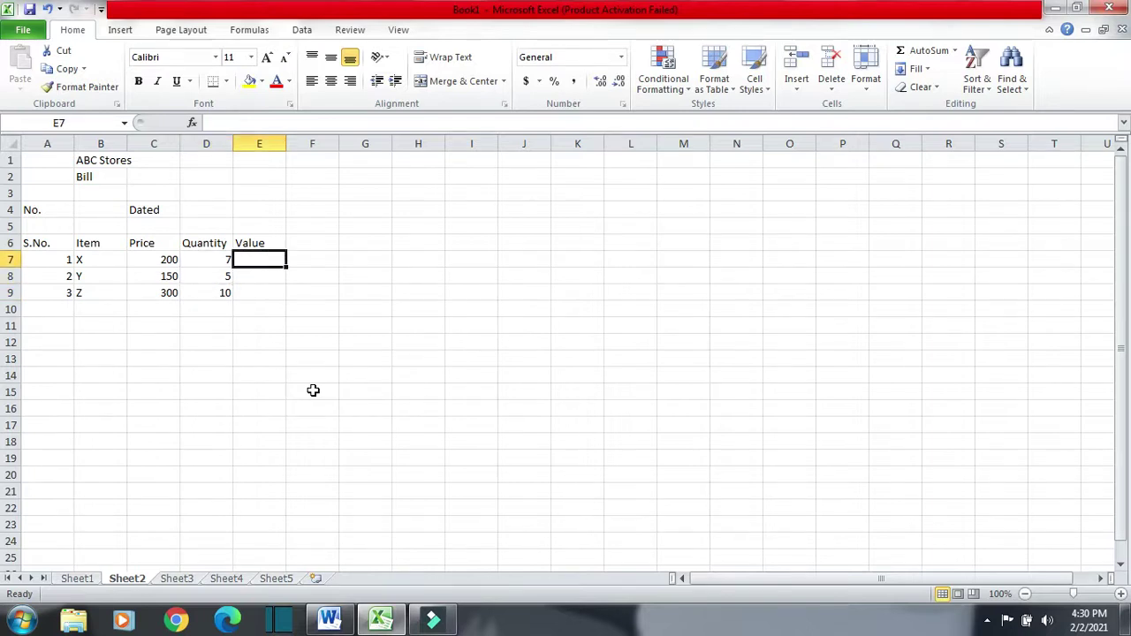
{"action": "type", "text": "="}
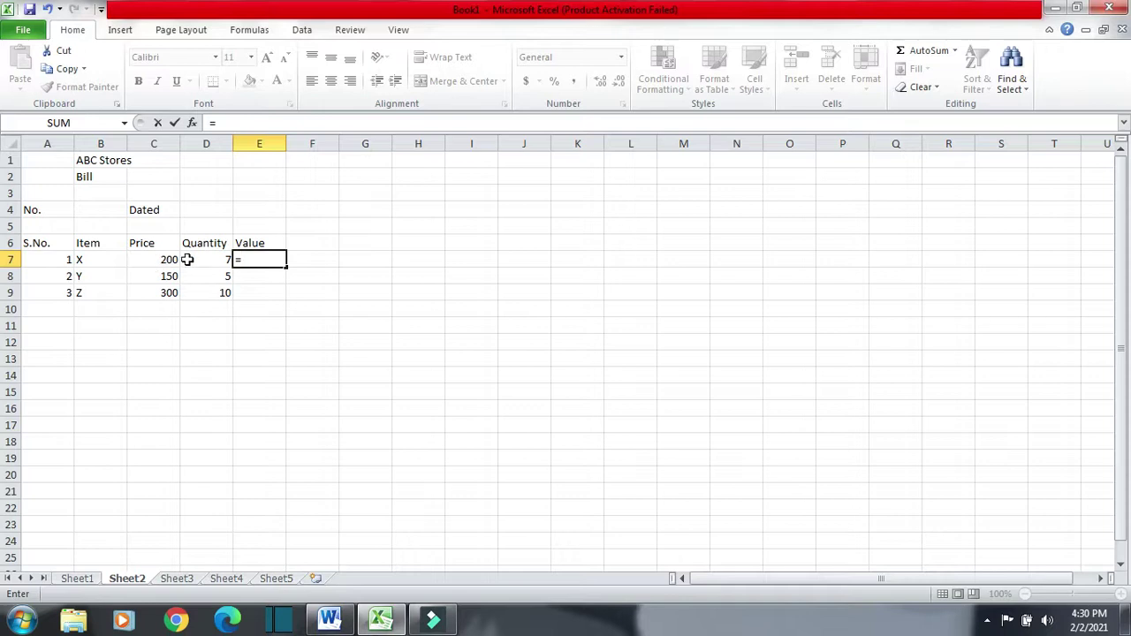
{"action": "type", "text": "200*7"}
{"action": "key", "text": "Return"}
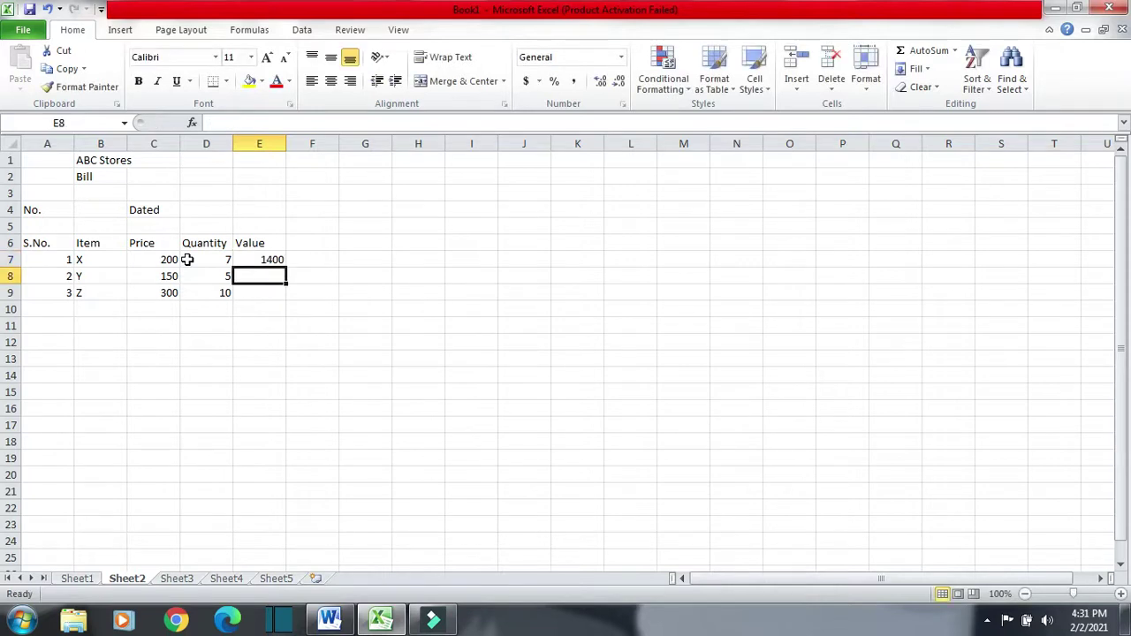
- Replace item X's value in E7 with the cell-reference formula =C7*D7
{"action": "key", "text": "Up"}
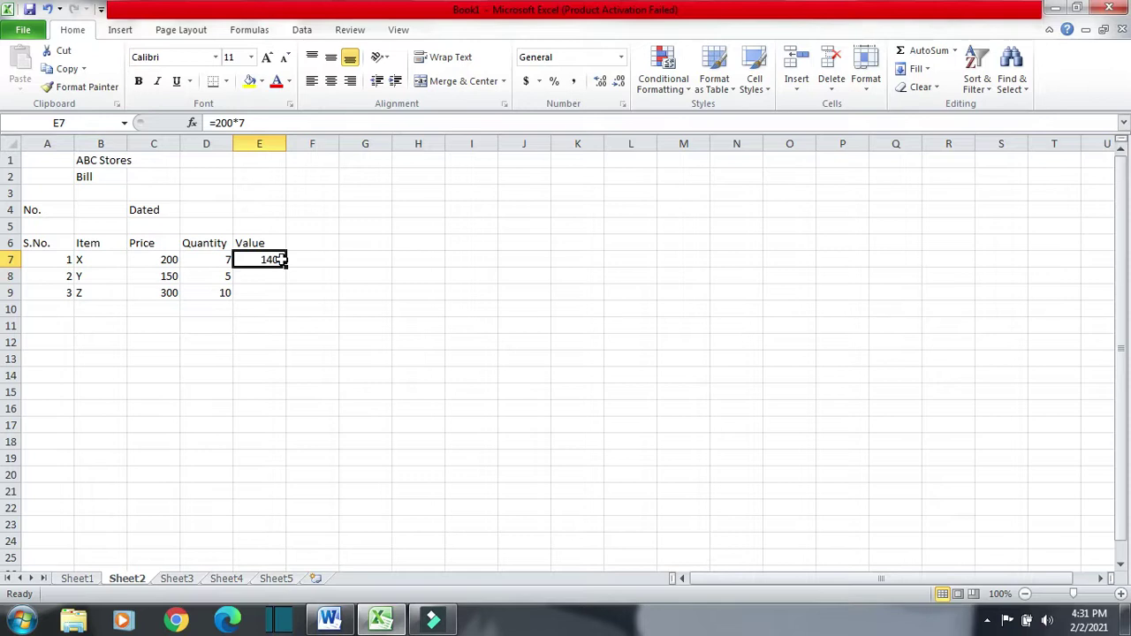
{"action": "type", "text": "="}
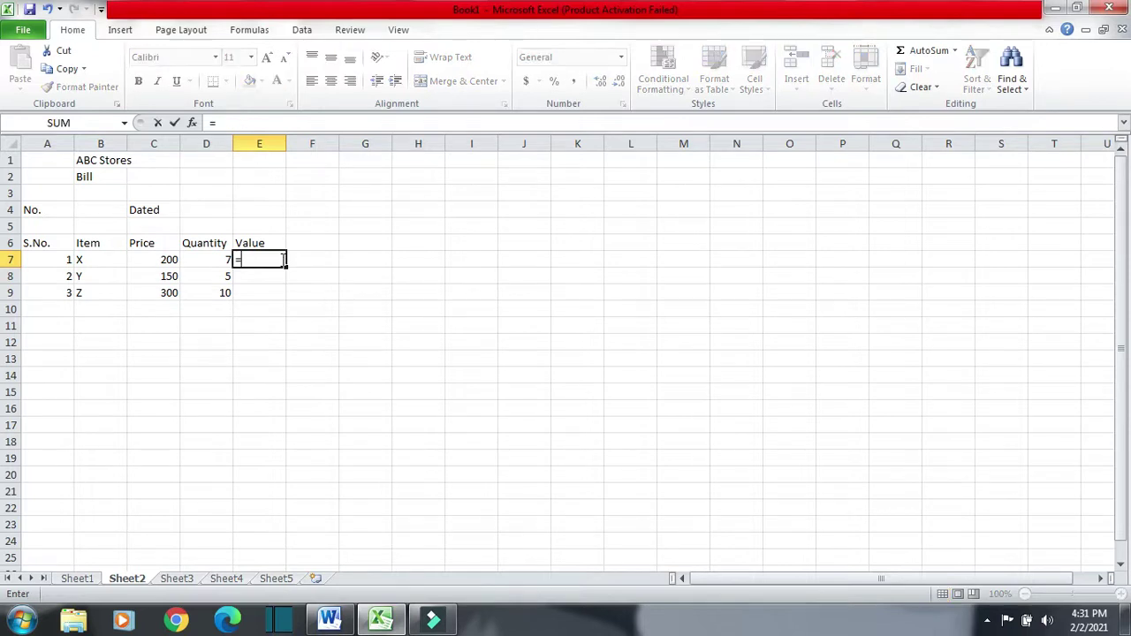
{"action": "left_click", "coordinate": [162, 260]}
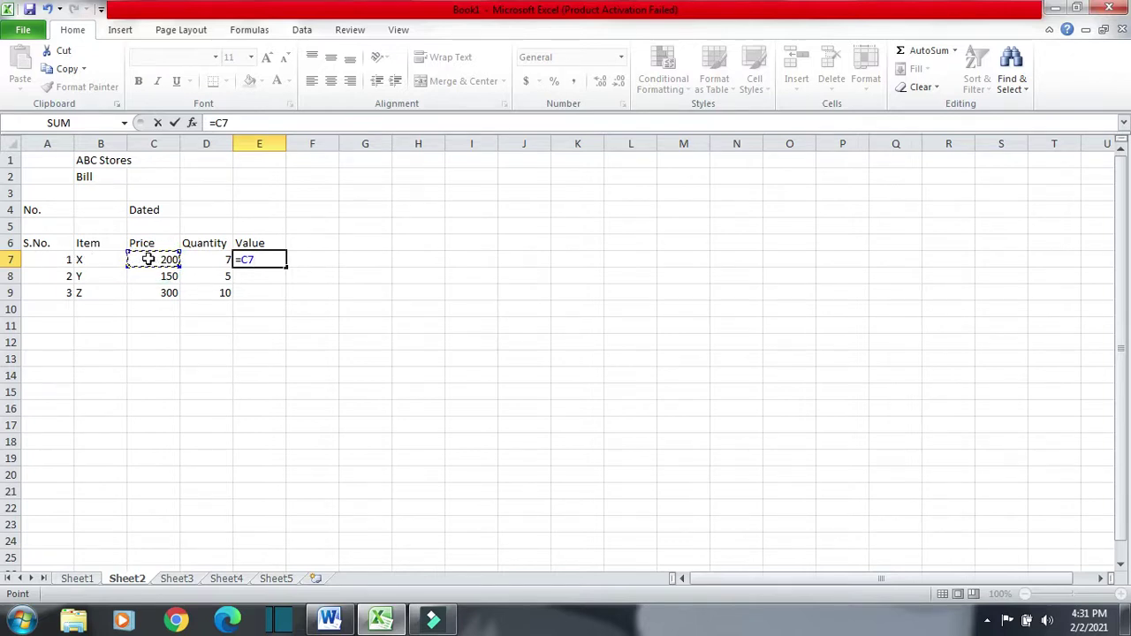
{"action": "type", "text": "*"}
{"action": "left_click", "coordinate": [204, 259]}
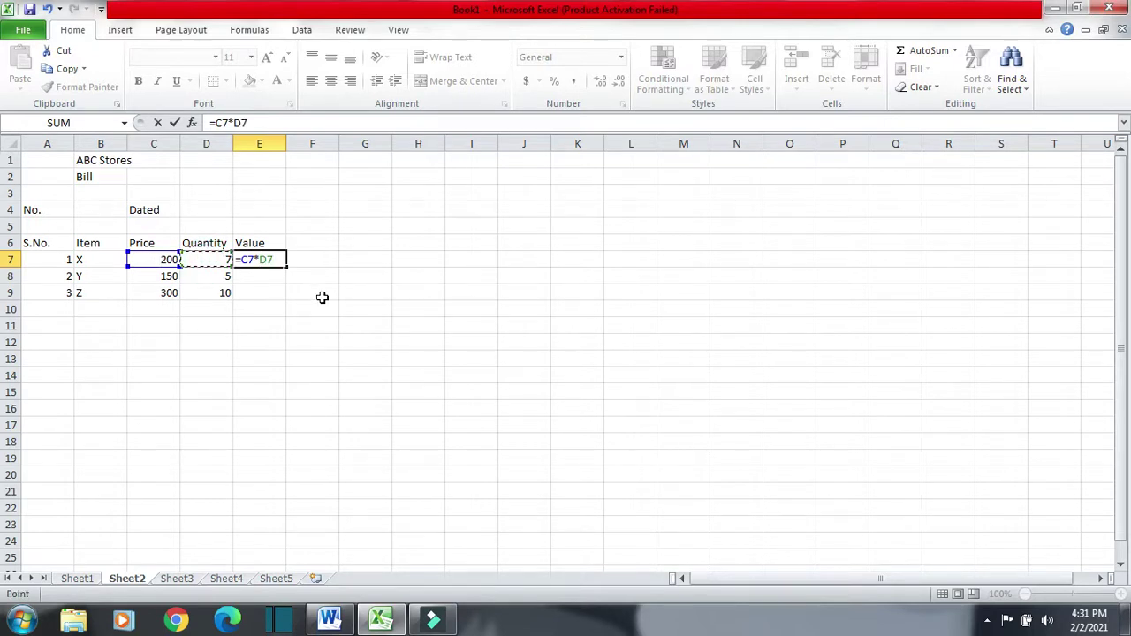
{"action": "key", "text": "Return"}
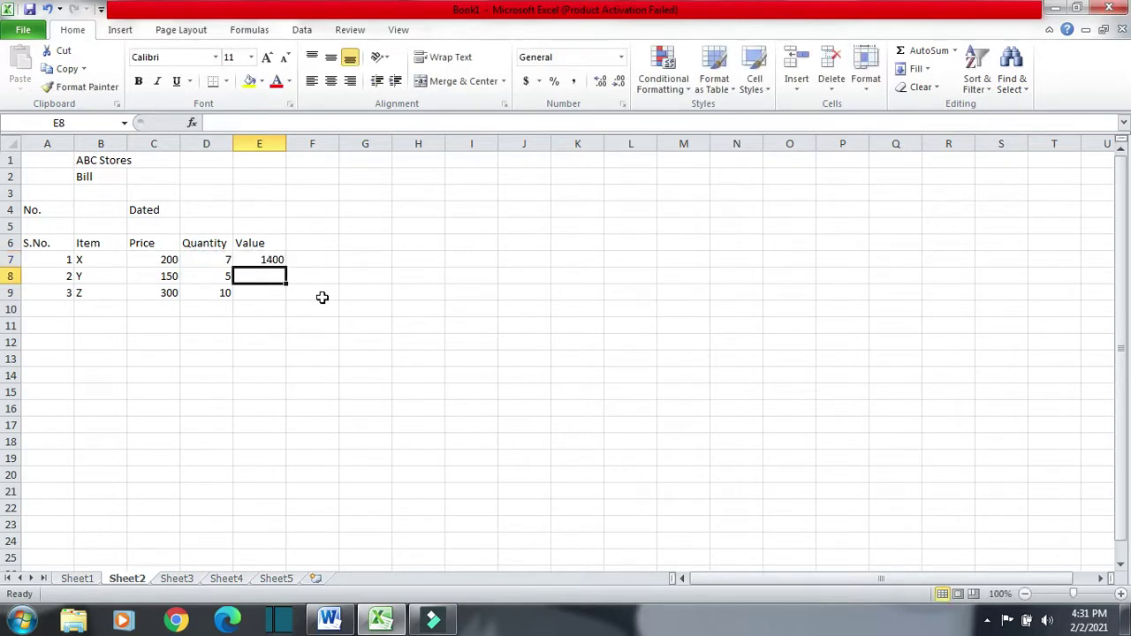
- Fill the E7 formula down through E9 for items Y and Z, and review the formula in E7
{"action": "left_click", "coordinate": [271, 258]}
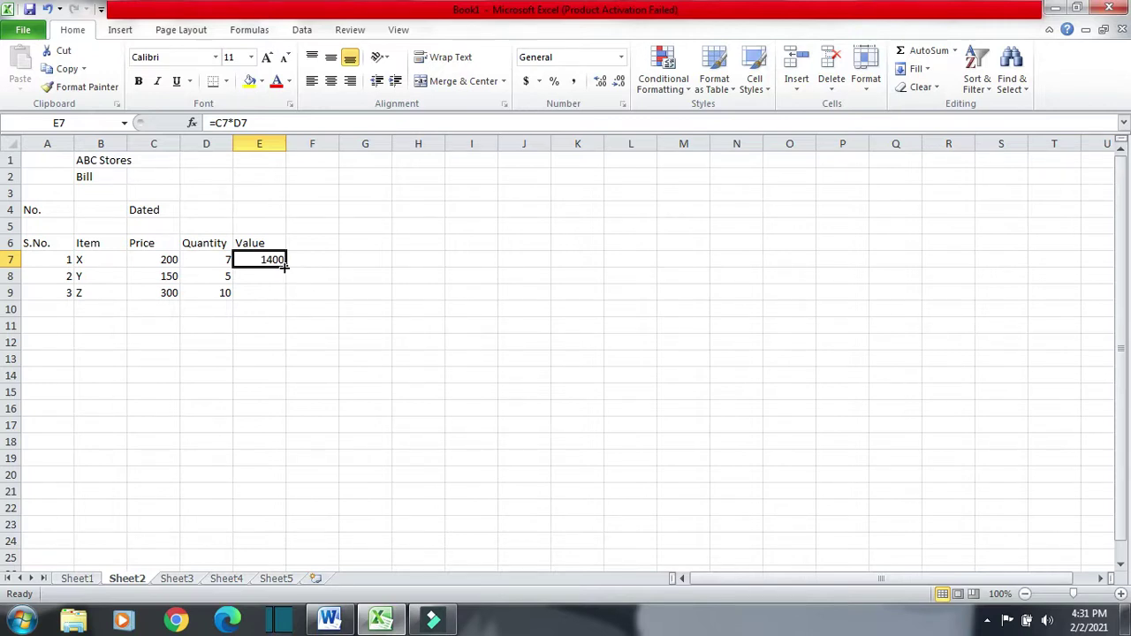
{"action": "left_click_drag", "start_coordinate": [284, 266], "coordinate": [284, 292]}
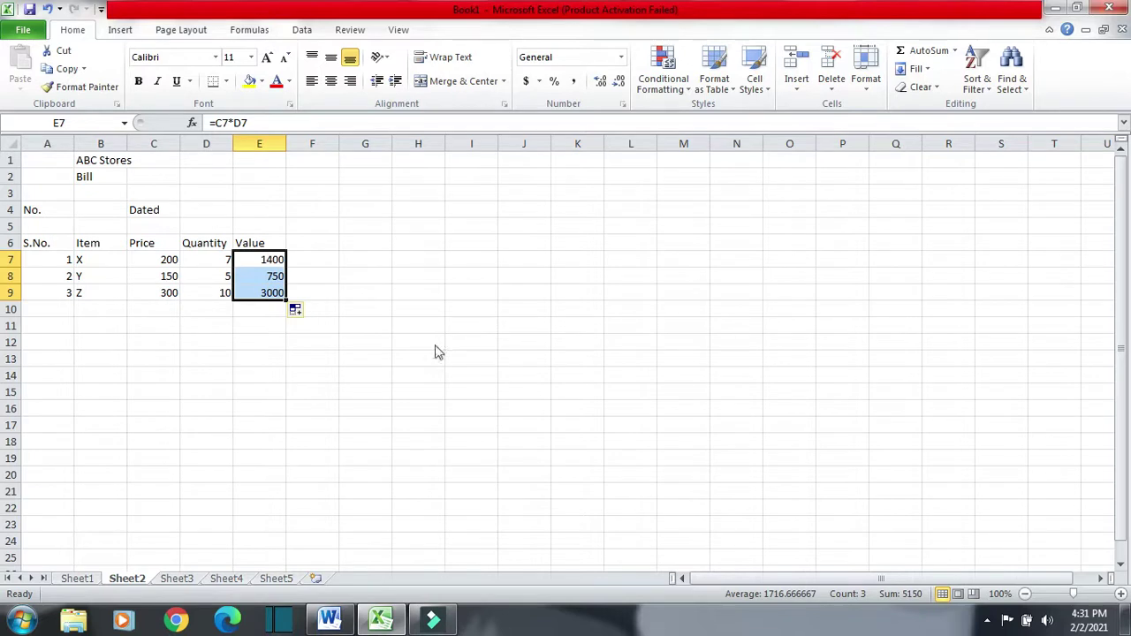
{"action": "left_click", "coordinate": [330, 359]}
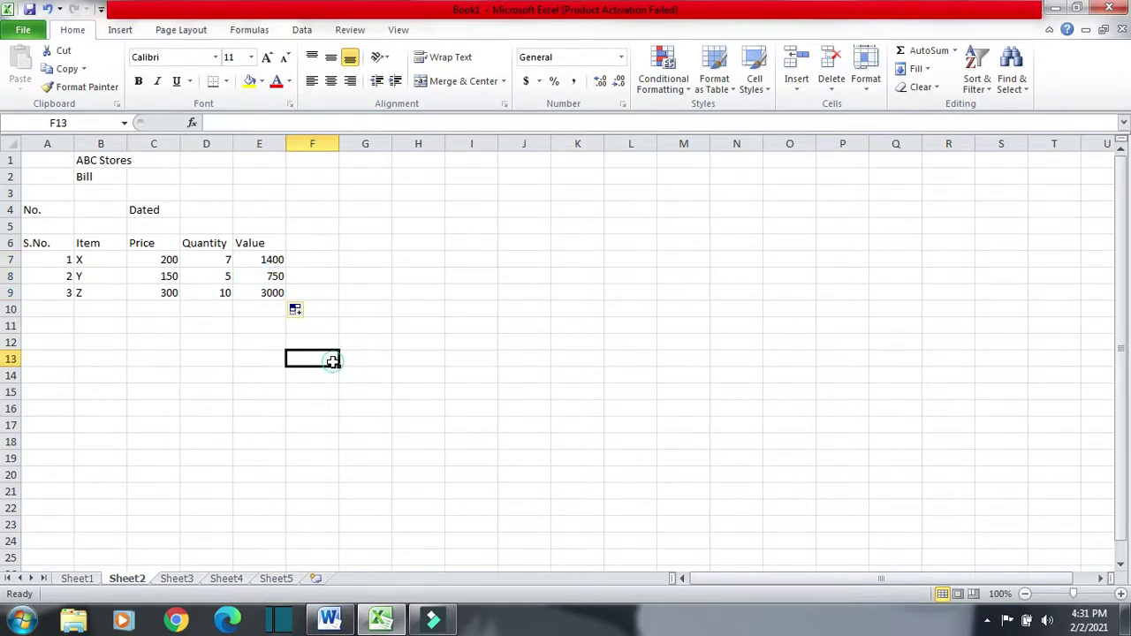
{"action": "left_click", "coordinate": [274, 260]}
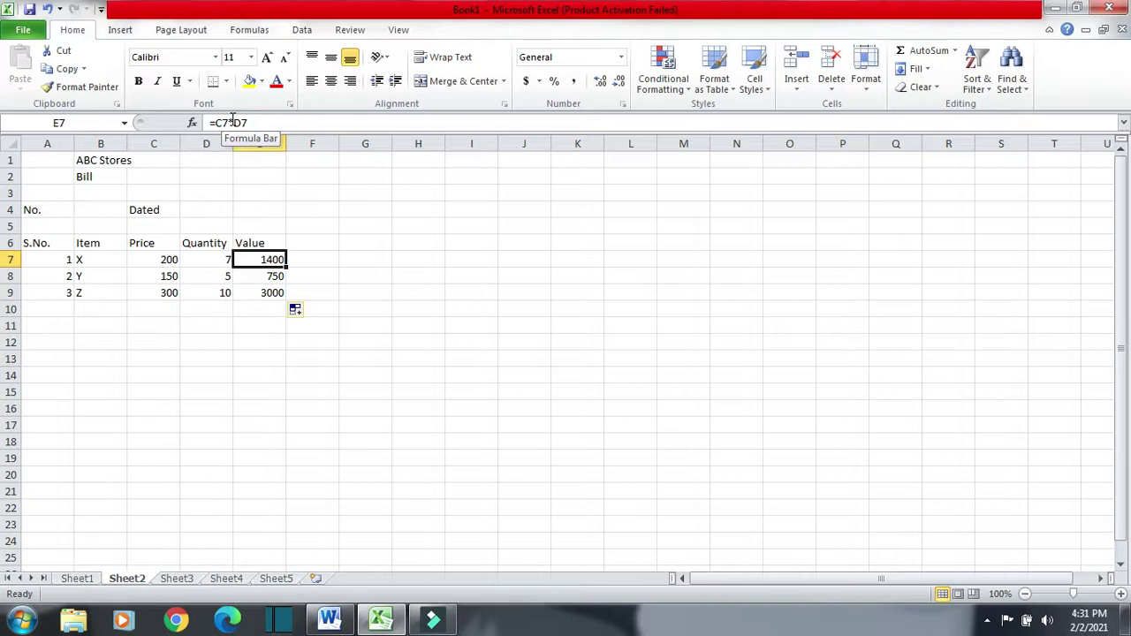
- Switch to the Word notes, highlight the topic "Selecting a range using mouse", and return to the Excel workbook
{"action": "key", "text": "alt+Tab"}
{"action": "scroll", "coordinate": [510, 334], "scroll_direction": "down", "scroll_amount": 2}
{"action": "left_click_drag", "start_coordinate": [533, 445], "coordinate": [289, 446]}
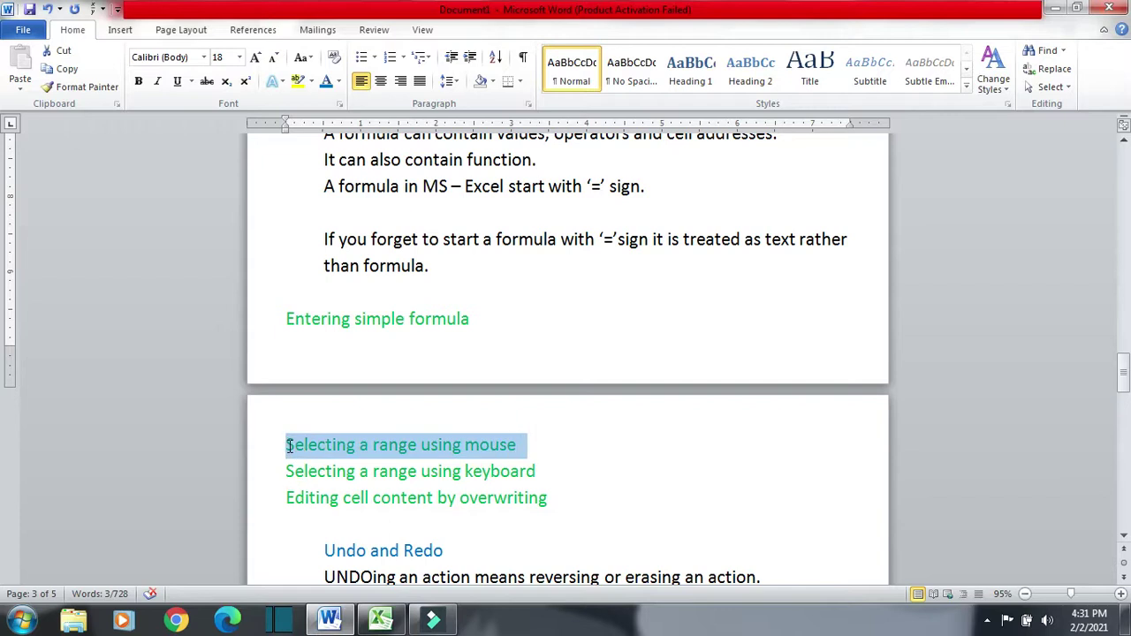
{"action": "left_click", "coordinate": [522, 447]}
{"action": "key", "text": "alt+Tab"}
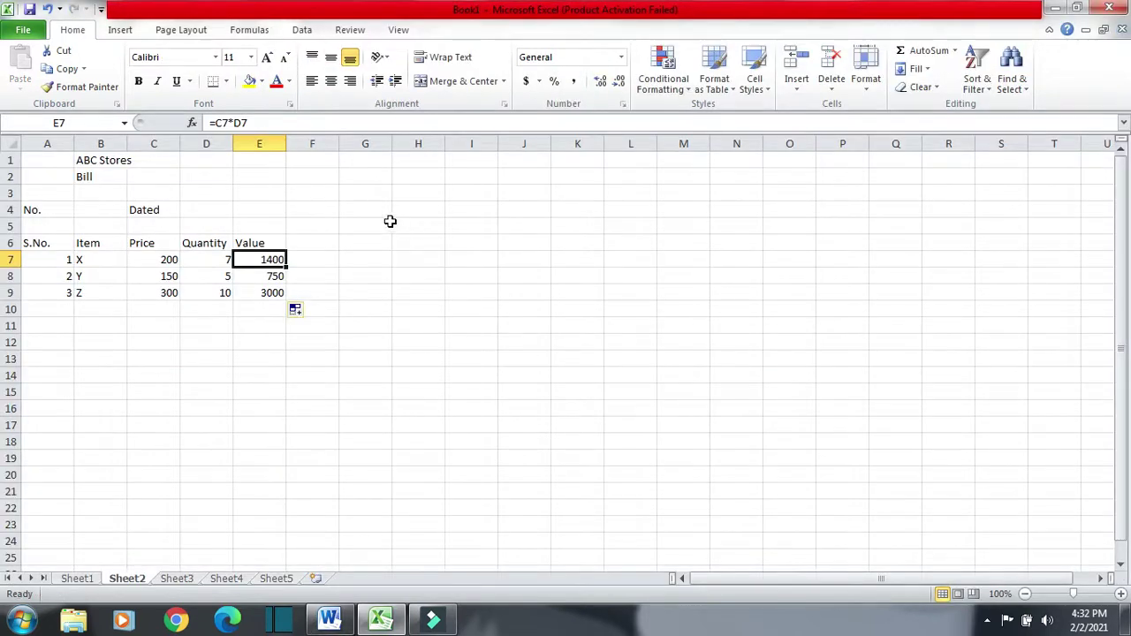
- Select the empty range G4:L12 with the mouse and clear the selection
{"action": "left_click", "coordinate": [372, 209]}
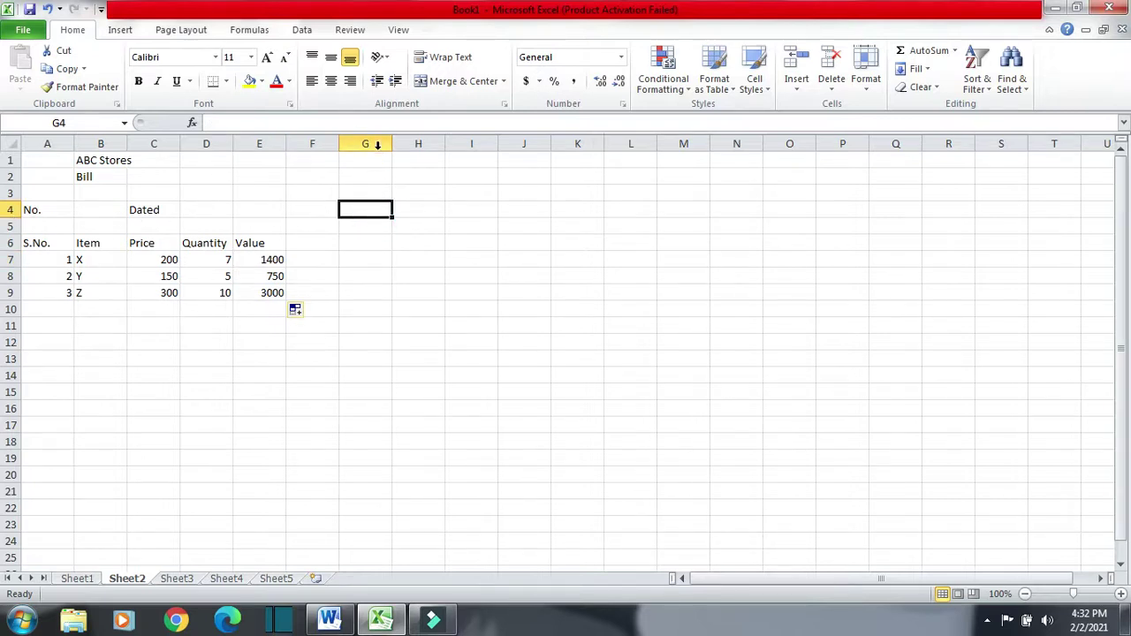
{"action": "left_click_drag", "start_coordinate": [376, 209], "coordinate": [426, 228]}
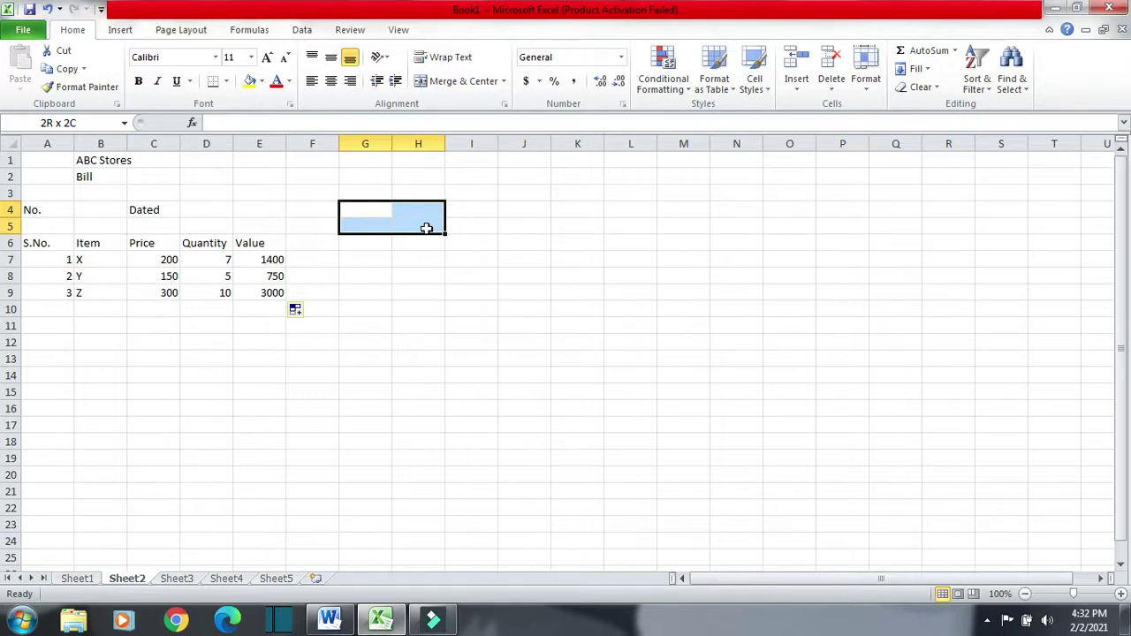
{"action": "left_click_drag", "start_coordinate": [426, 228], "coordinate": [624, 334]}
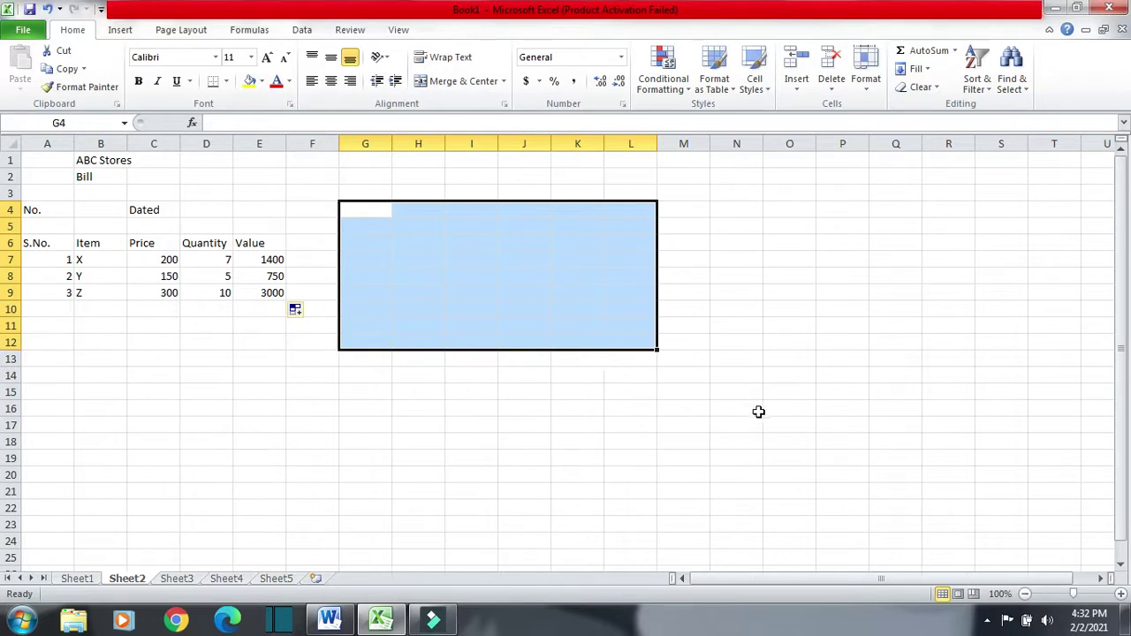
{"action": "left_click", "coordinate": [258, 375]}
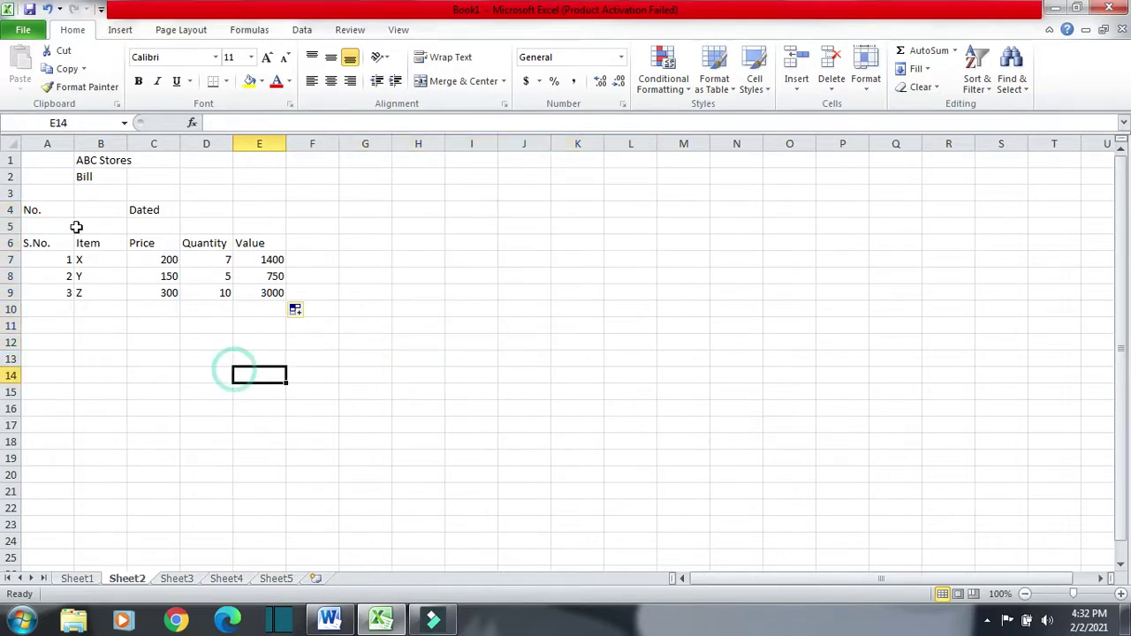
- Select the bill range A4:E9 with the mouse, starting from the No. cell
{"action": "left_click_drag", "start_coordinate": [36, 209], "coordinate": [296, 317]}
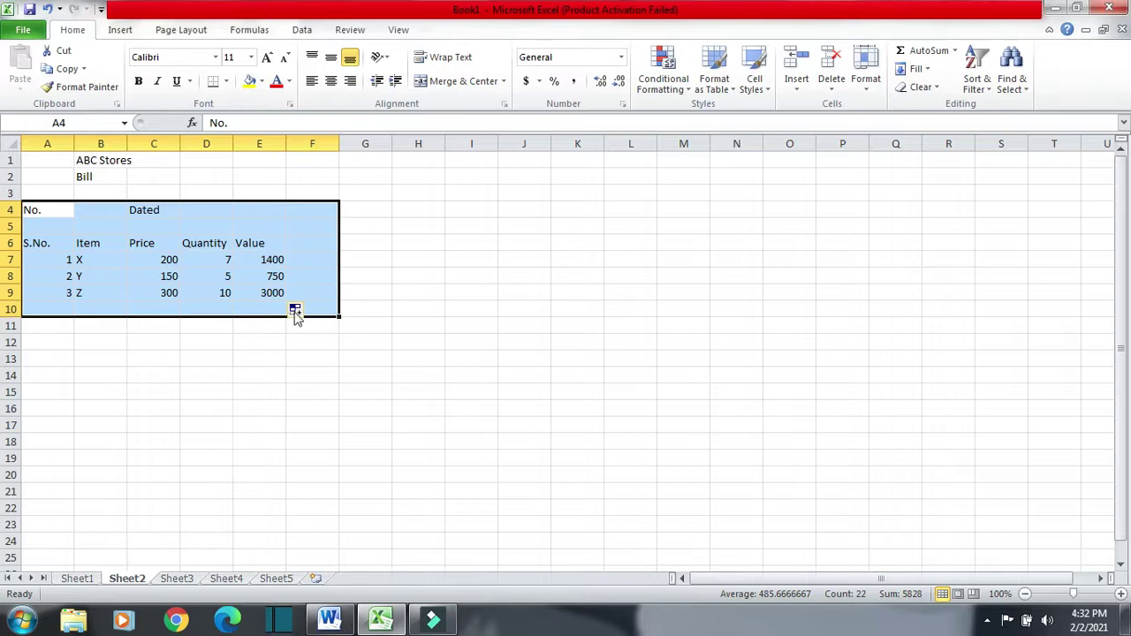
{"action": "left_click", "coordinate": [44, 209]}
{"action": "left_click", "coordinate": [84, 225]}
{"action": "left_click", "coordinate": [50, 210]}
{"action": "double_click", "coordinate": [99, 225]}
{"action": "left_click", "coordinate": [53, 210]}
{"action": "left_click_drag", "start_coordinate": [75, 209], "coordinate": [286, 296]}
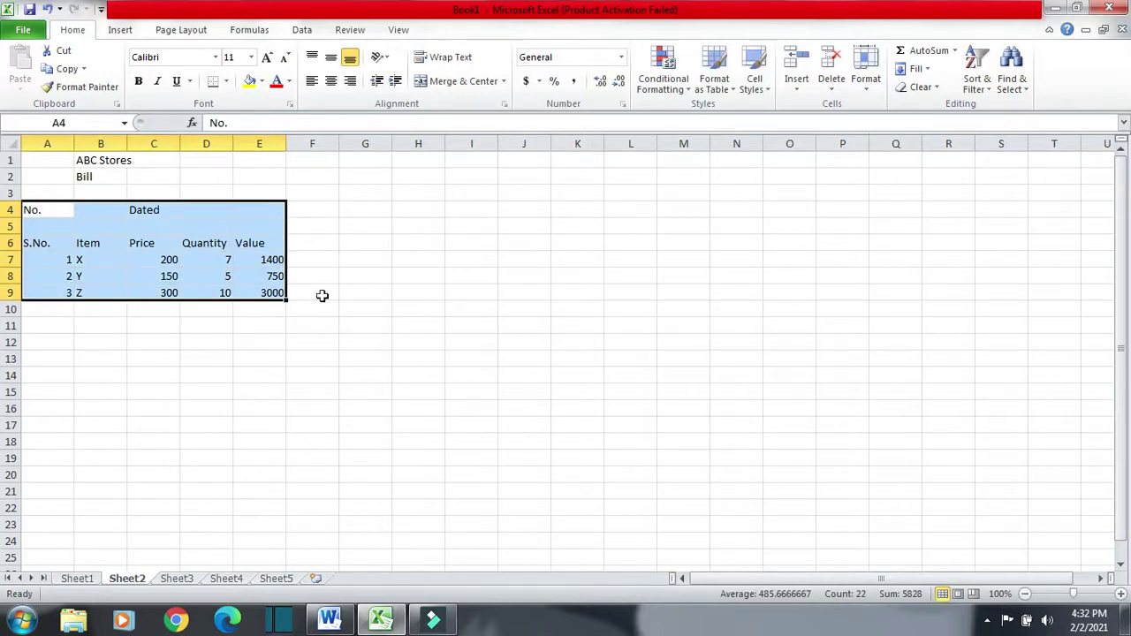
- Switch to the Word notes, highlight the topic "Selecting a range using keyboard", and return to the Excel workbook
{"action": "key", "text": "alt+Tab"}
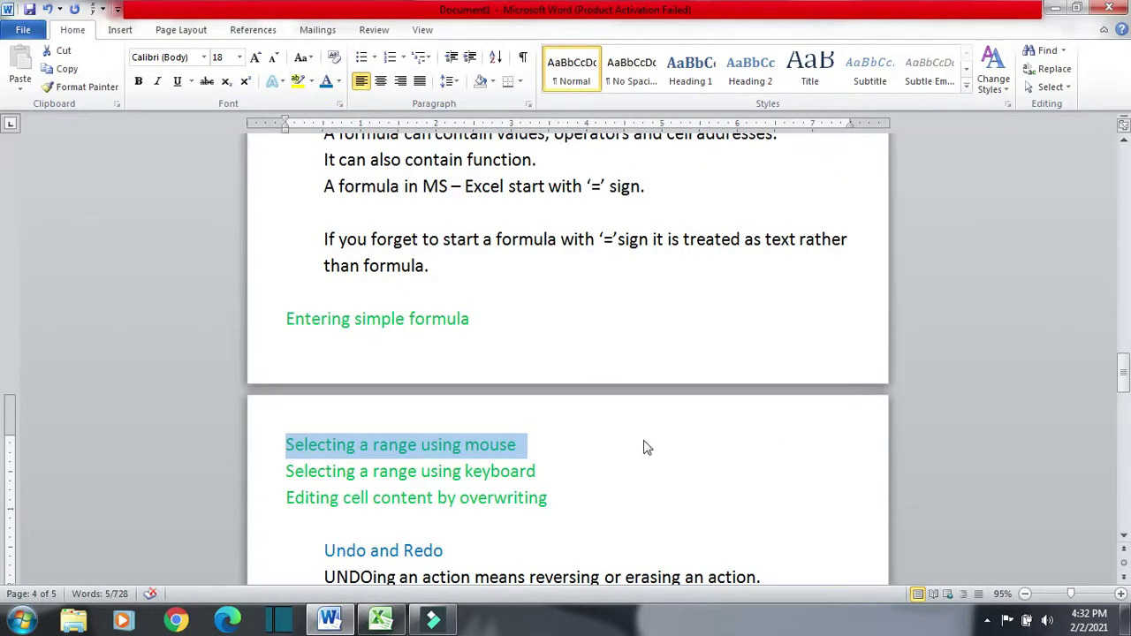
{"action": "scroll", "coordinate": [644, 448], "scroll_direction": "down", "scroll_amount": 1}
{"action": "left_click_drag", "start_coordinate": [536, 433], "coordinate": [288, 433]}
{"action": "left_click", "coordinate": [584, 433]}
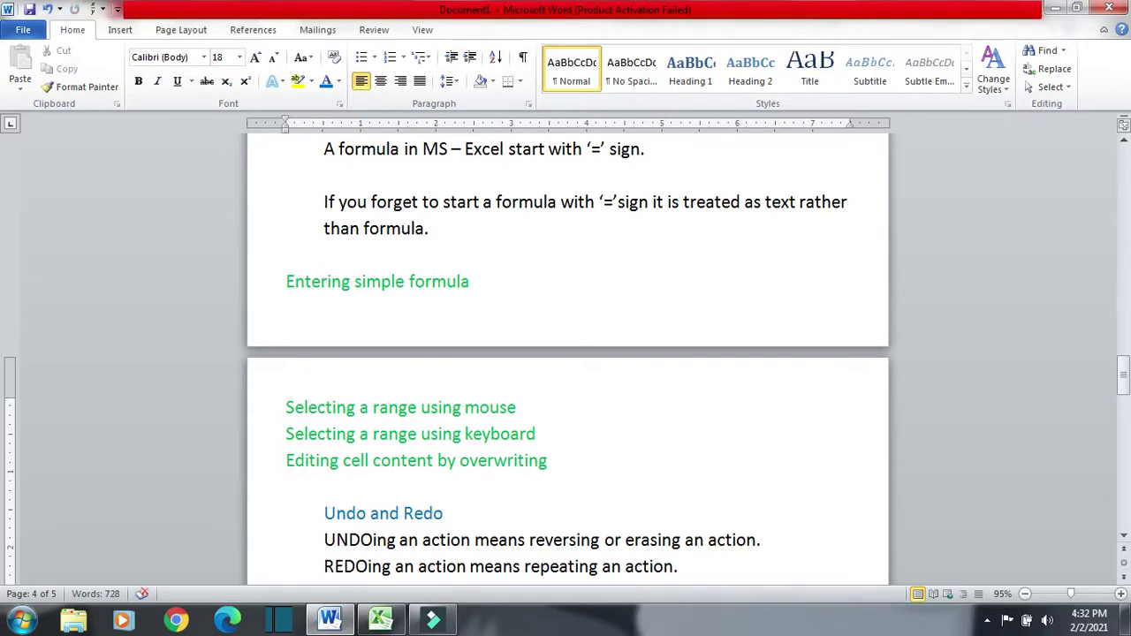
{"action": "key", "text": "alt+Tab"}
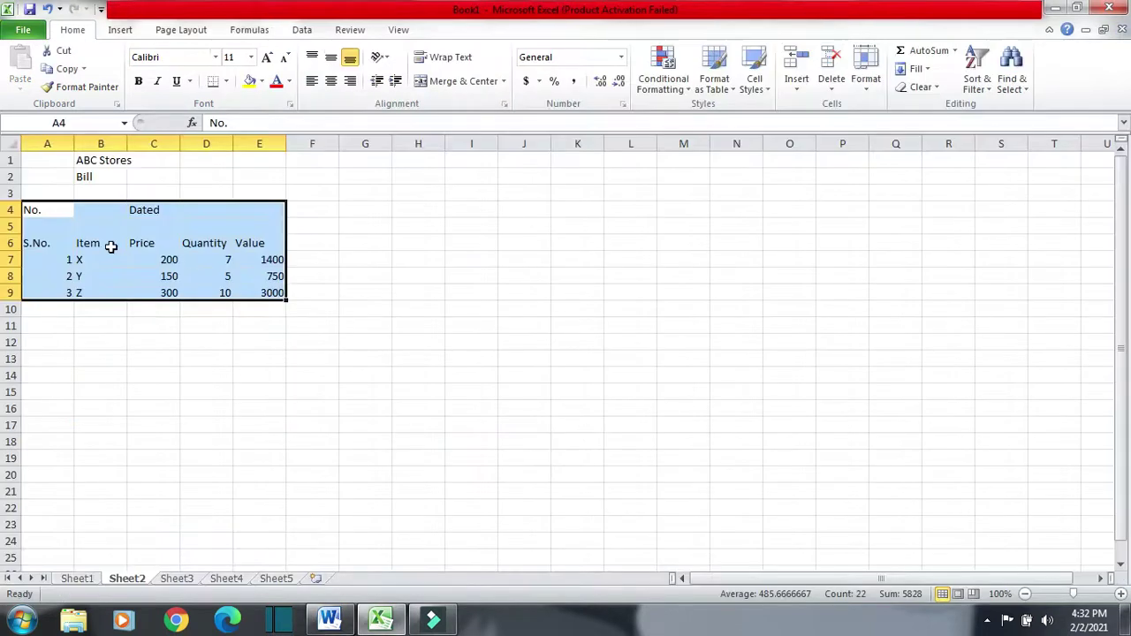
- Extend the selection from A4 across to column E and down to row 7 using only the keyboard
{"action": "left_click", "coordinate": [49, 209]}
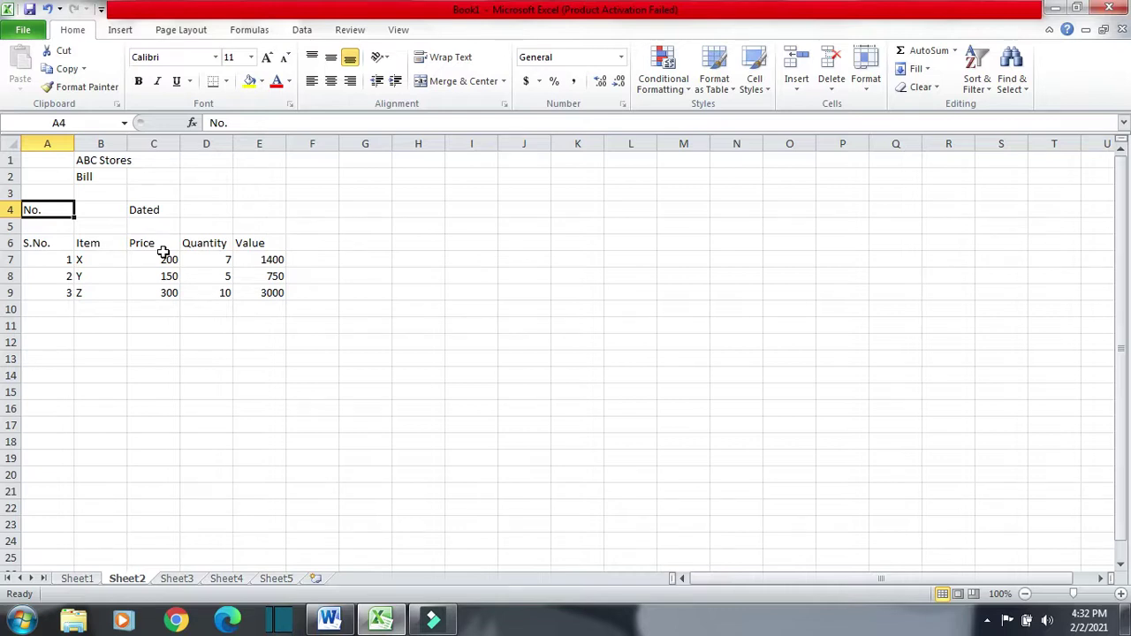
{"action": "key", "text": "shift+Right"}
{"action": "key", "text": "shift+Right"}
{"action": "key", "text": "shift+Right"}
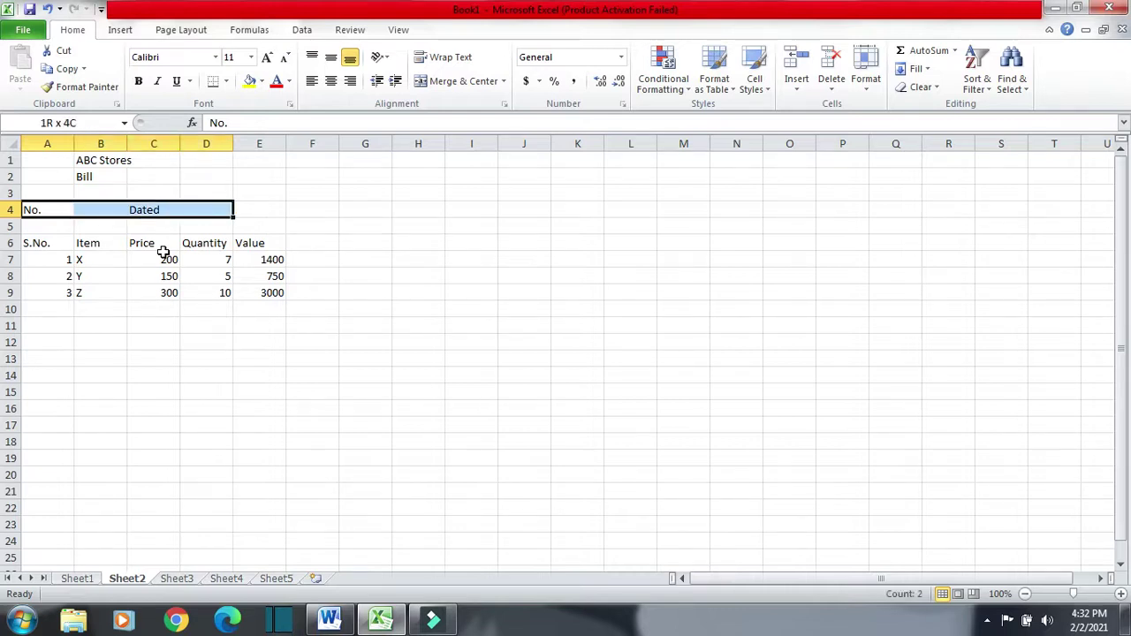
{"action": "key", "text": "shift+Down"}
{"action": "key", "text": "shift+Down"}
{"action": "key", "text": "shift+Down"}
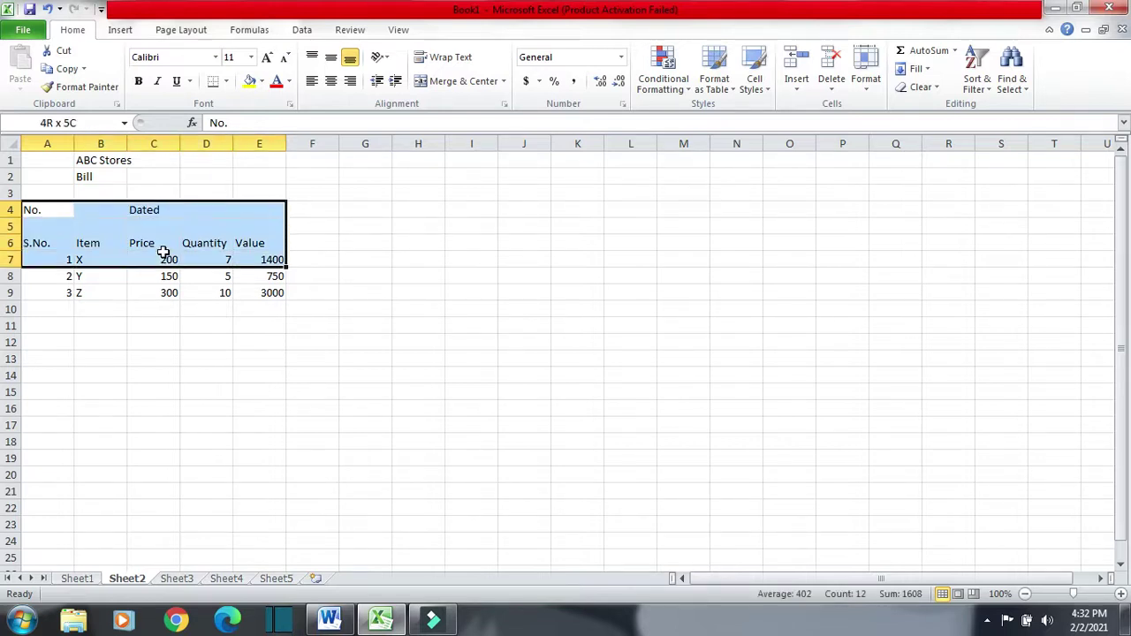
- Shrink the selected range back to the single cell A4 using the keyboard
{"action": "key", "text": "shift+Left"}
{"action": "key", "text": "shift+Left"}
{"action": "key", "text": "shift+Left"}
{"action": "key", "text": "shift+Left"}
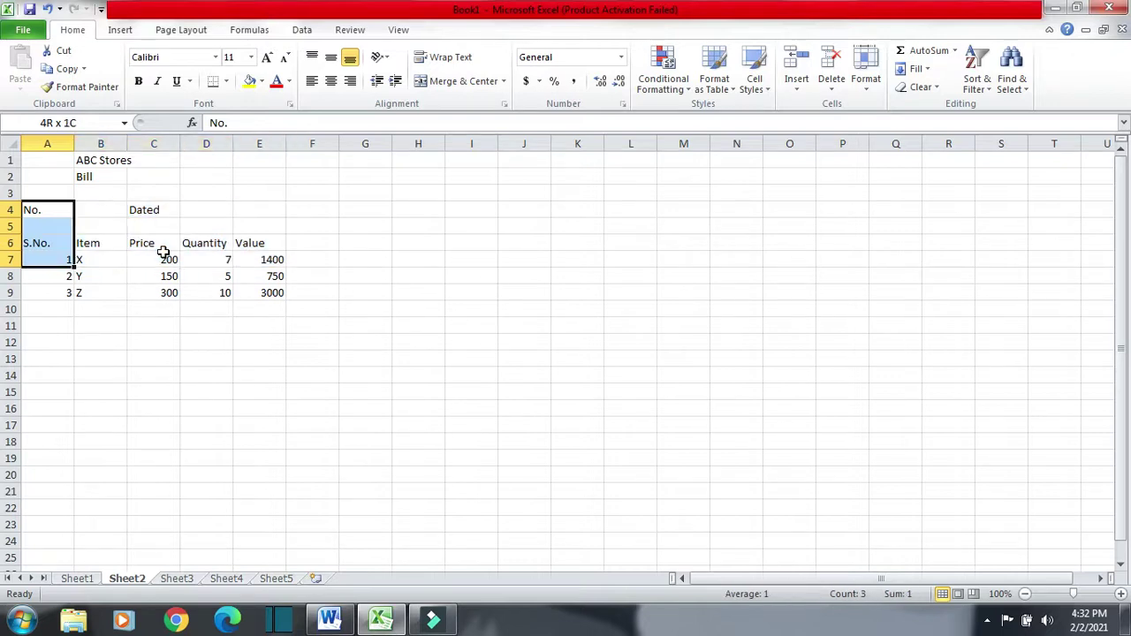
{"action": "key", "text": "shift+Up"}
{"action": "key", "text": "shift+Up"}
{"action": "key", "text": "shift+Up"}
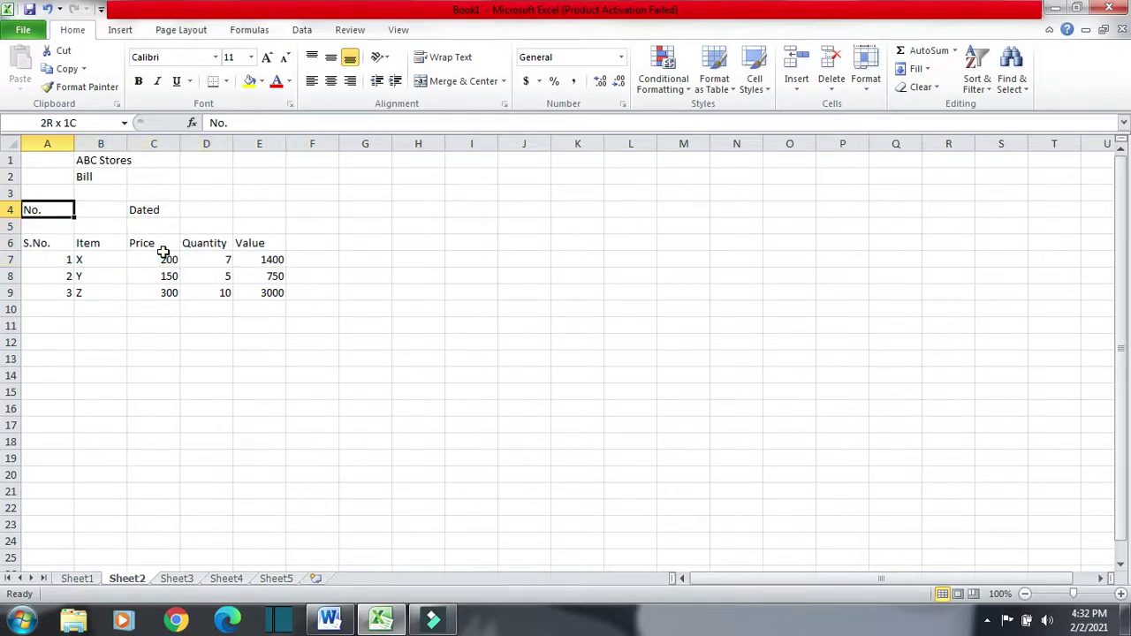
- Select the whole bill range A4:E9 from A4 using the keyboard
{"action": "key", "text": "shift+Right"}
{"action": "key", "text": "shift+Right"}
{"action": "key", "text": "shift+Right"}
{"action": "key", "text": "shift+Right"}
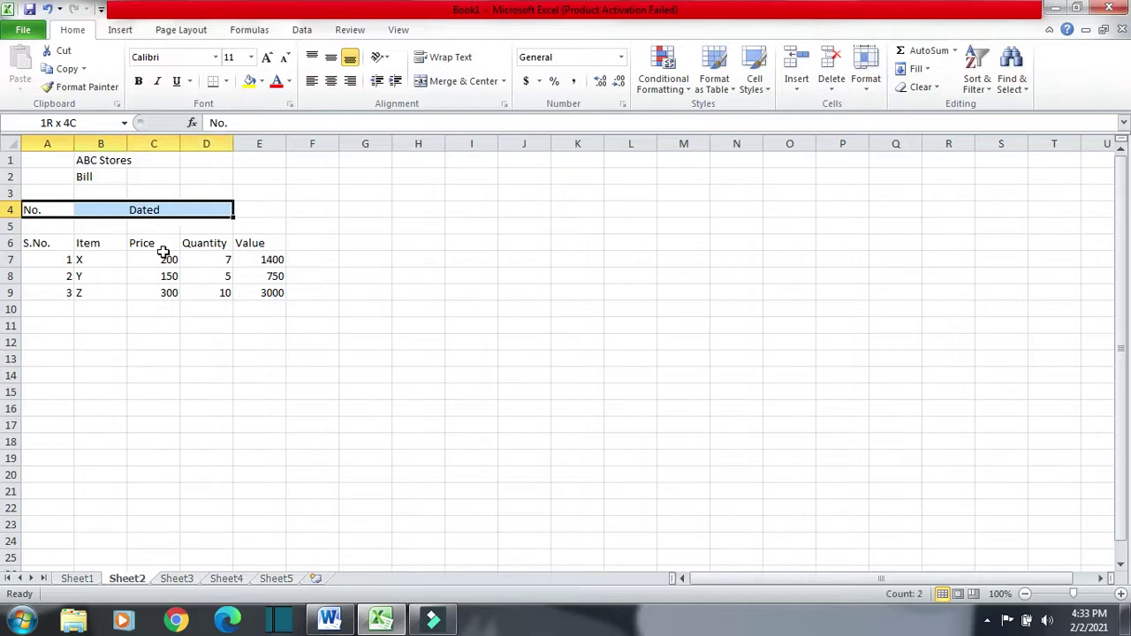
{"action": "key", "text": "shift+Down"}
{"action": "key", "text": "shift+Down"}
{"action": "key", "text": "shift+Down"}
{"action": "key", "text": "shift+Down"}
{"action": "key", "text": "shift+Down"}
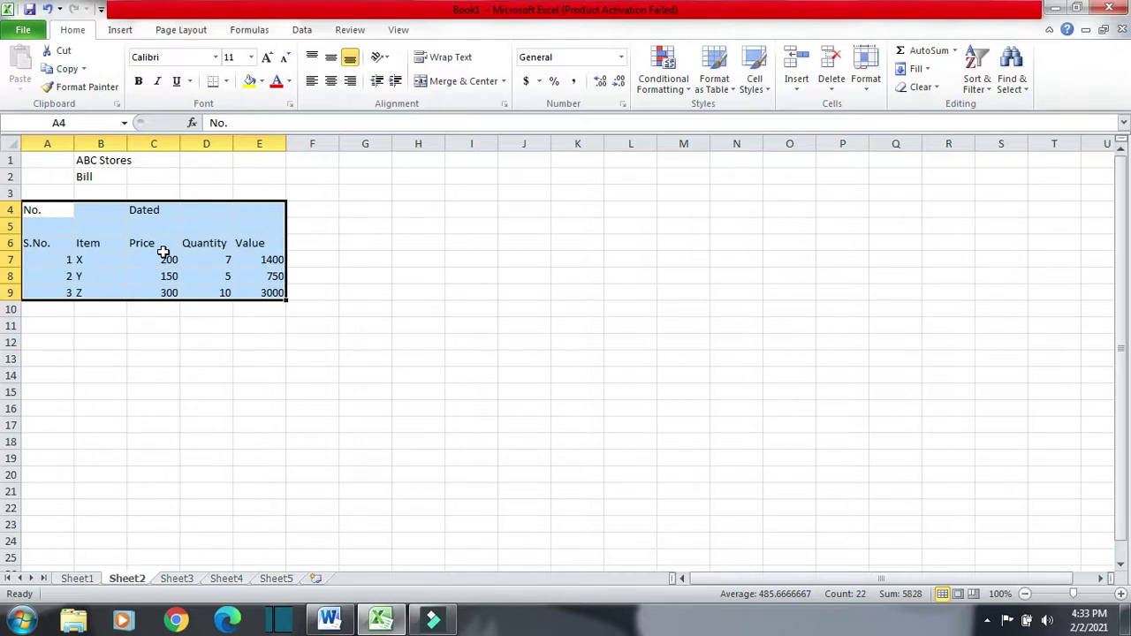
- Switch to the Word notes, highlight the topic "Editing cell content by overwriting", and return to the Excel workbook
{"action": "key", "text": "alt+Tab"}
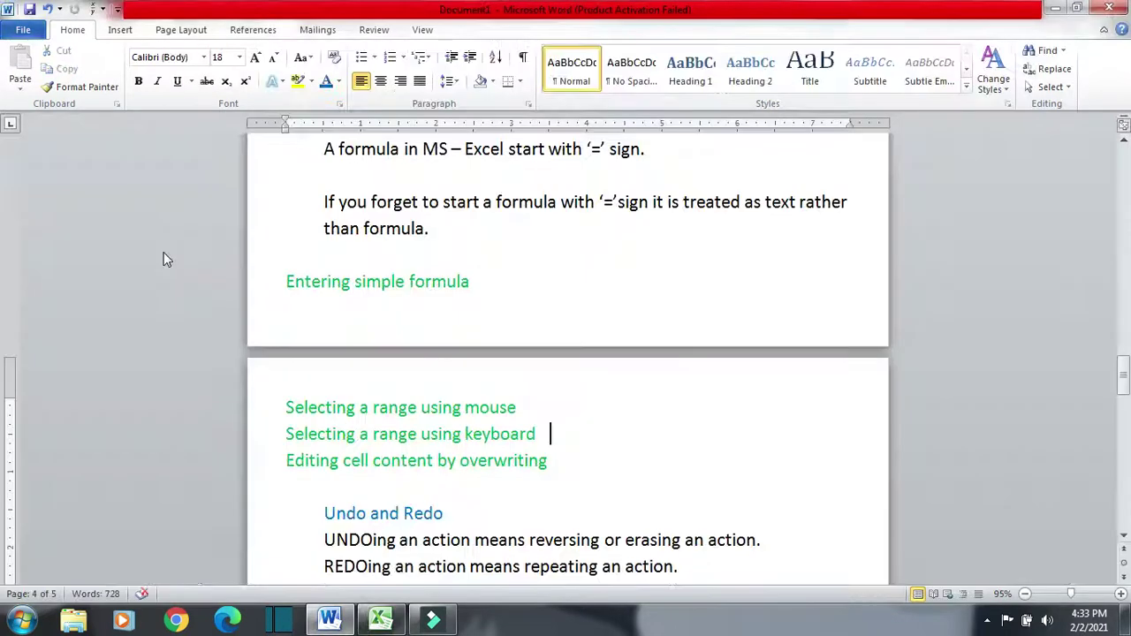
{"action": "scroll", "coordinate": [487, 363], "scroll_direction": "down", "scroll_amount": 1}
{"action": "left_click_drag", "start_coordinate": [565, 389], "coordinate": [281, 390]}
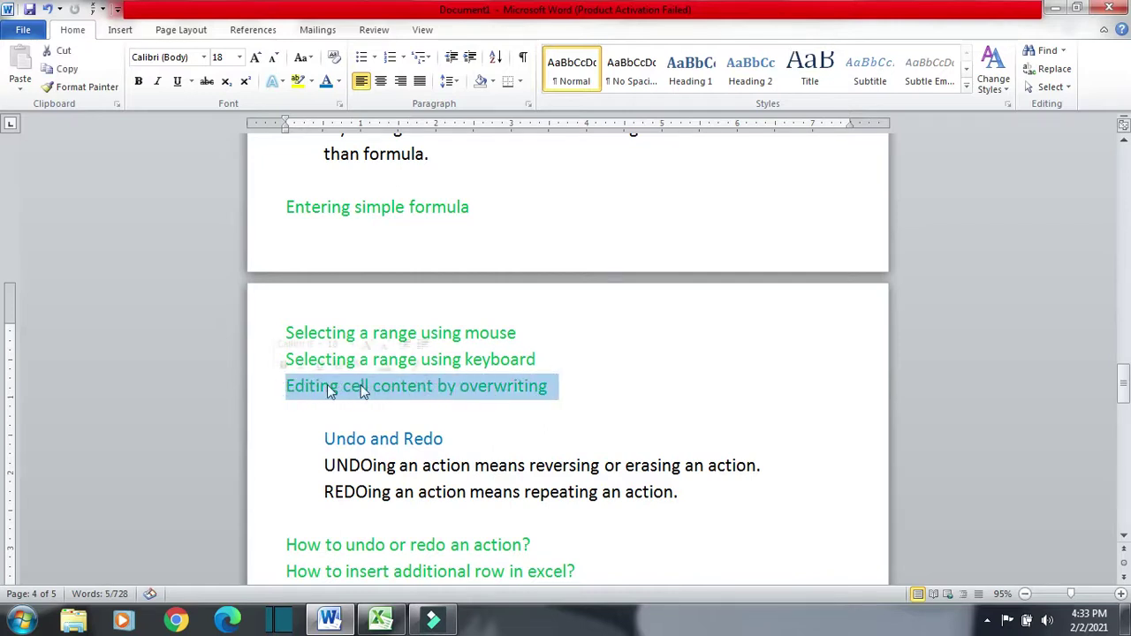
{"action": "left_click", "coordinate": [576, 389]}
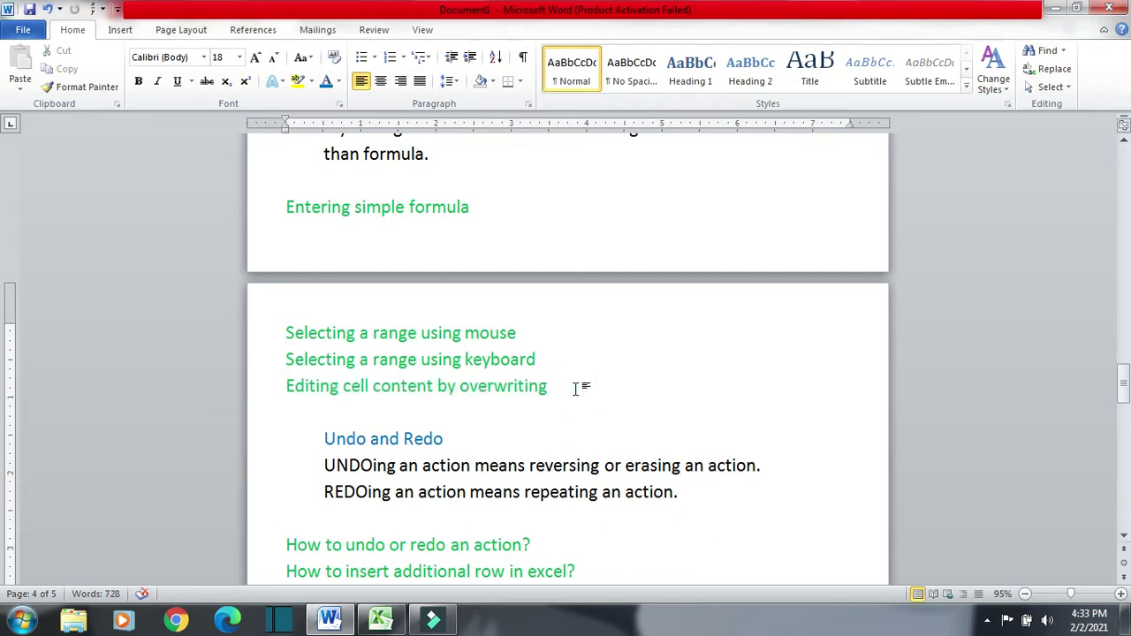
{"action": "key", "text": "alt+Tab"}
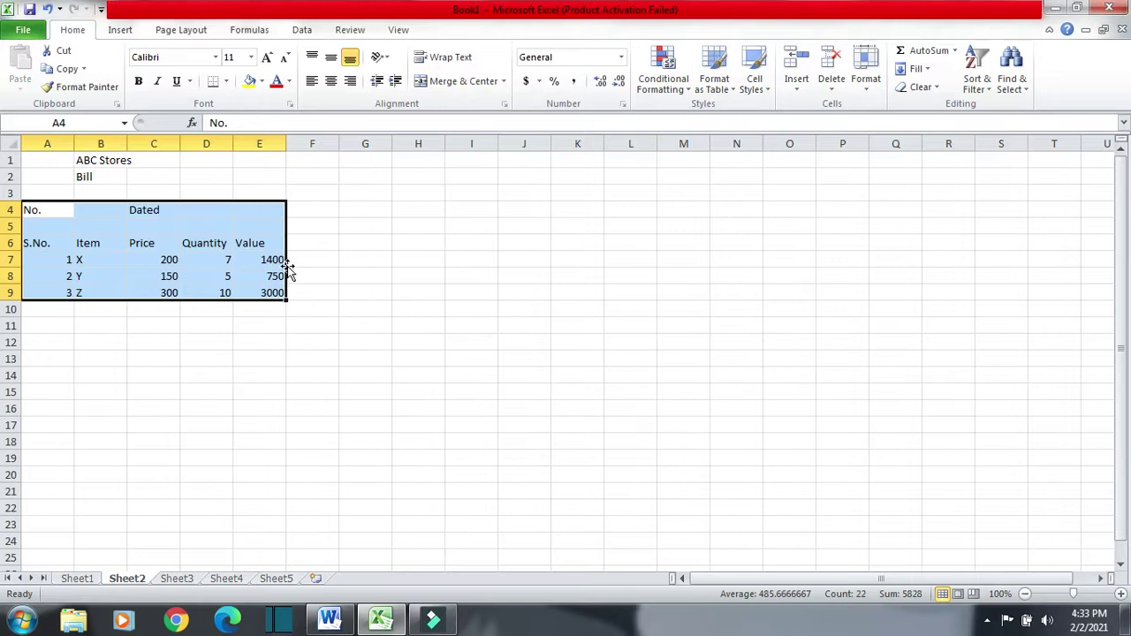
- Overwrite item X's quantity in cell D7 with 23
{"action": "left_click", "coordinate": [223, 262]}
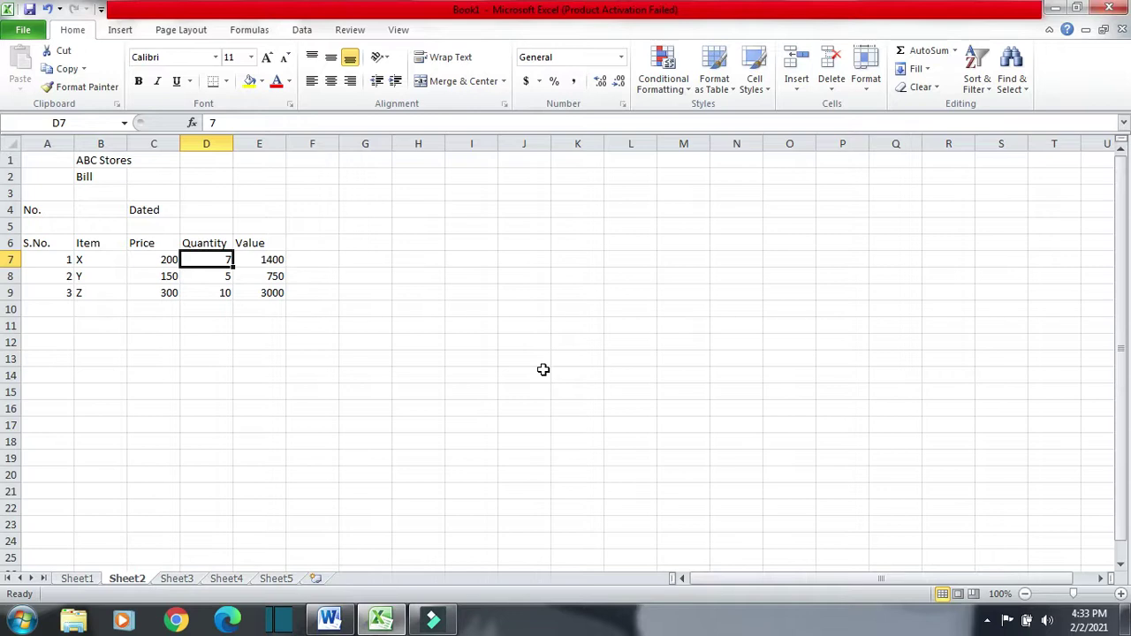
{"action": "type", "text": "23"}
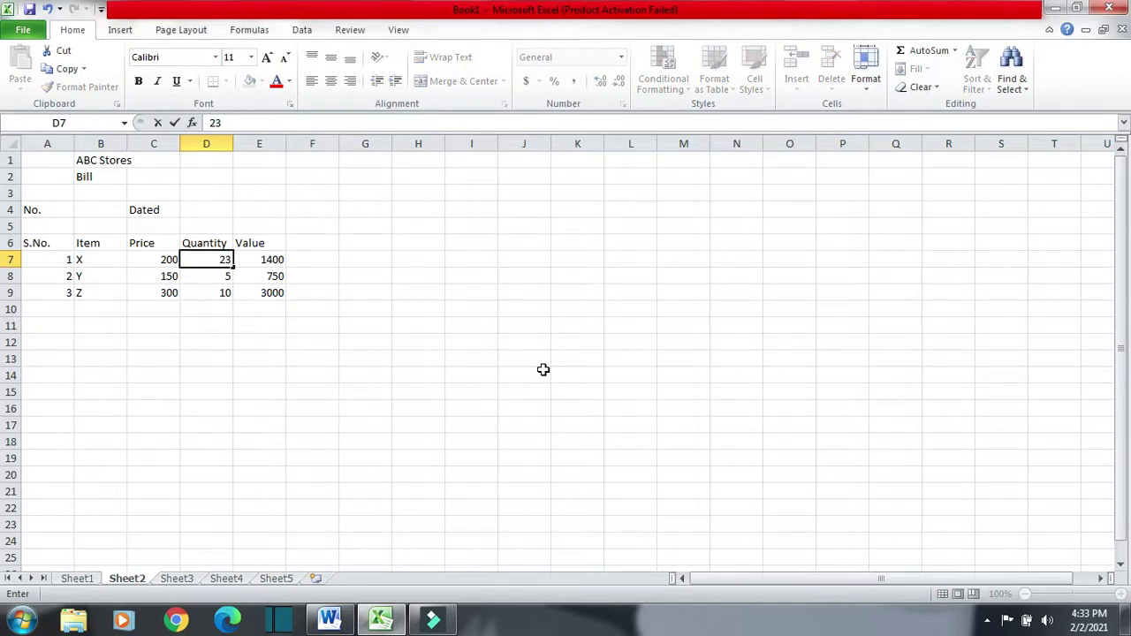
{"action": "key", "text": "Return"}
{"action": "key", "text": "Up"}
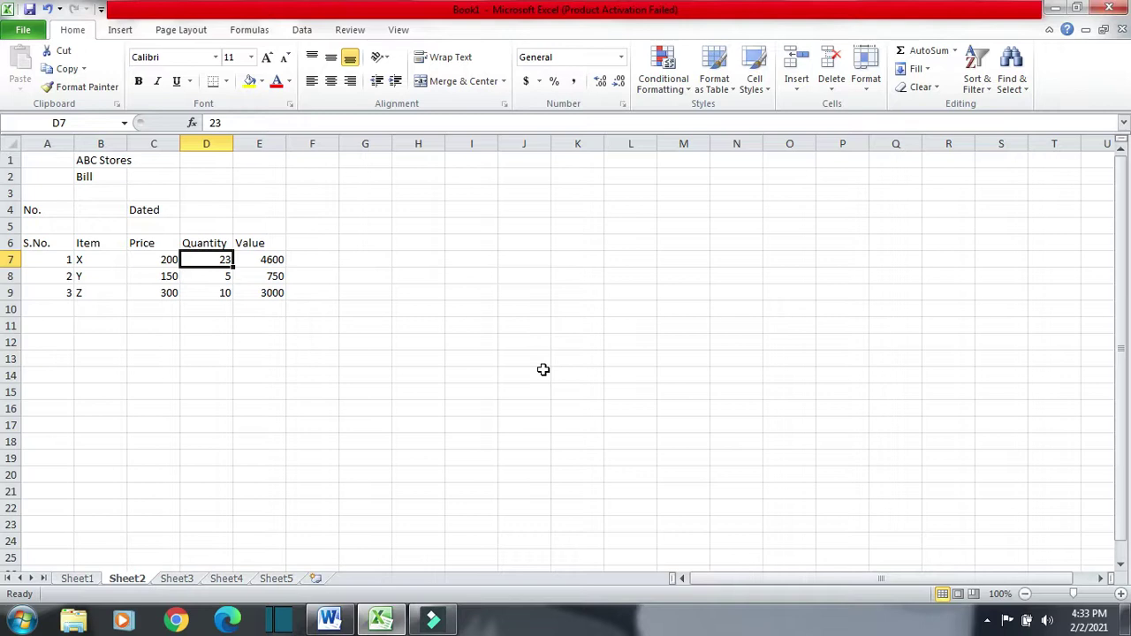
- Overwrite item X's quantity in cell D7 with 70 and reselect the cell
{"action": "type", "text": "70"}
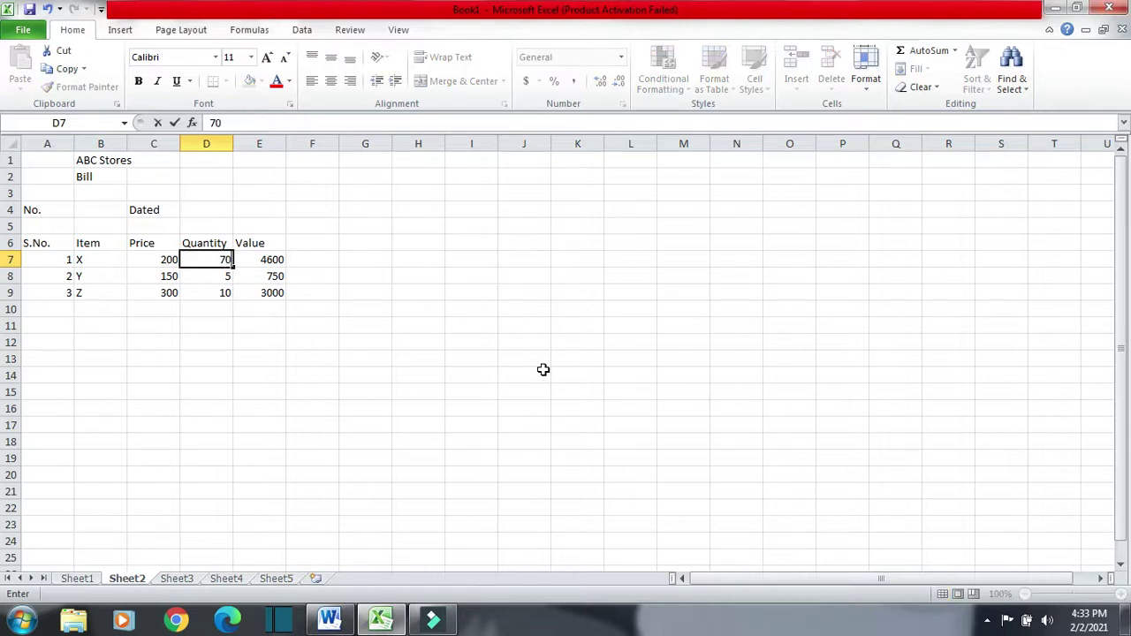
{"action": "key", "text": "Return"}
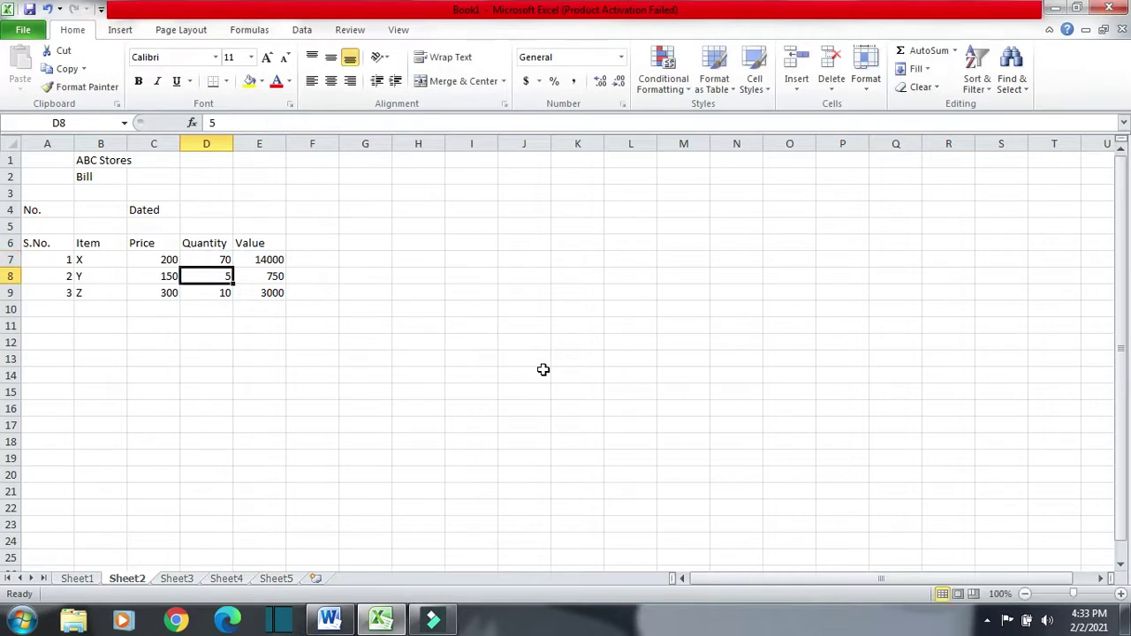
{"action": "key", "text": "Up"}
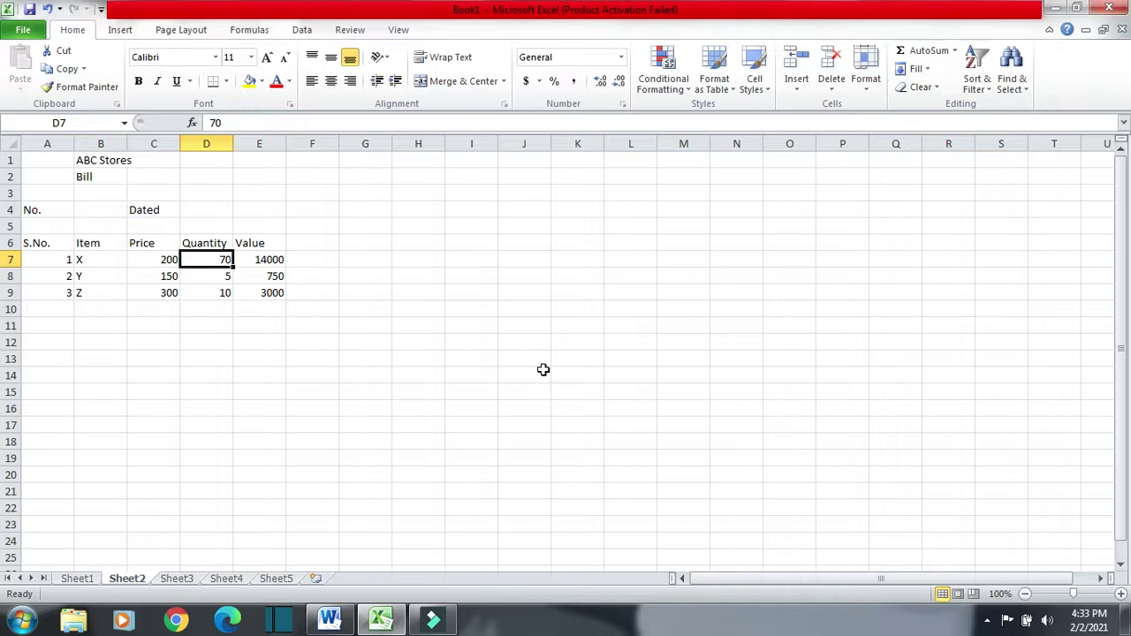
- Overwrite item Z's quantity in cell D9 with 9 and reselect the cell
{"action": "left_click", "coordinate": [221, 294]}
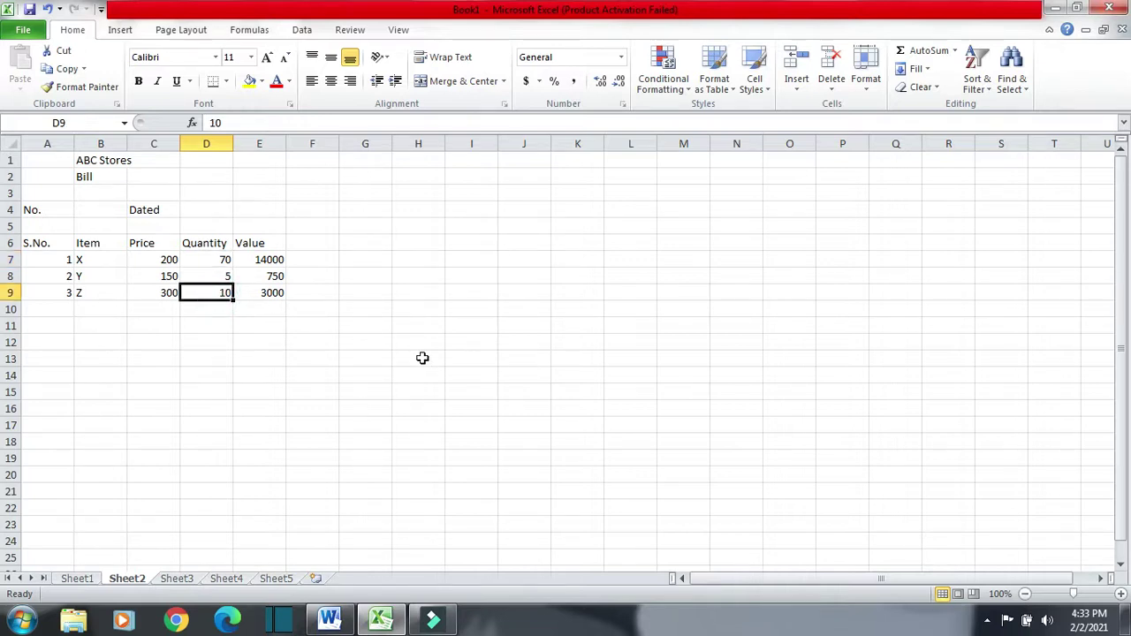
{"action": "type", "text": "9"}
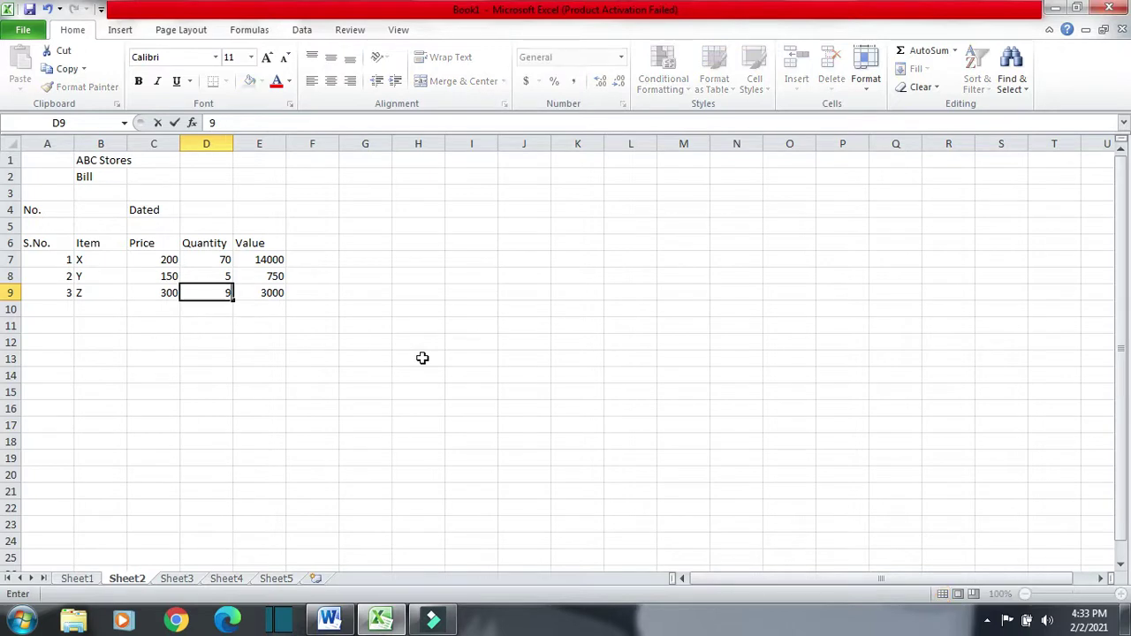
{"action": "key", "text": "Return"}
{"action": "key", "text": "Up"}
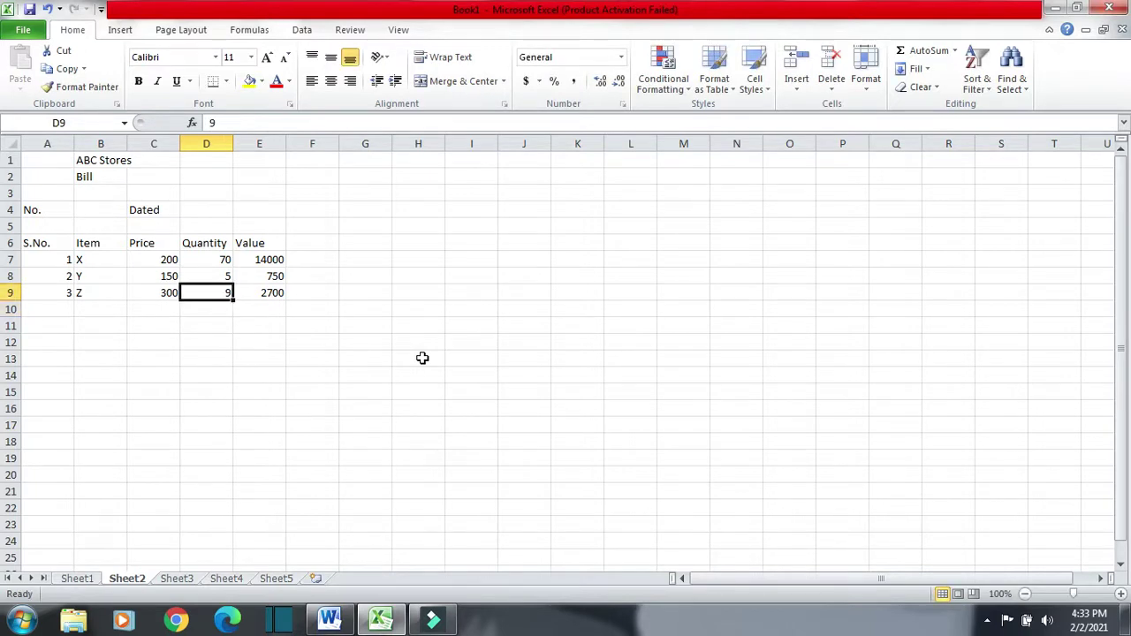
- Switch to the Word notes, add the line "Editing a cell content by editing" below the overwriting topic, and return to the Excel workbook
{"action": "left_click", "coordinate": [349, 623]}
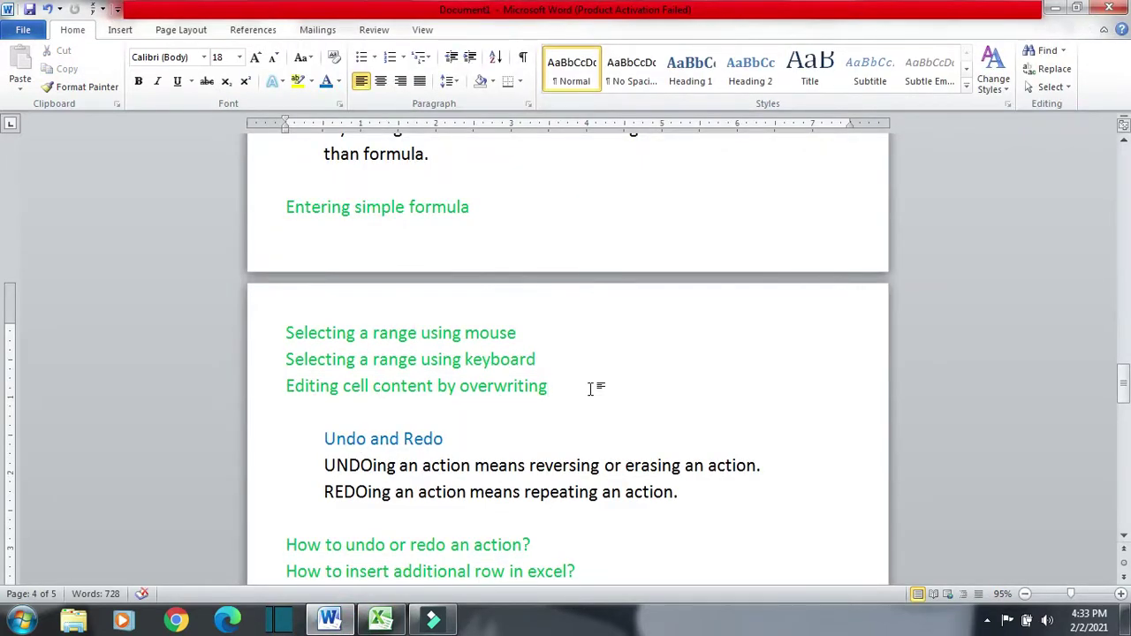
{"action": "key", "text": "Return"}
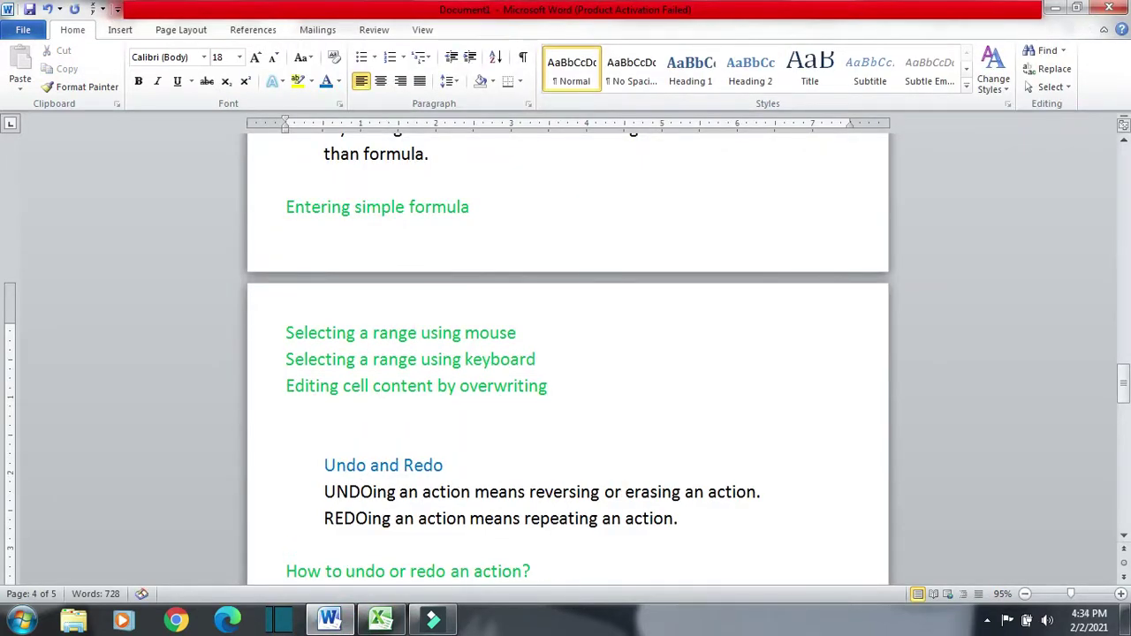
{"action": "type", "text": "Editing a cell content "}
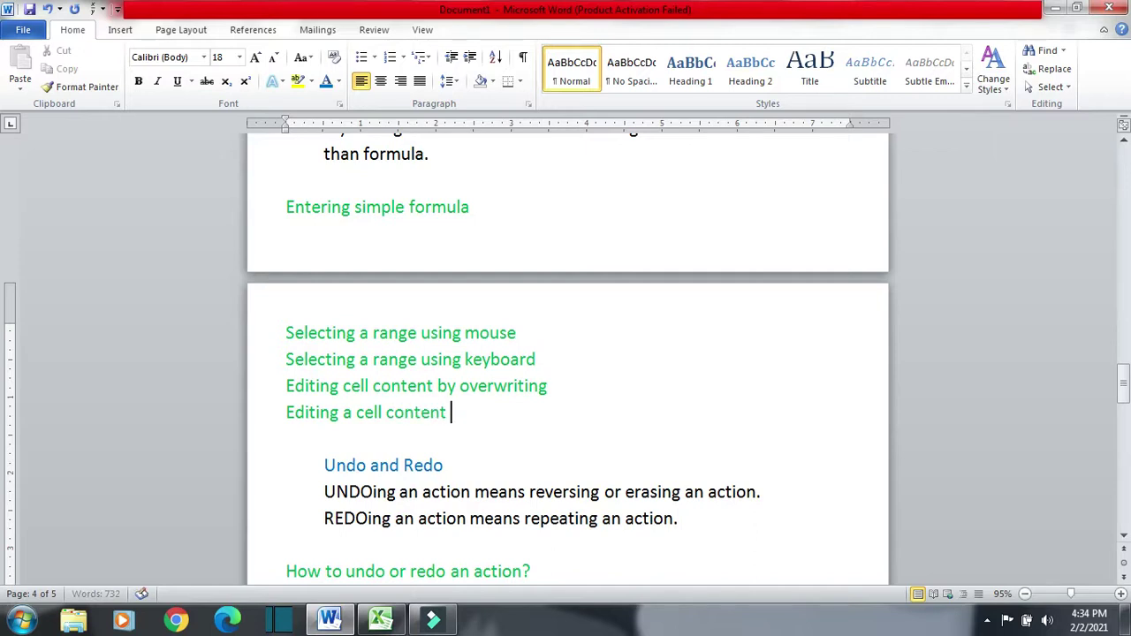
{"action": "type", "text": "by editing"}
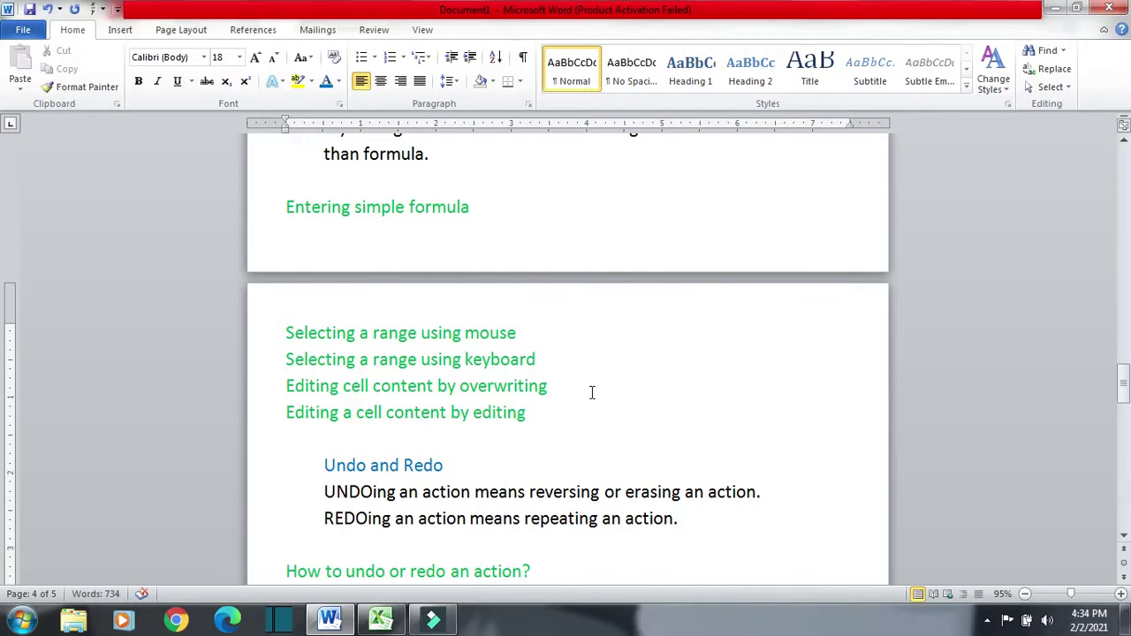
{"action": "left_click", "coordinate": [402, 619]}
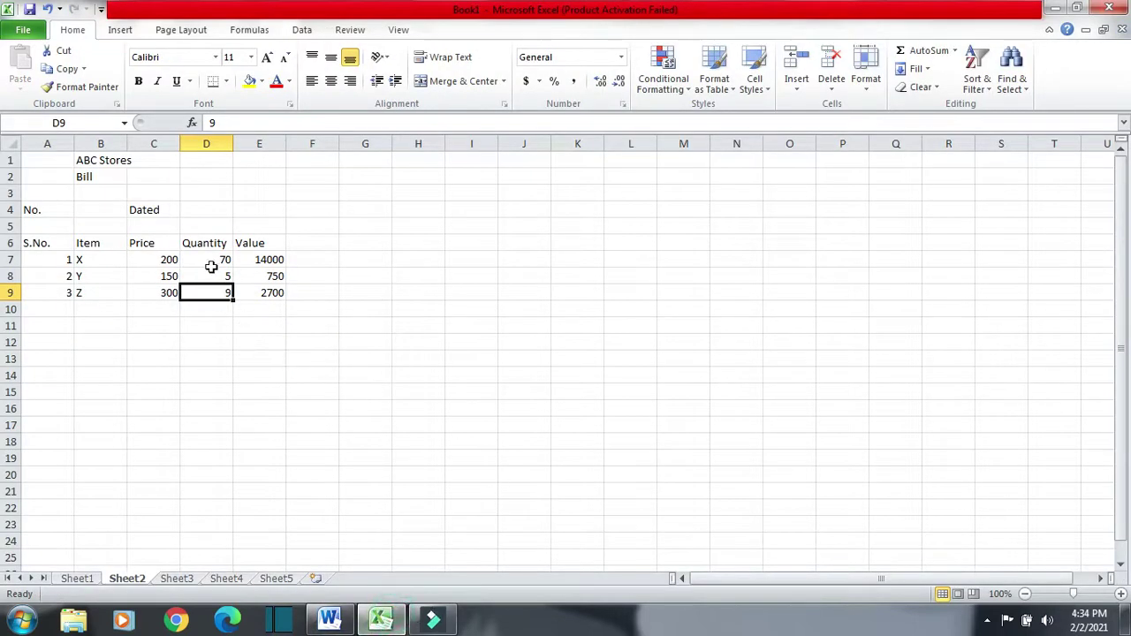
- Edit the existing quantity of D7 to 700 in the formula bar, and undo the edit
{"action": "left_click", "coordinate": [209, 261]}
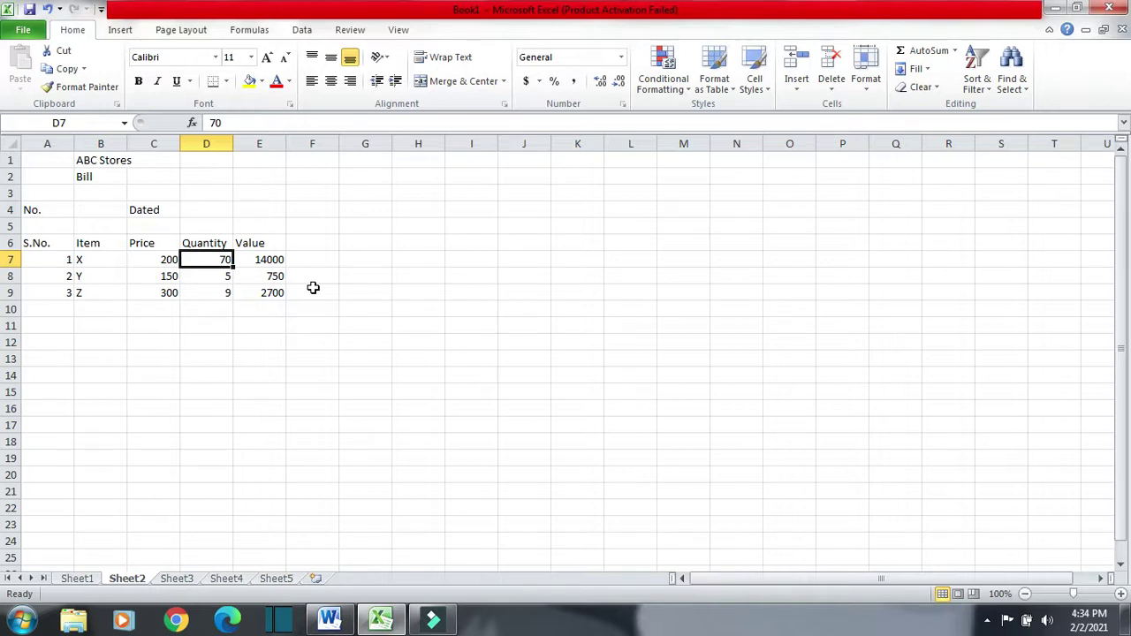
{"action": "left_click", "coordinate": [222, 124]}
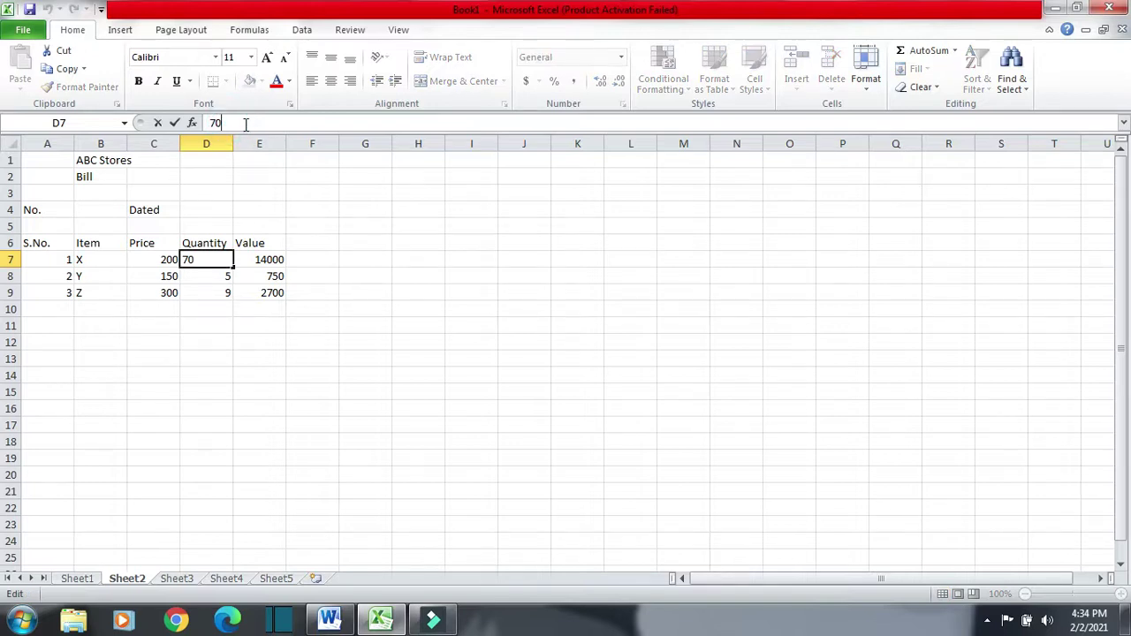
{"action": "type", "text": "0"}
{"action": "key", "text": "Return"}
{"action": "key", "text": "ctrl+z"}
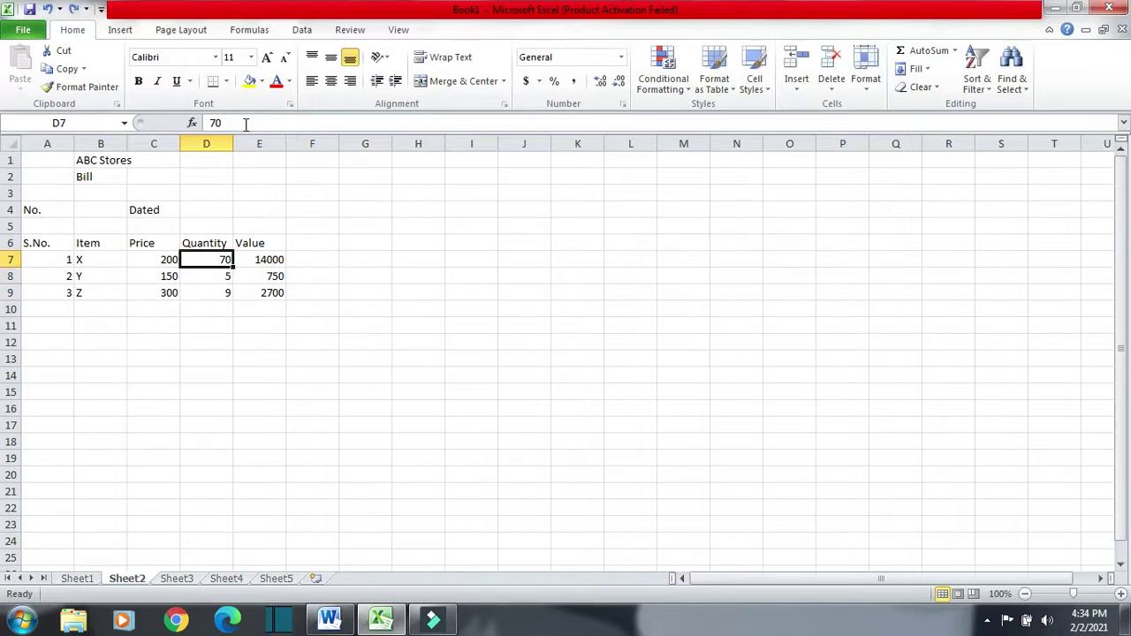
- Edit the quantity directly inside cell D7 to 700, and undo the change
{"action": "double_click", "coordinate": [223, 259]}
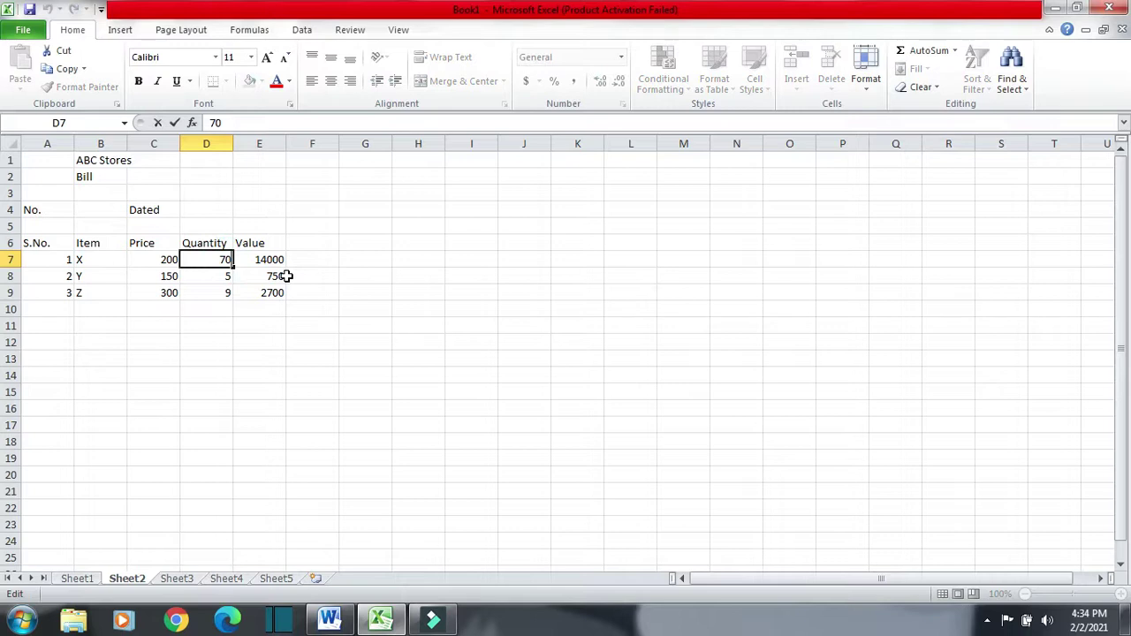
{"action": "type", "text": "0"}
{"action": "key", "text": "Return"}
{"action": "key", "text": "Up"}
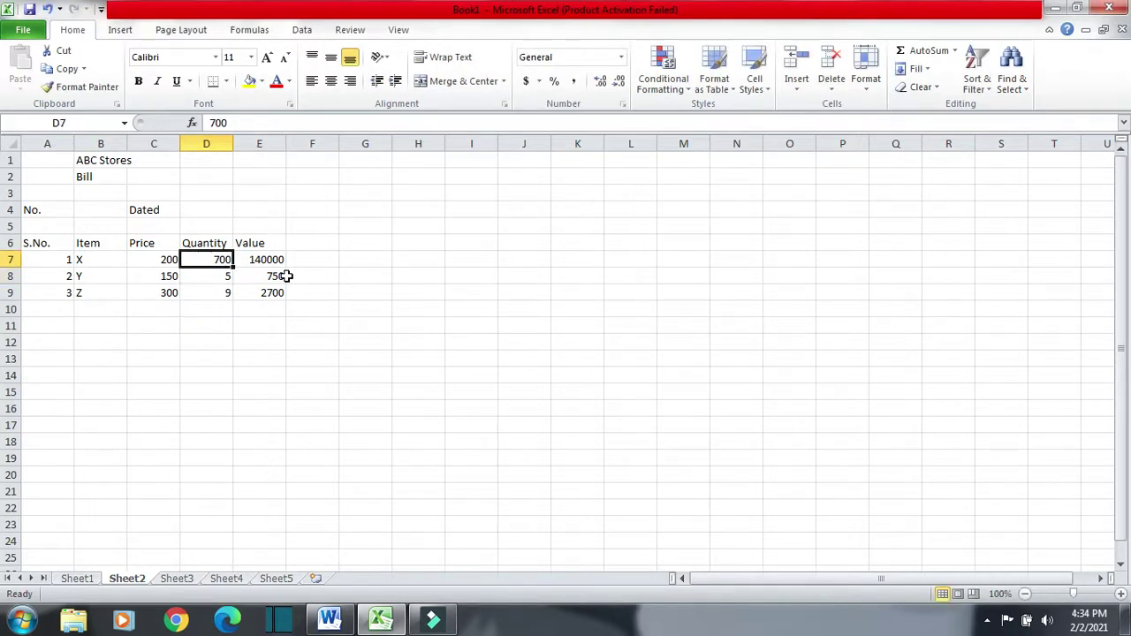
{"action": "key", "text": "ctrl+z"}
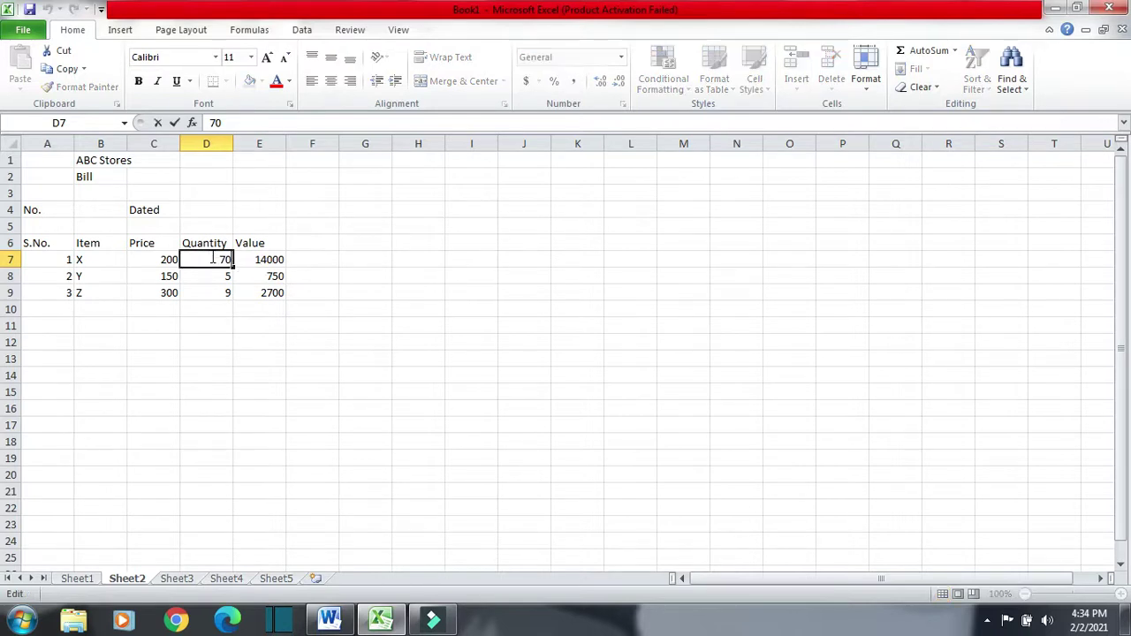
- Append a zero to item X's quantity inside cell D7 once more, making it 700
{"action": "double_click", "coordinate": [222, 259]}
{"action": "type", "text": "0"}
{"action": "key", "text": "Return"}
{"action": "left_click", "coordinate": [223, 259]}
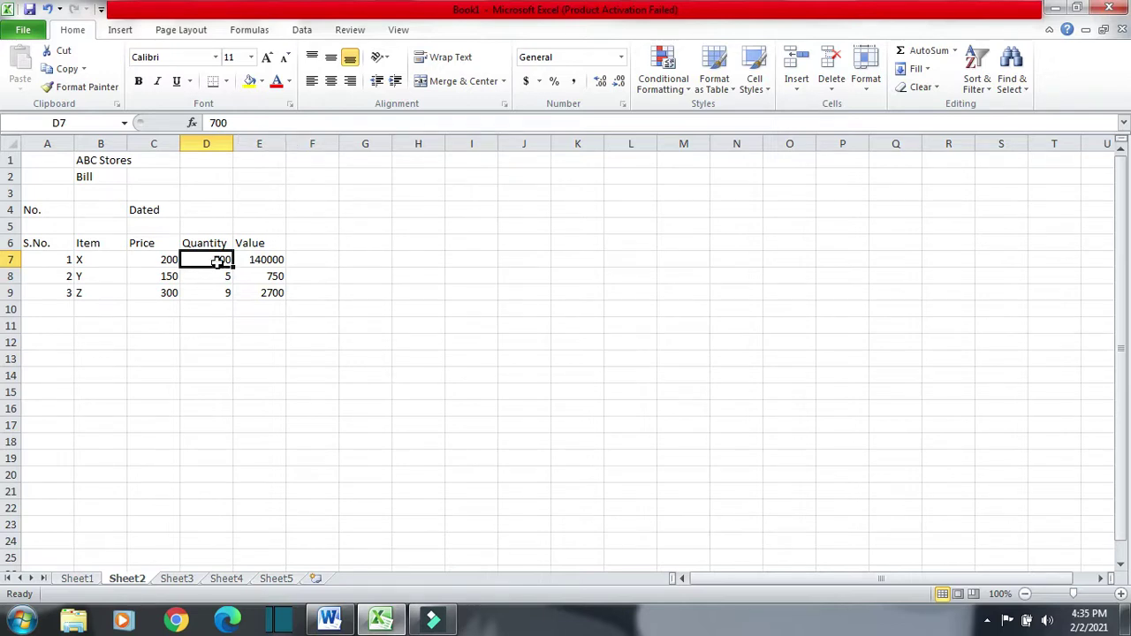
- Edit item X's quantity in D7 in place, removing its last digit to make it 70
{"action": "double_click", "coordinate": [217, 260]}
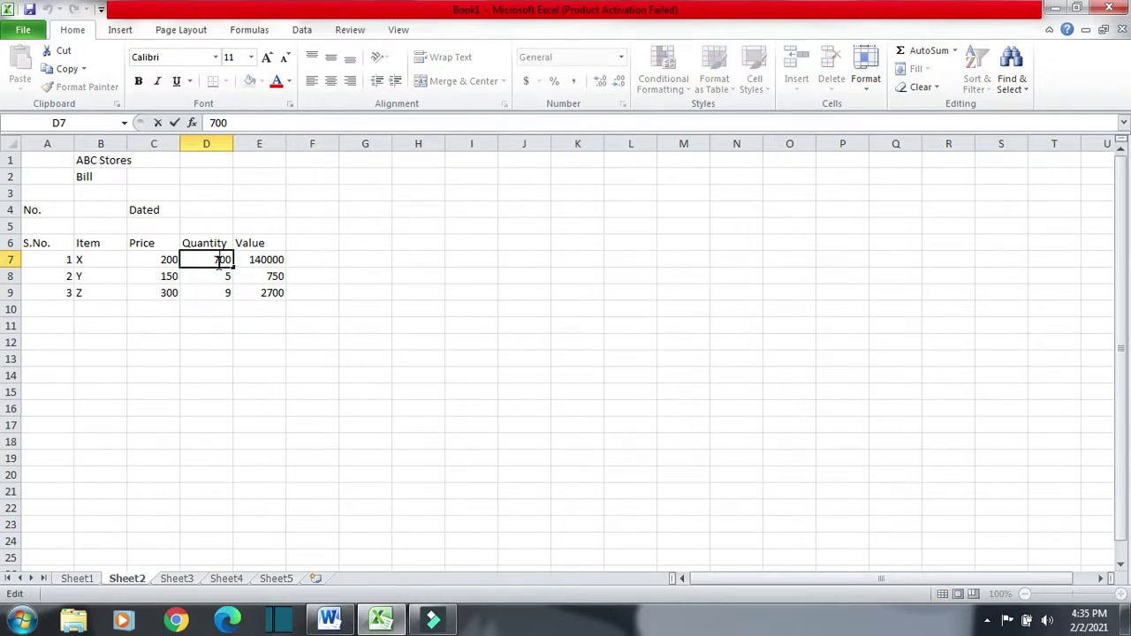
{"action": "key", "text": "Return"}
{"action": "left_click", "coordinate": [212, 258]}
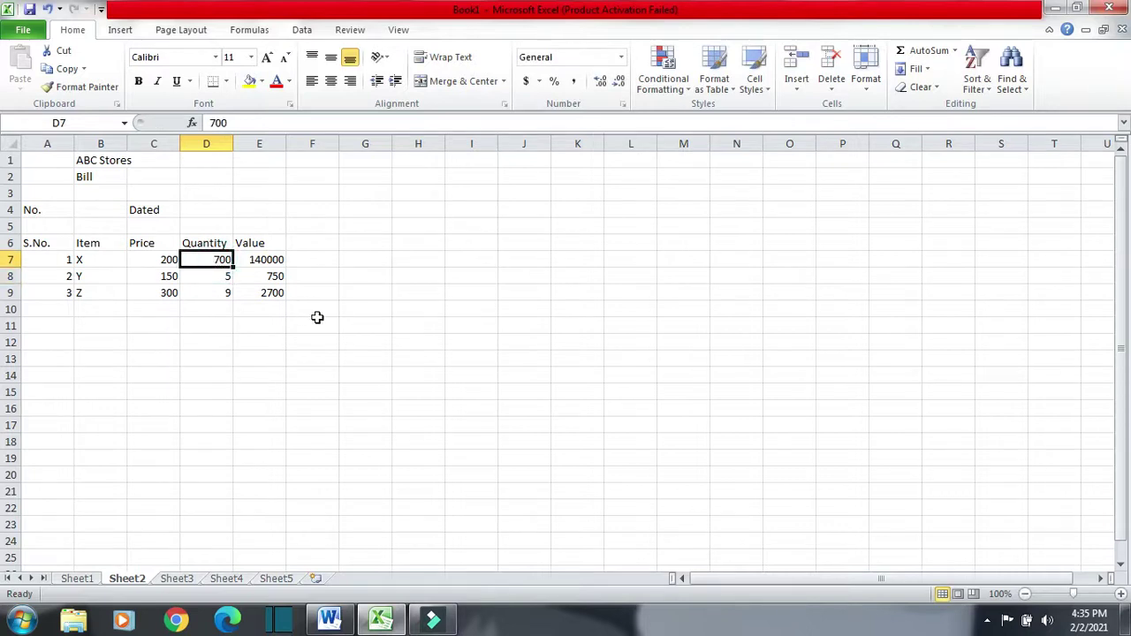
{"action": "key", "text": "F2"}
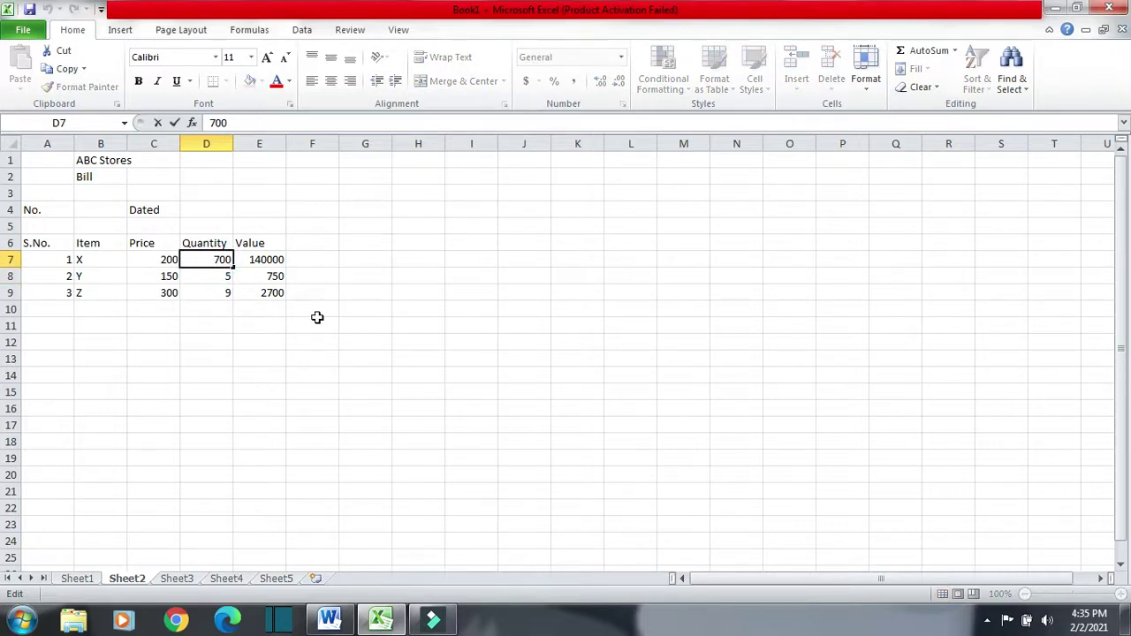
{"action": "key", "text": "BackSpace"}
{"action": "key", "text": "Return"}
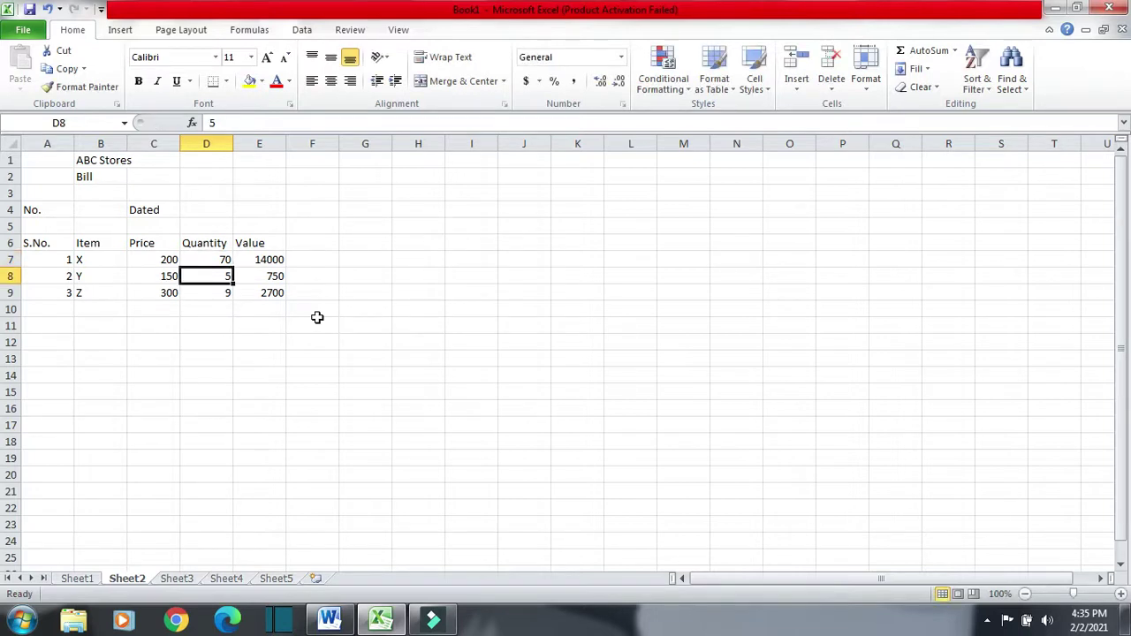
- Switch to the Word notes, highlight the heading "Undo and Redo", and return to the Excel workbook
{"action": "key", "text": "alt+Tab"}
{"action": "scroll", "coordinate": [507, 404], "scroll_direction": "down", "scroll_amount": 2}
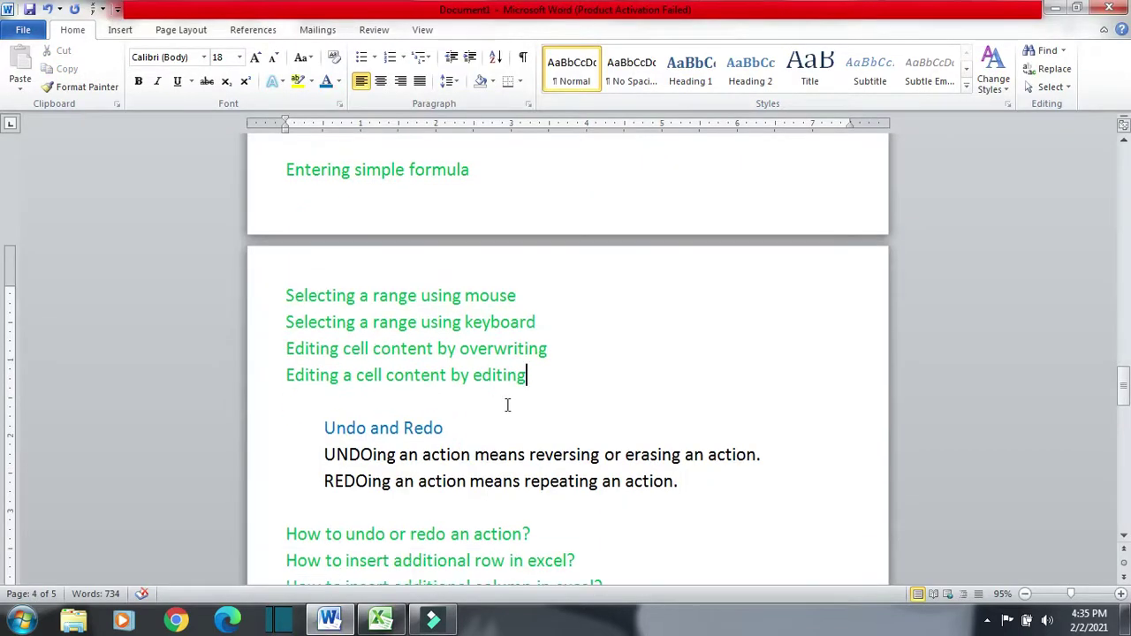
{"action": "left_click_drag", "start_coordinate": [320, 391], "coordinate": [446, 388]}
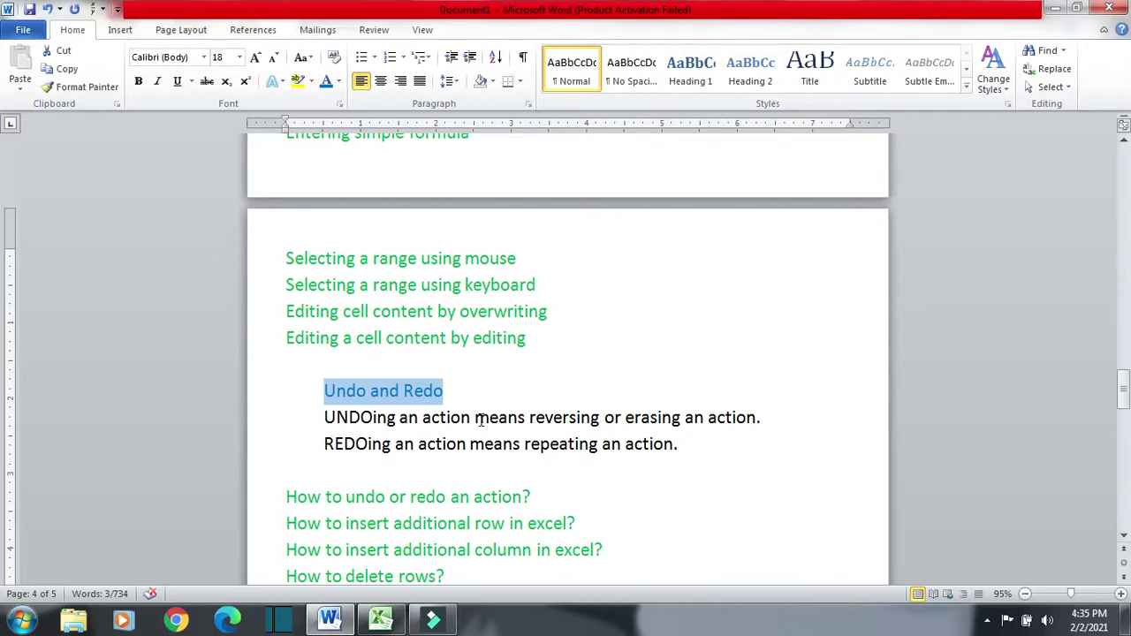
{"action": "left_click", "coordinate": [381, 619]}
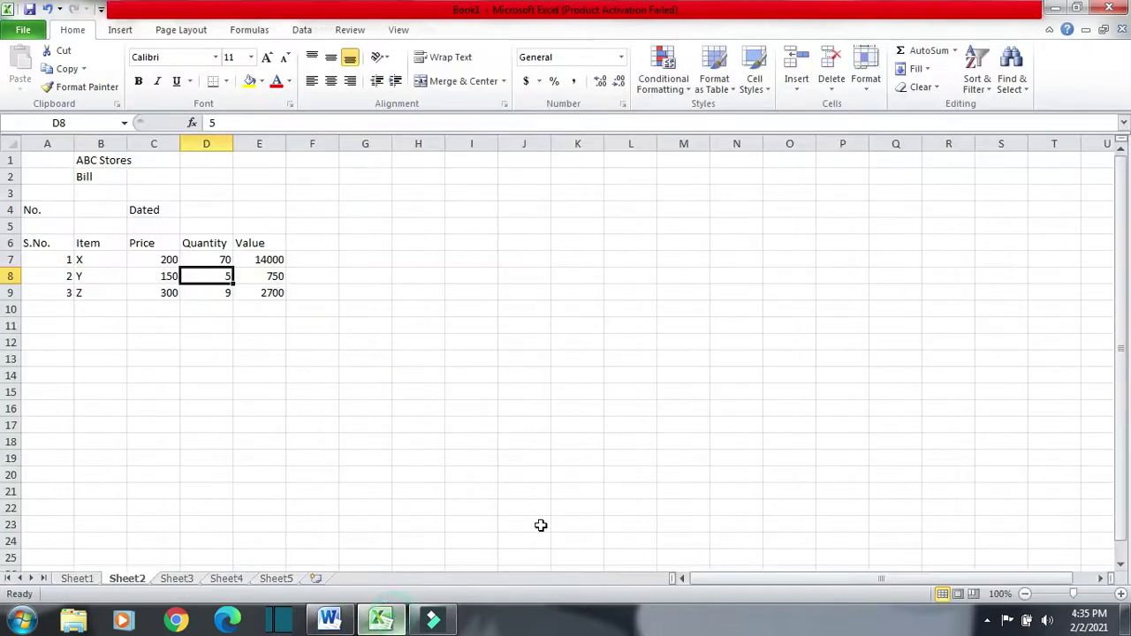
- Overwrite item X's quantity in D7 with 800, and undo that entry
{"action": "left_click", "coordinate": [223, 259]}
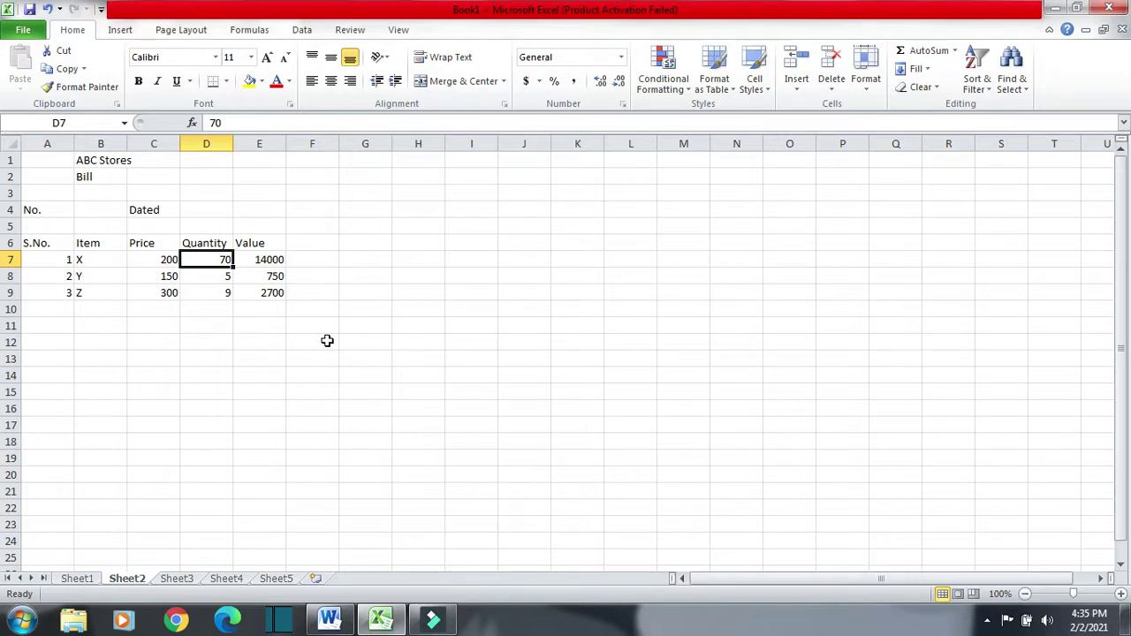
{"action": "type", "text": "800"}
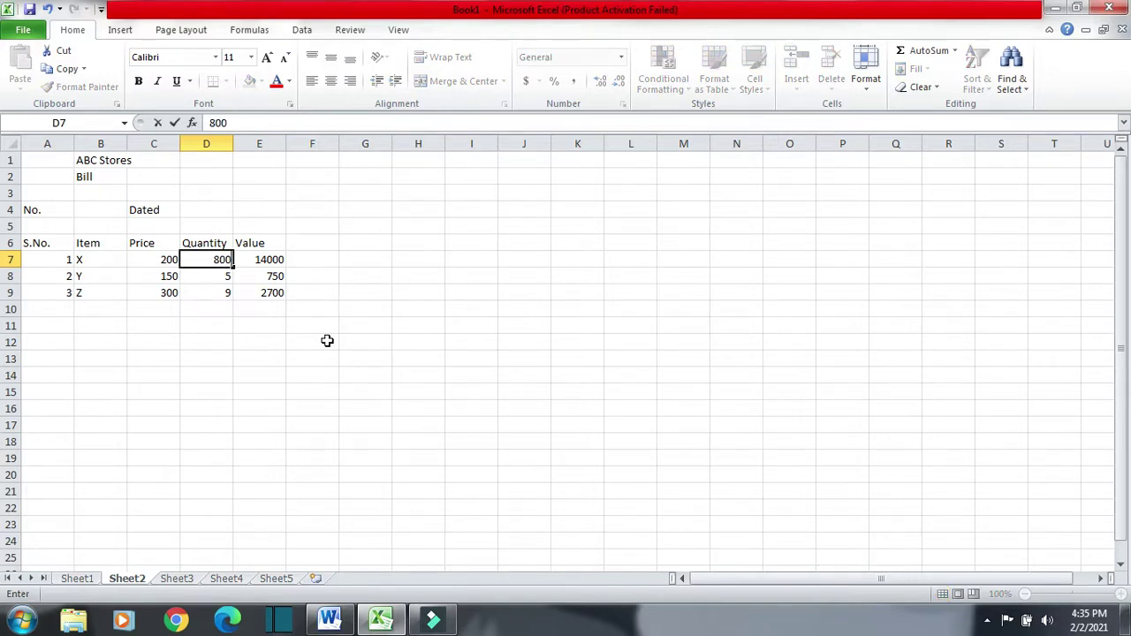
{"action": "key", "text": "Return"}
{"action": "key", "text": "Up"}
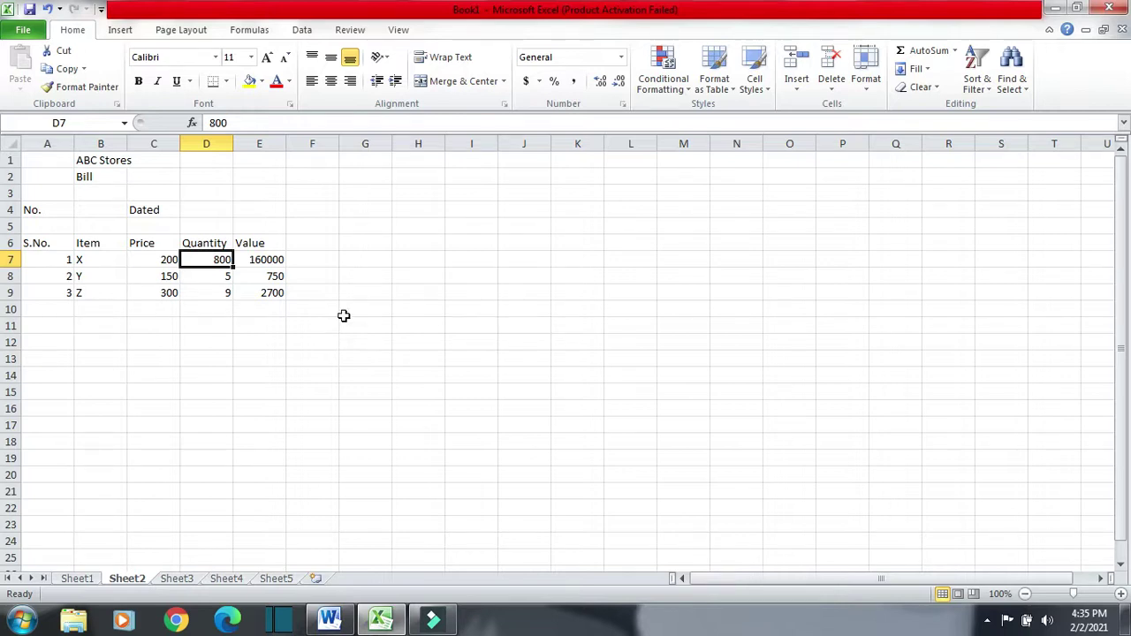
{"action": "left_click", "coordinate": [49, 10]}
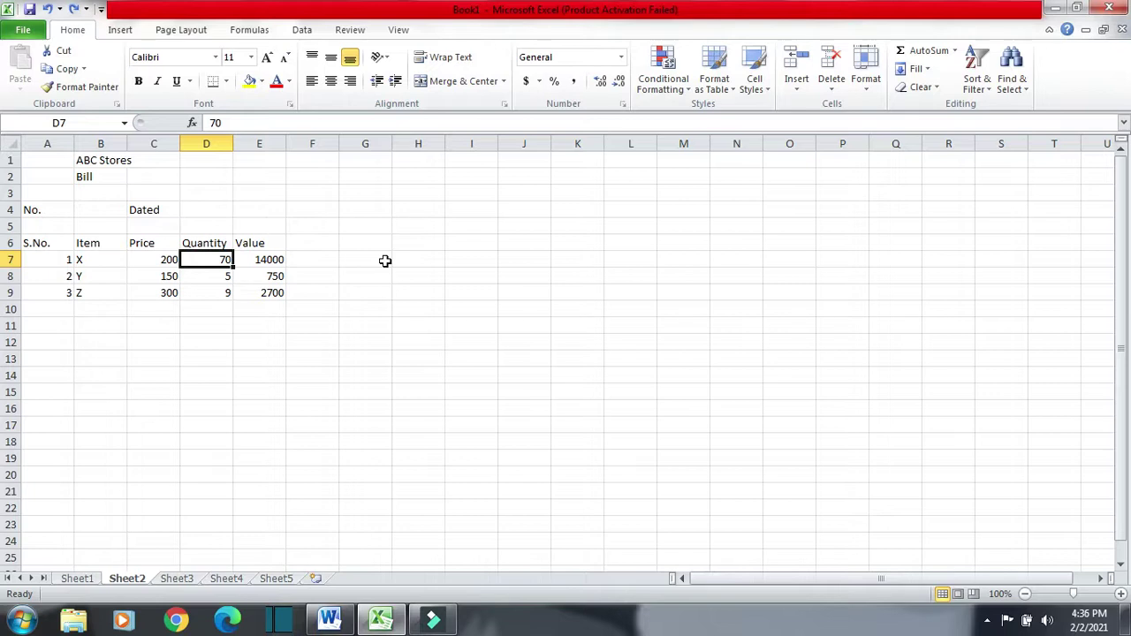
- Switch to the Word notes, highlight the line defining REDOing an action, and return to the Excel workbook
{"action": "key", "text": "alt+Tab"}
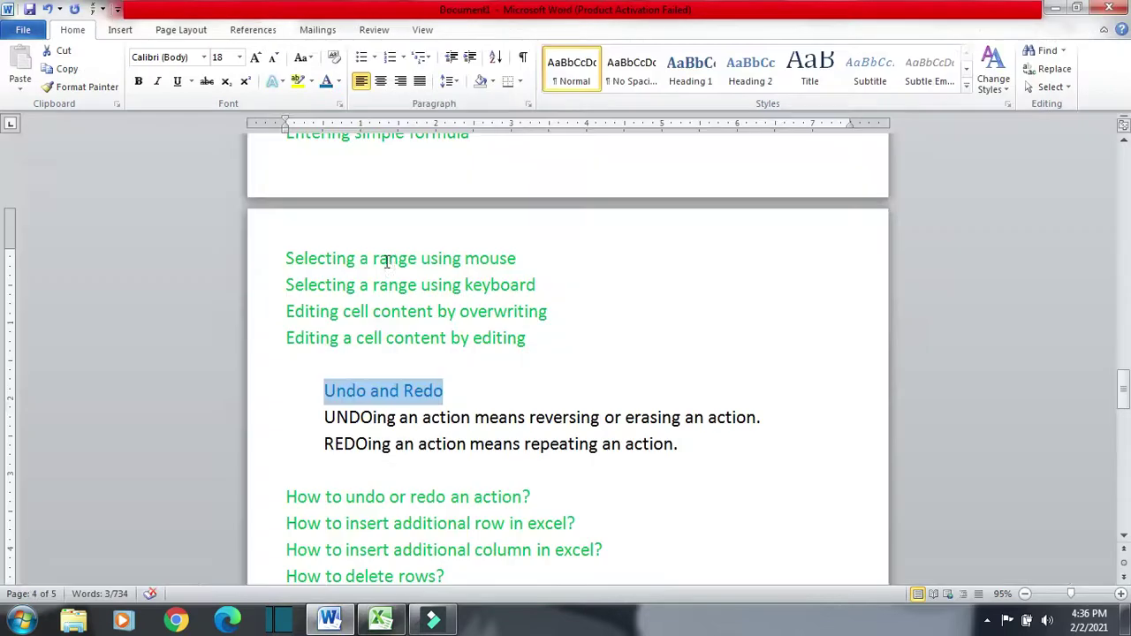
{"action": "left_click_drag", "start_coordinate": [318, 444], "coordinate": [692, 457]}
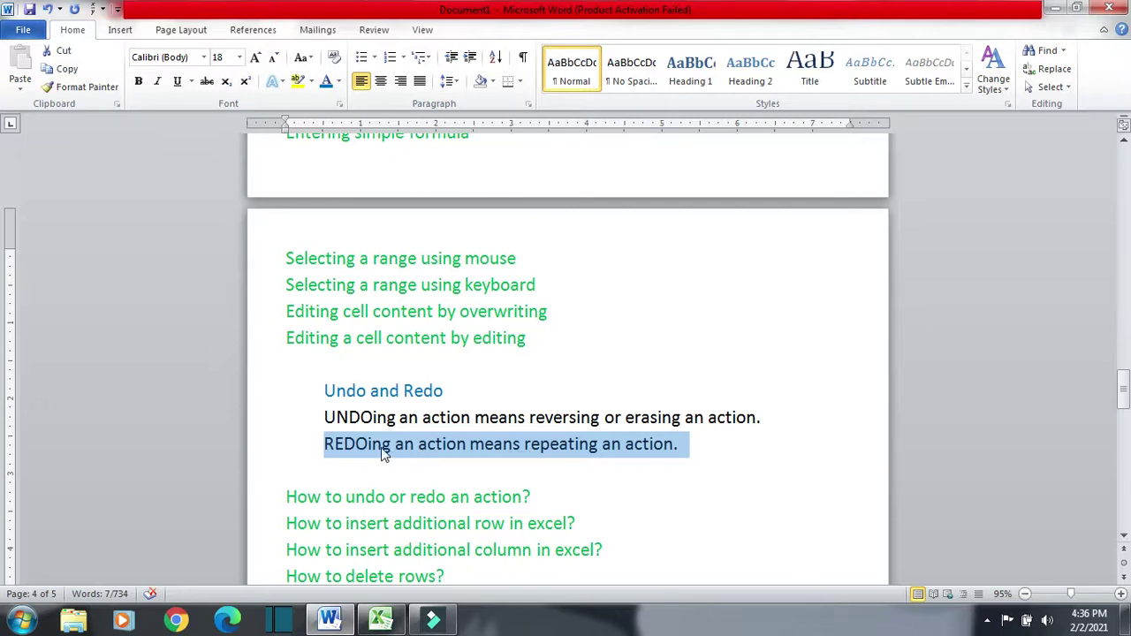
{"action": "left_click", "coordinate": [713, 451]}
{"action": "left_click", "coordinate": [394, 623]}
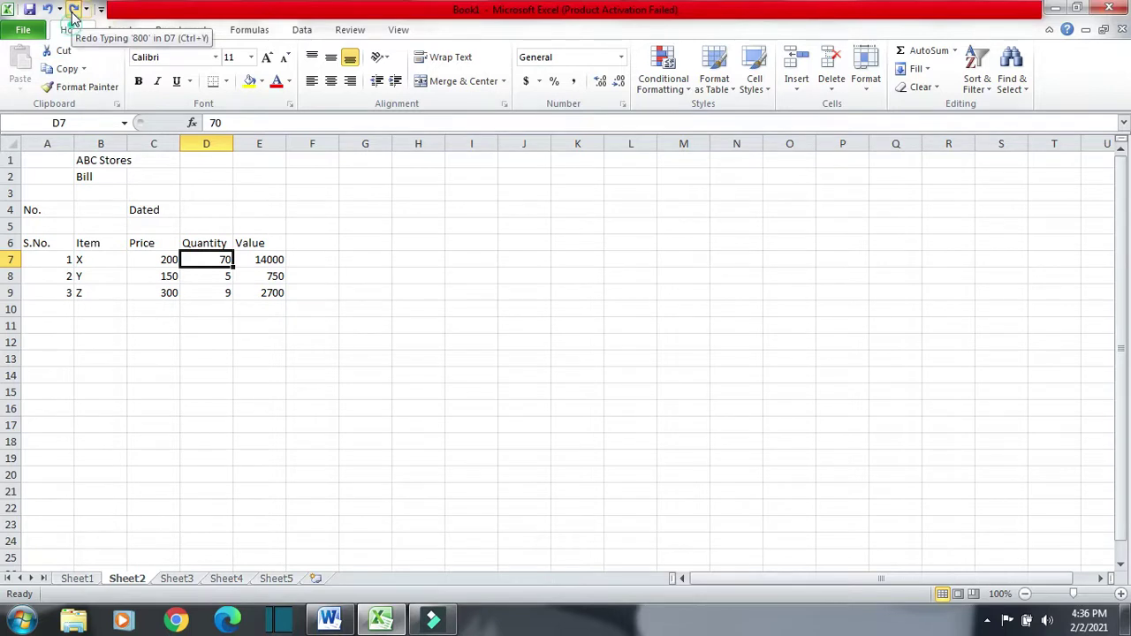
- Redo the entry of 800 as item X's quantity in D7
{"action": "left_click", "coordinate": [74, 11]}
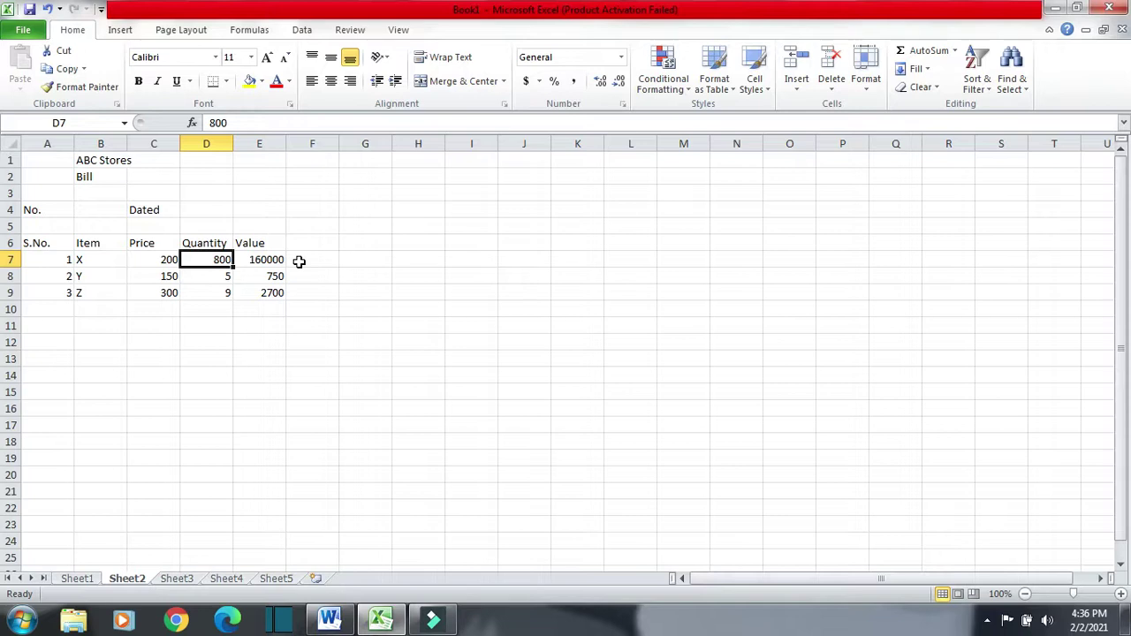
- Switch to the Word notes, highlight the lines on undoing or redoing an action and inserting an additional row, and return to the Excel workbook
{"action": "key", "text": "alt+Tab"}
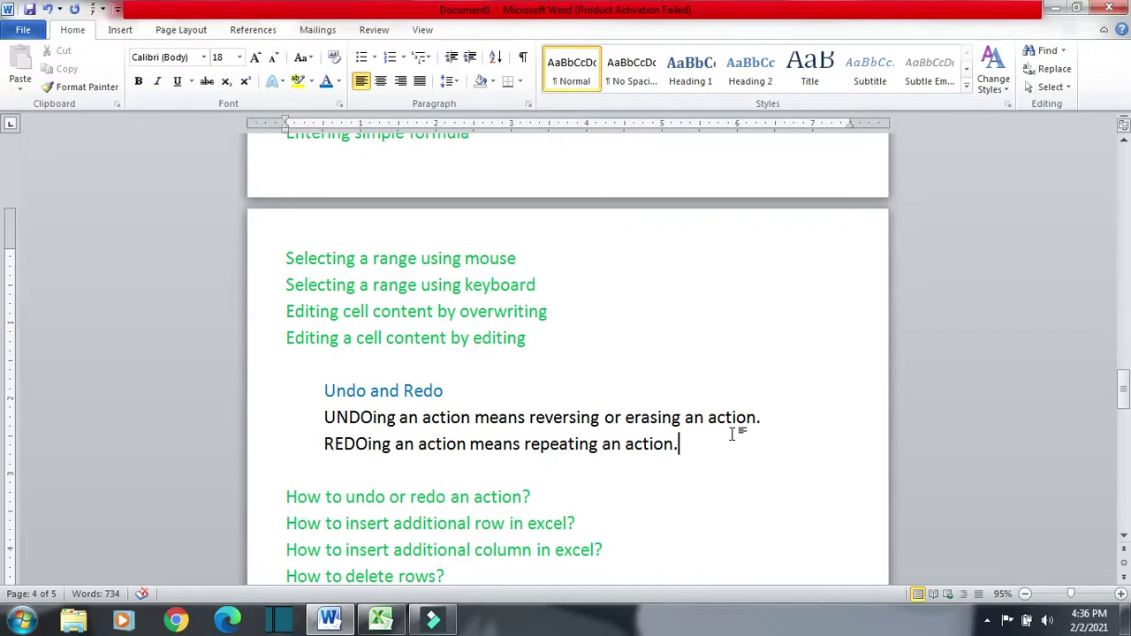
{"action": "scroll", "coordinate": [731, 433], "scroll_direction": "down", "scroll_amount": 1}
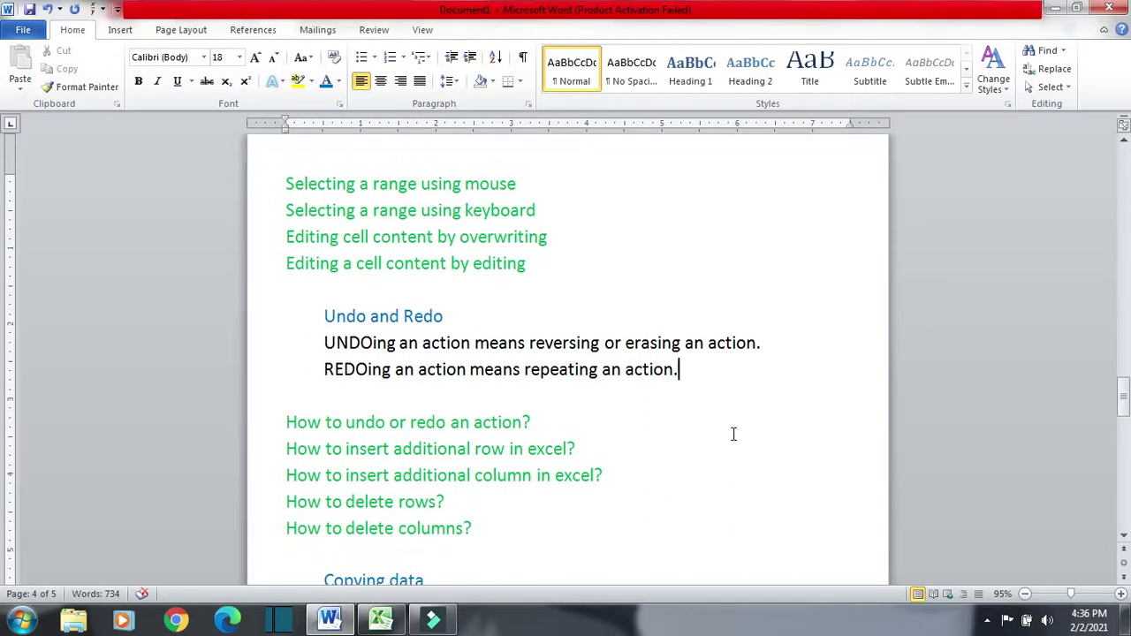
{"action": "left_click_drag", "start_coordinate": [285, 422], "coordinate": [547, 424]}
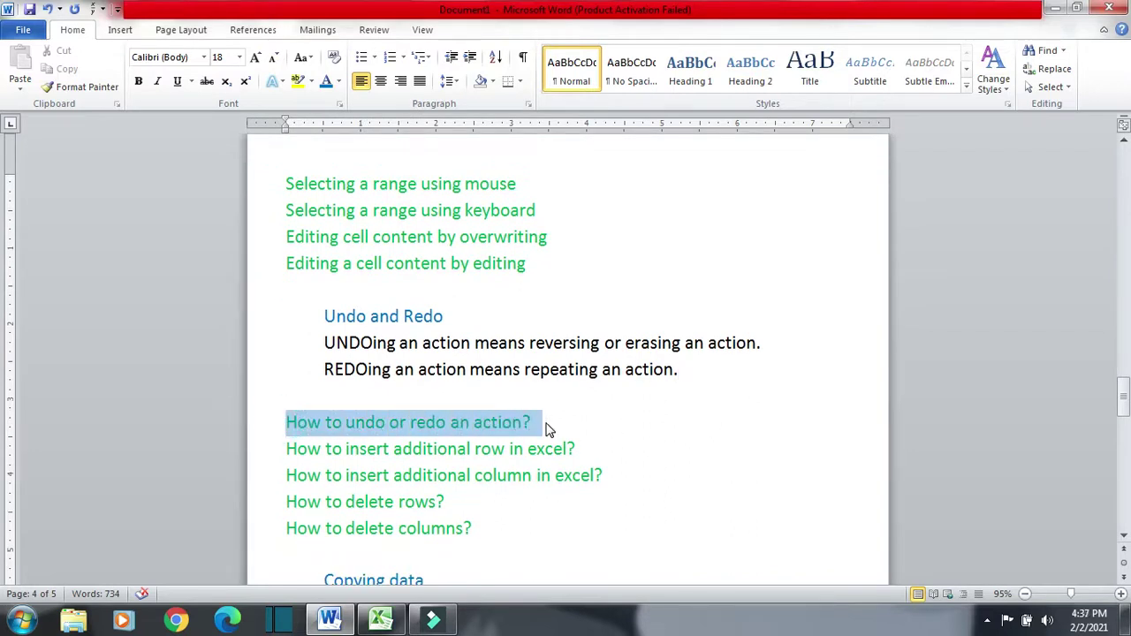
{"action": "left_click", "coordinate": [585, 429]}
{"action": "left_click_drag", "start_coordinate": [282, 449], "coordinate": [580, 453]}
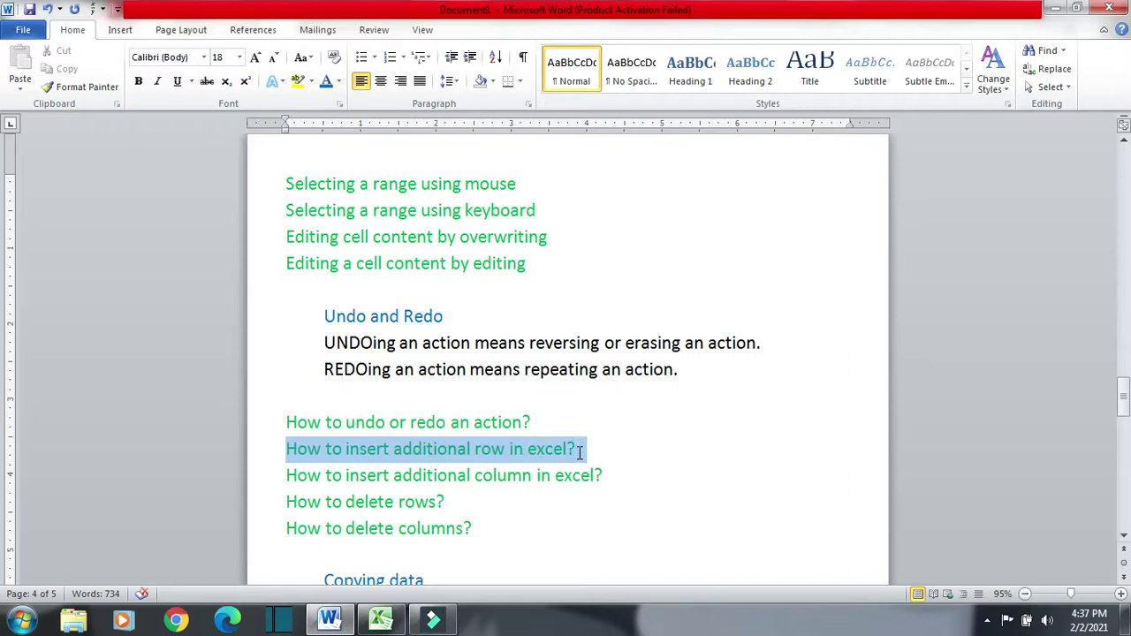
{"action": "left_click", "coordinate": [662, 465]}
{"action": "left_click", "coordinate": [381, 620]}
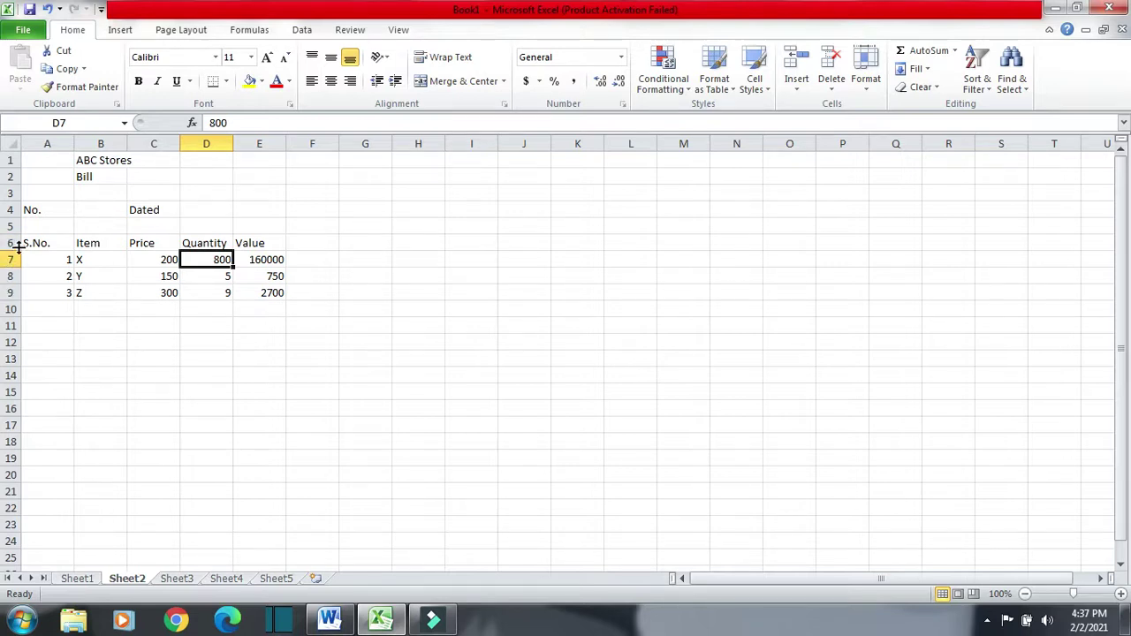
- Insert a blank sheet row above item X in row 7, and undo the insertion
{"action": "left_click", "coordinate": [12, 260]}
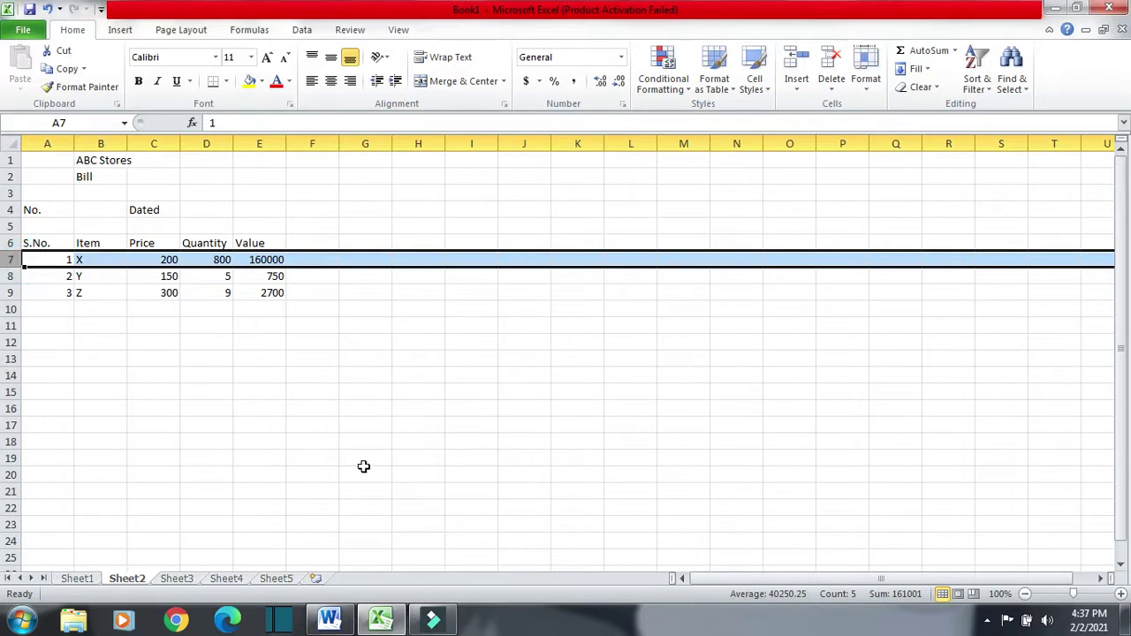
{"action": "left_click", "coordinate": [806, 97]}
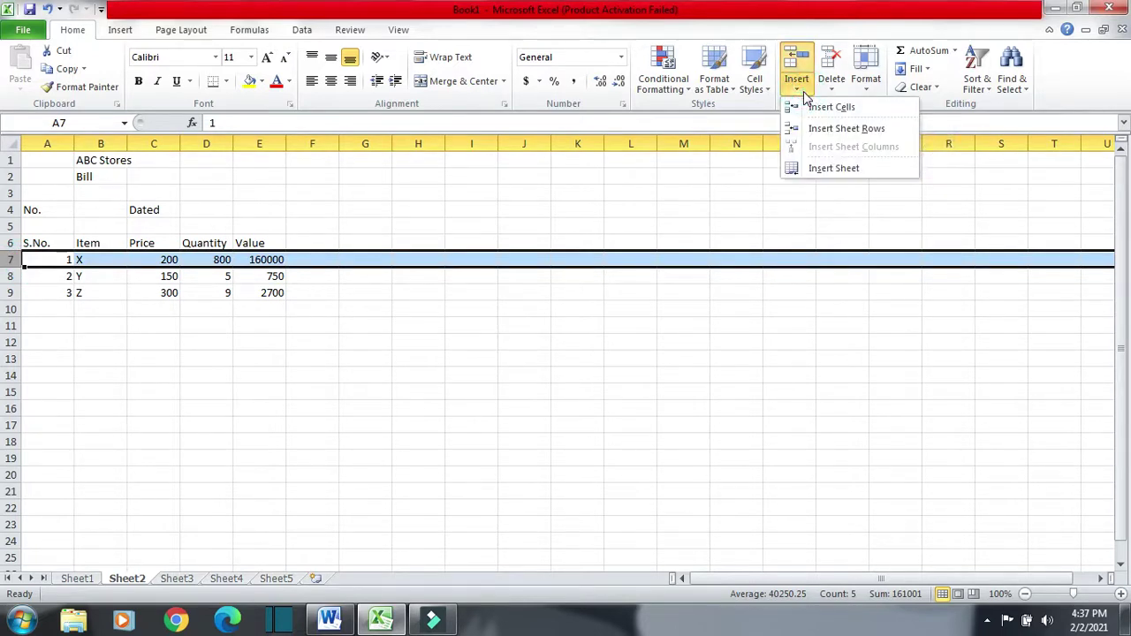
{"action": "left_click", "coordinate": [837, 130]}
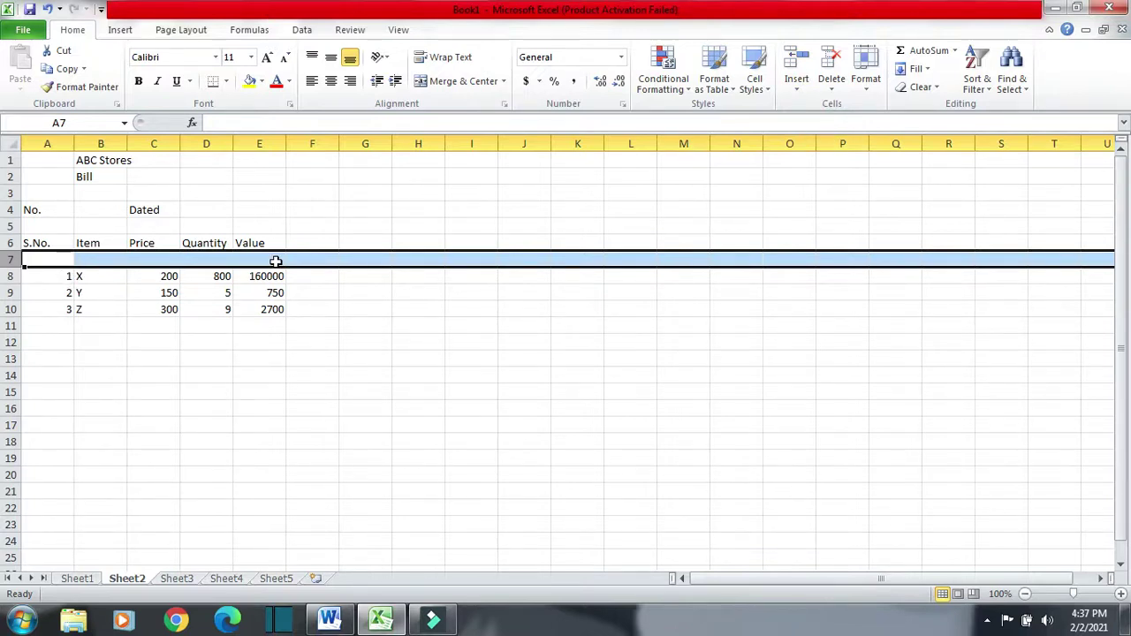
{"action": "key", "text": "ctrl+z"}
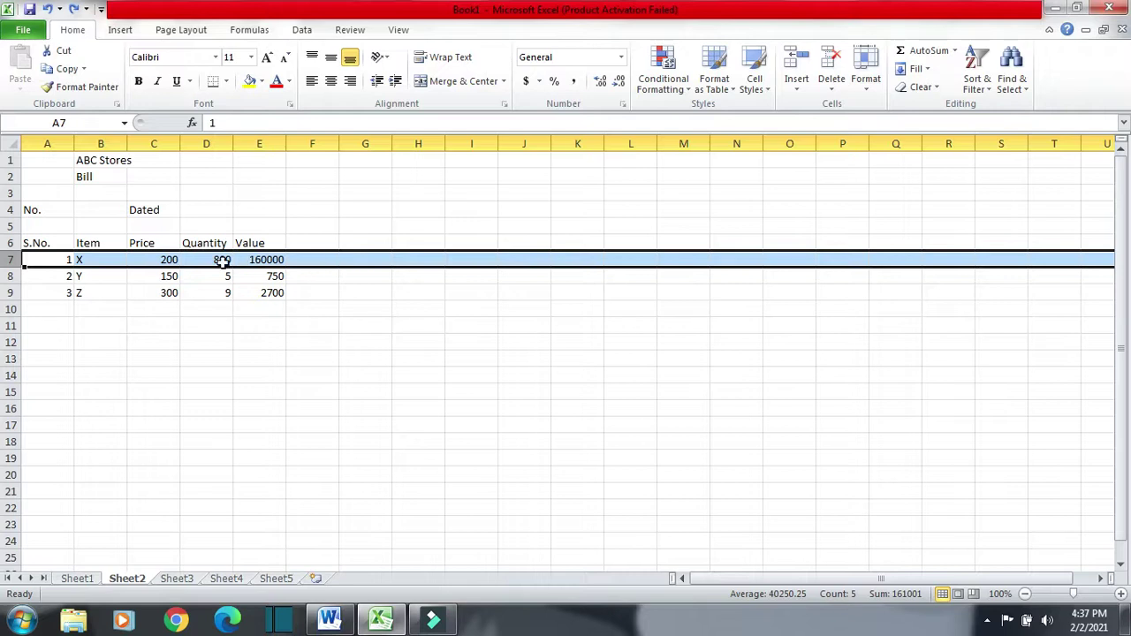
- Insert blank rows above item X and above item Y, and undo both row insertions
{"action": "right_click", "coordinate": [12, 259]}
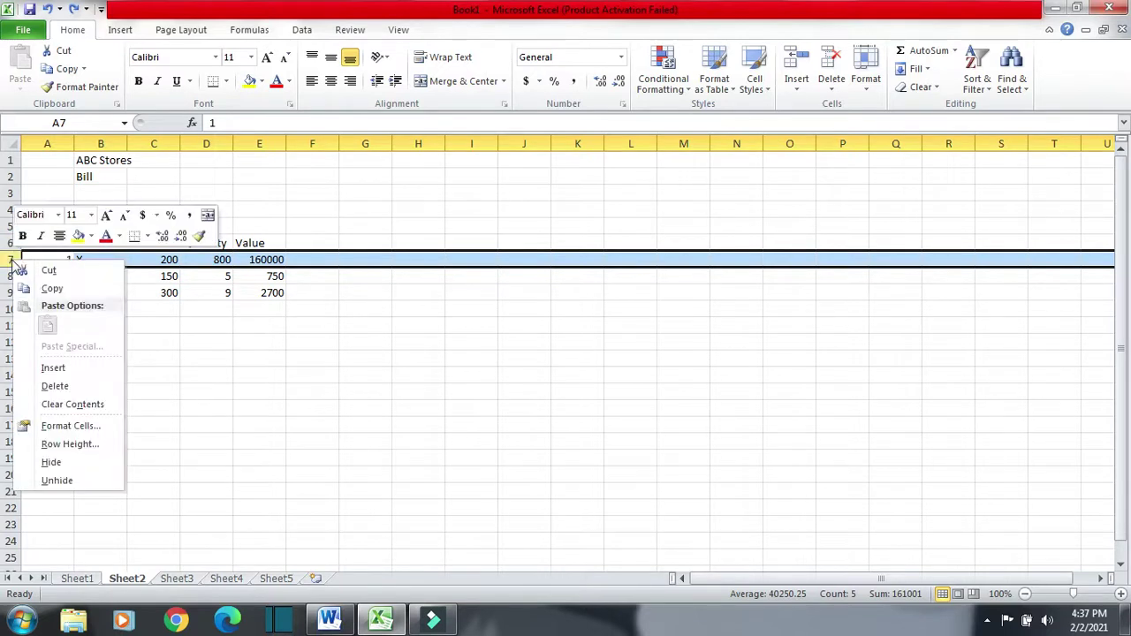
{"action": "left_click", "coordinate": [69, 370]}
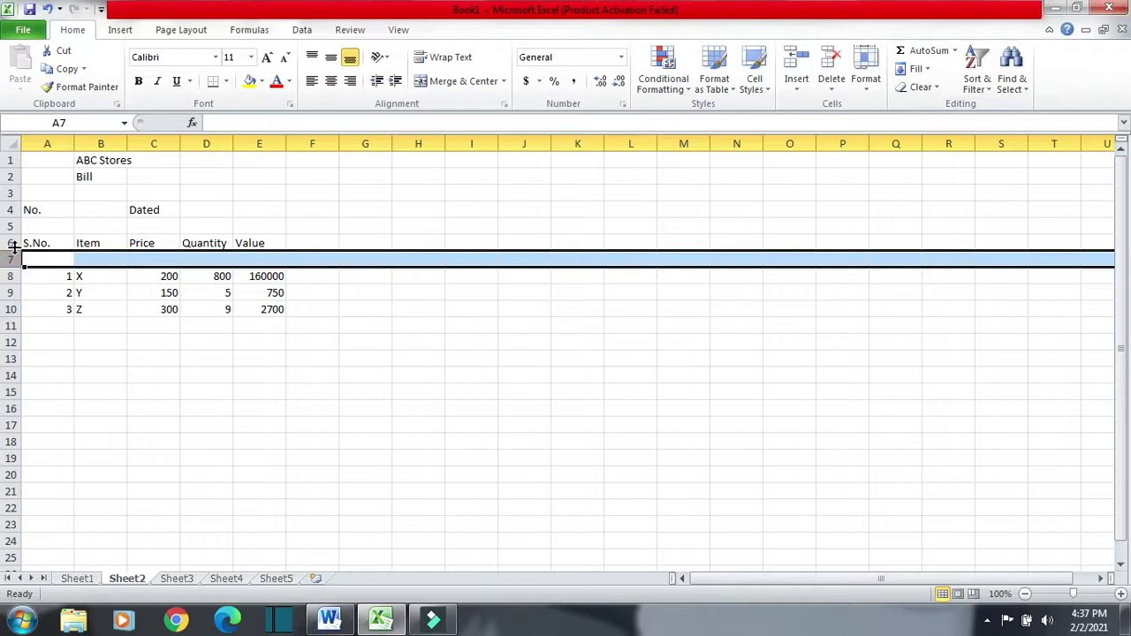
{"action": "left_click", "coordinate": [13, 293]}
{"action": "right_click", "coordinate": [12, 293]}
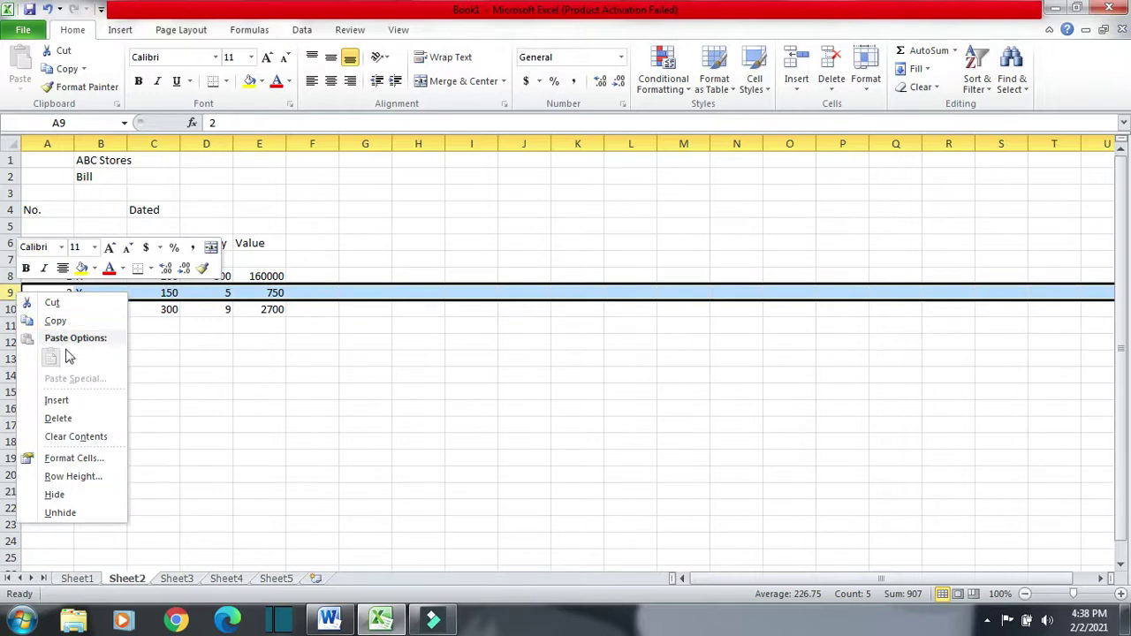
{"action": "left_click", "coordinate": [74, 398]}
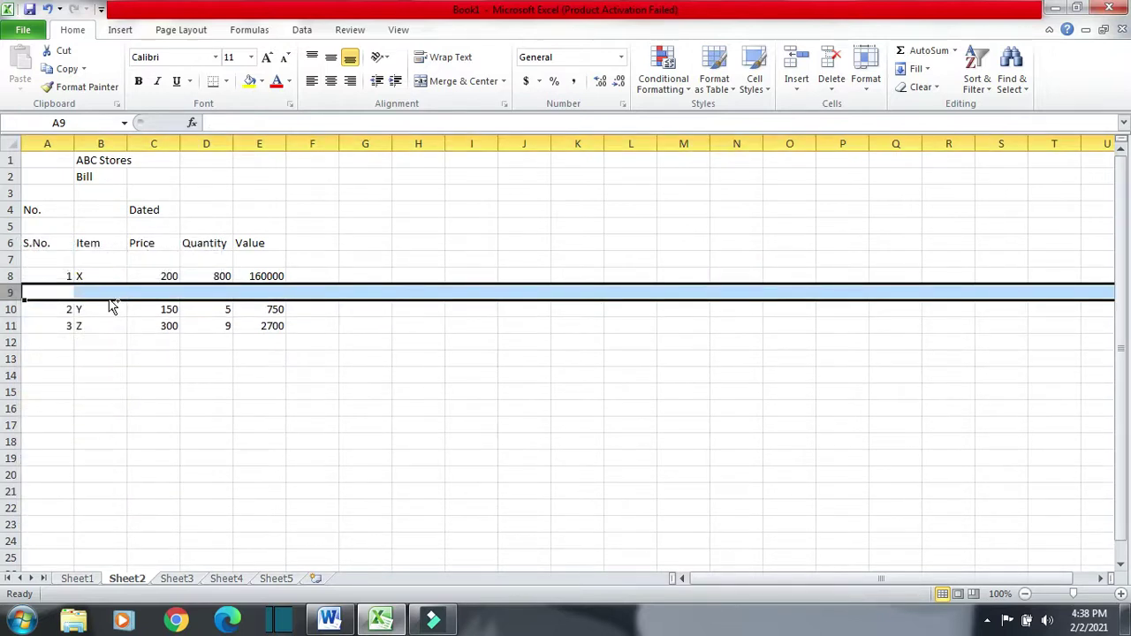
{"action": "key", "text": "ctrl+z"}
{"action": "key", "text": "ctrl+z"}
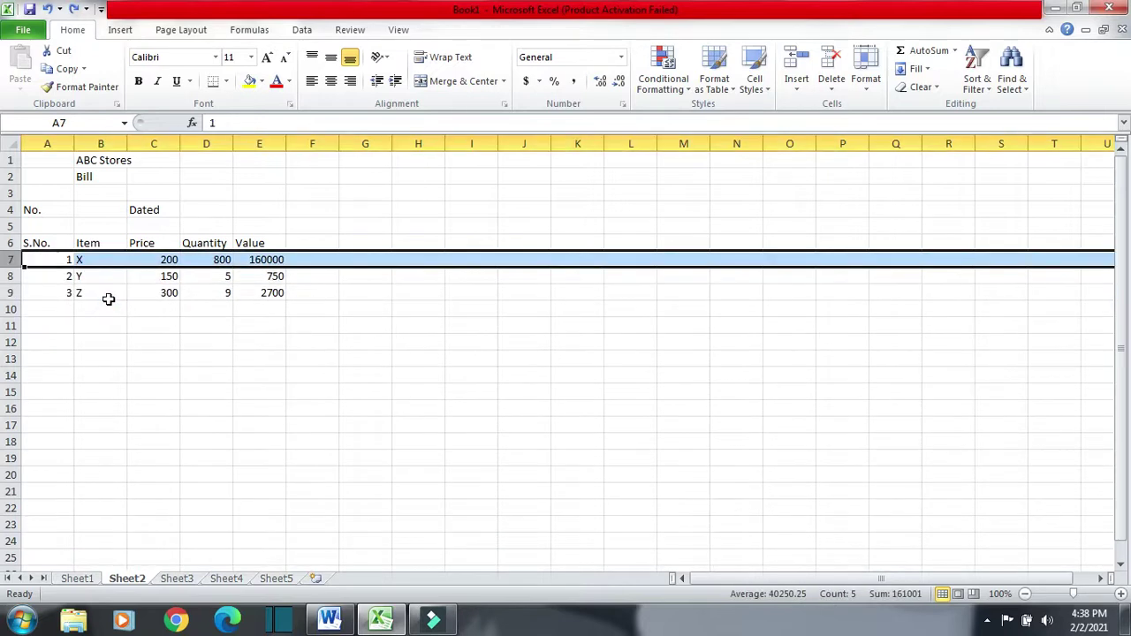
- Switch to the Word notes, highlight the line "How to insert additional column in excel?", and return to the Excel workbook
{"action": "key", "text": "alt+Tab"}
{"action": "scroll", "coordinate": [357, 327], "scroll_direction": "down", "scroll_amount": 1}
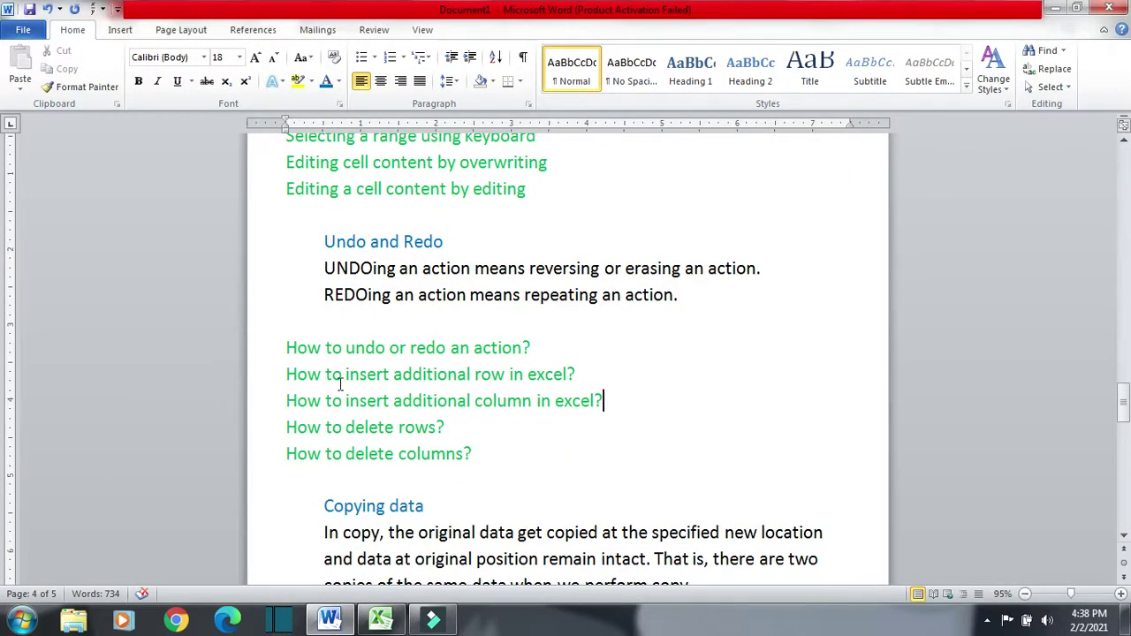
{"action": "left_click_drag", "start_coordinate": [285, 400], "coordinate": [614, 416]}
{"action": "key", "text": "alt+Tab"}
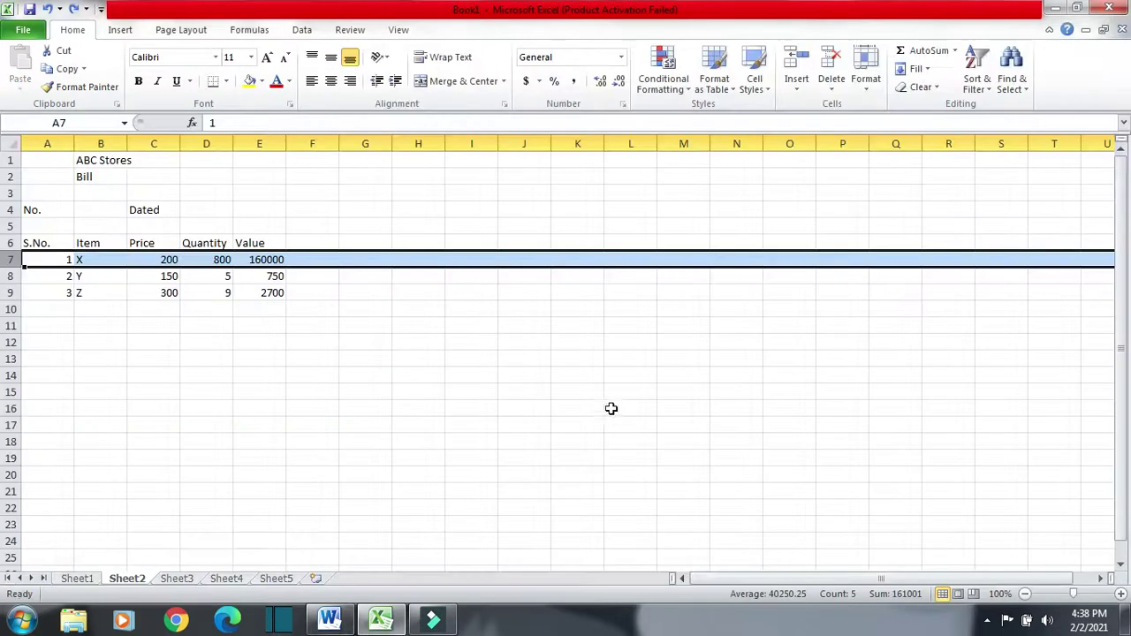
- Insert a blank sheet column between Quantity and Value, select its header cell E6, and undo the insertion
{"action": "left_click", "coordinate": [249, 146]}
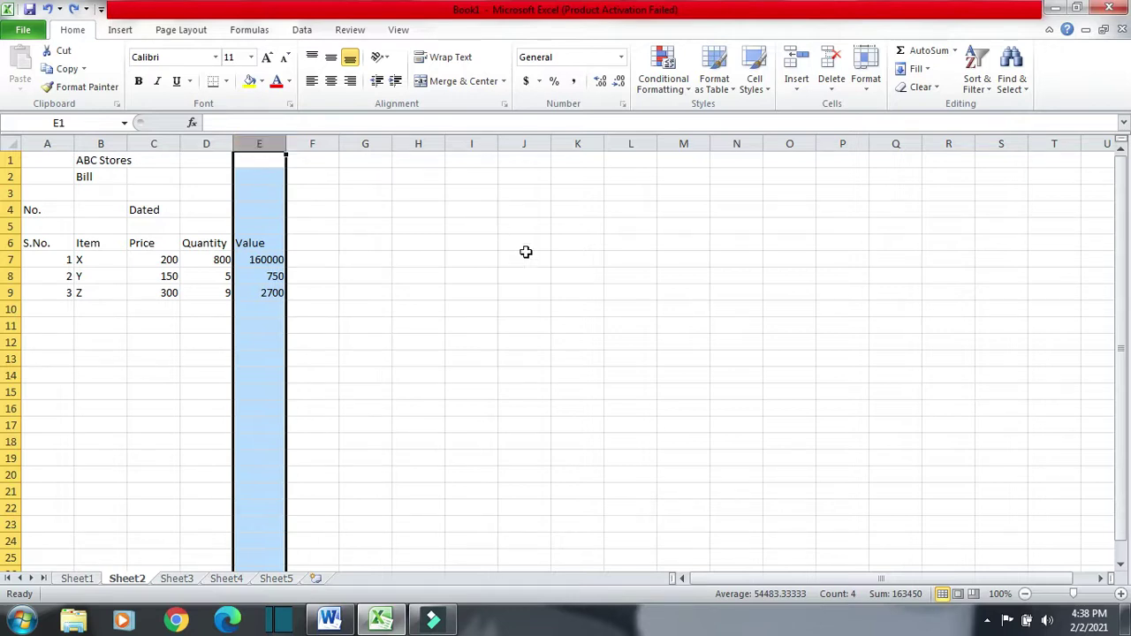
{"action": "left_click", "coordinate": [797, 92]}
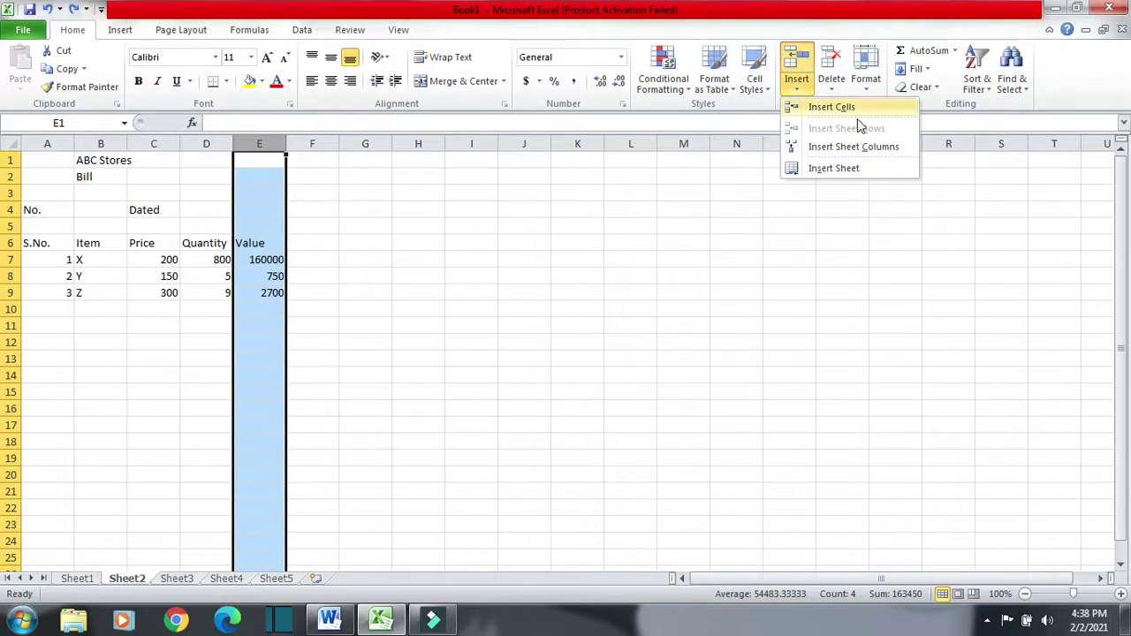
{"action": "left_click", "coordinate": [835, 150]}
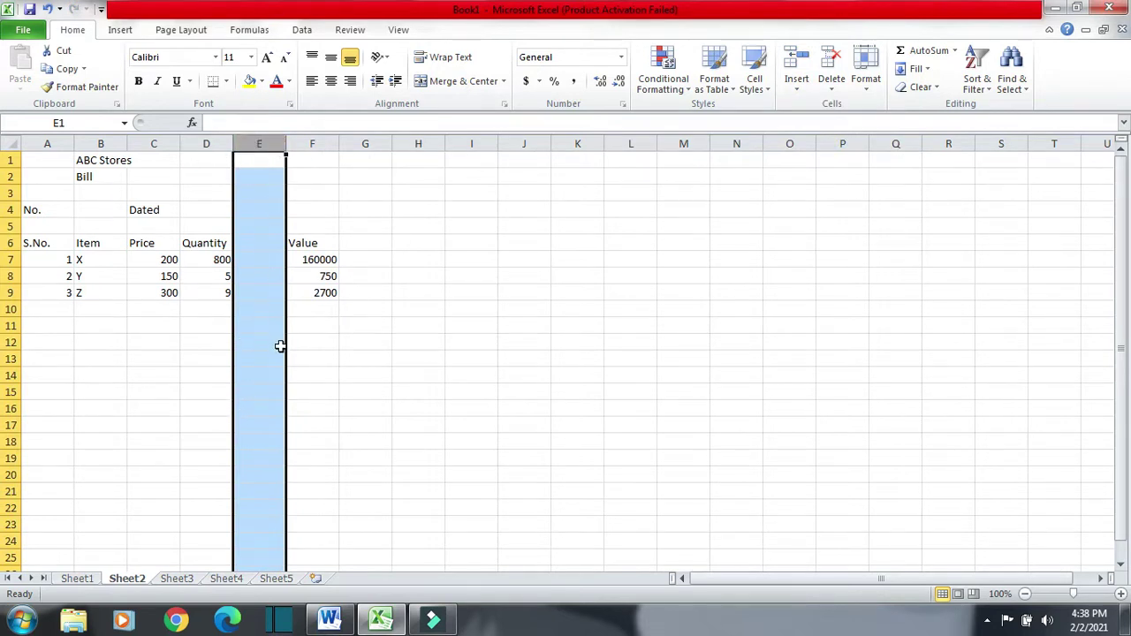
{"action": "left_click", "coordinate": [260, 243]}
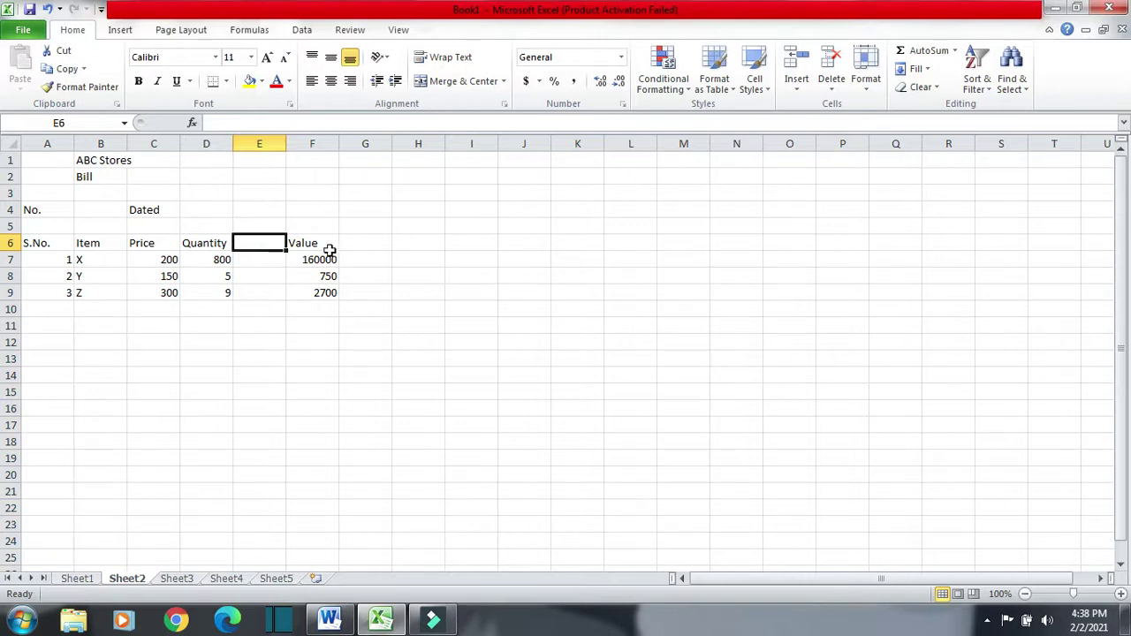
{"action": "key", "text": "ctrl+z"}
- Insert a blank column before the Value column E again, undo it, and select cell F6
{"action": "left_click", "coordinate": [269, 144]}
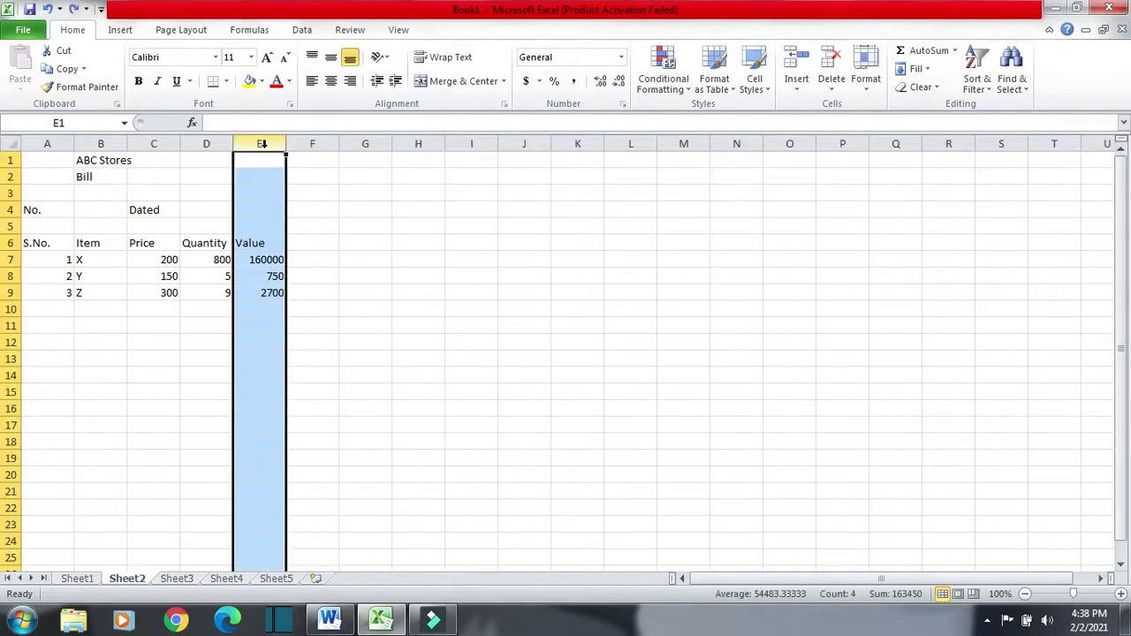
{"action": "right_click", "coordinate": [262, 144]}
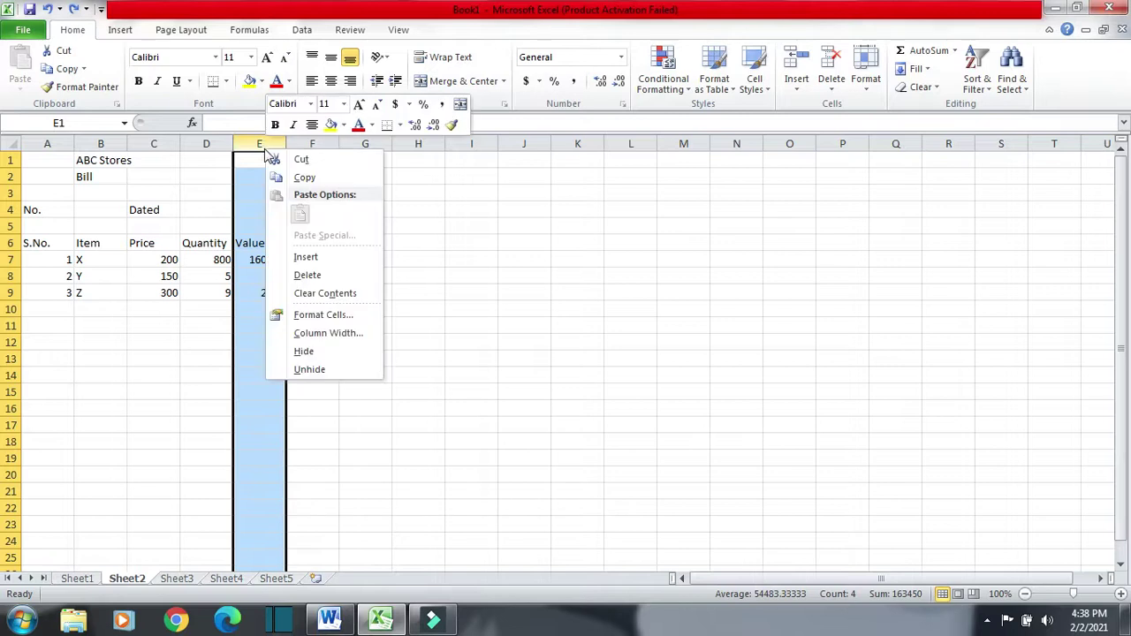
{"action": "left_click", "coordinate": [313, 258]}
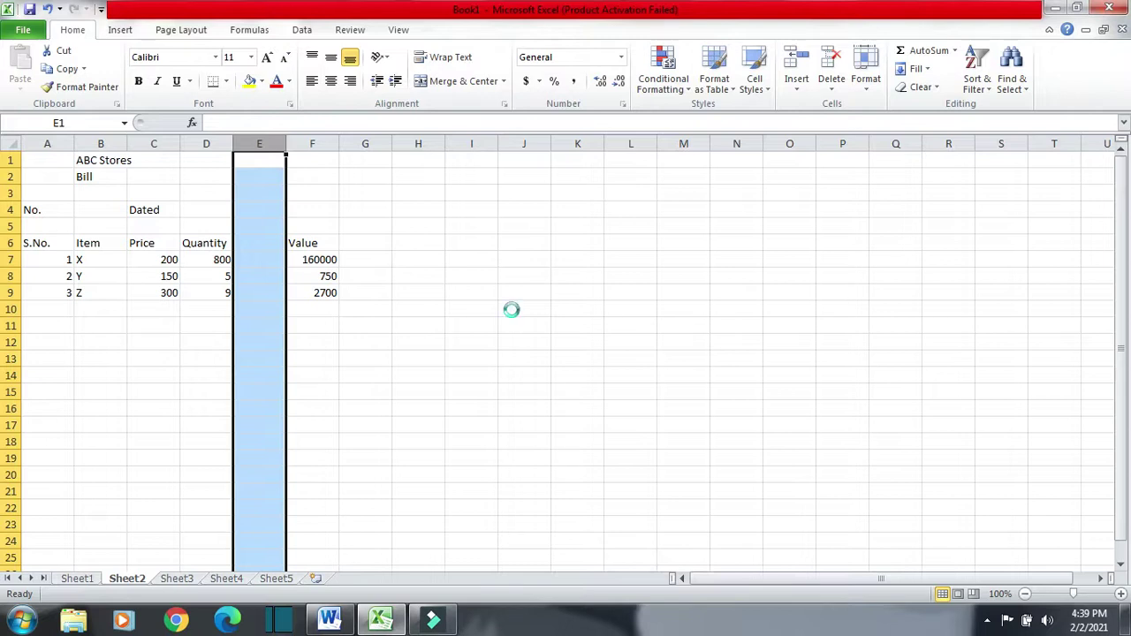
{"action": "key", "text": "ctrl+minus"}
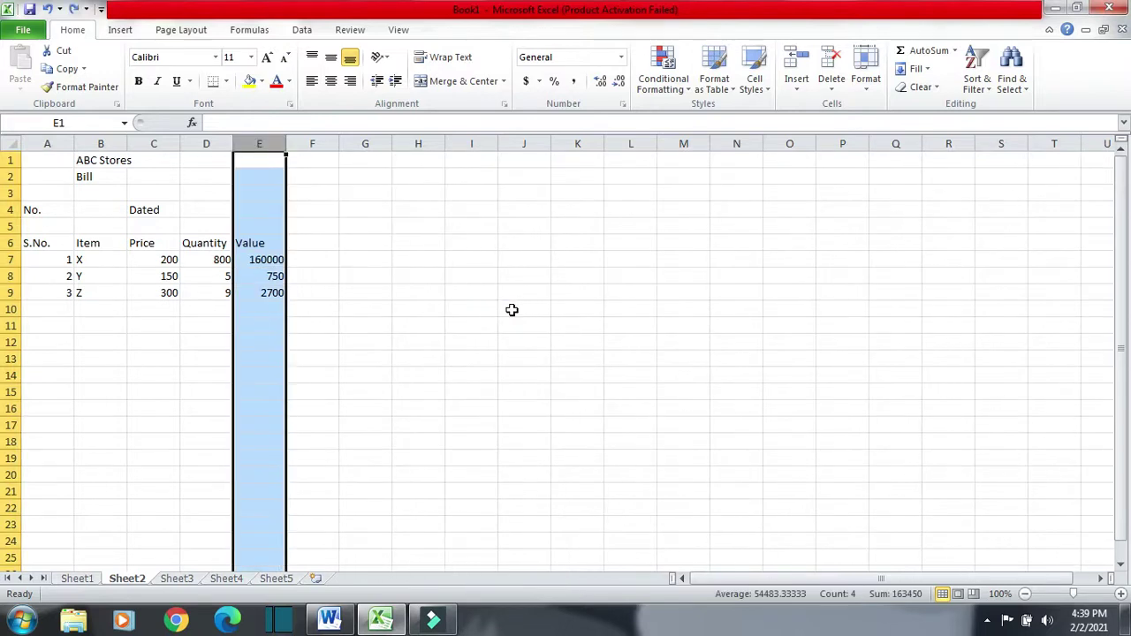
{"action": "left_click", "coordinate": [316, 238]}
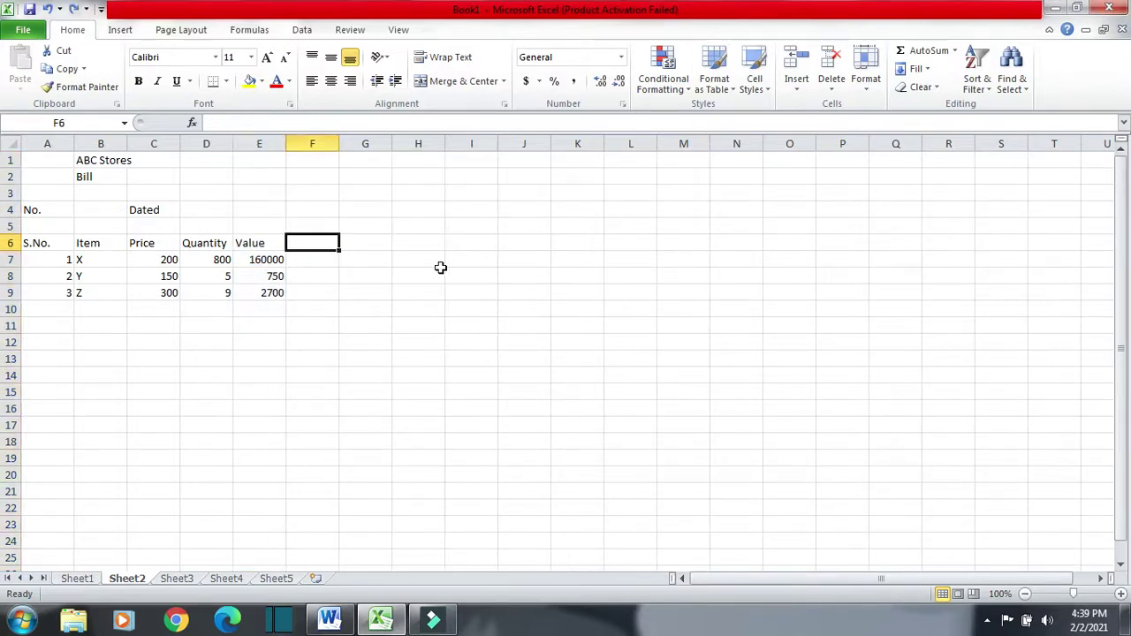
- Switch to the Word notes, highlight the lines "How to delete rows?" and "How to delete columns?", and return to the Excel workbook
{"action": "key", "text": "alt+Tab"}
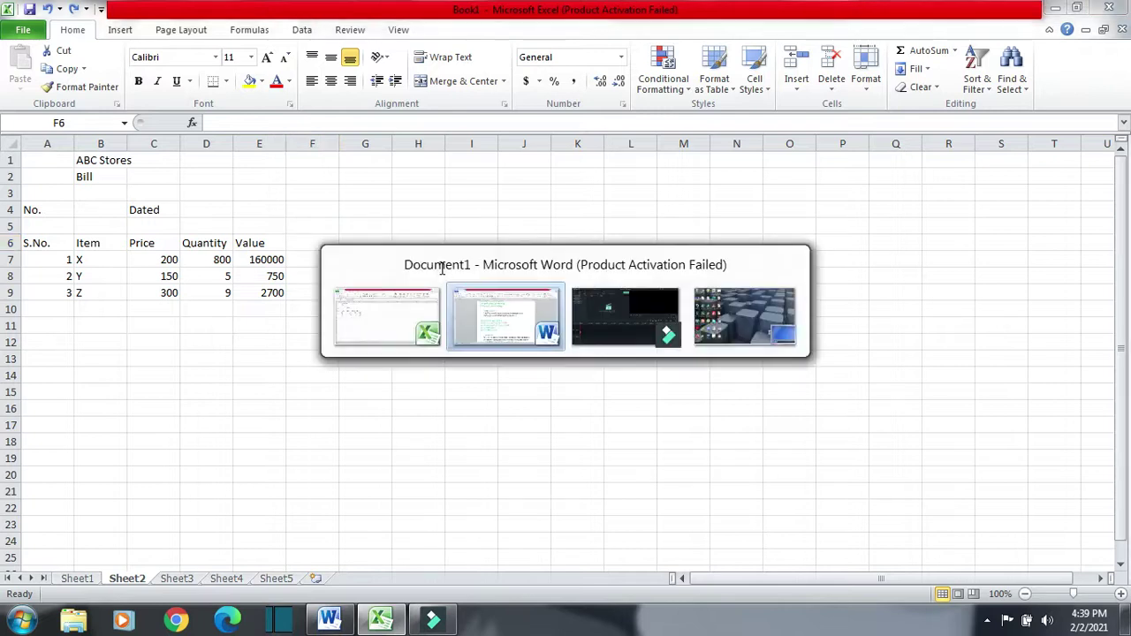
{"action": "scroll", "coordinate": [575, 291], "scroll_direction": "down", "scroll_amount": 1}
{"action": "left_click_drag", "start_coordinate": [481, 389], "coordinate": [292, 382]}
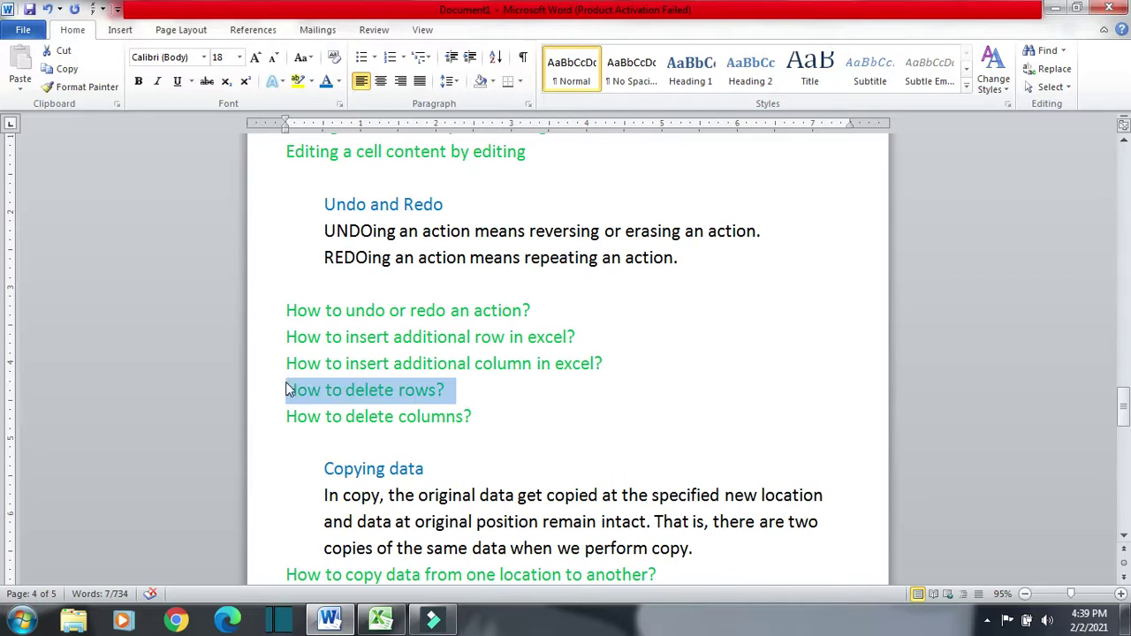
{"action": "left_click_drag", "start_coordinate": [486, 417], "coordinate": [287, 413]}
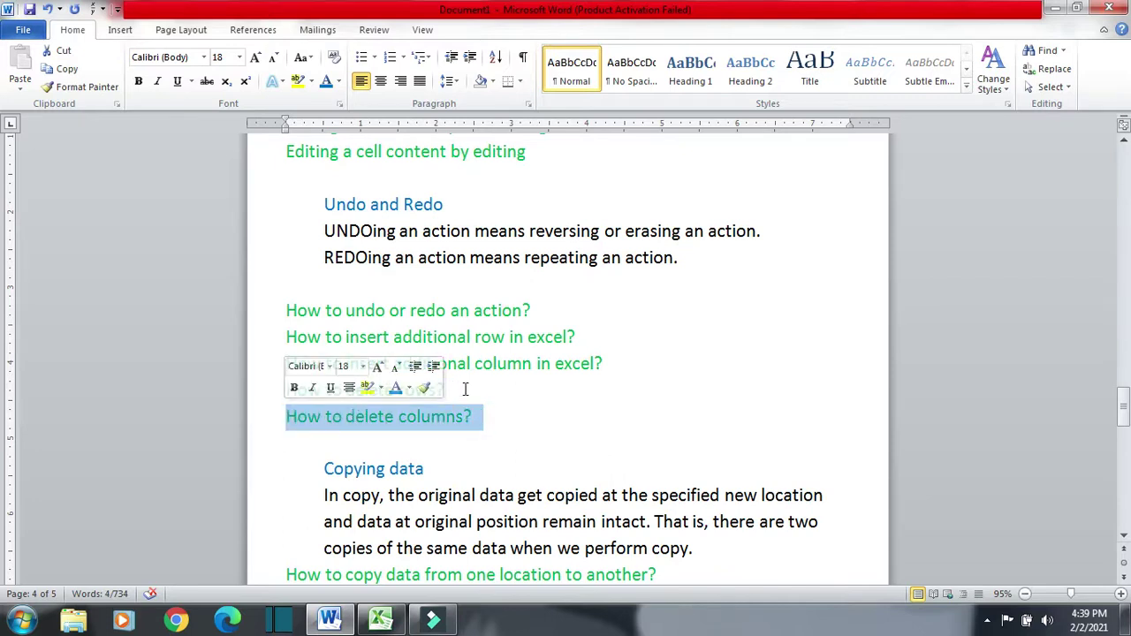
{"action": "left_click_drag", "start_coordinate": [464, 389], "coordinate": [274, 390]}
{"action": "left_click_drag", "start_coordinate": [502, 417], "coordinate": [288, 416]}
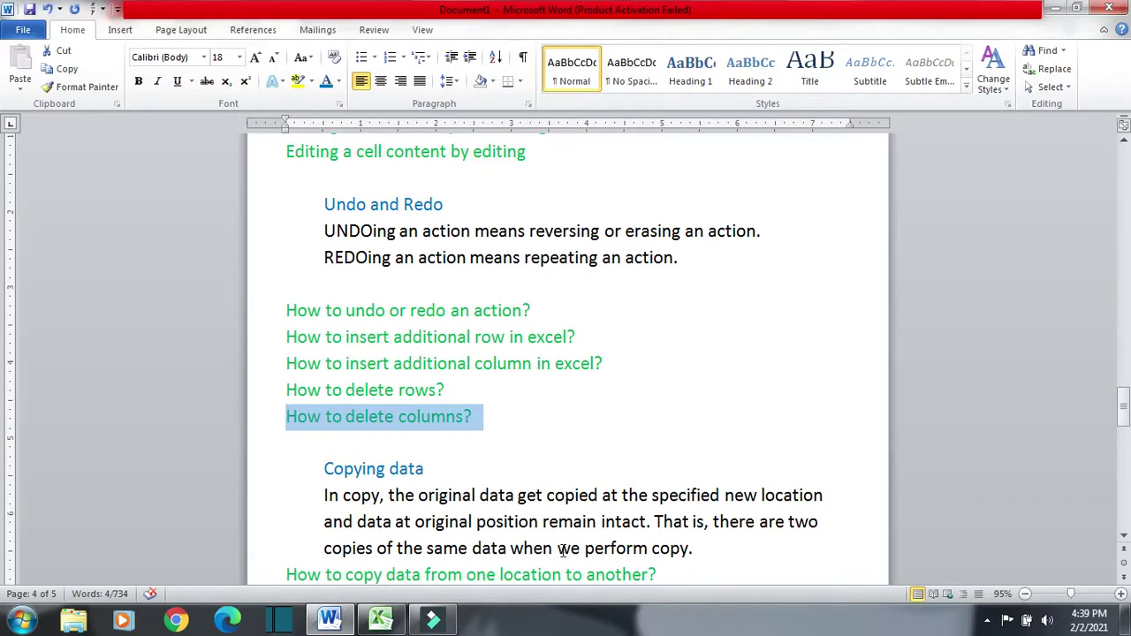
{"action": "left_click", "coordinate": [369, 623]}
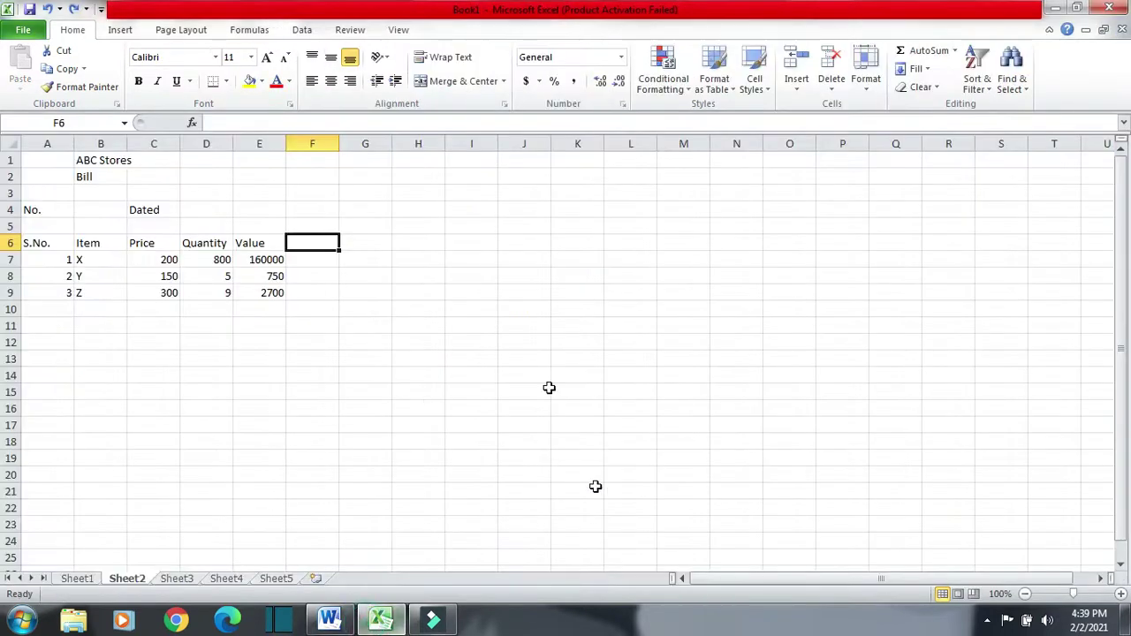
- Delete the bill's header row 6 as a sheet row, and undo the deletion
{"action": "left_click", "coordinate": [12, 243]}
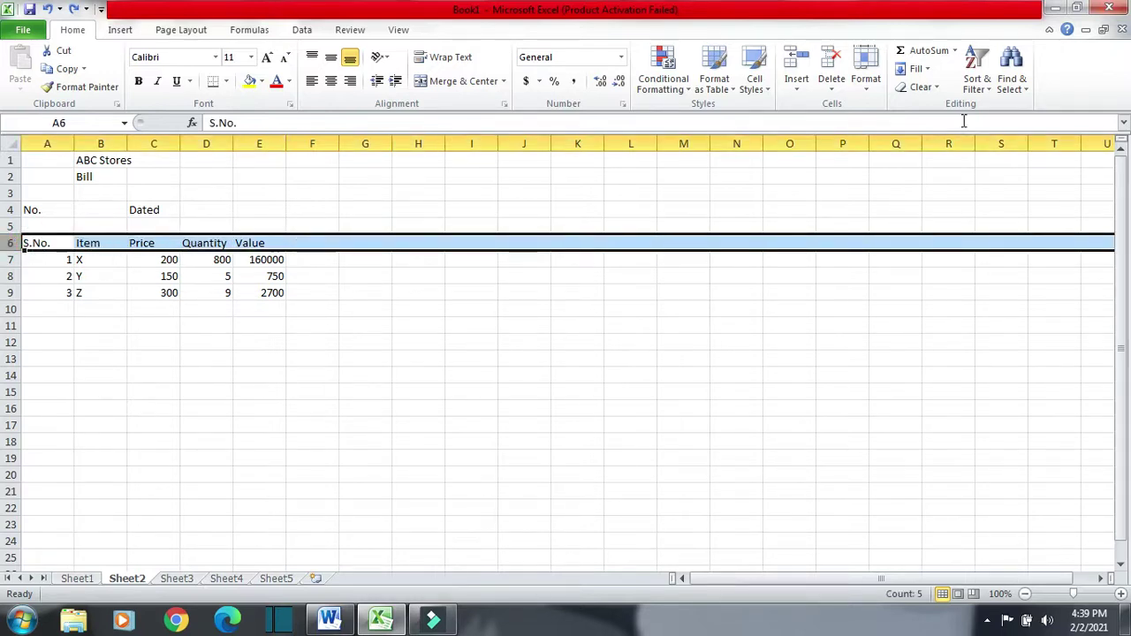
{"action": "left_click", "coordinate": [835, 95]}
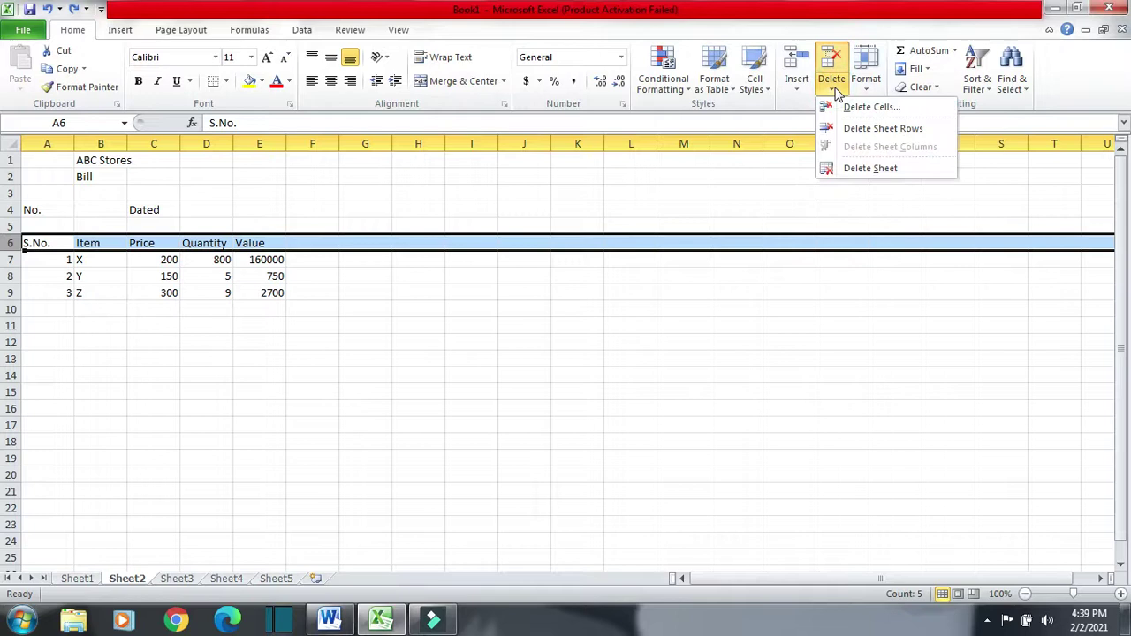
{"action": "left_click", "coordinate": [885, 133]}
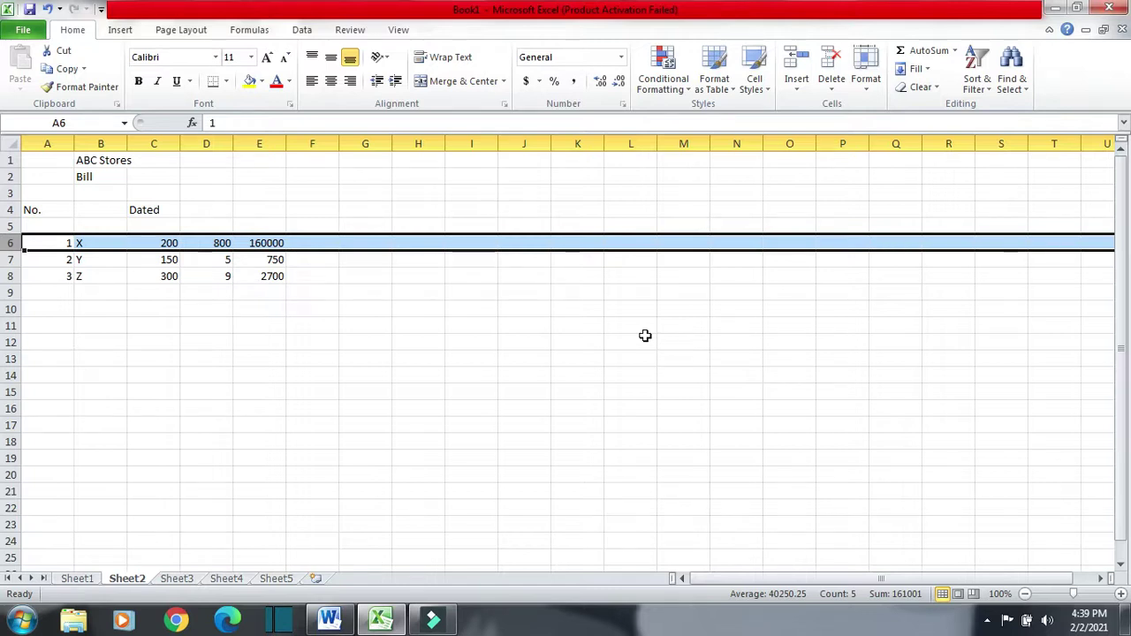
{"action": "key", "text": "ctrl+z"}
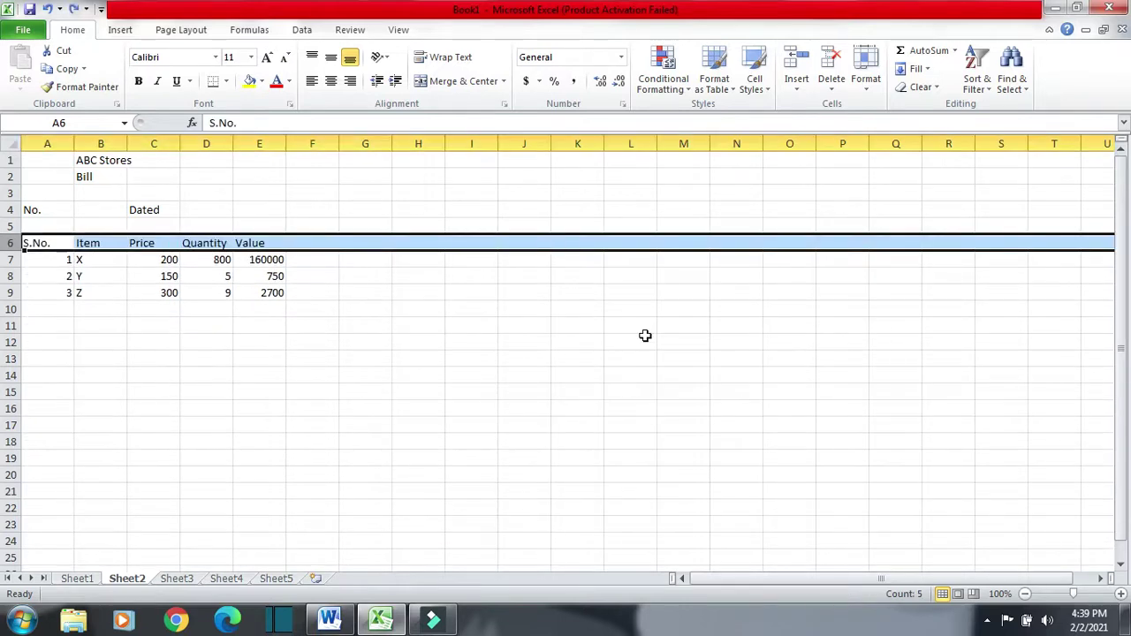
- Delete the bill's Value column E as a sheet column, undo the deletion, and select cell G7
{"action": "left_click", "coordinate": [298, 264]}
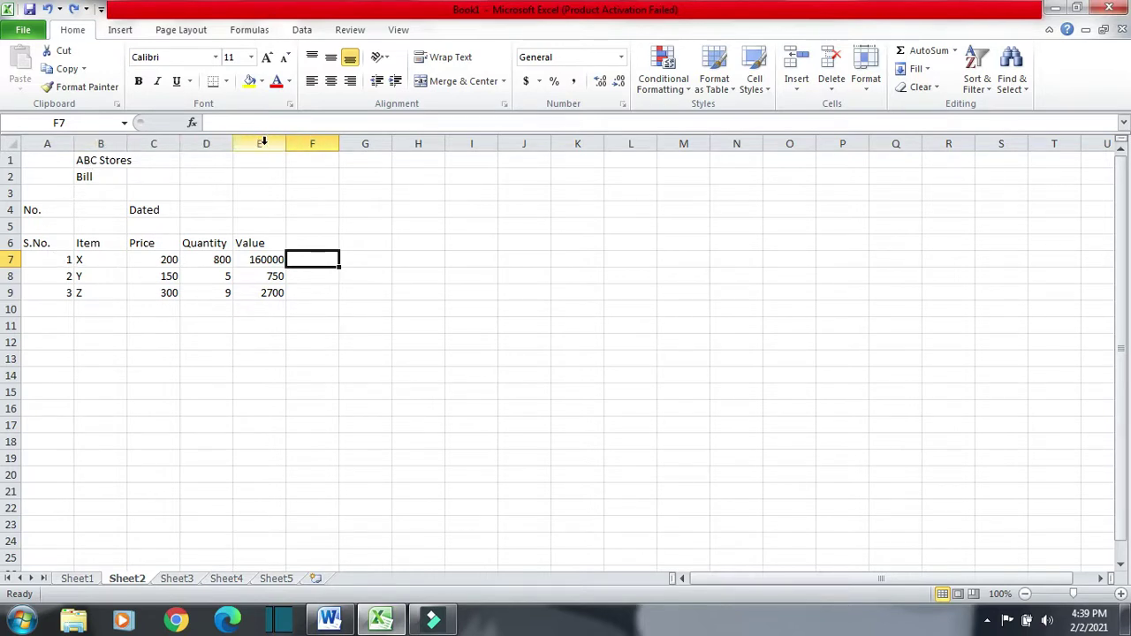
{"action": "left_click", "coordinate": [264, 141]}
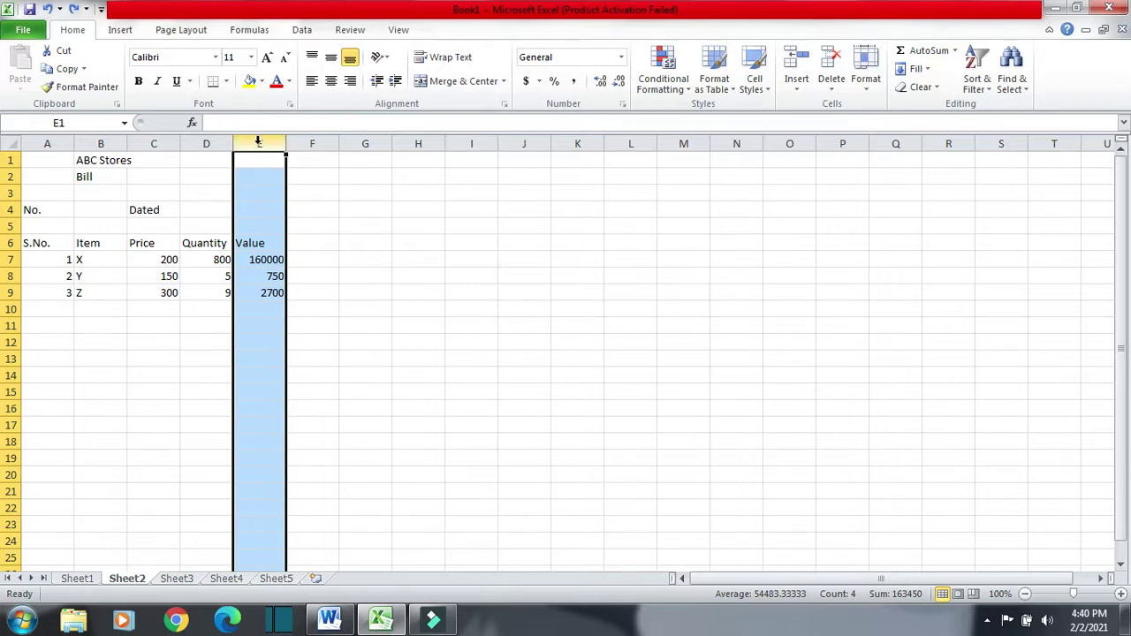
{"action": "left_click", "coordinate": [834, 89]}
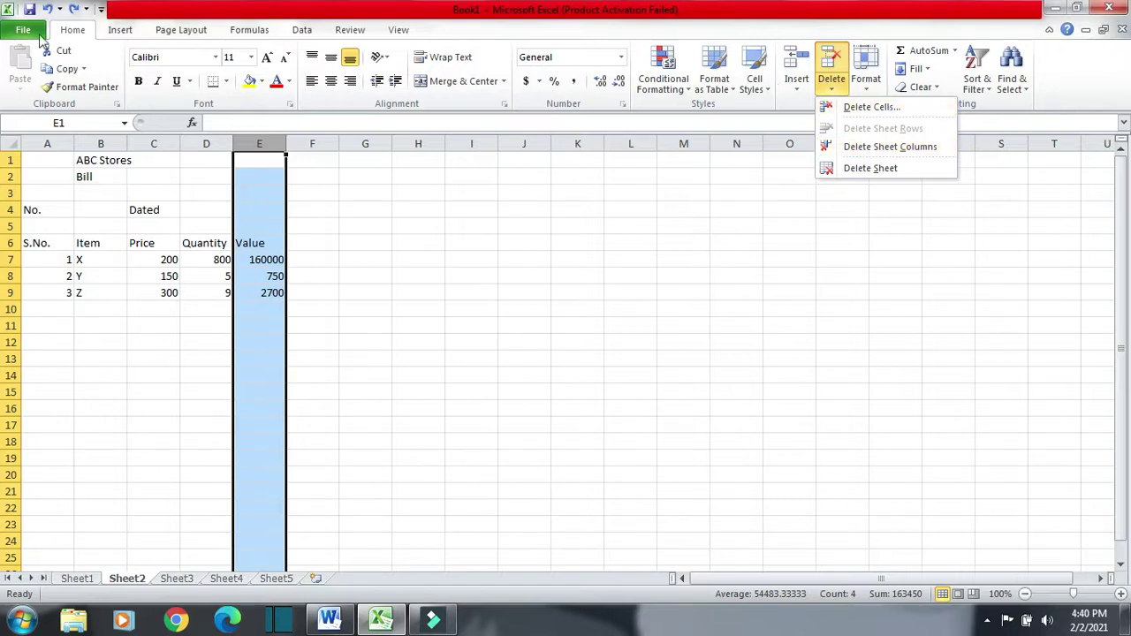
{"action": "left_click", "coordinate": [790, 113]}
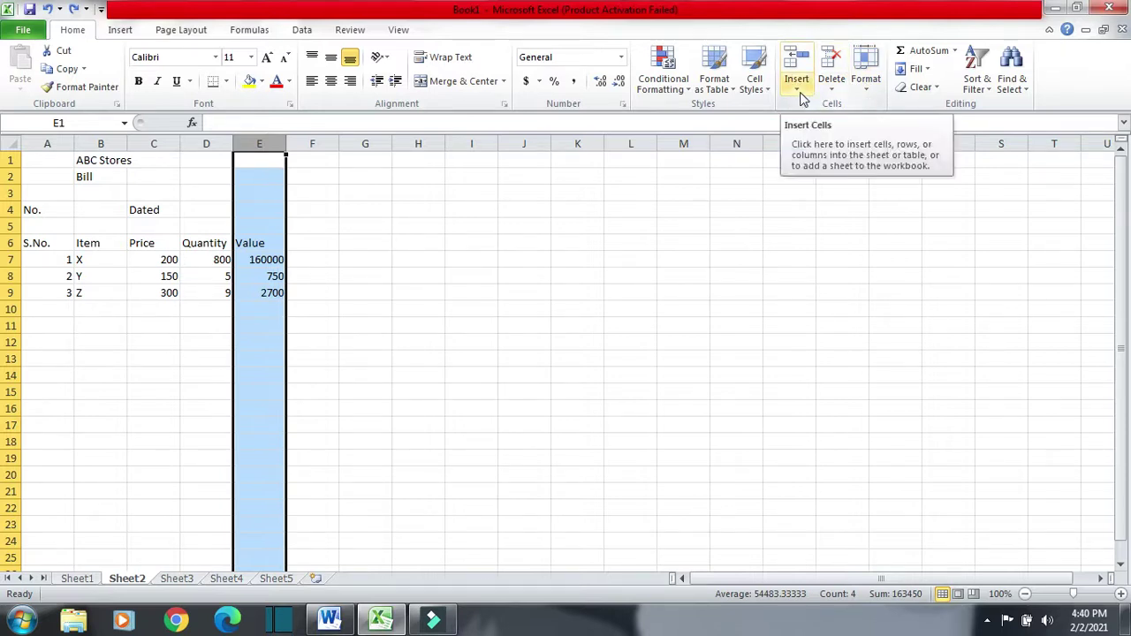
{"action": "left_click", "coordinate": [832, 84]}
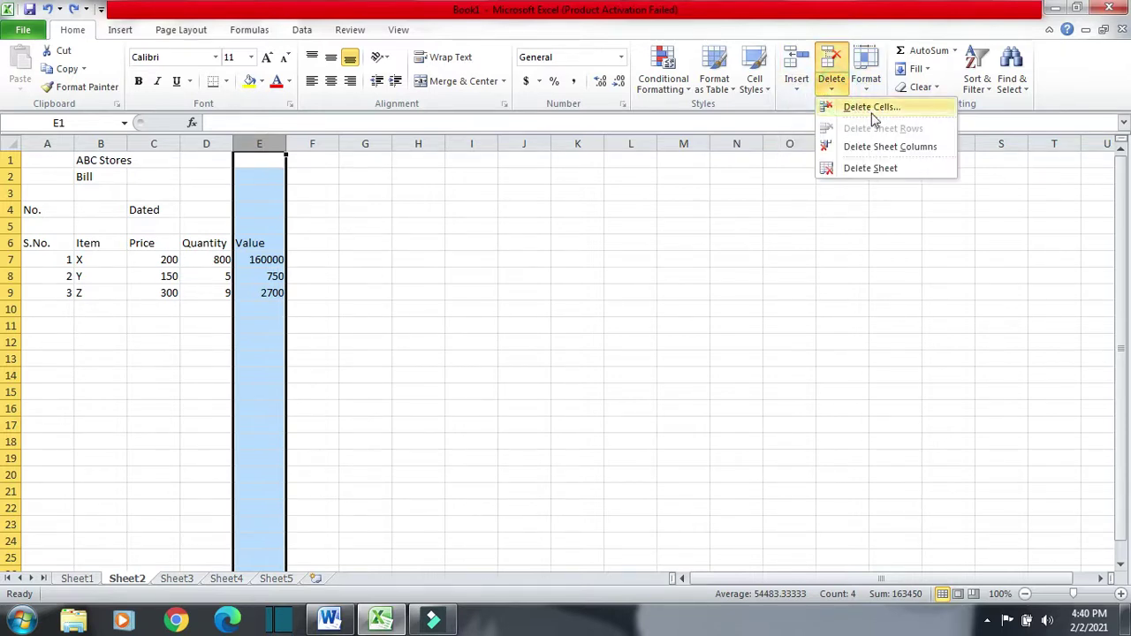
{"action": "left_click", "coordinate": [872, 150]}
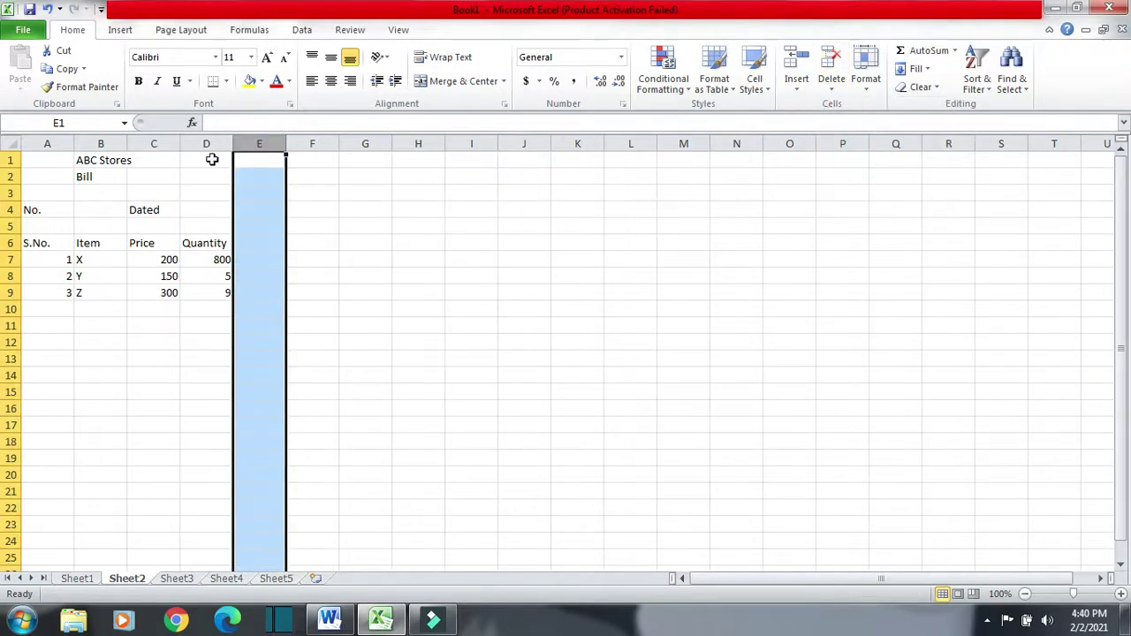
{"action": "left_click", "coordinate": [51, 12]}
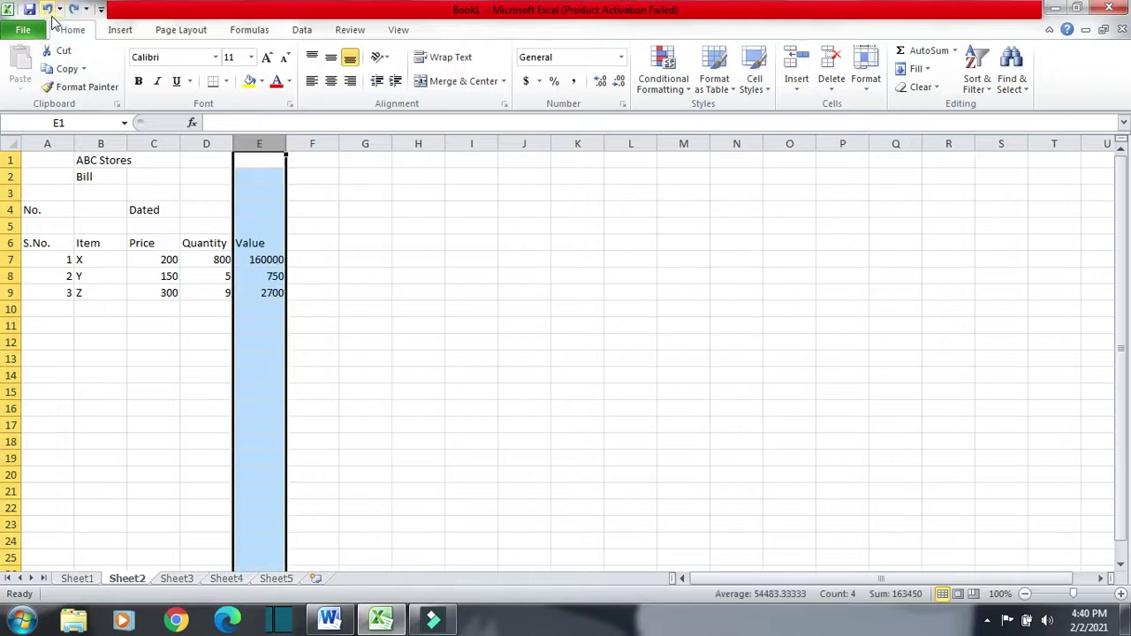
{"action": "left_click", "coordinate": [365, 259]}
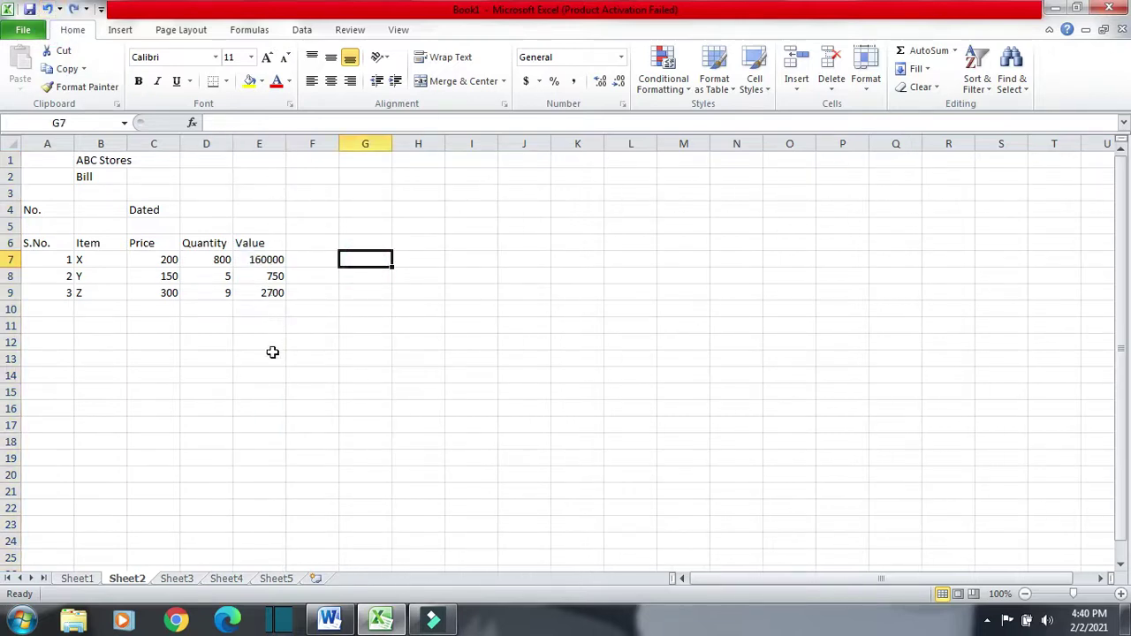
- Delete the whole Value column E once more, and undo that deletion
{"action": "left_click", "coordinate": [256, 143]}
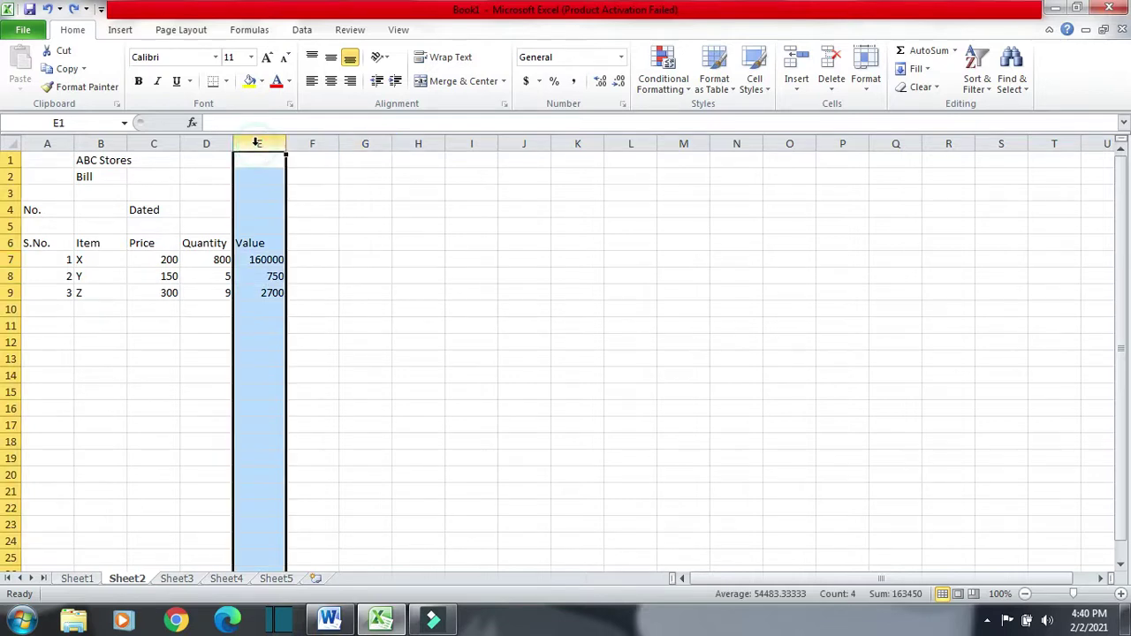
{"action": "right_click", "coordinate": [257, 144]}
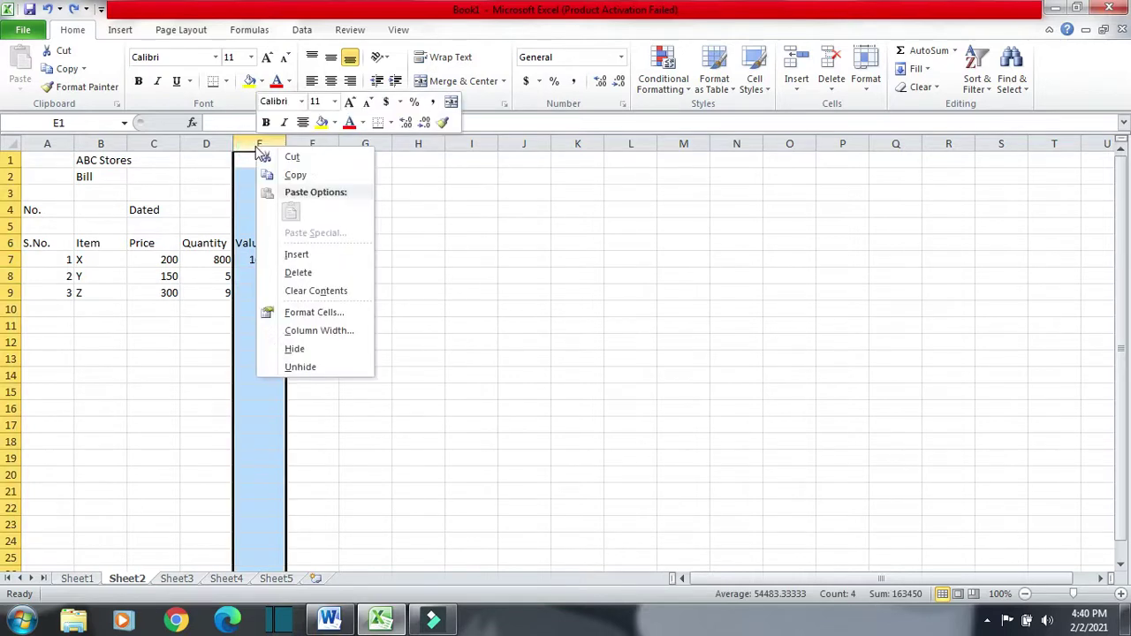
{"action": "left_click", "coordinate": [299, 273]}
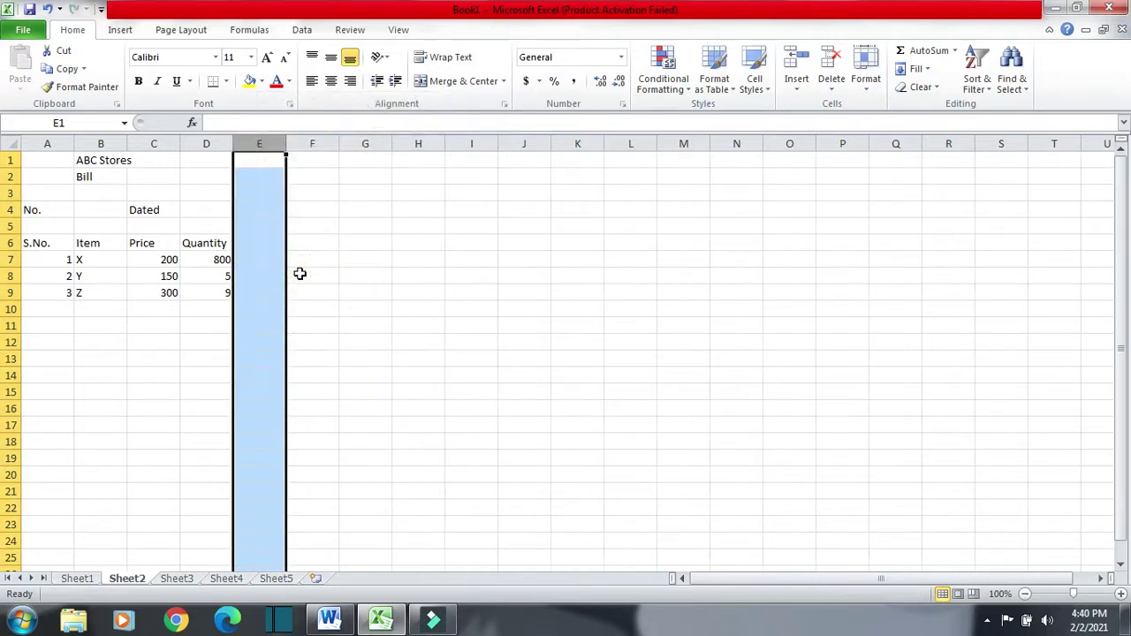
{"action": "key", "text": "ctrl+z"}
- Switch to the Word notes and highlight the "Copying data" heading and the words "In copy" below it
{"action": "key", "text": "alt+Tab"}
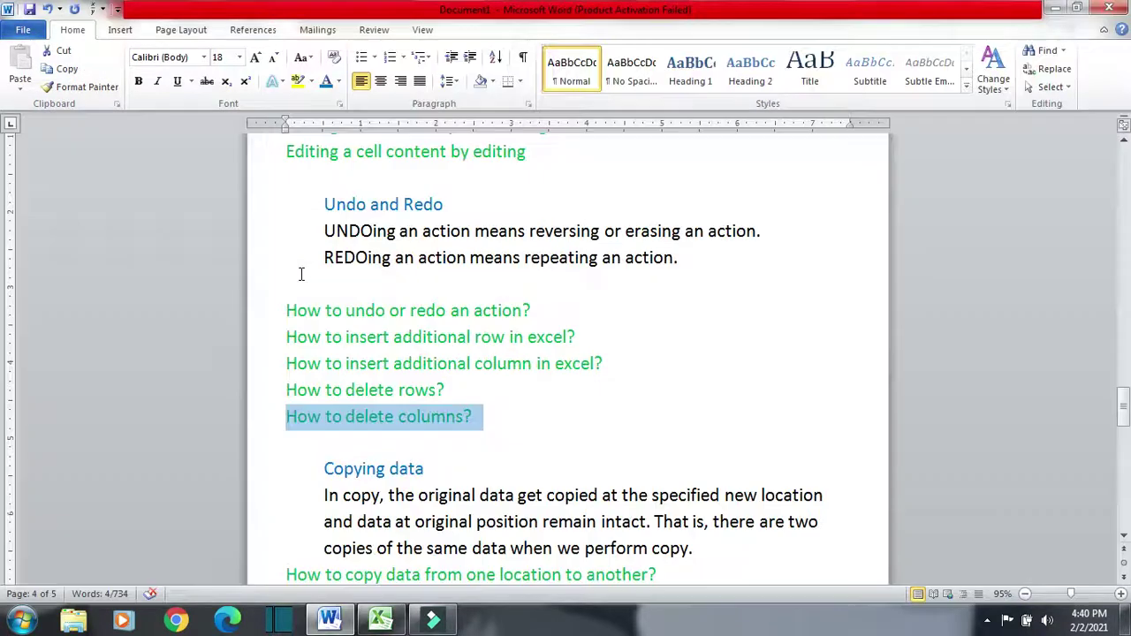
{"action": "left_click", "coordinate": [519, 413]}
{"action": "scroll", "coordinate": [530, 406], "scroll_direction": "down", "scroll_amount": 2}
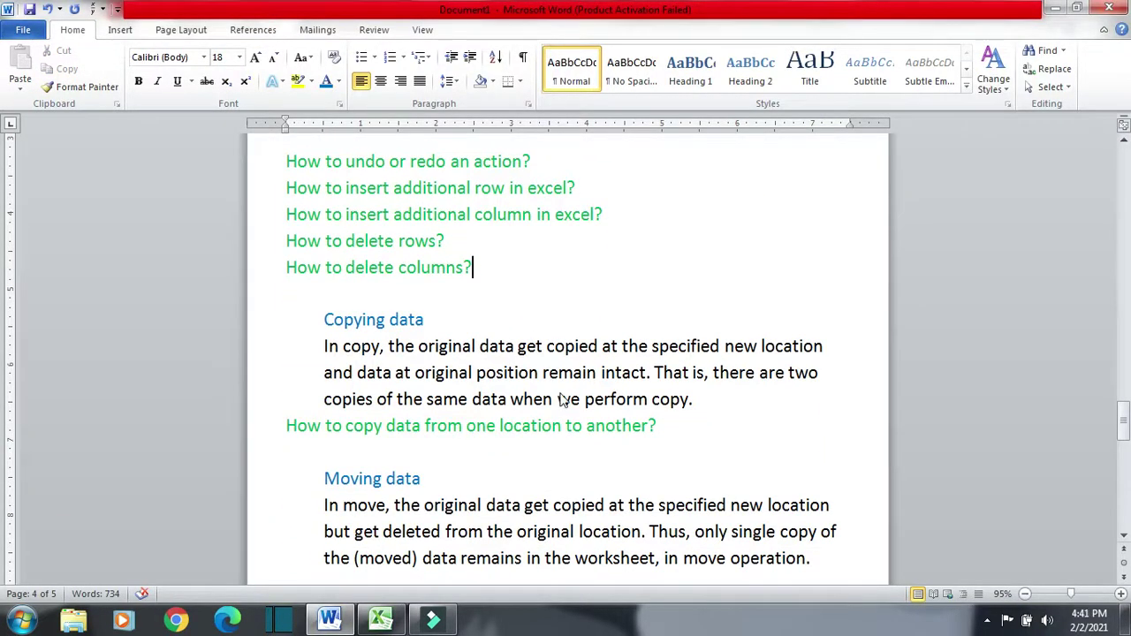
{"action": "left_click", "coordinate": [323, 320]}
{"action": "left_click_drag", "start_coordinate": [323, 320], "coordinate": [497, 334]}
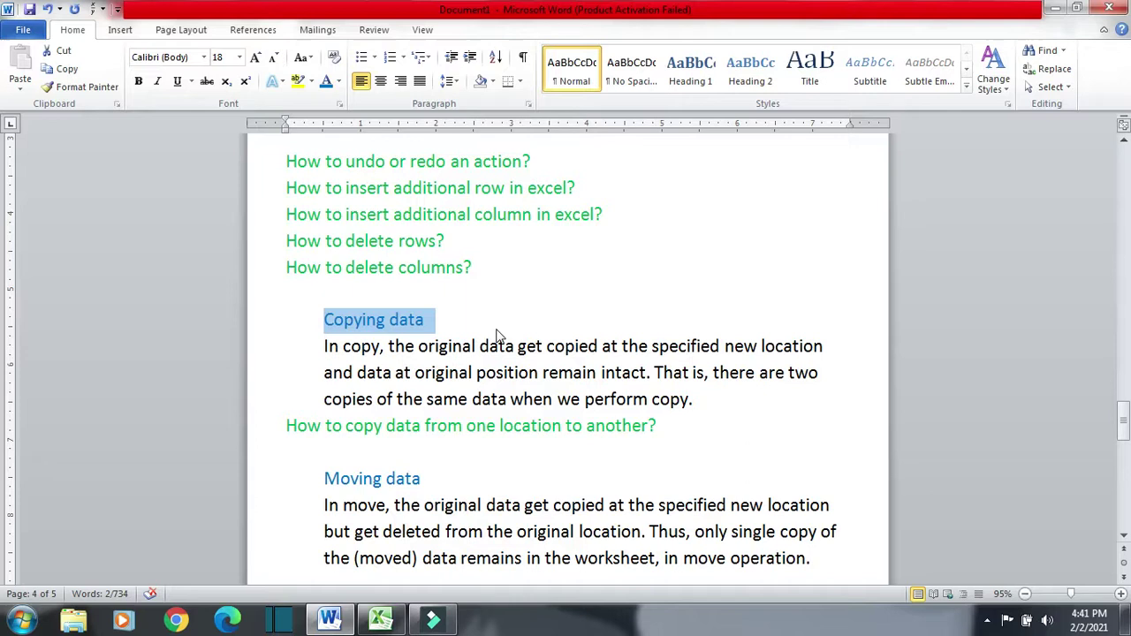
{"action": "left_click_drag", "start_coordinate": [323, 347], "coordinate": [407, 351]}
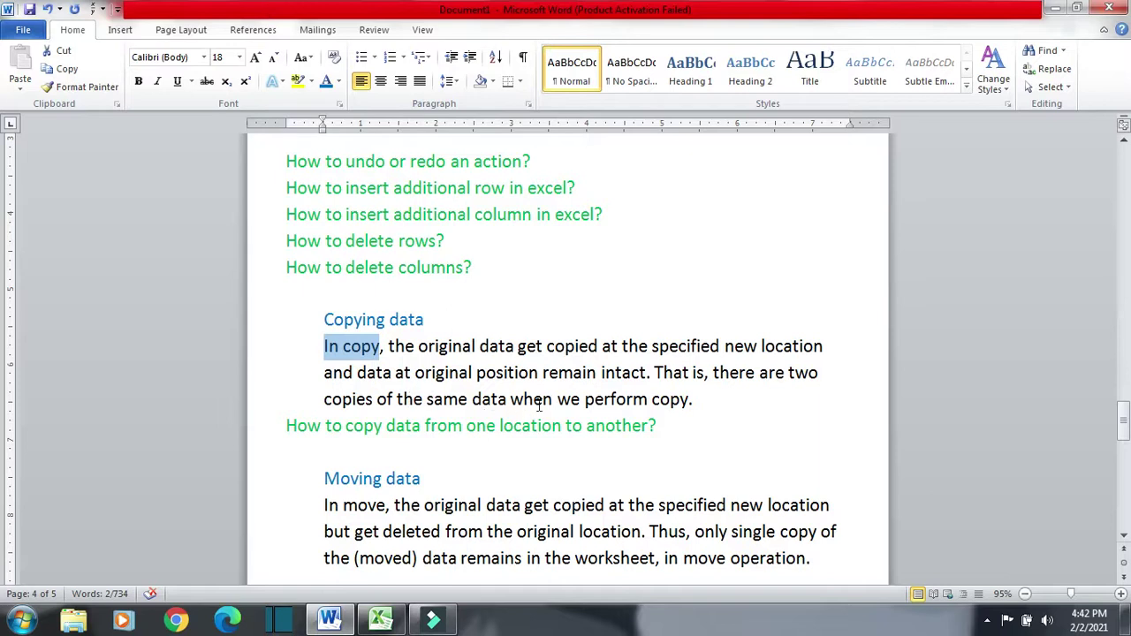
- Return to the Excel workbook, copy the bill range A4:E9 to cell K13, and select the pasted block
{"action": "left_click", "coordinate": [396, 617]}
{"action": "left_click", "coordinate": [207, 392]}
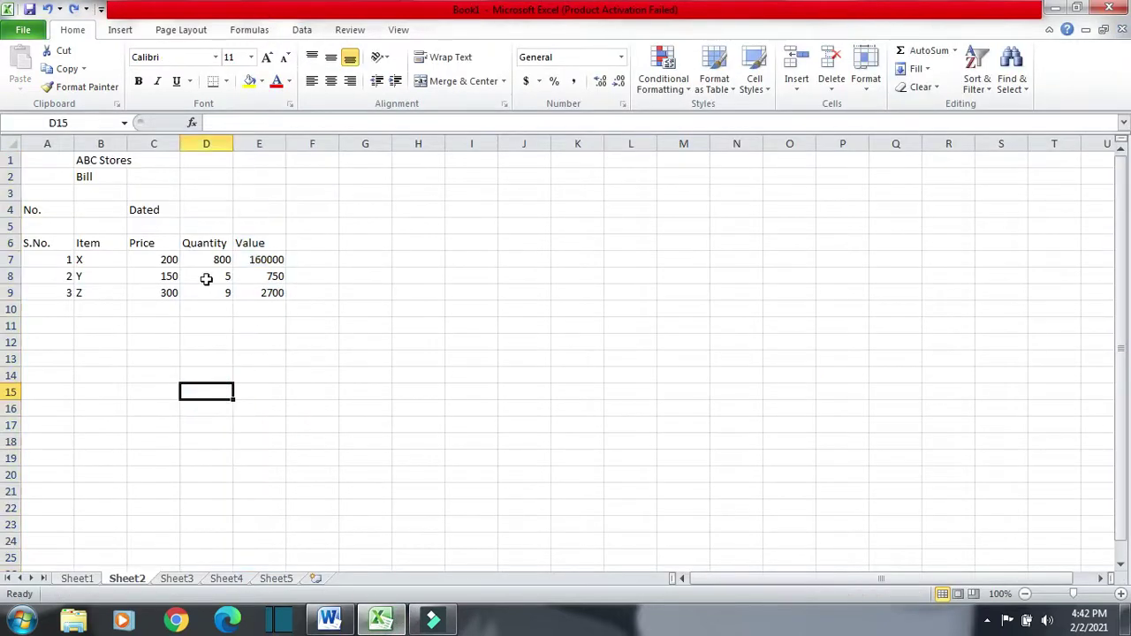
{"action": "left_click_drag", "start_coordinate": [33, 210], "coordinate": [266, 292]}
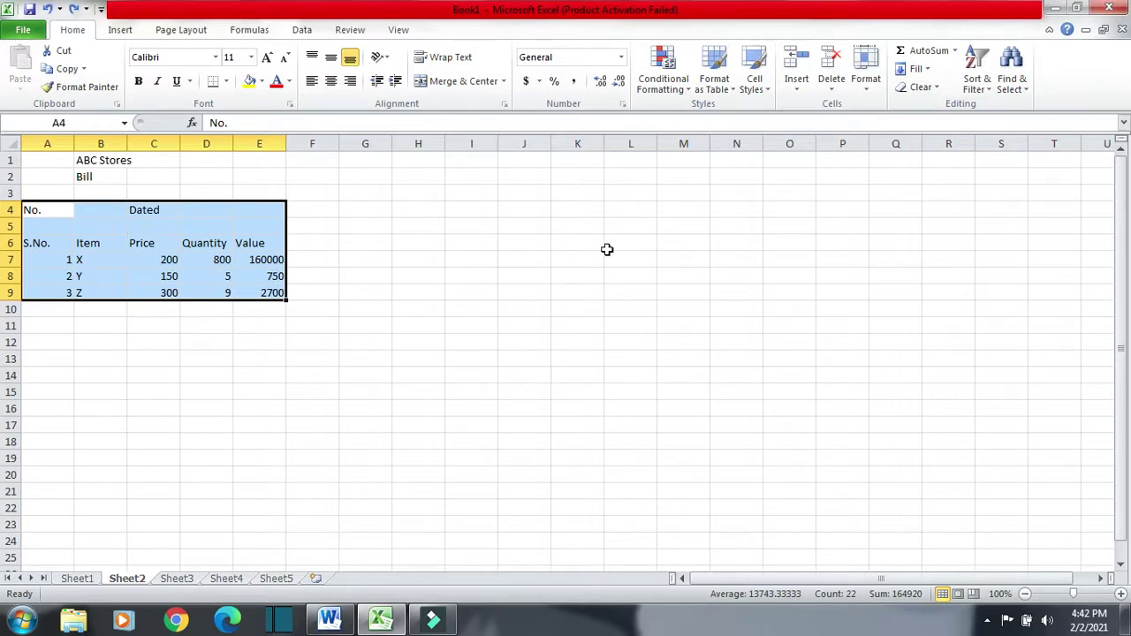
{"action": "left_click", "coordinate": [62, 74]}
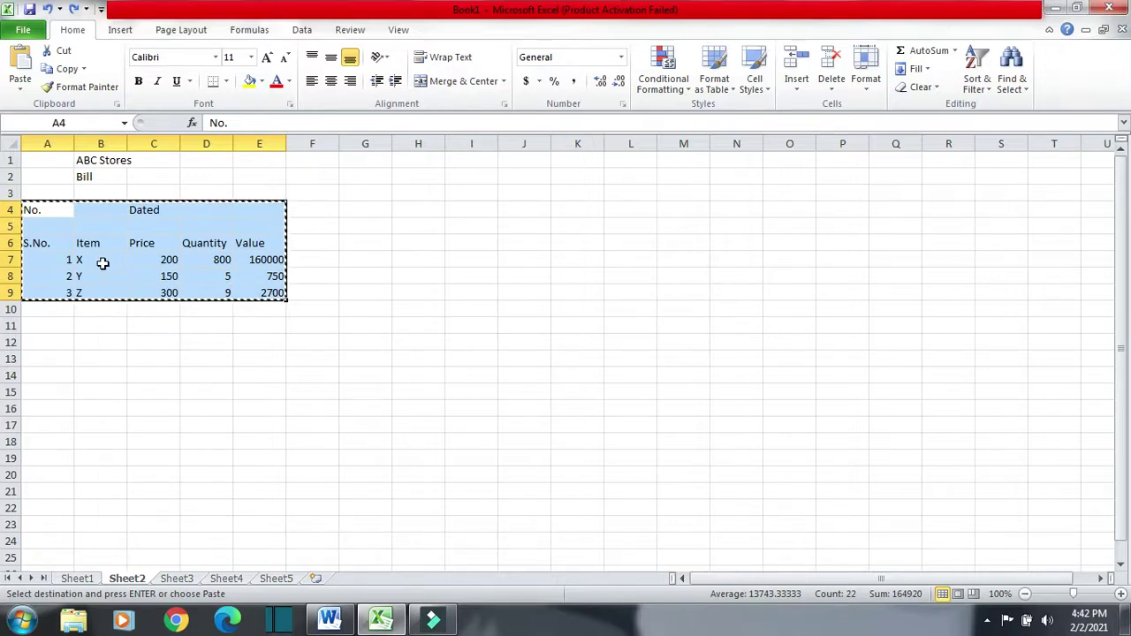
{"action": "left_click", "coordinate": [566, 358]}
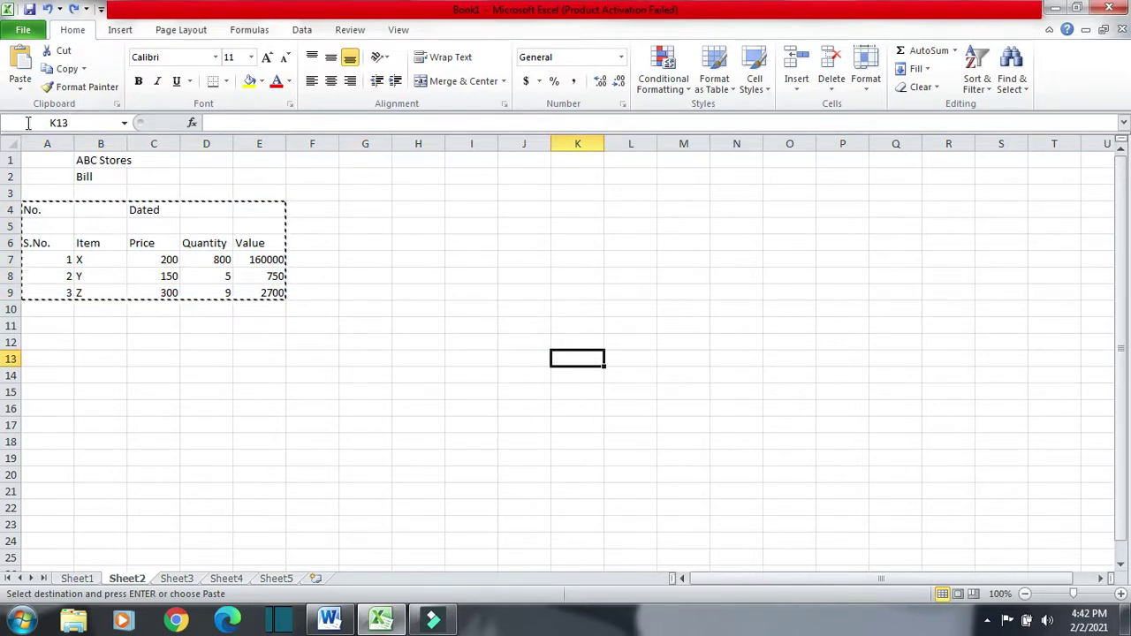
{"action": "left_click", "coordinate": [22, 63]}
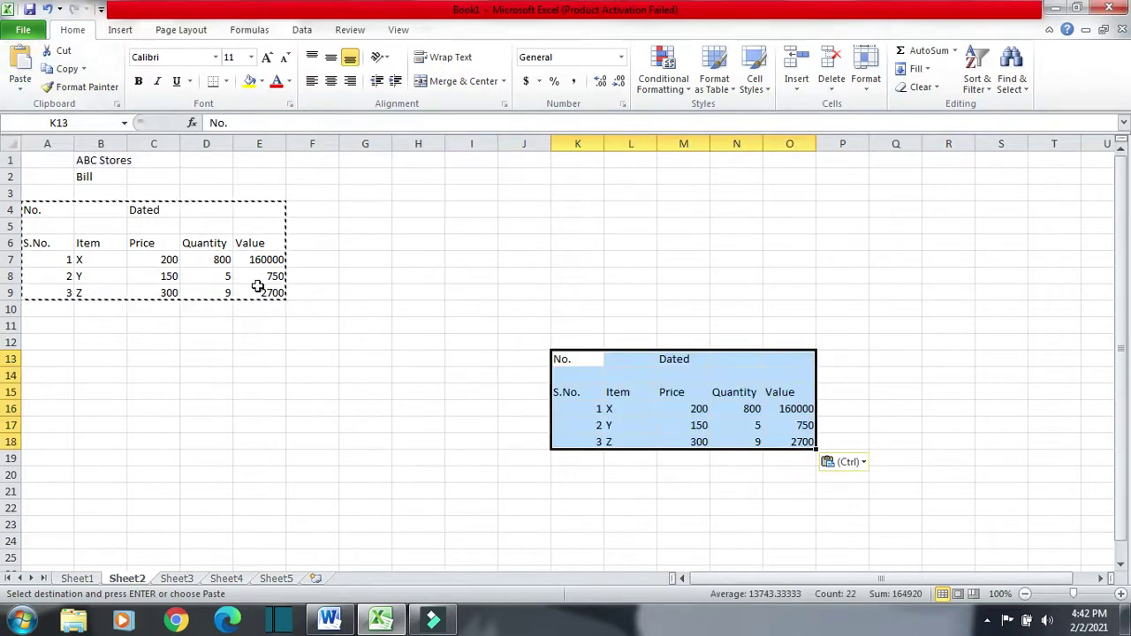
{"action": "left_click", "coordinate": [139, 273]}
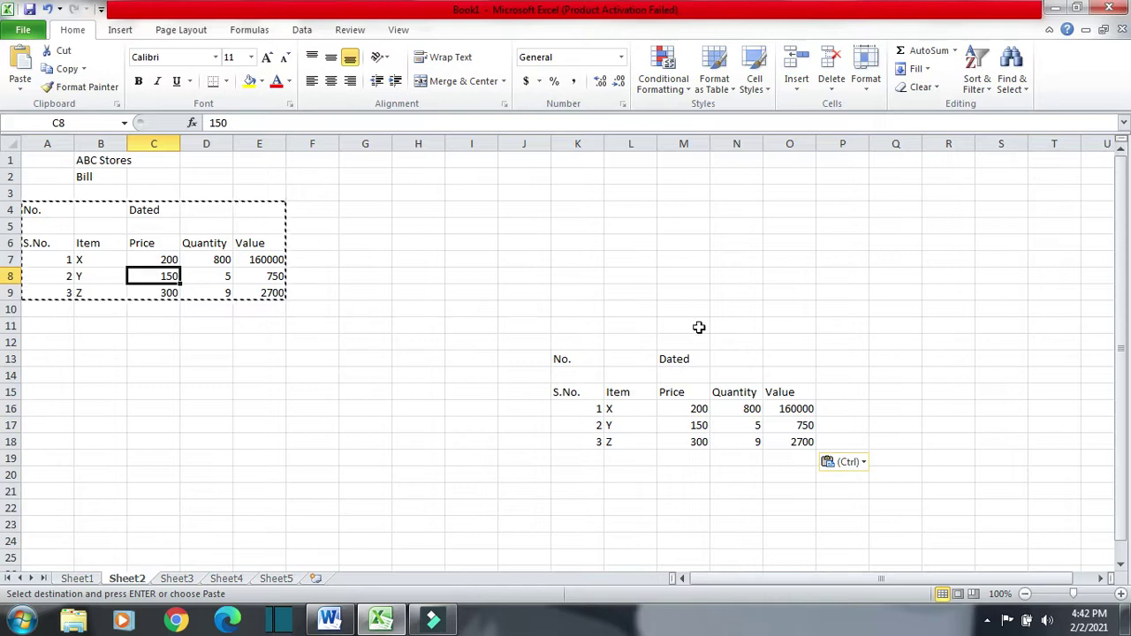
{"action": "left_click_drag", "start_coordinate": [560, 361], "coordinate": [859, 439]}
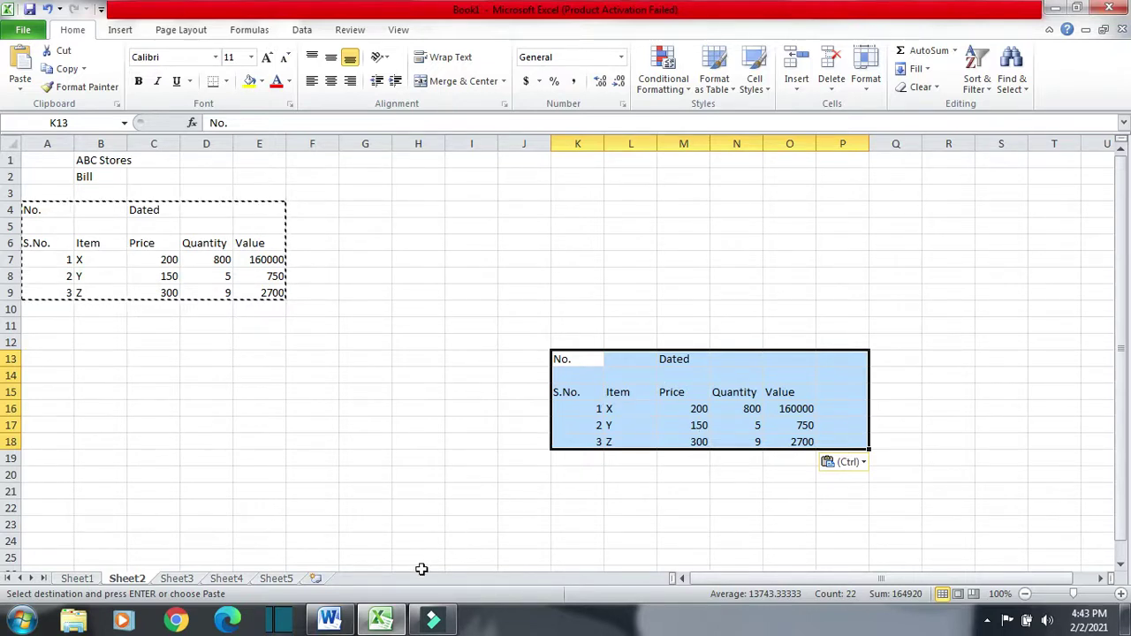
- In the Word notes, highlight "How to copy data from one location to another?", the "Moving data" heading, and "In move,"
{"action": "left_click", "coordinate": [389, 623]}
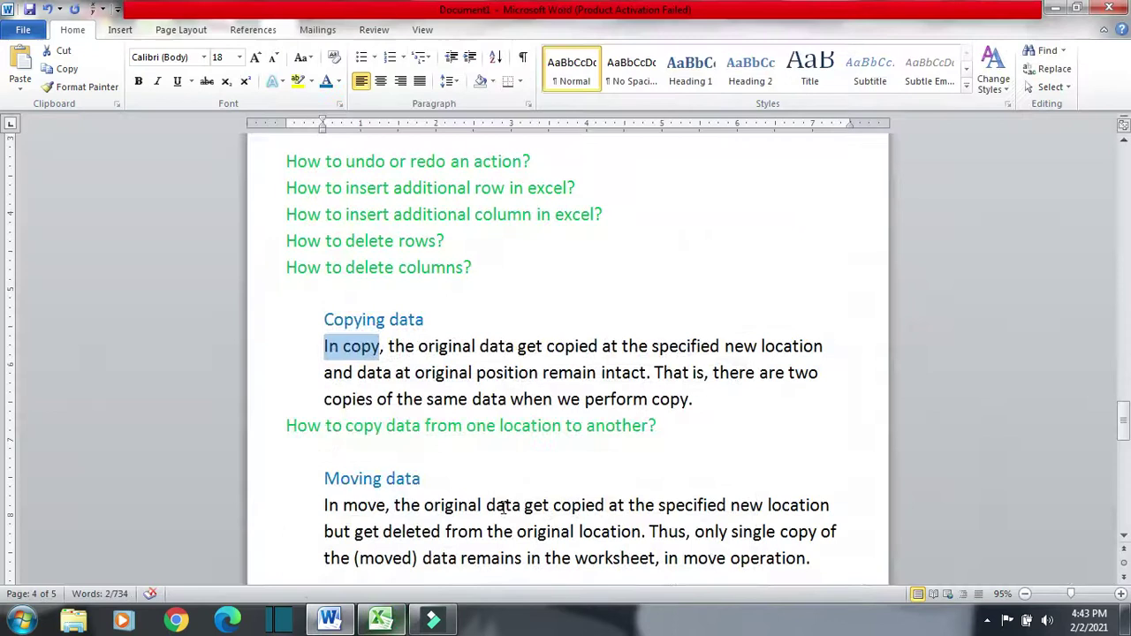
{"action": "left_click", "coordinate": [286, 427]}
{"action": "left_click_drag", "start_coordinate": [286, 427], "coordinate": [666, 434]}
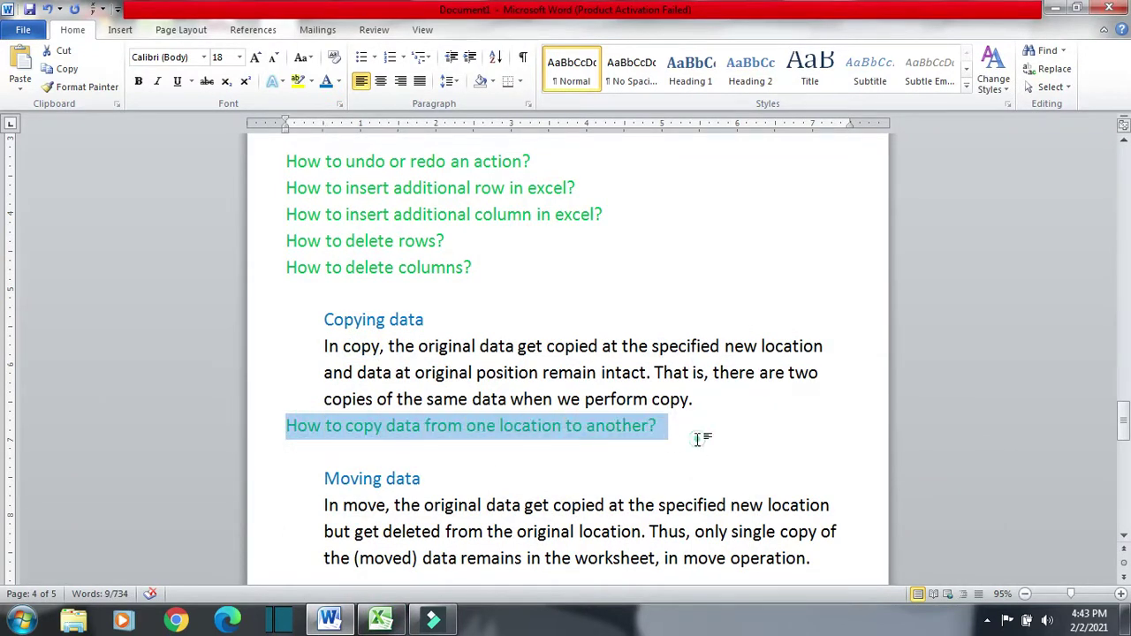
{"action": "left_click", "coordinate": [707, 435]}
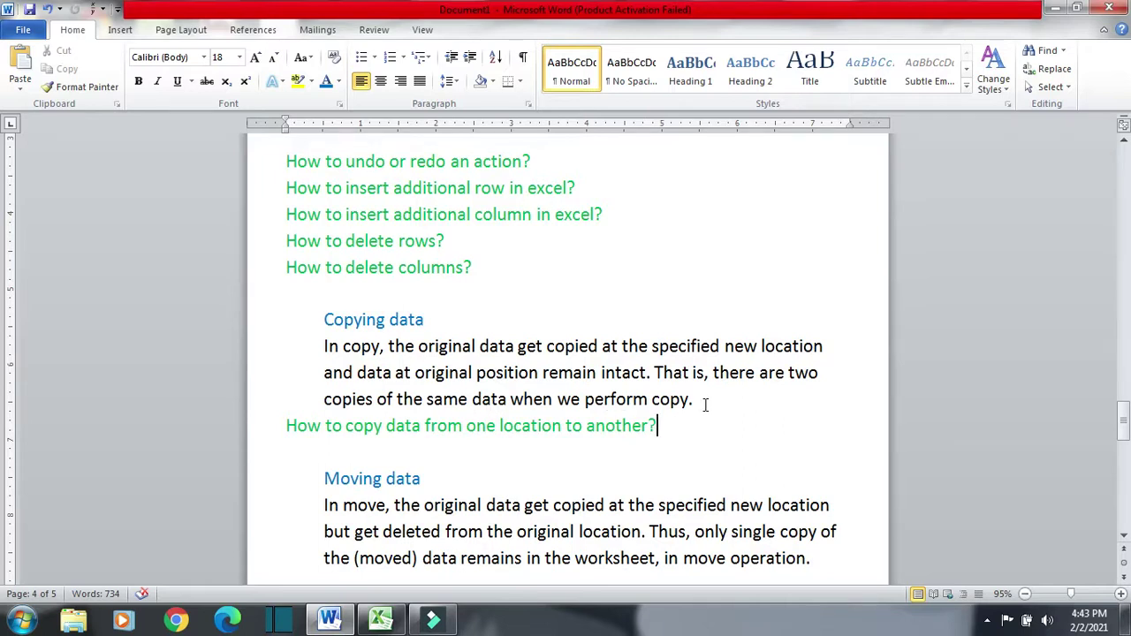
{"action": "scroll", "coordinate": [705, 405], "scroll_direction": "down", "scroll_amount": 2}
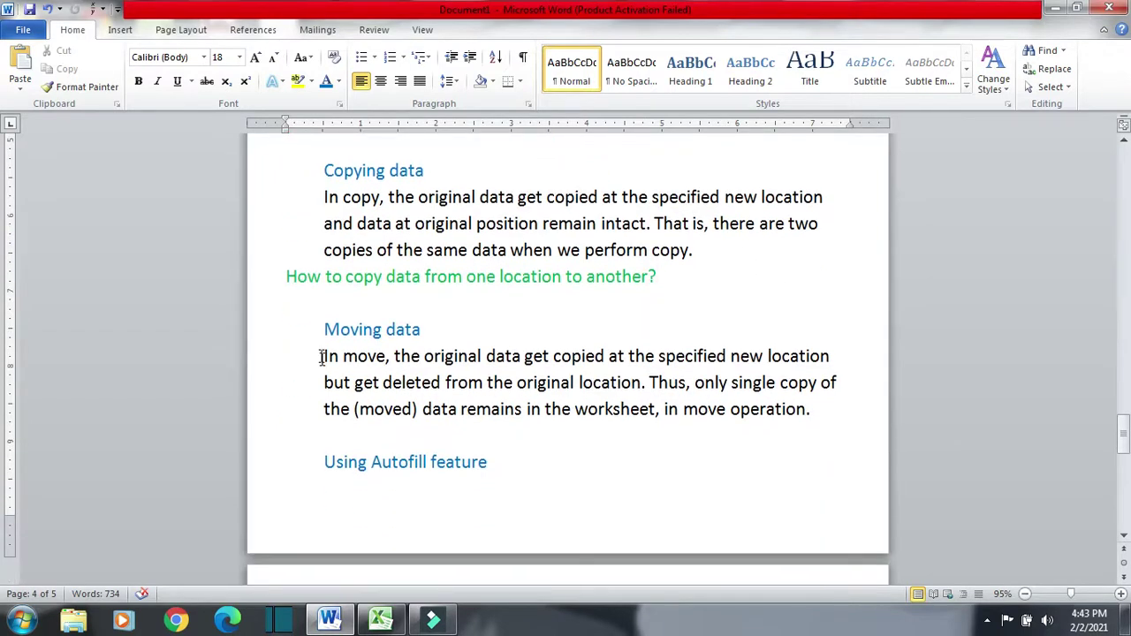
{"action": "left_click_drag", "start_coordinate": [314, 328], "coordinate": [457, 336]}
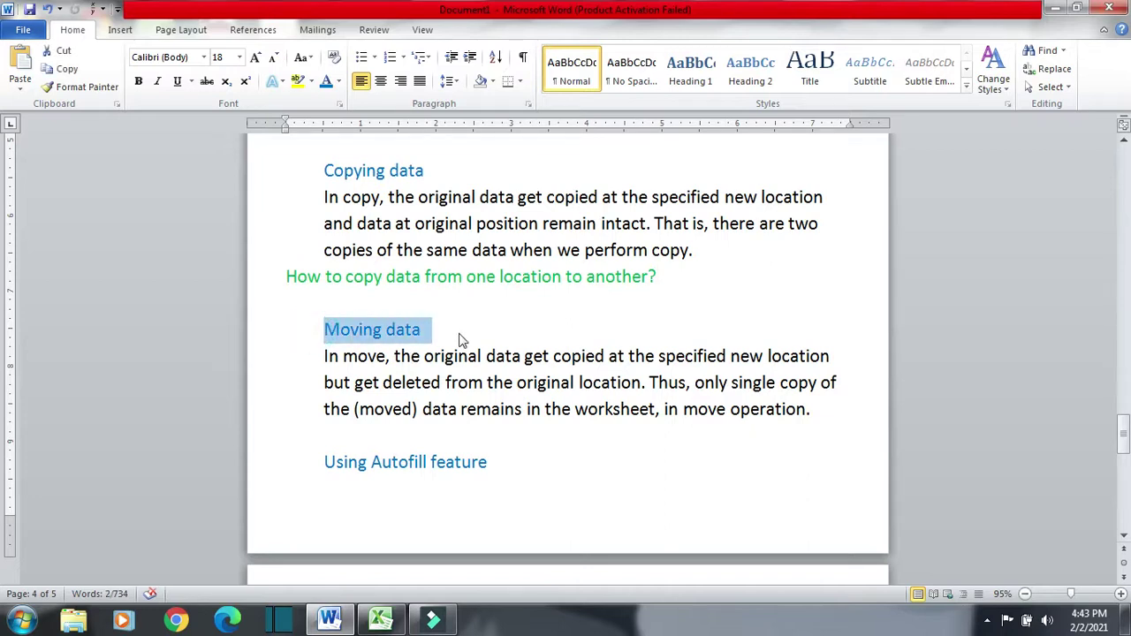
{"action": "left_click_drag", "start_coordinate": [315, 358], "coordinate": [394, 361]}
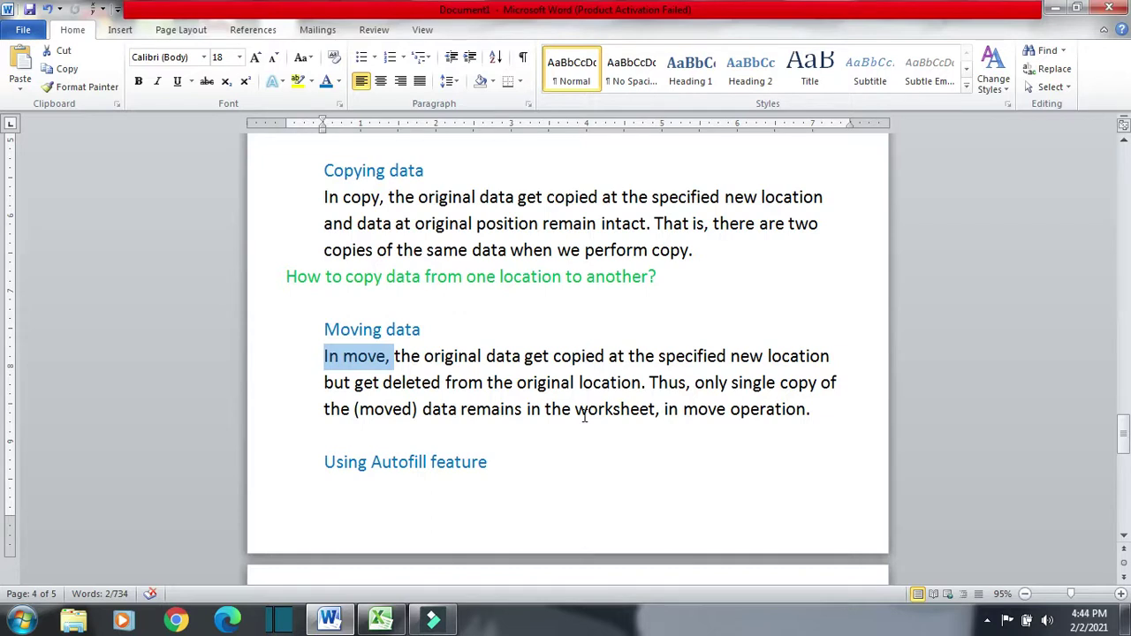
- Return to the Excel workbook, undo the pasted copy of the bill at K13, and select cell H16
{"action": "left_click", "coordinate": [381, 618]}
{"action": "key", "text": "ctrl+z"}
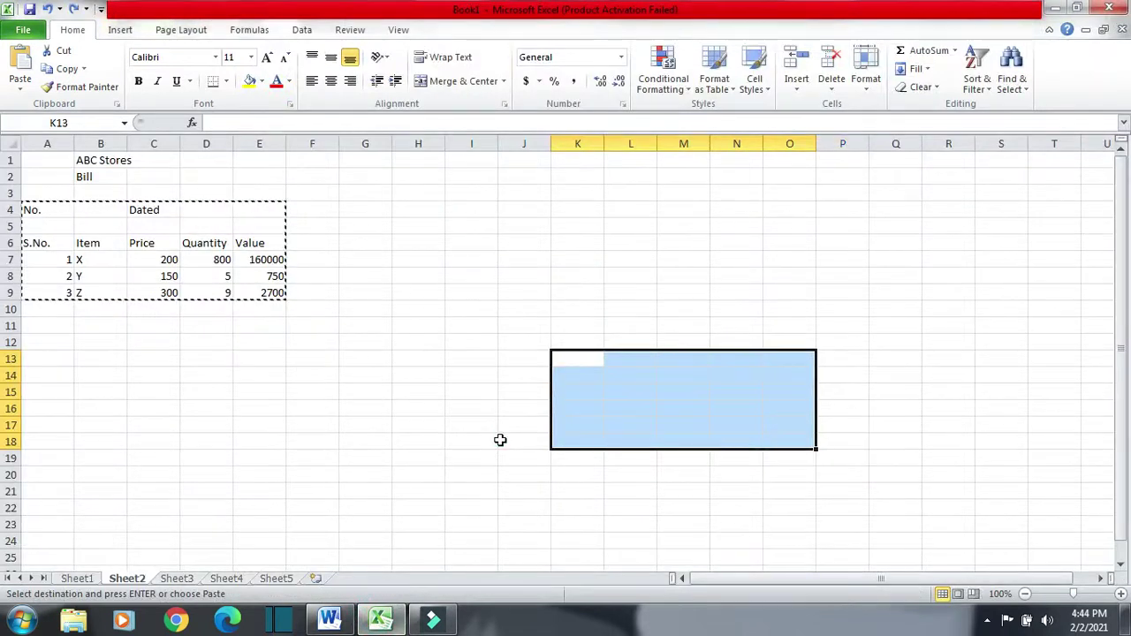
{"action": "left_click", "coordinate": [417, 408]}
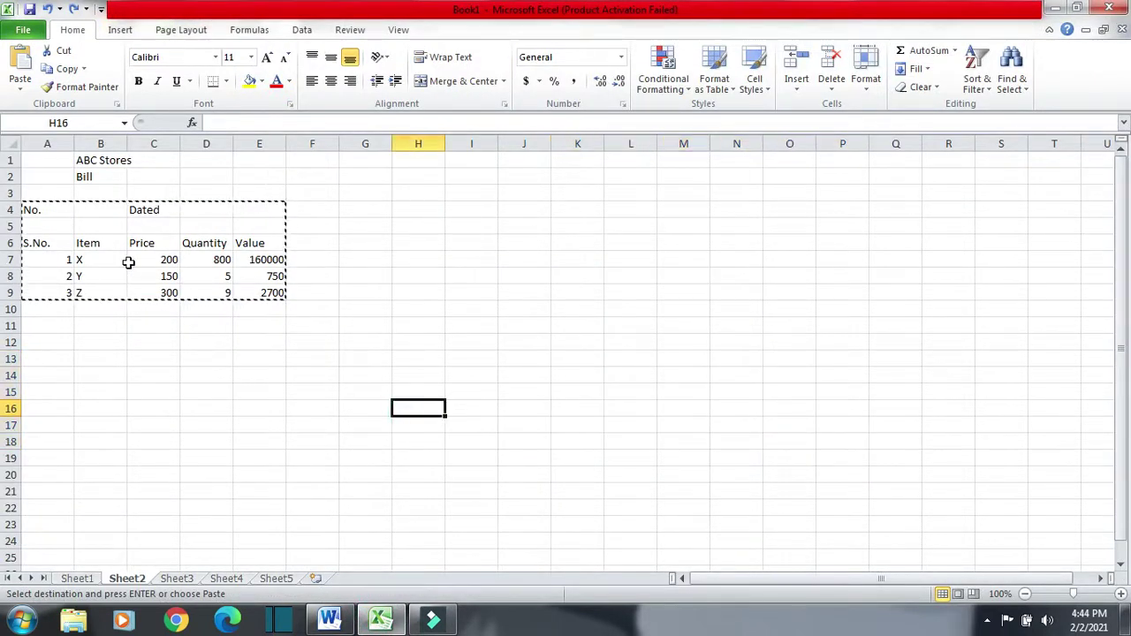
- Move the bill range A4:E9 to cell M13 by cutting and pasting it, and switch back to the Word notes
{"action": "left_click_drag", "start_coordinate": [41, 210], "coordinate": [268, 287]}
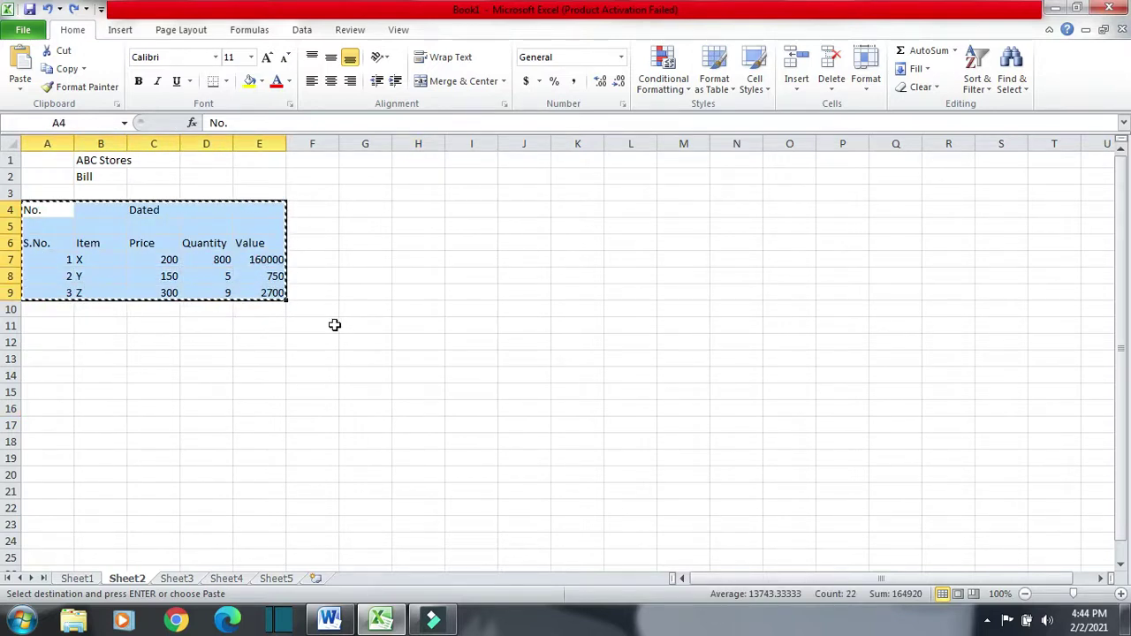
{"action": "left_click", "coordinate": [64, 52]}
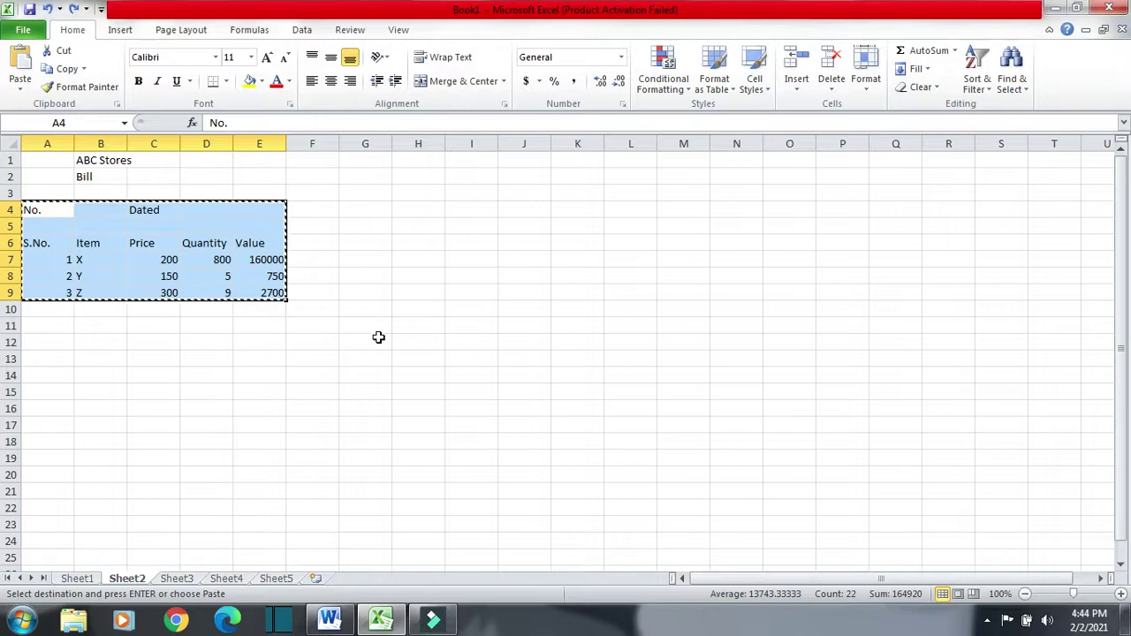
{"action": "left_click", "coordinate": [659, 361]}
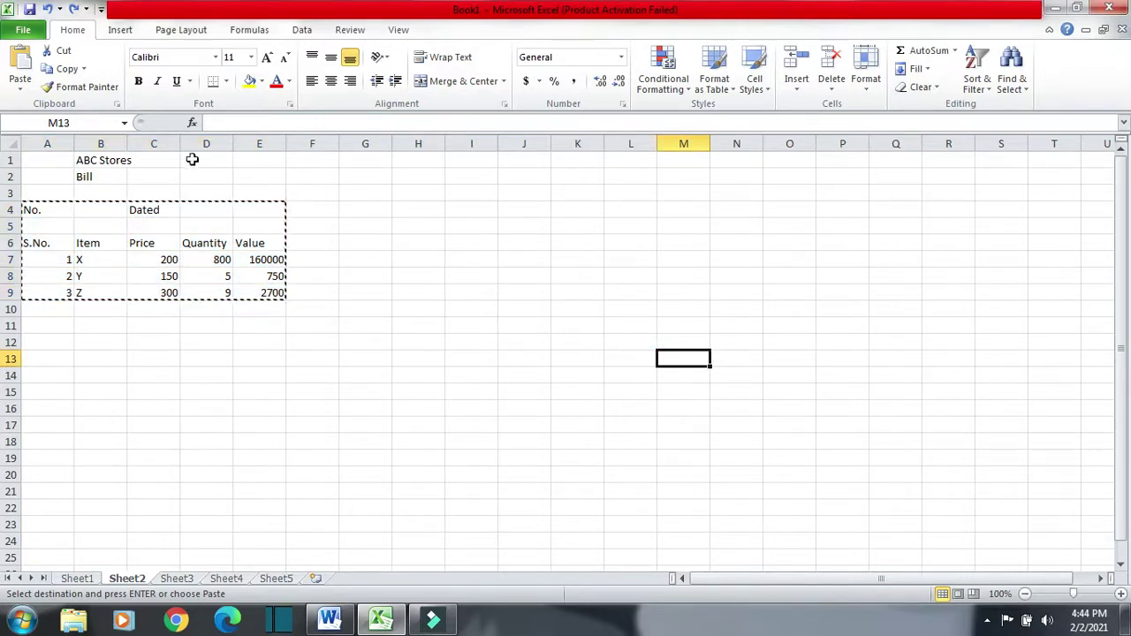
{"action": "left_click", "coordinate": [24, 69]}
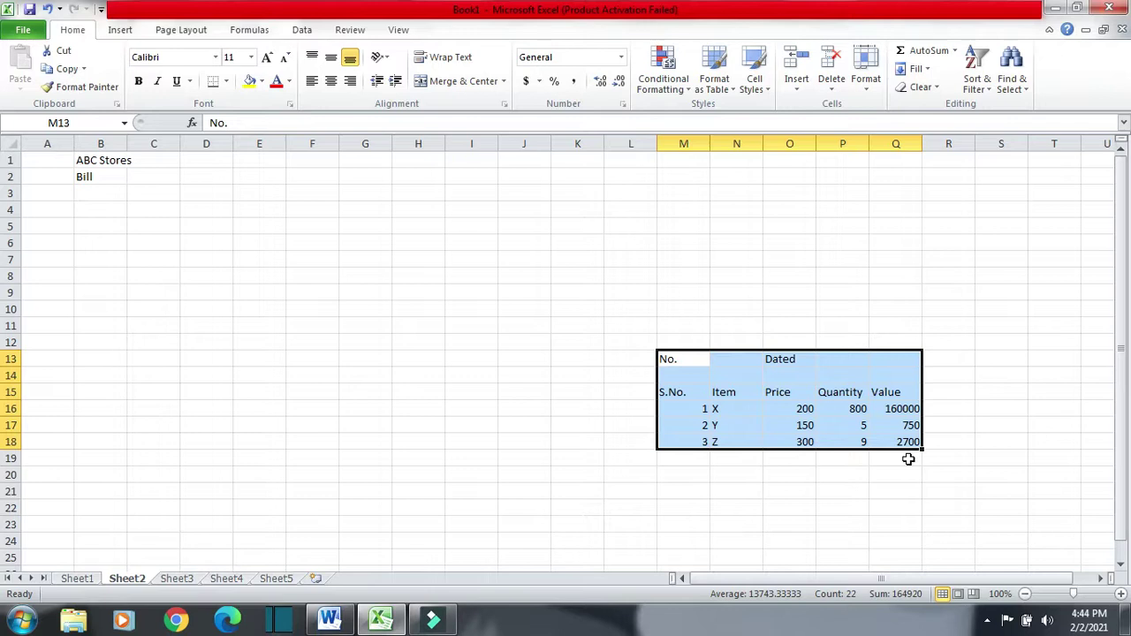
{"action": "key", "text": "alt+Tab"}
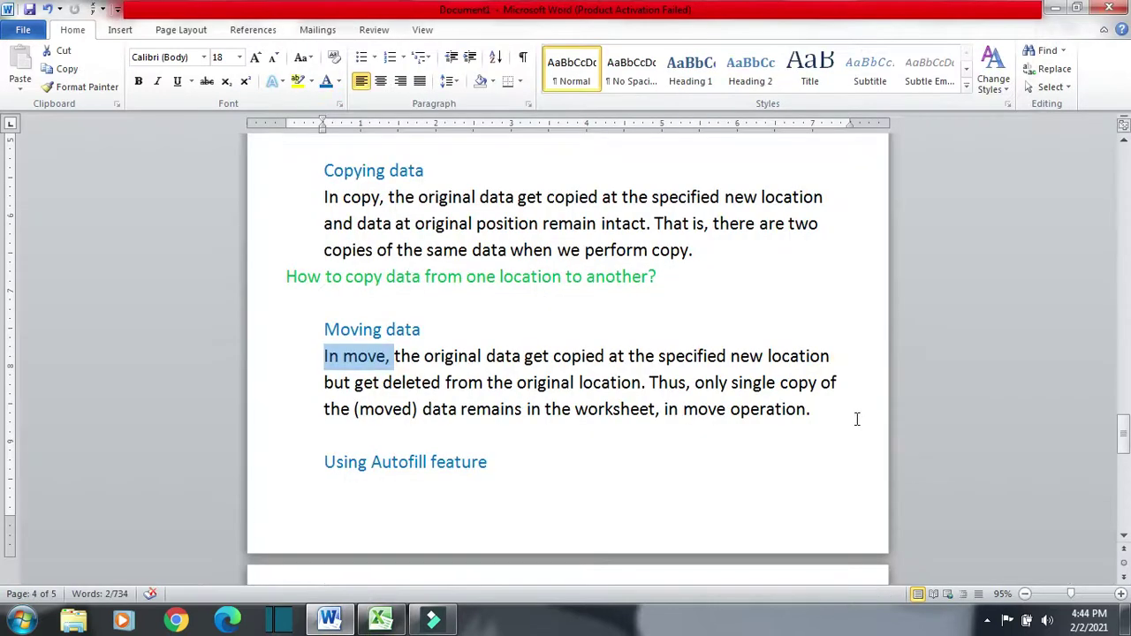
- In the Word notes, highlight the "Using Autofill feature" heading and the sentence explaining how Autofill fills a series
{"action": "left_click", "coordinate": [797, 396]}
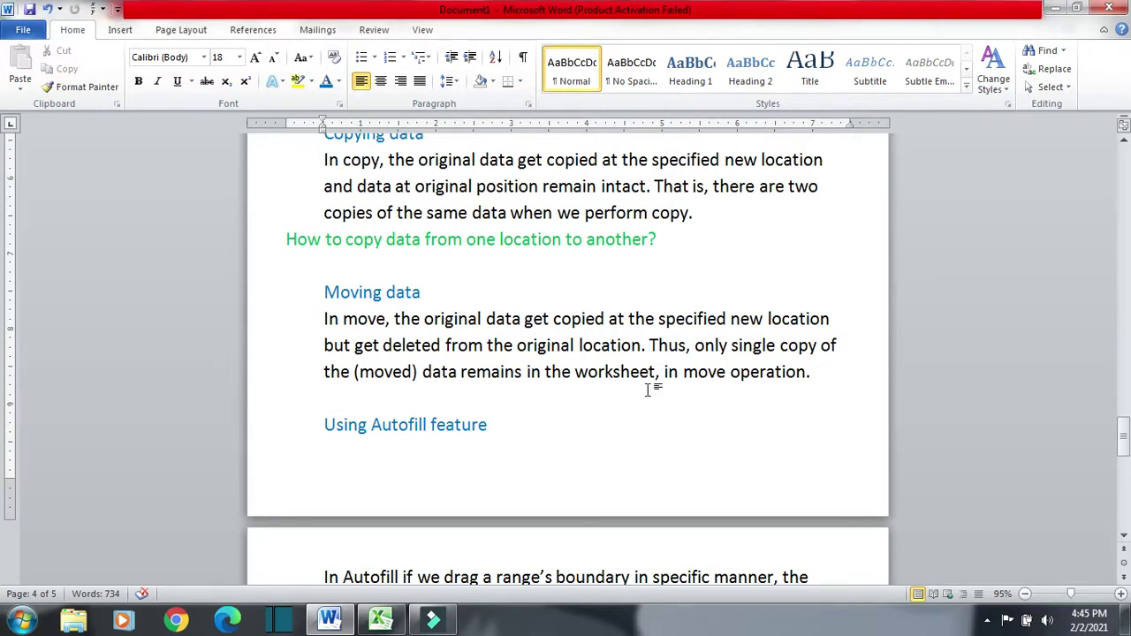
{"action": "left_click", "coordinate": [320, 426]}
{"action": "left_click_drag", "start_coordinate": [320, 426], "coordinate": [510, 432]}
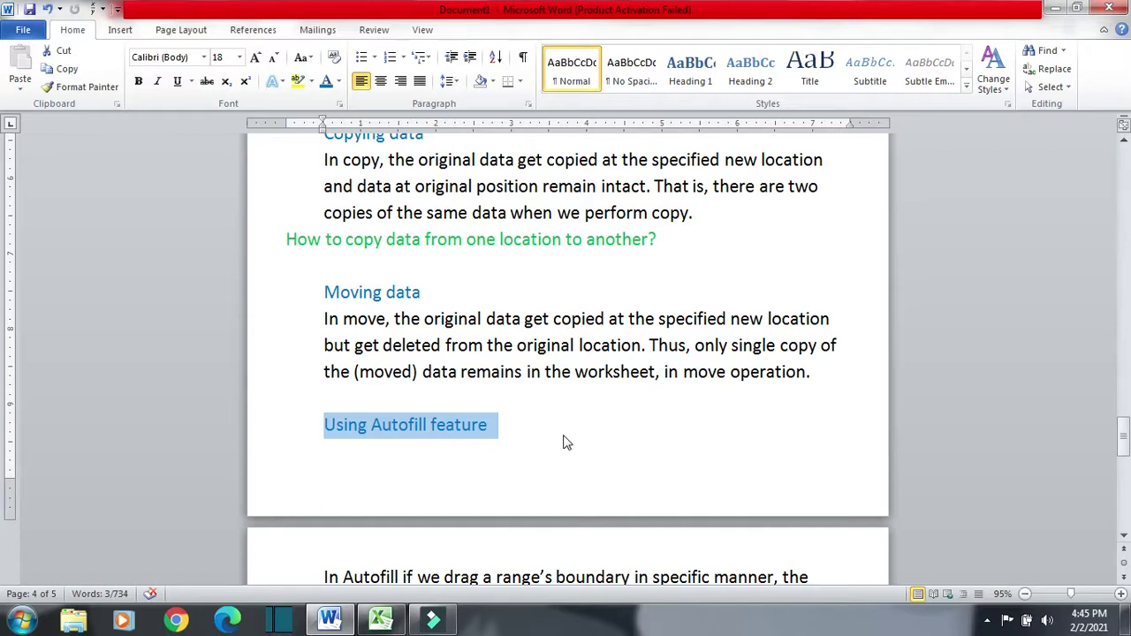
{"action": "scroll", "coordinate": [545, 422], "scroll_direction": "down", "scroll_amount": 3}
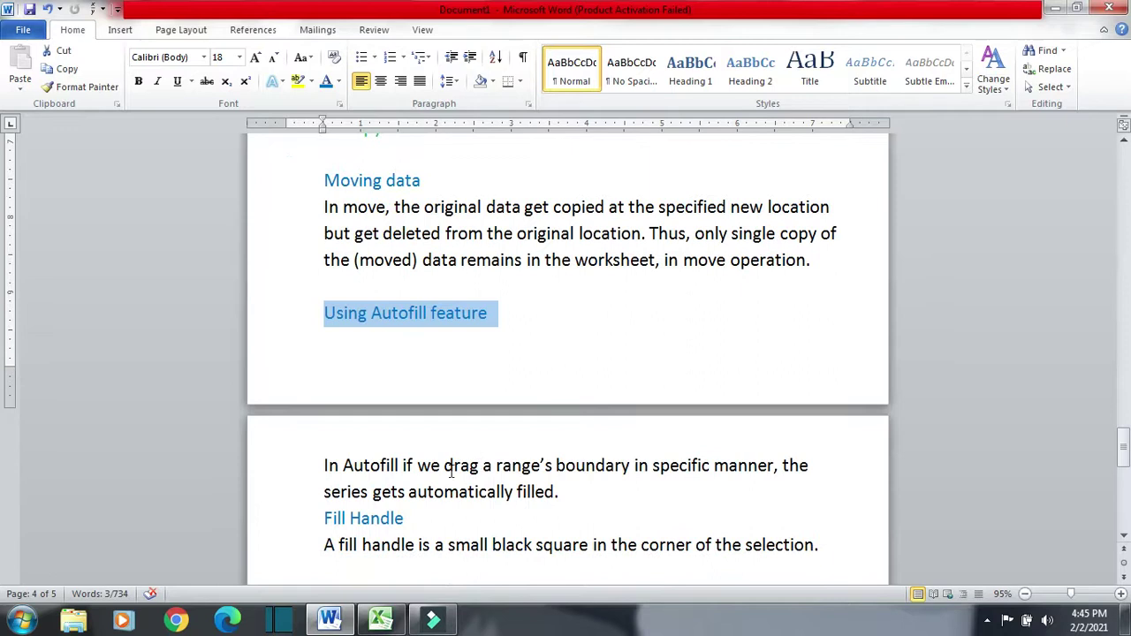
{"action": "left_click_drag", "start_coordinate": [317, 476], "coordinate": [654, 476]}
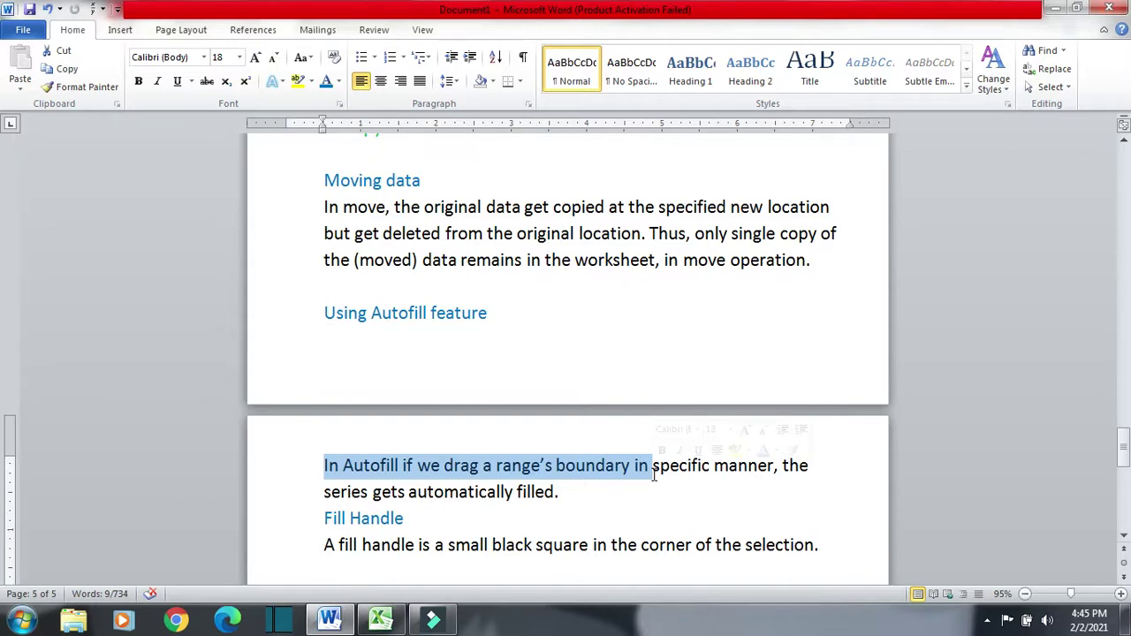
{"action": "left_click_drag", "start_coordinate": [315, 494], "coordinate": [560, 492]}
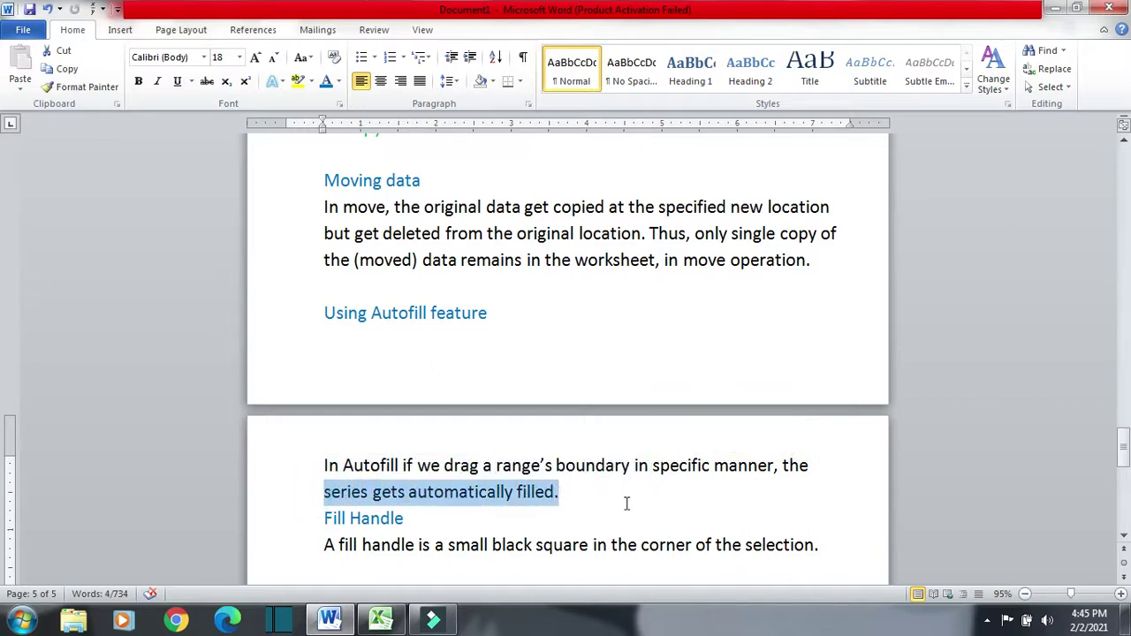
- Switch to the Excel workbook, enter 23 in cell H3, and select that cell
{"action": "mouse_move", "coordinate": [414, 610]}
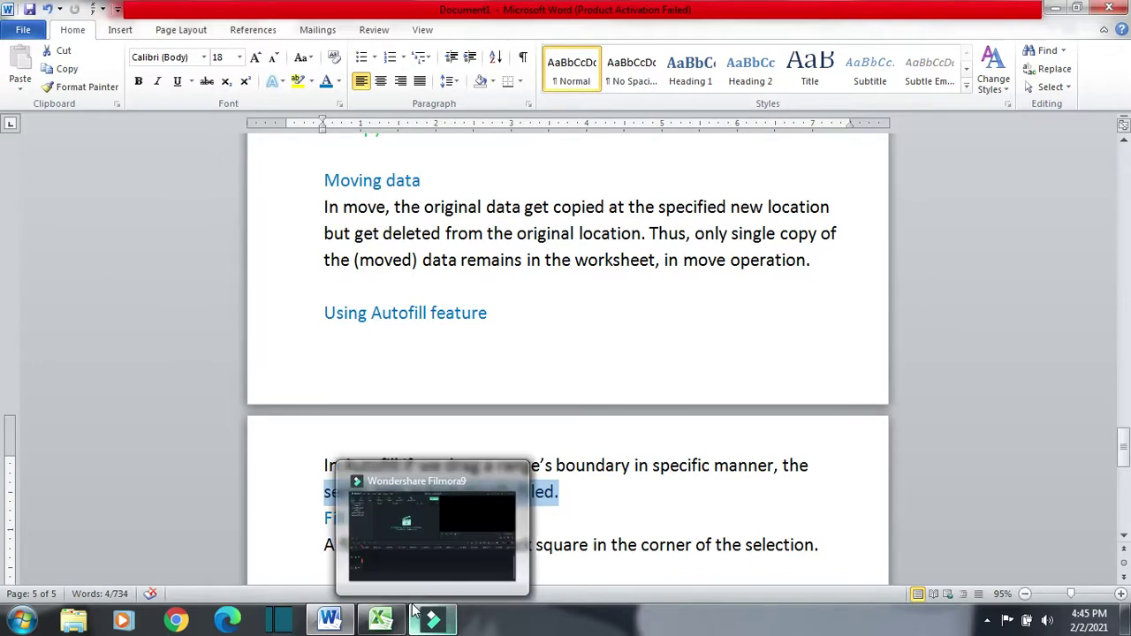
{"action": "left_click", "coordinate": [380, 624]}
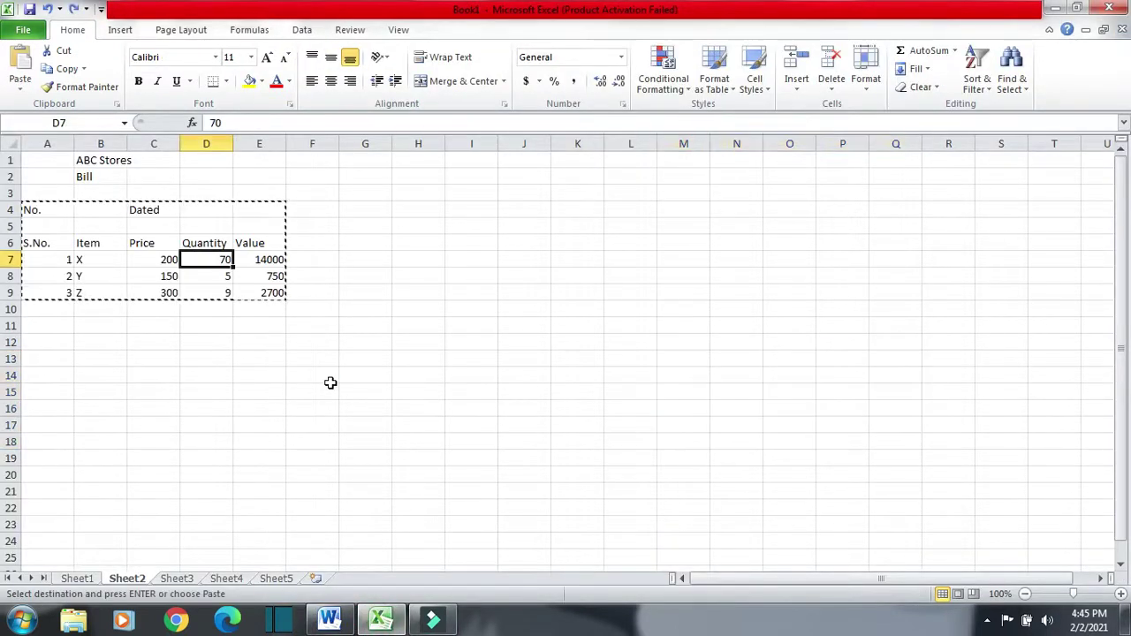
{"action": "left_click", "coordinate": [434, 195]}
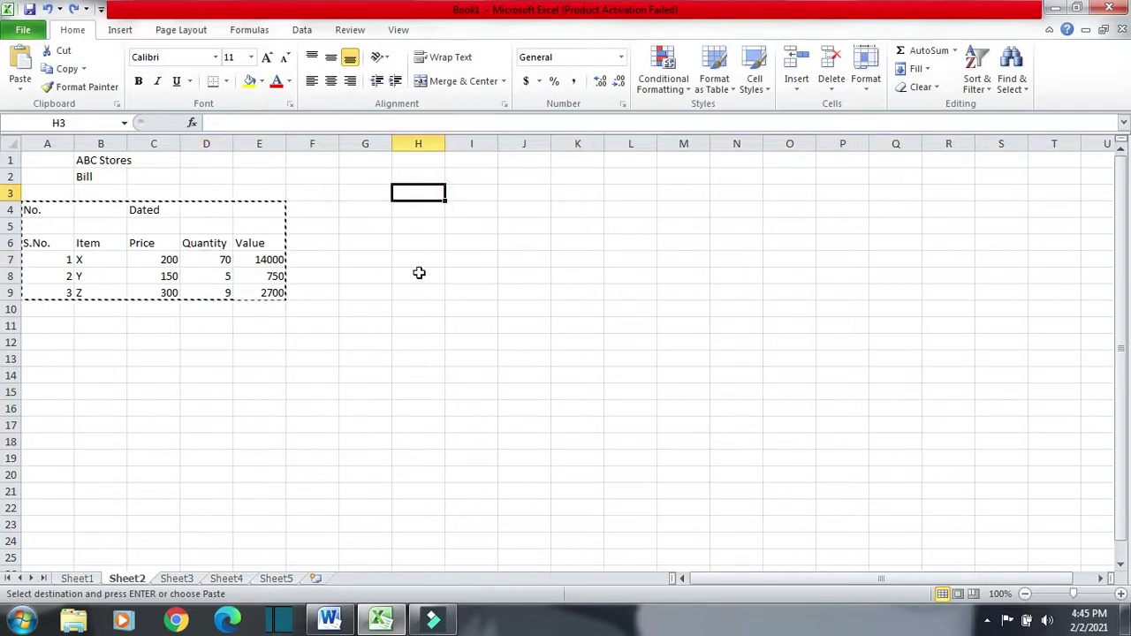
{"action": "type", "text": "23"}
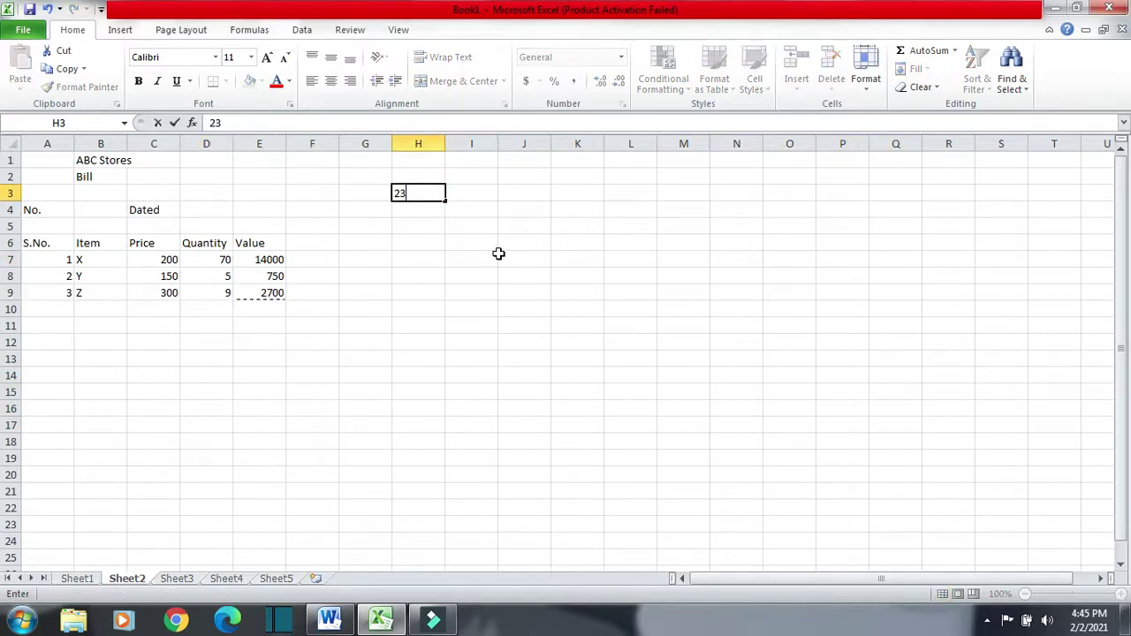
{"action": "key", "text": "Return"}
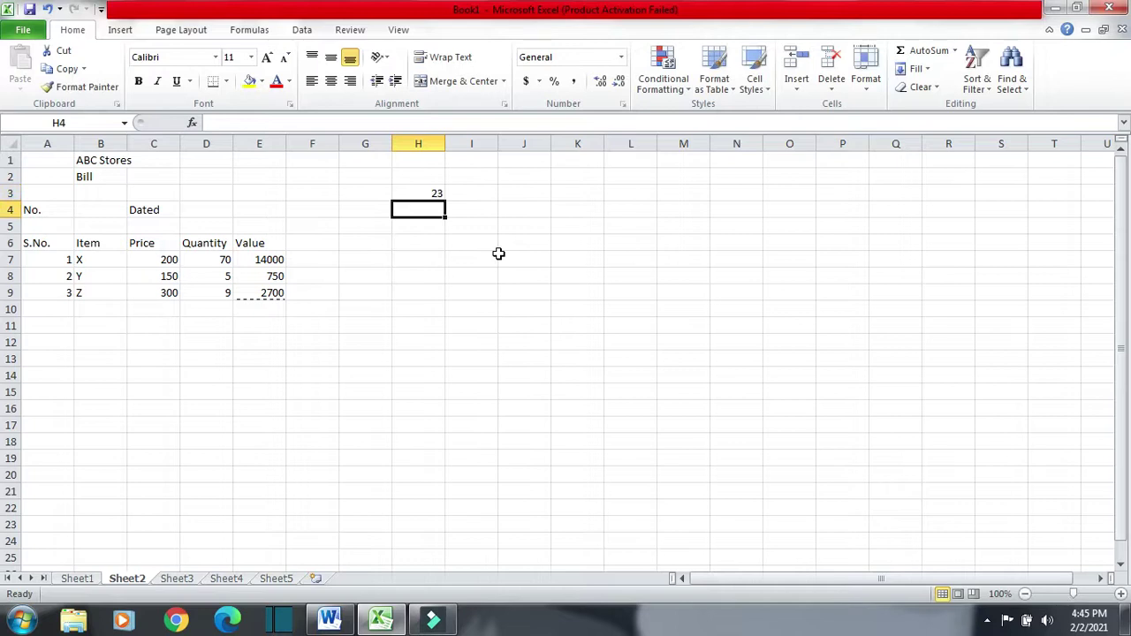
{"action": "left_click", "coordinate": [431, 195]}
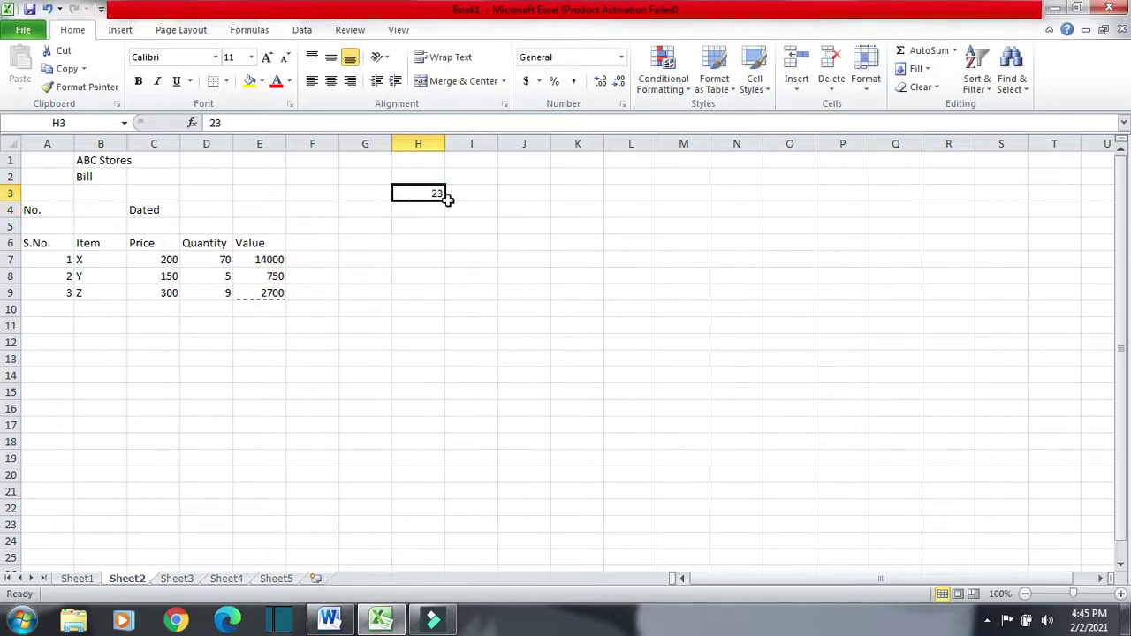
{"action": "left_click", "coordinate": [446, 199]}
- Highlight the fill handle definition in the Word notes, and return to Excel to fill 23 from H3 down to H18
{"action": "left_click", "coordinate": [346, 626]}
{"action": "left_click_drag", "start_coordinate": [325, 546], "coordinate": [814, 552]}
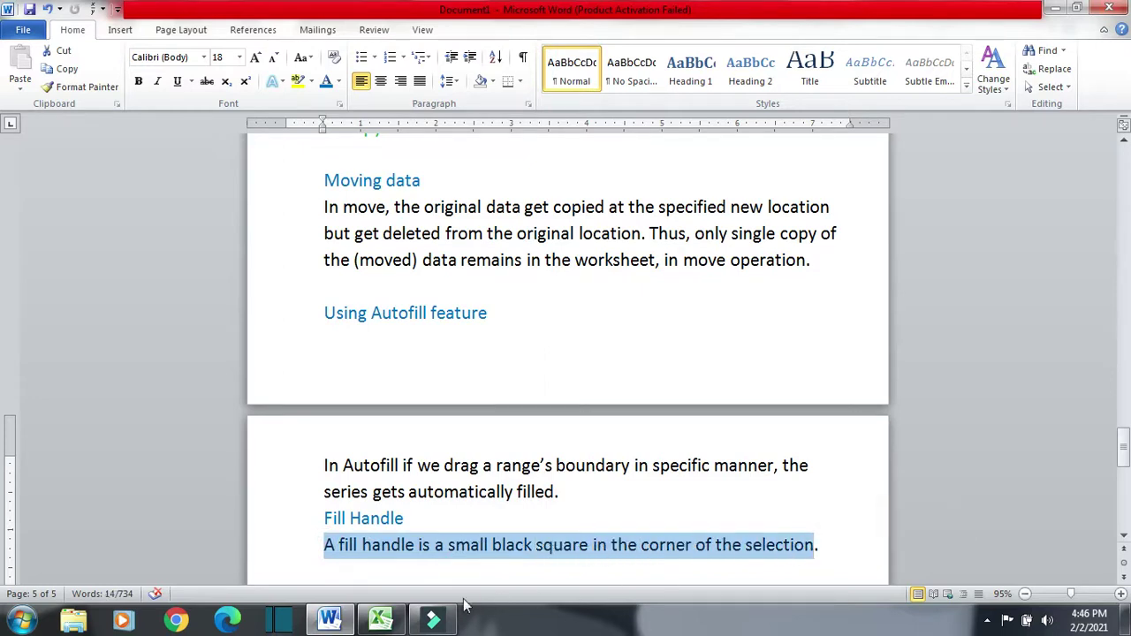
{"action": "left_click", "coordinate": [381, 619]}
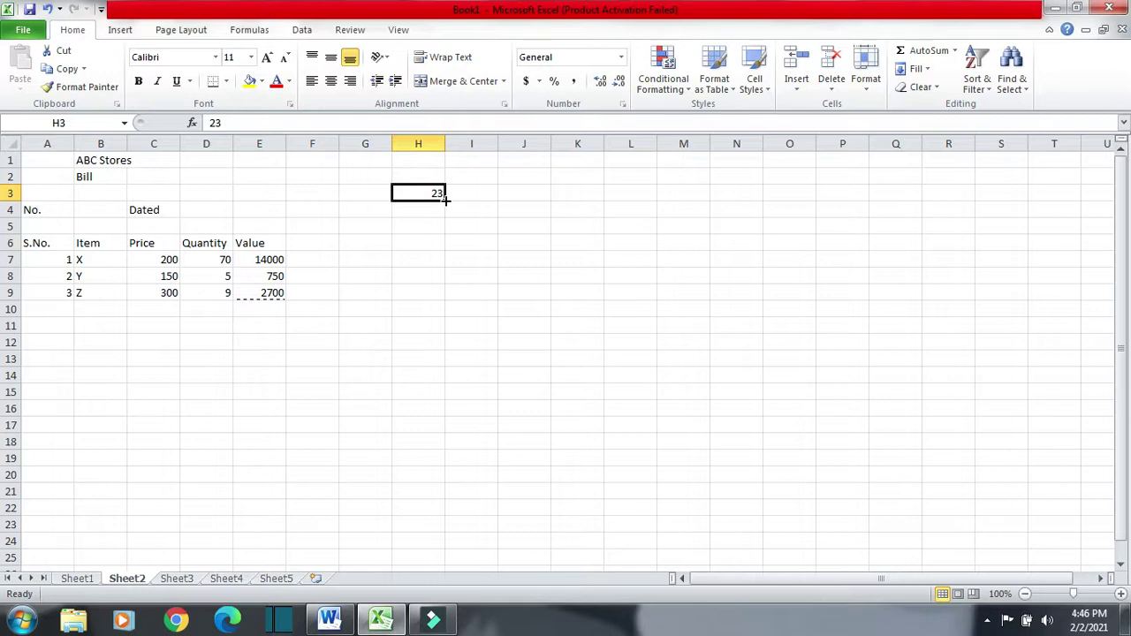
{"action": "left_click_drag", "start_coordinate": [446, 200], "coordinate": [455, 457]}
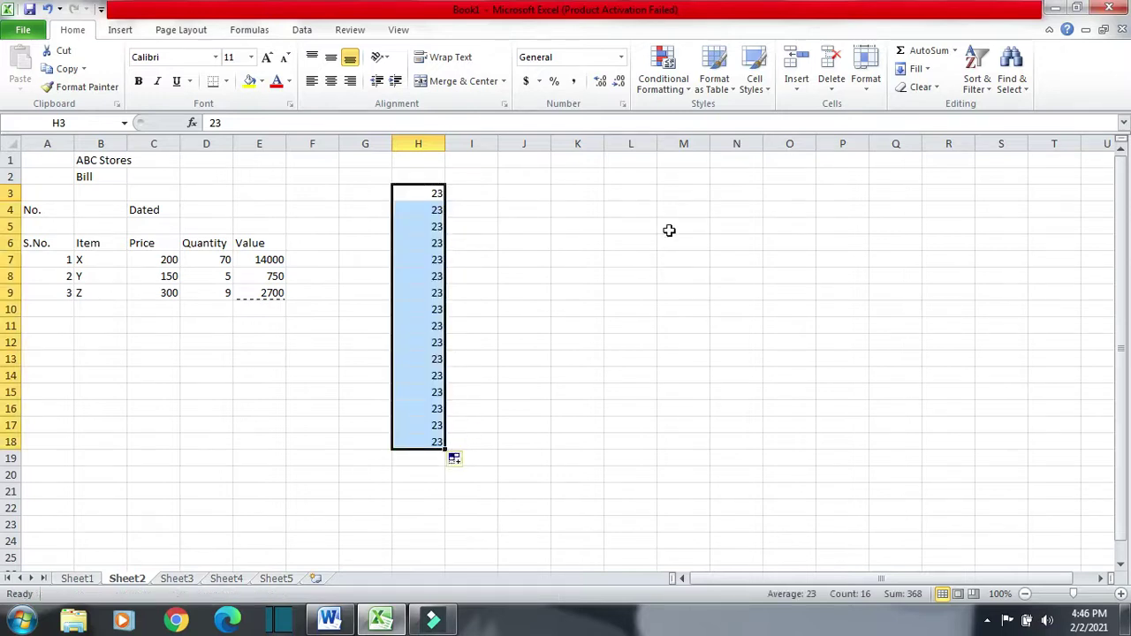
- Enter VII C in cell I3
{"action": "left_click", "coordinate": [469, 195]}
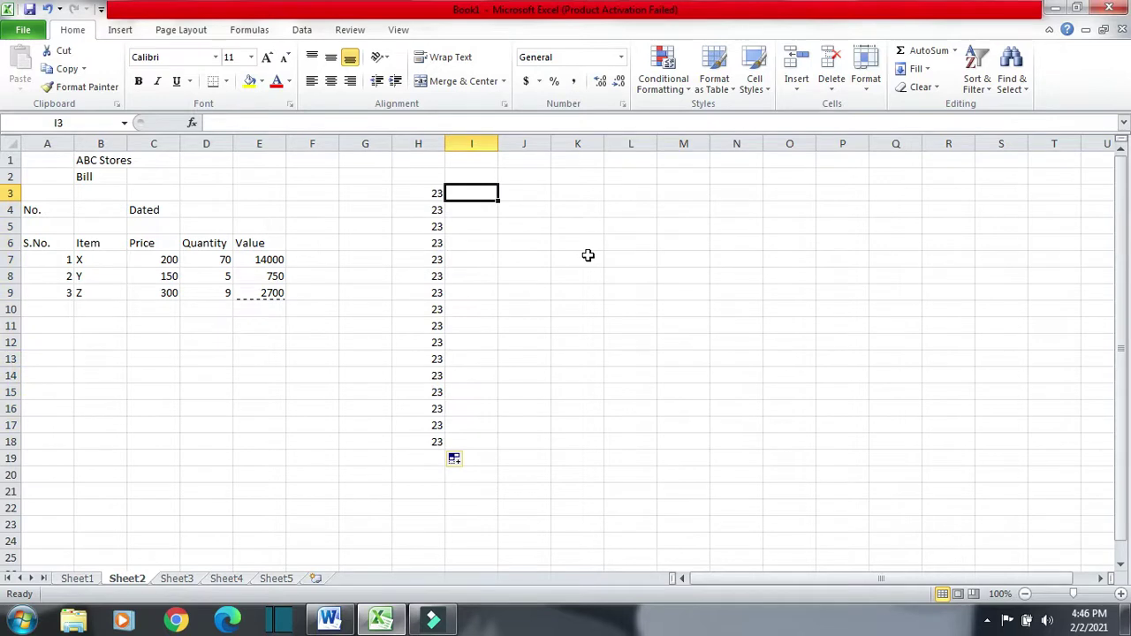
{"action": "type", "text": "VU"}
{"action": "key", "text": "BackSpace"}
{"action": "type", "text": "II C"}
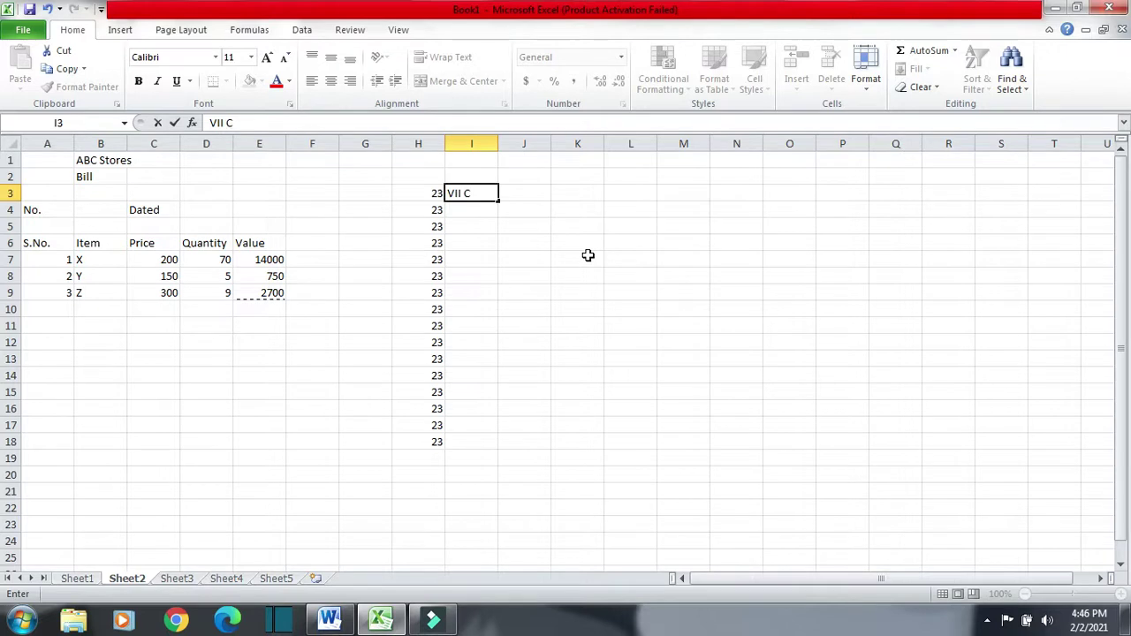
- Enter VII C manually in cell I4 and clear it again
{"action": "left_click", "coordinate": [473, 210]}
{"action": "type", "text": "VII "}
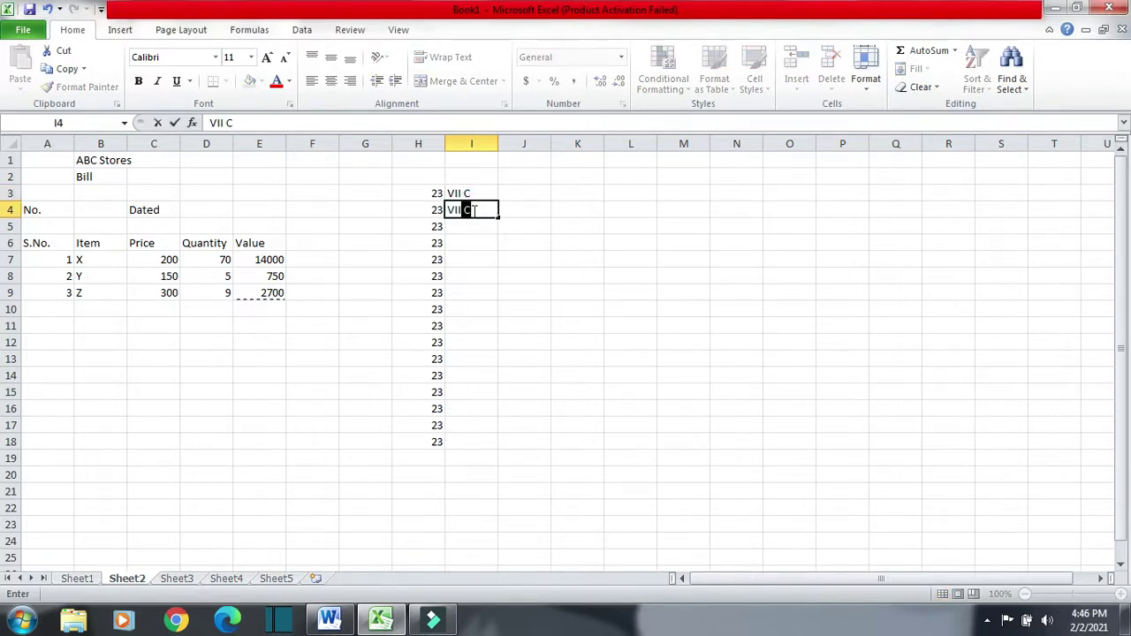
{"action": "type", "text": "C"}
{"action": "key", "text": "Return"}
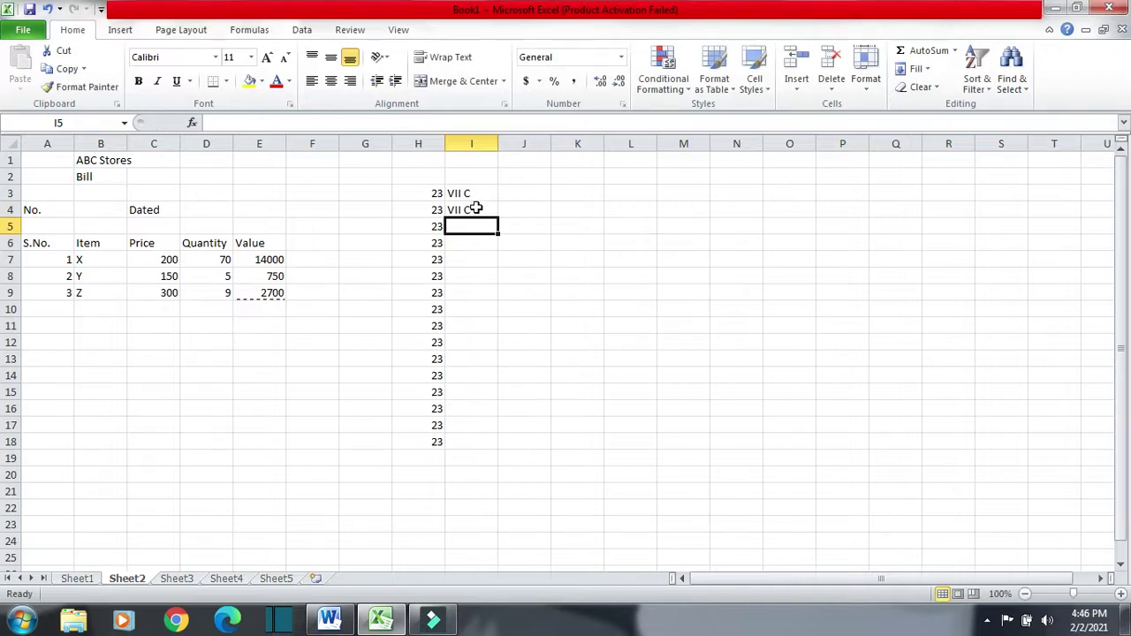
{"action": "left_click", "coordinate": [476, 210]}
{"action": "key", "text": "Delete"}
- Fill the VII C text from I3 down to I18 with the fill handle
{"action": "left_click", "coordinate": [479, 192]}
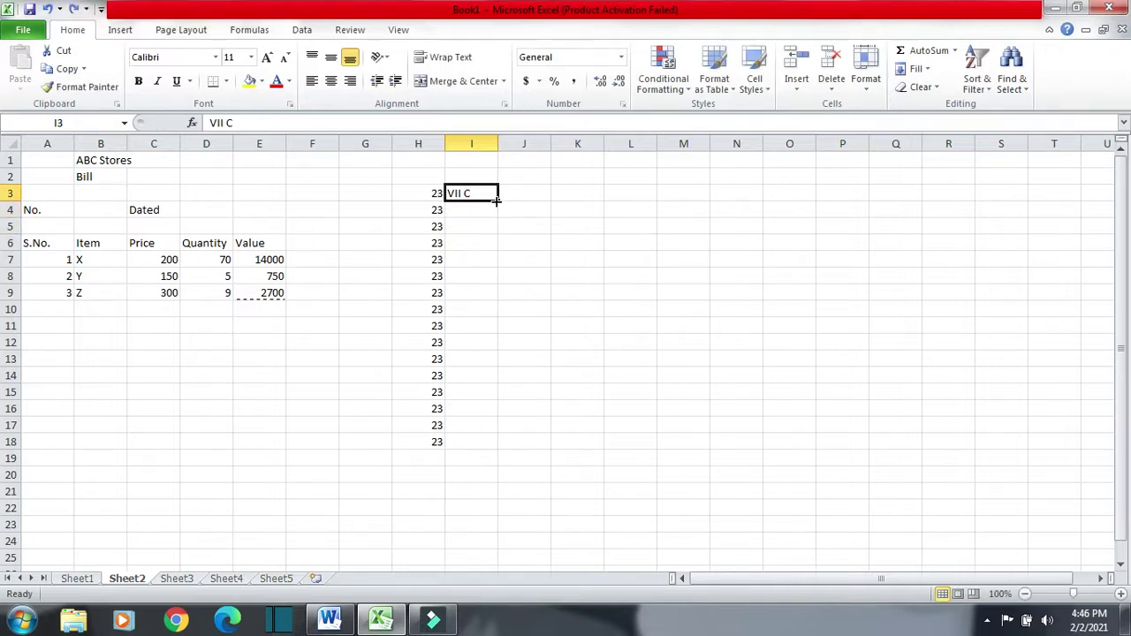
{"action": "left_click_drag", "start_coordinate": [497, 200], "coordinate": [502, 446]}
{"action": "left_click", "coordinate": [546, 241]}
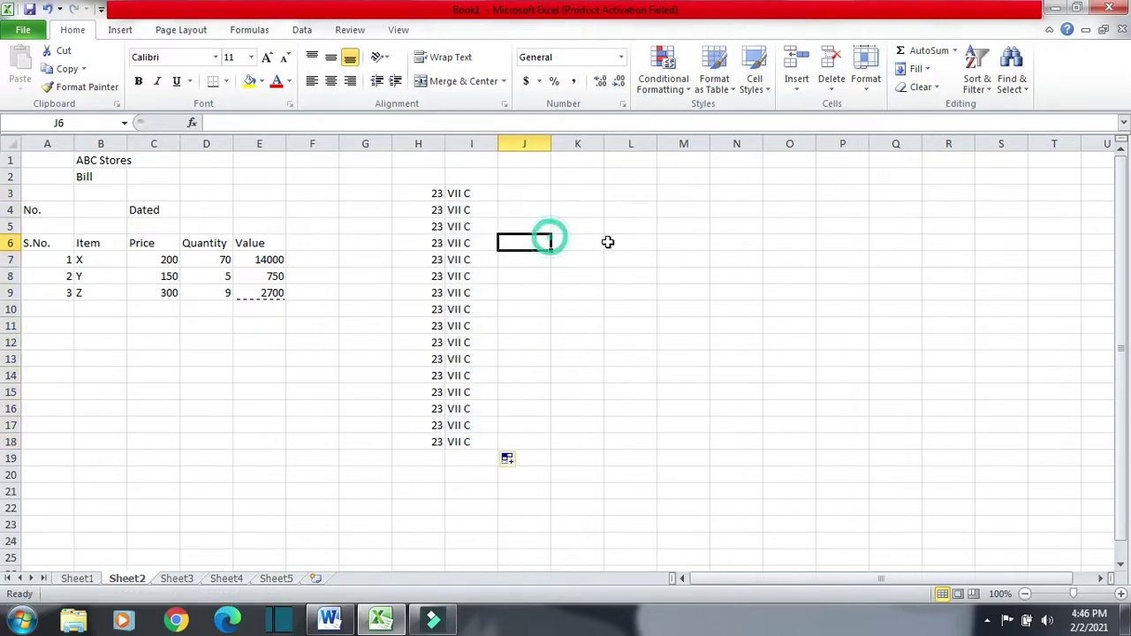
- Switch to the Word notes and highlight the "Filling by dragging fill handle" heading
{"action": "key", "text": "alt+Tab"}
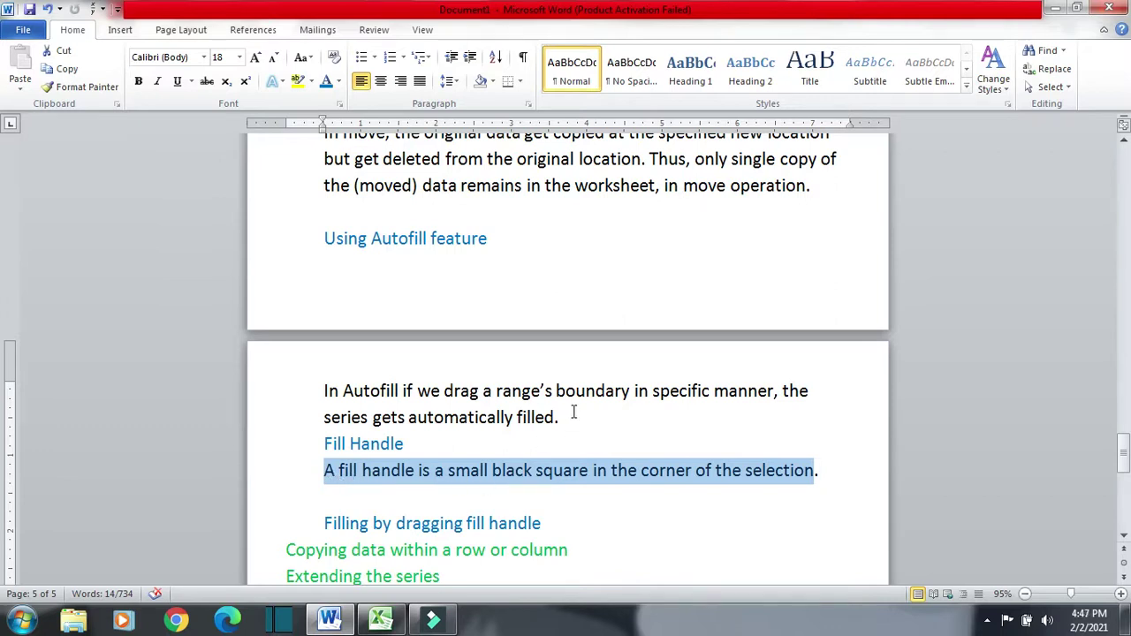
{"action": "scroll", "coordinate": [575, 411], "scroll_direction": "down", "scroll_amount": 1}
{"action": "left_click_drag", "start_coordinate": [324, 486], "coordinate": [541, 487]}
{"action": "scroll", "coordinate": [580, 489], "scroll_direction": "down", "scroll_amount": 3}
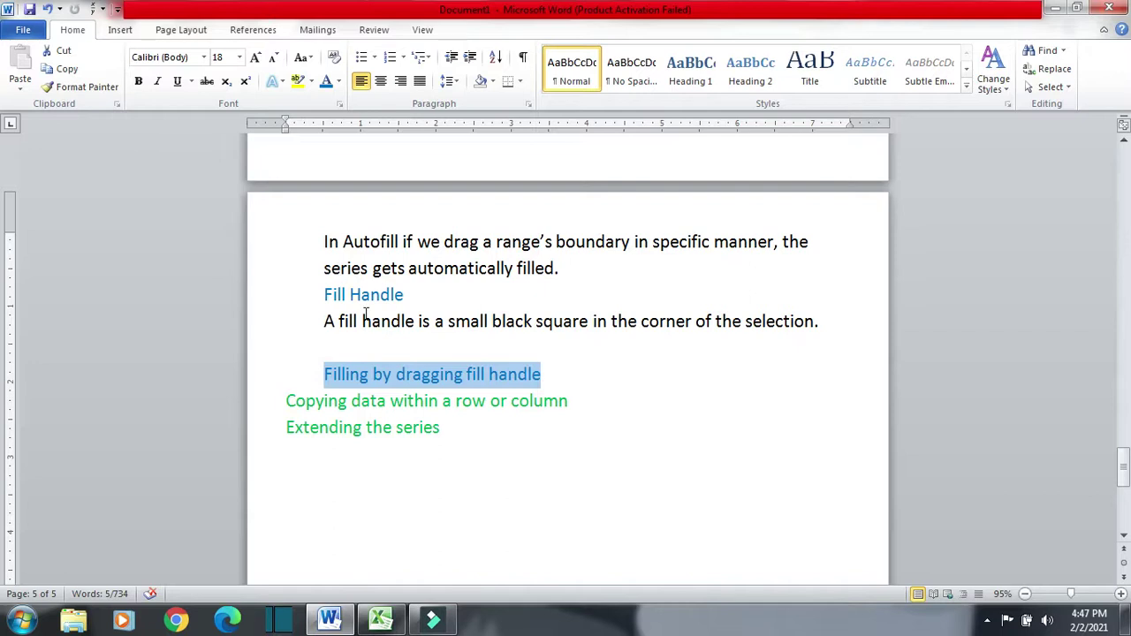
- Return to the Excel workbook and enter the numbers 1 to 6 manually in cells G5 to G10
{"action": "key", "text": "alt+Tab"}
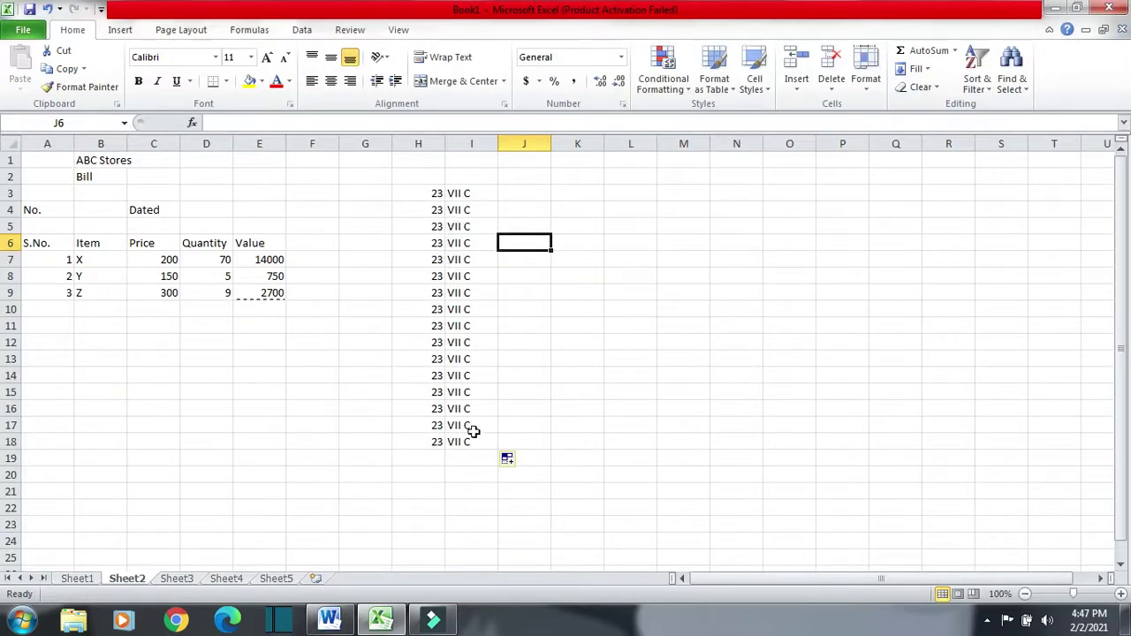
{"action": "left_click", "coordinate": [369, 225]}
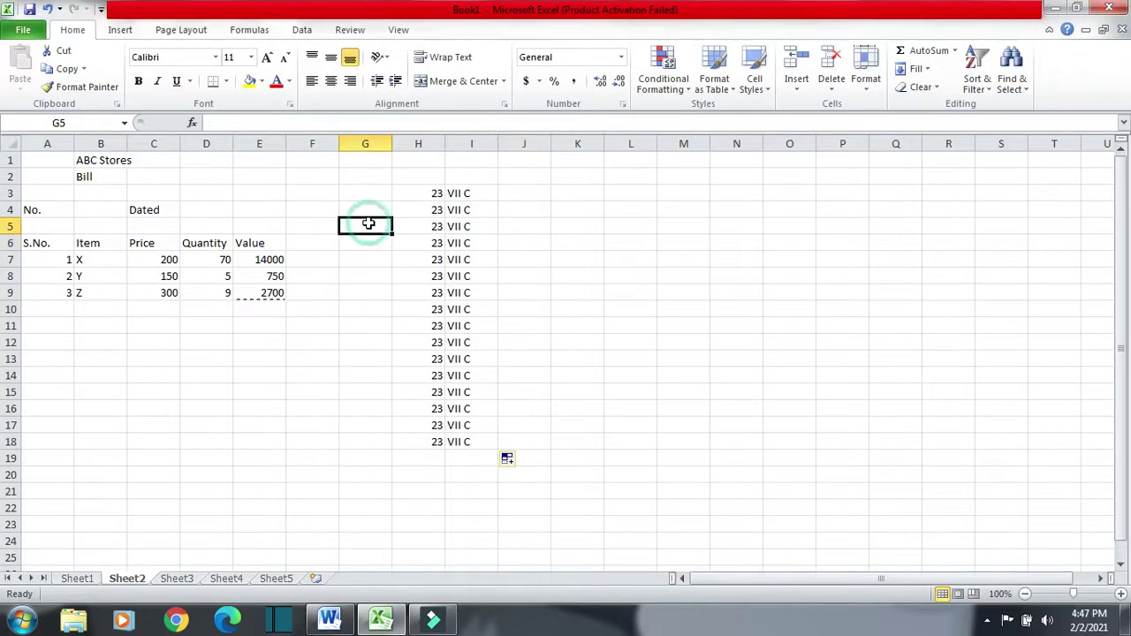
{"action": "type", "text": "1"}
{"action": "key", "text": "Return"}
{"action": "type", "text": "2"}
{"action": "key", "text": "Return"}
{"action": "type", "text": "3"}
{"action": "key", "text": "Return"}
{"action": "type", "text": "4"}
{"action": "key", "text": "Return"}
{"action": "type", "text": "5"}
{"action": "key", "text": "Return"}
{"action": "type", "text": "6"}
{"action": "key", "text": "Return"}
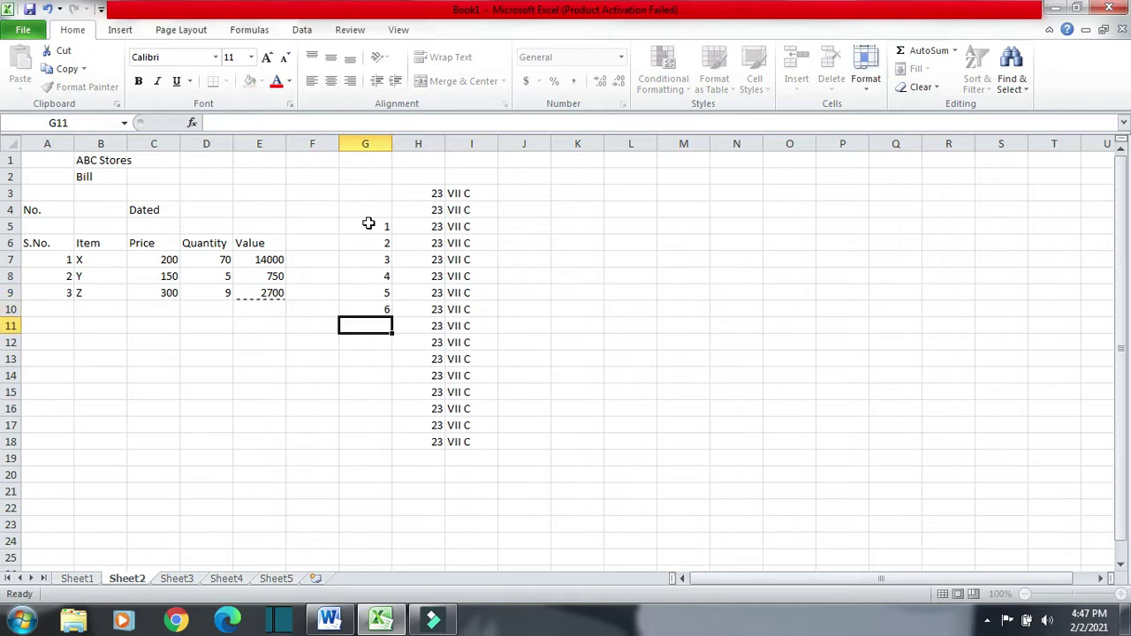
- Clear the manually entered numbers from the range G5:G10
{"action": "key", "text": "Up"}
{"action": "key", "text": "Up"}
{"action": "key", "text": "Up"}
{"action": "key", "text": "Up"}
{"action": "key", "text": "Up"}
{"action": "key", "text": "Up"}
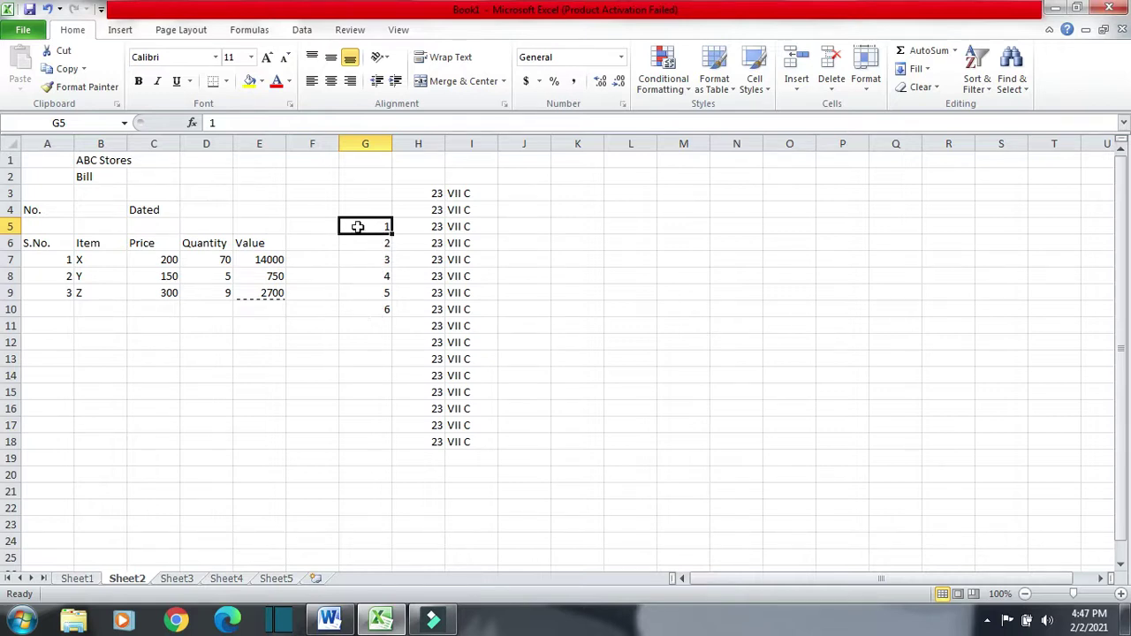
{"action": "left_click_drag", "start_coordinate": [357, 226], "coordinate": [368, 314]}
{"action": "key", "text": "Delete"}
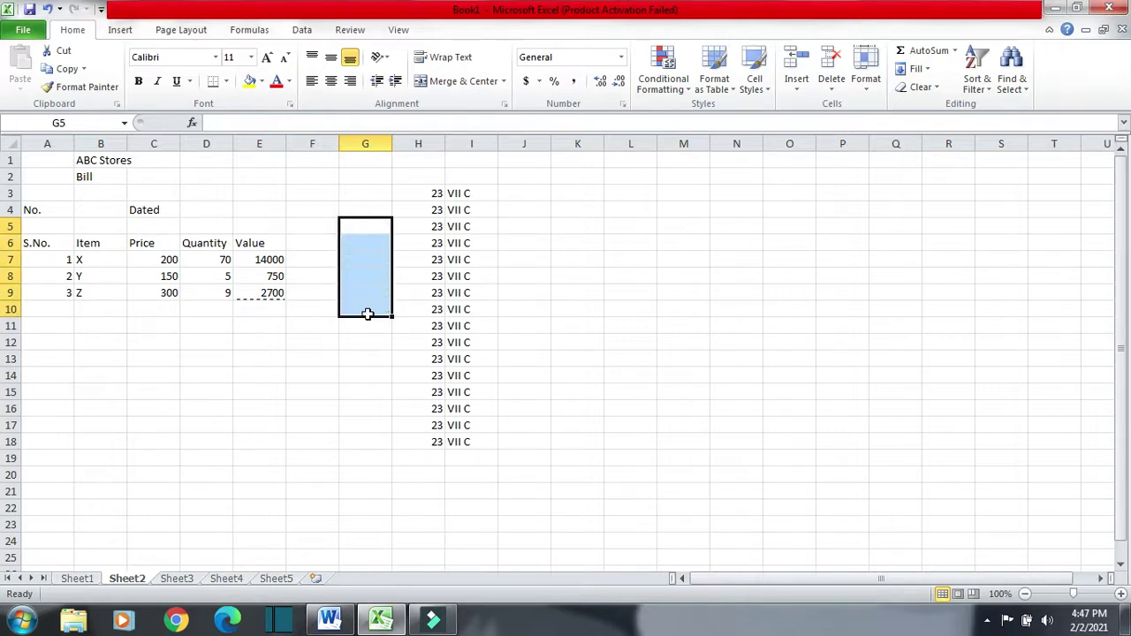
- Highlight "Copying data within a row or column" in the Word notes and return to the Excel workbook
{"action": "key", "text": "alt+Tab"}
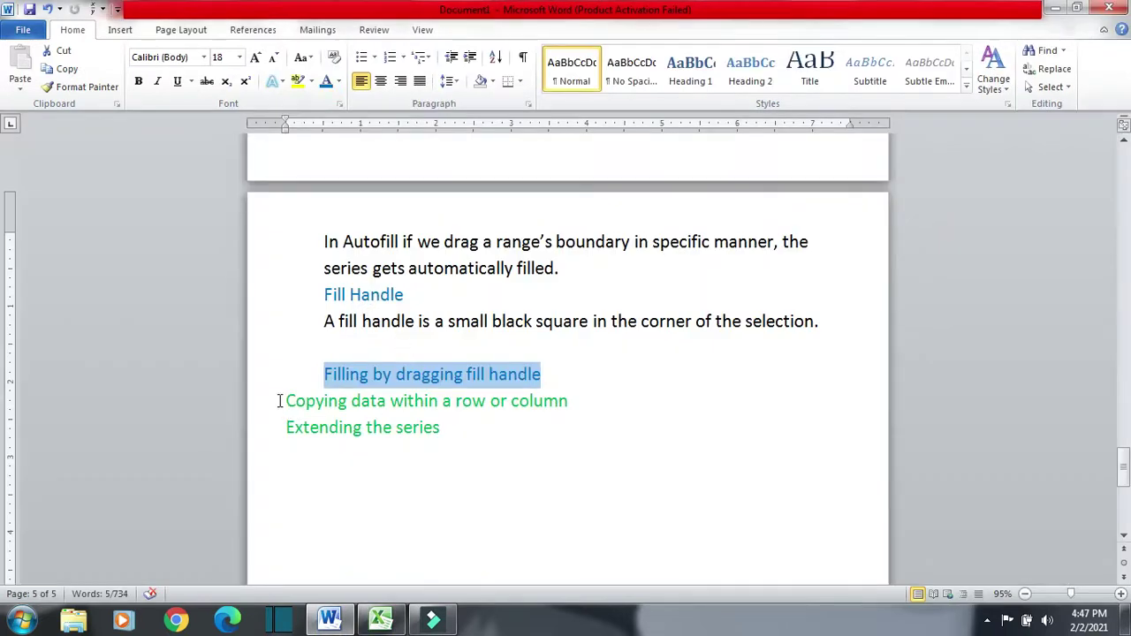
{"action": "left_click_drag", "start_coordinate": [280, 401], "coordinate": [571, 409]}
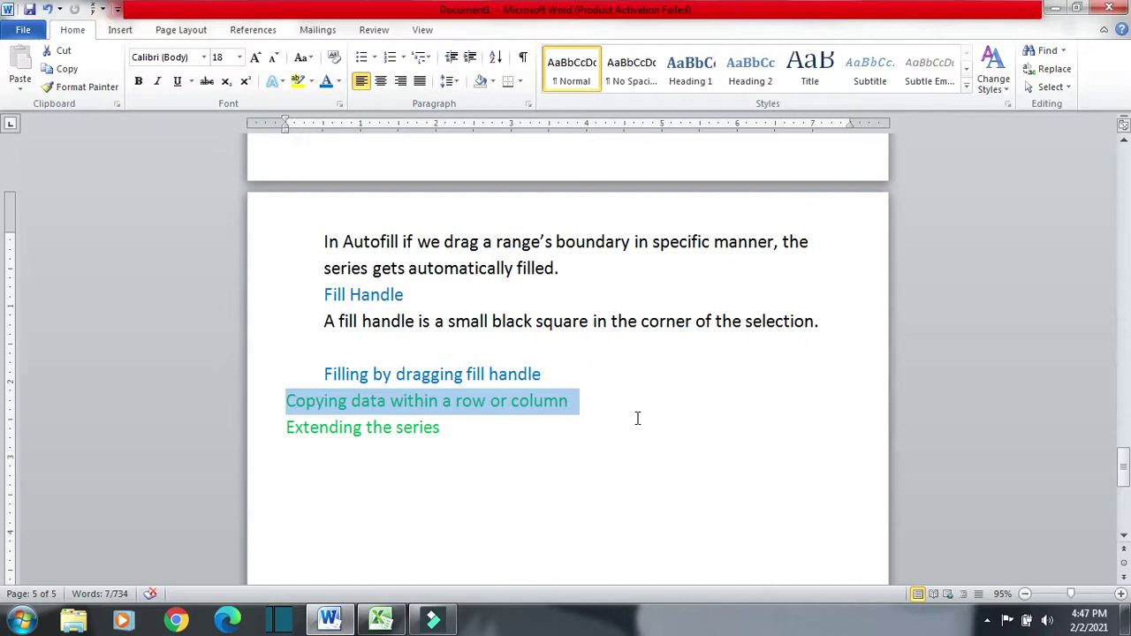
{"action": "key", "text": "alt+Tab"}
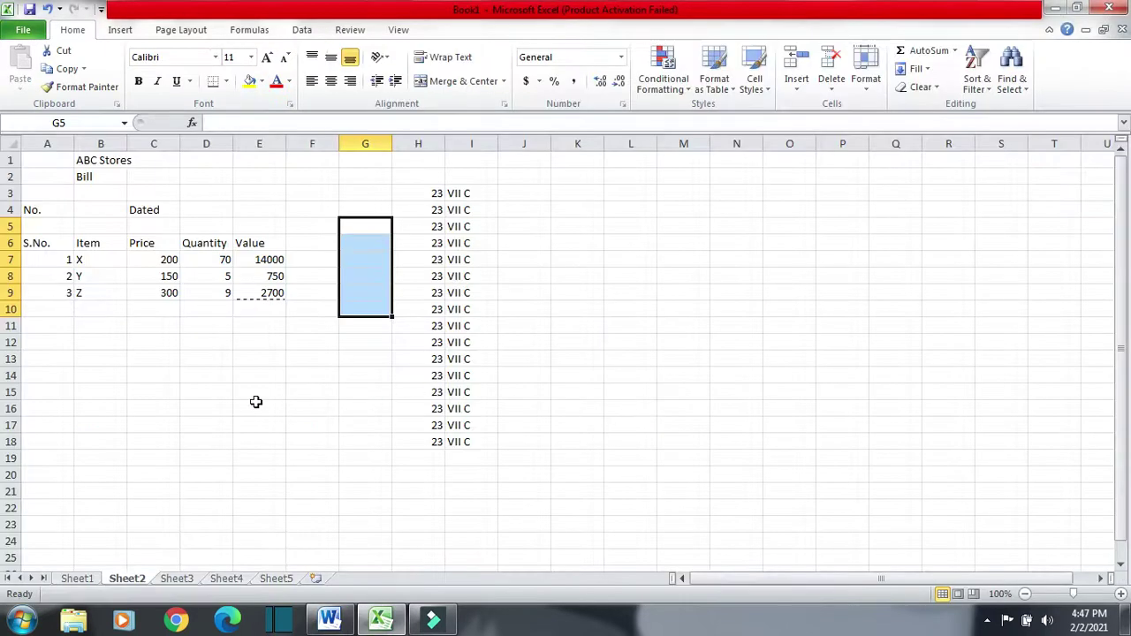
- Enter the series' starting values 1 and 2 in cells C15 and C16
{"action": "left_click", "coordinate": [156, 392]}
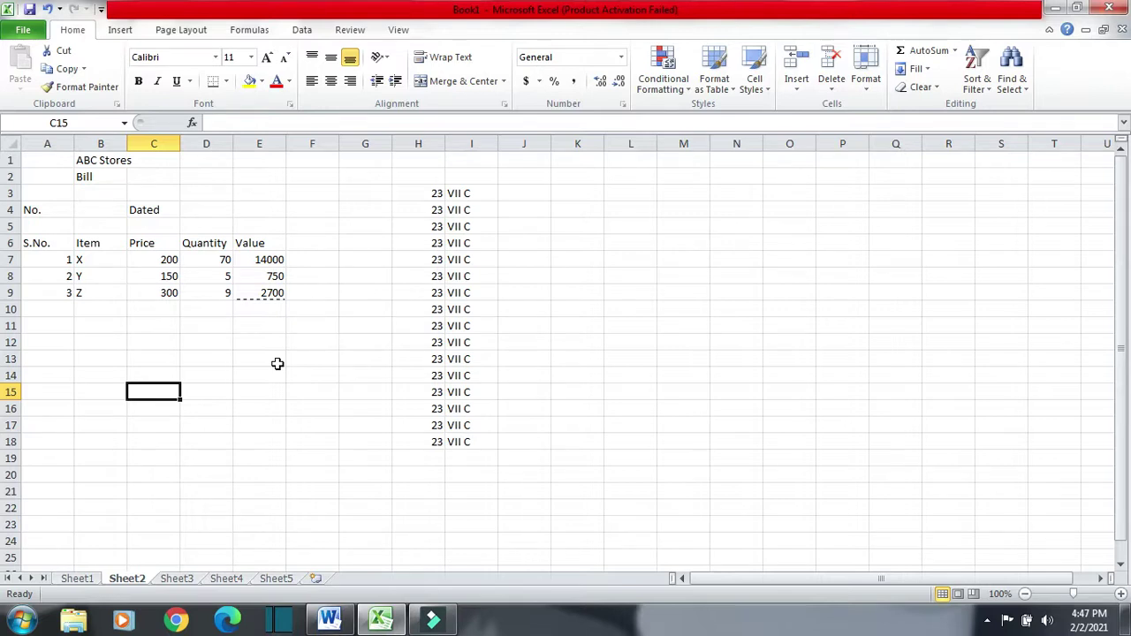
{"action": "type", "text": "1"}
{"action": "key", "text": "Return"}
{"action": "type", "text": "2"}
{"action": "key", "text": "Return"}
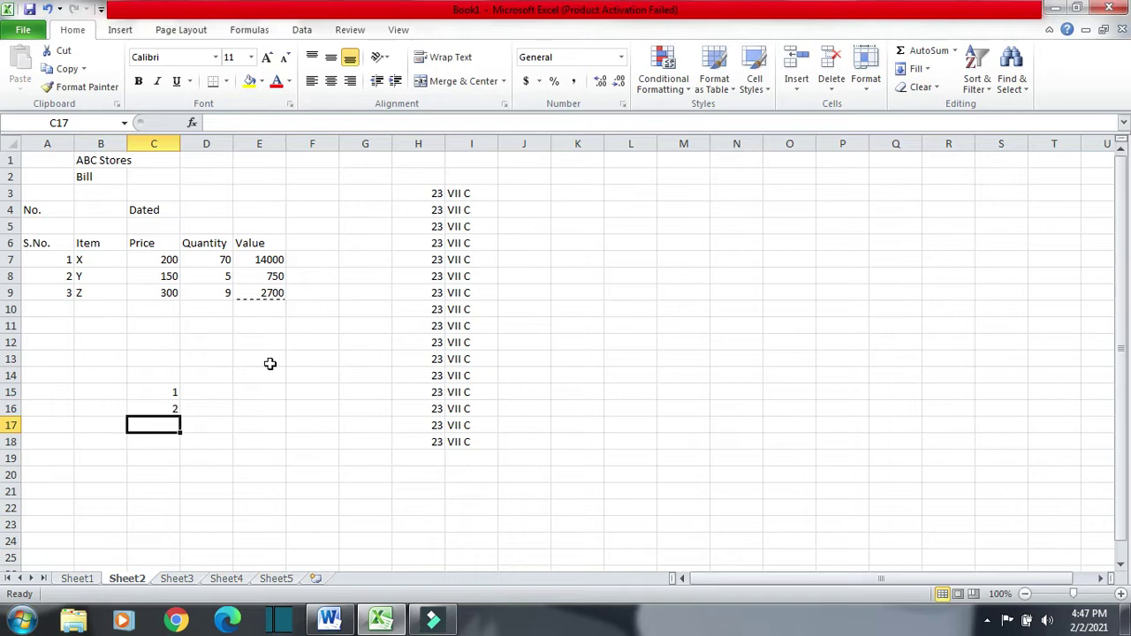
- Extend the number series from C15:C16 down to C23 with the fill handle
{"action": "left_click", "coordinate": [169, 391]}
{"action": "double_click", "coordinate": [169, 392]}
{"action": "left_click", "coordinate": [217, 407]}
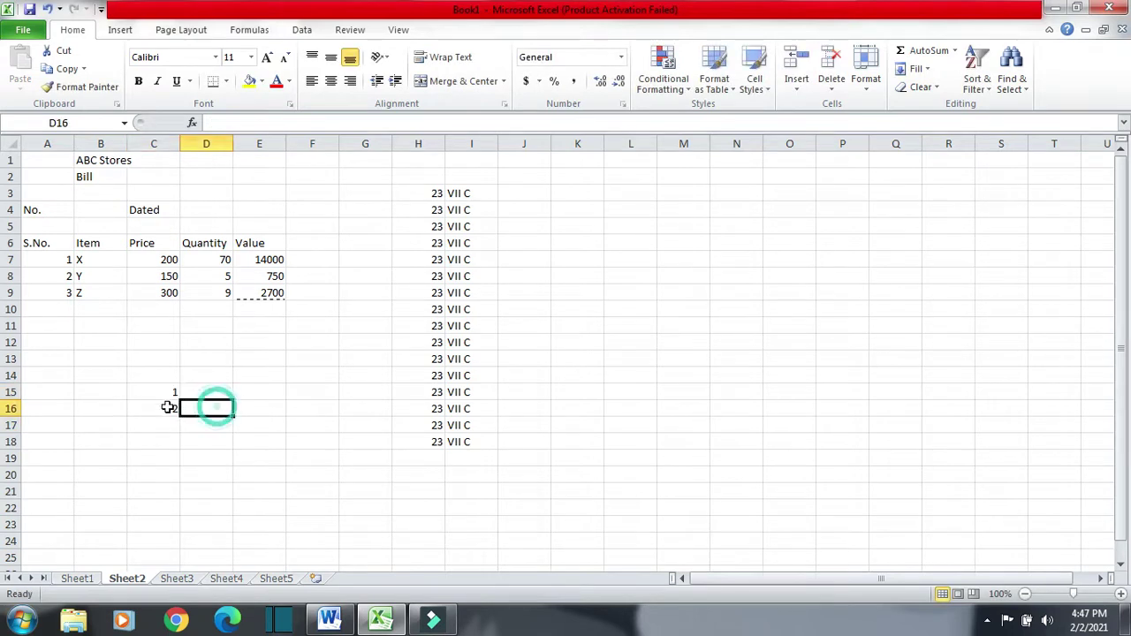
{"action": "triple_click", "coordinate": [155, 392]}
{"action": "left_click", "coordinate": [238, 409]}
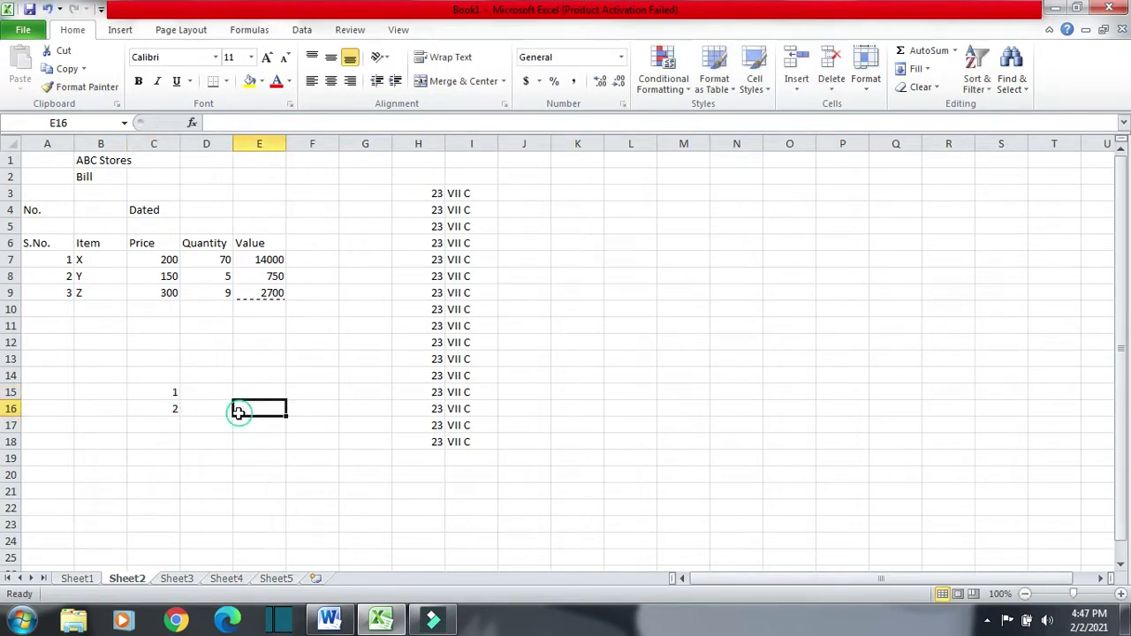
{"action": "left_click_drag", "start_coordinate": [156, 394], "coordinate": [184, 529]}
{"action": "left_click", "coordinate": [281, 408]}
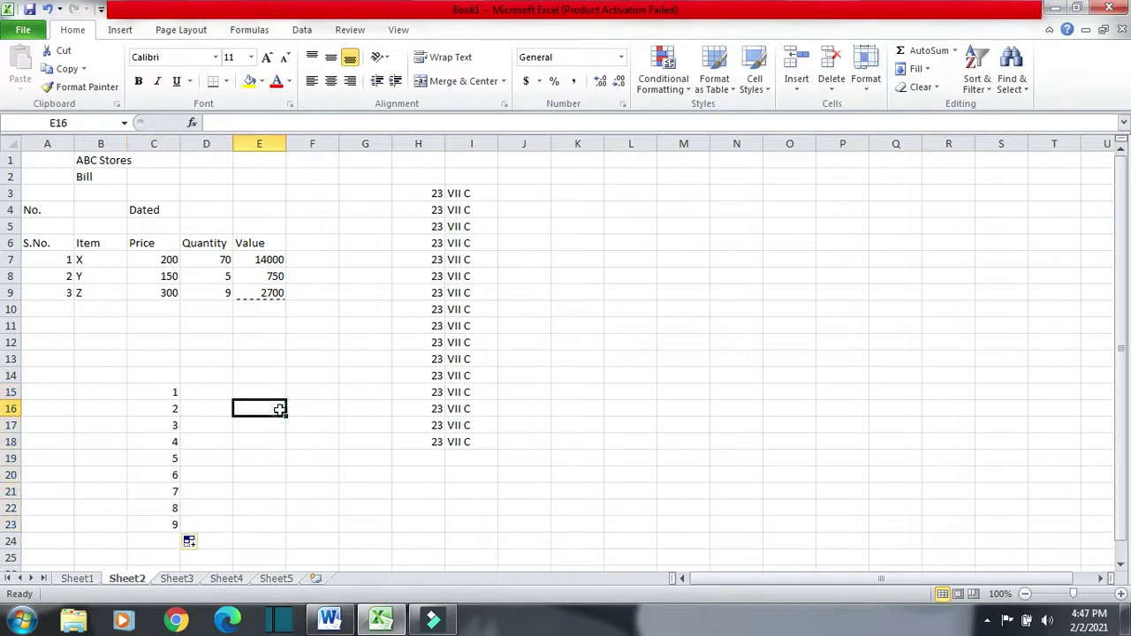
- Highlight "Extending the series" in the Word notes and return to the Excel workbook
{"action": "key", "text": "alt+Tab"}
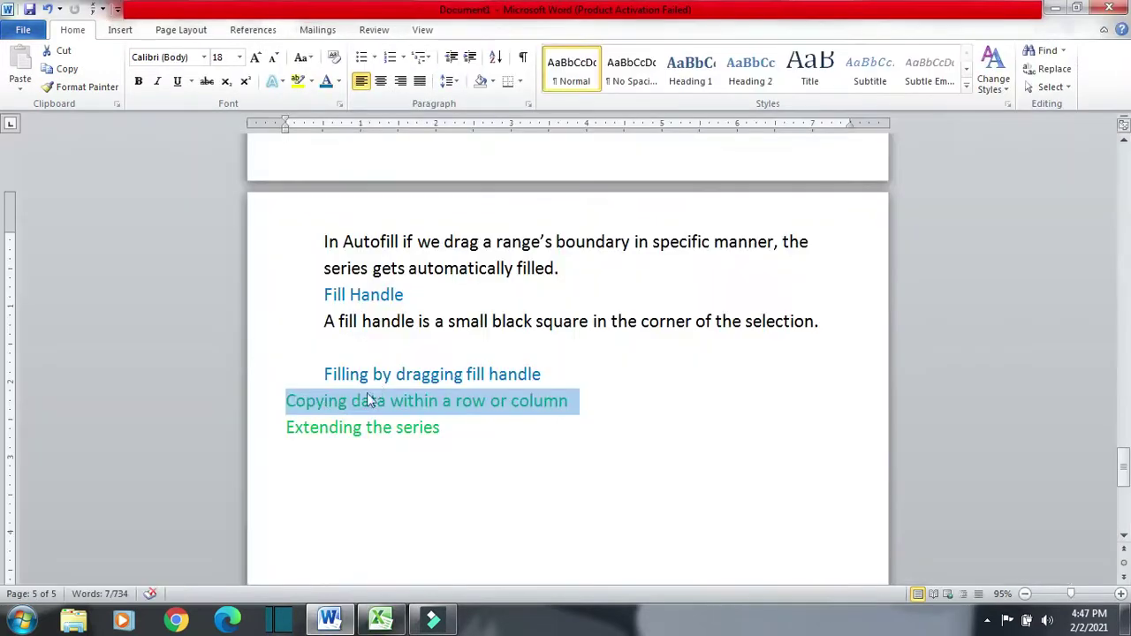
{"action": "scroll", "coordinate": [430, 391], "scroll_direction": "down", "scroll_amount": 1}
{"action": "left_click_drag", "start_coordinate": [461, 391], "coordinate": [302, 392]}
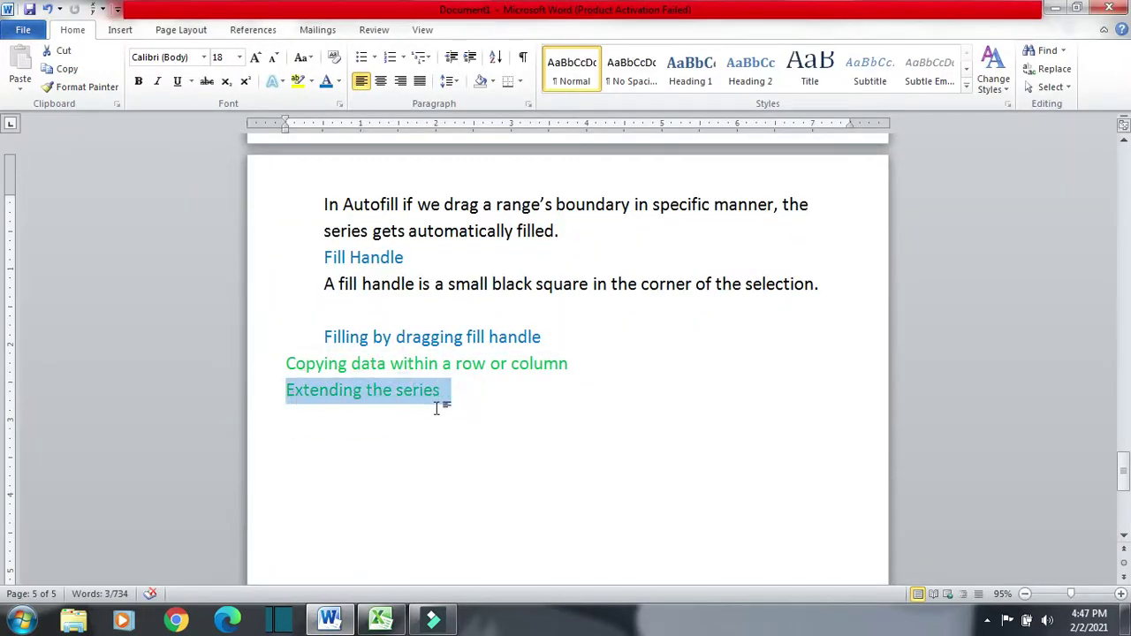
{"action": "key", "text": "alt+Tab"}
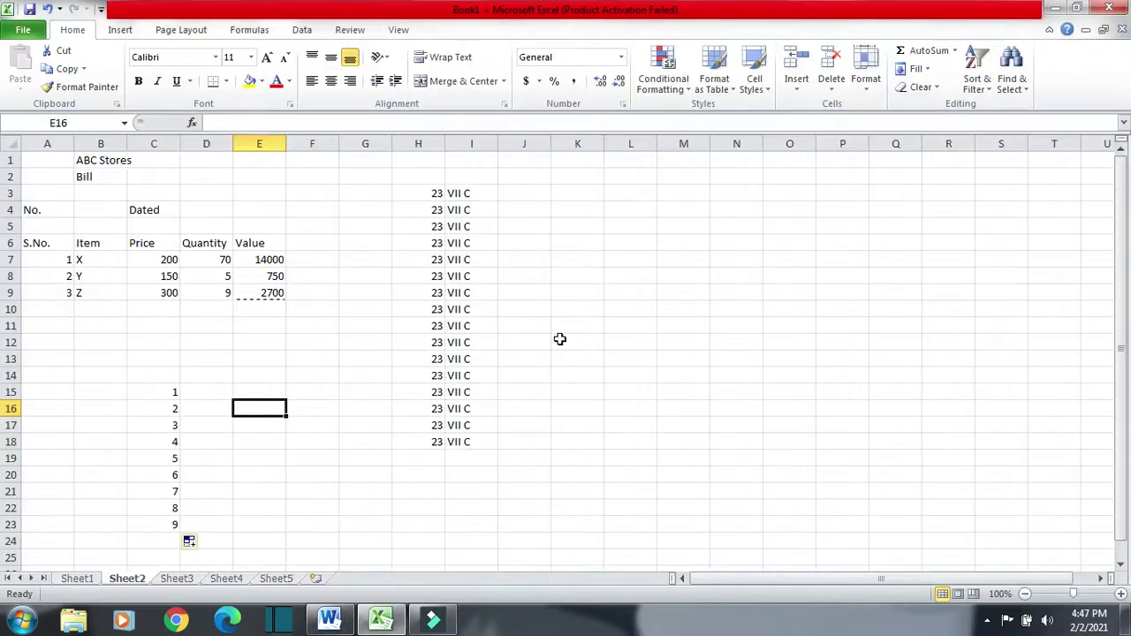
{"action": "left_click", "coordinate": [535, 204]}
- Highlight "Copying data within a row or column" in the Word notes, and point out the copied entries in I3:I18 of the Excel sheet
{"action": "key", "text": "alt+Tab"}
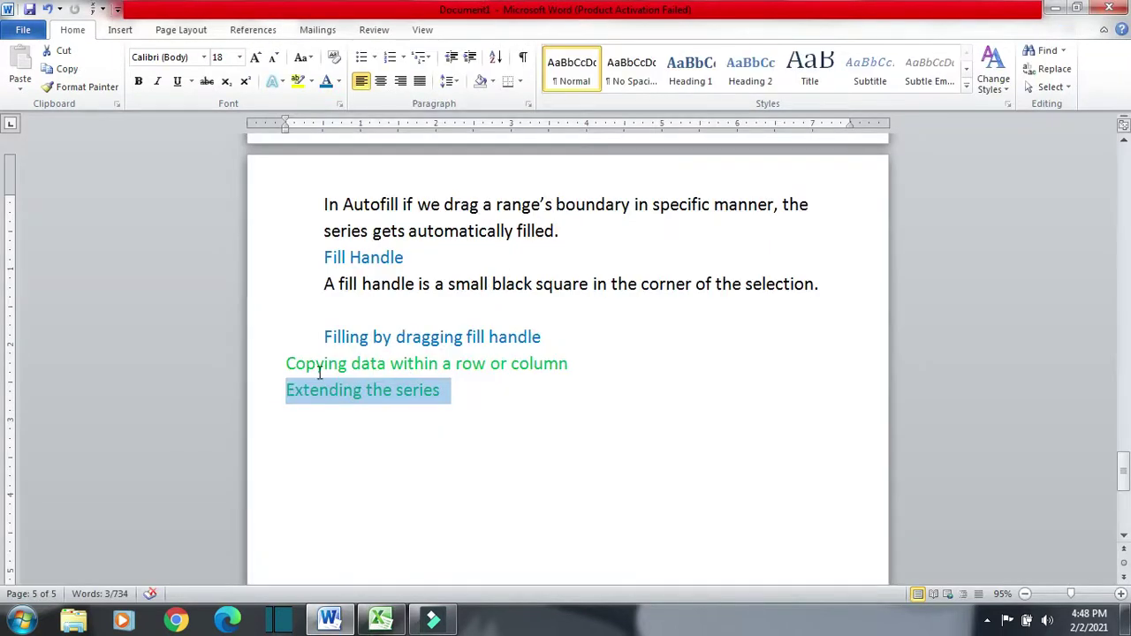
{"action": "left_click_drag", "start_coordinate": [282, 363], "coordinate": [579, 371]}
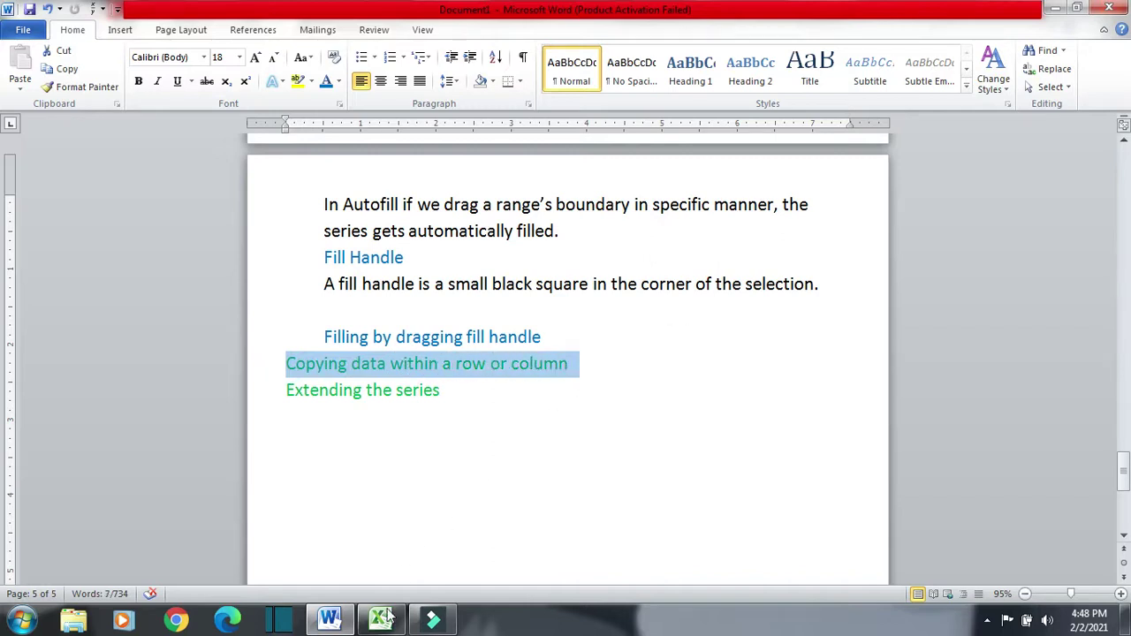
{"action": "key", "text": "alt+Tab"}
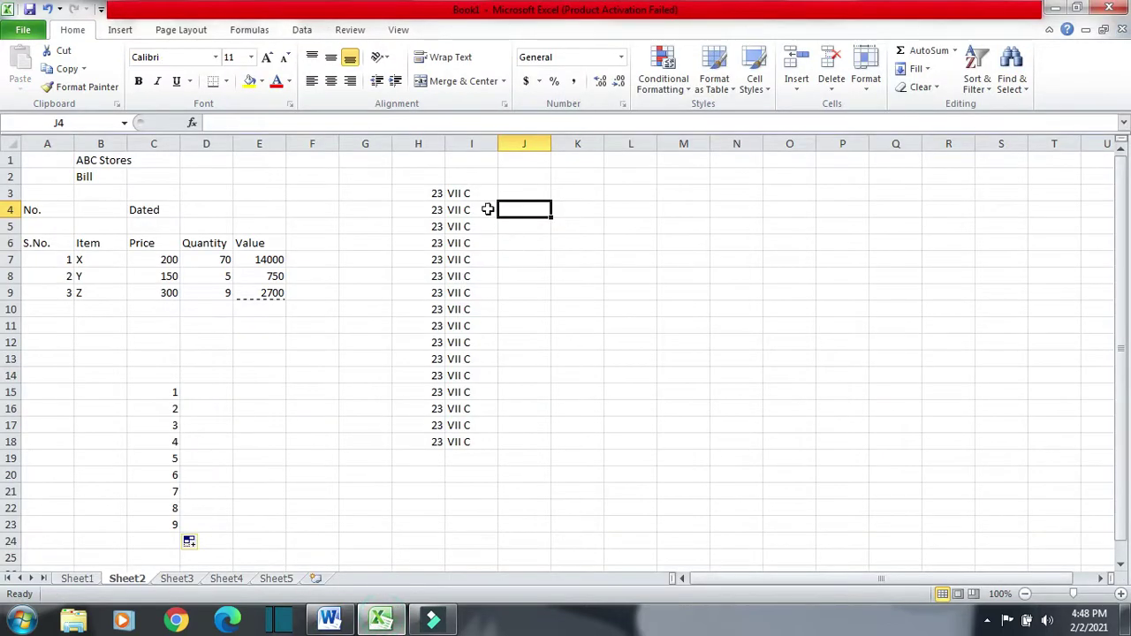
{"action": "left_click", "coordinate": [470, 190]}
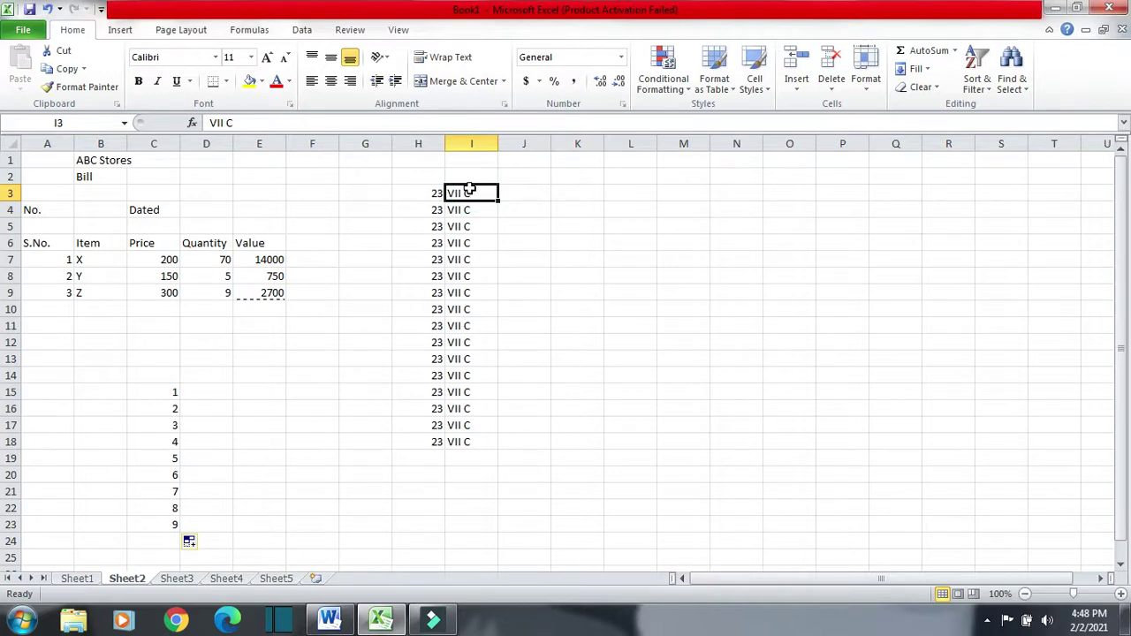
{"action": "left_click_drag", "start_coordinate": [470, 192], "coordinate": [482, 443]}
- Enter 3 in cell K6 and copy it across row 6 to T6 with the fill handle
{"action": "left_click", "coordinate": [578, 244]}
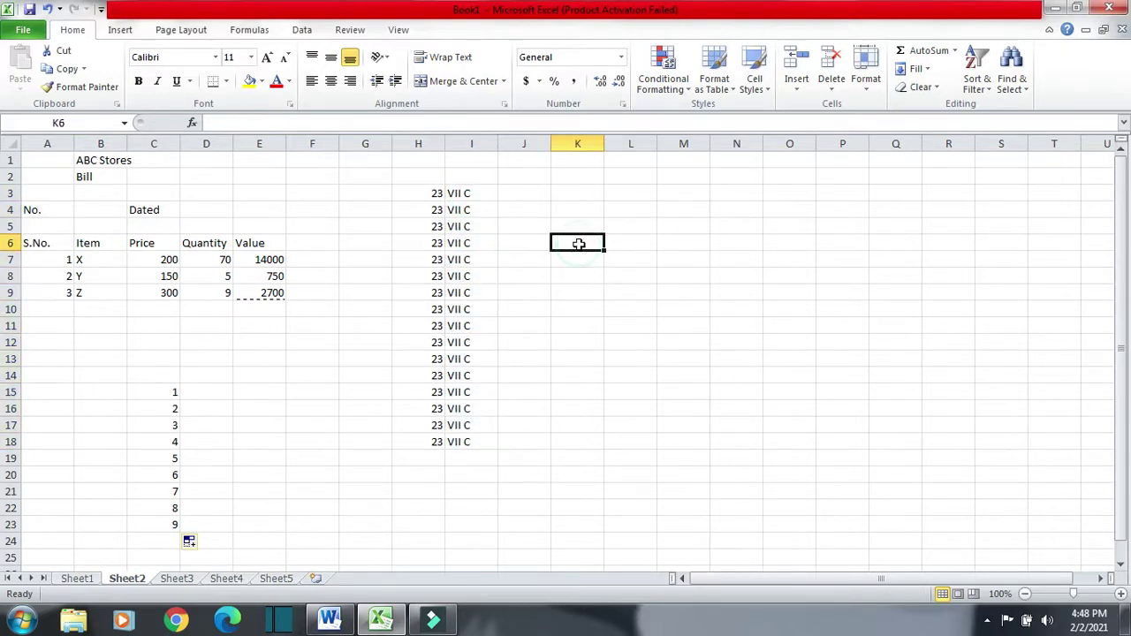
{"action": "type", "text": "3"}
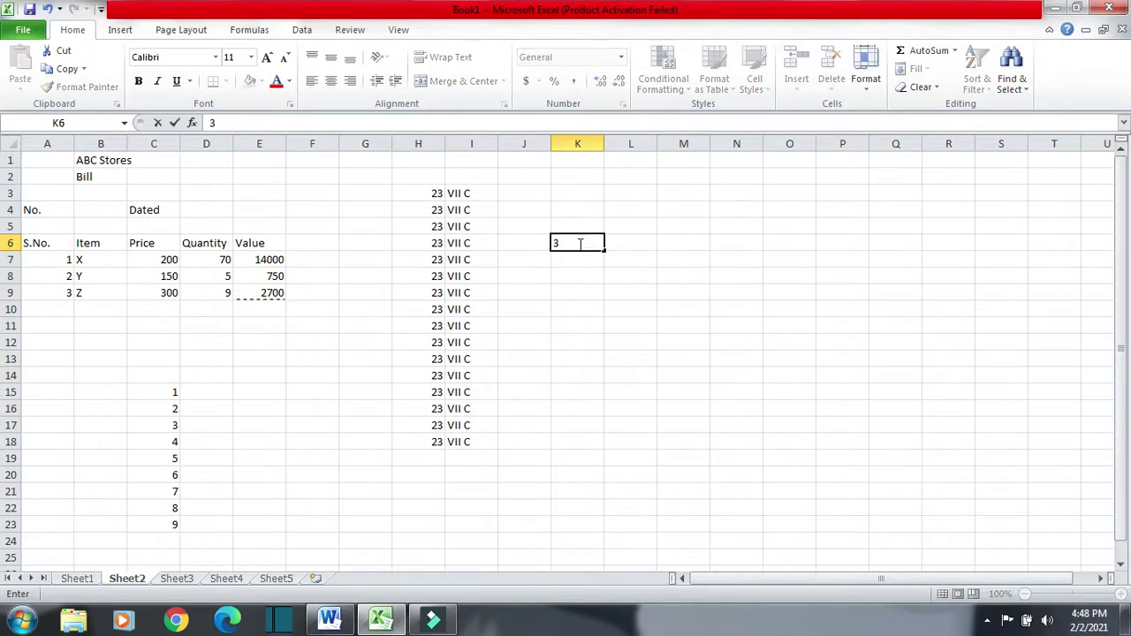
{"action": "key", "text": "Tab"}
{"action": "left_click", "coordinate": [579, 244]}
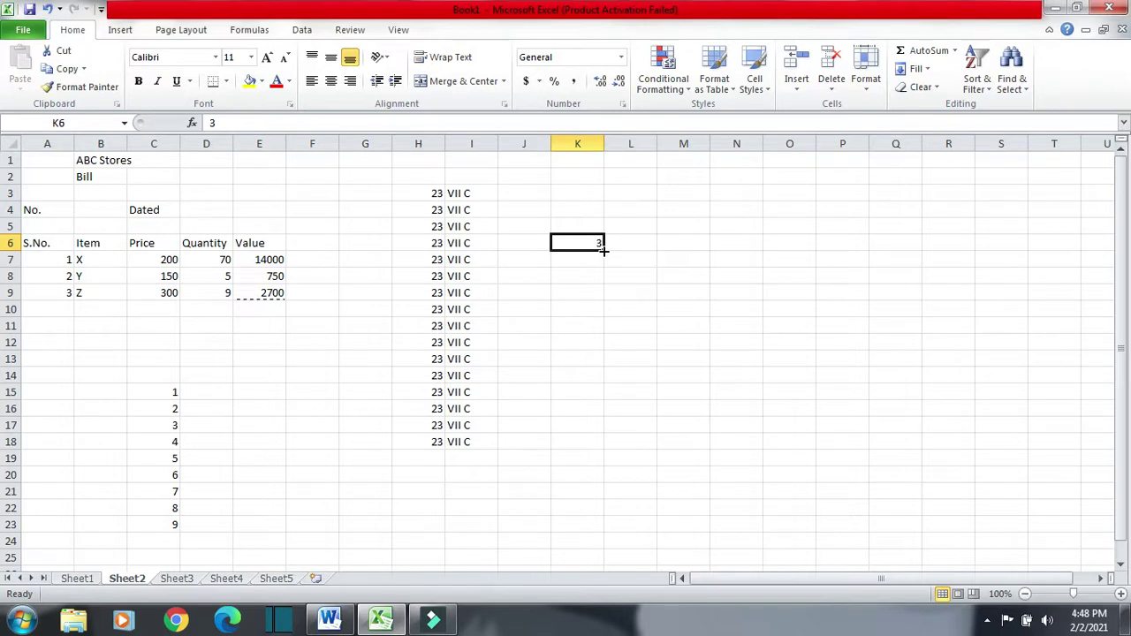
{"action": "left_click_drag", "start_coordinate": [603, 250], "coordinate": [1052, 244]}
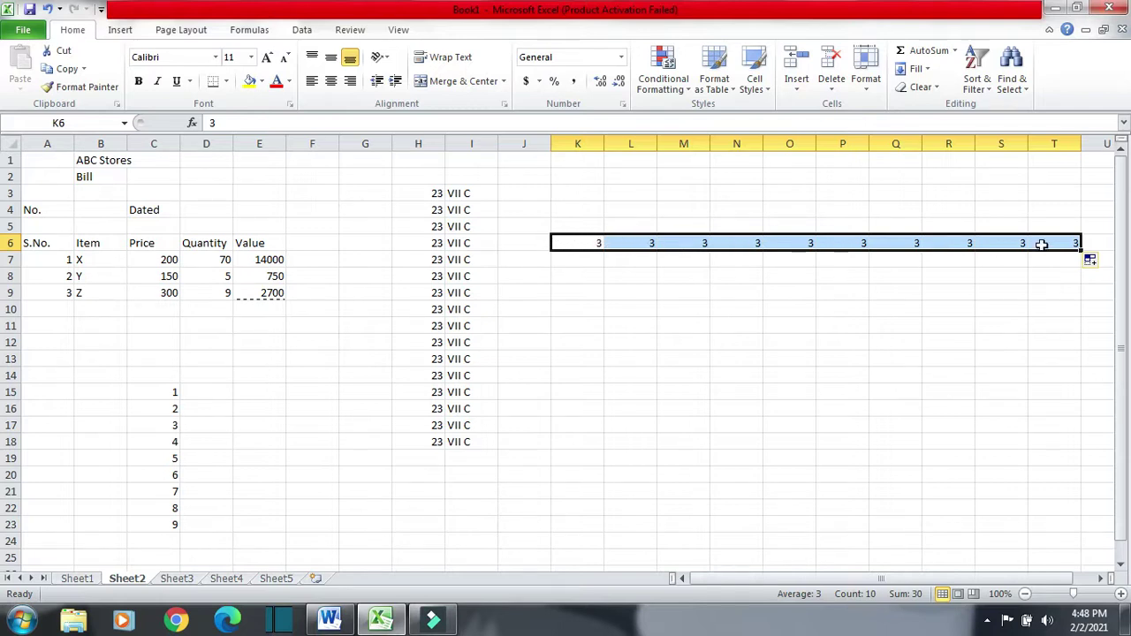
- Copy the "VII C" entry from I18 down to I22 with the fill handle
{"action": "left_click", "coordinate": [478, 193]}
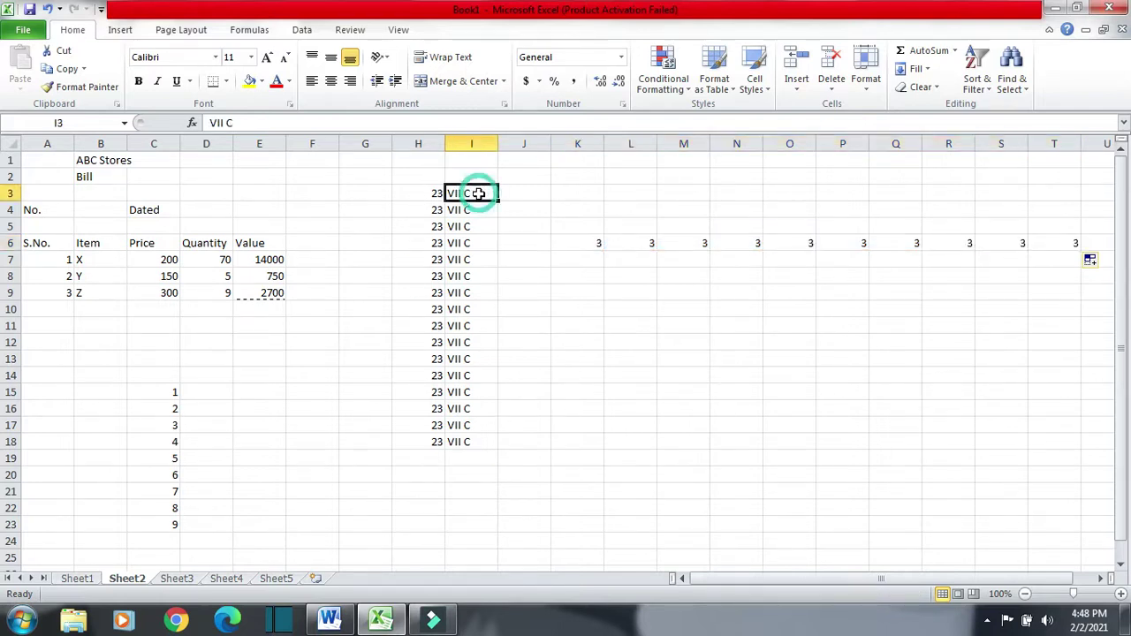
{"action": "left_click", "coordinate": [483, 441]}
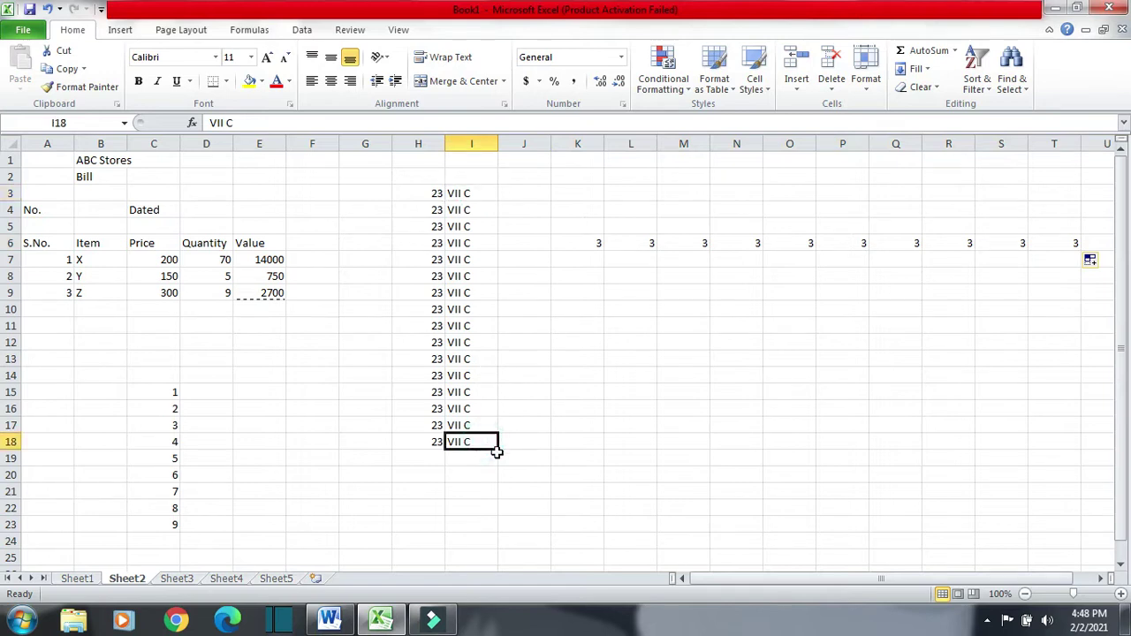
{"action": "left_click_drag", "start_coordinate": [498, 452], "coordinate": [496, 521]}
{"action": "left_click", "coordinate": [627, 408]}
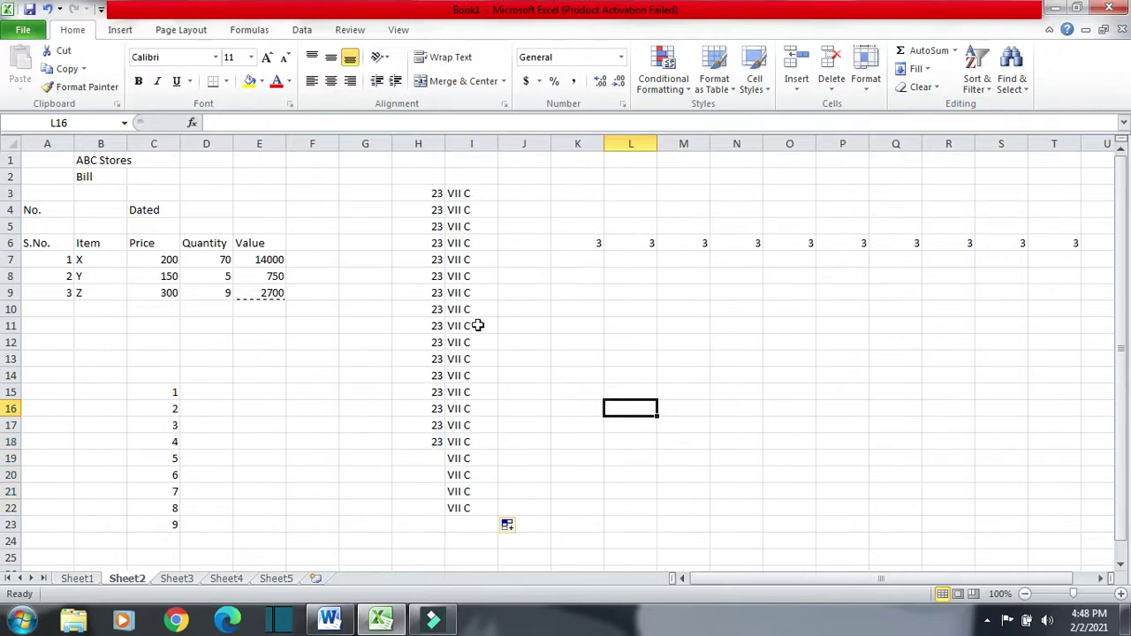
- Highlight "Extending the series" in the Word notes and switch to the empty Sheet4 in the Excel workbook
{"action": "key", "text": "alt+Tab"}
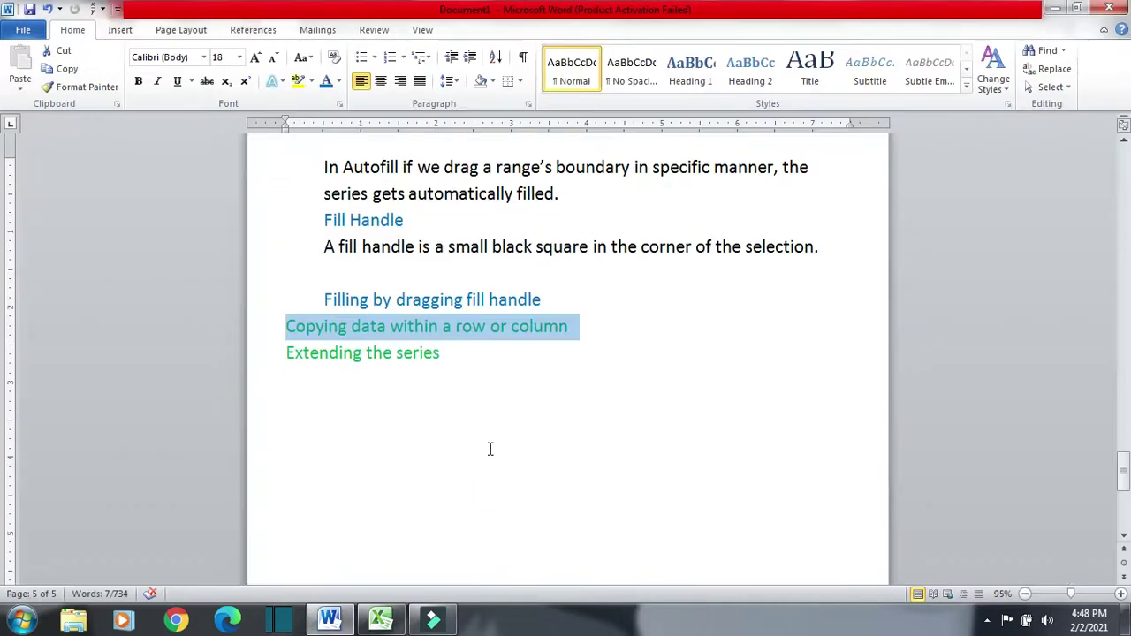
{"action": "left_click_drag", "start_coordinate": [449, 352], "coordinate": [260, 352]}
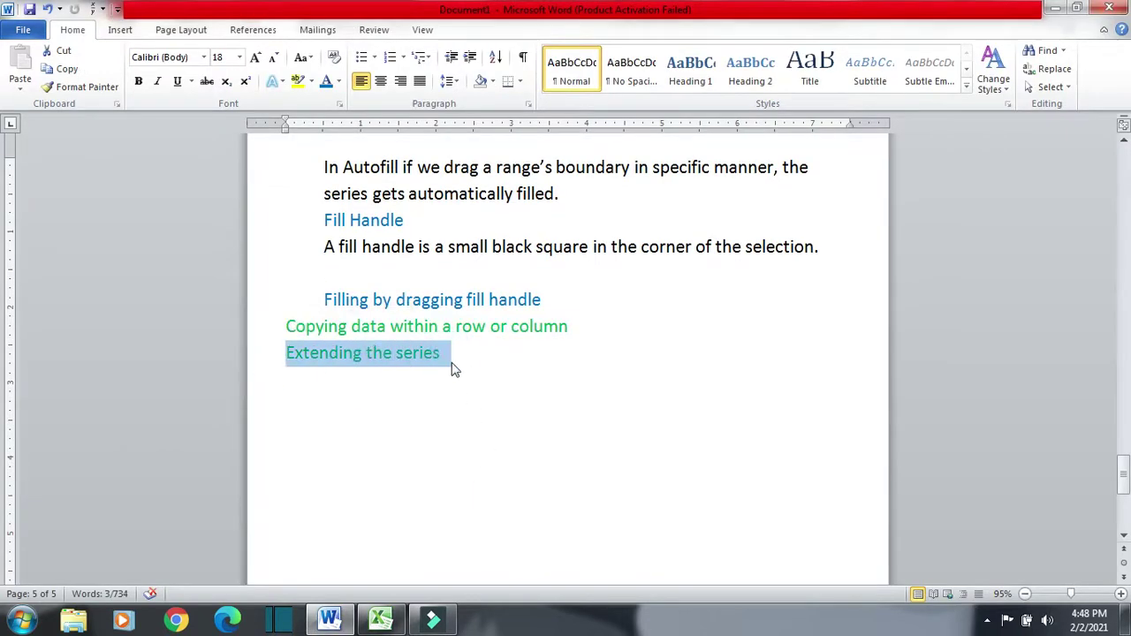
{"action": "key", "text": "alt+Tab"}
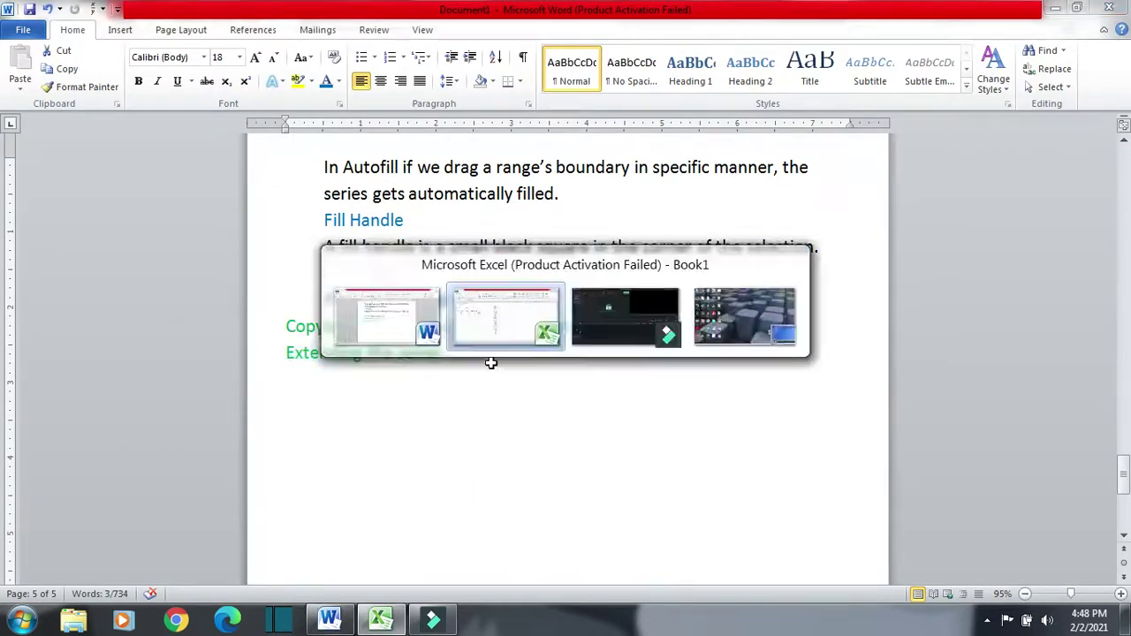
{"action": "key", "text": "ctrl+Page_Down"}
{"action": "key", "text": "alt"}
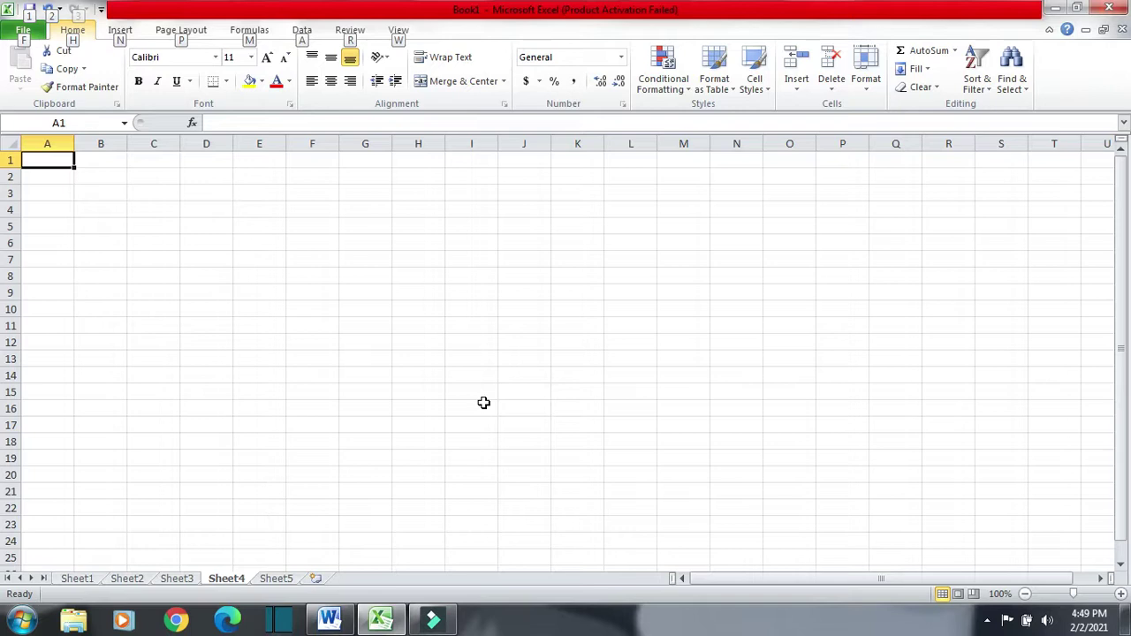
{"action": "key", "text": "alt"}
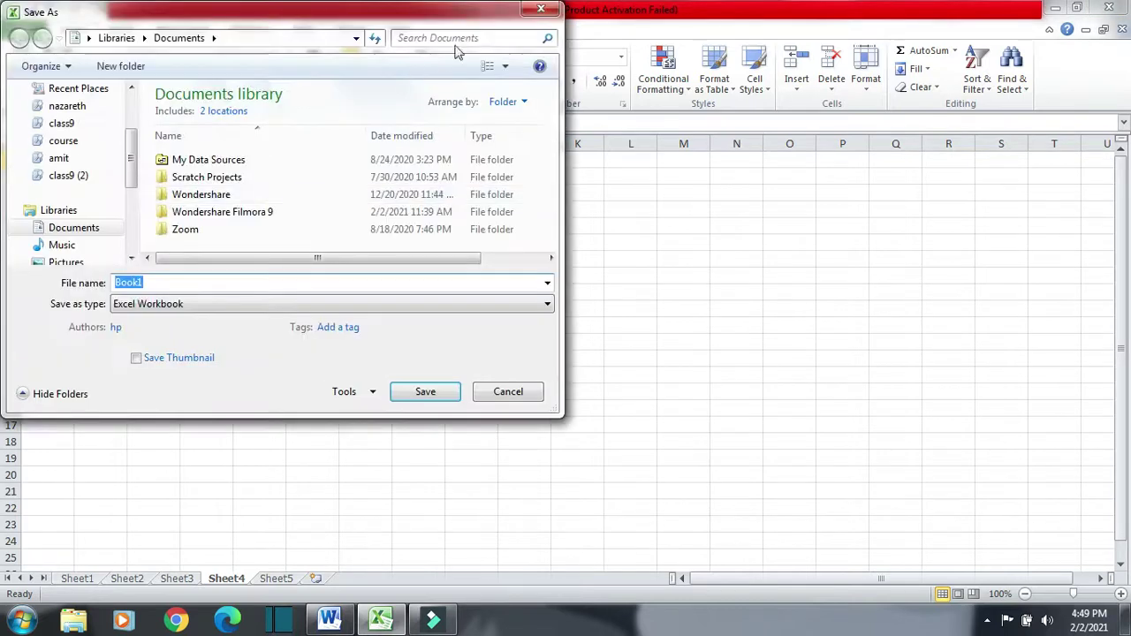
{"action": "left_click", "coordinate": [534, 14]}
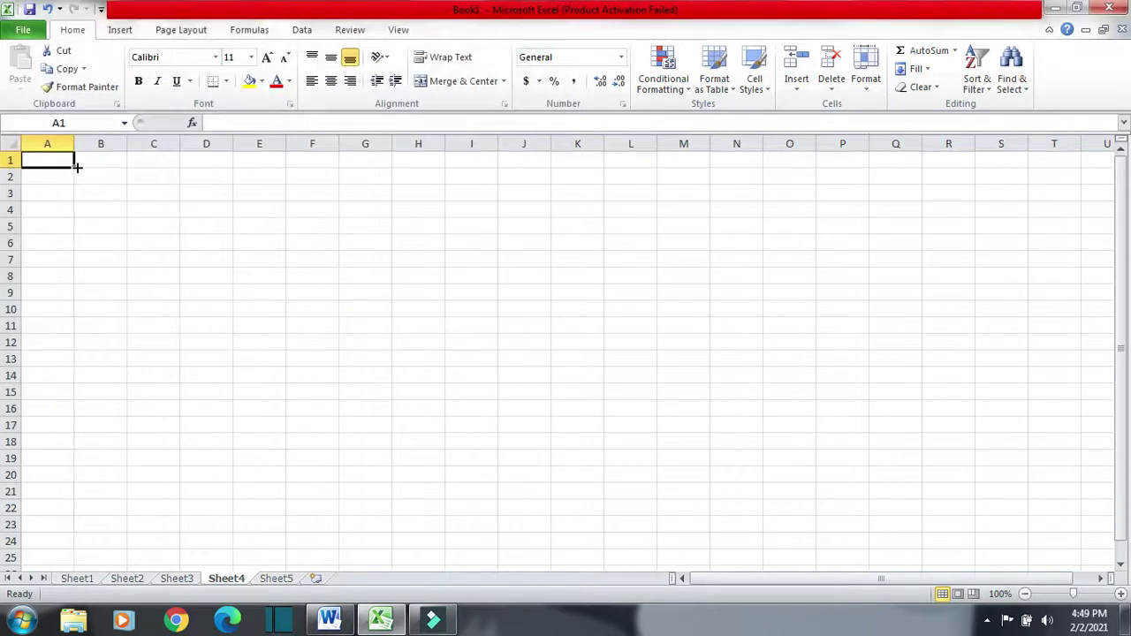
- Enter 1 and 2 in cells A1 and A2 and extend the number series down to A15 with the fill handle
{"action": "type", "text": "1"}
{"action": "key", "text": "Return"}
{"action": "type", "text": "2"}
{"action": "key", "text": "Return"}
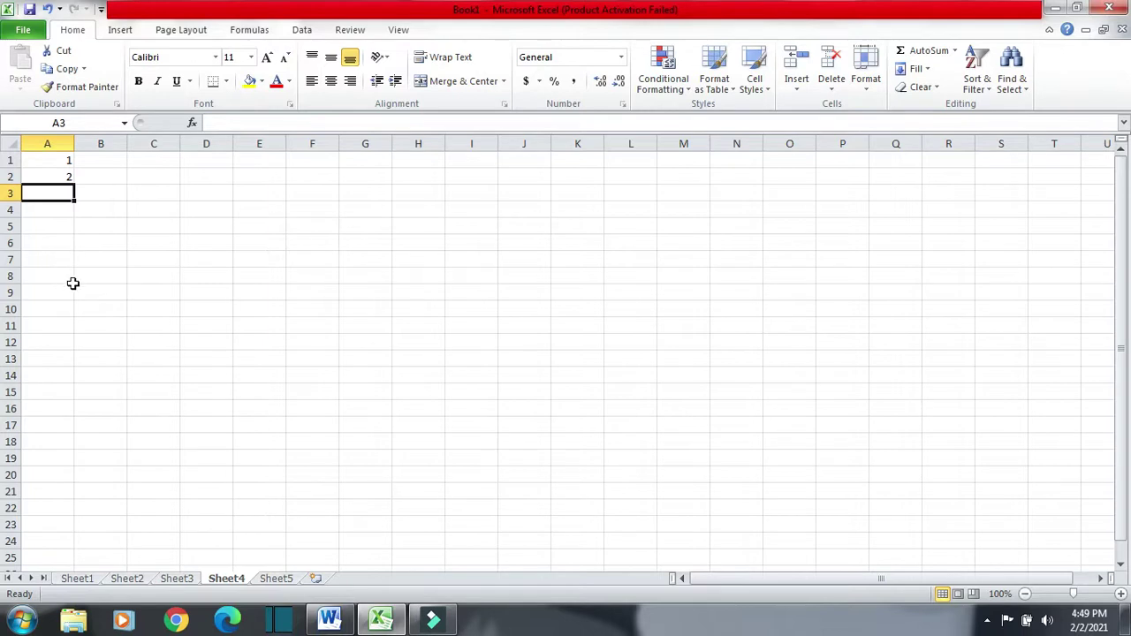
{"action": "left_click", "coordinate": [50, 162]}
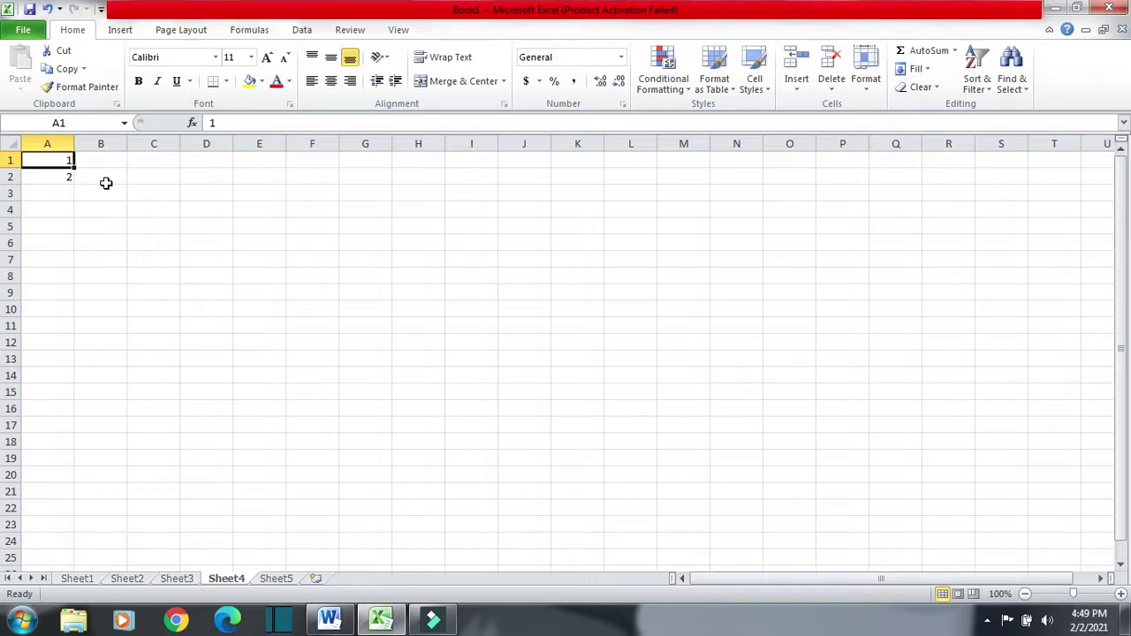
{"action": "left_click_drag", "start_coordinate": [47, 161], "coordinate": [50, 177]}
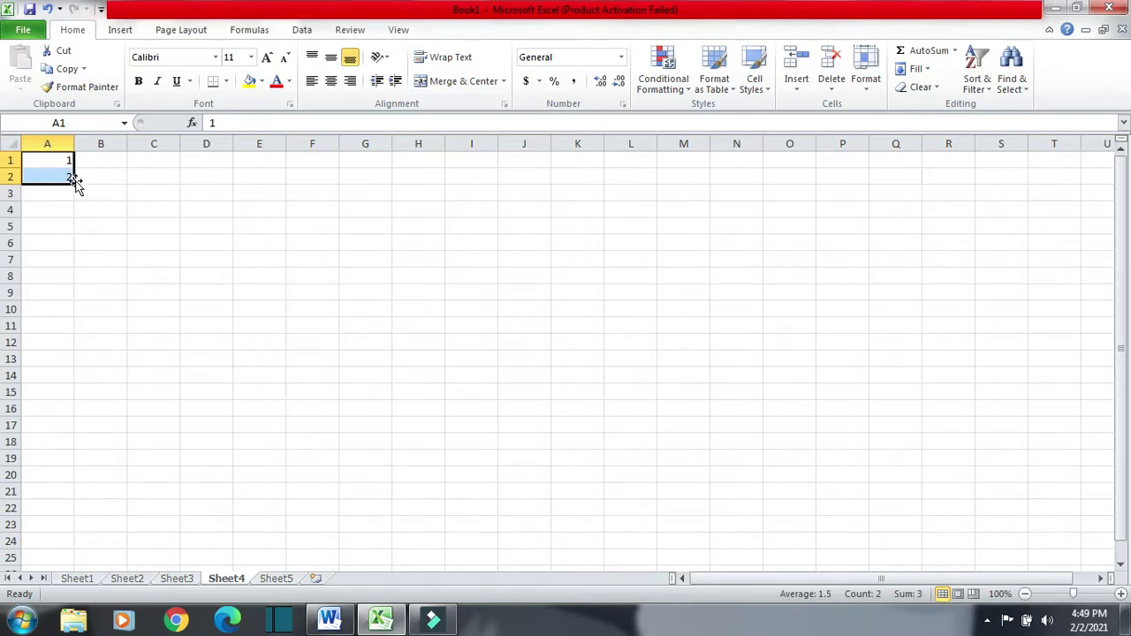
{"action": "left_click_drag", "start_coordinate": [75, 187], "coordinate": [76, 399]}
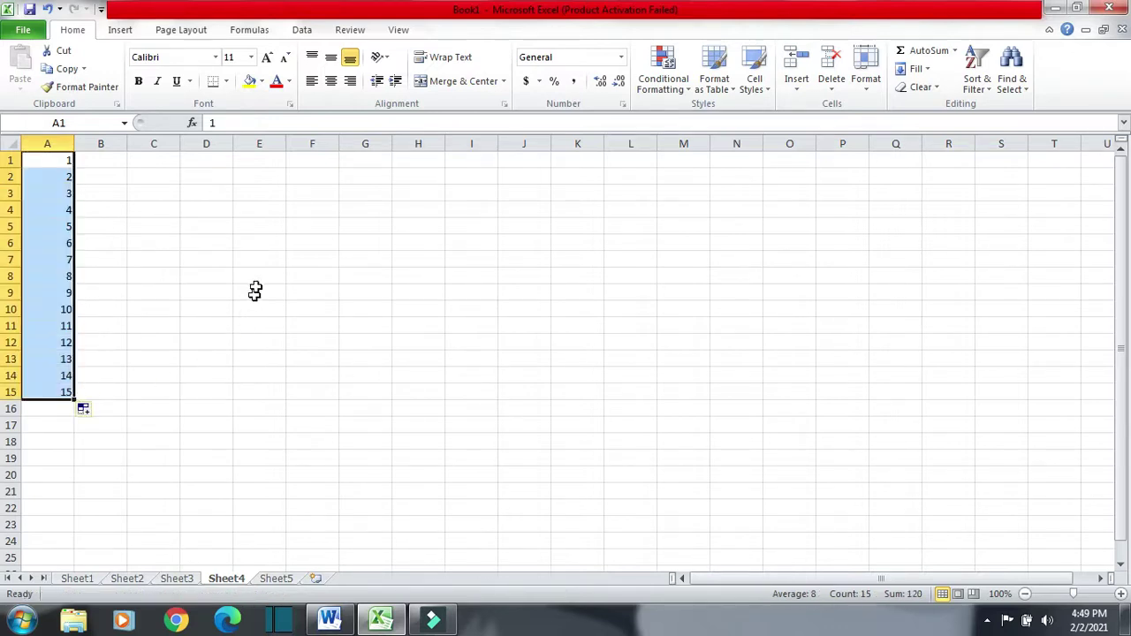
- Enter the years 2012 and 2013 in B1 and B2 and extend the series down to B10 with the fill handle
{"action": "left_click", "coordinate": [101, 166]}
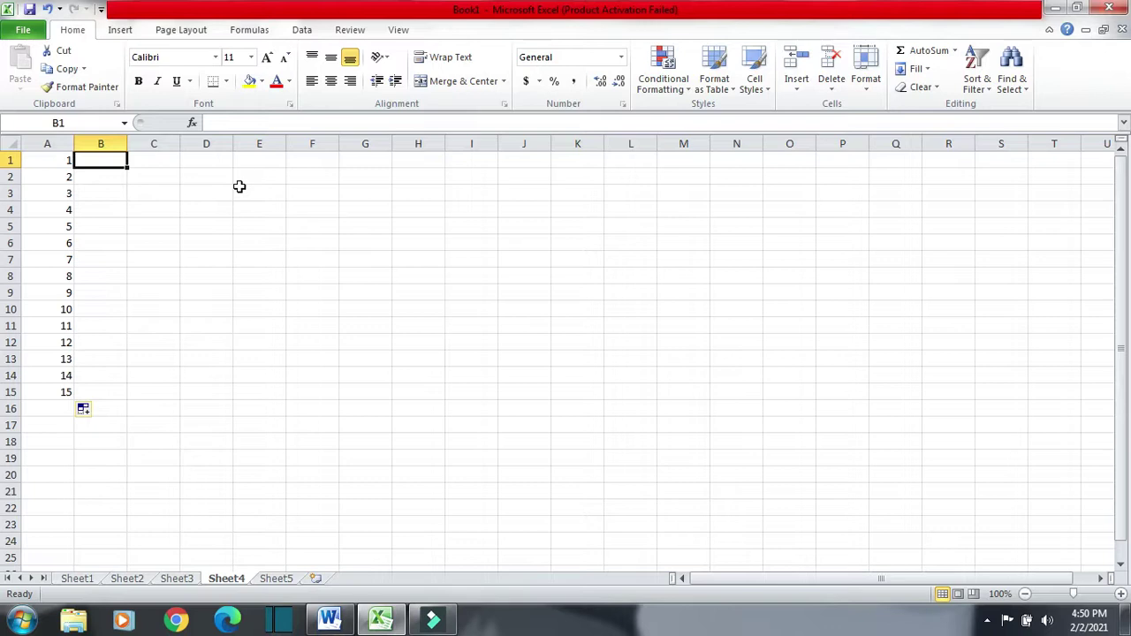
{"action": "type", "text": "2012"}
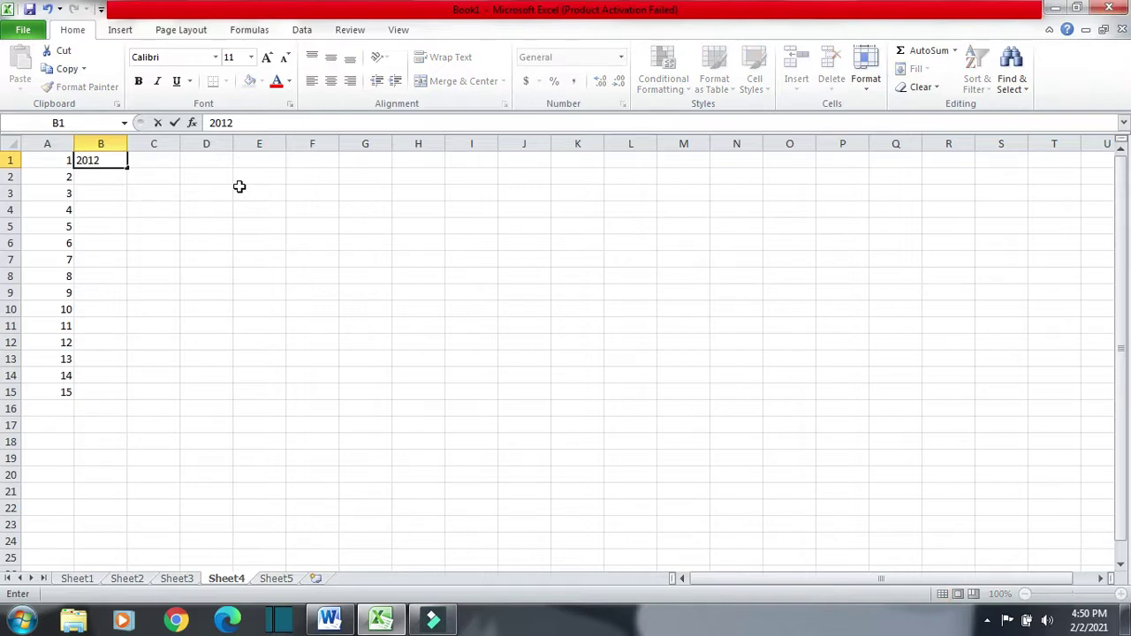
{"action": "key", "text": "Return"}
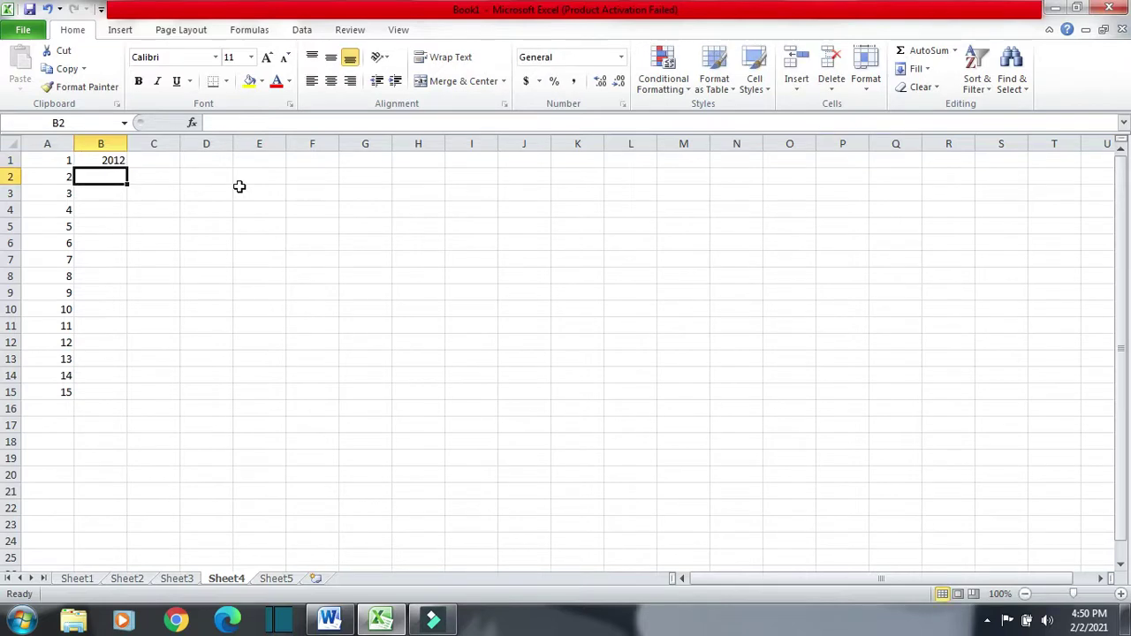
{"action": "type", "text": "2013"}
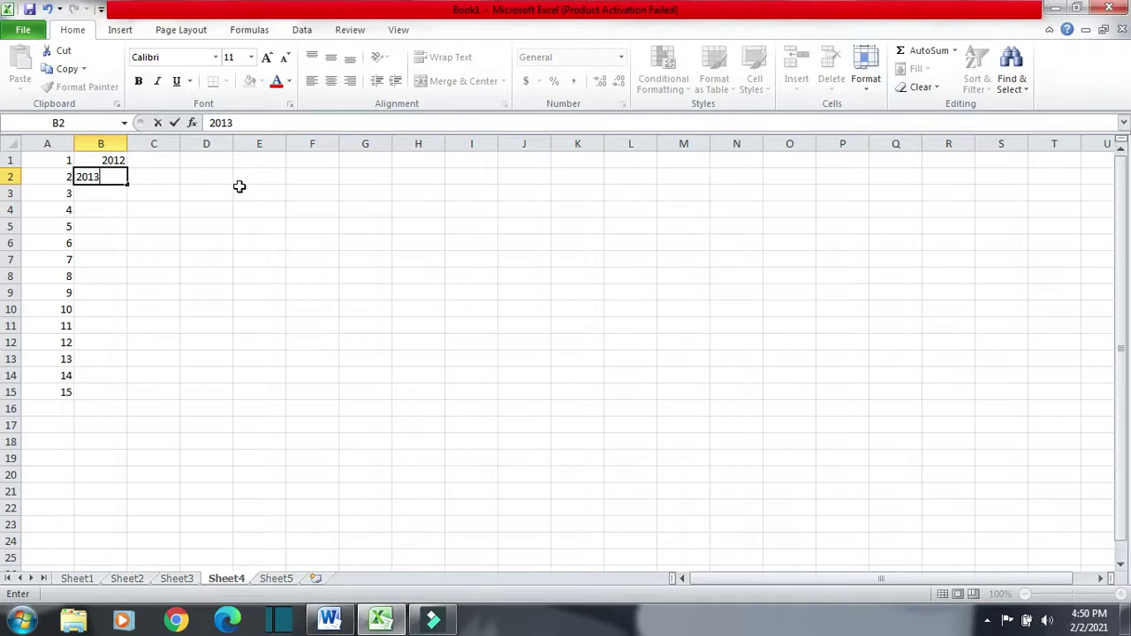
{"action": "key", "text": "Return"}
{"action": "left_click_drag", "start_coordinate": [104, 159], "coordinate": [126, 320]}
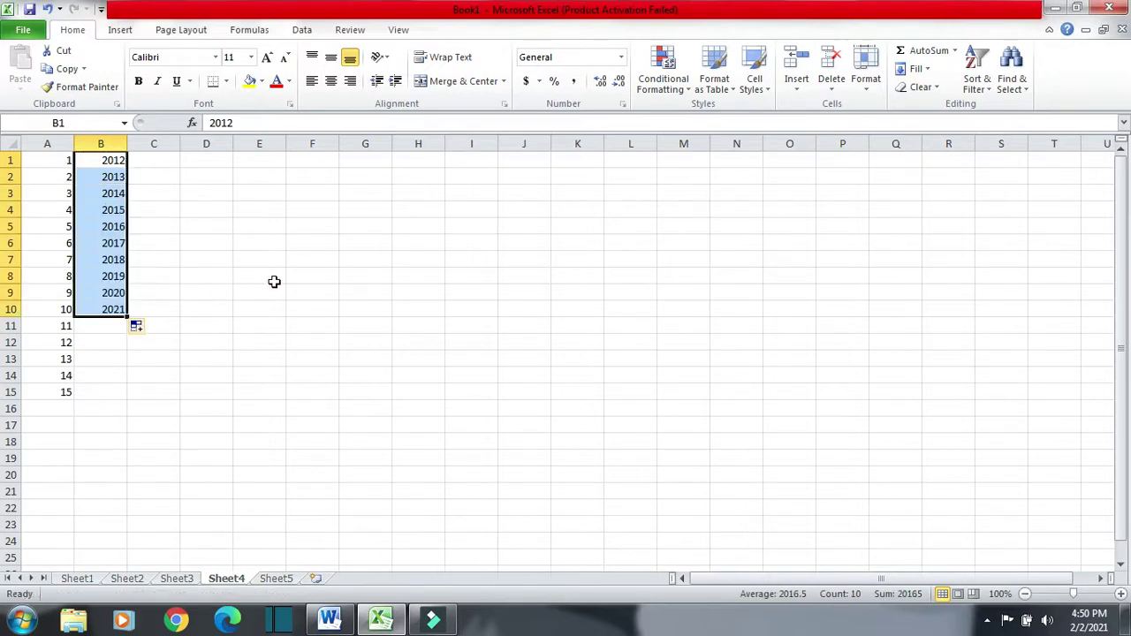
- Enter the time 9:00 in cell C1 and extend the hourly series down to C12 with the fill handle
{"action": "left_click", "coordinate": [161, 160]}
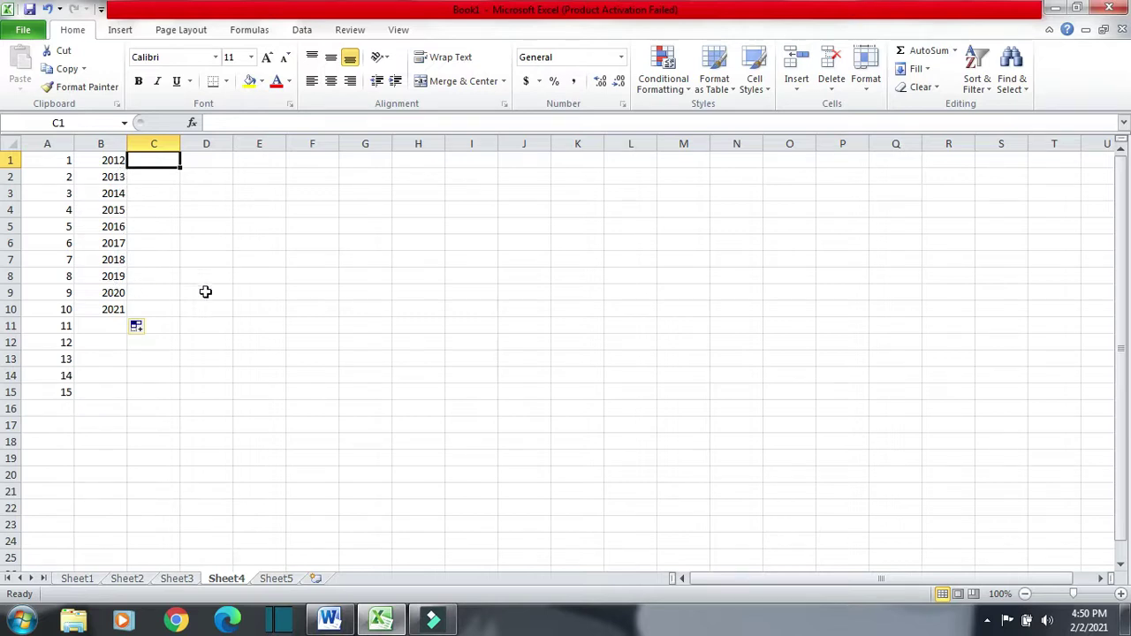
{"action": "type", "text": "9"}
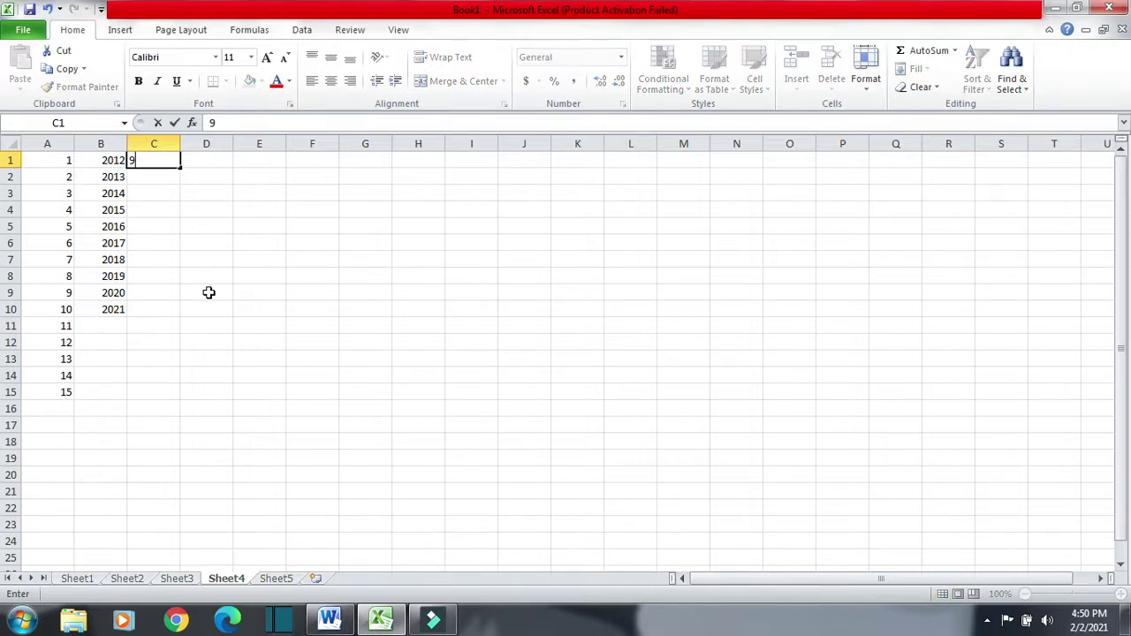
{"action": "type", "text": "00"}
{"action": "key", "text": "Return"}
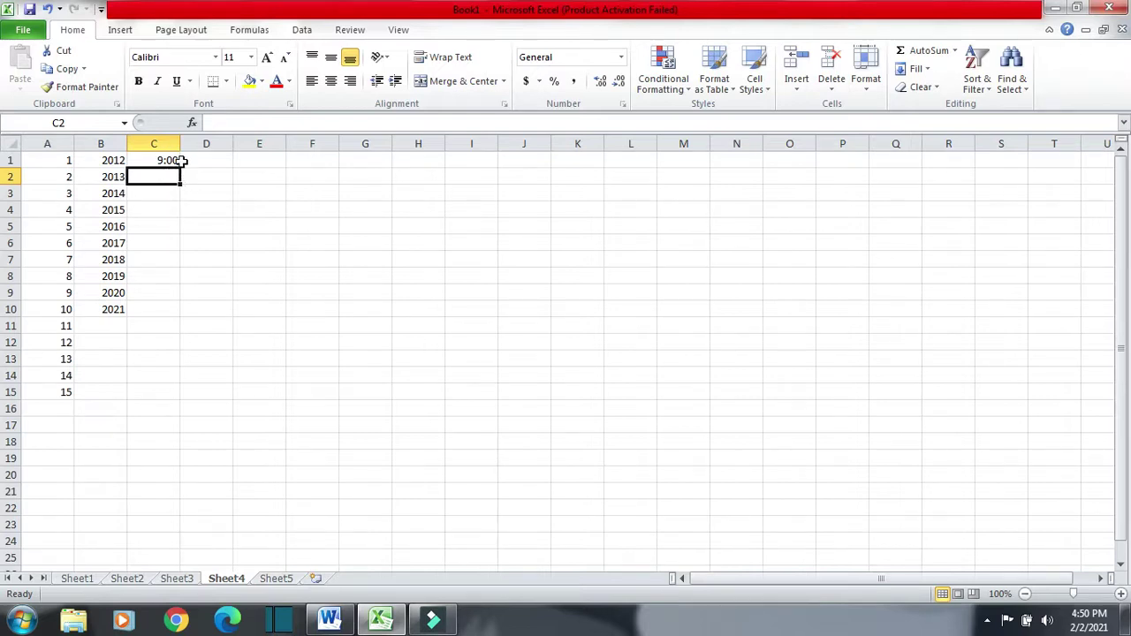
{"action": "left_click", "coordinate": [157, 157]}
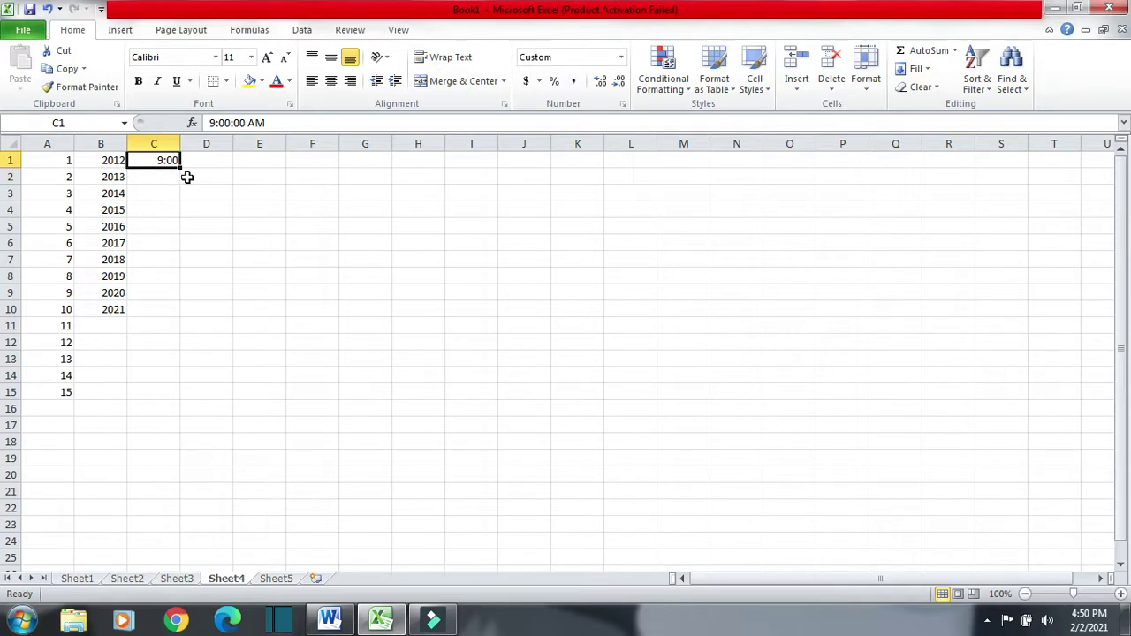
{"action": "left_click_drag", "start_coordinate": [179, 167], "coordinate": [181, 347]}
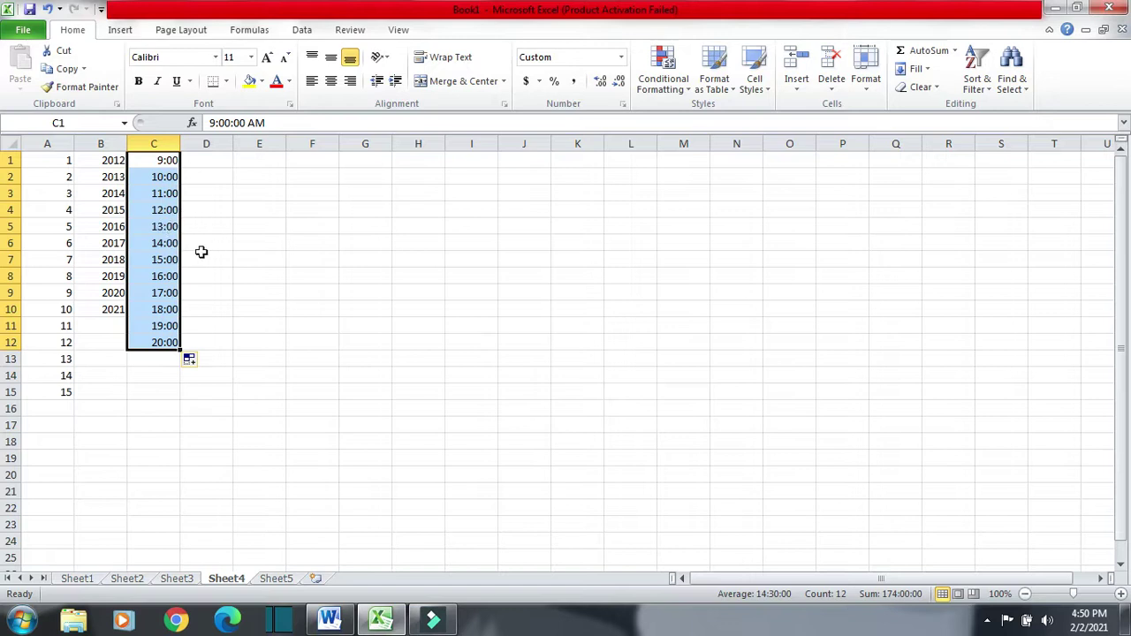
{"action": "left_click", "coordinate": [208, 164]}
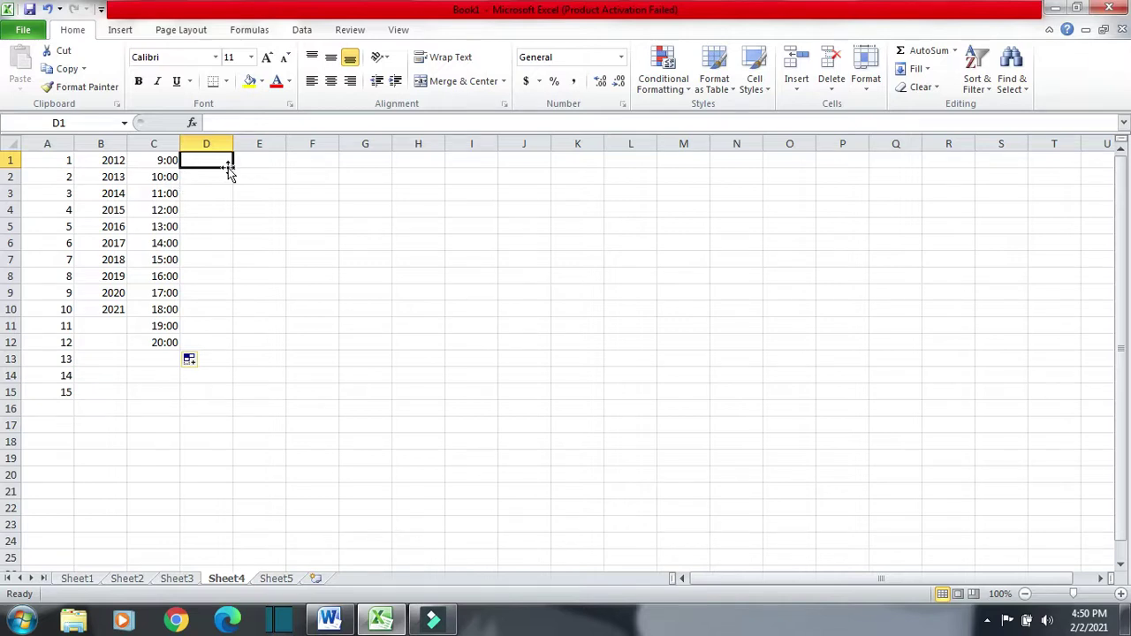
- Enter Mon in cell D1 and extend the abbreviated weekday series down to Sun in D7
{"action": "type", "text": "Mon"}
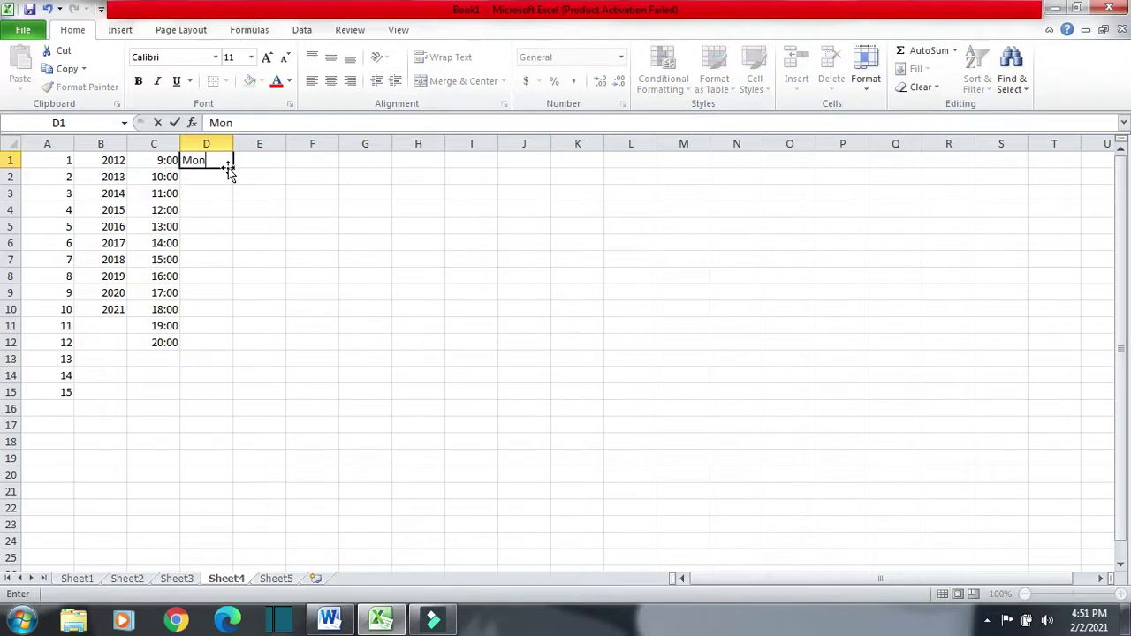
{"action": "key", "text": "Return"}
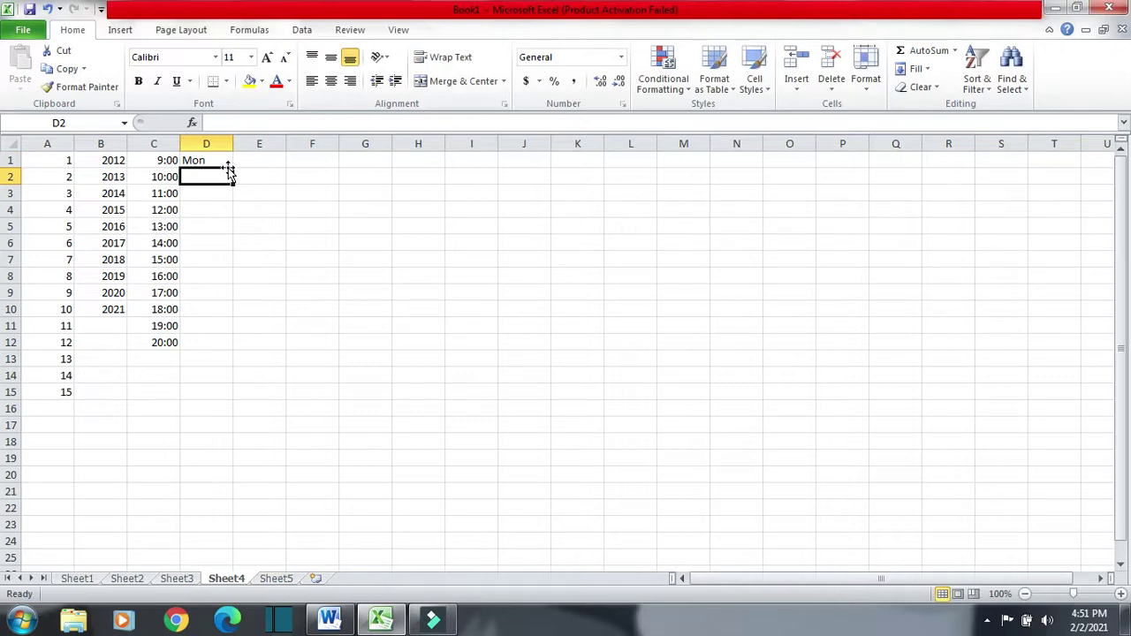
{"action": "left_click", "coordinate": [224, 159]}
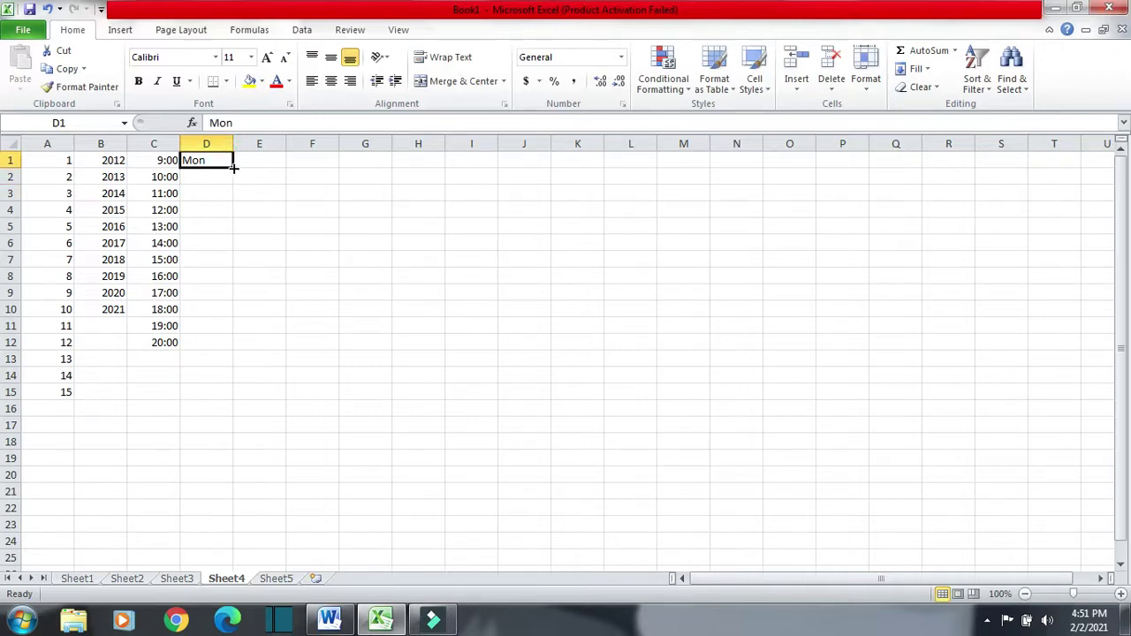
{"action": "left_click_drag", "start_coordinate": [233, 167], "coordinate": [235, 269]}
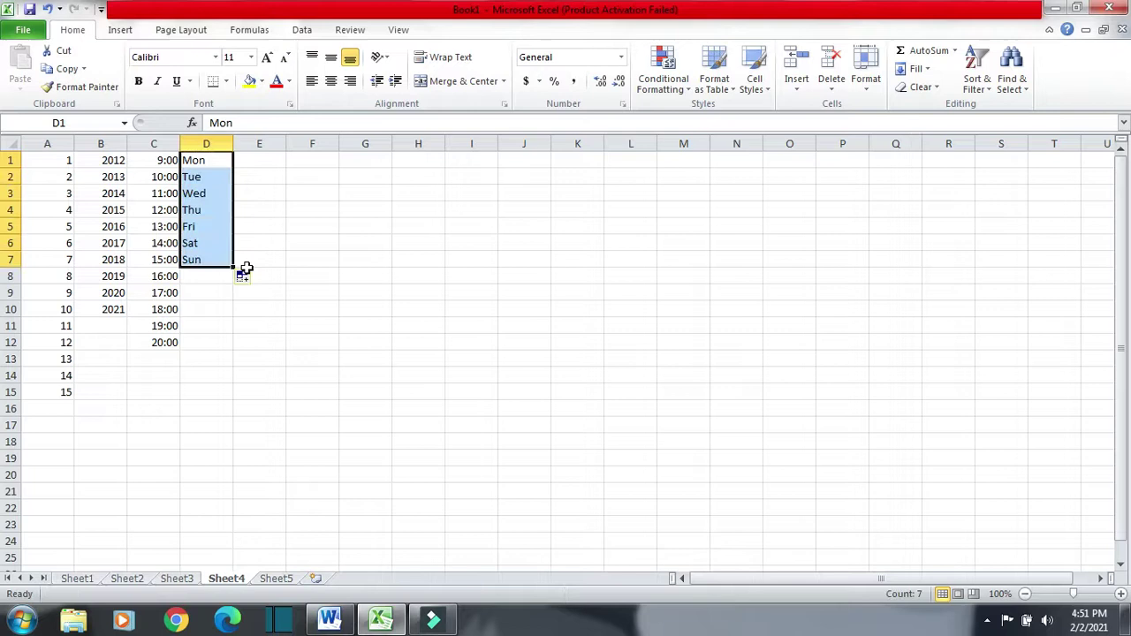
- Enter Monday in cell E1, extend the full weekday names down to E7 and fit column E's width to its contents
{"action": "left_click", "coordinate": [261, 163]}
{"action": "type", "text": "Mo"}
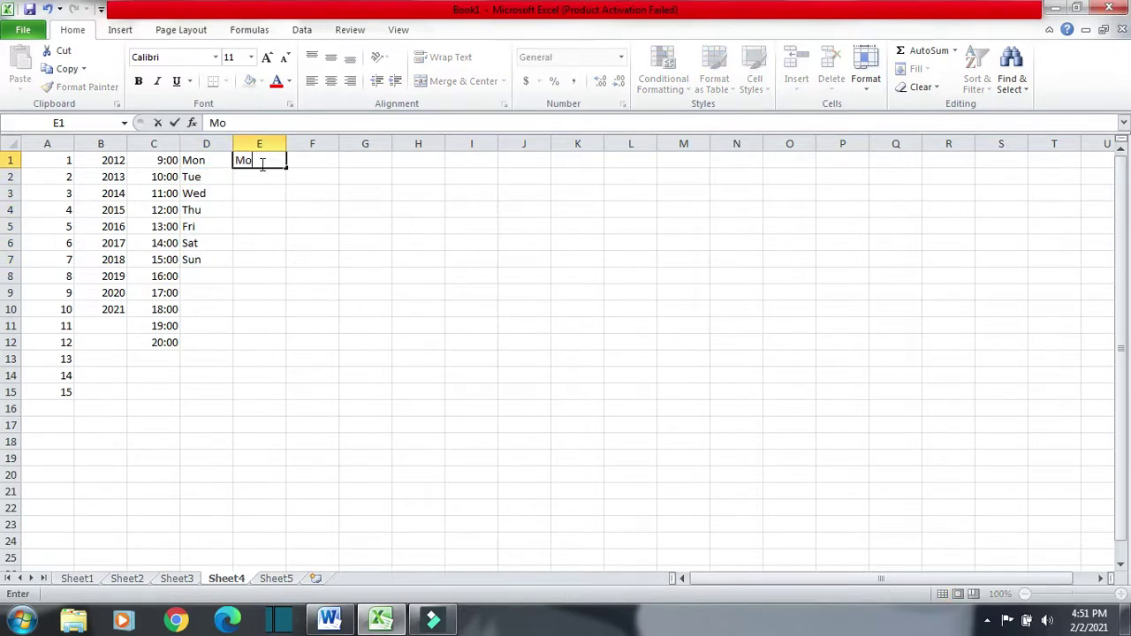
{"action": "type", "text": "nday"}
{"action": "key", "text": "Return"}
{"action": "left_click", "coordinate": [261, 163]}
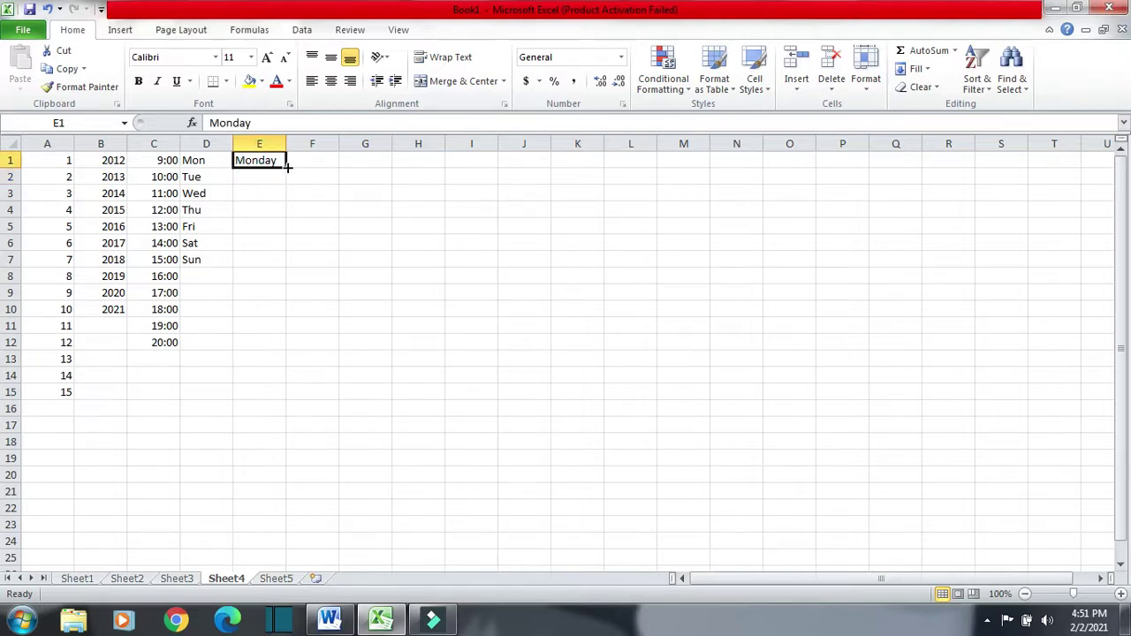
{"action": "left_click_drag", "start_coordinate": [287, 167], "coordinate": [284, 271]}
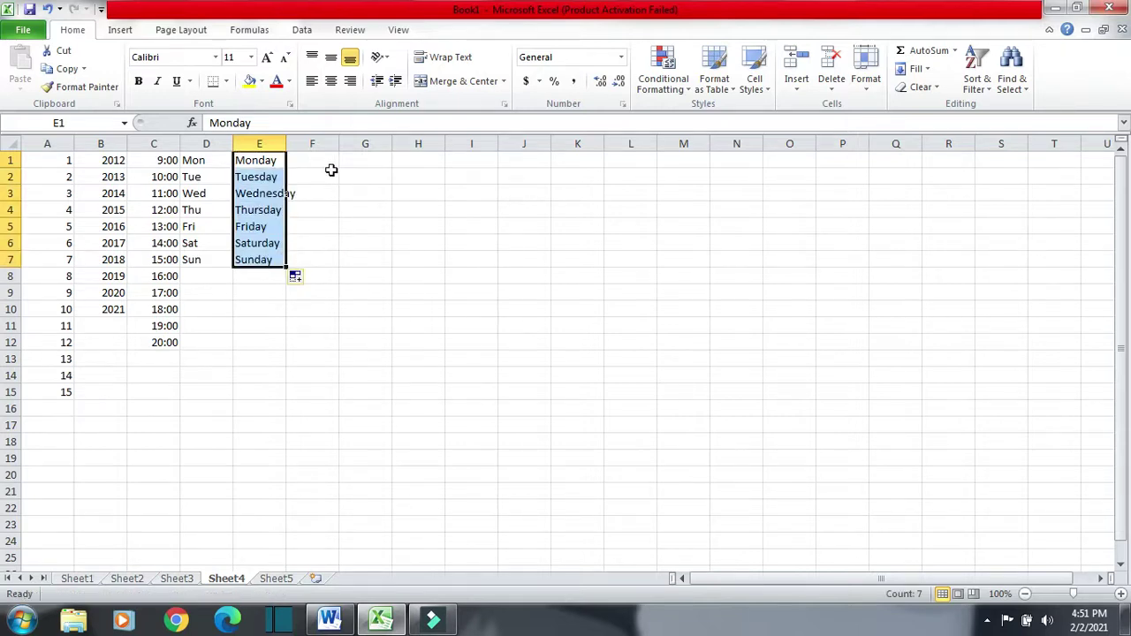
{"action": "double_click", "coordinate": [286, 143]}
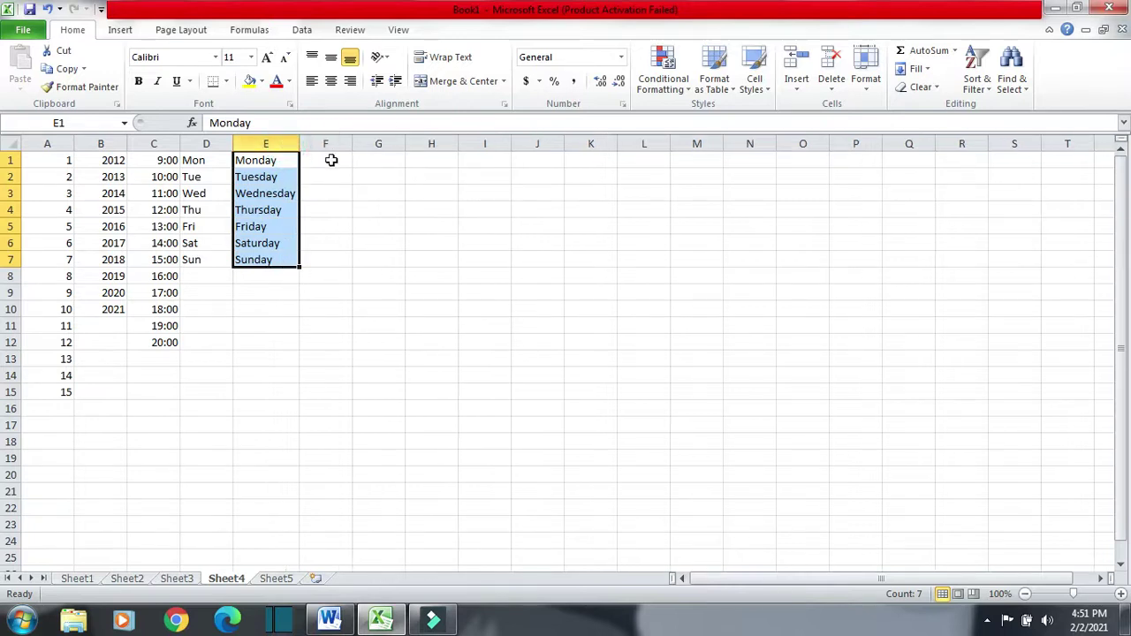
- Enter Jan in cell F1 and extend the abbreviated month series down to Dec in F12
{"action": "left_click", "coordinate": [331, 159]}
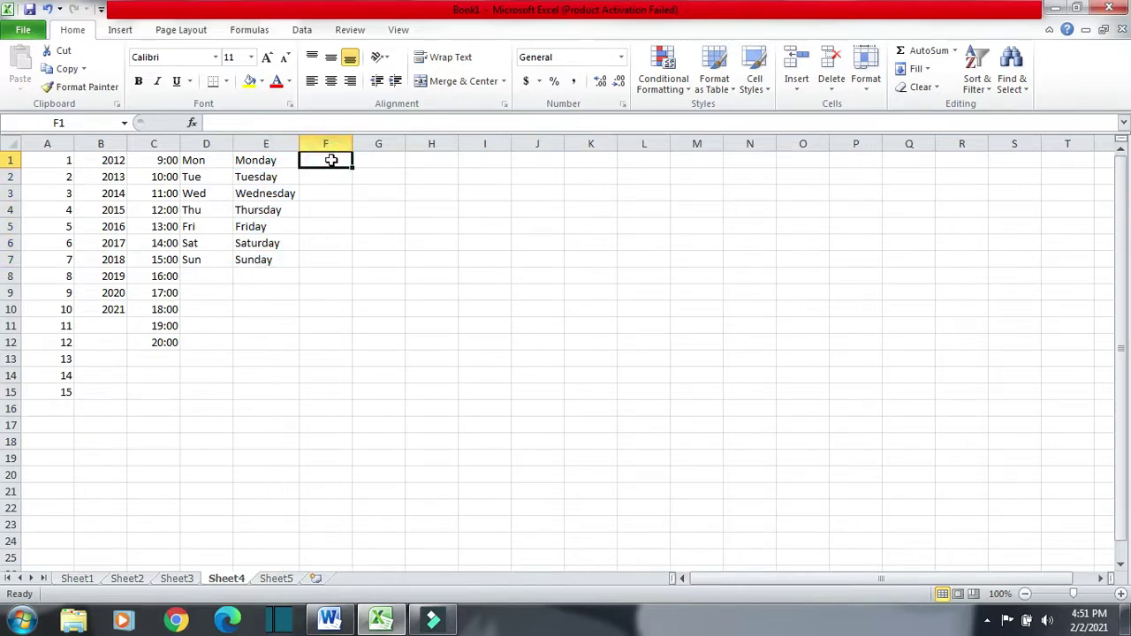
{"action": "type", "text": "Jan"}
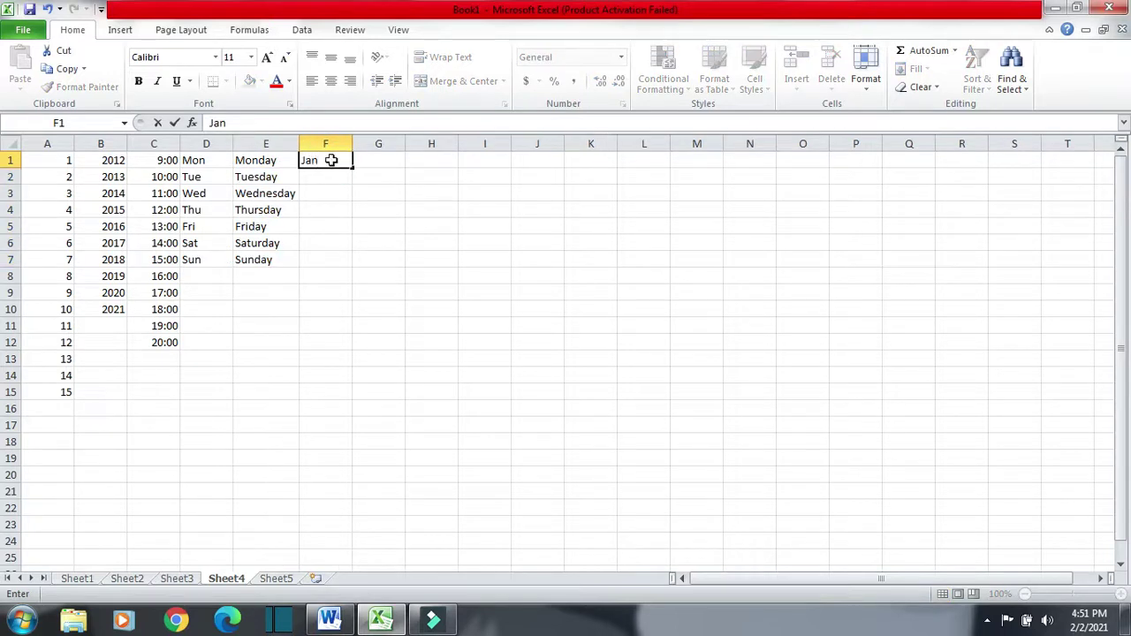
{"action": "key", "text": "Return"}
{"action": "left_click", "coordinate": [330, 160]}
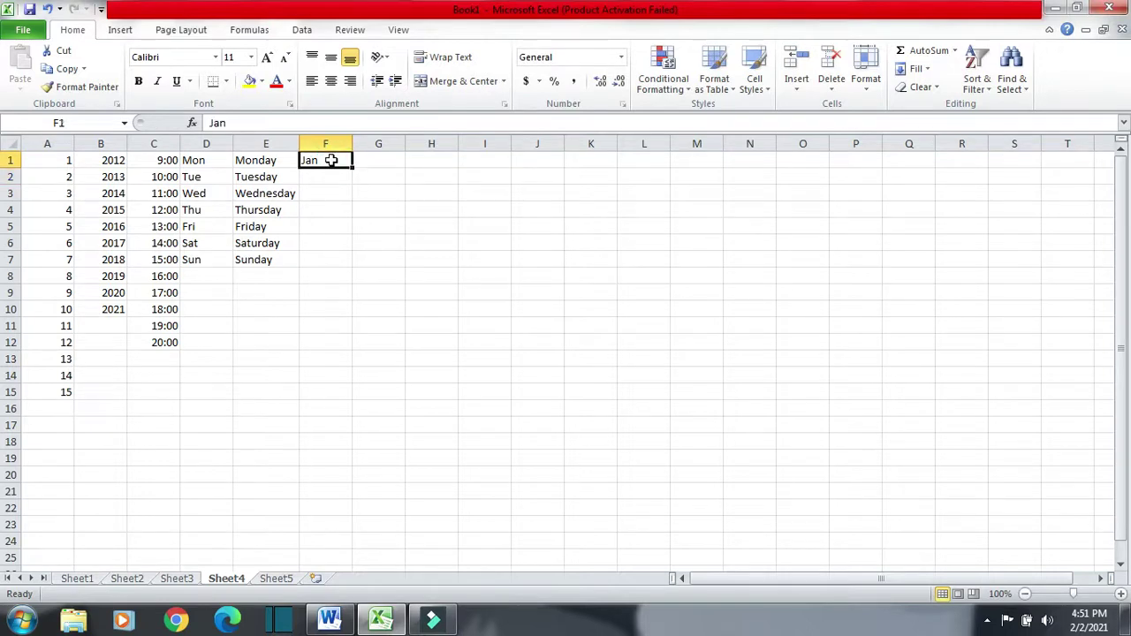
{"action": "left_click_drag", "start_coordinate": [354, 166], "coordinate": [355, 352]}
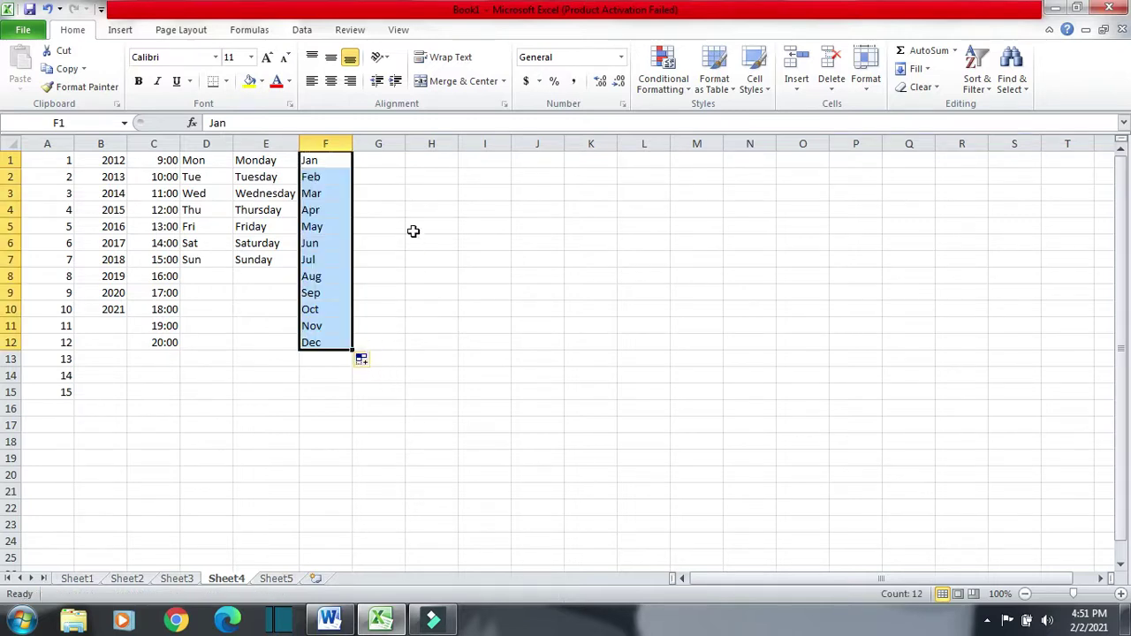
- Enter January in cell G1, extend the full month names down to G12 and fit column G's width to its contents
{"action": "left_click", "coordinate": [379, 160]}
{"action": "type", "text": "Janu"}
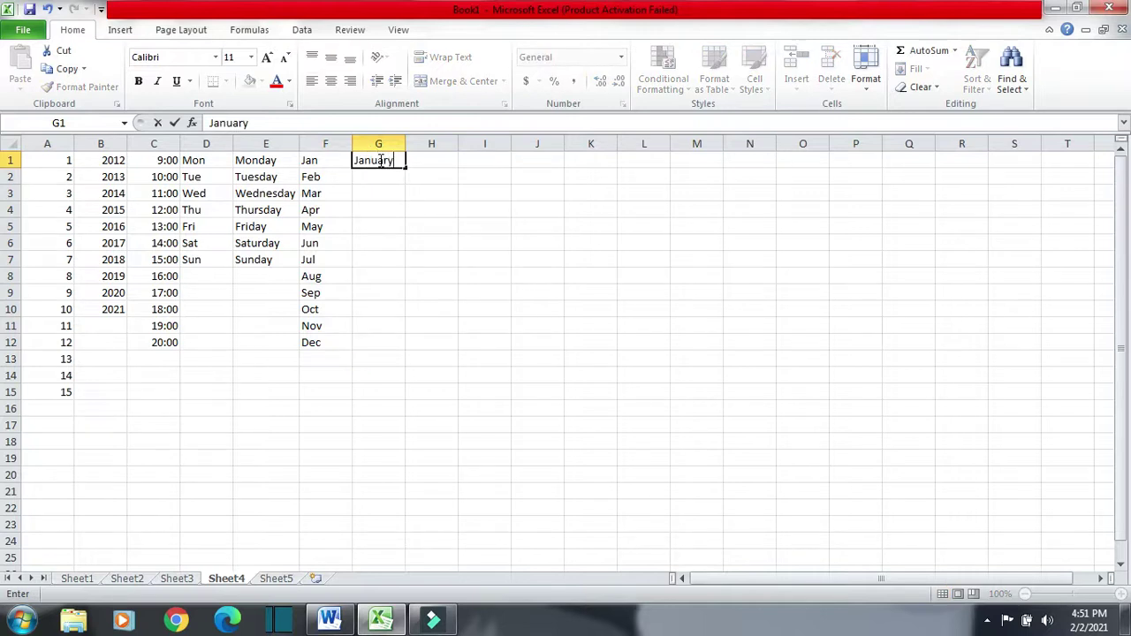
{"action": "type", "text": "ary"}
{"action": "key", "text": "Return"}
{"action": "left_click", "coordinate": [388, 160]}
{"action": "left_click_drag", "start_coordinate": [406, 167], "coordinate": [415, 349]}
{"action": "double_click", "coordinate": [406, 143]}
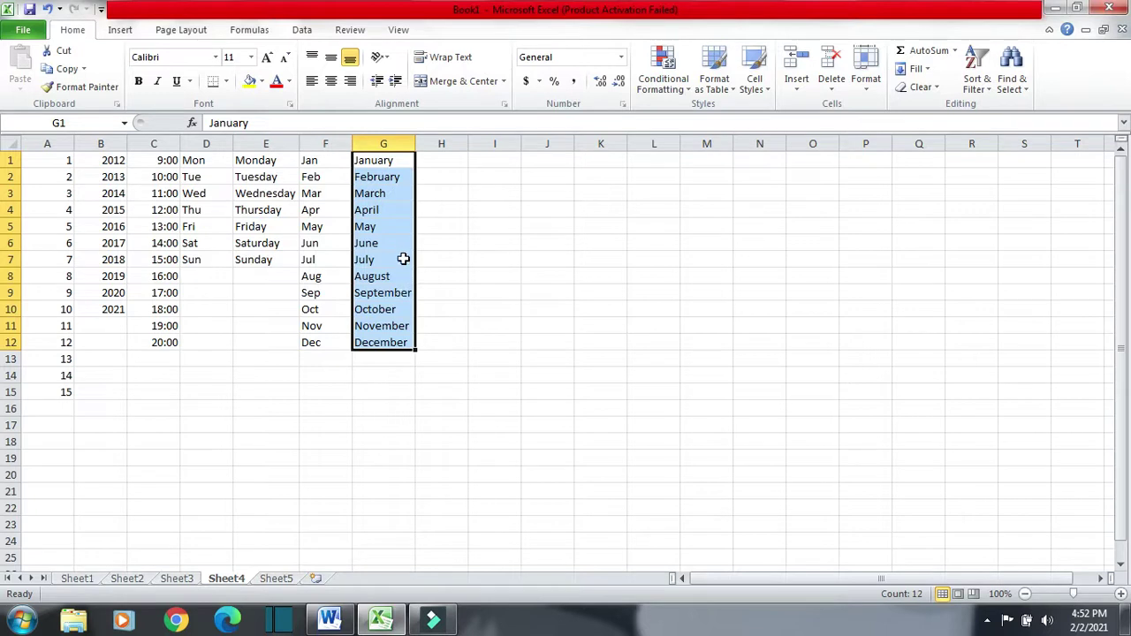
- Enter 2 and 4 in cells H1 and H2 and extend the even-number series down to H12
{"action": "left_click", "coordinate": [441, 161]}
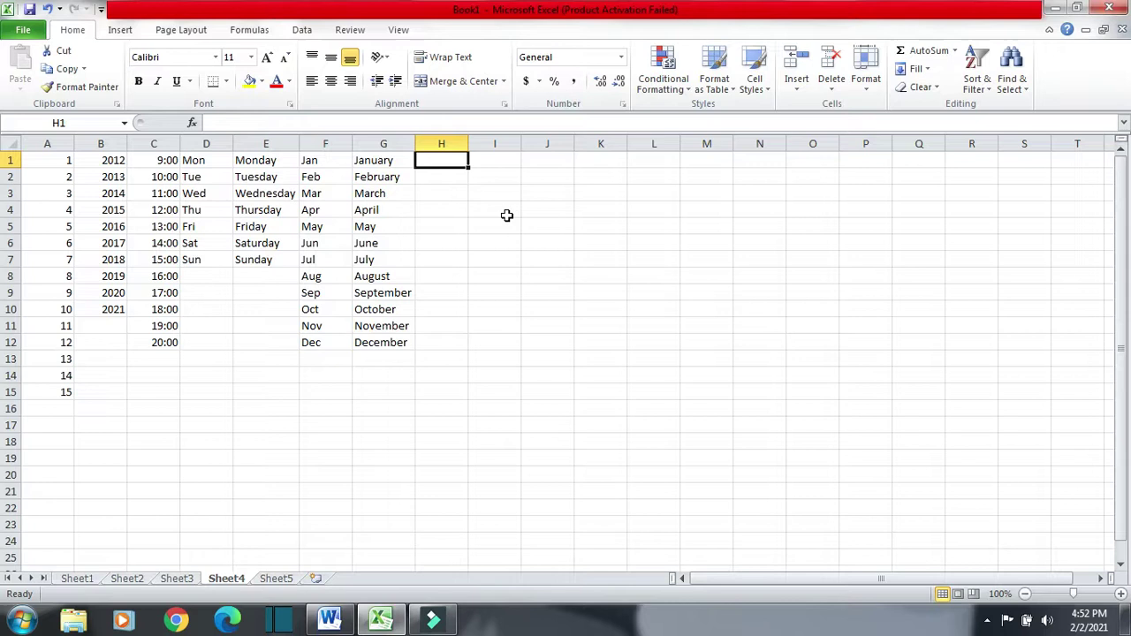
{"action": "type", "text": "2"}
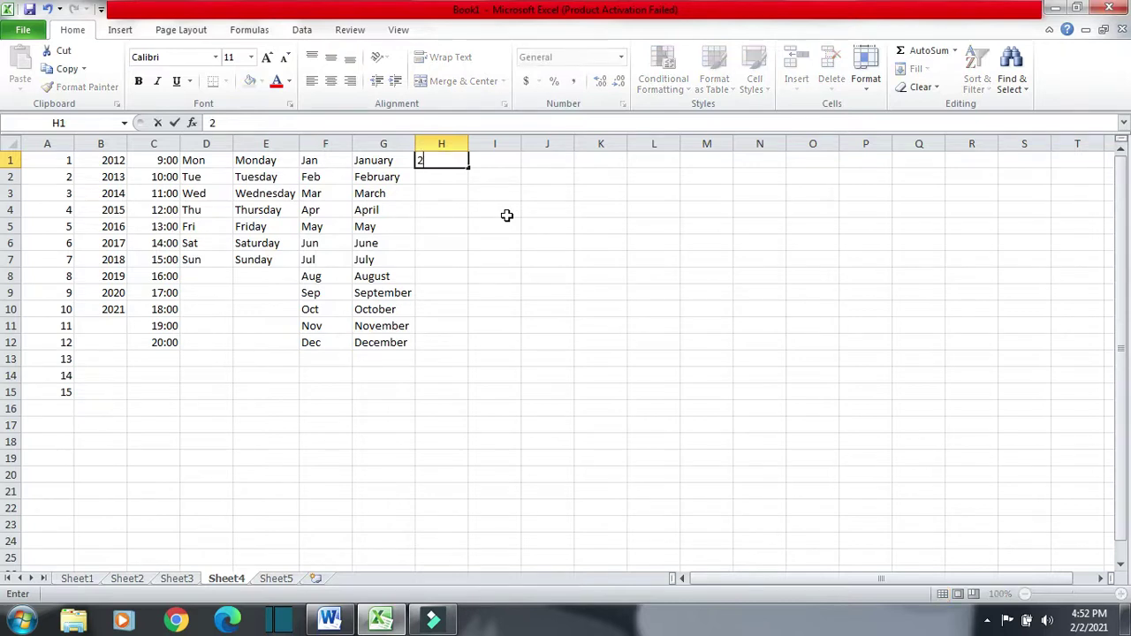
{"action": "key", "text": "Return"}
{"action": "type", "text": "4"}
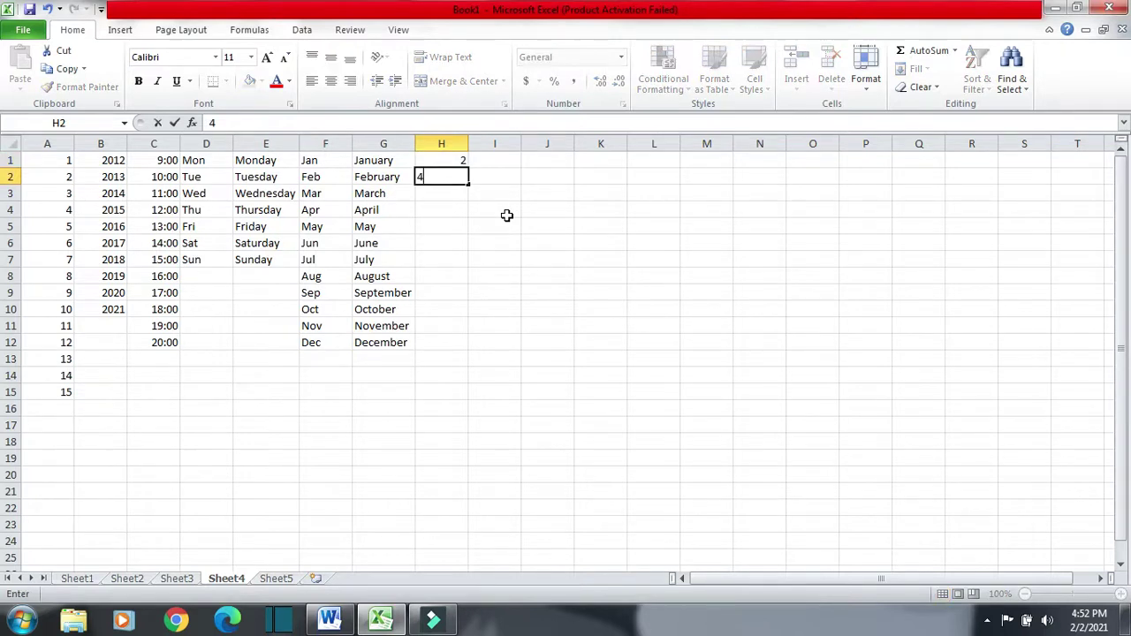
{"action": "key", "text": "Return"}
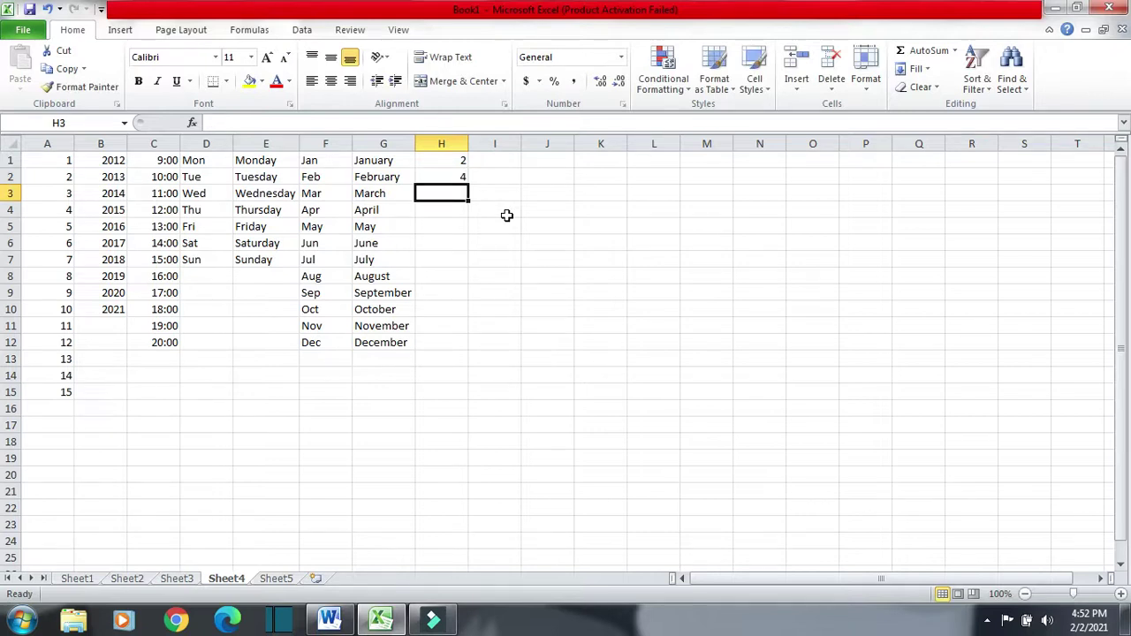
{"action": "left_click_drag", "start_coordinate": [445, 160], "coordinate": [472, 350]}
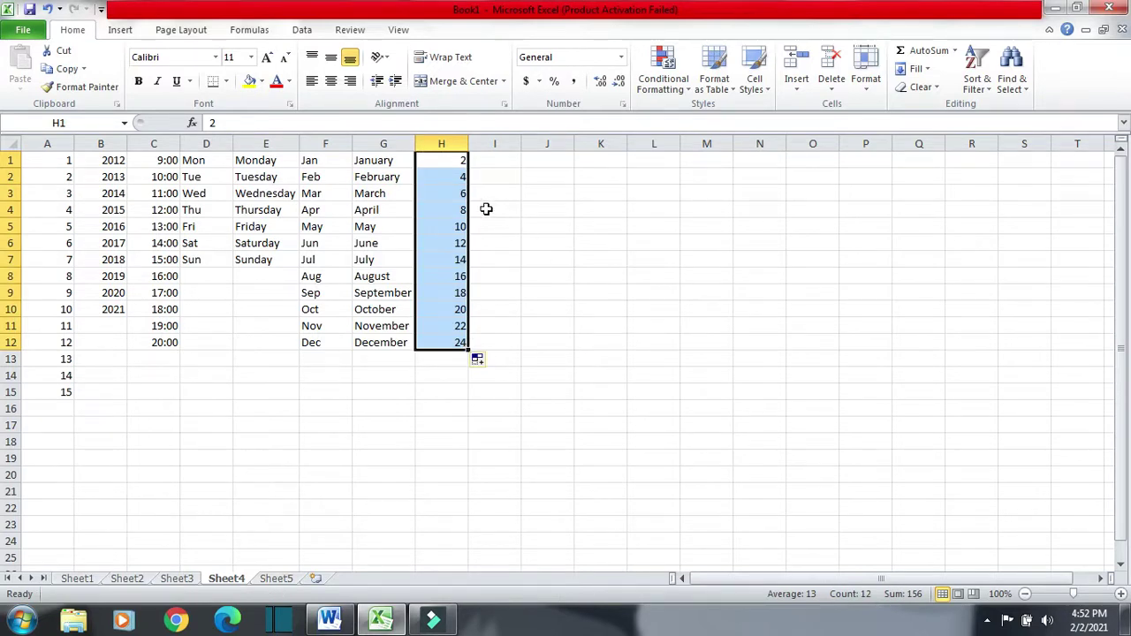
- Enter Product 1 in cell I1 and extend the numbered product series down to I10
{"action": "left_click", "coordinate": [495, 164]}
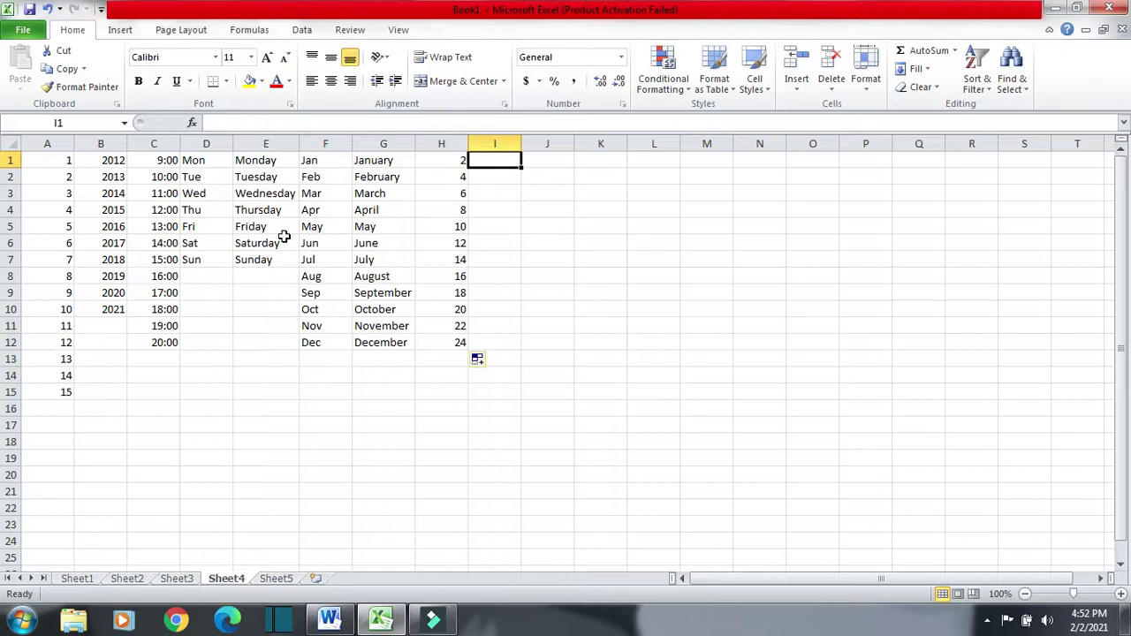
{"action": "type", "text": "Product 1"}
{"action": "key", "text": "Return"}
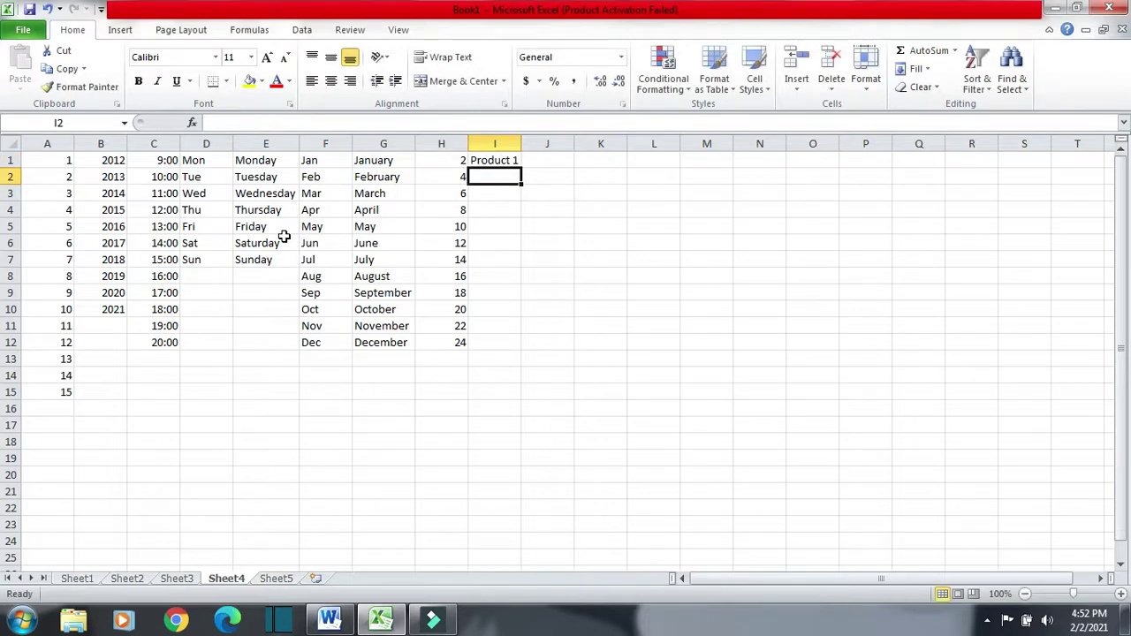
{"action": "left_click", "coordinate": [511, 163]}
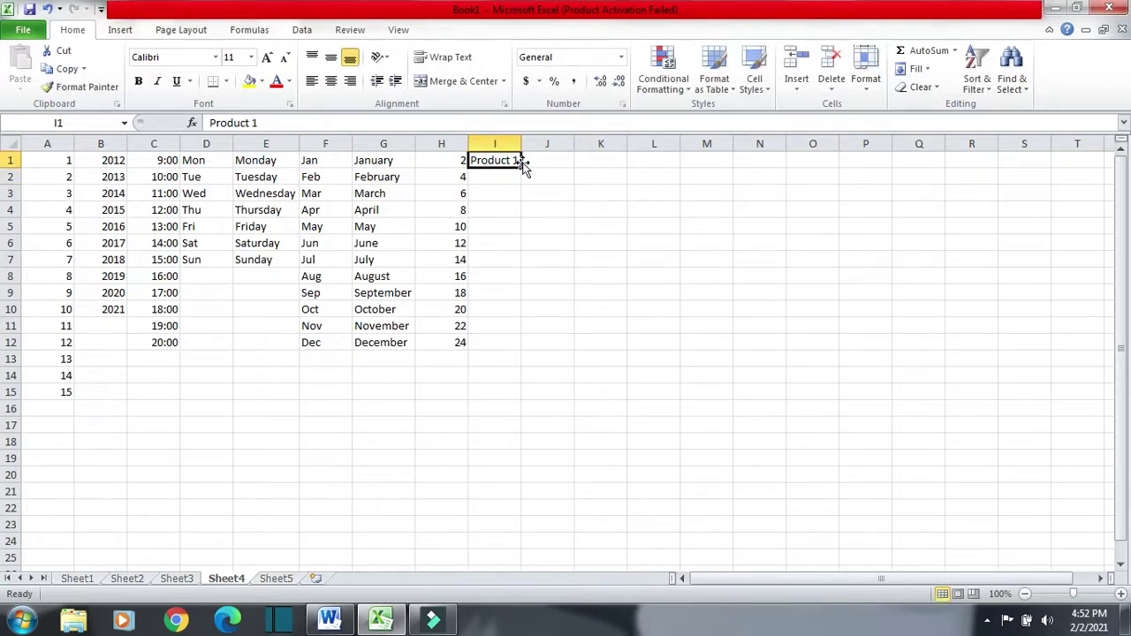
{"action": "left_click_drag", "start_coordinate": [521, 167], "coordinate": [525, 311]}
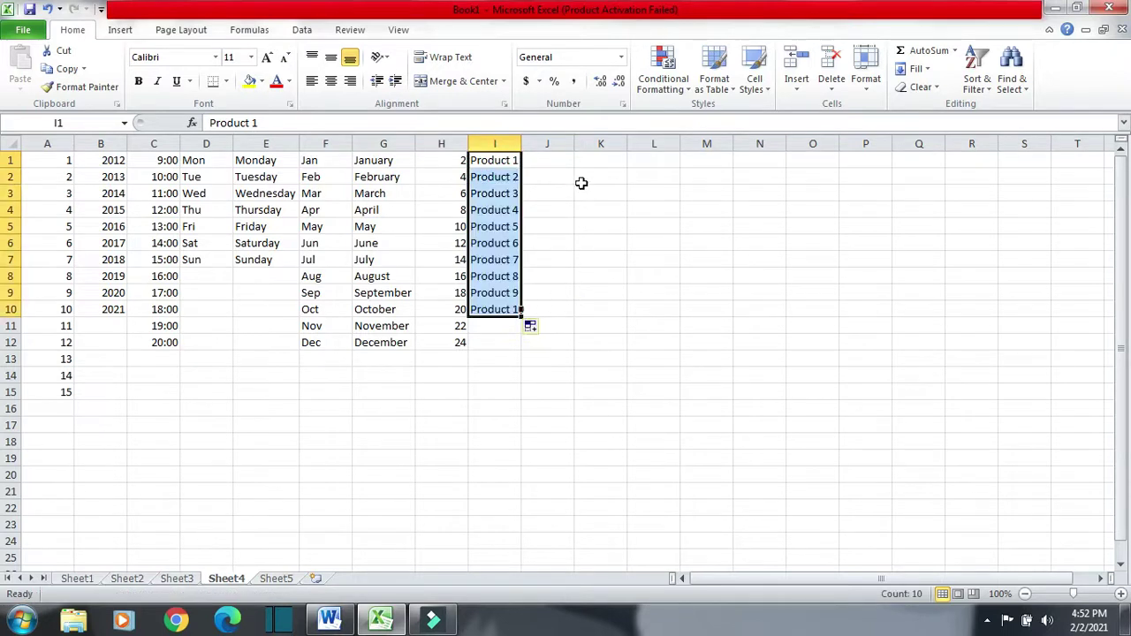
- Enter text 1 in J1 and Text A in J2, and extend the alternating text pattern down to J8
{"action": "left_click", "coordinate": [548, 162]}
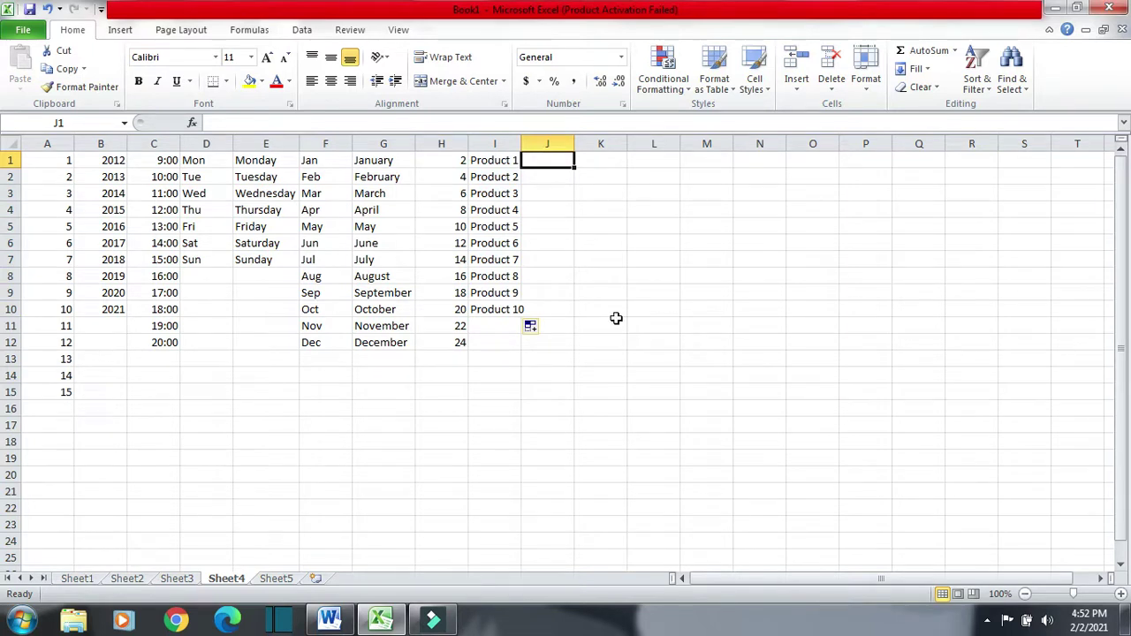
{"action": "type", "text": "text 1"}
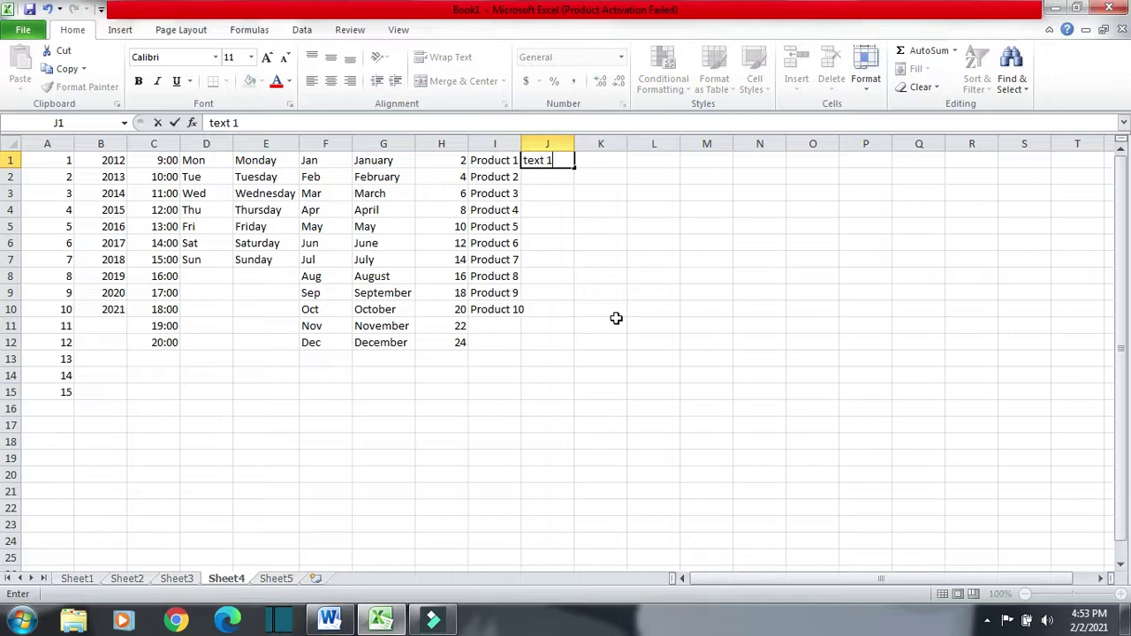
{"action": "key", "text": "Return"}
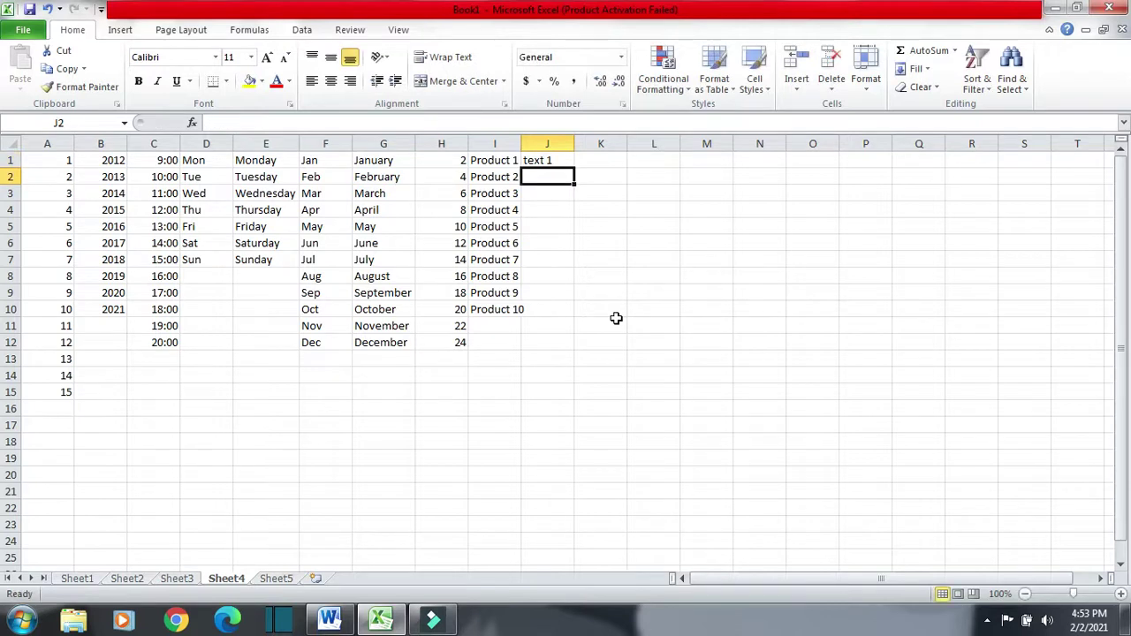
{"action": "type", "text": "Tex"}
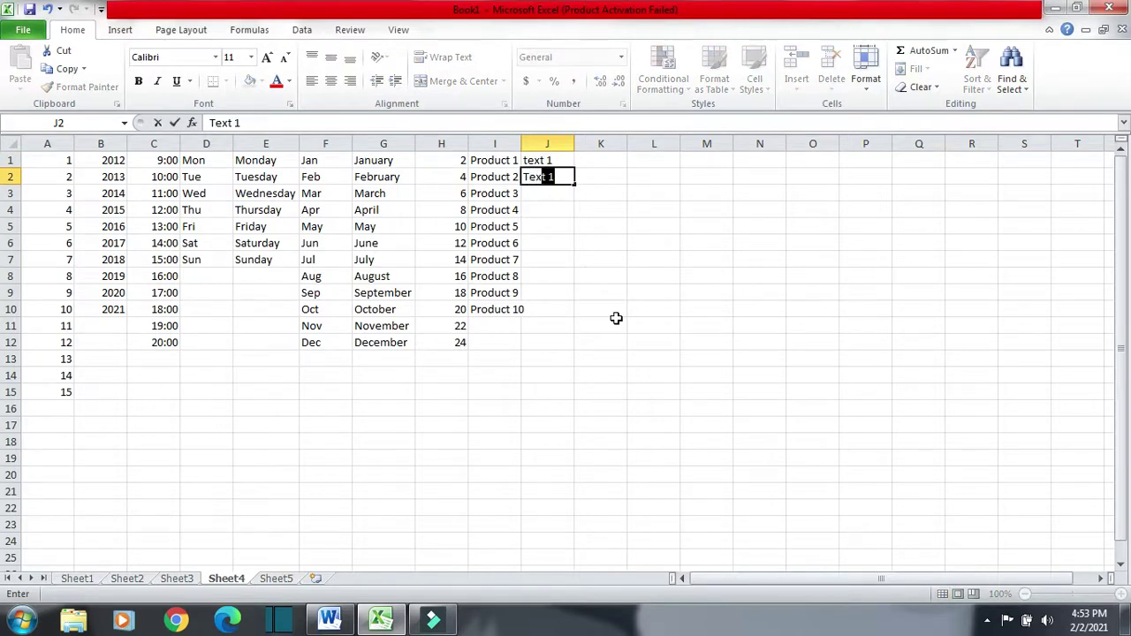
{"action": "type", "text": "t A"}
{"action": "key", "text": "Return"}
{"action": "left_click_drag", "start_coordinate": [553, 160], "coordinate": [578, 285]}
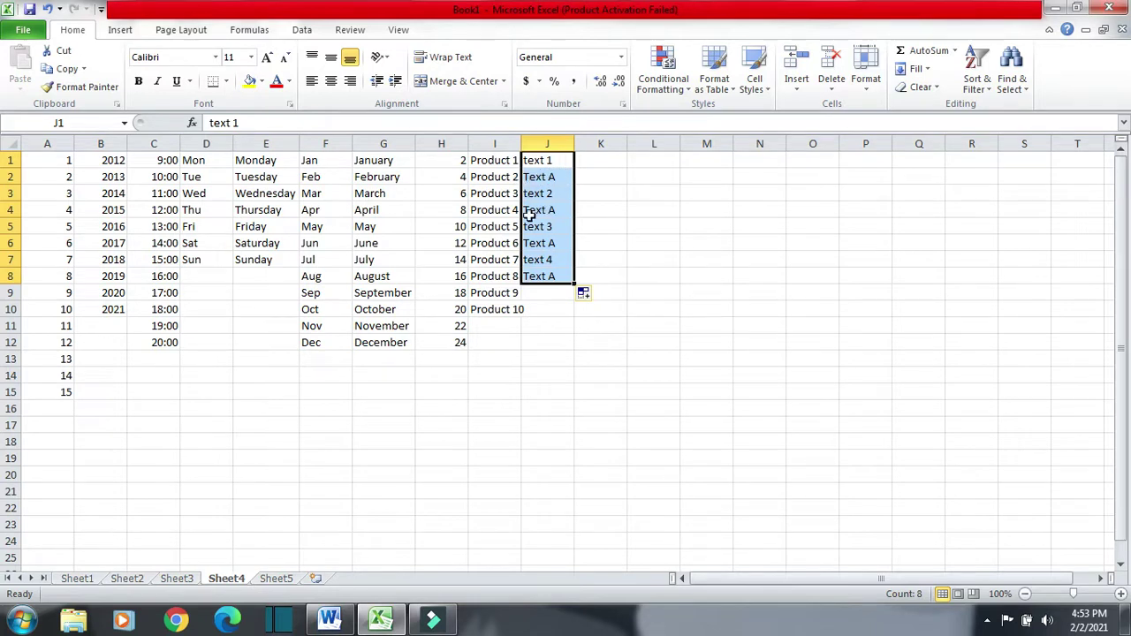
{"action": "left_click", "coordinate": [692, 257]}
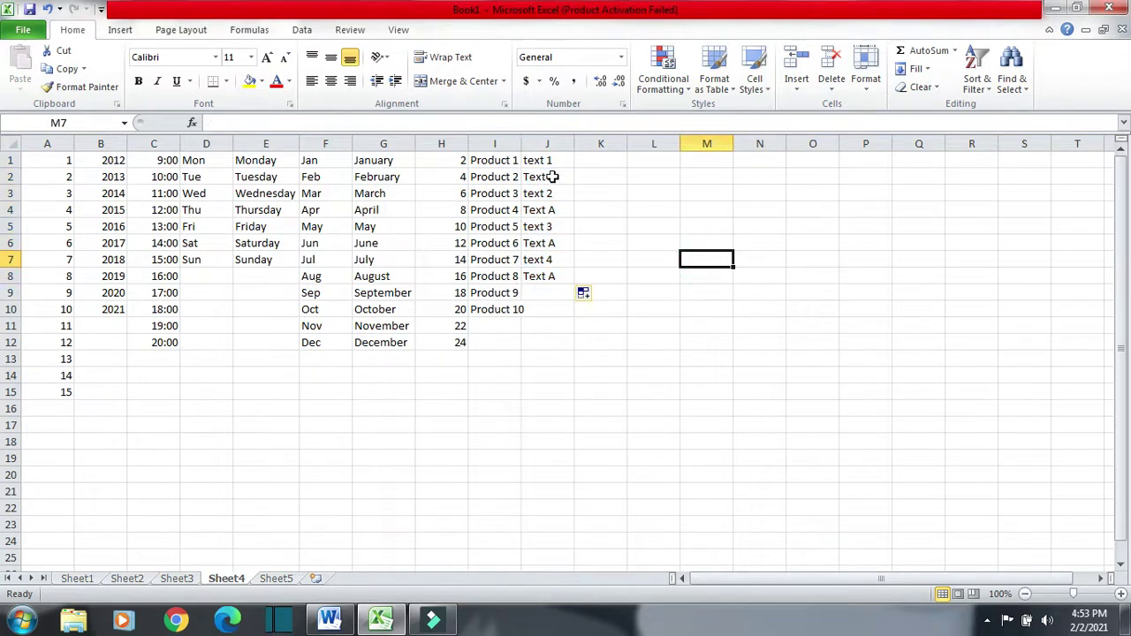